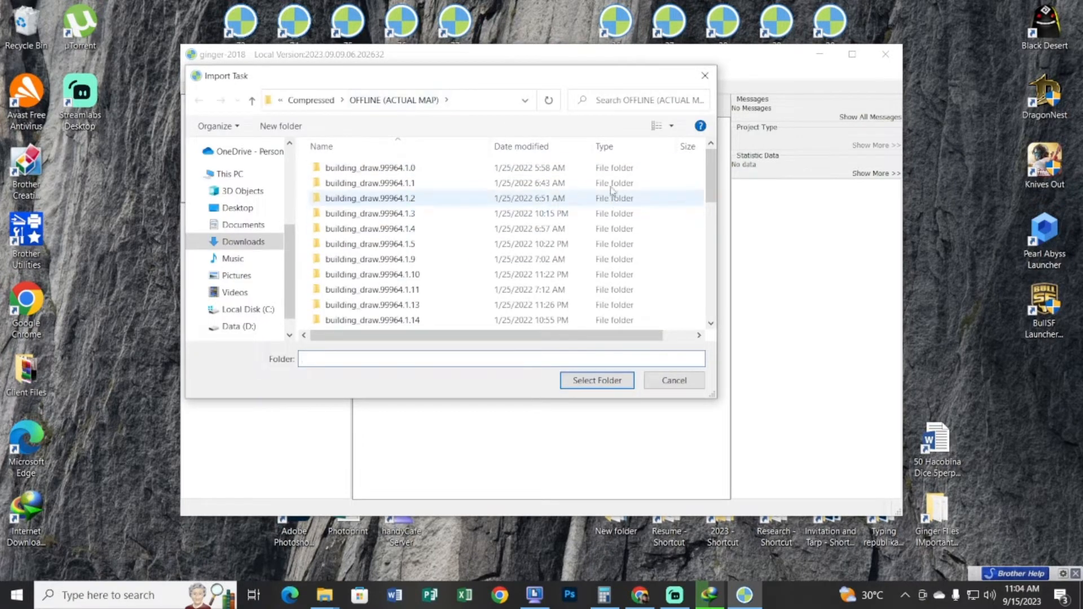
Import the building_draw.99964.1.20 task folder from OFFLINE (ACTUAL MAP) and maximize the ginger-2018 window
left_click(330, 102)
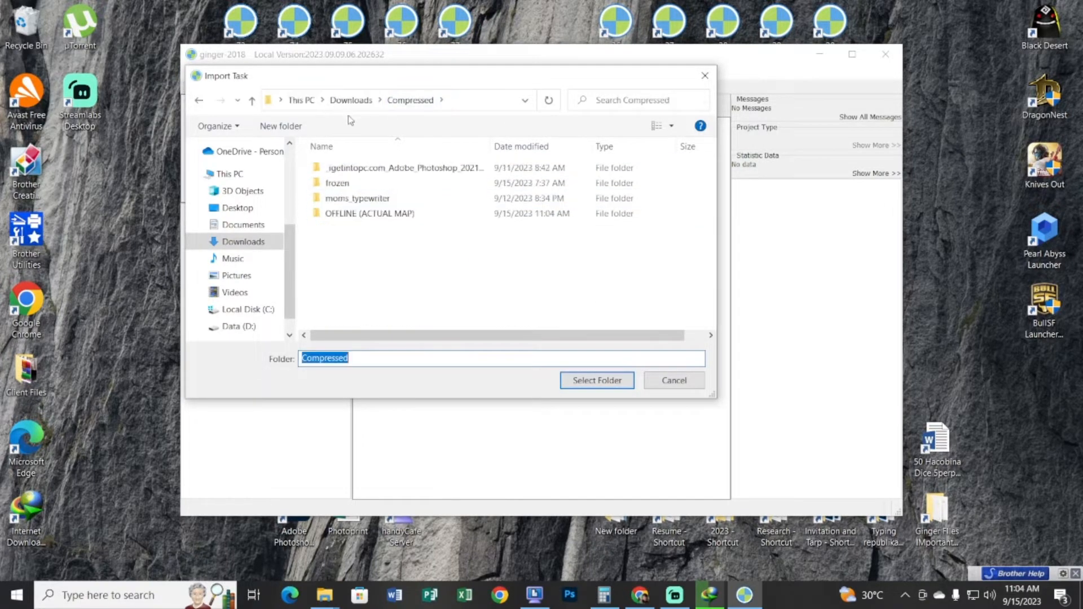
double_click(369, 213)
left_click(372, 193)
left_click(568, 387)
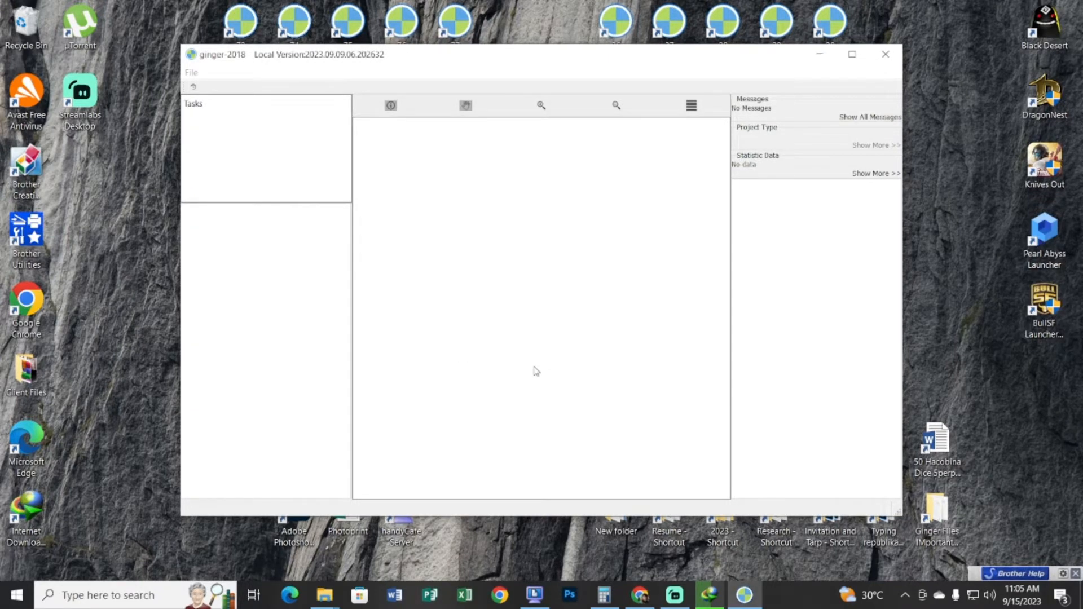
left_click_drag(528, 288, 547, 307)
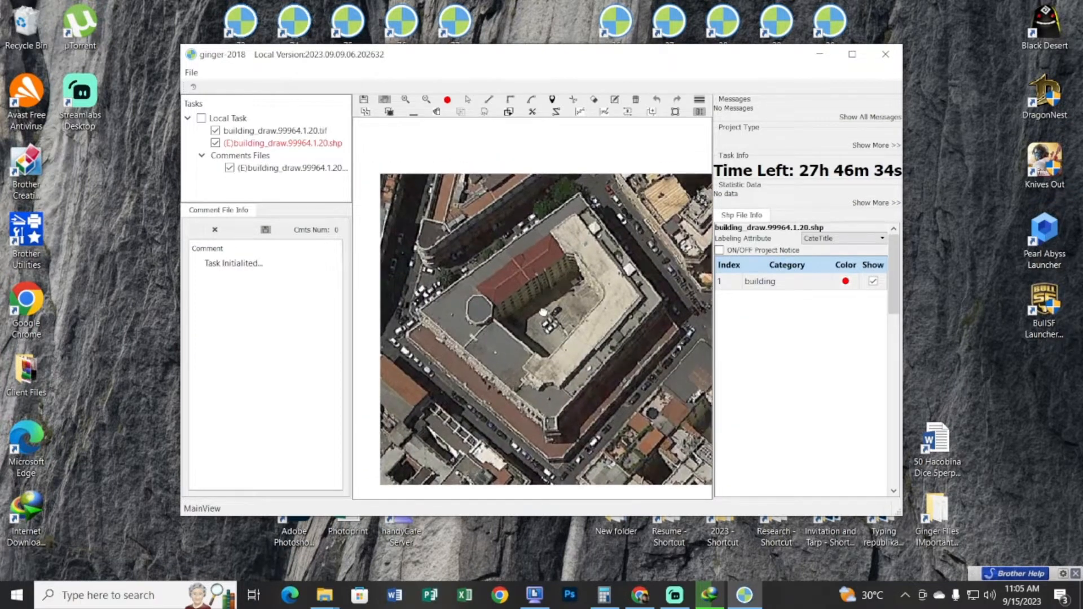
left_click(855, 54)
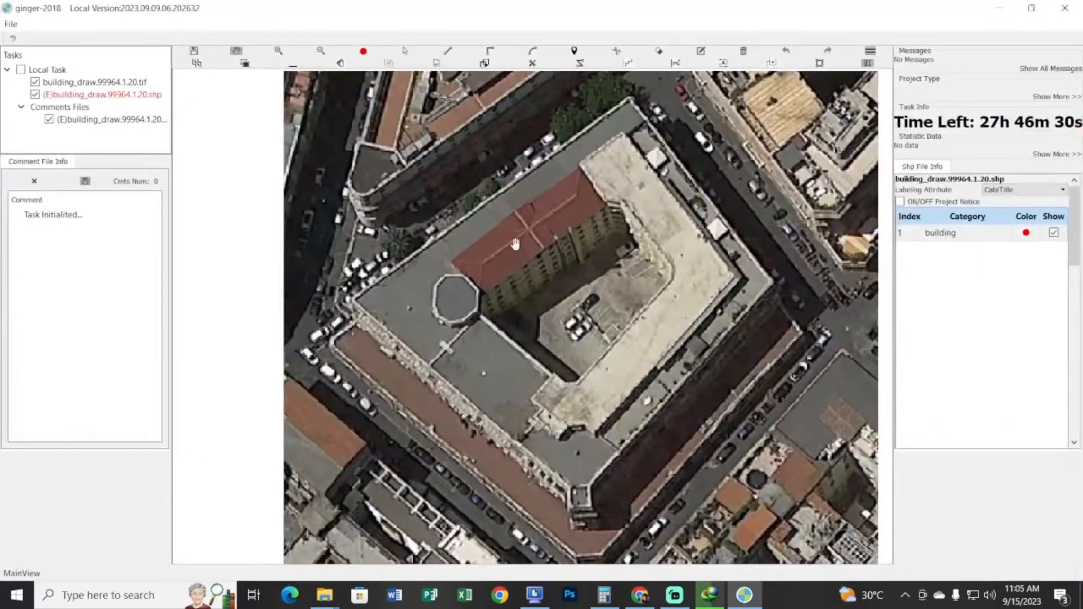
Switch to Chrome, close the two Google Drive tabs, and find the Shortcut keys & Techniques chart in the Guide Glimmertech document
left_click(639, 595)
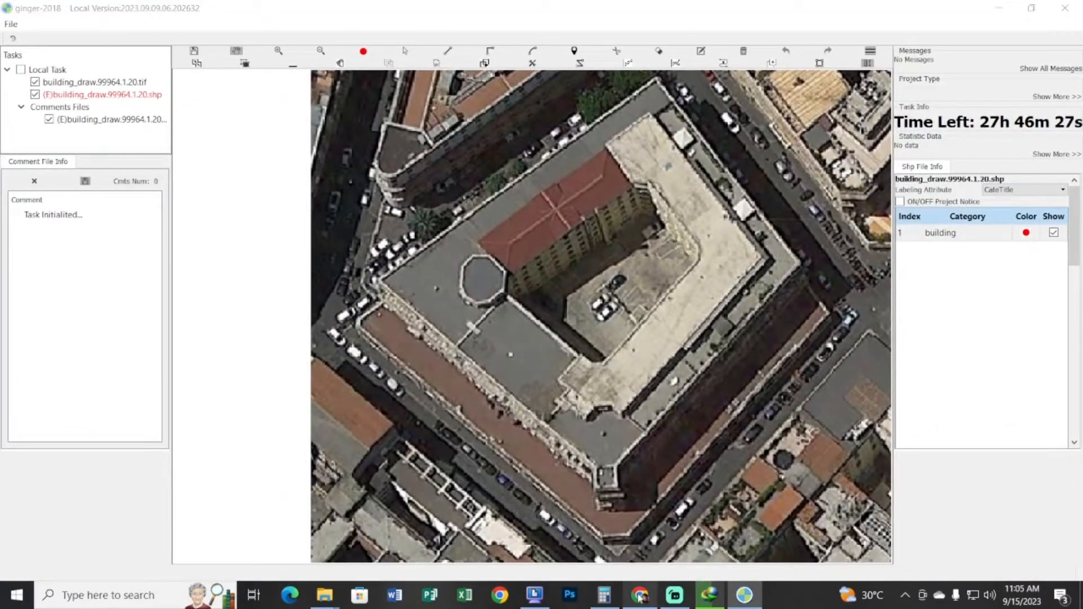
left_click(269, 7)
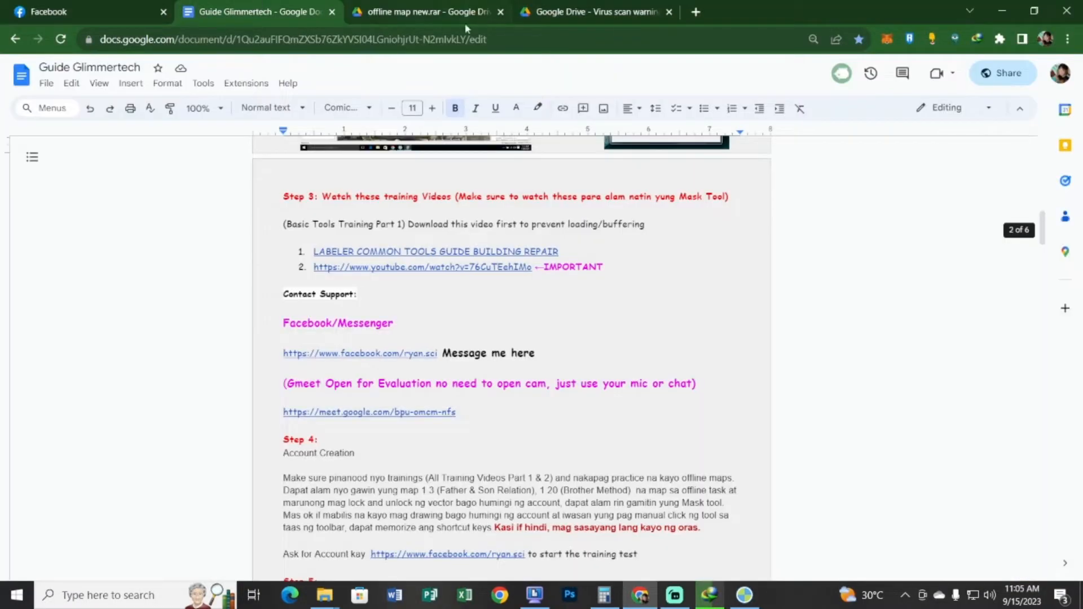
left_click(501, 11)
left_click(500, 11)
scroll(589, 254, "down", 20)
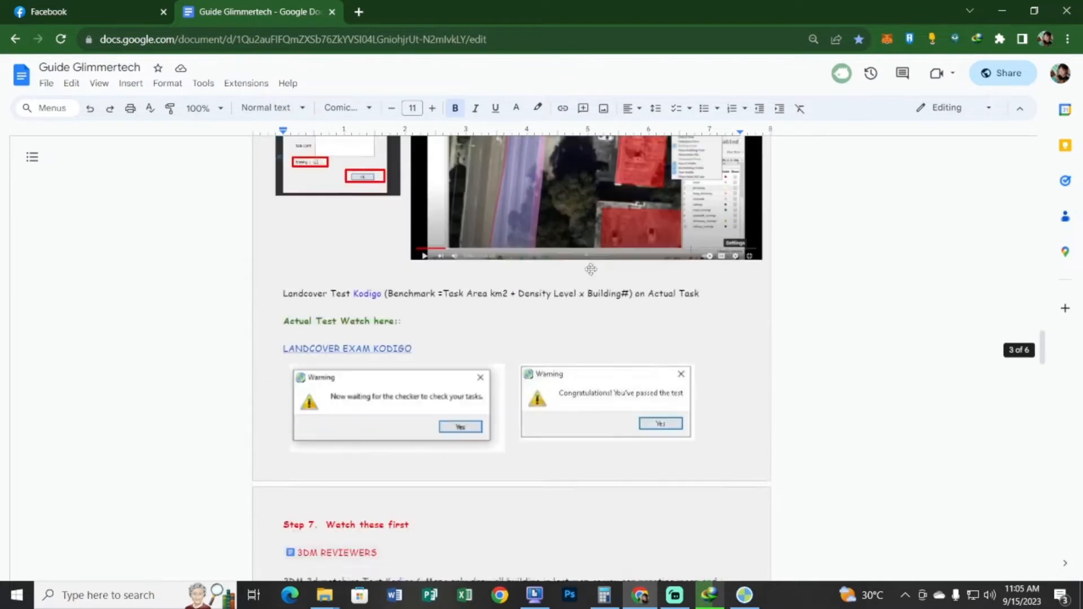
scroll(583, 276, "down", 10)
scroll(355, 332, "up", 4)
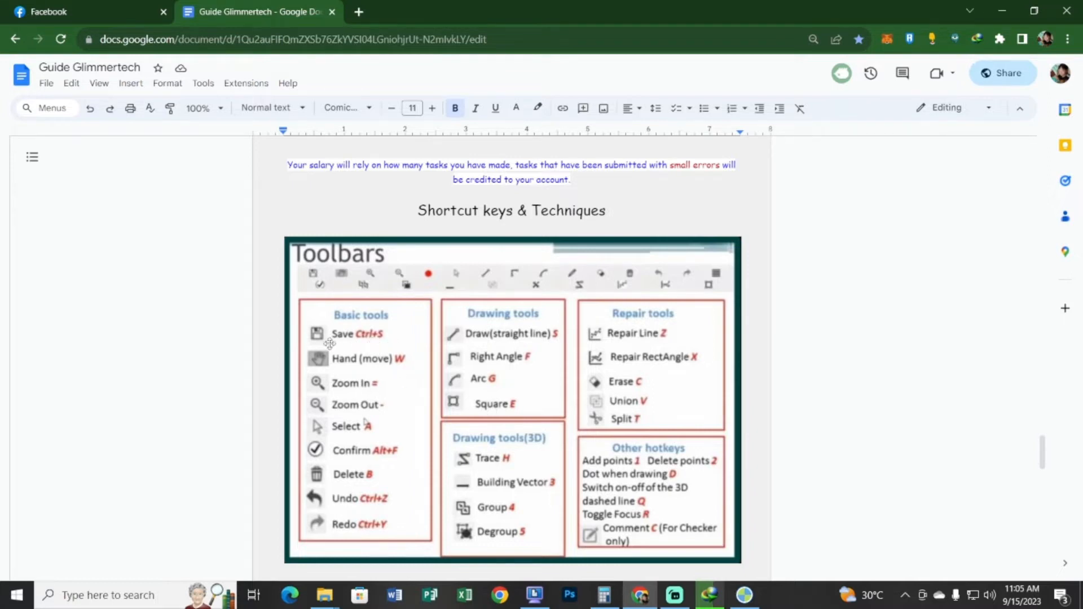
Switch back to ginger-2018, try moving the map with the Hand tool, and recheck its shortcut in the Chrome guide
left_click(746, 595)
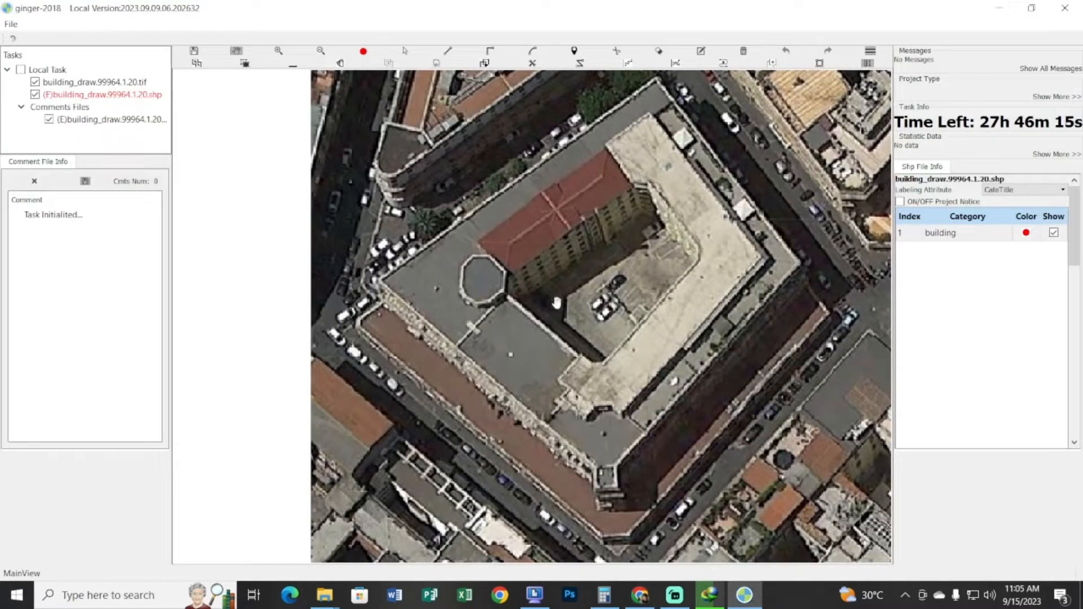
left_click_drag(557, 302, 495, 298)
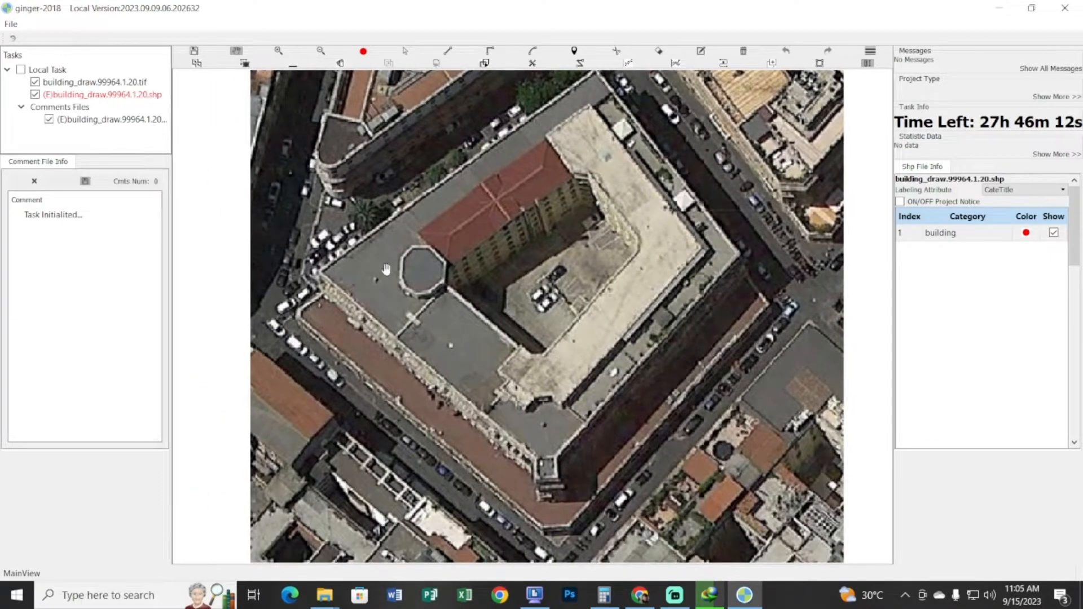
left_click_drag(547, 224, 541, 259)
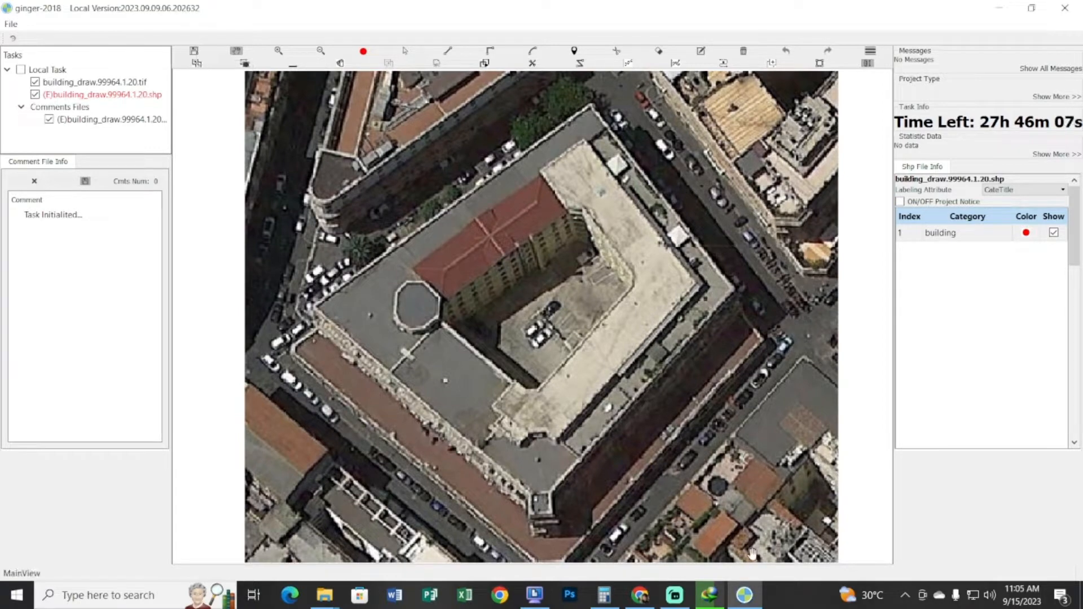
left_click(640, 595)
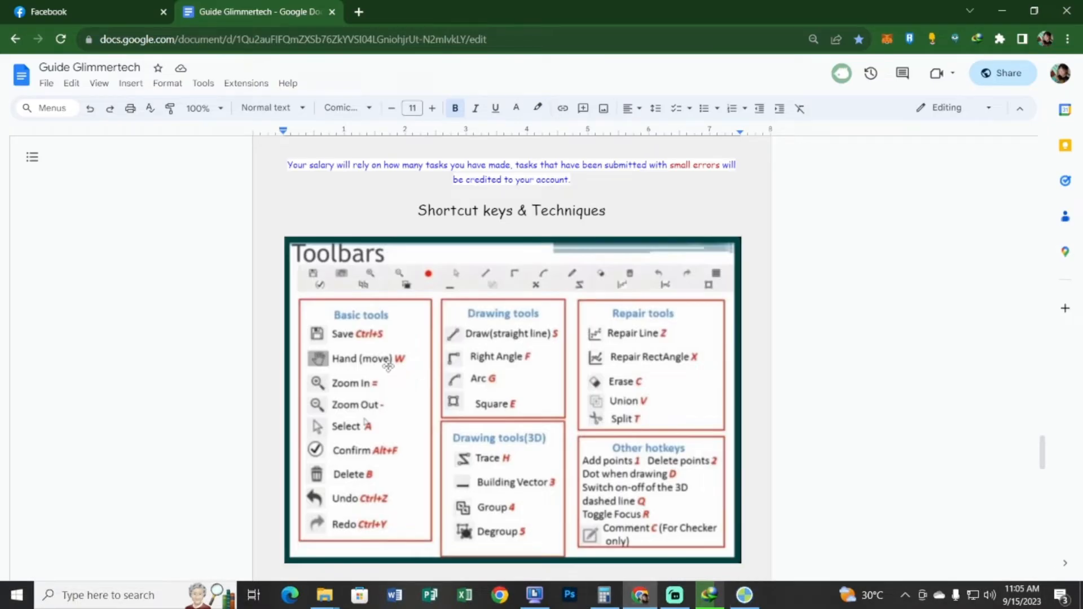
left_click(745, 597)
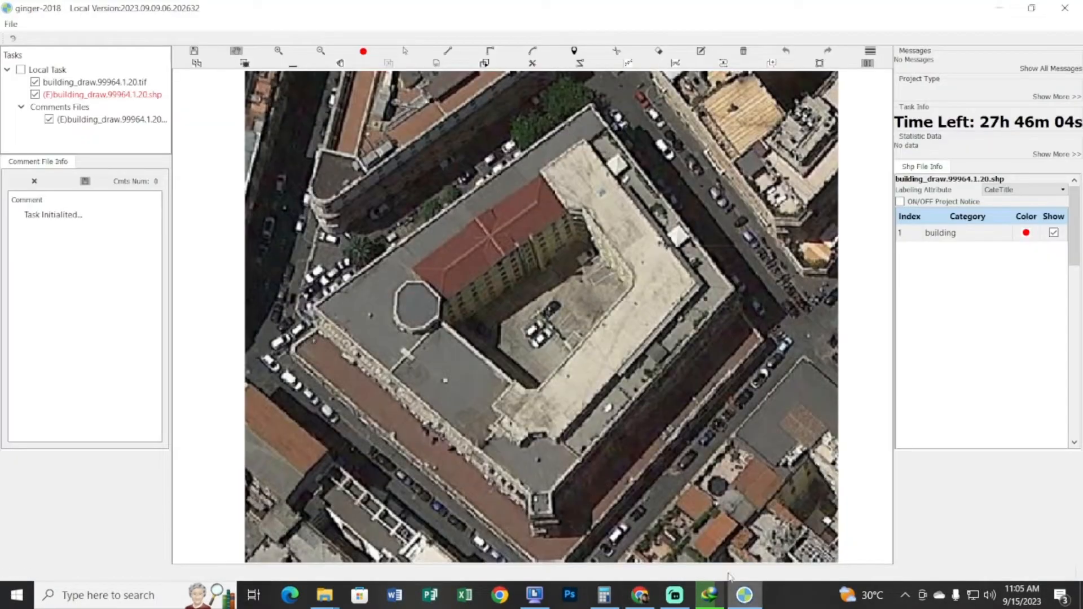
Examine the full satellite image and the large courtyard building, finishing with a close view of its red roof section
left_click_drag(597, 189, 417, 340)
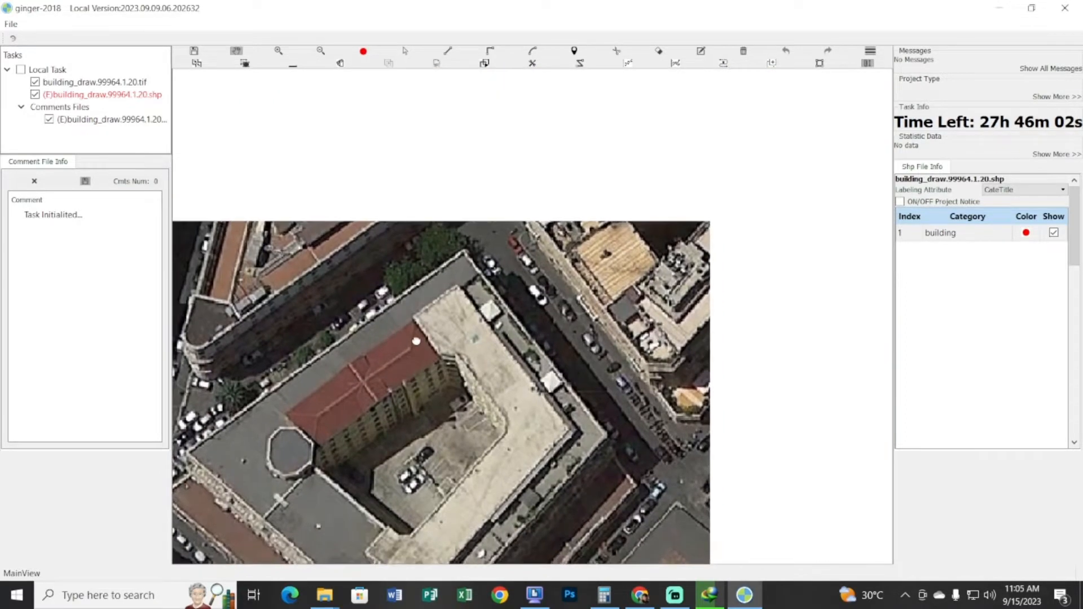
left_click_drag(291, 504, 269, 380)
left_click_drag(416, 278, 387, 268)
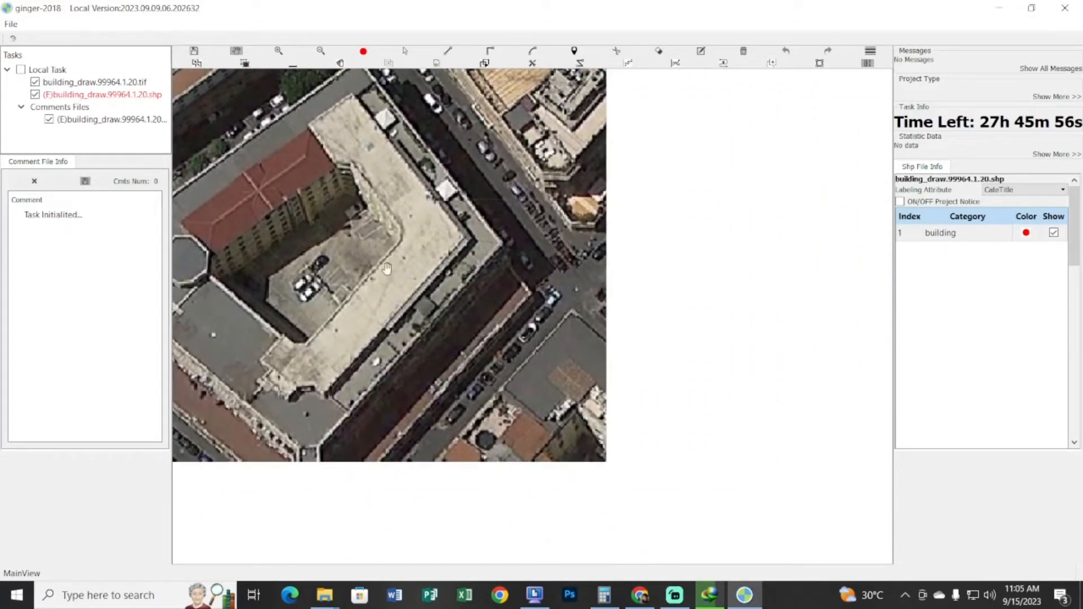
left_click_drag(451, 284, 544, 289)
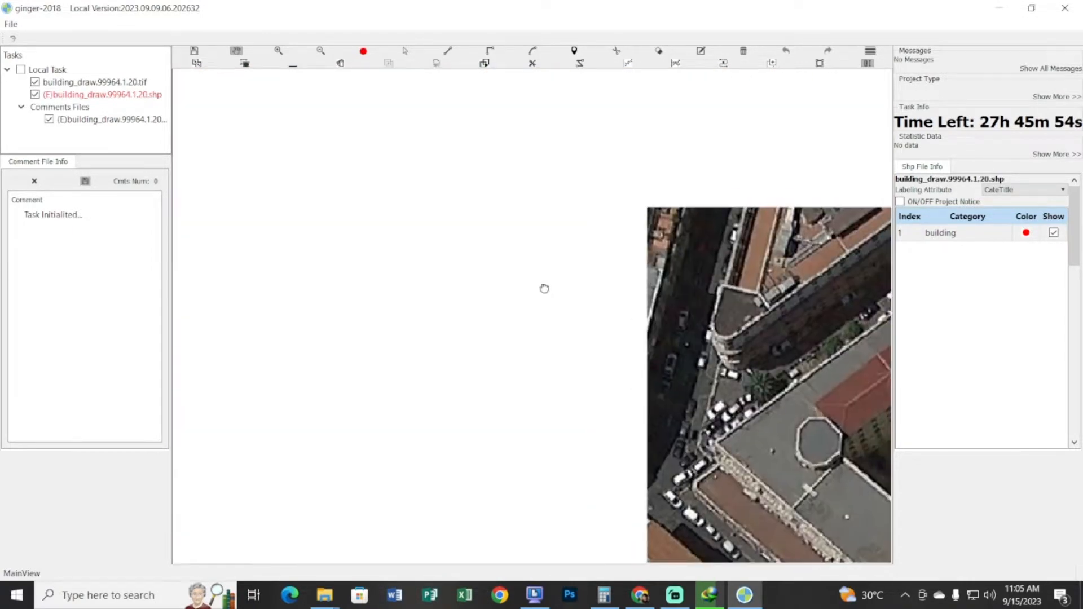
left_click_drag(671, 356, 520, 274)
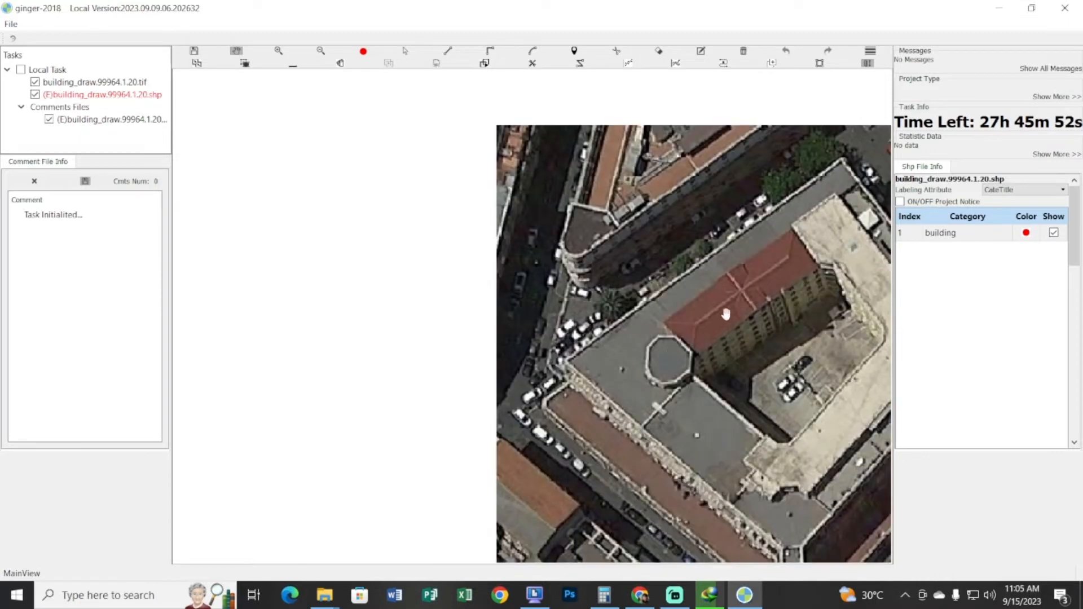
left_click_drag(726, 314, 595, 222)
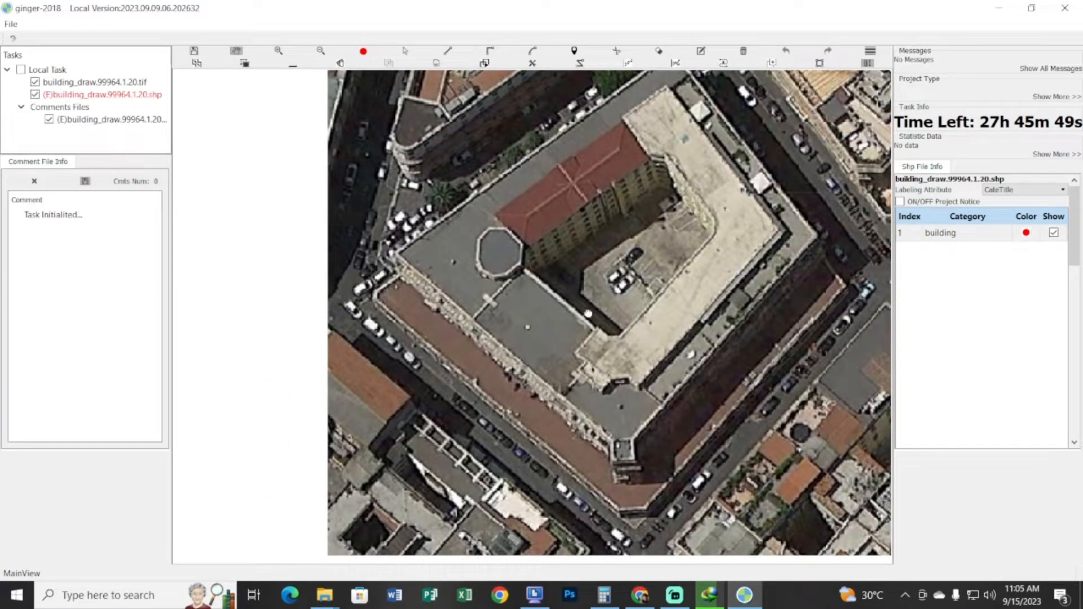
scroll(593, 302, "up", 1)
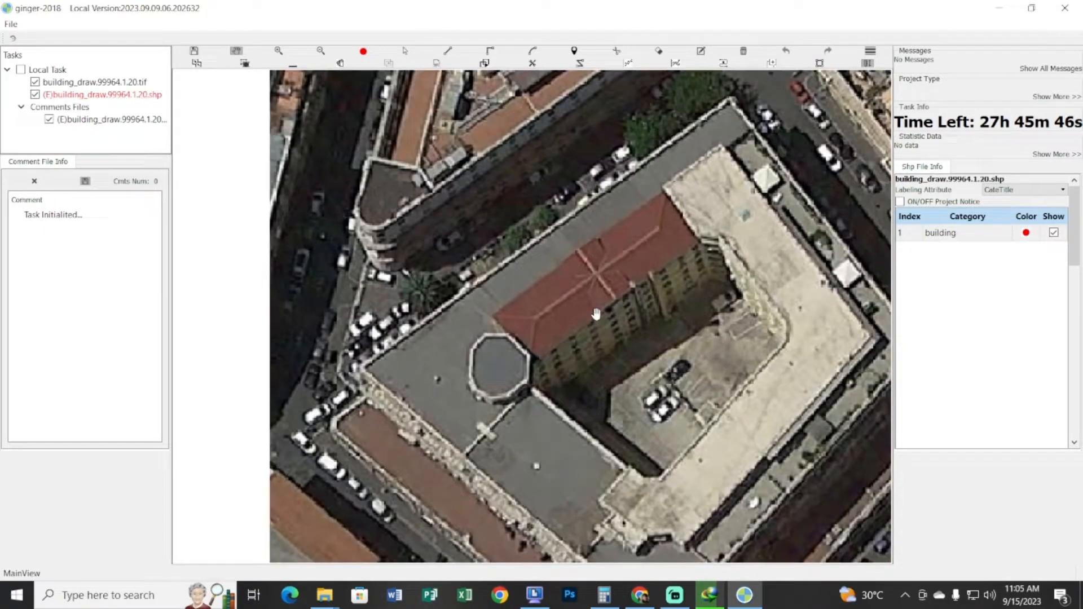
scroll(660, 282, "up", 2)
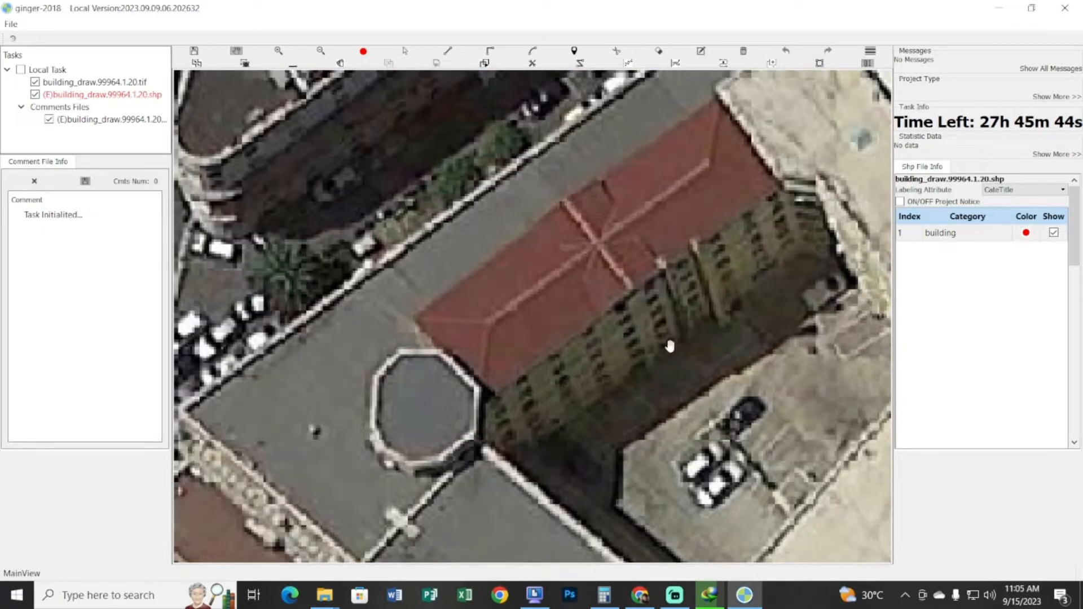
left_click_drag(702, 332, 652, 360)
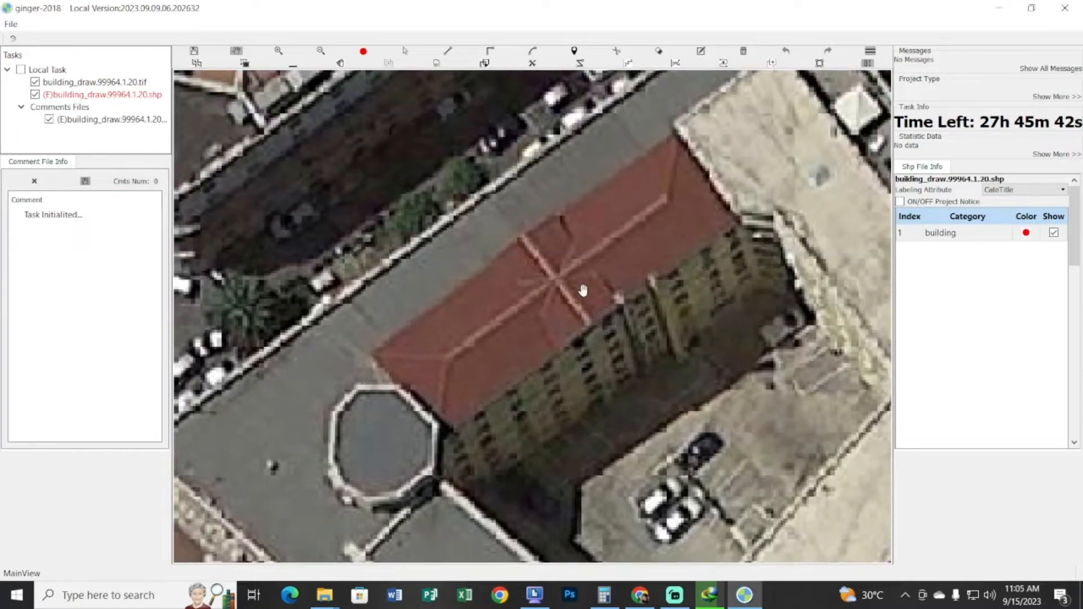
left_click_drag(539, 253, 536, 299)
key("l")
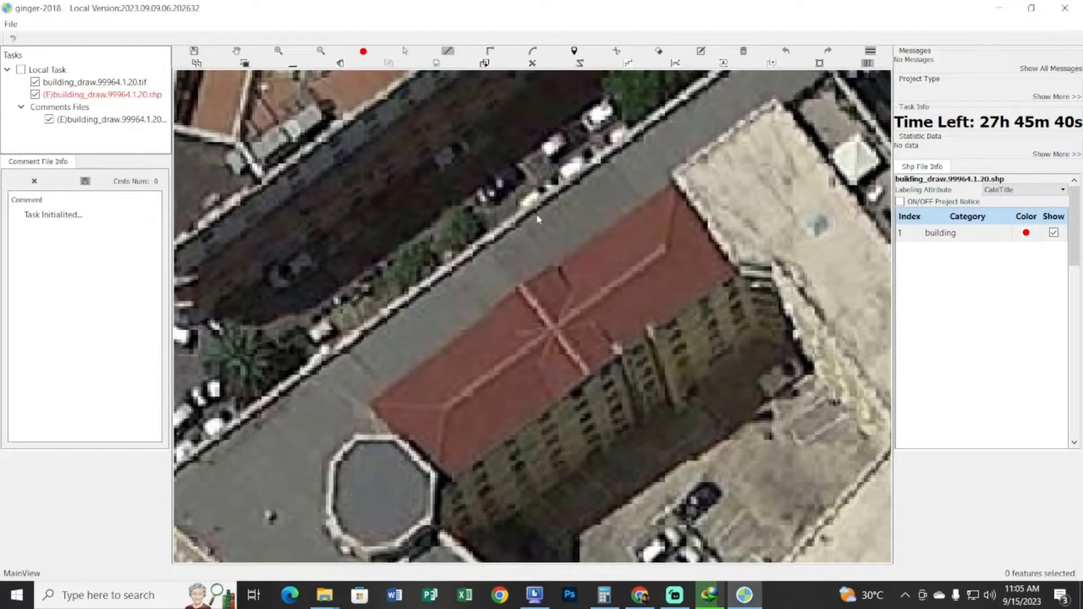
left_click(465, 252)
left_click(661, 111)
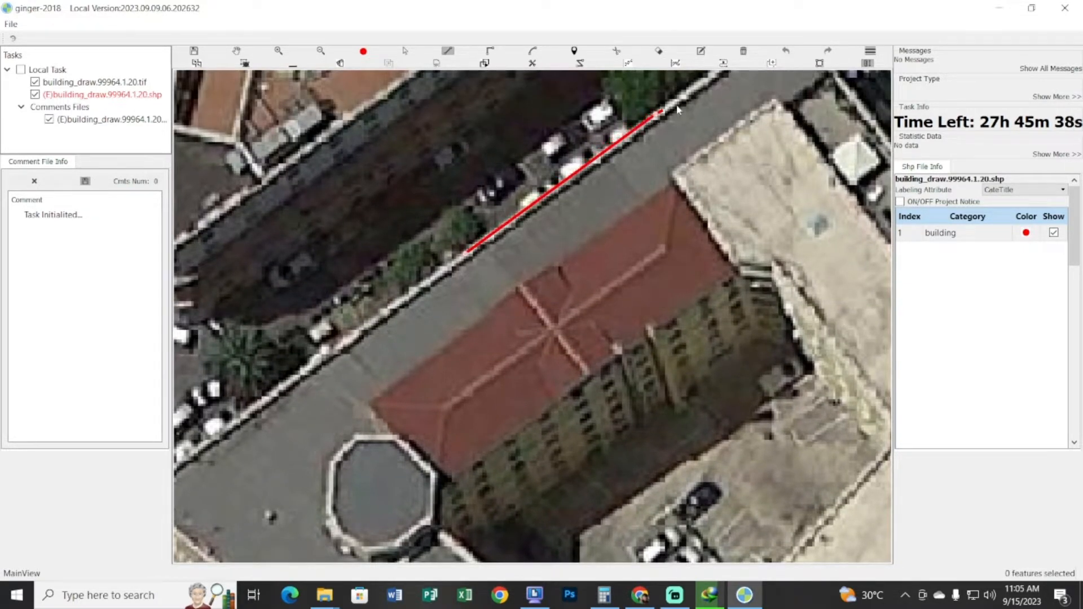
left_click(683, 103)
left_click_drag(716, 98, 572, 228)
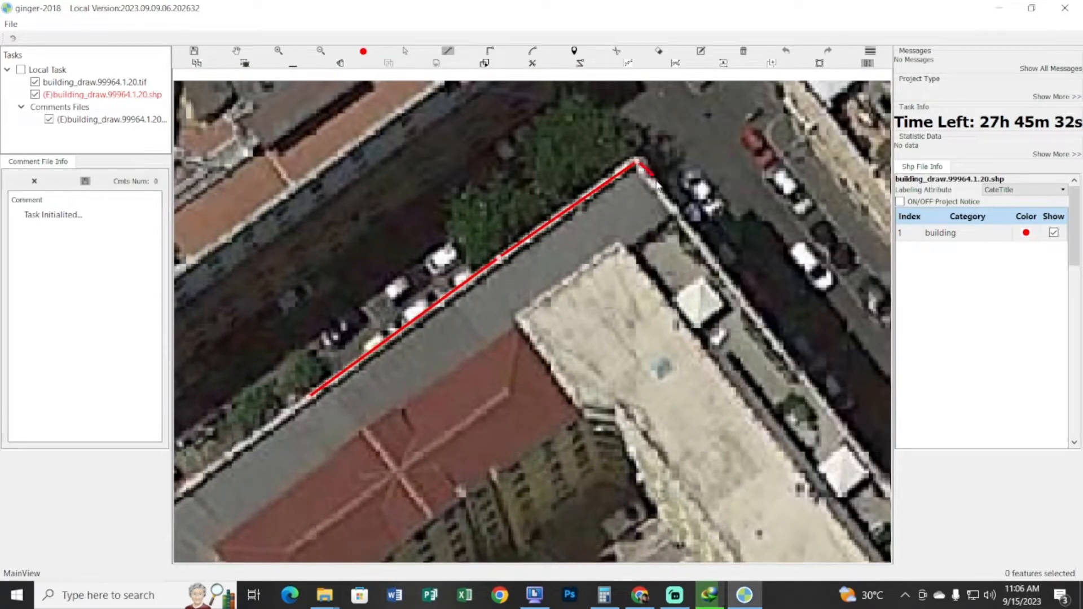
left_click(854, 448)
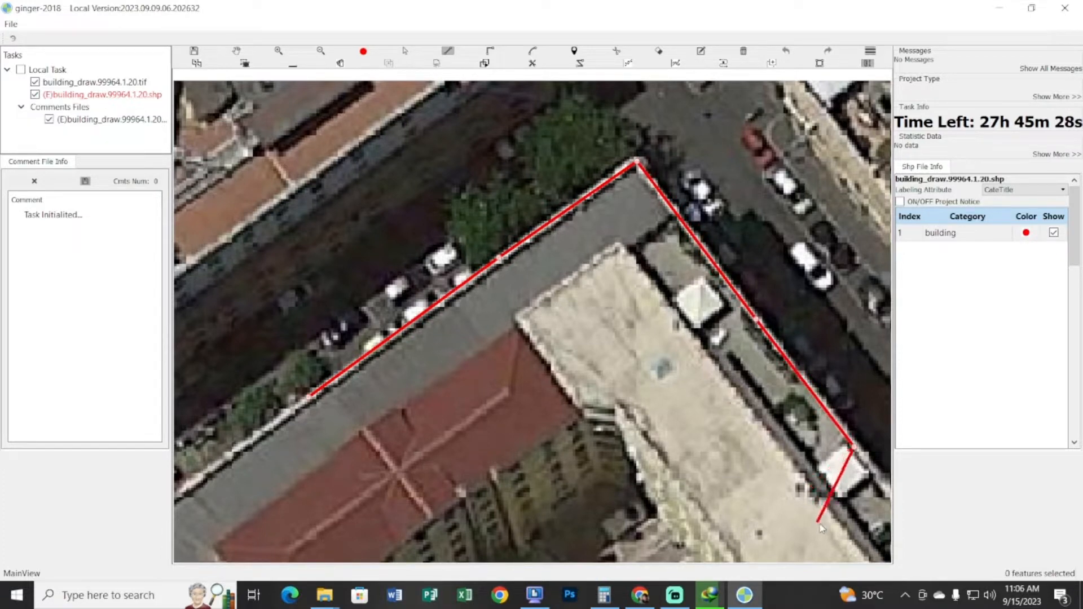
mouse_move(814, 520)
left_mouse_down()
mouse_move(553, 282)
mouse_move(457, 209)
left_mouse_up()
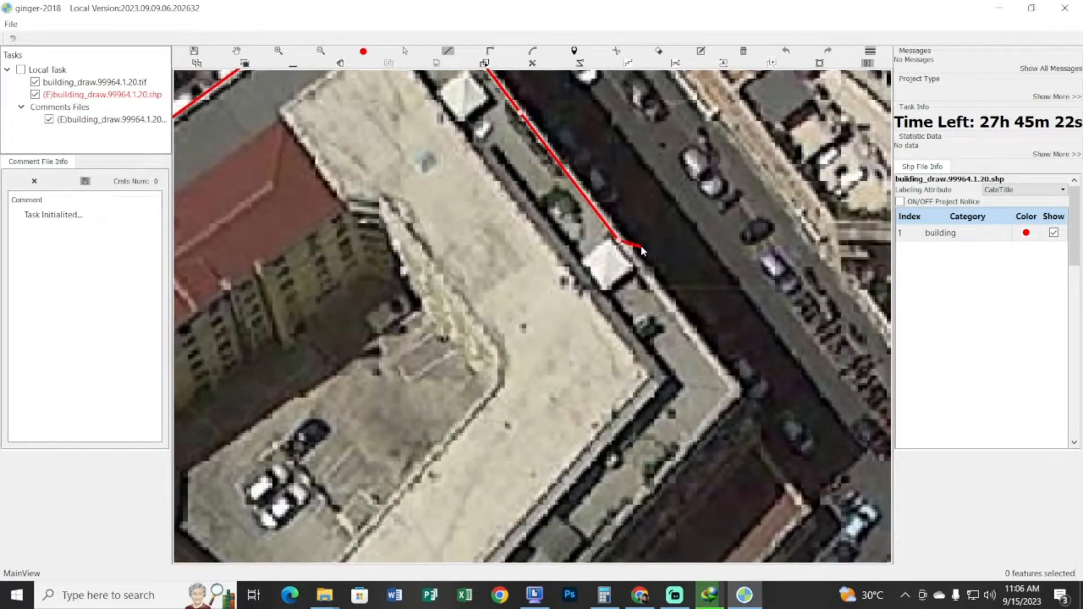
left_click_drag(640, 246, 779, 252)
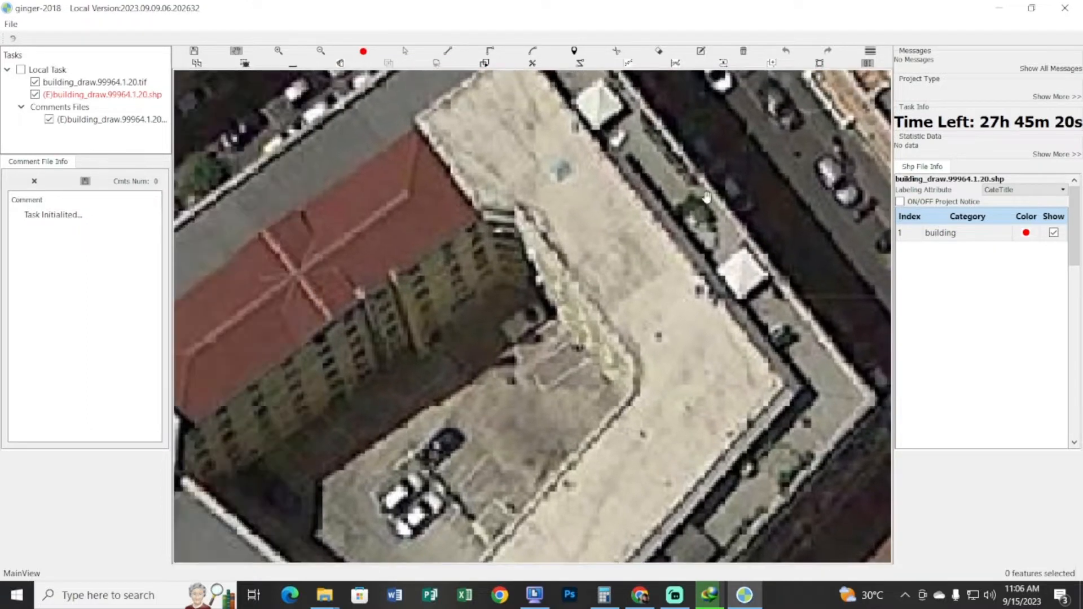
Start the courtyard building's outline with straight lines, tracing from its northwest roof edge to the north corner and on to the east corner
left_click_drag(706, 196, 871, 302)
left_click_drag(669, 271, 704, 339)
key("space")
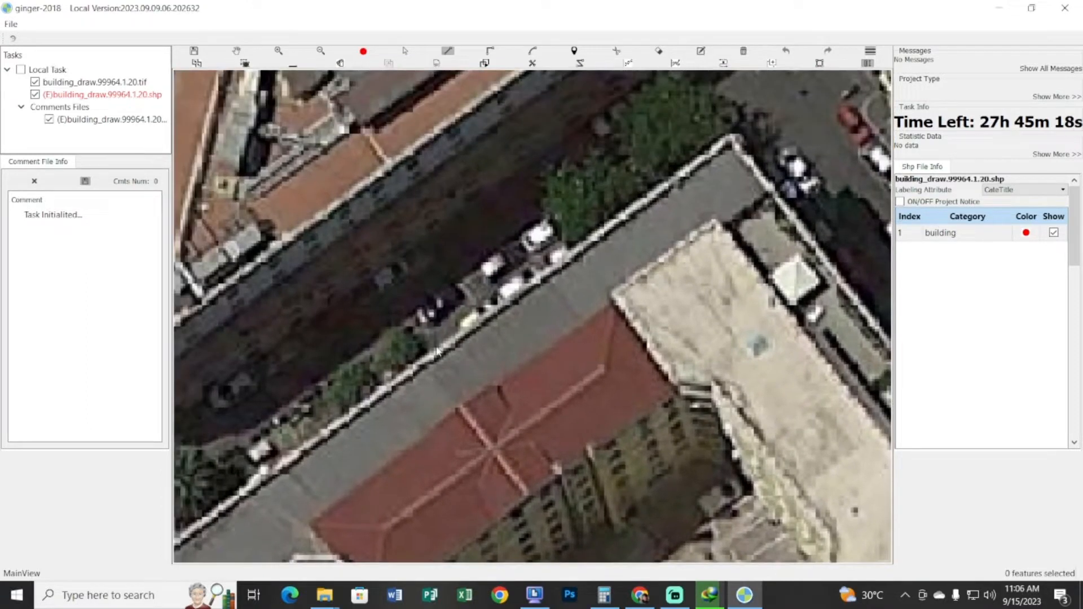
left_click(420, 366)
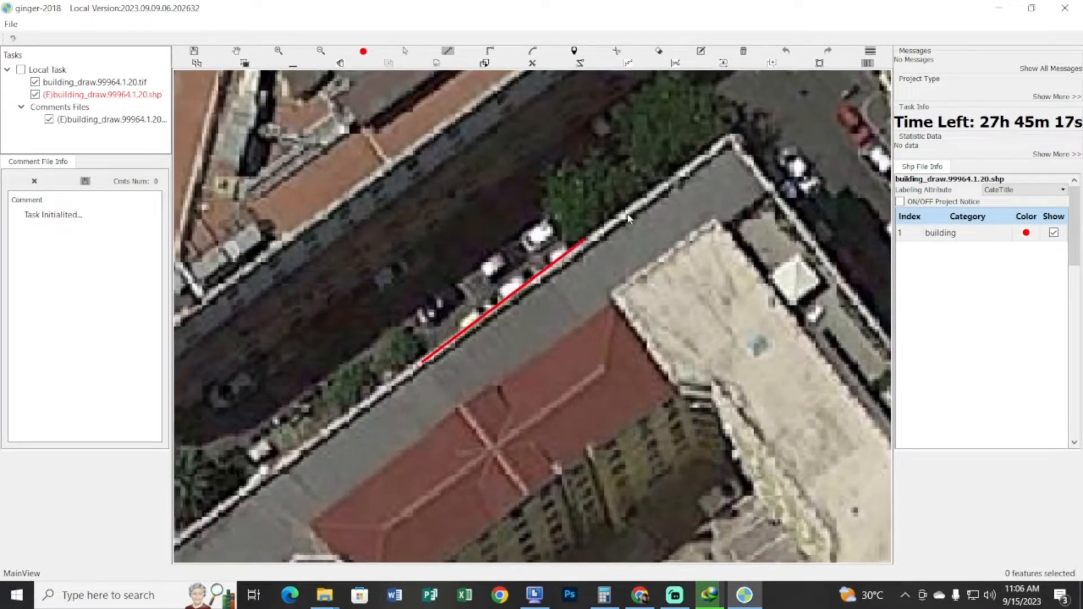
left_click(735, 139)
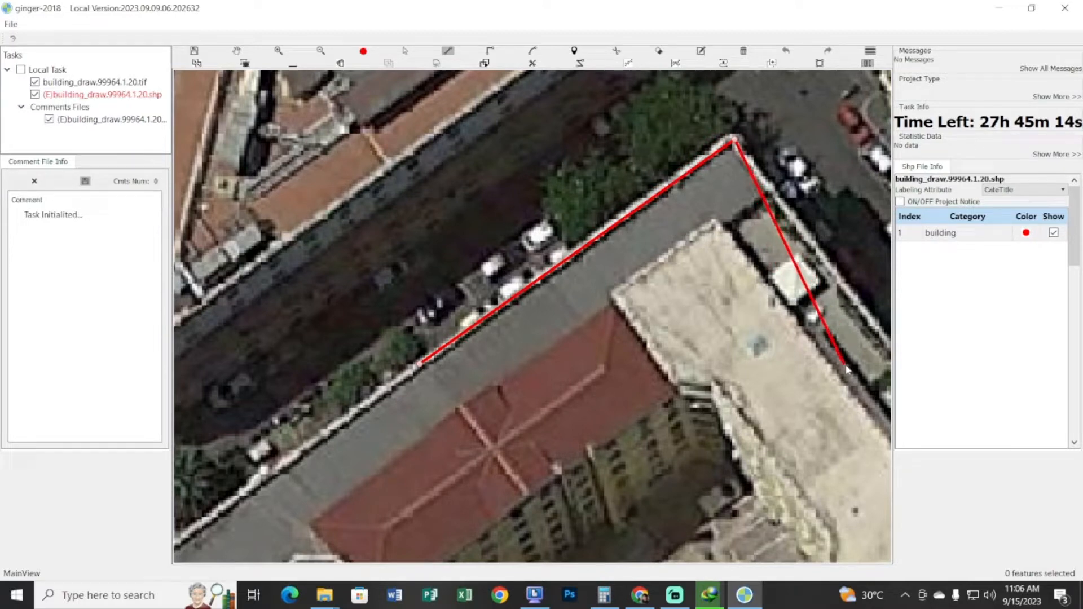
key("space")
left_click_drag(644, 240, 313, 33)
key("space")
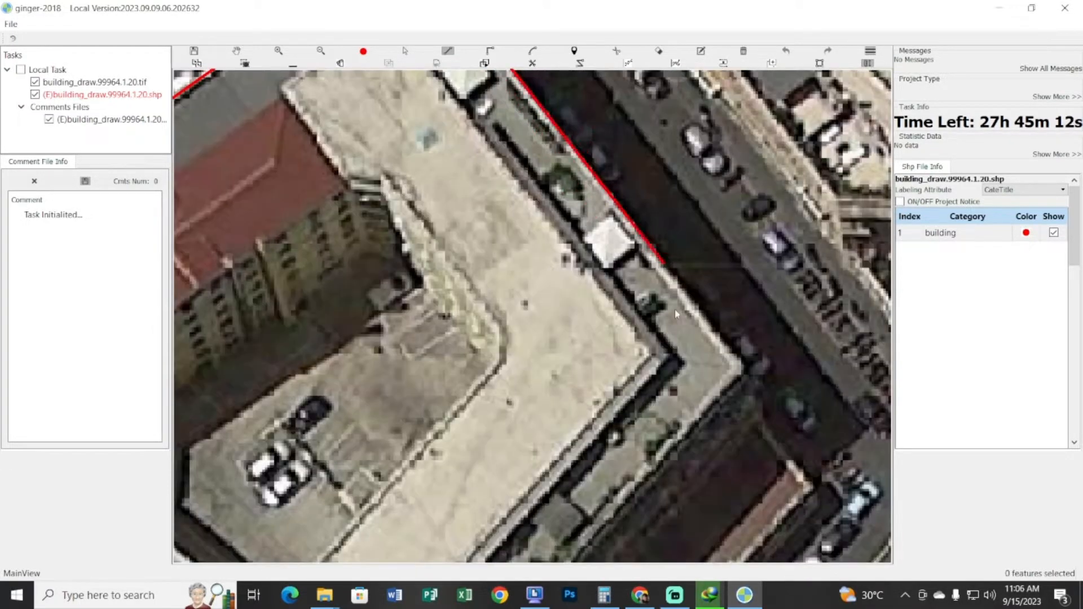
left_click(738, 370)
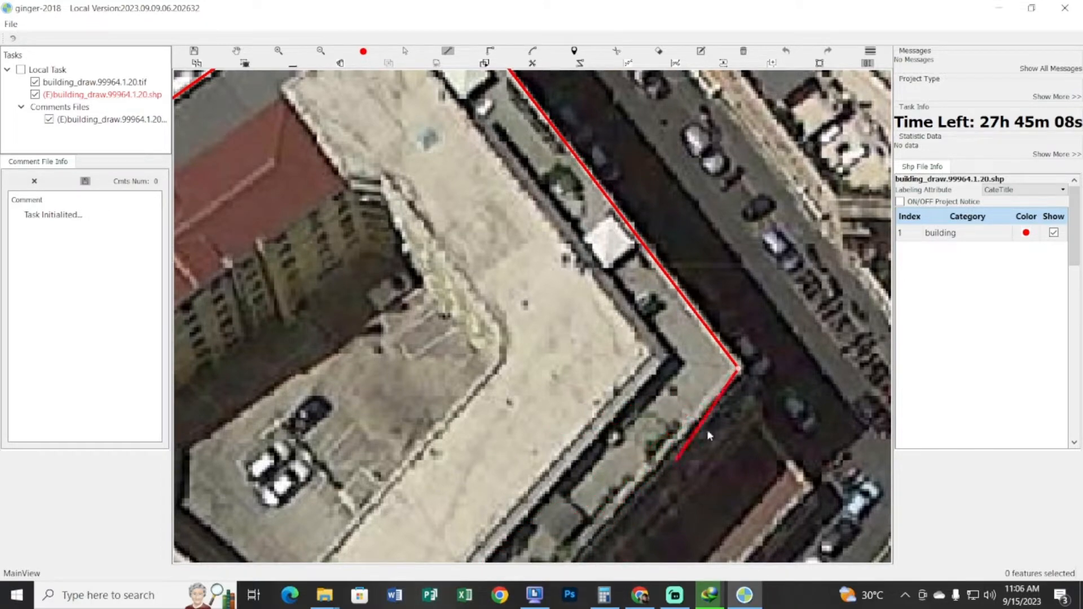
Continue the courtyard building's outline along its southeast edge and trace the small square projection at the south corner
key("space")
left_click_drag(628, 479, 809, 203)
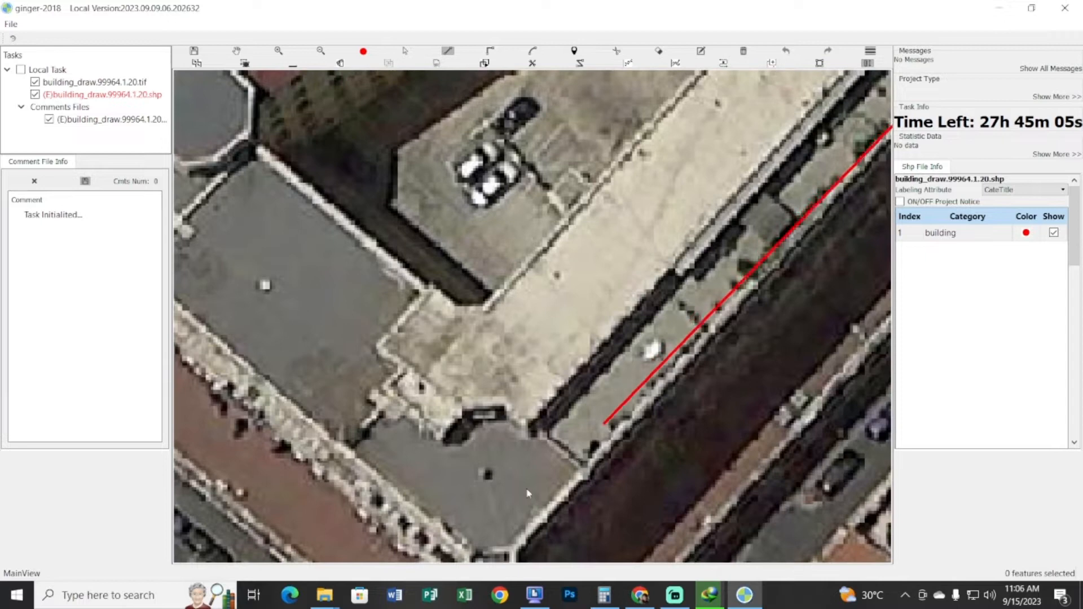
left_click_drag(521, 503, 634, 236)
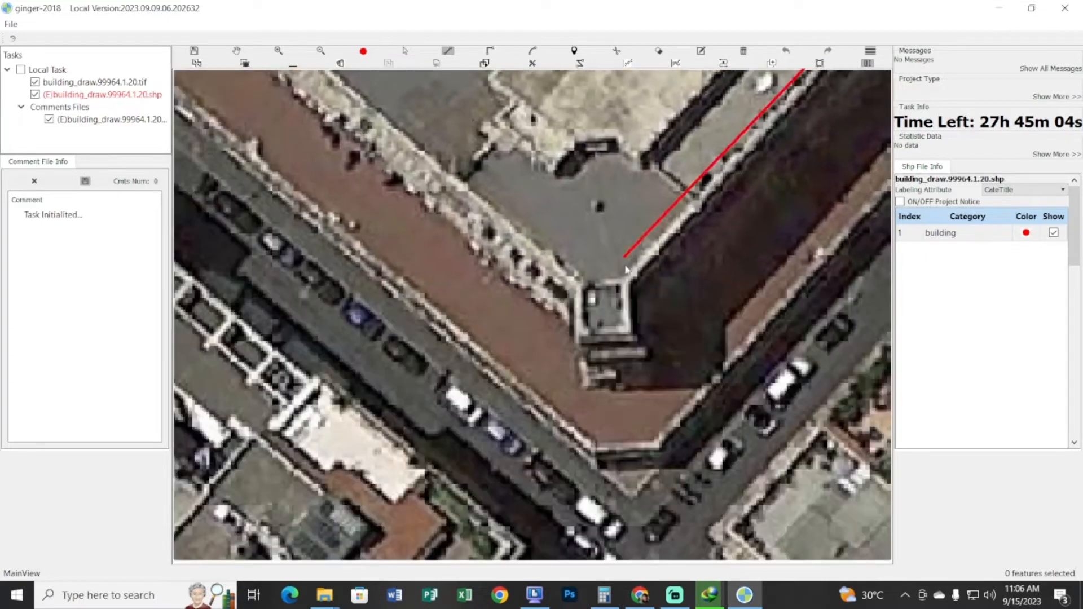
left_click(630, 280)
left_click(634, 335)
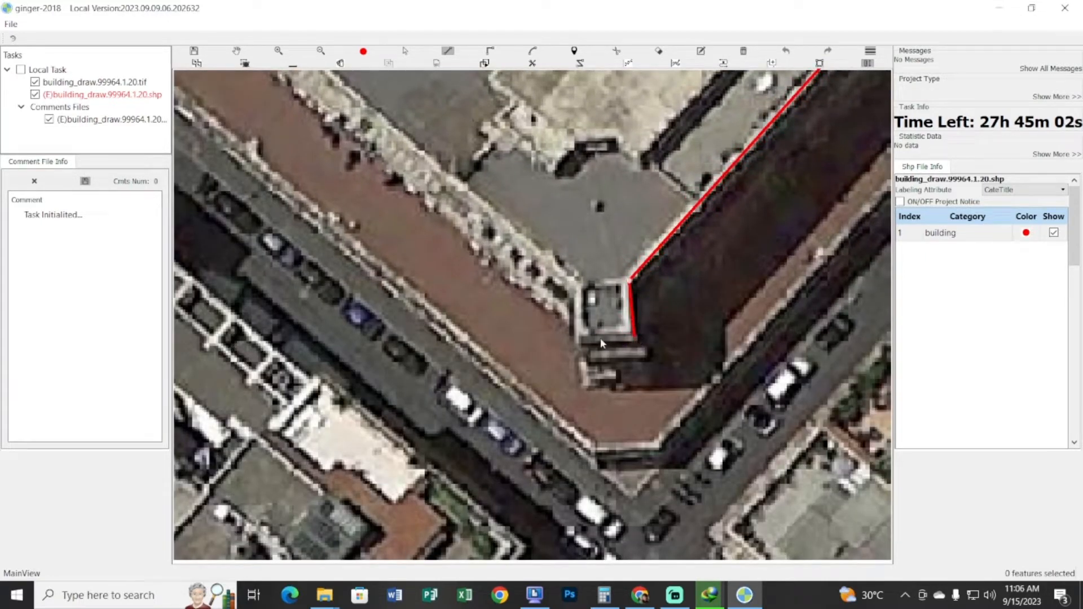
left_click(577, 333)
left_click(580, 287)
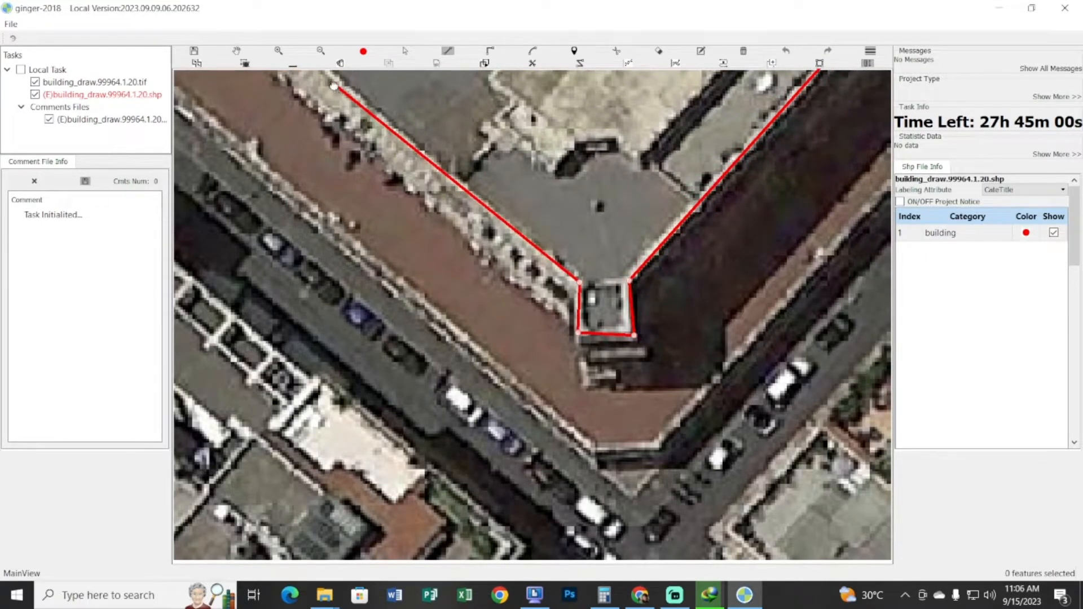
Trace the southwest roof edge to the west corner, then close the outline along the northwest edge to its starting point
left_click_drag(331, 84, 643, 384)
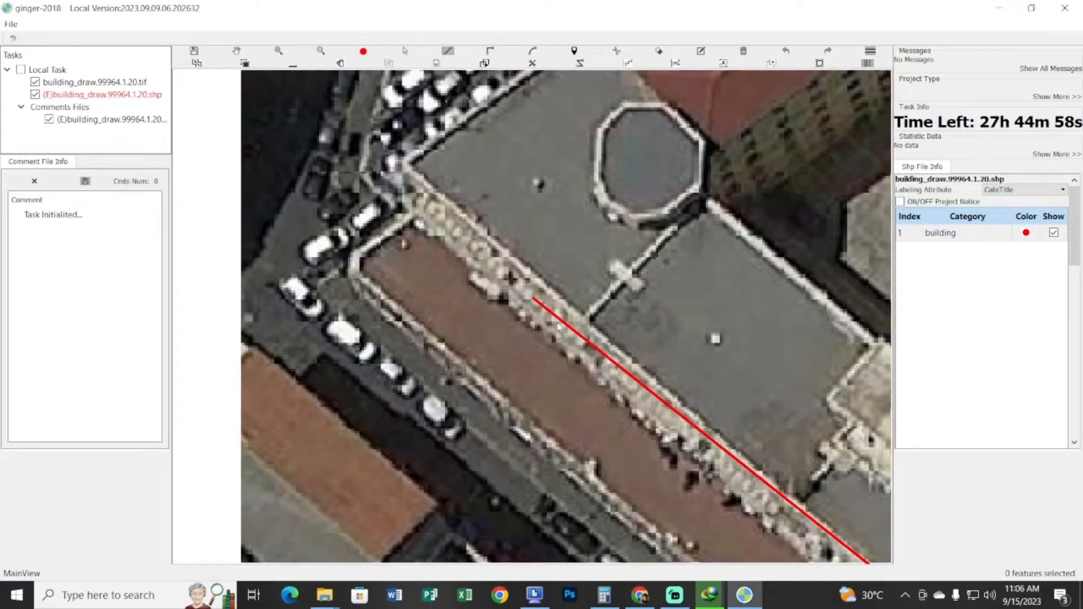
left_click_drag(612, 337, 436, 225)
left_click_drag(470, 261, 666, 470)
left_click(434, 286)
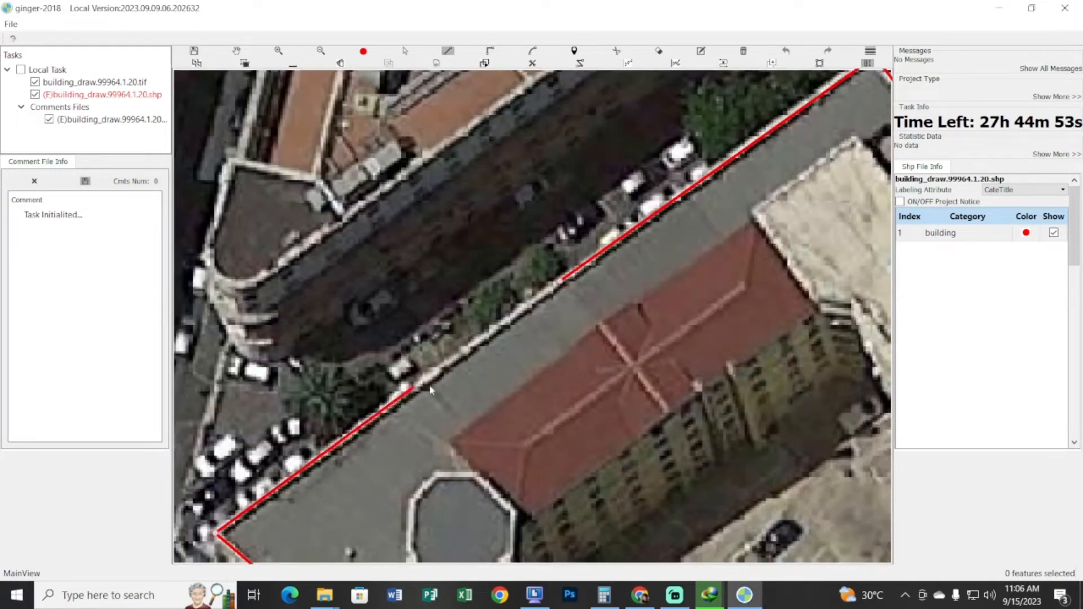
left_click_drag(430, 389, 514, 352)
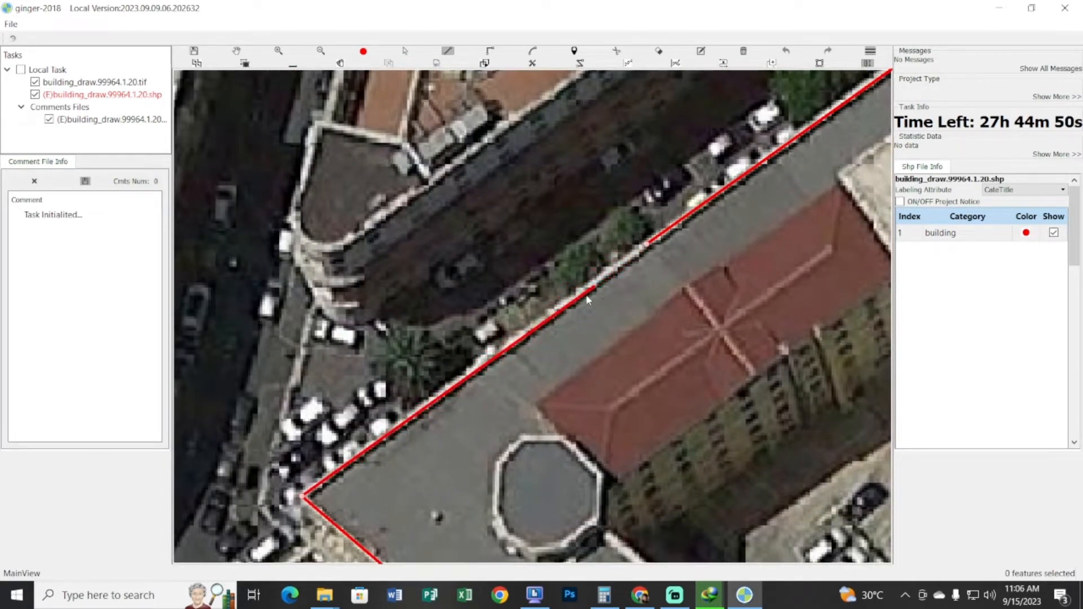
right_click(371, 300)
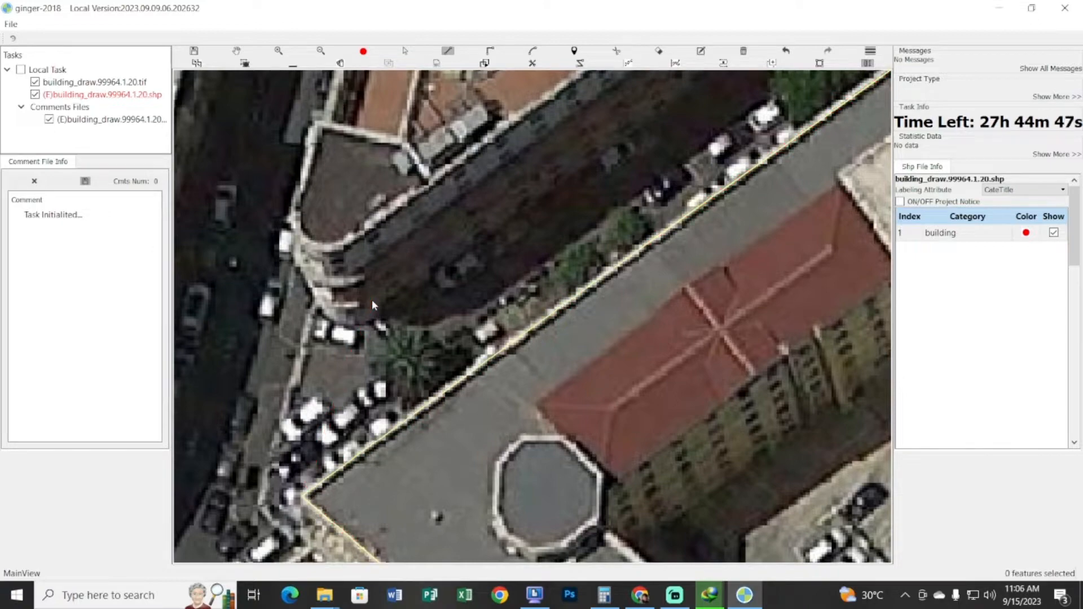
View the whole courtyard outline on the image, recheck the shortcut chart in Chrome, and return to ginger-2018
scroll(500, 283, "down", 5)
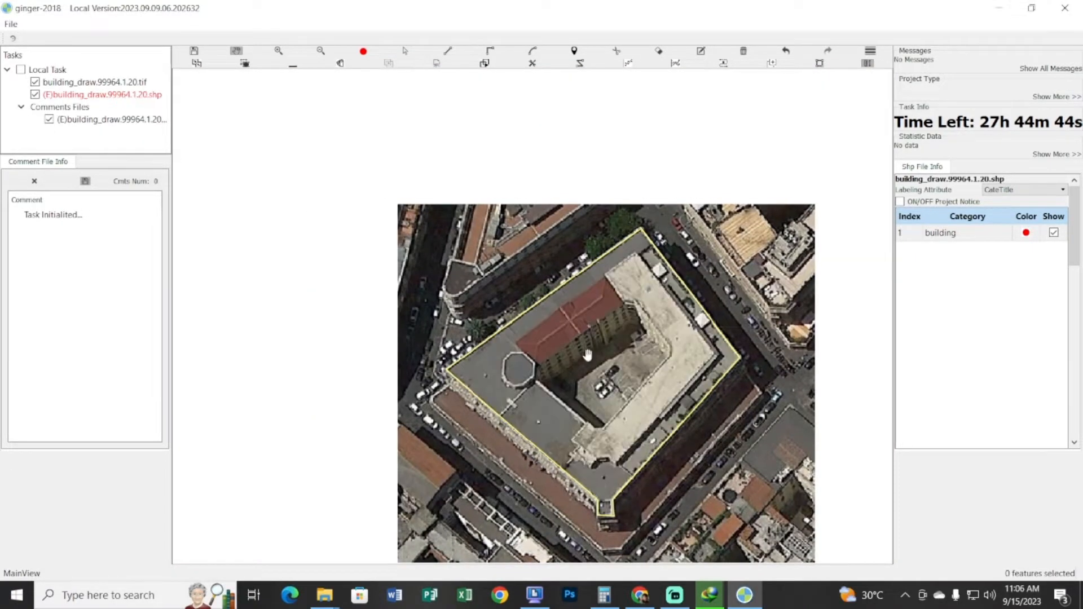
left_click_drag(584, 347, 606, 364)
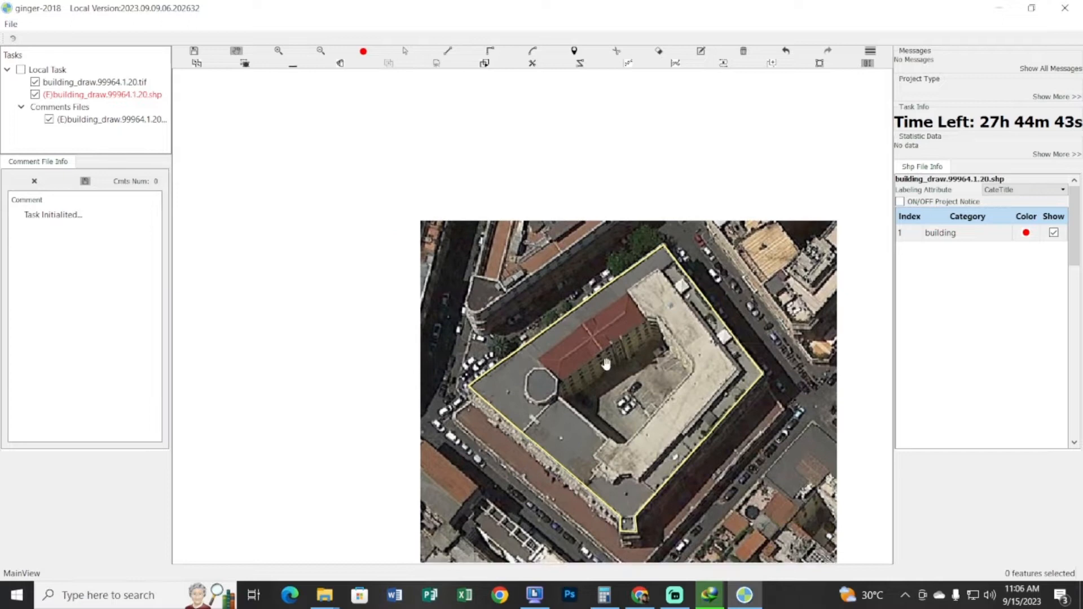
left_click(640, 595)
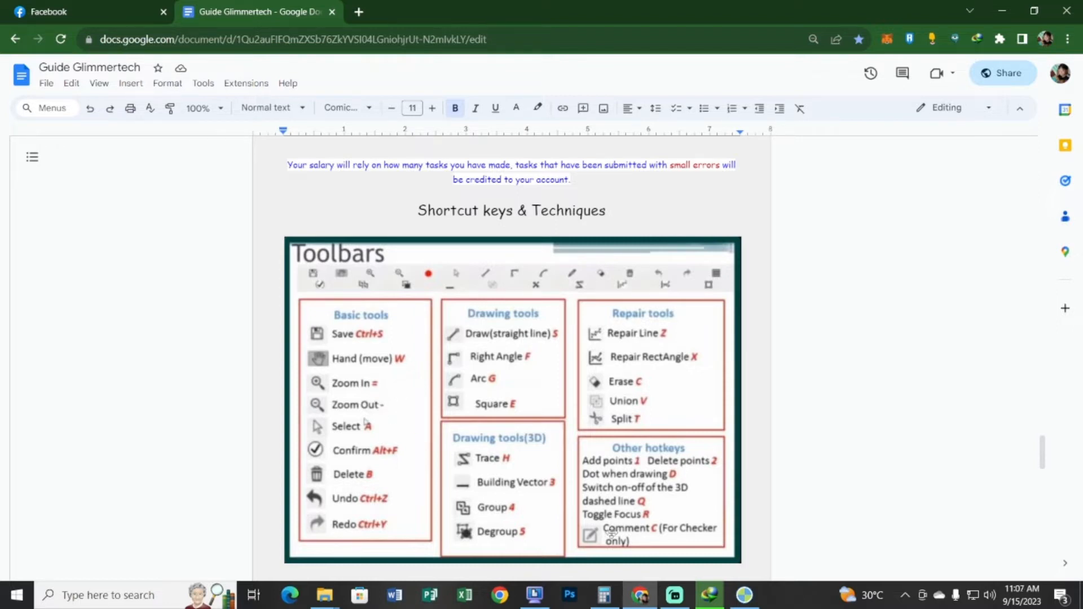
left_click(745, 595)
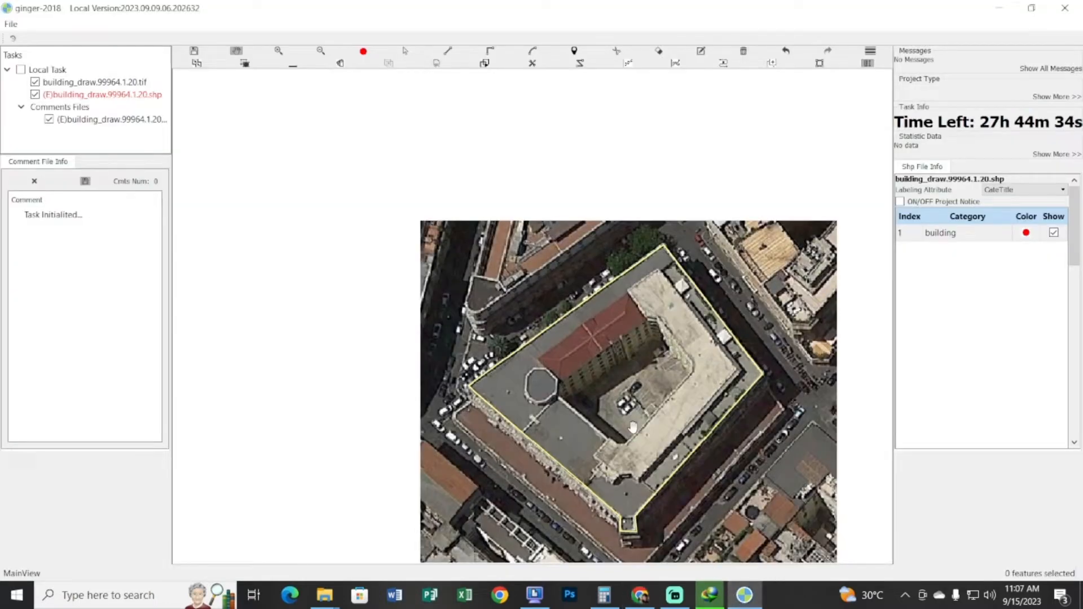
Examine the completed courtyard building outline up close and against the full satellite image
scroll(632, 431, "up", 2)
left_click_drag(729, 412, 440, 228)
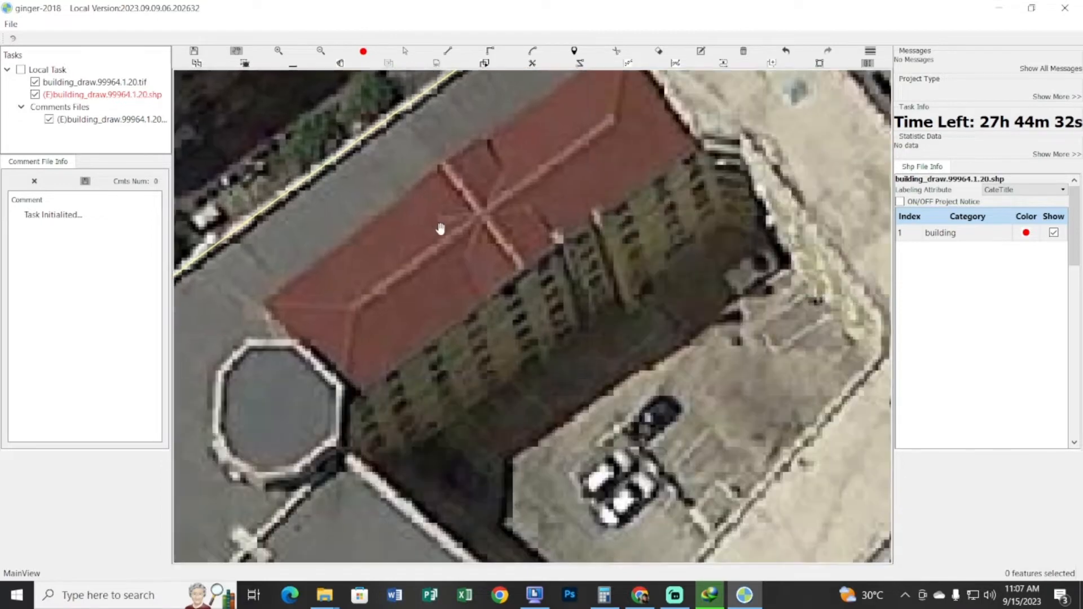
scroll(441, 232, "down", 1)
scroll(453, 259, "down", 1)
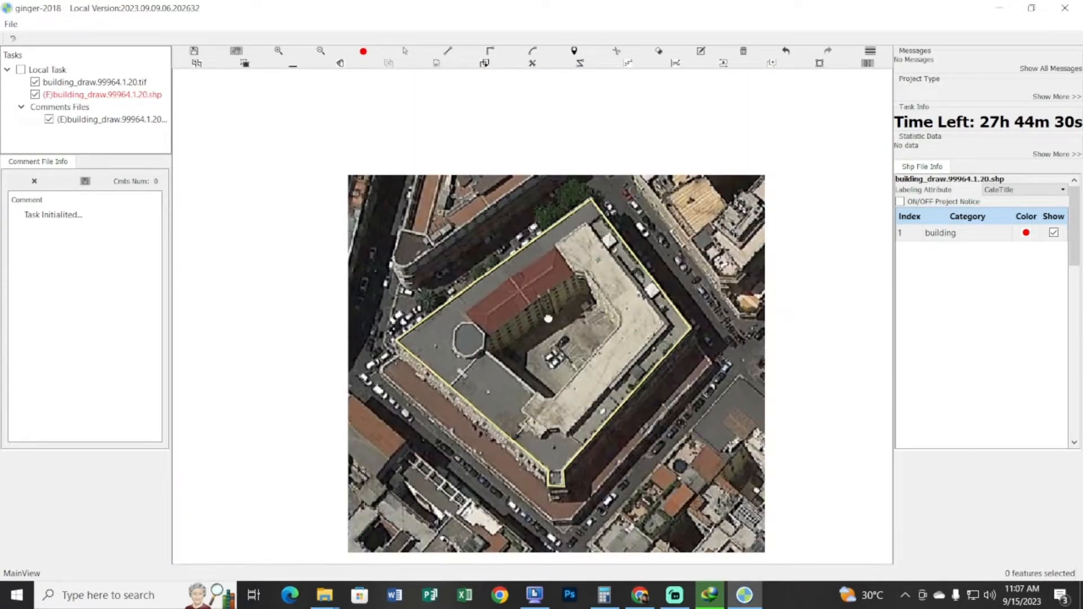
left_click_drag(547, 318, 567, 370)
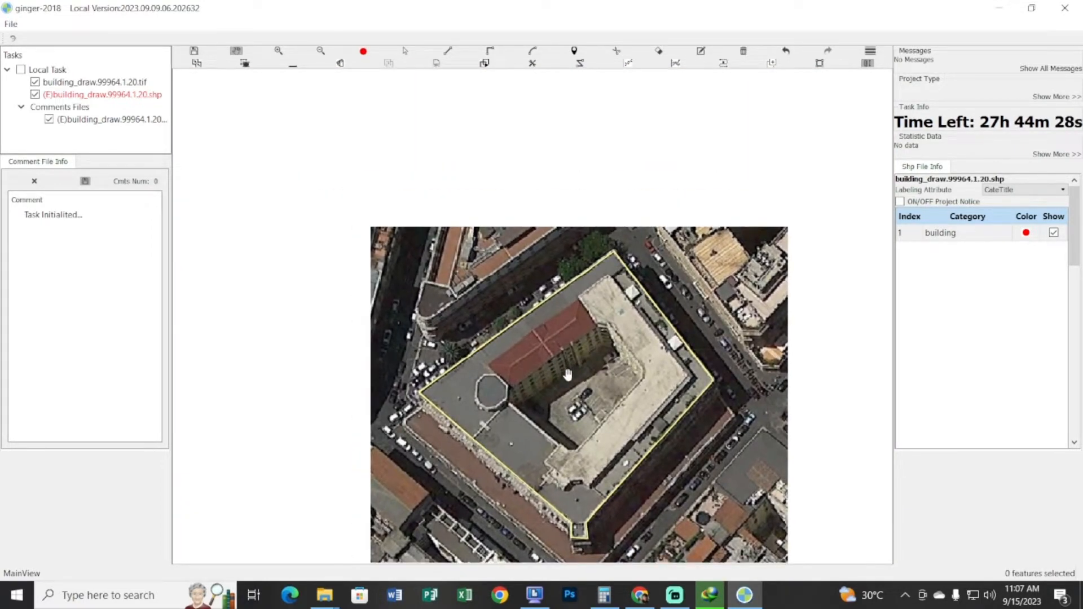
scroll(568, 375, "up", 2)
scroll(571, 375, "down", 1)
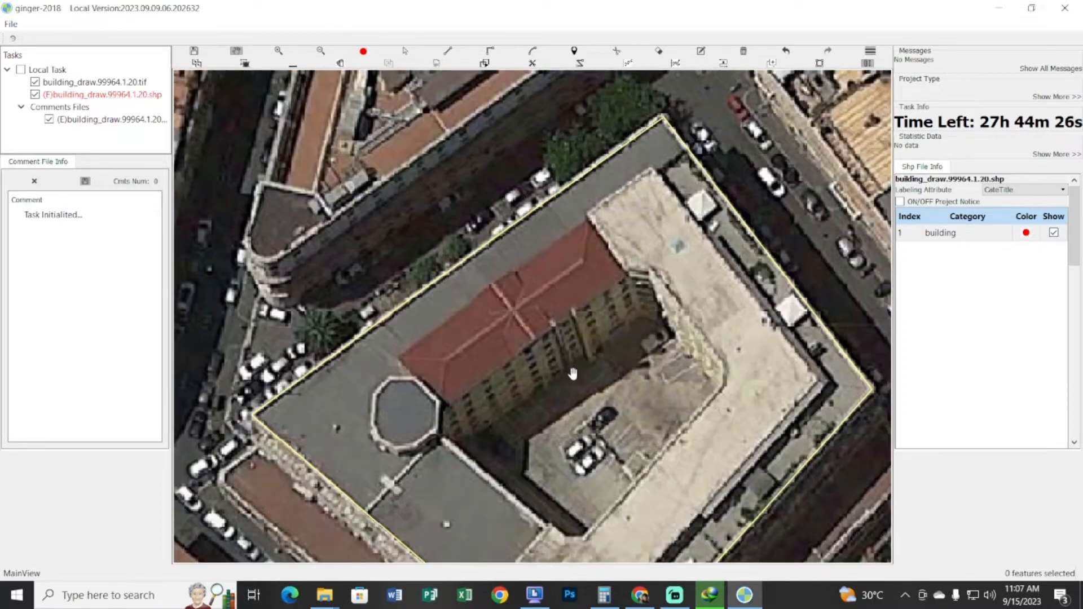
scroll(574, 374, "down", 3)
scroll(574, 374, "up", 3)
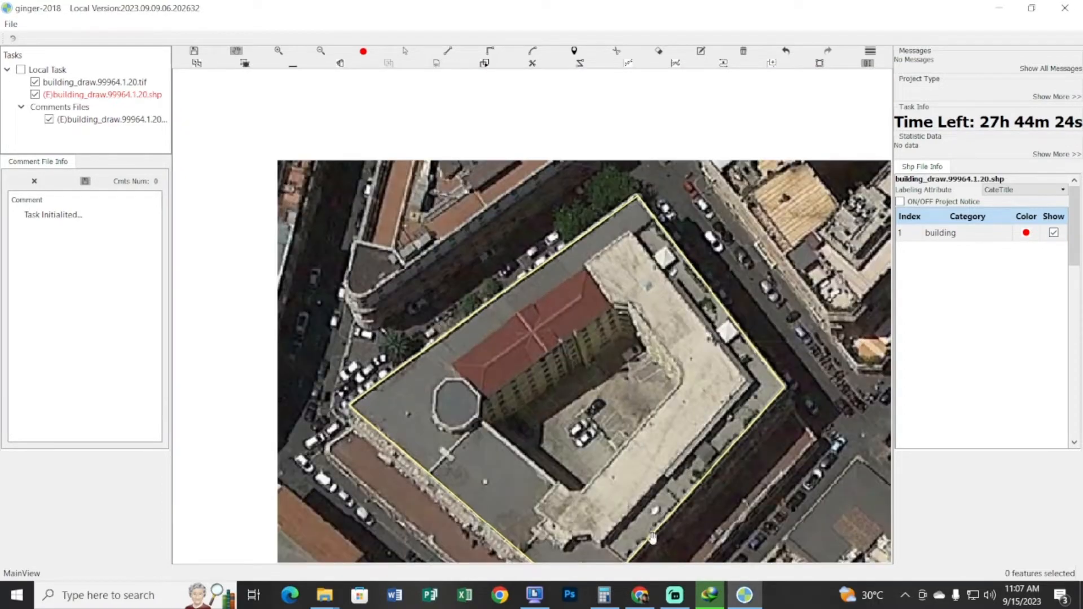
Recheck the shortcut chart in Chrome, switch back to ginger-2018, and draw a Square tool rectangle over the northeast building across the street
left_click(650, 596)
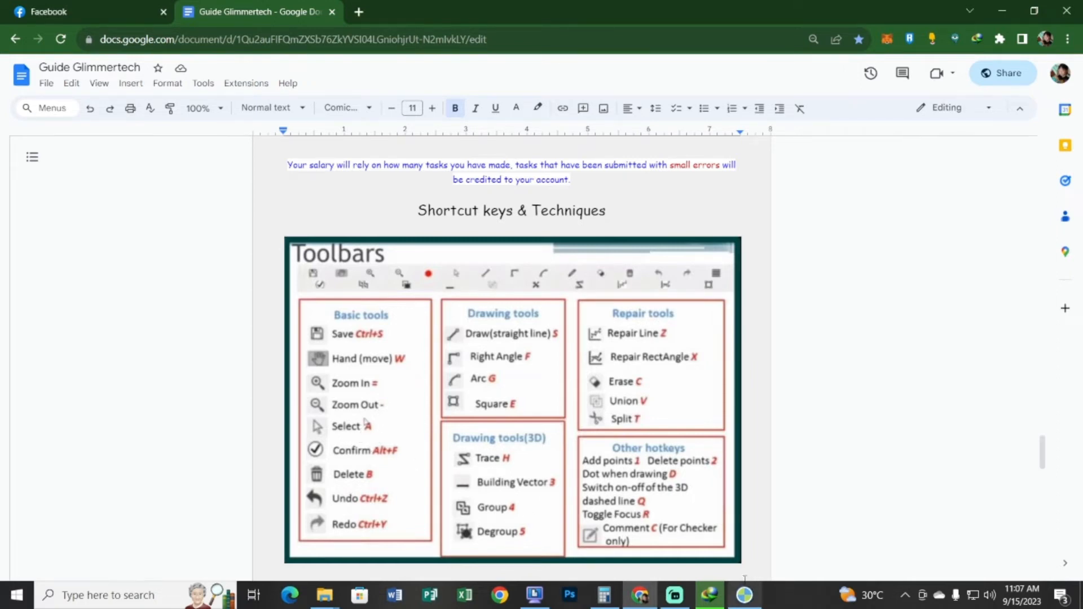
left_click(739, 496)
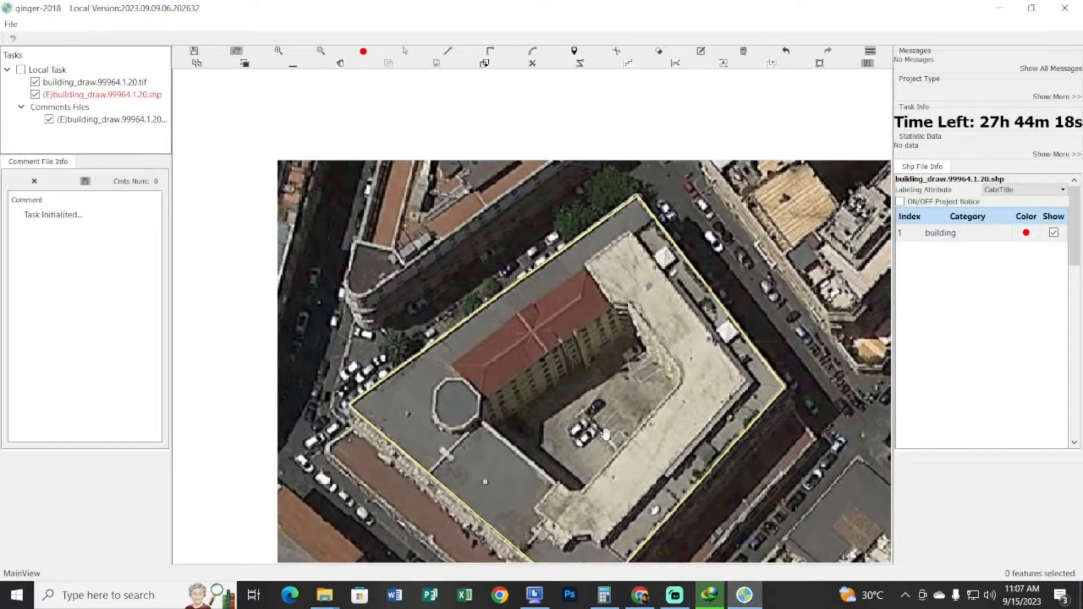
left_click_drag(519, 354, 354, 424)
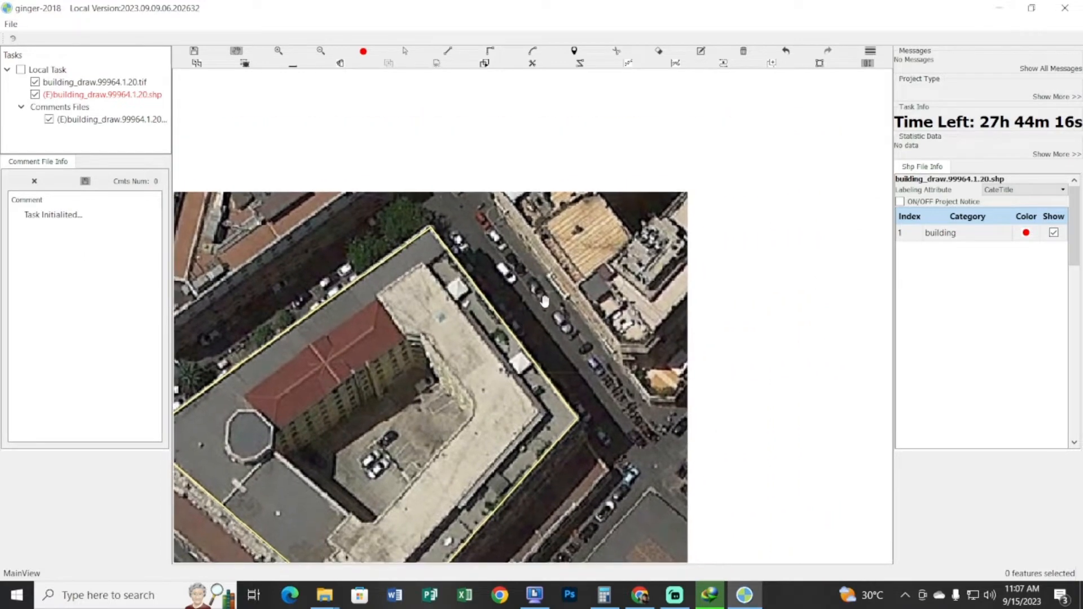
left_click(540, 286)
left_click(618, 374)
left_click(669, 272)
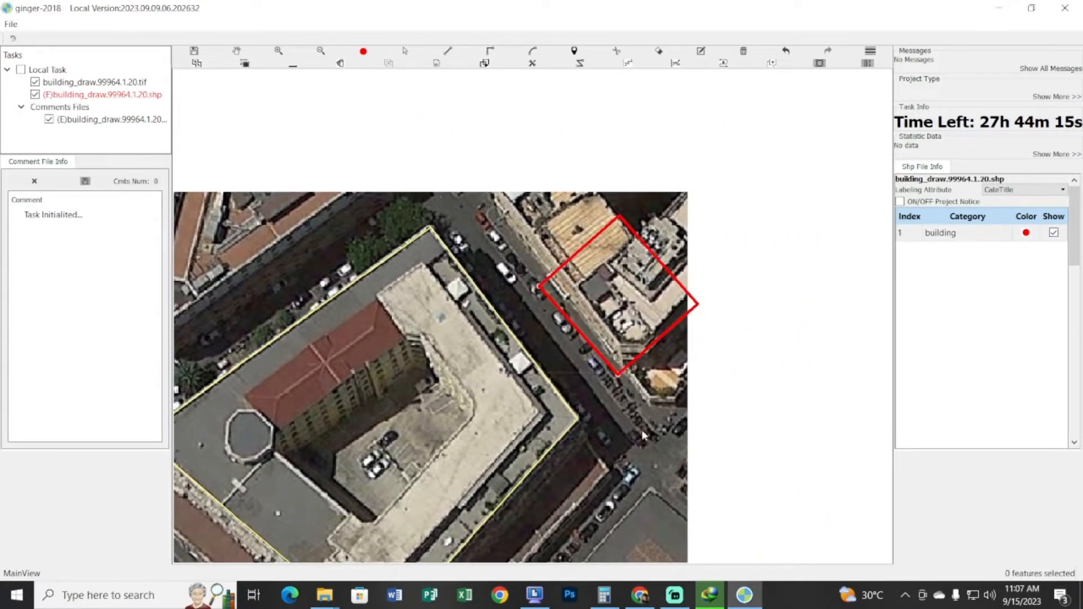
Finish the northeast rectangle and draw a second rectangle in the blank area just east of the satellite image
key("h")
left_click_drag(644, 435, 722, 359)
key("r")
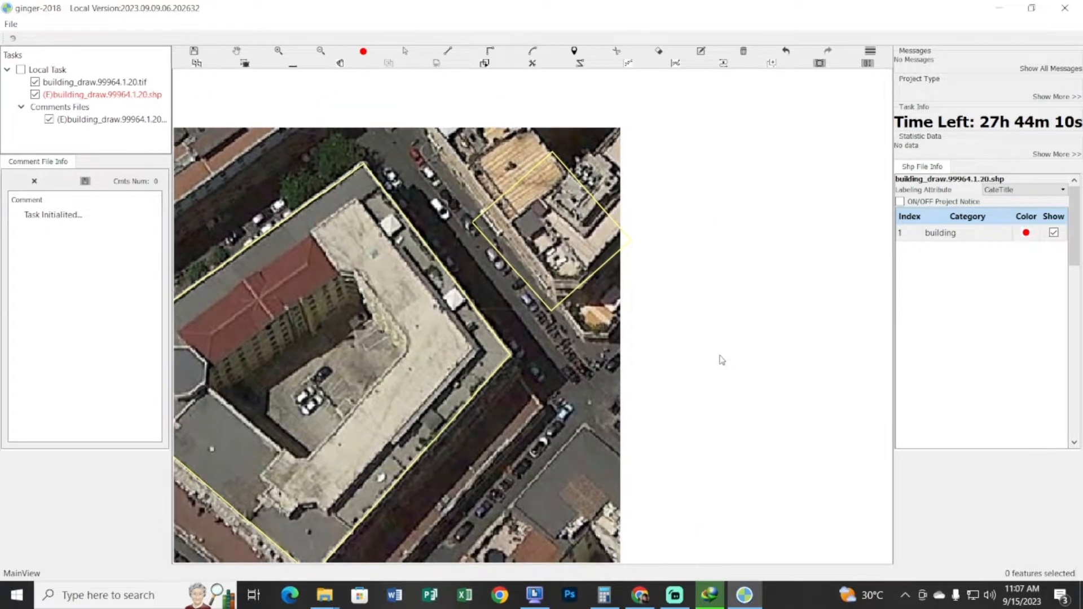
left_click(615, 354)
left_click(703, 470)
left_click(759, 395)
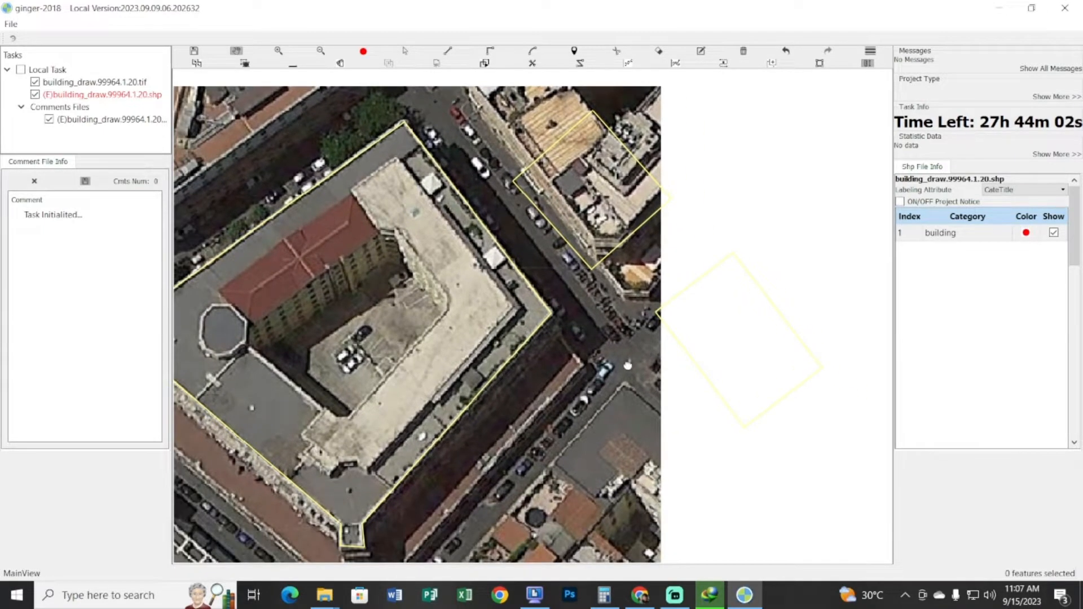
Use the Select tool to select the three drawn outlines one at a time, and close the Download complete dialog
left_click_drag(628, 365, 679, 414)
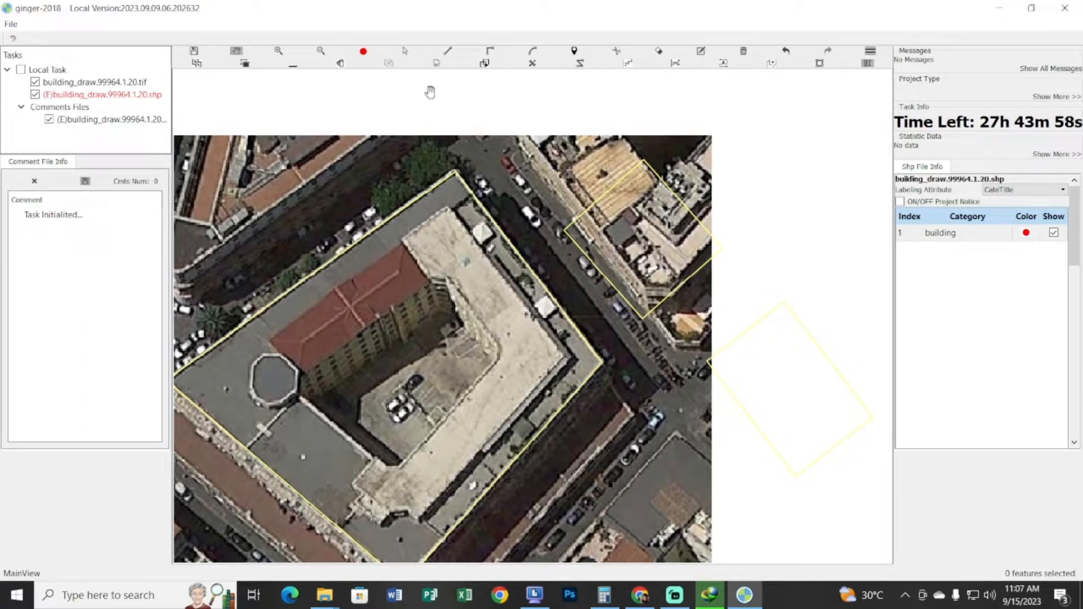
left_click(407, 52)
left_click(648, 265)
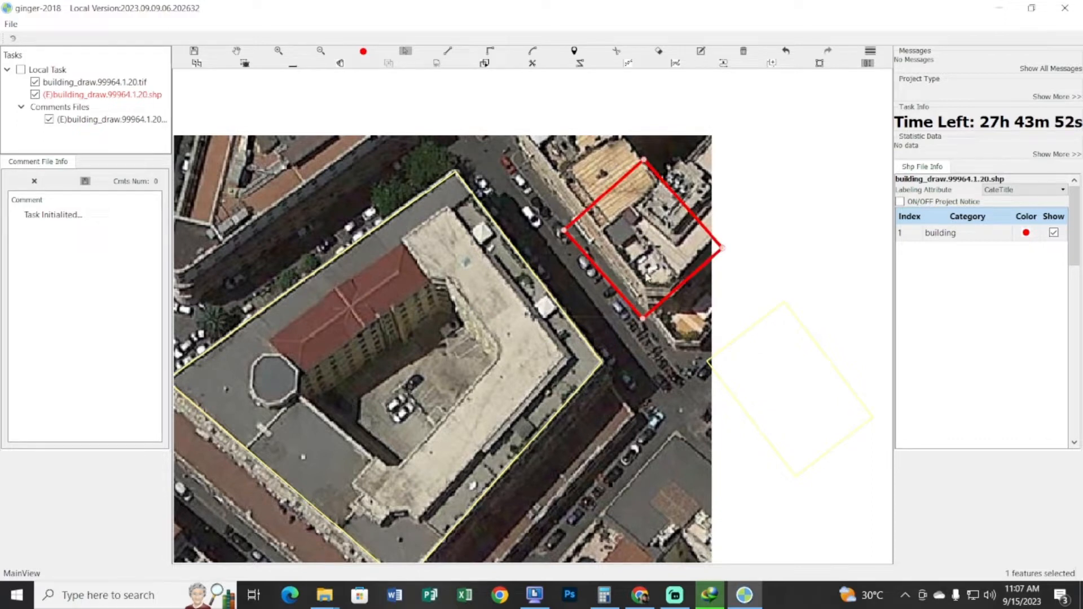
left_click(776, 394)
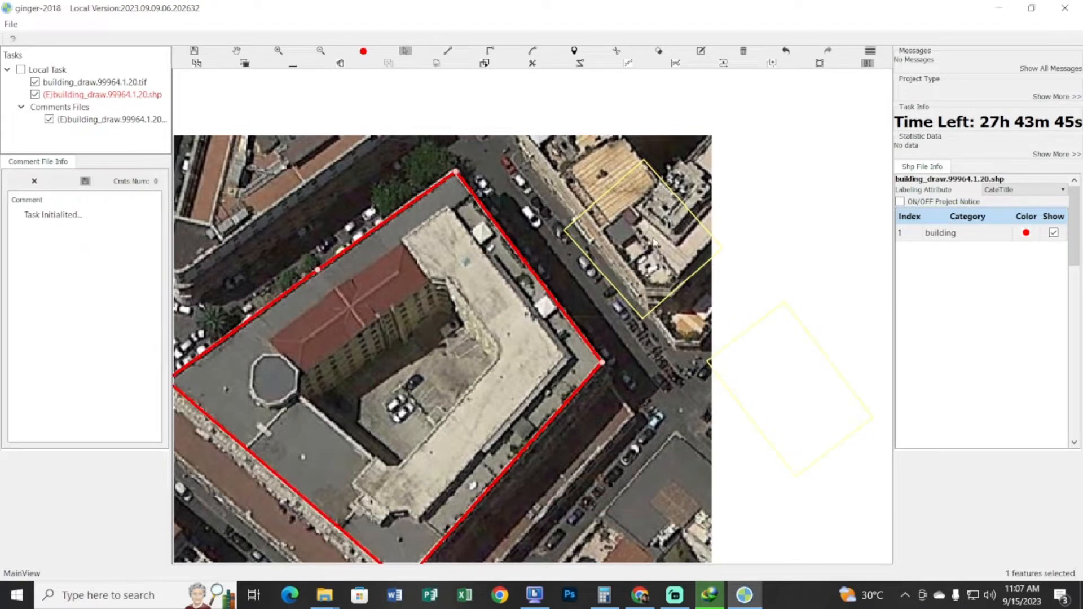
left_click(687, 260)
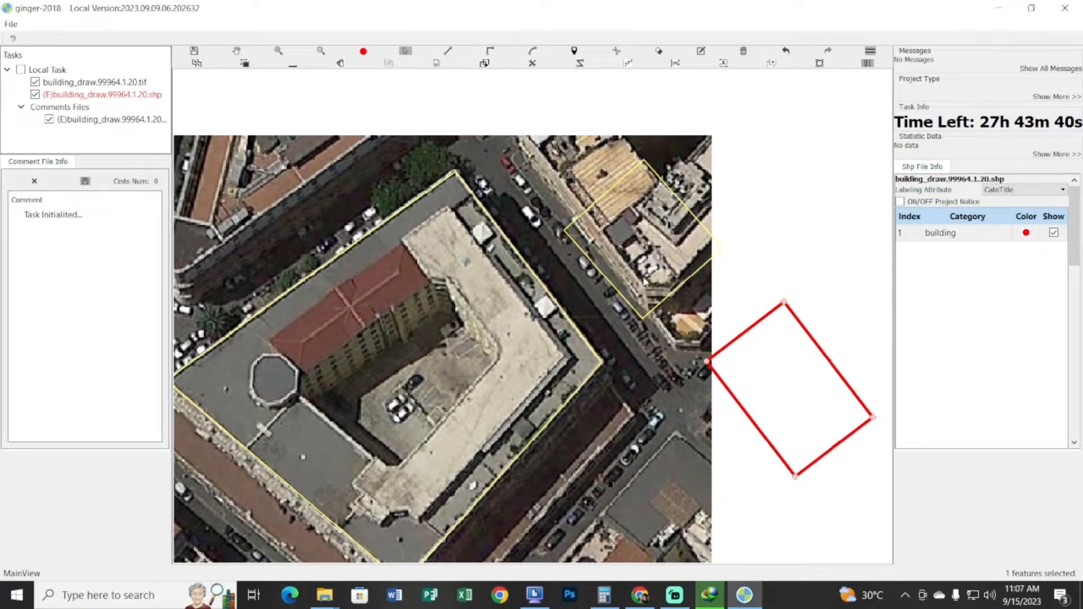
left_click_drag(647, 360, 618, 355)
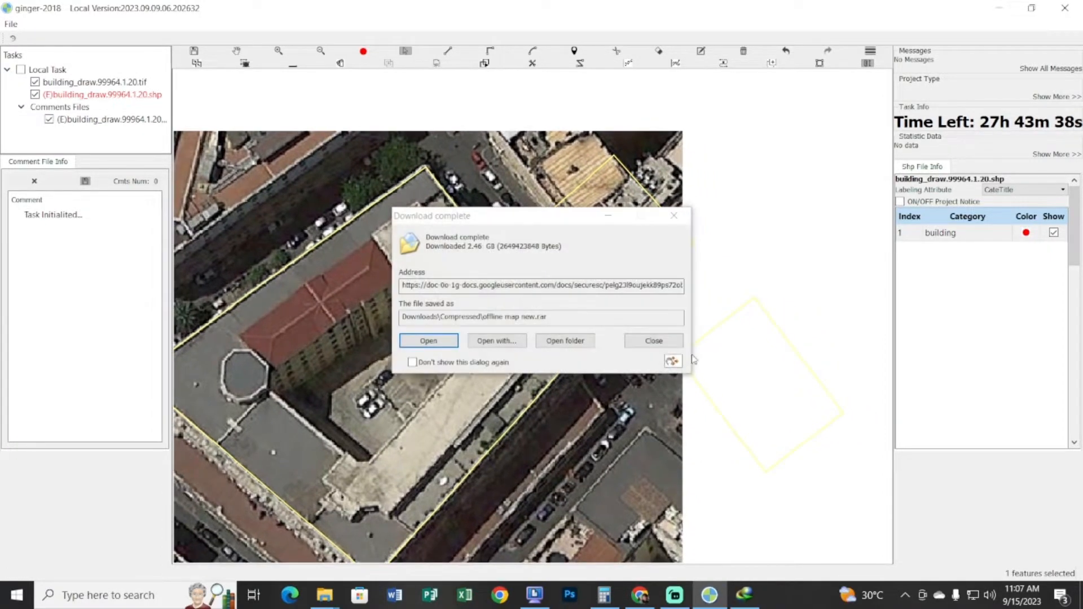
left_click(655, 341)
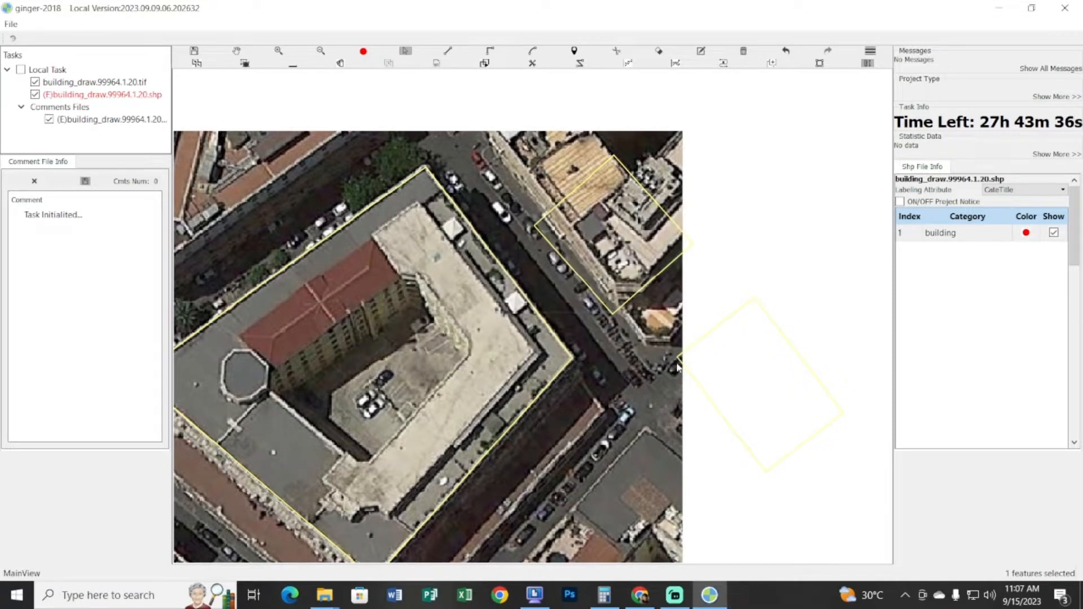
Select all three outlines together, try shifting them west as a group, and undo the move
left_click(725, 372)
left_click(610, 256, "ctrl")
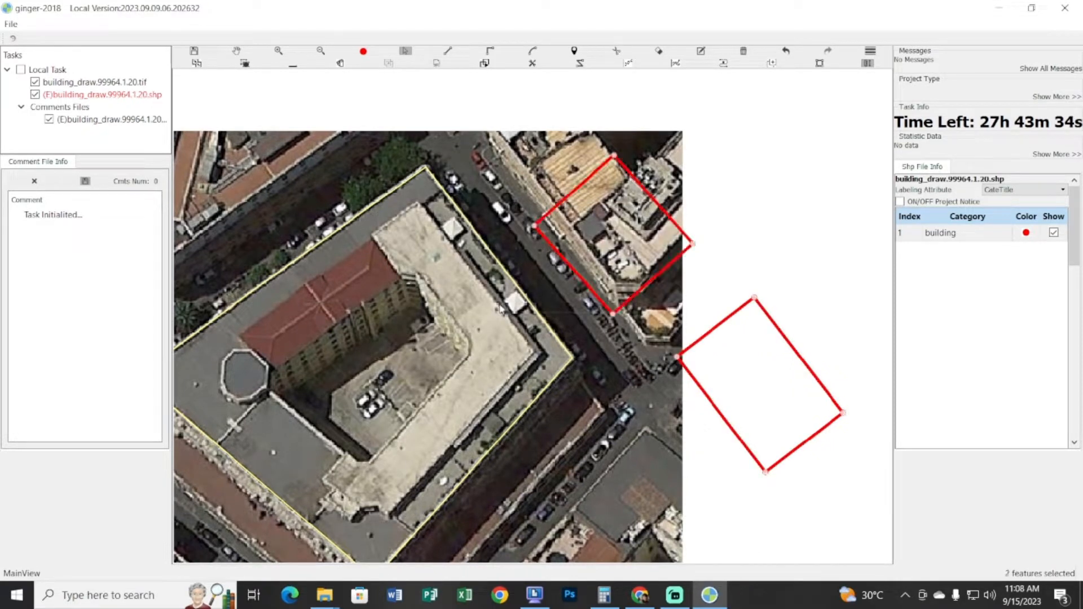
left_click(433, 330, "ctrl")
left_click_drag(505, 371, 423, 357)
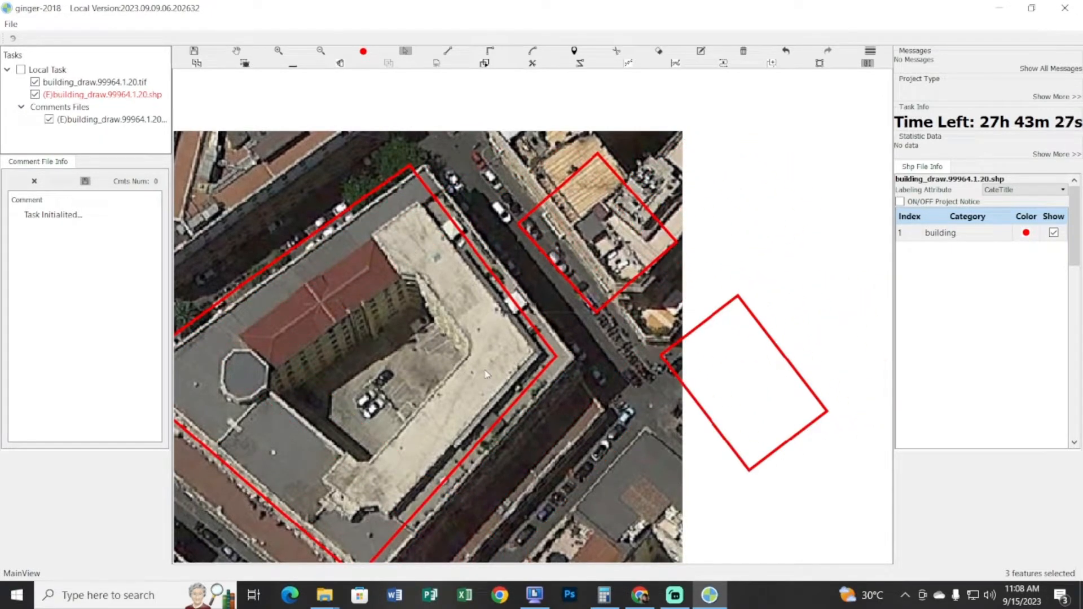
key("ctrl+z")
left_click_drag(534, 307, 424, 286)
key("ctrl+a")
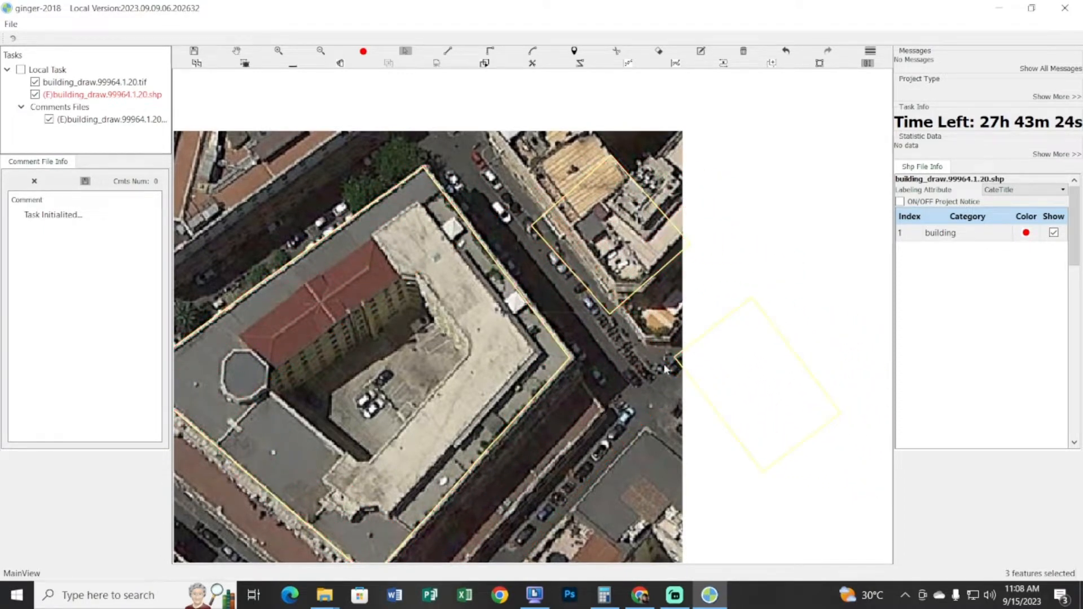
Select the blank-area rectangle and the courtyard outline together, clear the selection, and select the same pair again
left_click(720, 368)
left_click(479, 380, "ctrl")
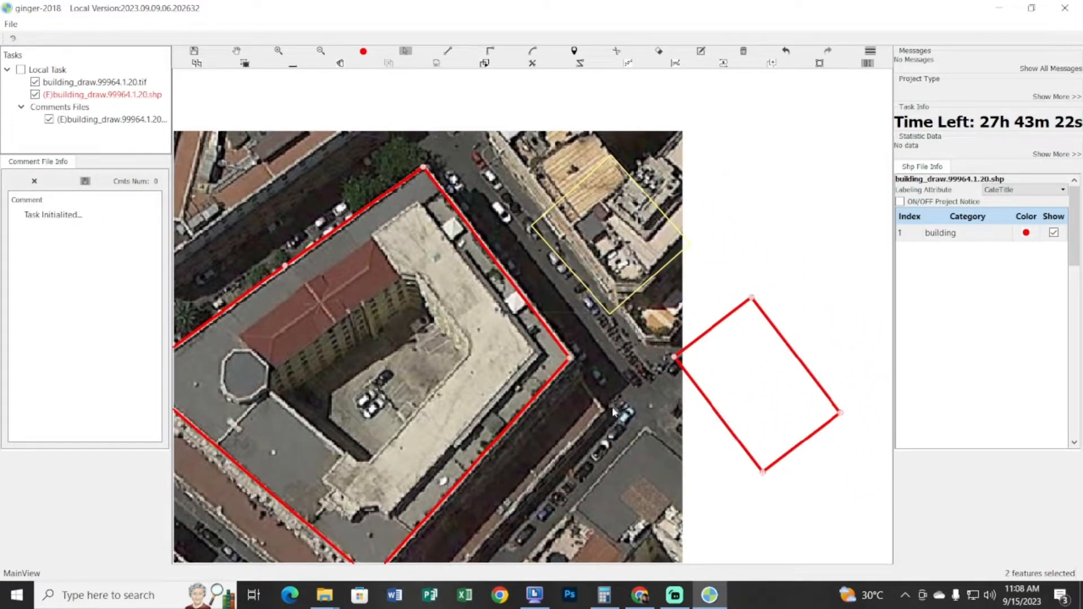
key("Escape")
key("s")
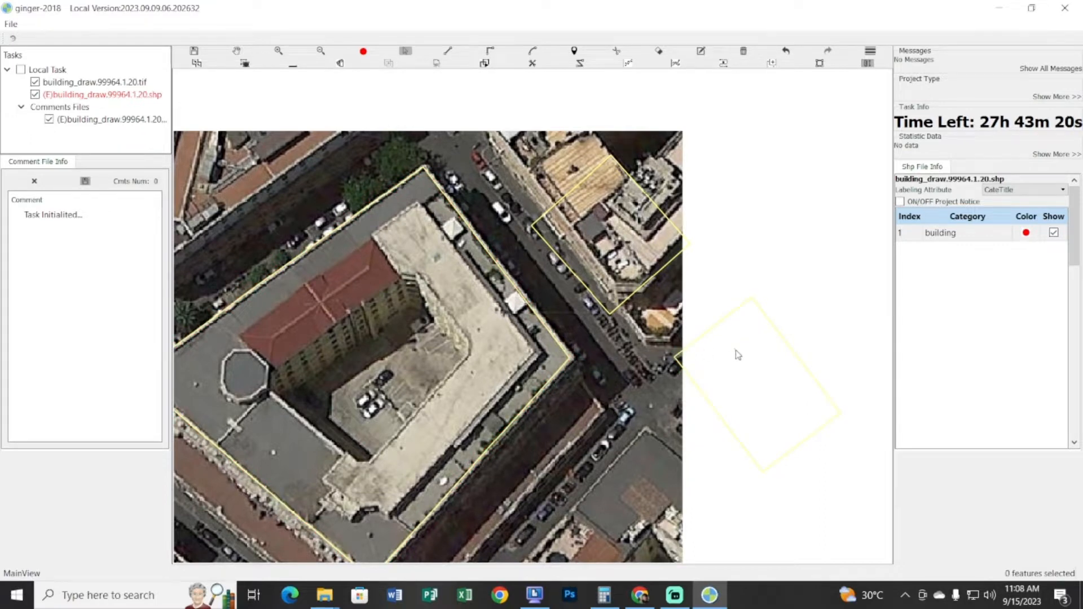
left_click(736, 354)
left_click(494, 361, "shift")
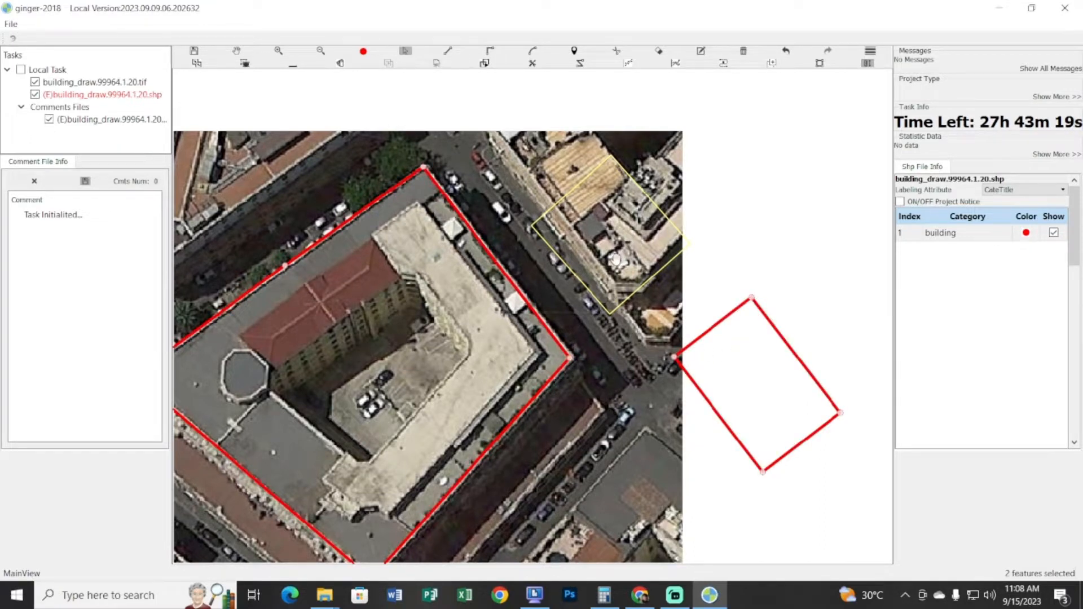
Select only the northeast rectangle, check the basic tools list in the Guide Glimmertech document in Chrome, and return to ginger-2018
left_click(615, 259)
left_click(637, 591)
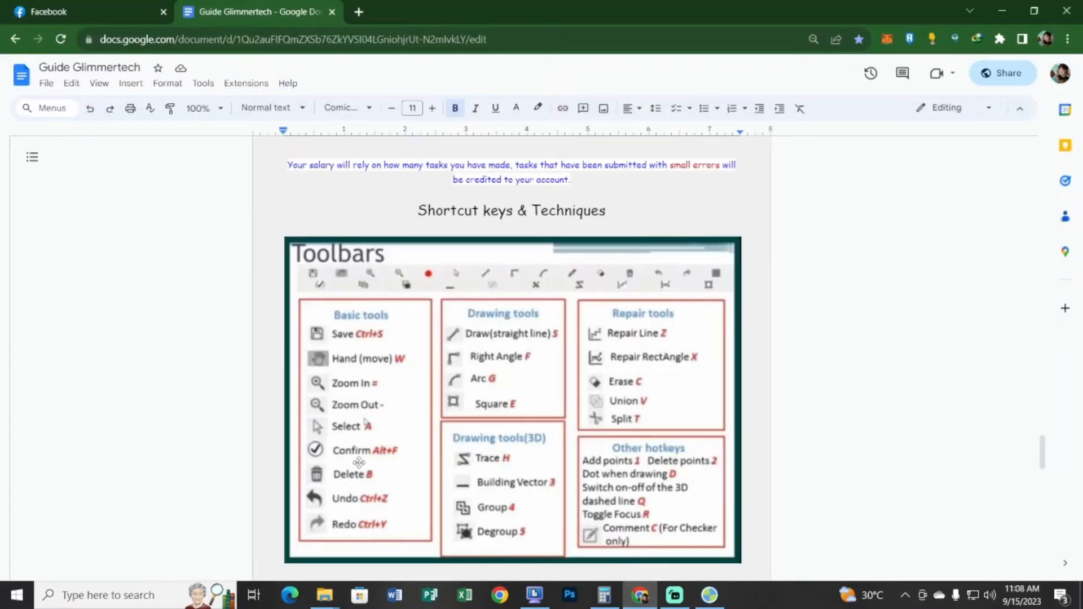
left_click(709, 595)
key("w")
mouse_move(582, 383)
left_mouse_down()
mouse_move(594, 401)
mouse_move(578, 404)
left_mouse_up()
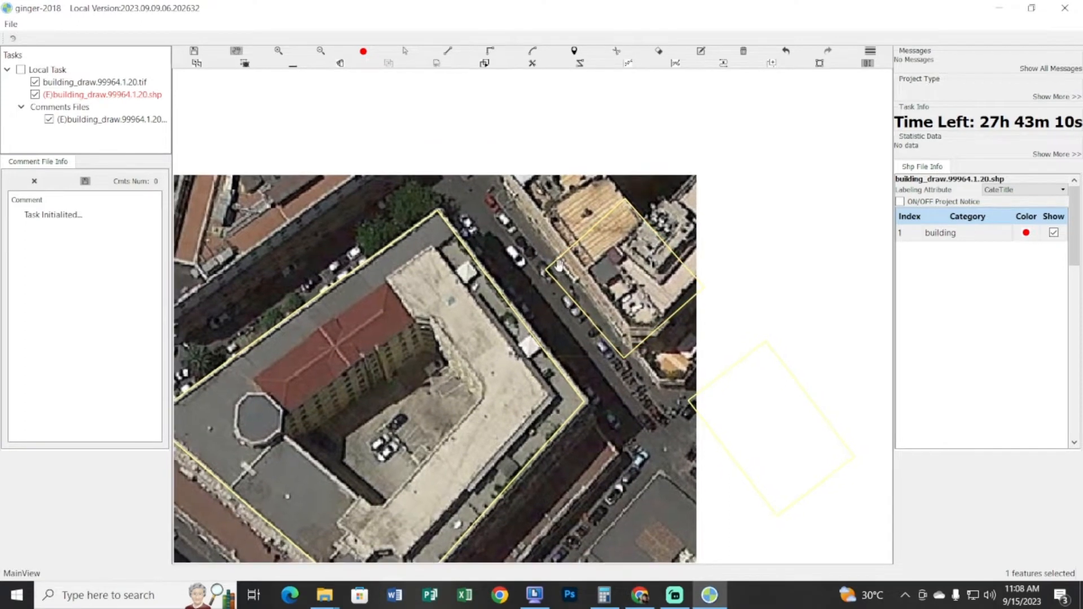
Box-select the northeast rectangle, and replace that selection with the courtyard outline
key("q")
left_click_drag(539, 212, 622, 277)
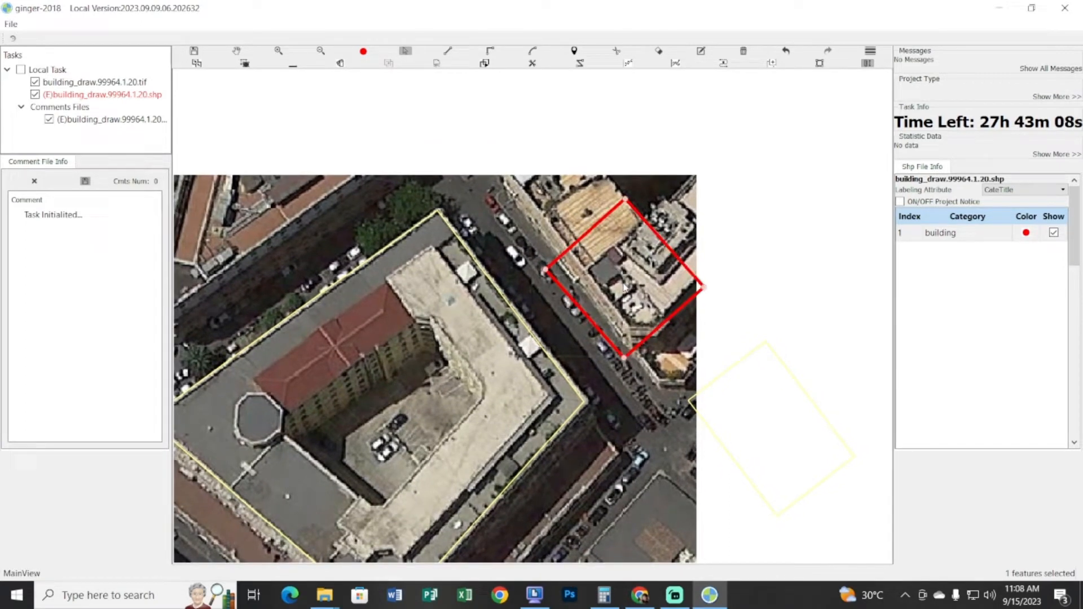
left_click_drag(636, 463, 578, 428)
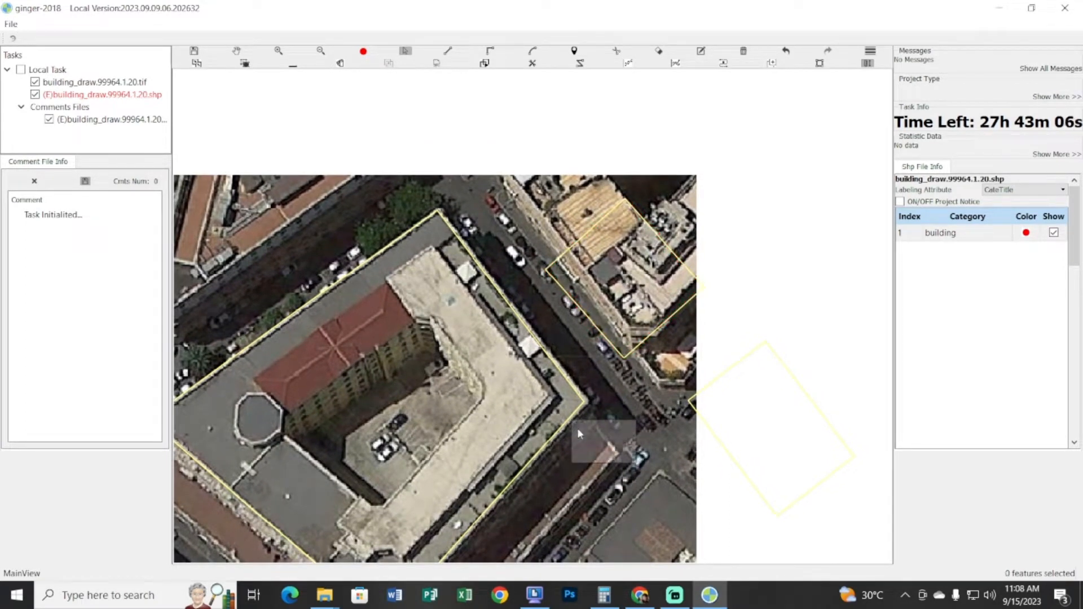
Look up the Delete shortcut in the Chrome guide and return to the drawing in ginger-2018
key("w")
mouse_move(592, 465)
left_mouse_down()
mouse_move(619, 421)
mouse_move(480, 388)
left_mouse_up()
key("q")
key("w")
left_click(639, 595)
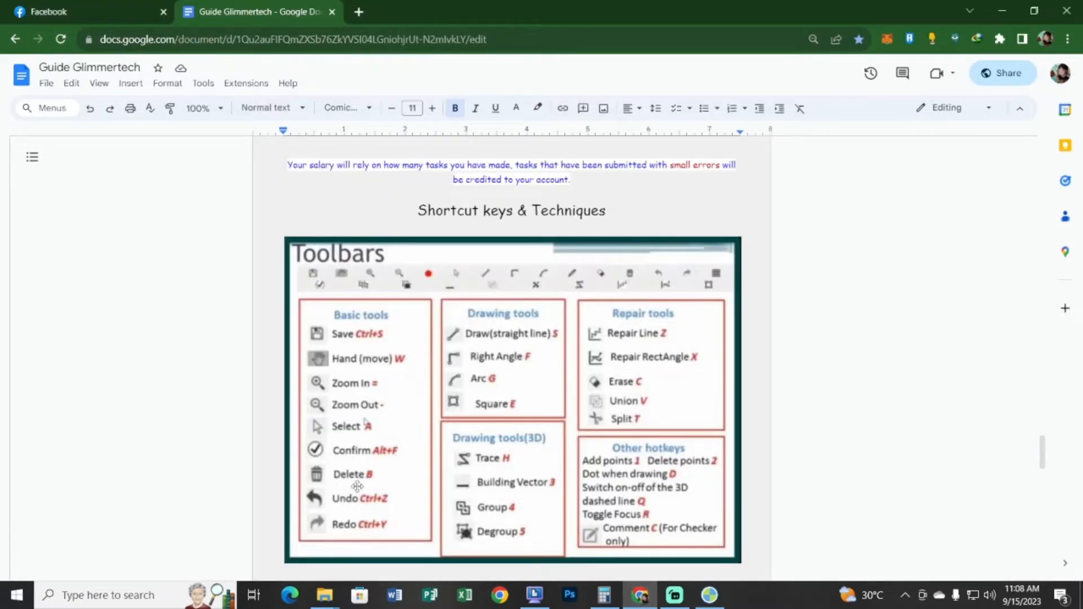
left_click(710, 595)
left_click_drag(624, 276, 605, 305)
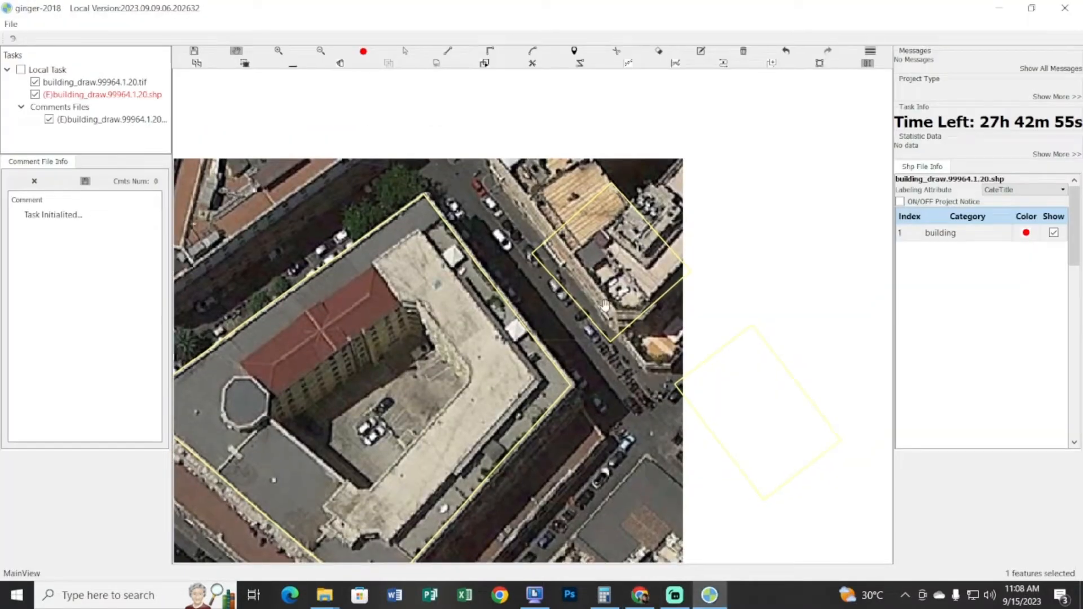
left_click_drag(600, 355, 586, 350)
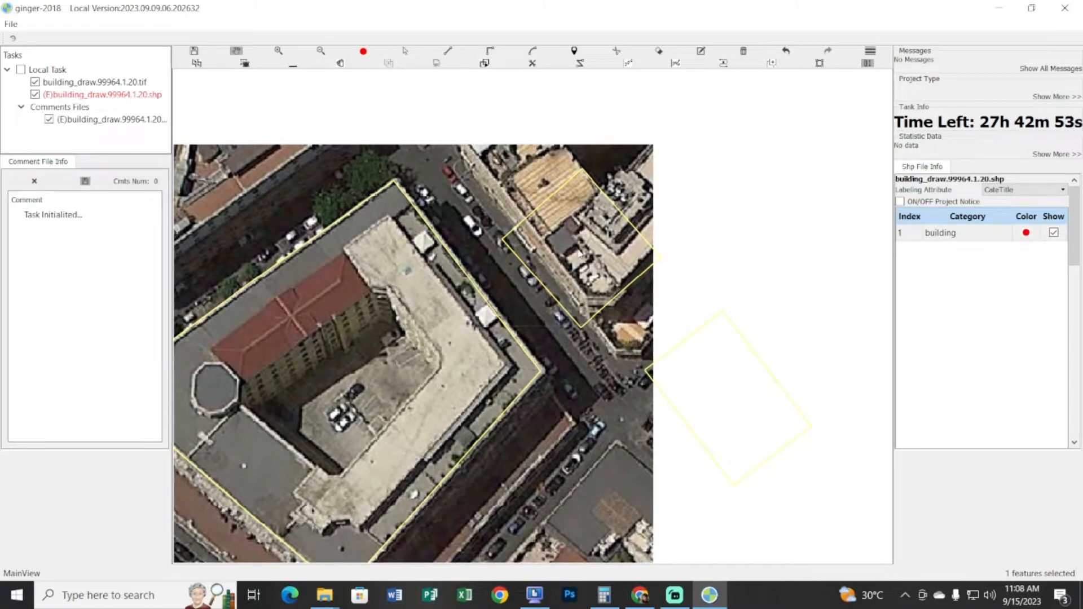
Select and delete the northeast rectangle, and undo the deletion
key("s")
left_click(578, 250)
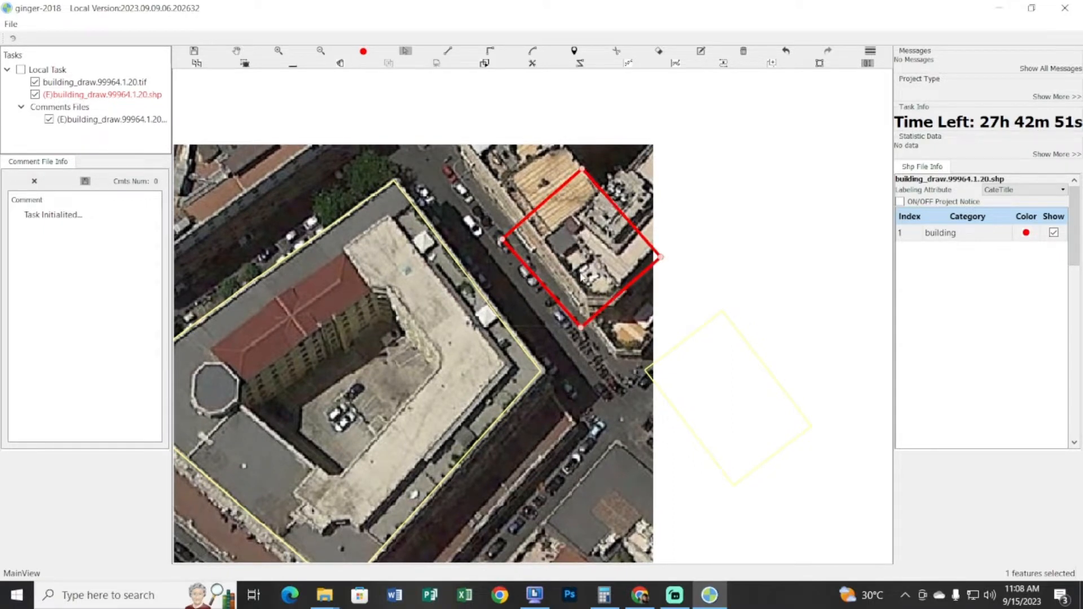
key("Delete")
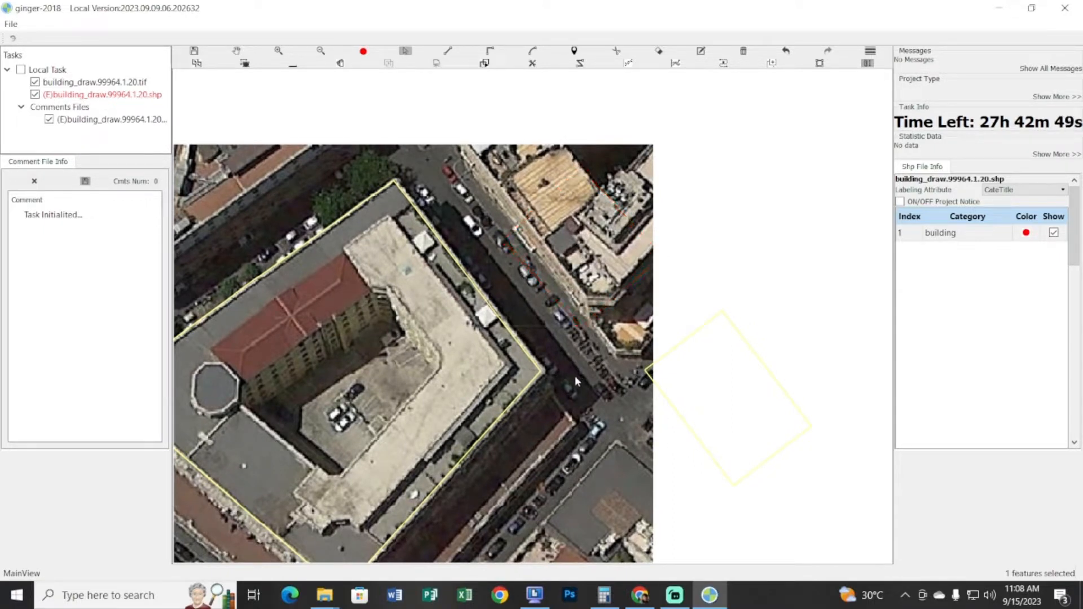
key("ctrl+z")
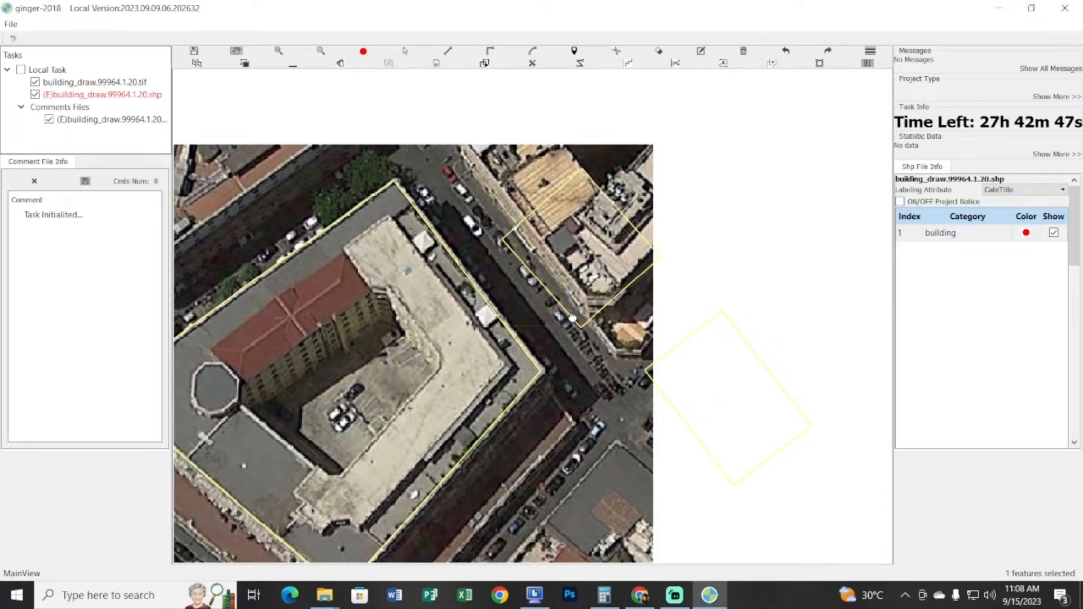
scroll(313, 216, "down", 1)
left_click_drag(367, 192, 483, 203)
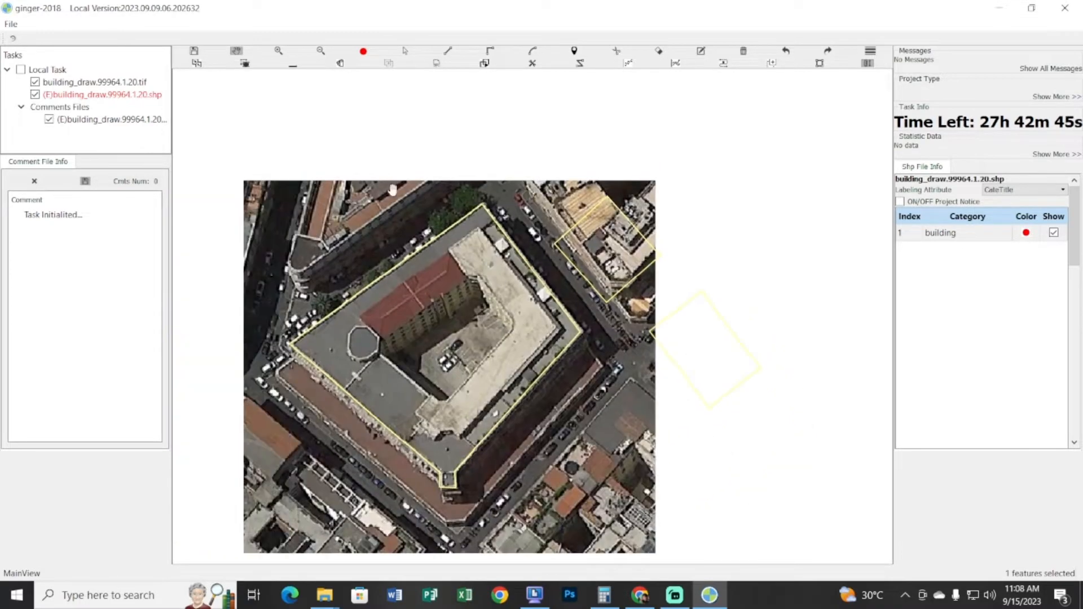
Box-select the courtyard and northeast outlines, and extend the box selection to all three outlines
left_click_drag(280, 153, 638, 404)
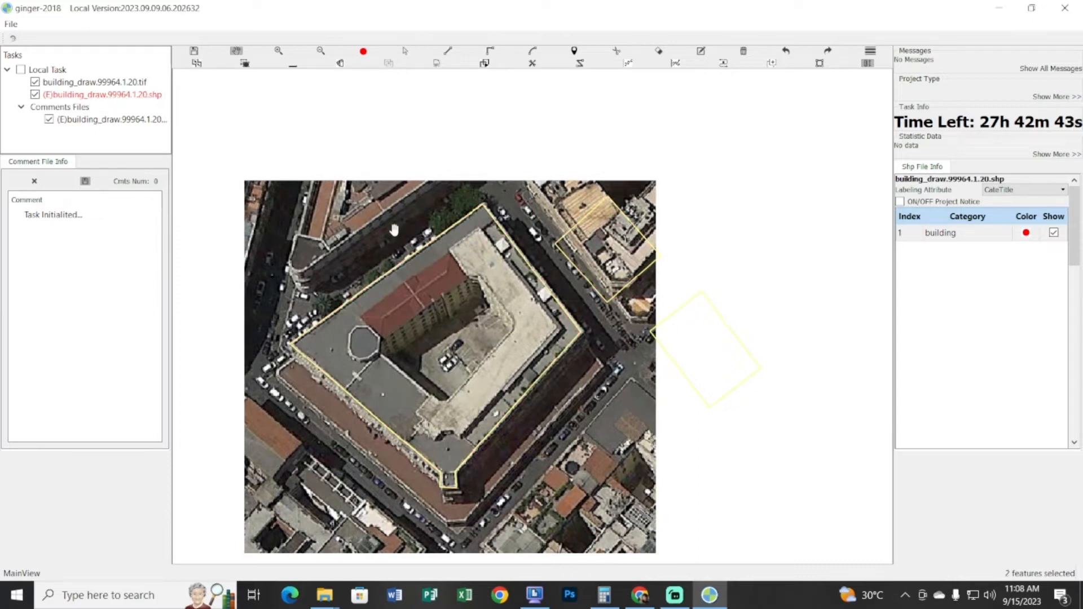
key("s")
left_click_drag(264, 151, 773, 484)
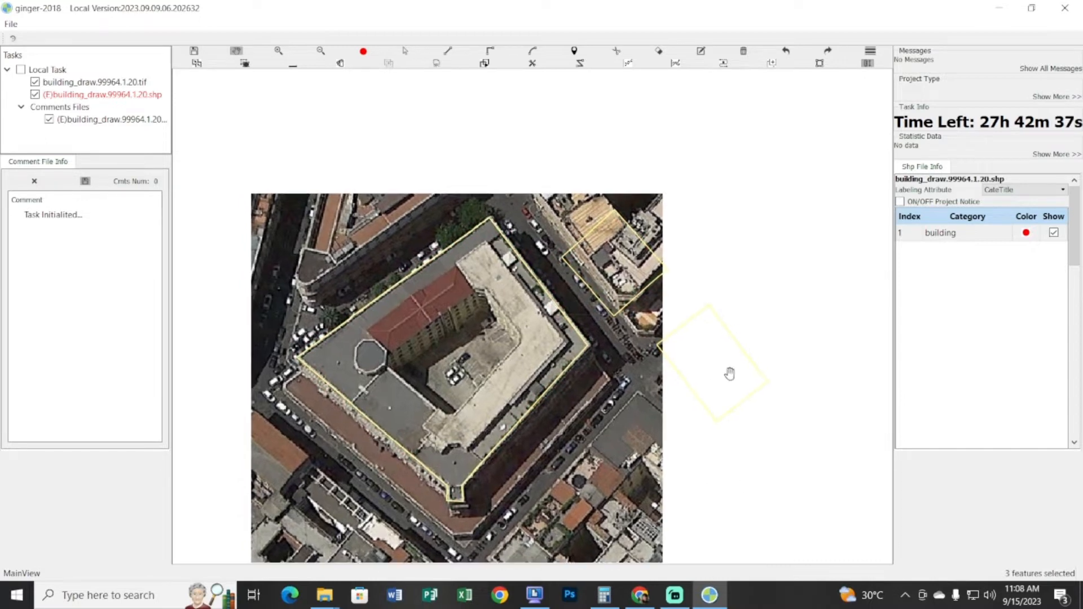
Select the blank-area rectangle and the courtyard outline together, delete both, and undo the deletion
key("s")
left_click(714, 362)
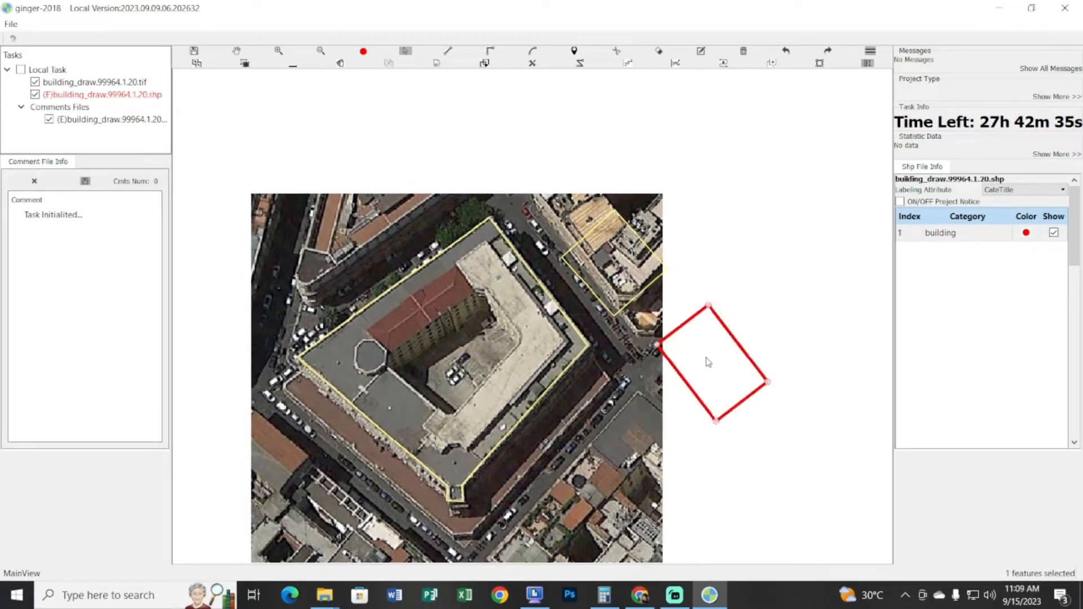
left_click(495, 354, "shift")
key("Escape")
key("Escape")
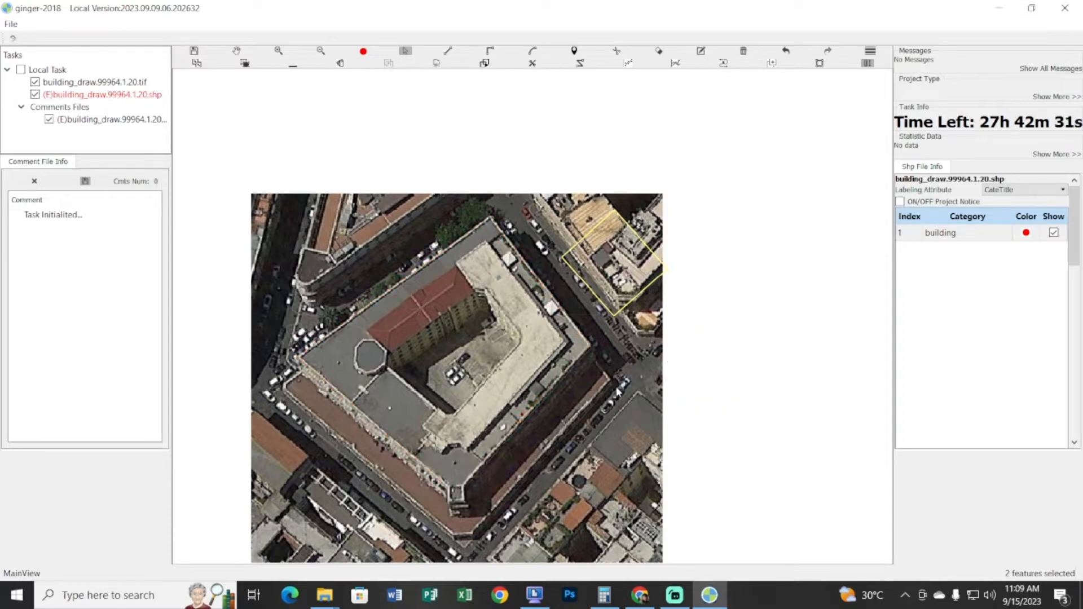
left_click_drag(615, 386, 617, 389)
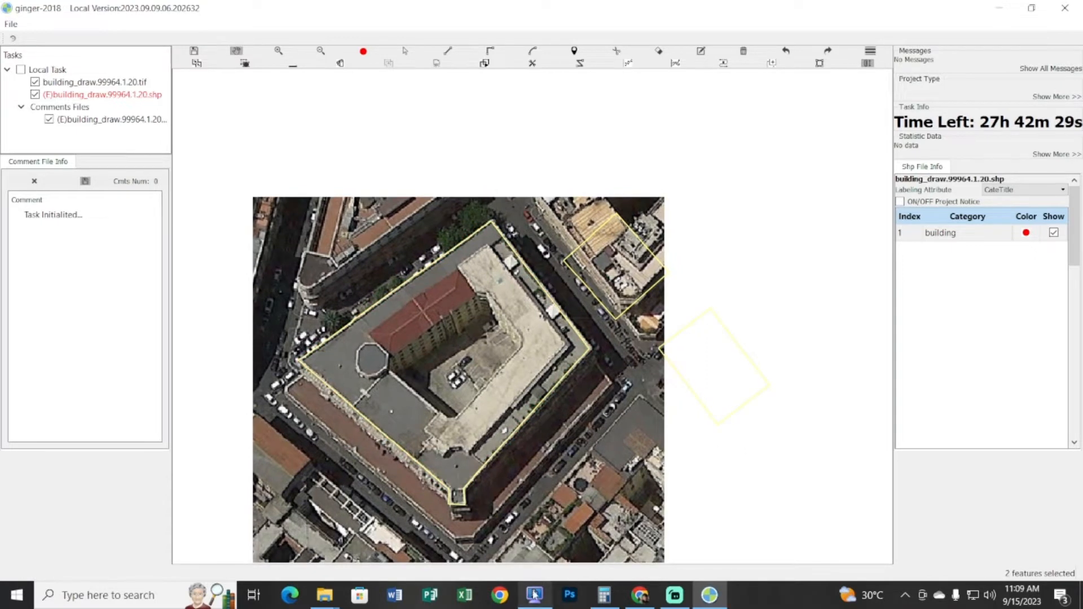
Check the shortcut guide in Chrome, draw a small irregular polygon southeast of the courtyard building in ginger-2018, and undo it
left_click(639, 595)
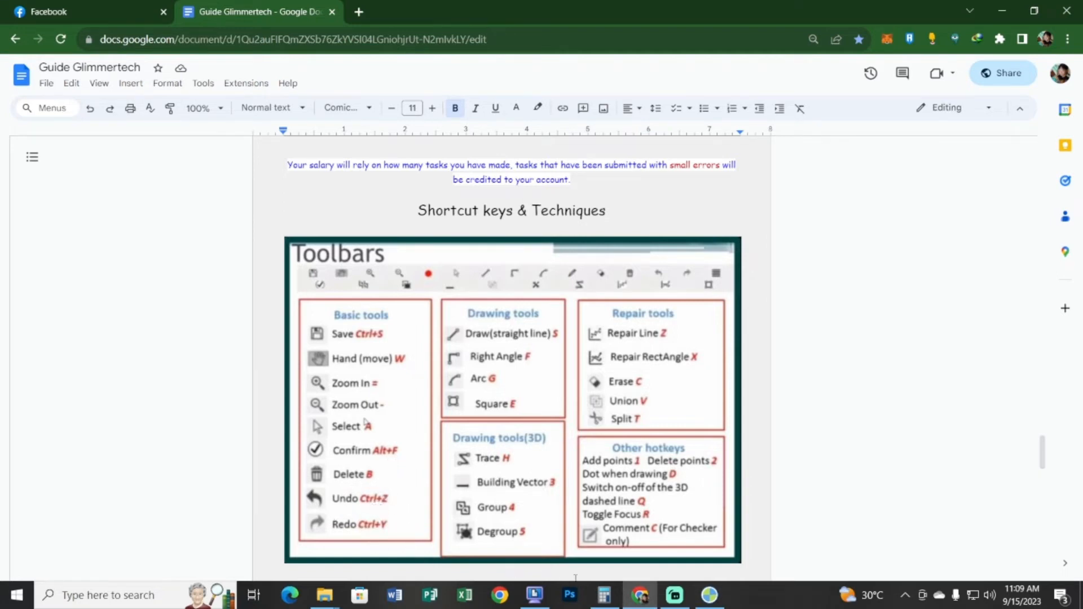
left_click(709, 595)
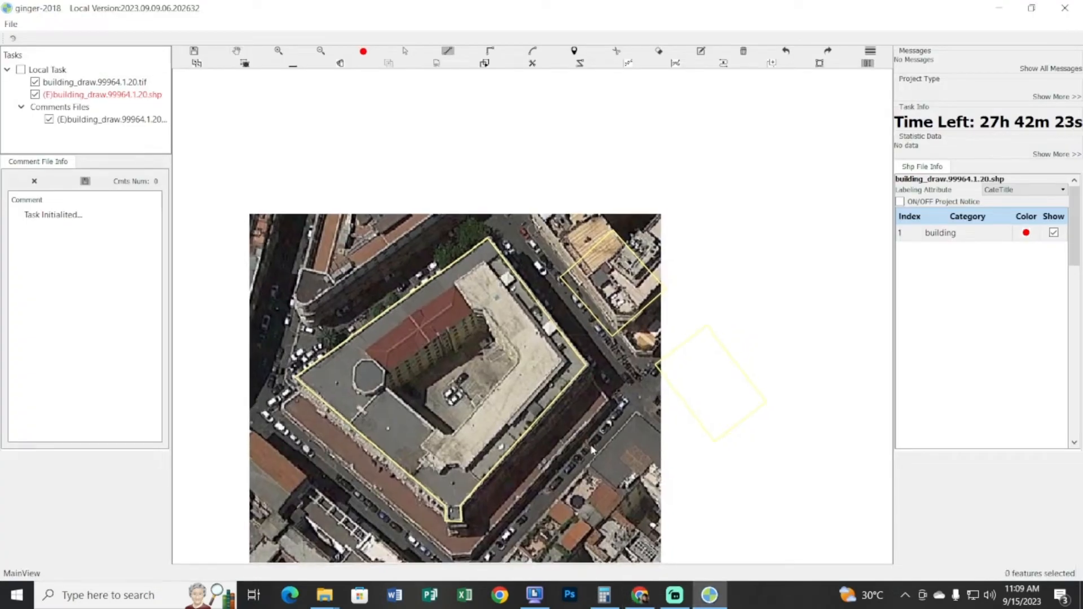
left_click(631, 489)
right_click(522, 491)
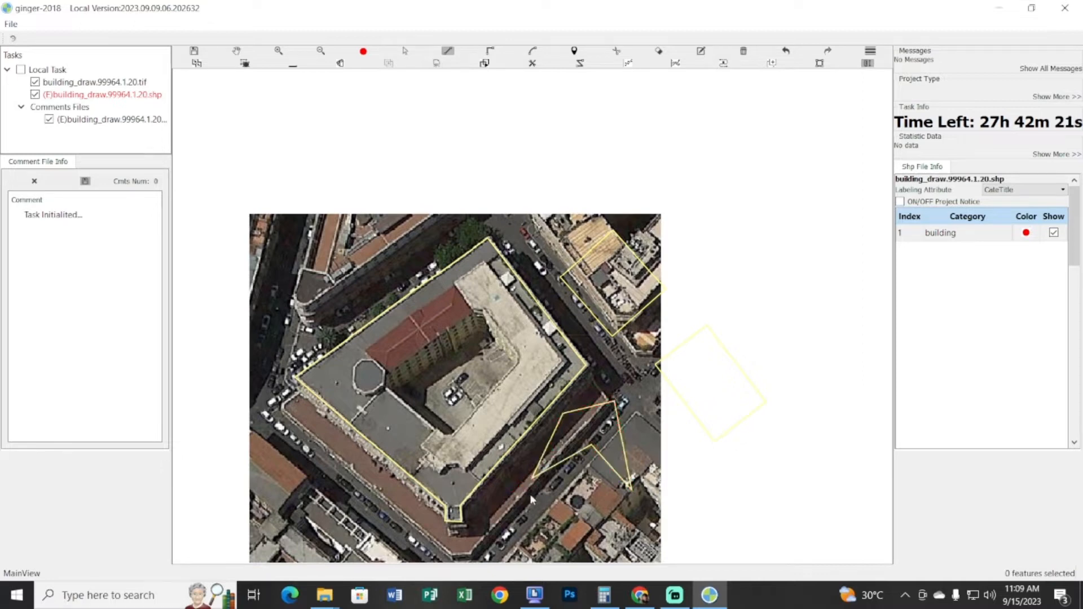
key("space")
left_click_drag(532, 500, 528, 442)
key("ctrl+z")
Draw a straight-line polygon from the courtyard building's south corner around the block to the southeast, and finish it
left_click(461, 492)
left_click(537, 429)
left_click(588, 392)
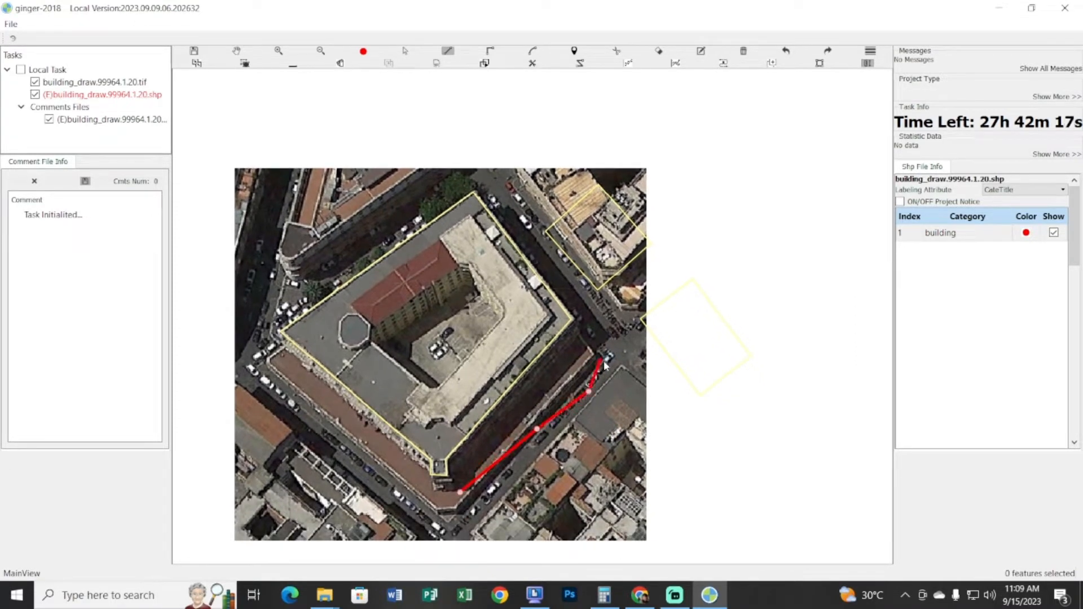
left_click(605, 361)
left_click(654, 451)
left_click(643, 494)
left_click(581, 509)
right_click(572, 515)
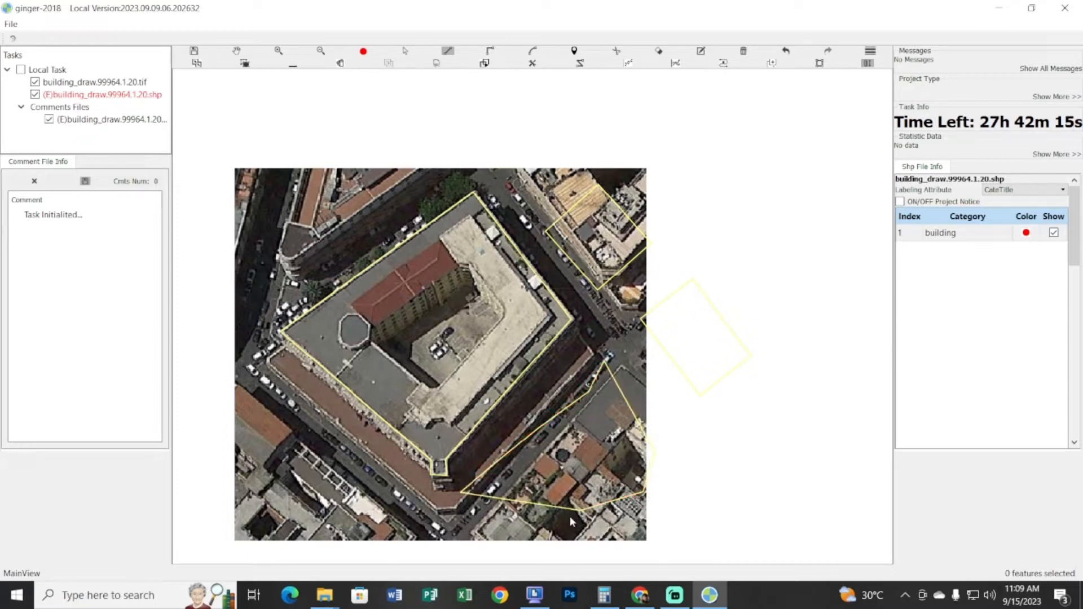
Undo and redo the southeastern polygon twice
key("ctrl+z")
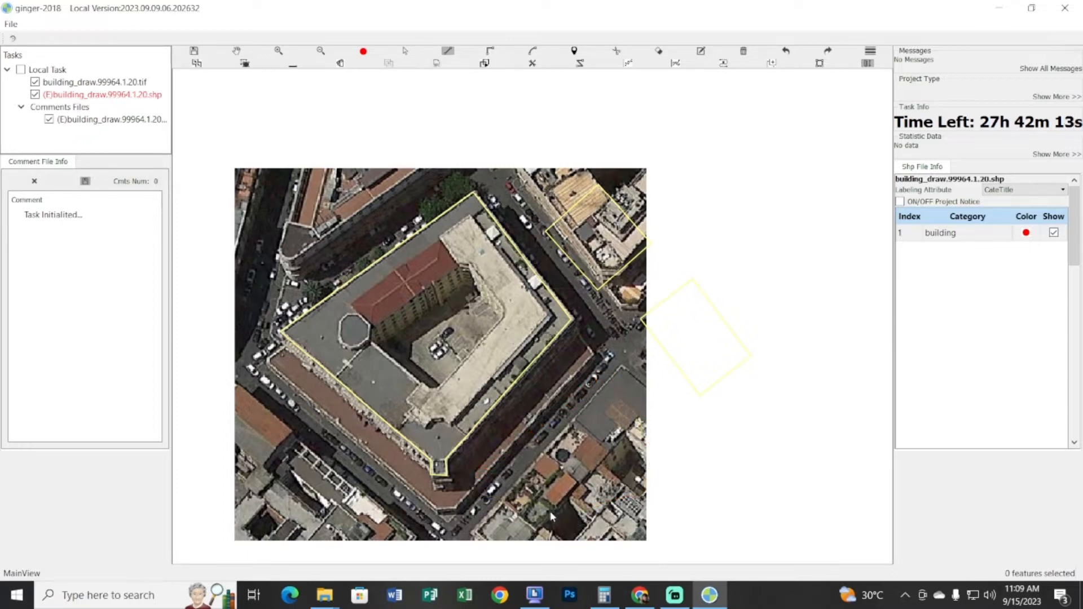
key("ctrl+y")
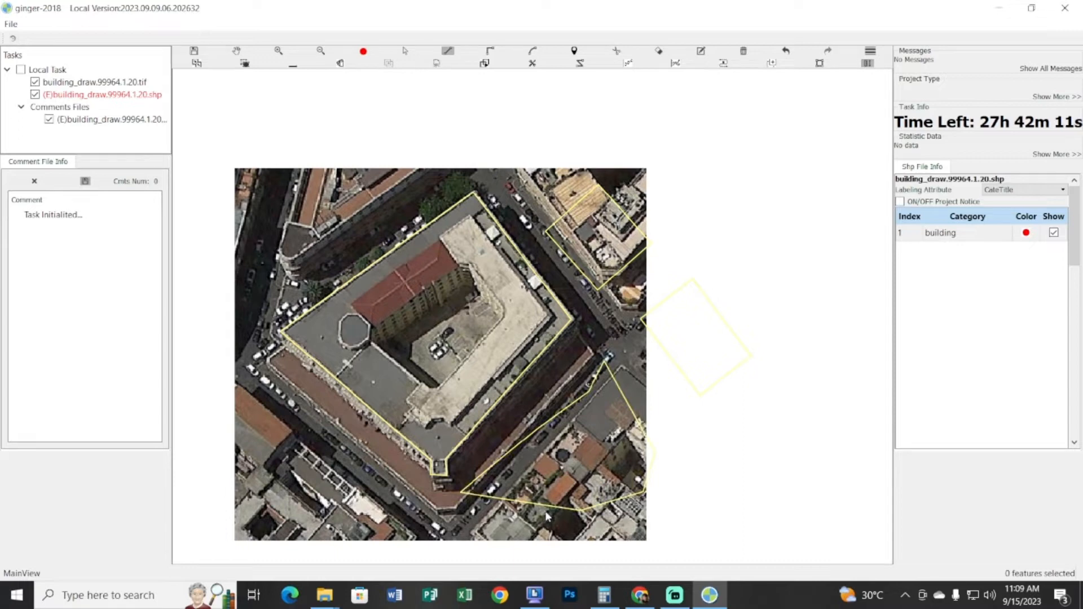
key("ctrl+z")
key("ctrl+y")
Select the southeastern polygon and delete it
key("space")
left_click_drag(572, 426, 566, 398)
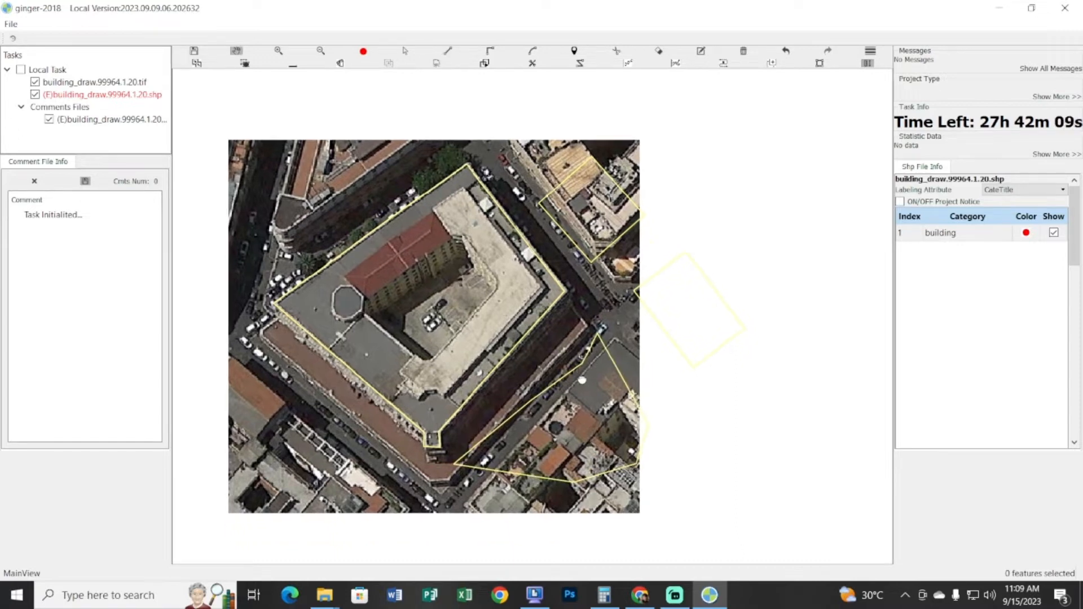
key("s")
left_click(565, 398)
key("b")
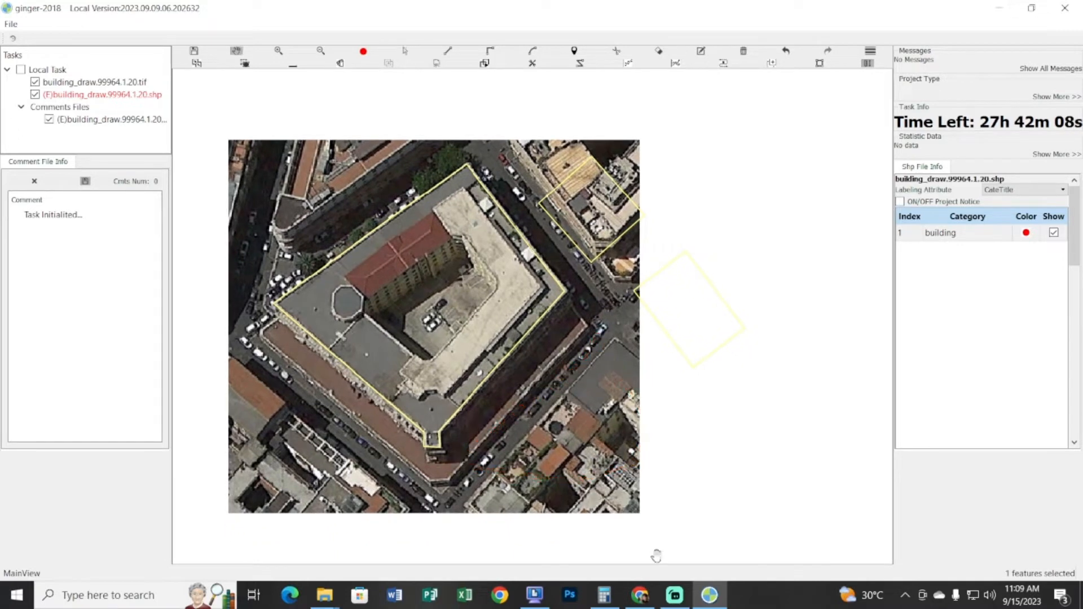
Recheck the shortcut list in the Chrome guide, return to ginger-2018, and clear the selection
left_click(639, 595)
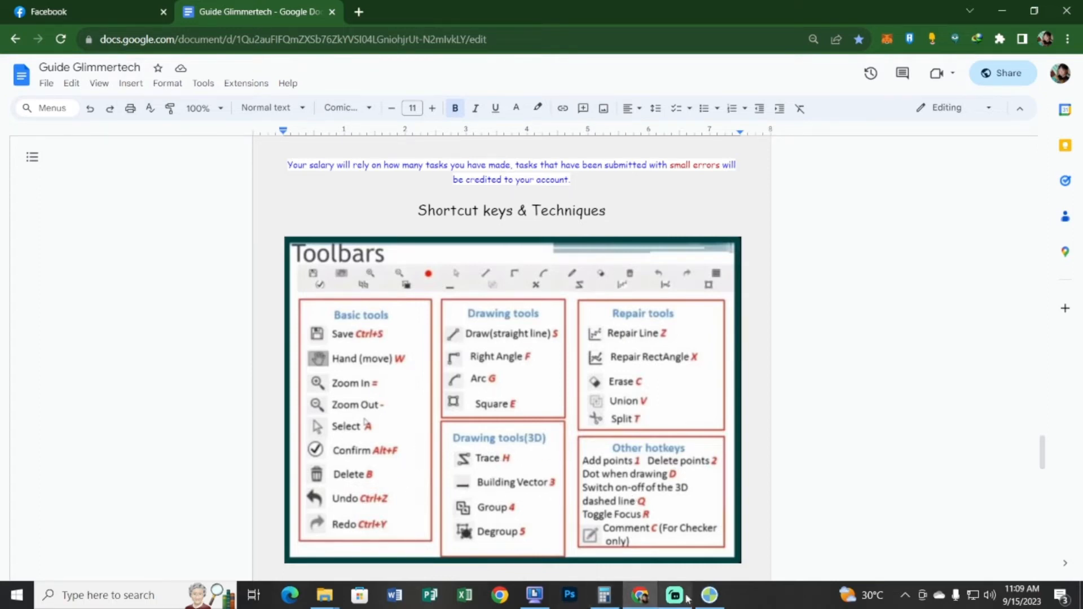
left_click(709, 595)
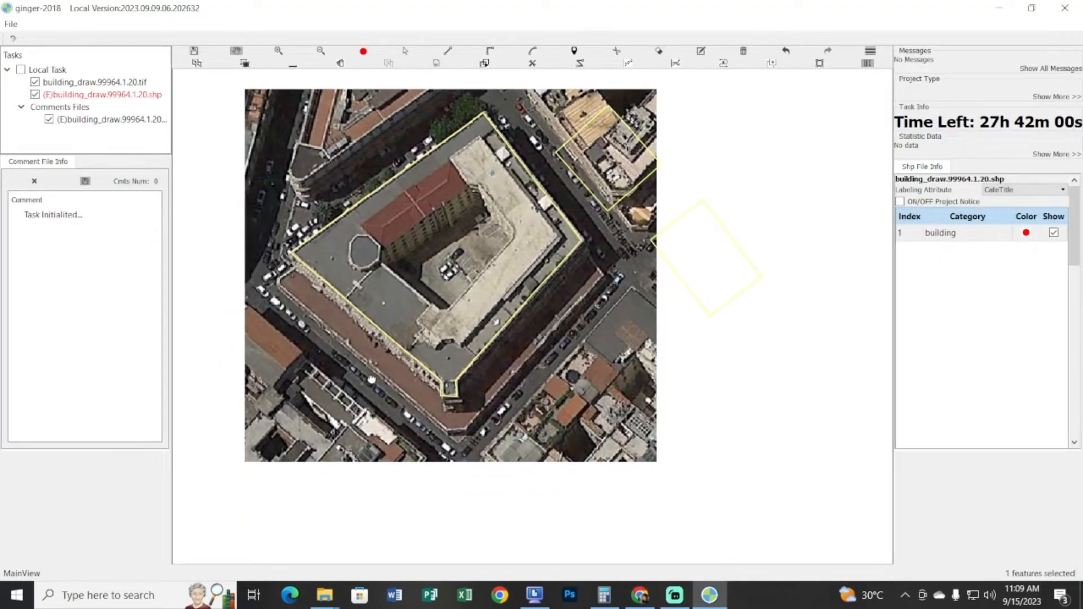
key("l")
key("Escape")
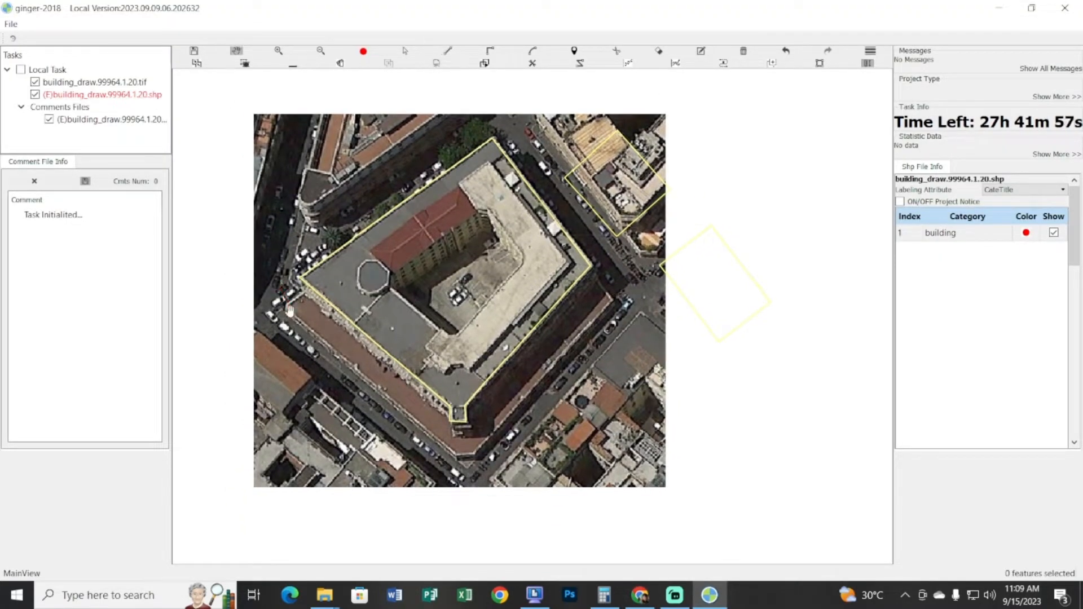
Start a straight-line outline along the courtyard building's southwest street side, around its south corner and out over the southeastern block
key("l")
left_click(286, 307)
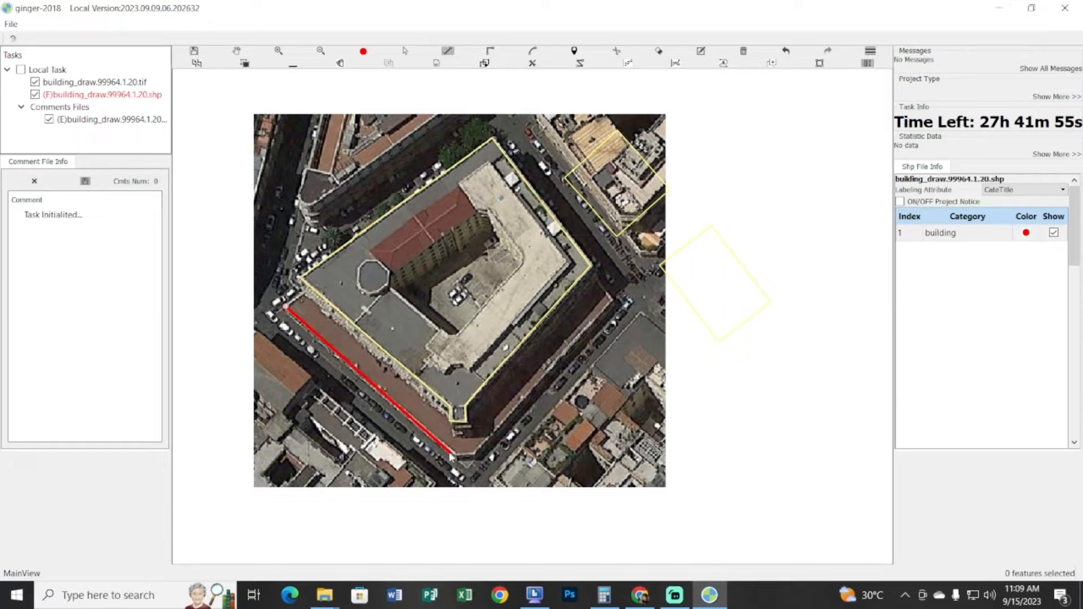
left_click(454, 452)
left_click(479, 455)
left_click(562, 435)
left_click(572, 352)
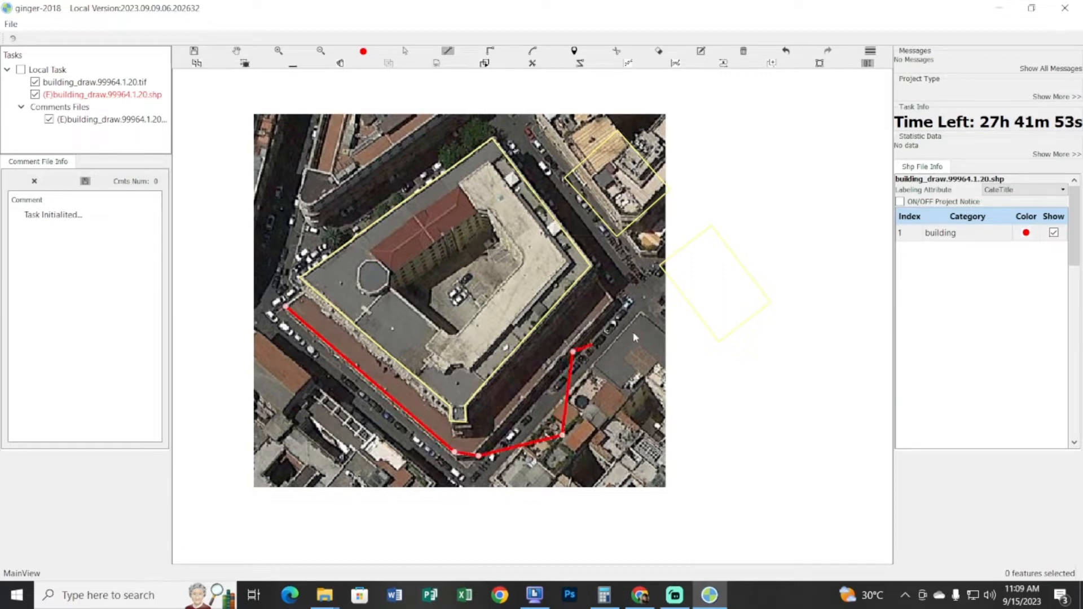
Remove the vertices over the southeastern block, try one along the southeast street, and step the line back past the south corner
key("BackSpace")
key("BackSpace")
key("BackSpace")
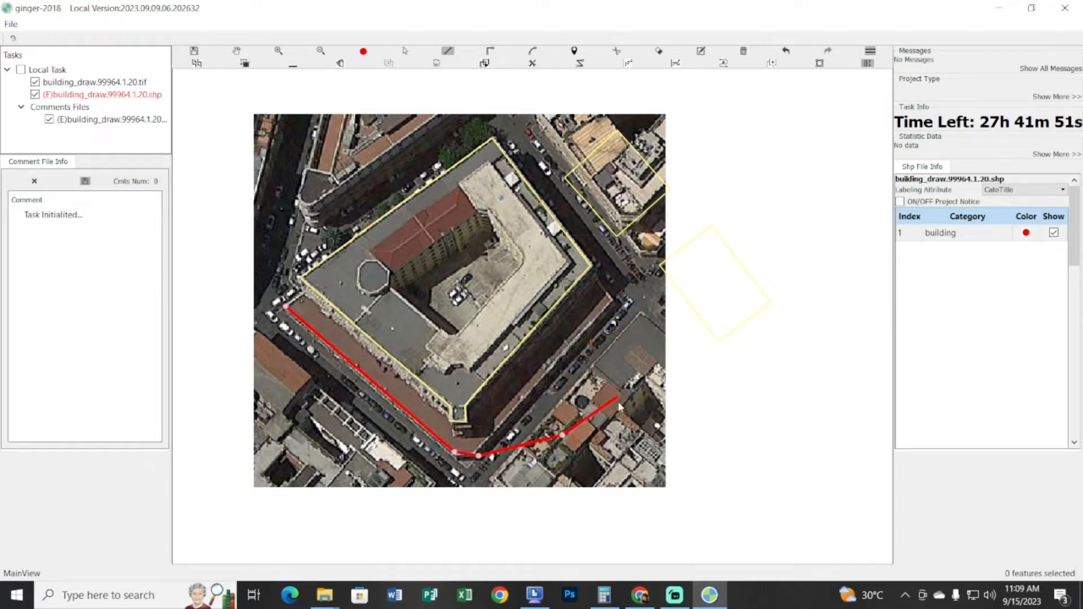
left_click(529, 388)
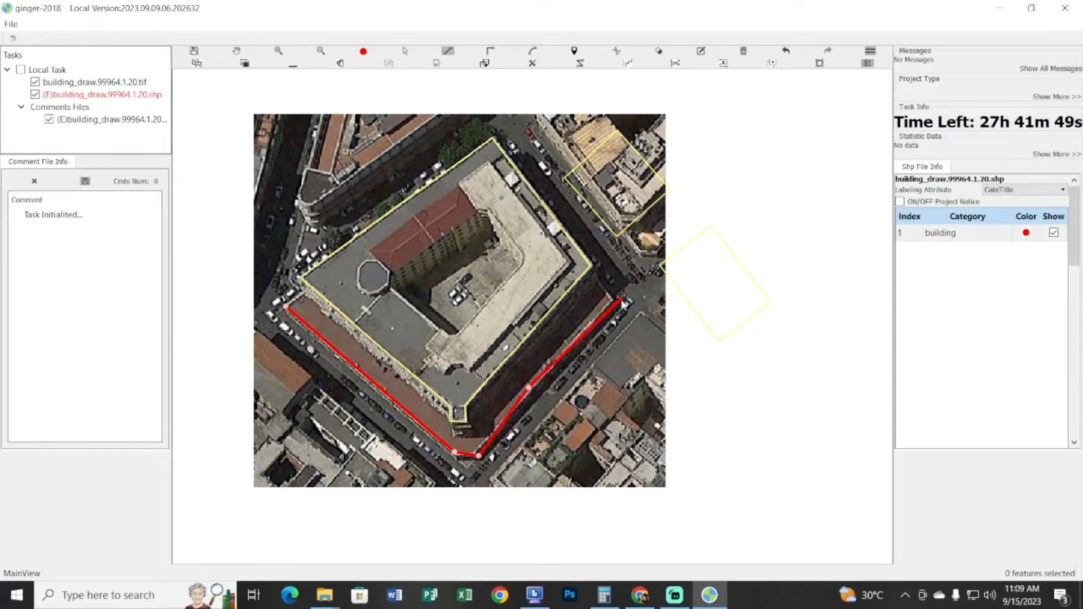
key("BackSpace")
key("BackSpace")
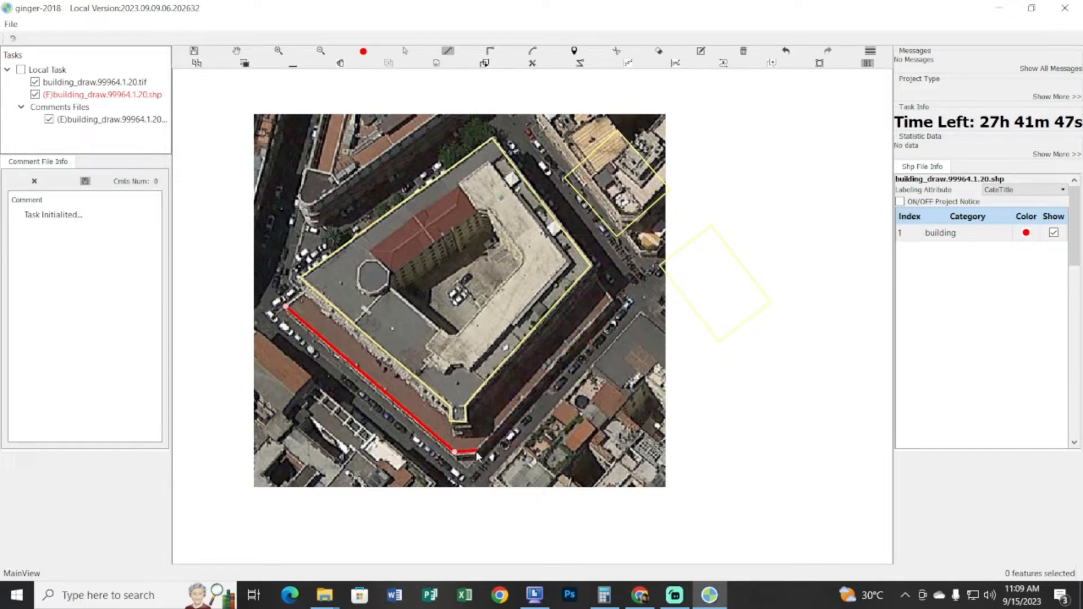
Extend the line around the south and east corners toward the northeast street, and remove these vertices back to the southwest side
left_click(477, 451)
left_click(616, 300)
left_click(626, 241)
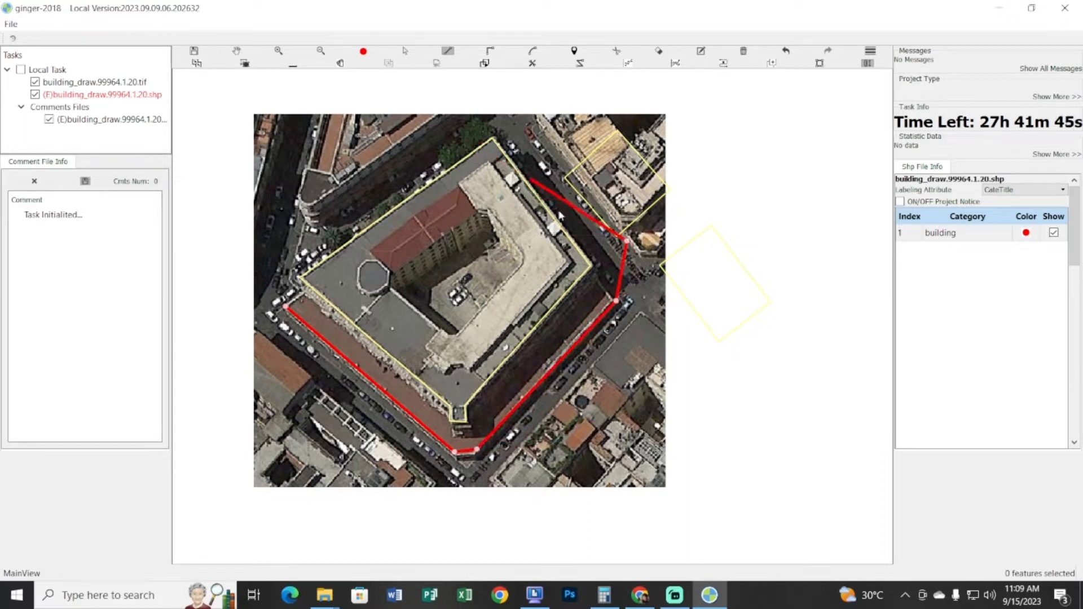
key("BackSpace")
key("BackSpace")
key("BackSpace")
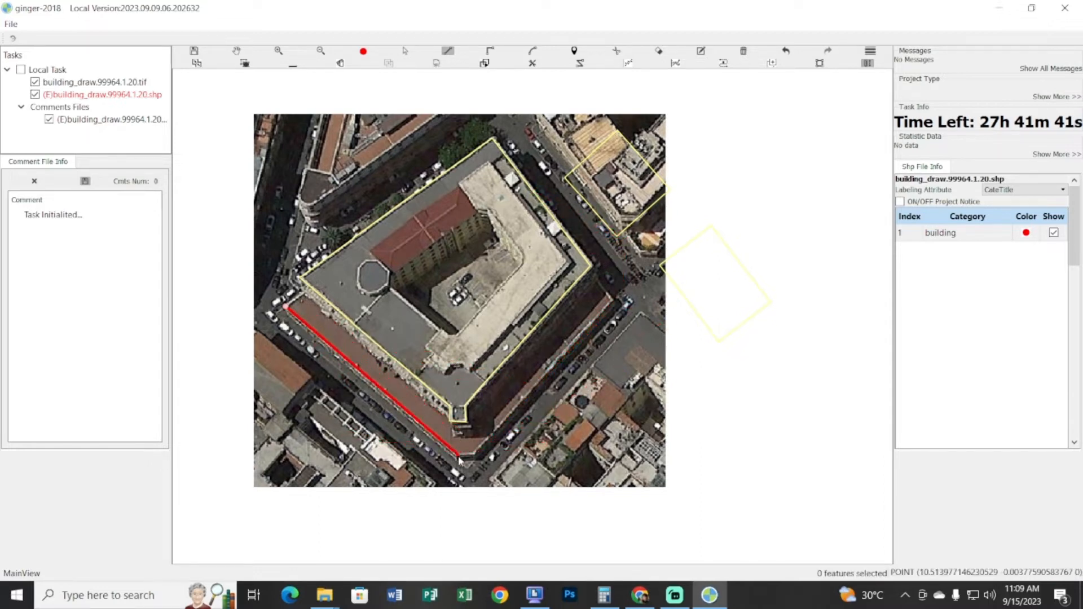
Extend the straight-line outline around the south, east and north corners of the courtyard building and back across the courtyard
left_click(481, 452)
left_click(614, 294)
left_click(562, 213)
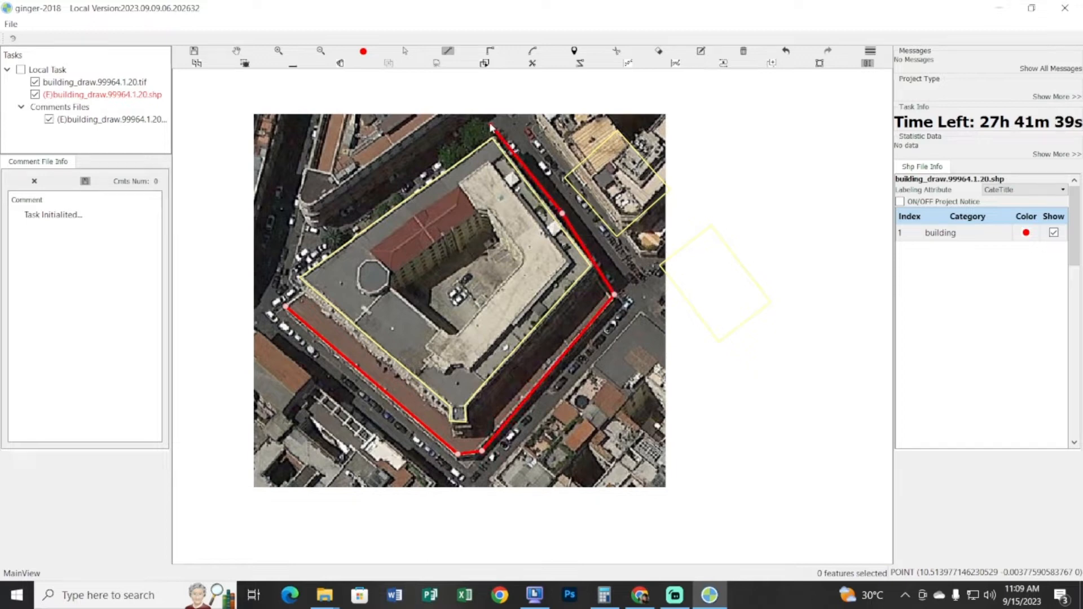
left_click(486, 124)
left_click(373, 158)
left_click(489, 290)
left_click(486, 317)
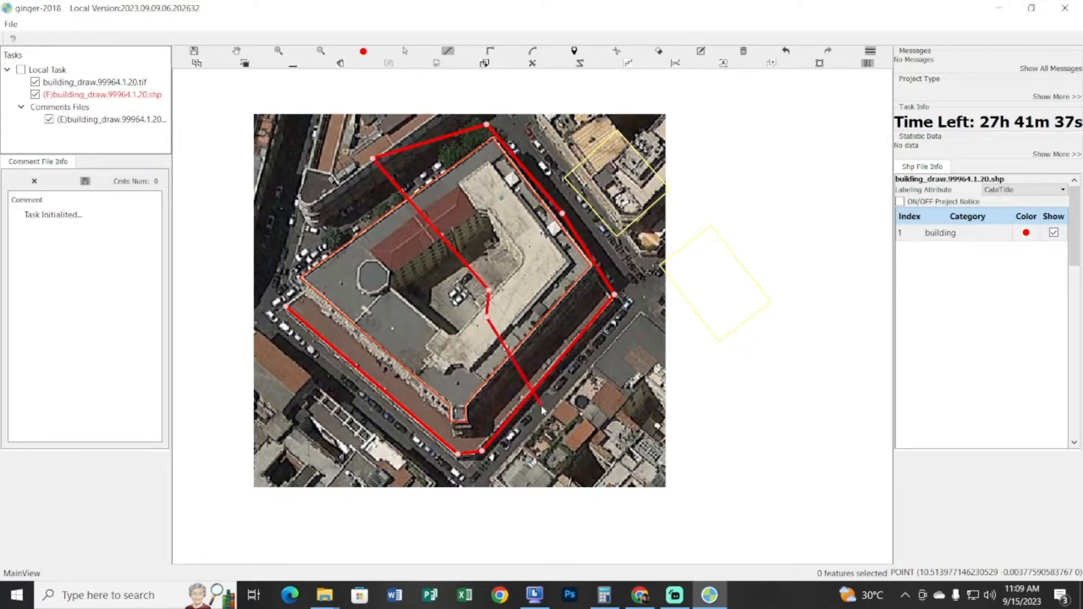
Recheck the straight-line drawing shortcut in the Chrome guide and return to ginger-2018
left_click(639, 595)
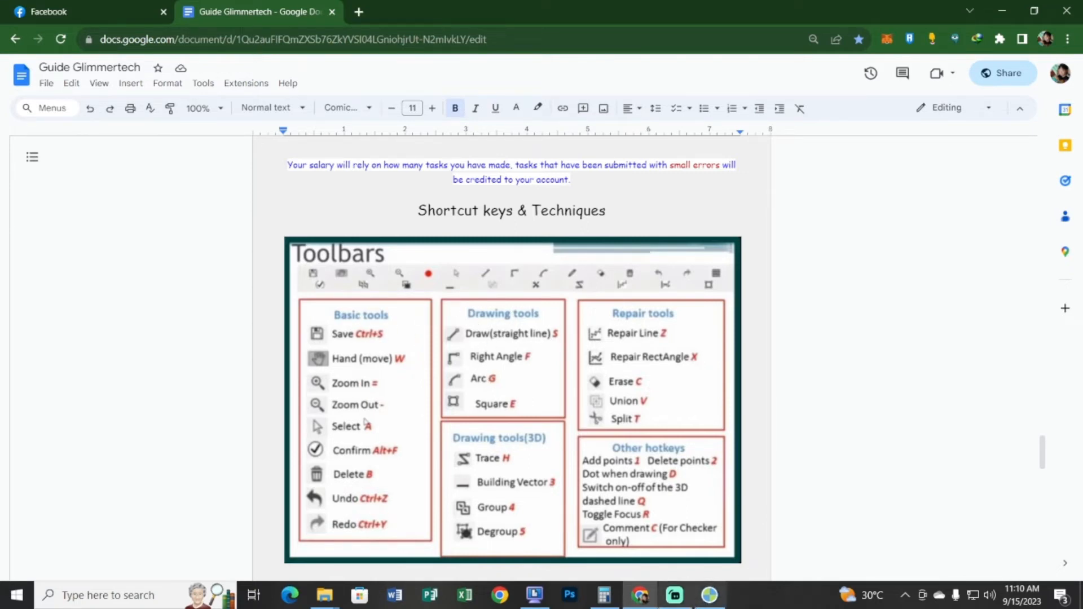
left_click(709, 595)
left_click_drag(399, 295, 393, 304)
key("alt+Tab")
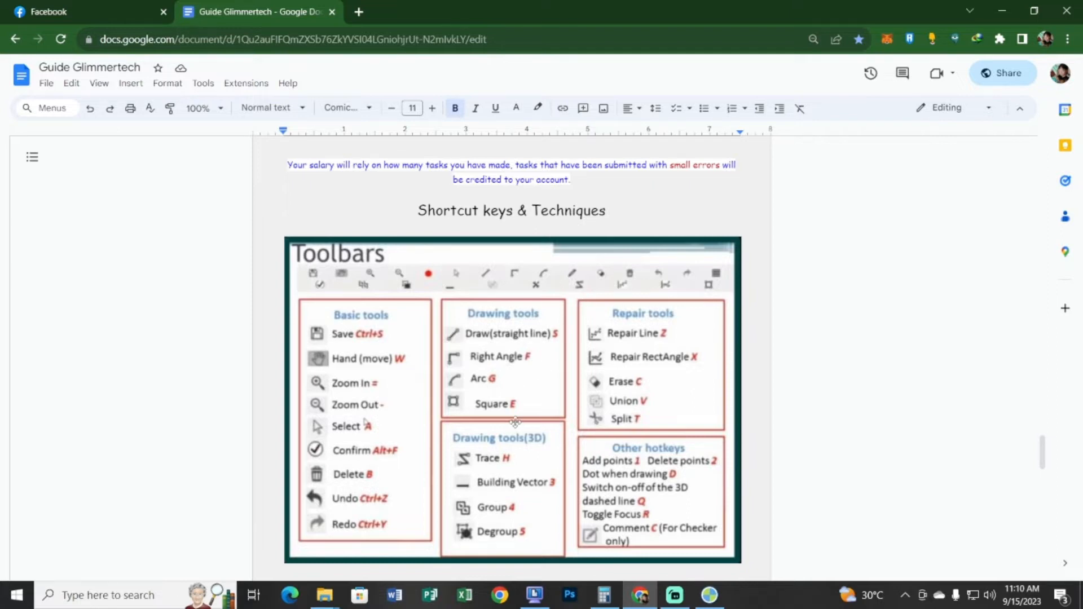
left_click(709, 595)
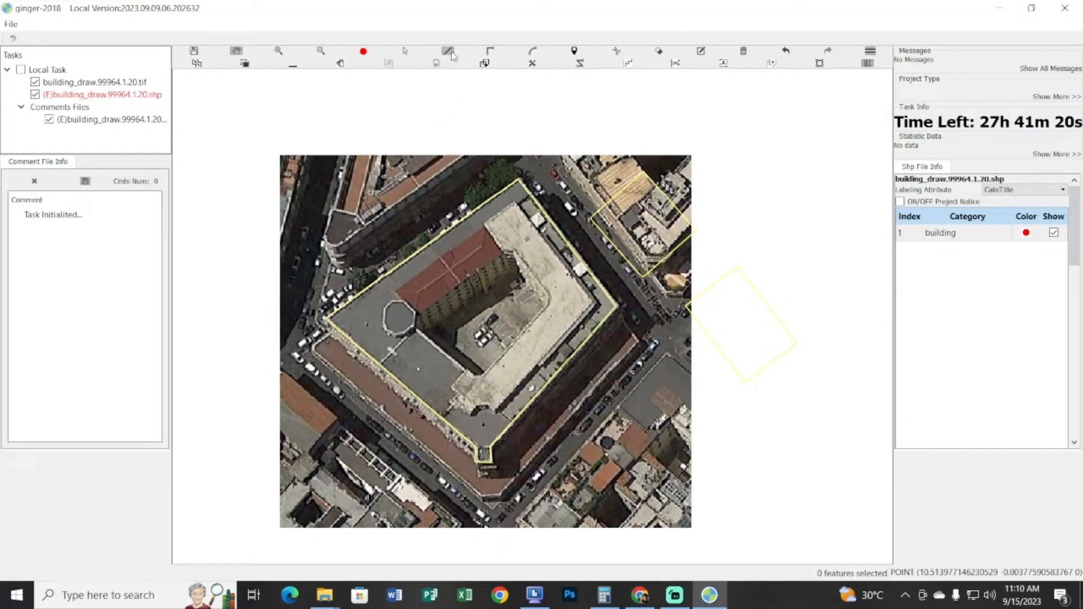
Draw a straight-line path from the courtyard across the southwest street, past the south corner and over the southeastern block
left_click(449, 52)
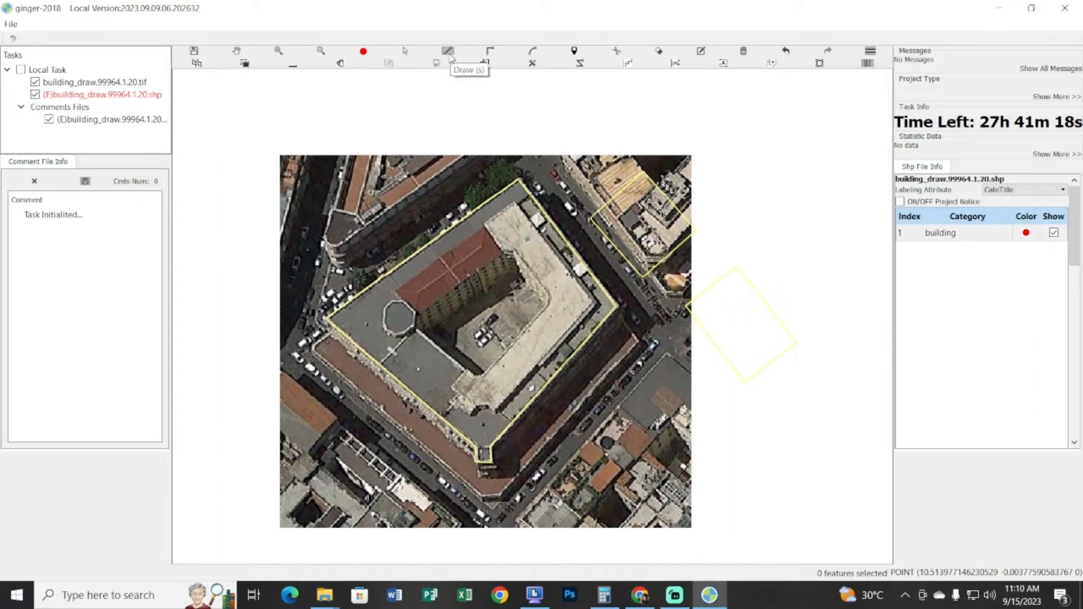
left_click_drag(511, 291, 488, 289)
left_click(473, 295)
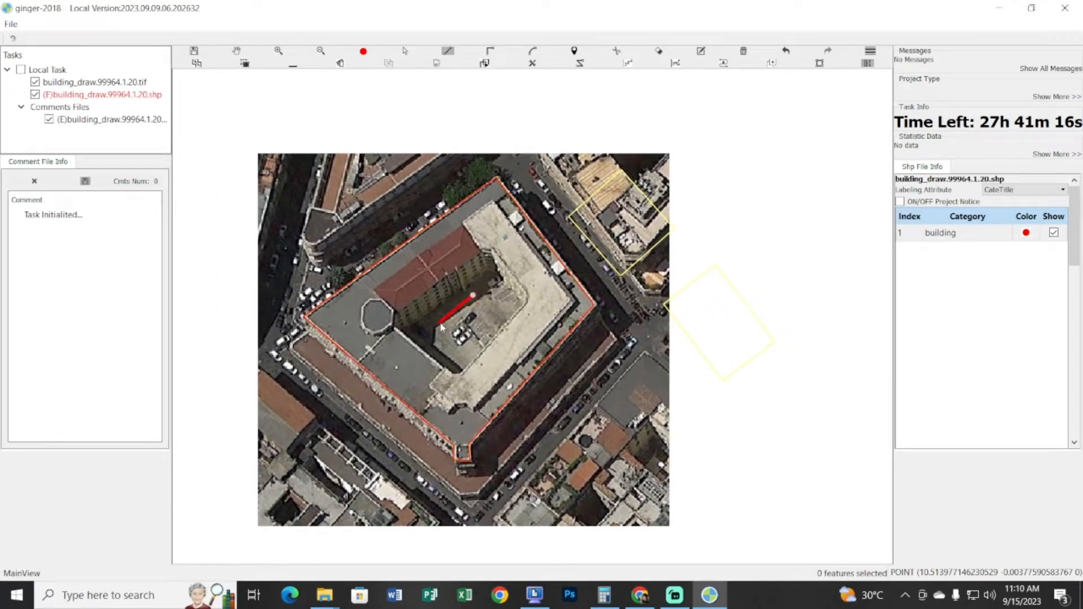
left_click(440, 322)
left_click(464, 365)
left_click(330, 457)
left_click(436, 518)
left_click(595, 470)
left_click(623, 406)
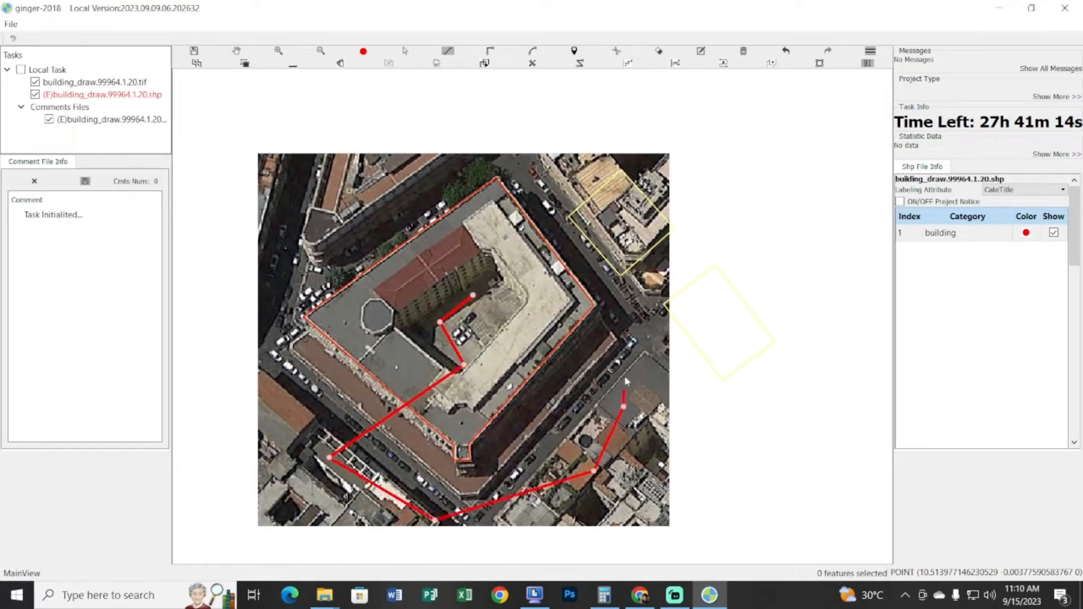
Continue the straight-line path past the east corner and across the building's north side to the west corner, and discard it
left_click(620, 294)
left_click(564, 237)
left_click(446, 227)
left_click(348, 269)
left_click(310, 298)
key("Escape")
left_click_drag(323, 356, 326, 383)
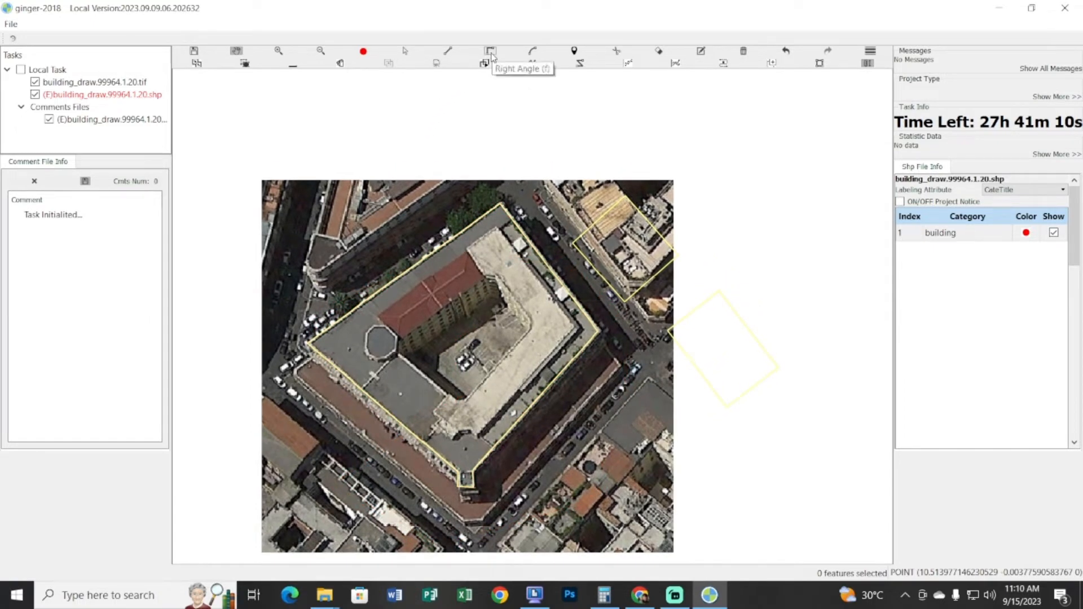
Check the Right Angle entry in the Chrome guide, return to ginger-2018 and draw a stepped right-angled shape from the east corner over the southeastern block
left_click(642, 595)
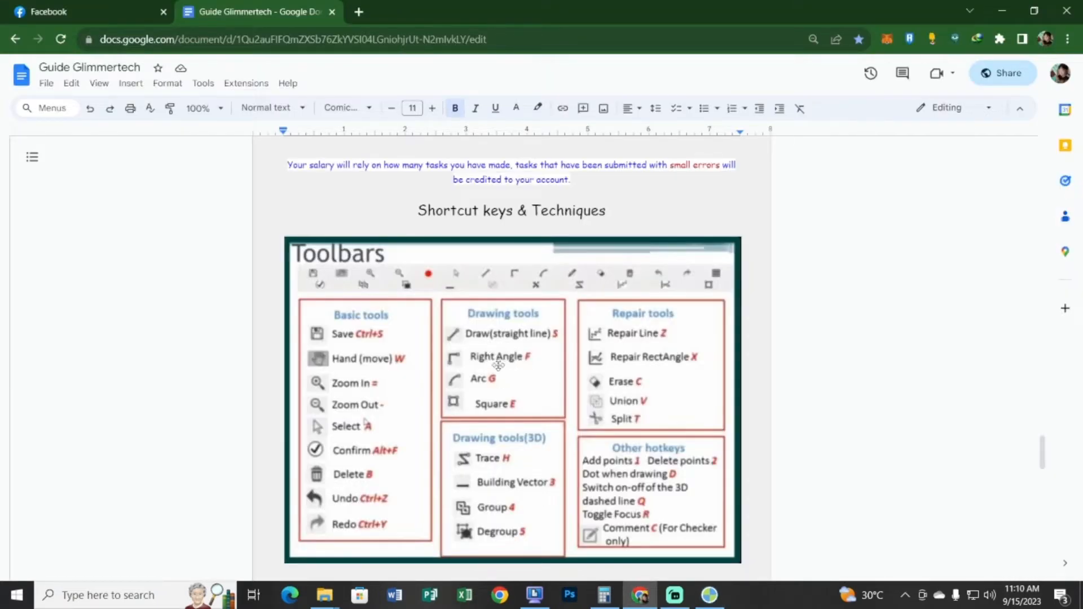
left_click(710, 595)
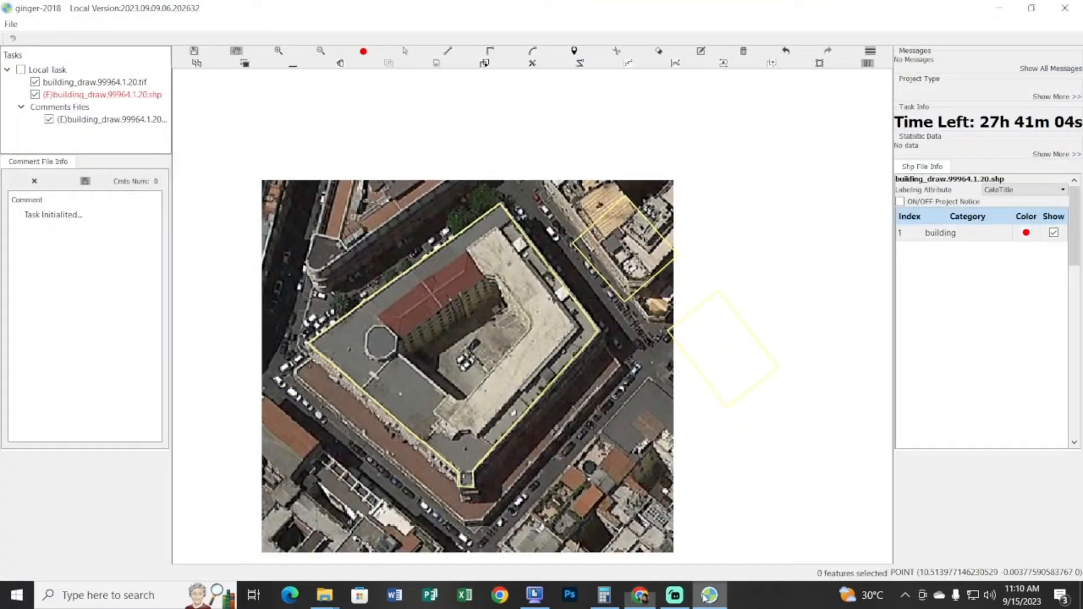
left_click_drag(555, 446, 541, 372)
key("r")
left_click(605, 295)
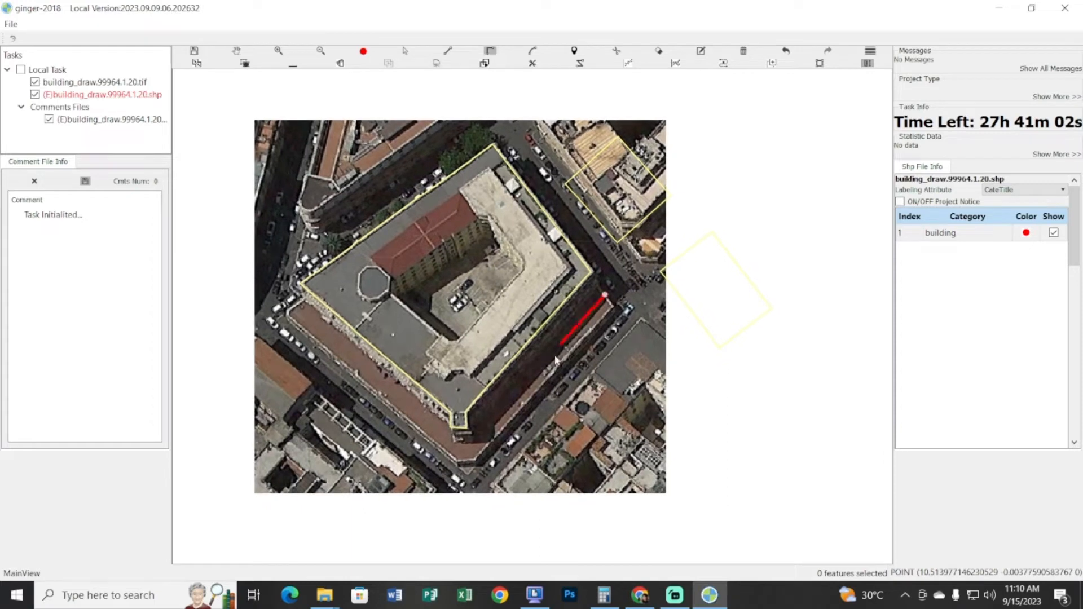
left_click(613, 417)
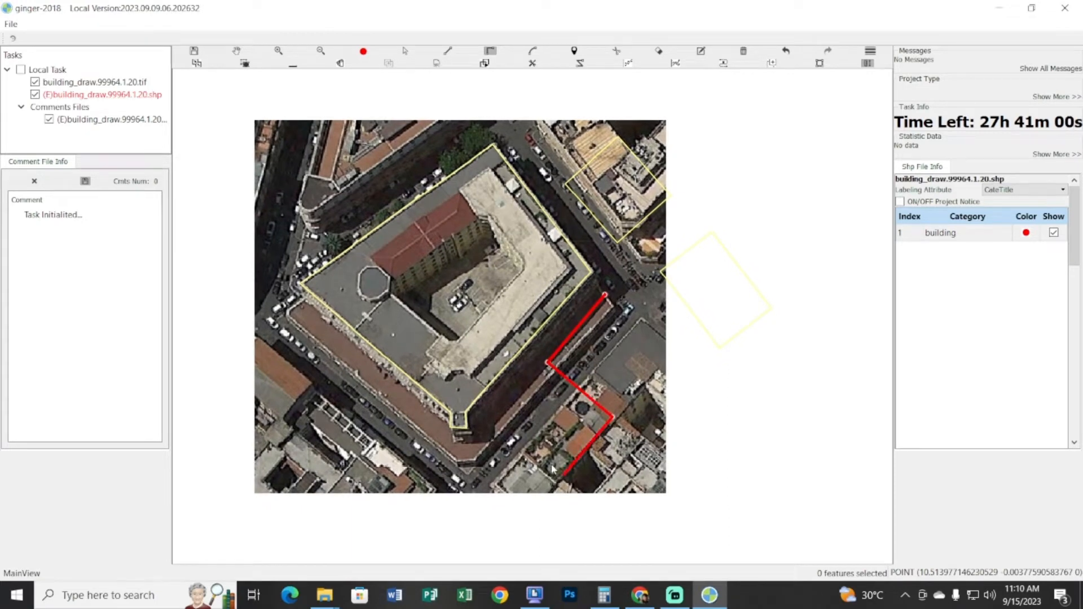
left_click(564, 473)
left_click(593, 496)
left_click(731, 369)
left_click(638, 324)
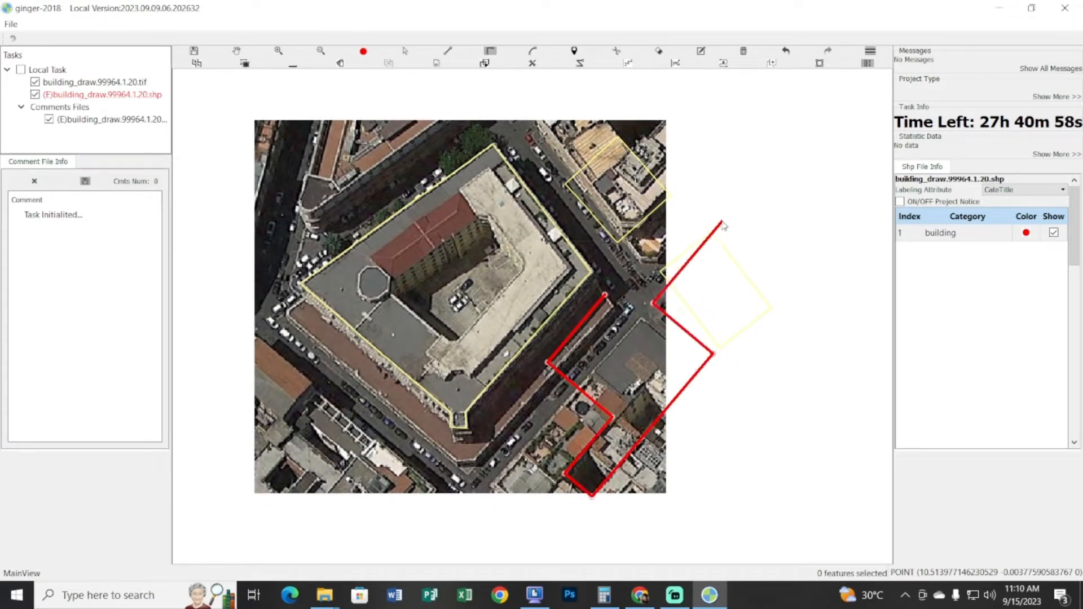
left_click(568, 305)
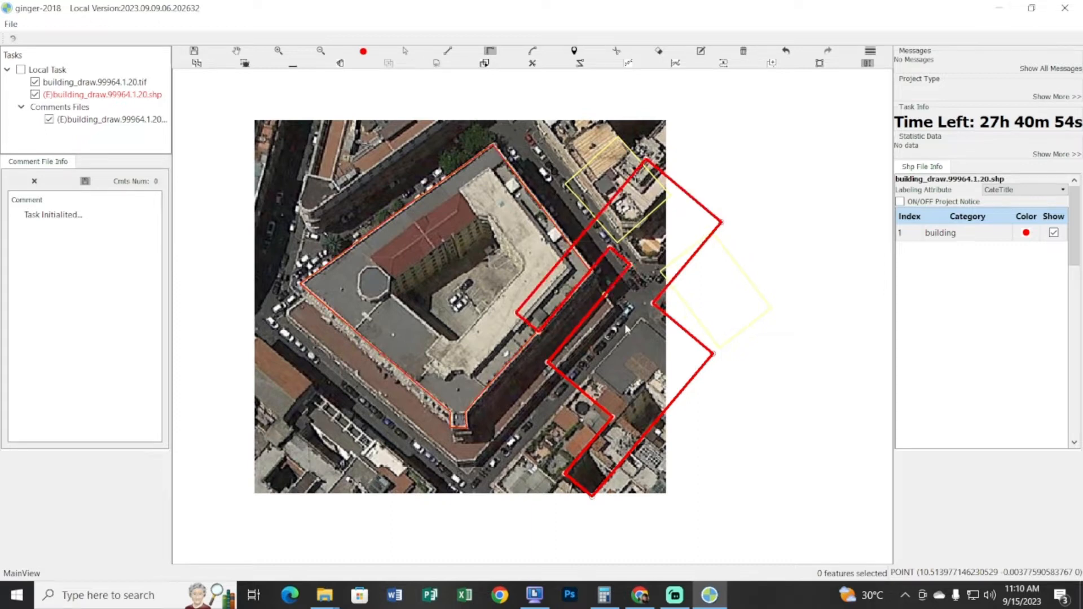
right_click(542, 420)
Select the building outline, the right-angled shape and the extra rectangles, and delete them all
key("h")
left_click_drag(542, 420, 541, 422)
key("s")
left_click(615, 398)
key("Delete")
key("h")
left_click_drag(595, 377, 601, 390)
key("s")
left_click_drag(716, 393, 499, 211)
key("Delete")
key("h")
left_click_drag(504, 252, 569, 284)
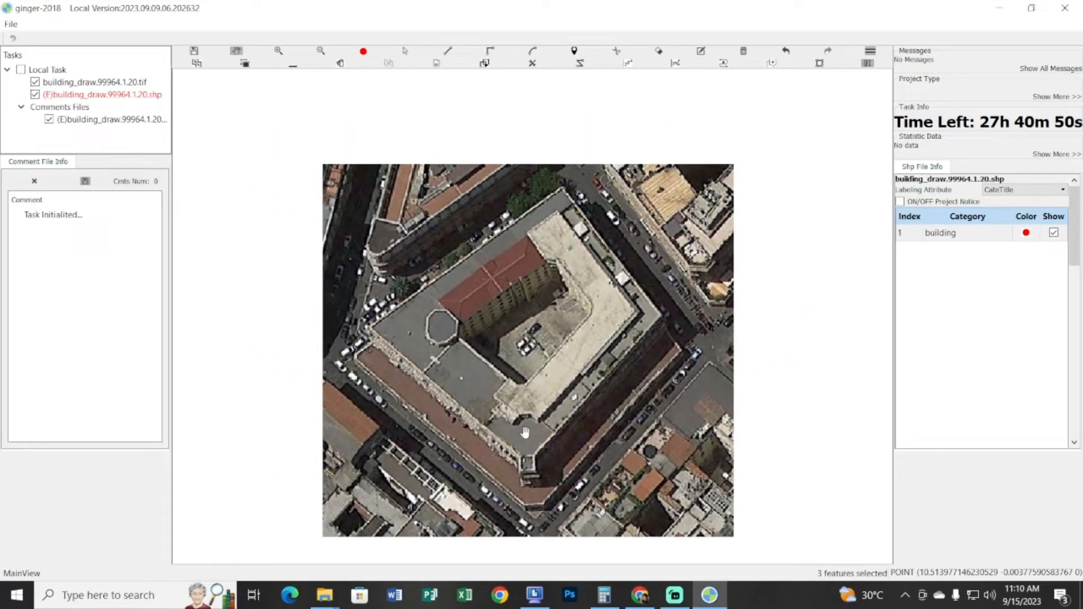
Check the Arc entry in the Chrome guide, return to ginger-2018 and draw connected arcs from the courtyard around the south and west corners
key("alt+Tab")
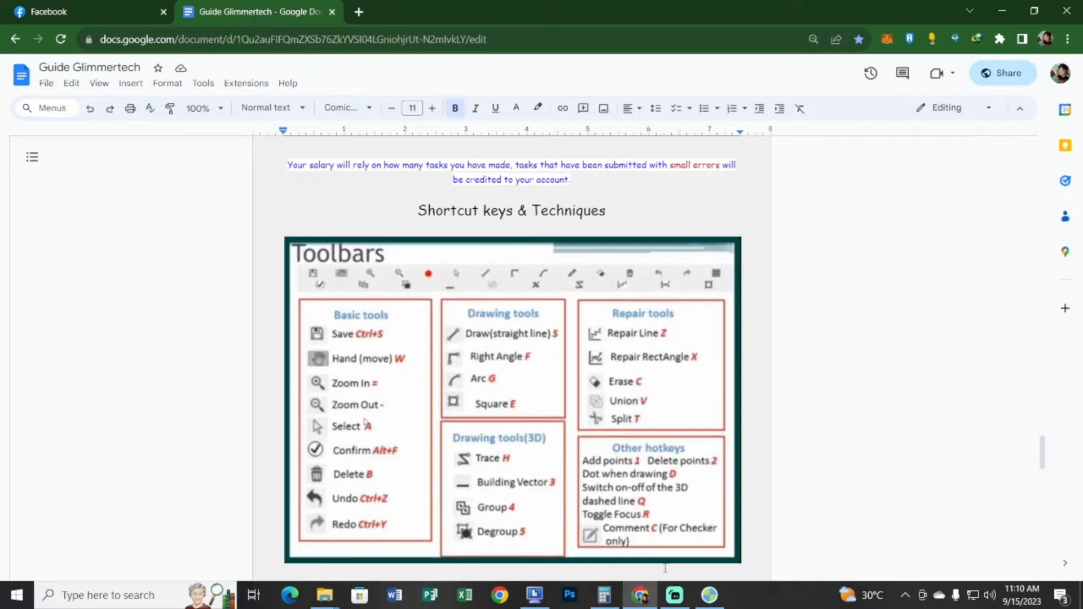
left_click(709, 595)
key("a")
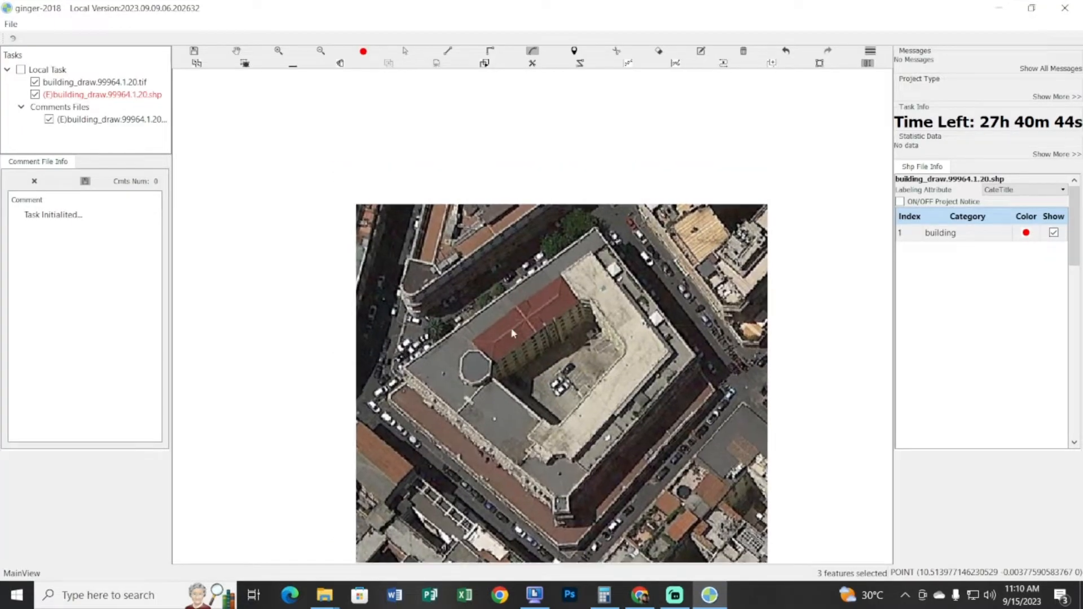
left_click(565, 446)
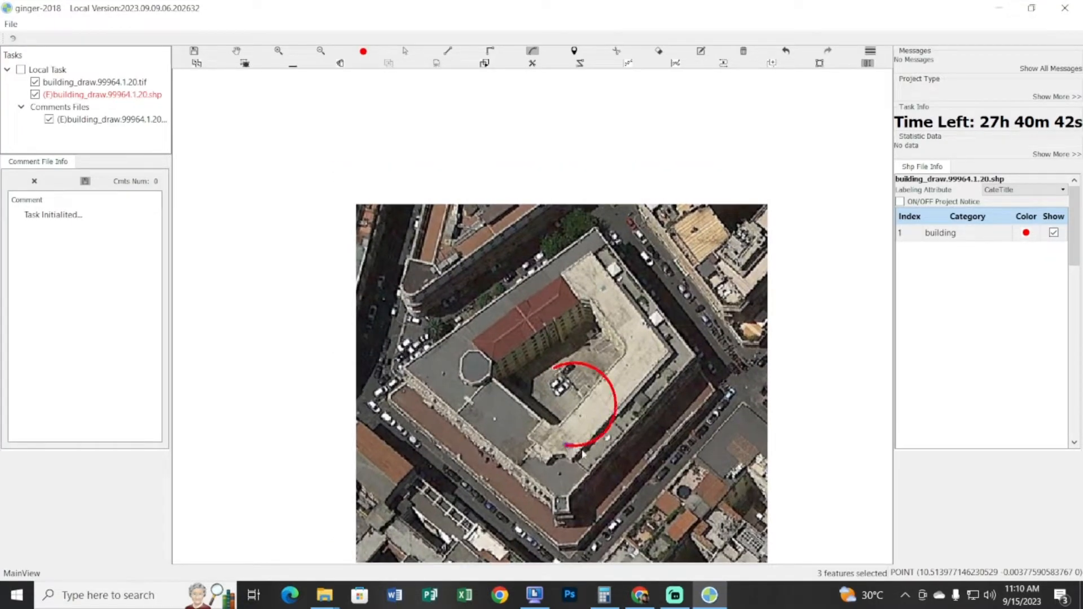
left_click(653, 453)
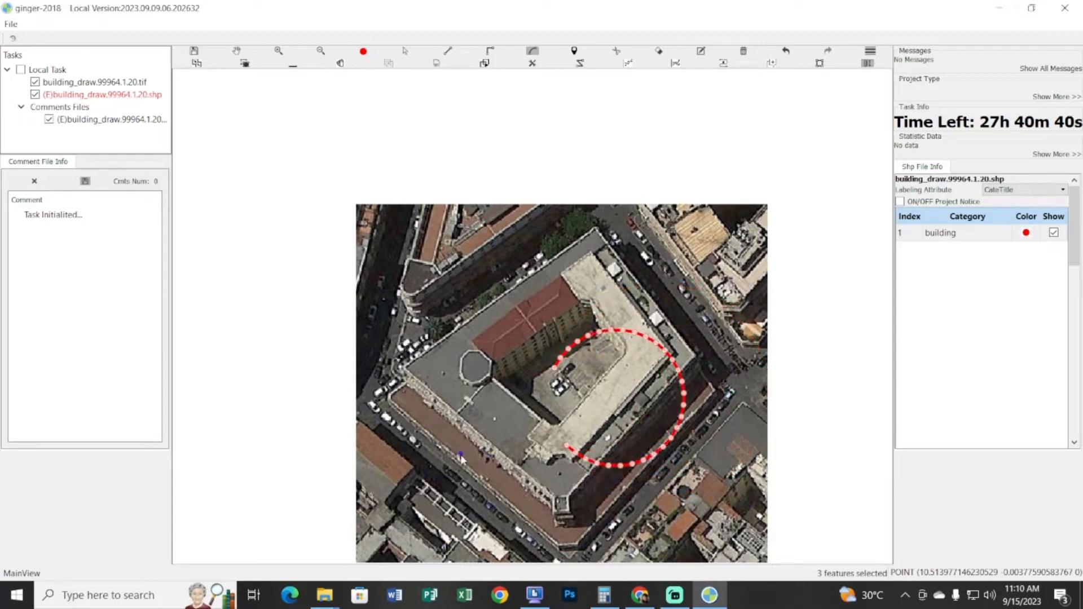
left_click(477, 425)
left_click(433, 338)
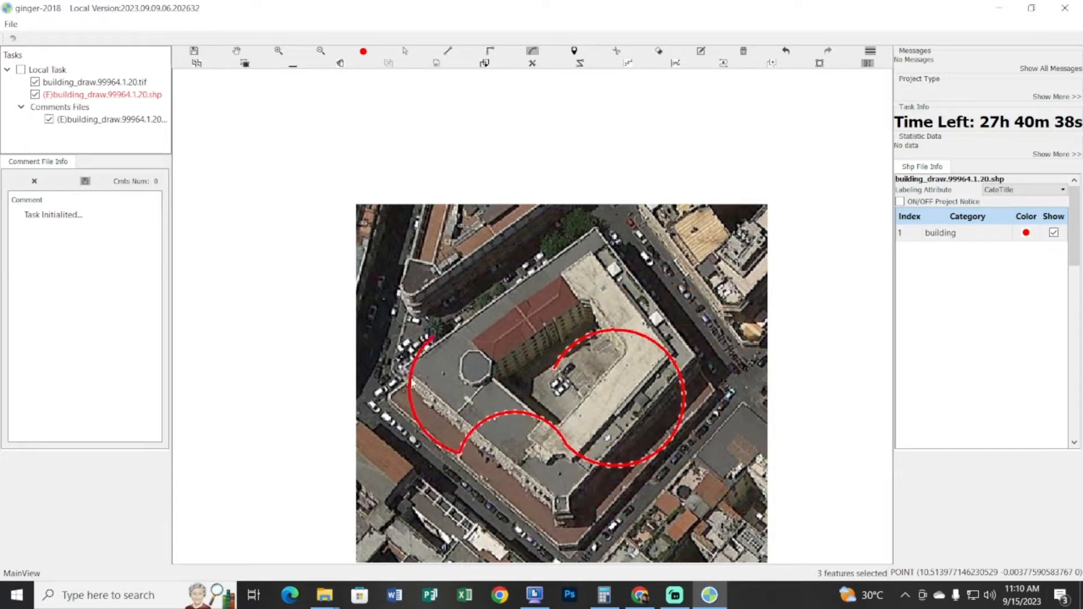
left_click(394, 388)
left_click(455, 251)
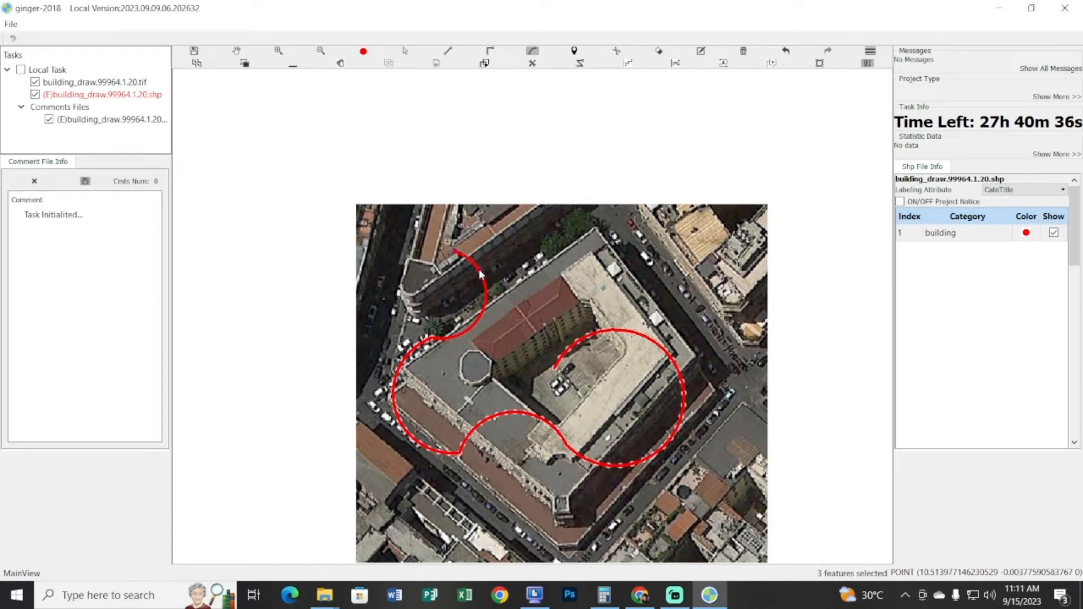
Complete the arc shape over the north corner and back into the courtyard, and delete it
left_click(620, 233)
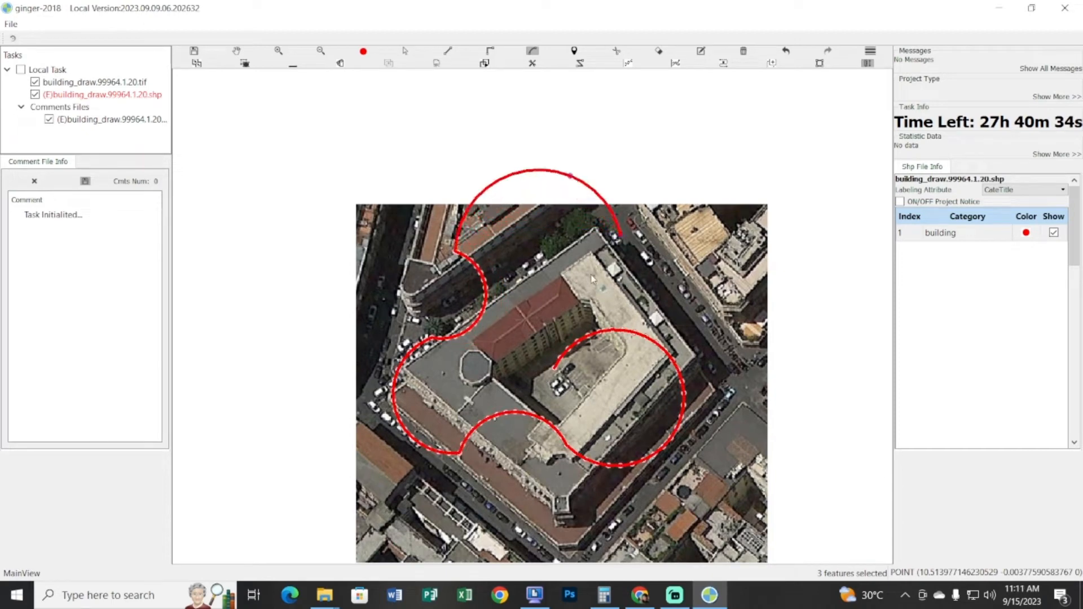
left_click(563, 295)
left_click(599, 306)
left_click(531, 357)
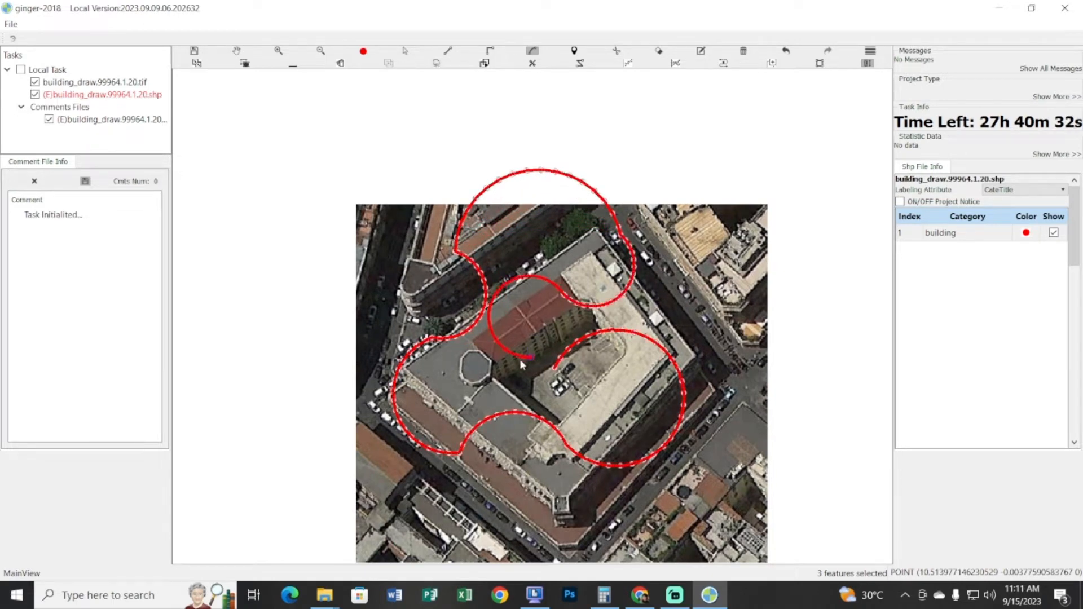
left_click(523, 333)
left_click(554, 373)
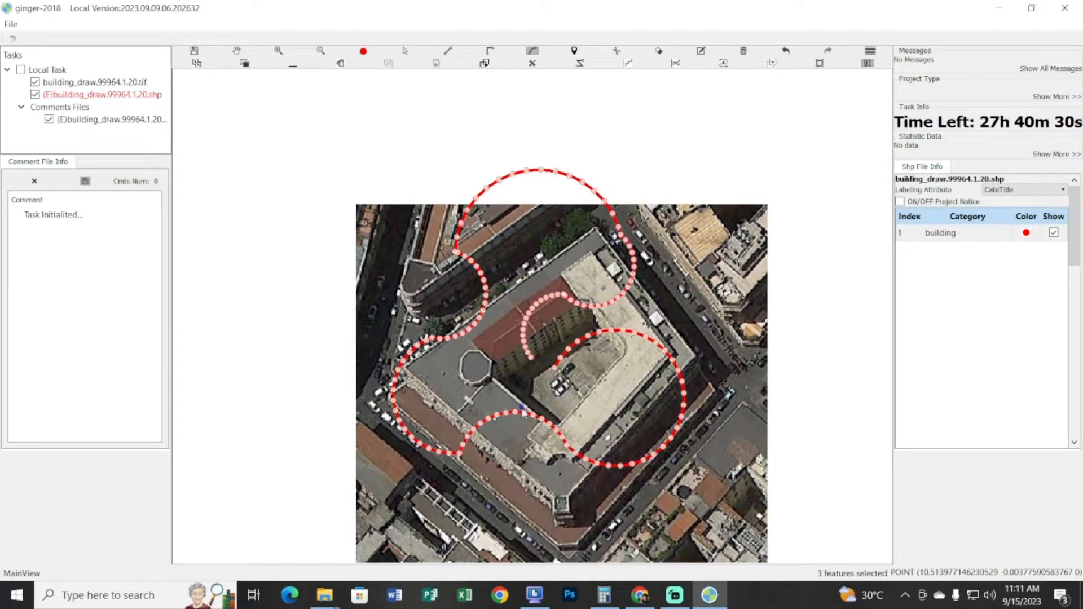
right_click(504, 395)
left_click_drag(503, 395, 521, 402)
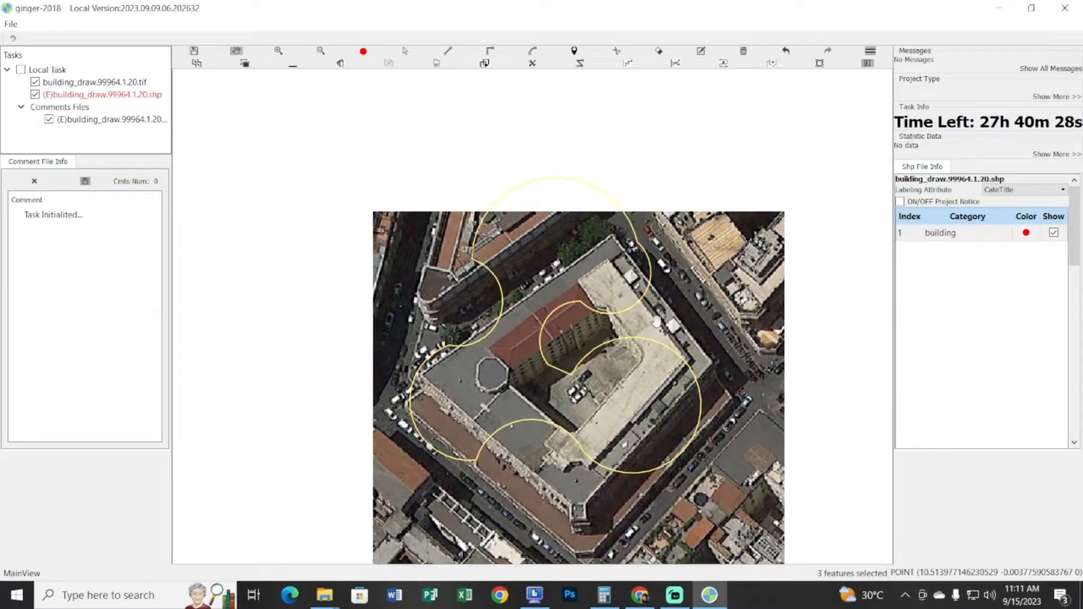
left_click(539, 258)
left_click_drag(514, 277, 485, 386)
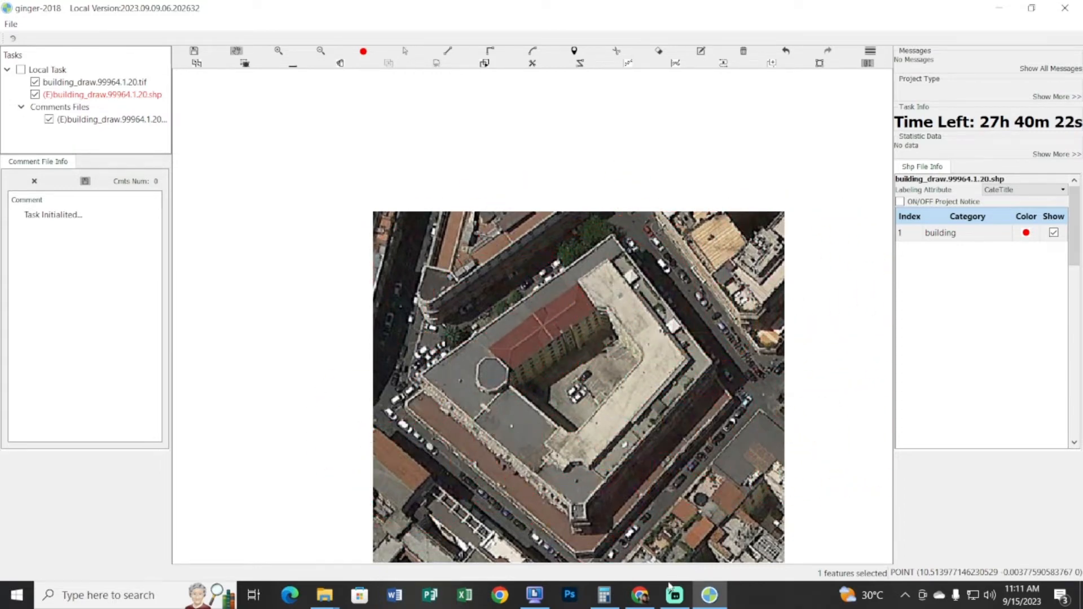
Check the Square entry in the Chrome guide, return to ginger-2018 and draw a rectangle around the strip of buildings along the southeast street
left_click(640, 595)
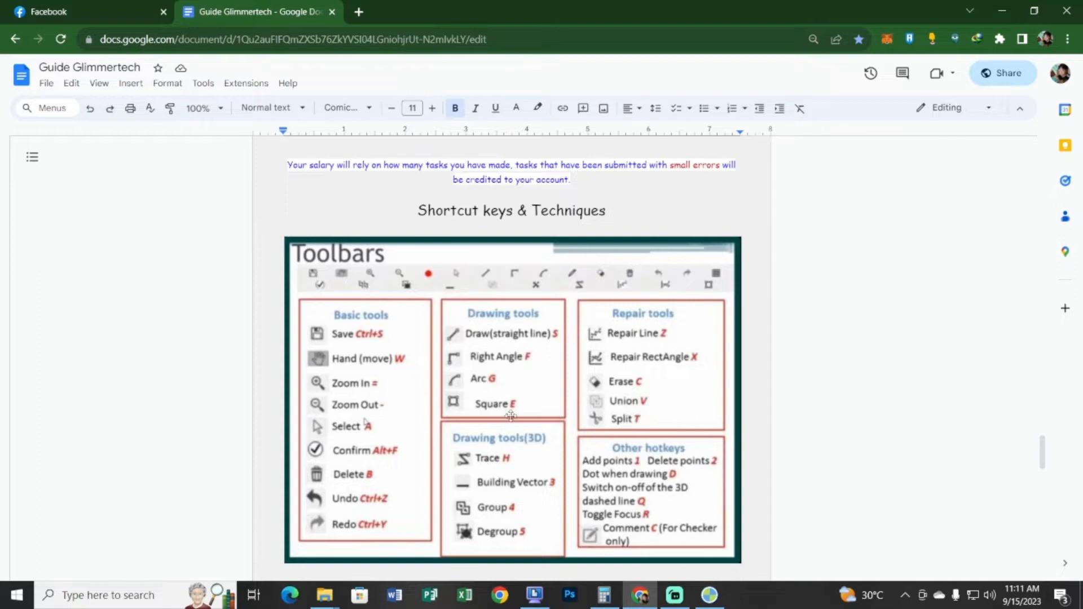
left_click(709, 595)
left_click_drag(645, 467, 452, 353)
left_click_drag(440, 395, 427, 338)
scroll(474, 377, "up", 5)
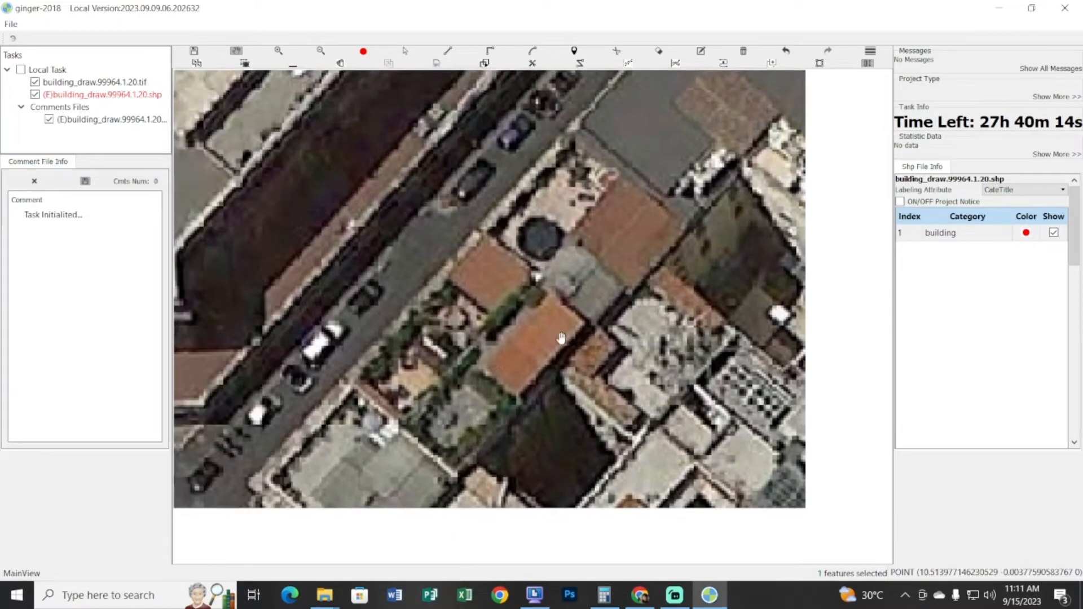
scroll(561, 338, "down", 1)
left_click_drag(561, 339, 599, 360)
scroll(575, 336, "up", 1)
key("space")
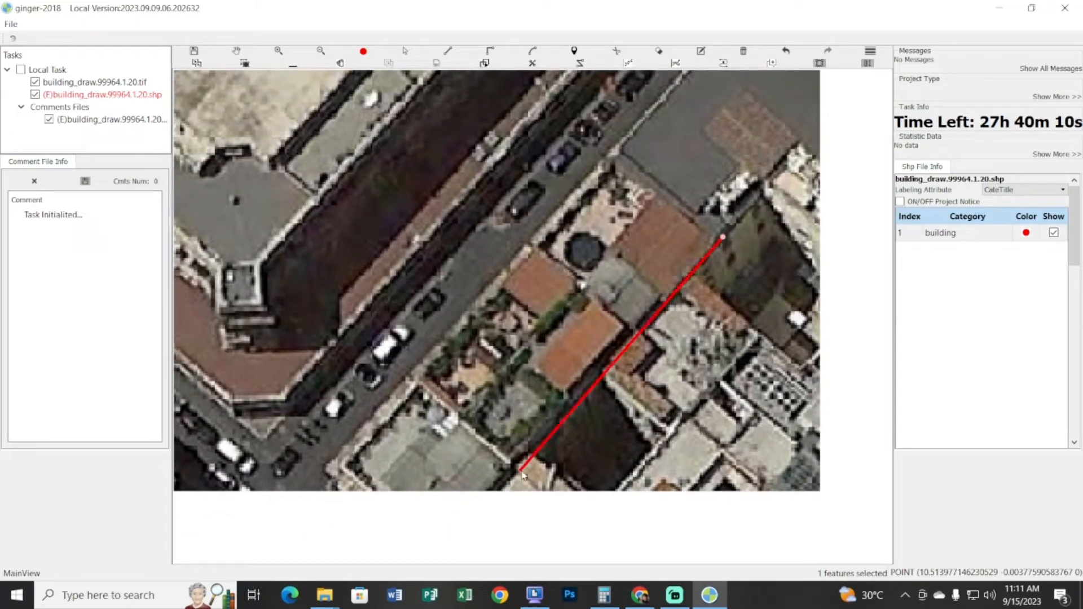
left_click(449, 549)
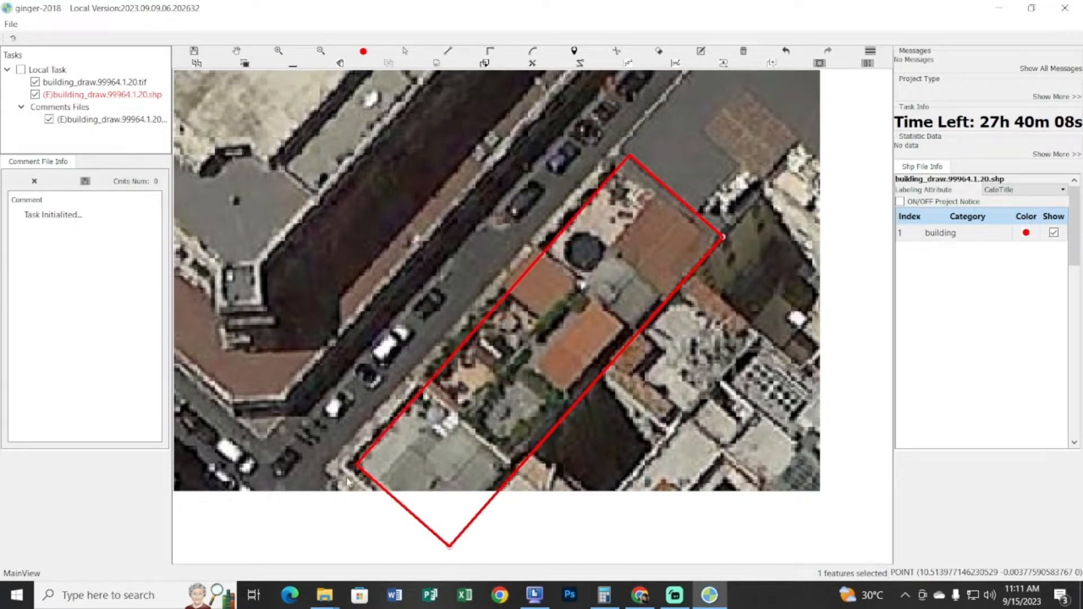
left_click(350, 460)
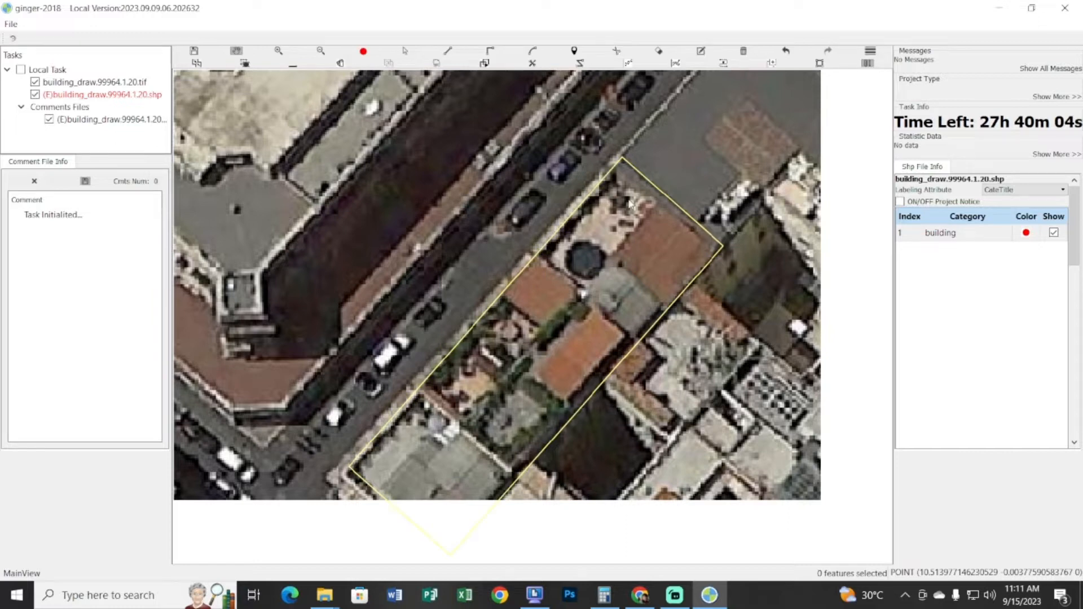
Try a cutting line around the terrace at the rectangle's north corner, and undo it
left_click(538, 254)
left_click(584, 292)
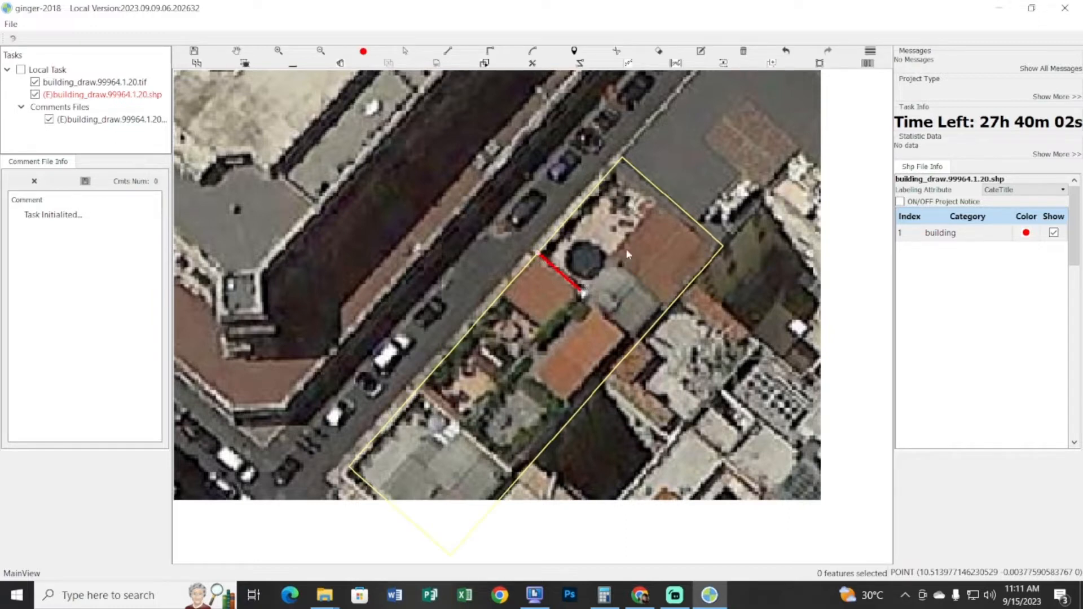
left_click(668, 198)
right_click(658, 241)
key("ctrl+z")
Cut the terrace out of the rectangle's north corner with a right-angled line along the adjoining roof edges
key("r")
left_click(537, 255)
left_click(581, 292)
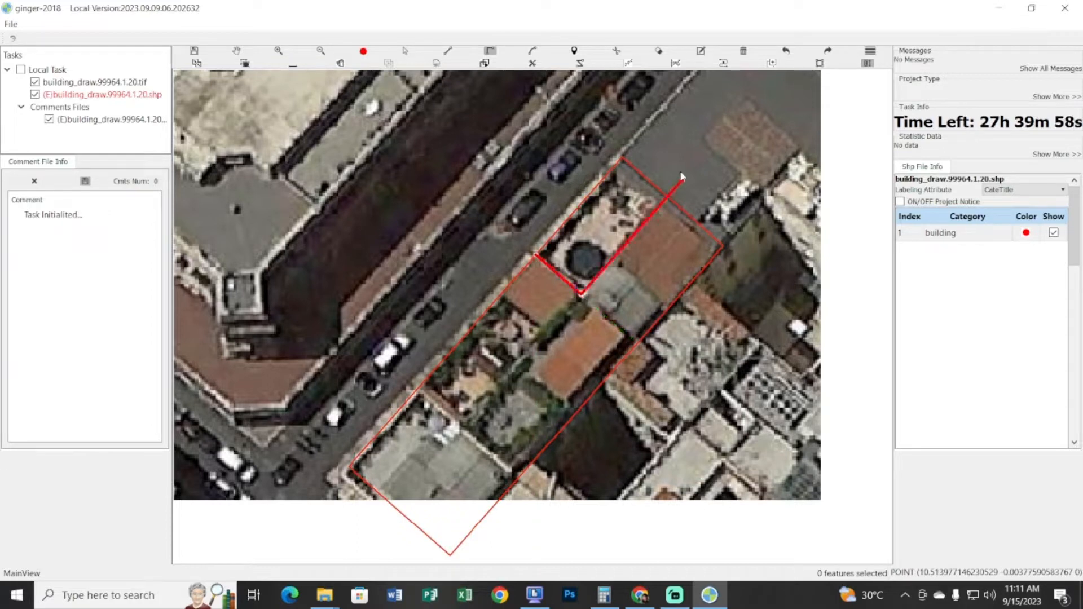
left_click(682, 178)
right_click(682, 177)
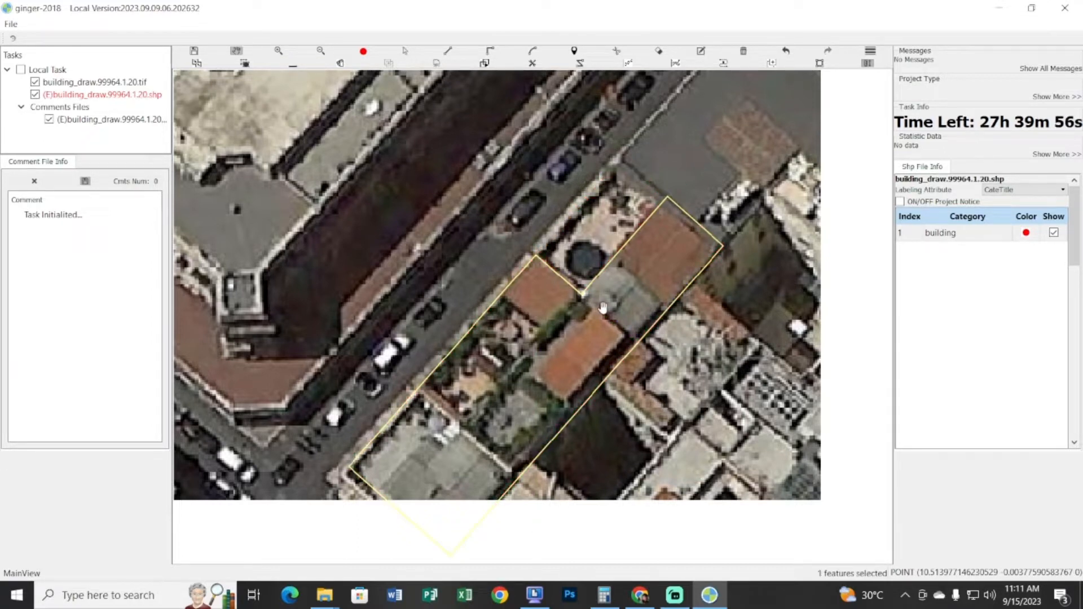
Undo the right-angled cut at the rectangle's north corner and delete the rectangle around the street-side strip
key("ctrl+z")
key("s")
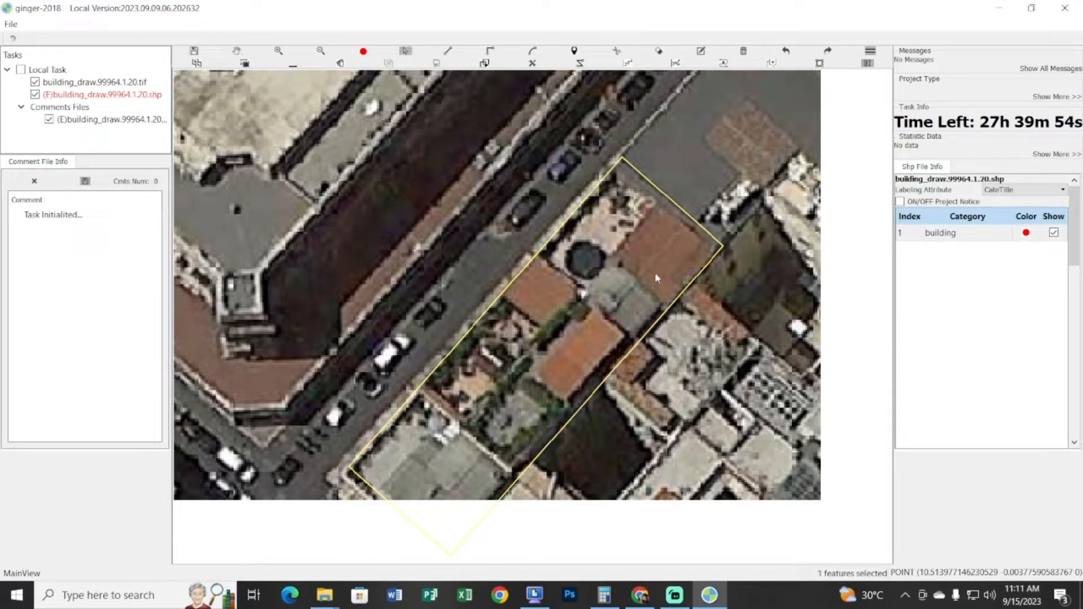
left_click(644, 251)
key("Delete")
Draw a rectangle around the buildings at the image's southeast corner, aligned with the street, and delete it
scroll(637, 265, "down", 2)
left_click_drag(574, 255, 650, 367)
key("r")
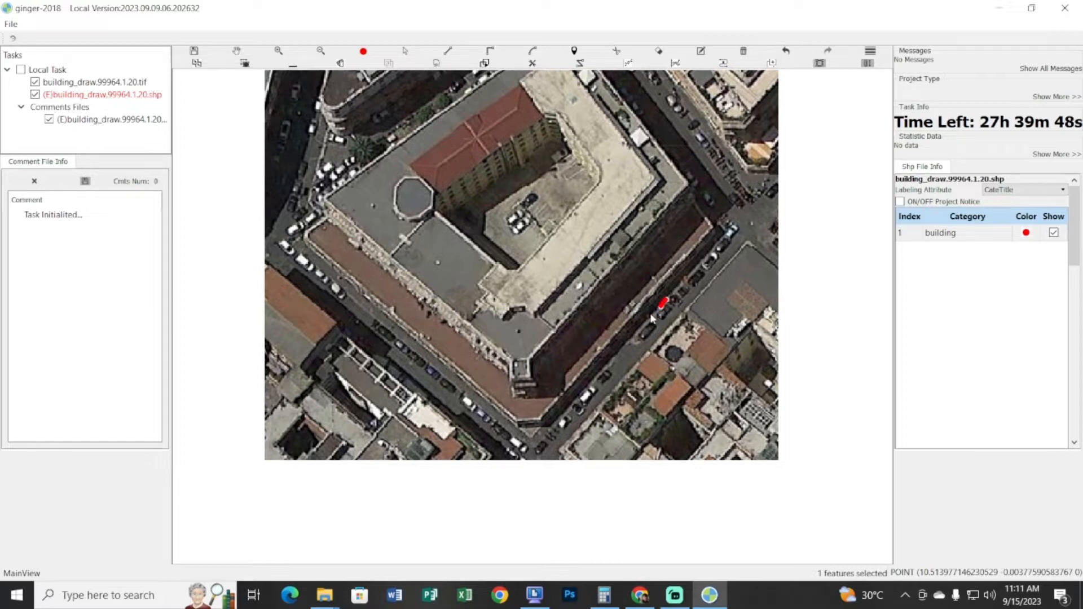
left_click_drag(661, 301, 578, 345)
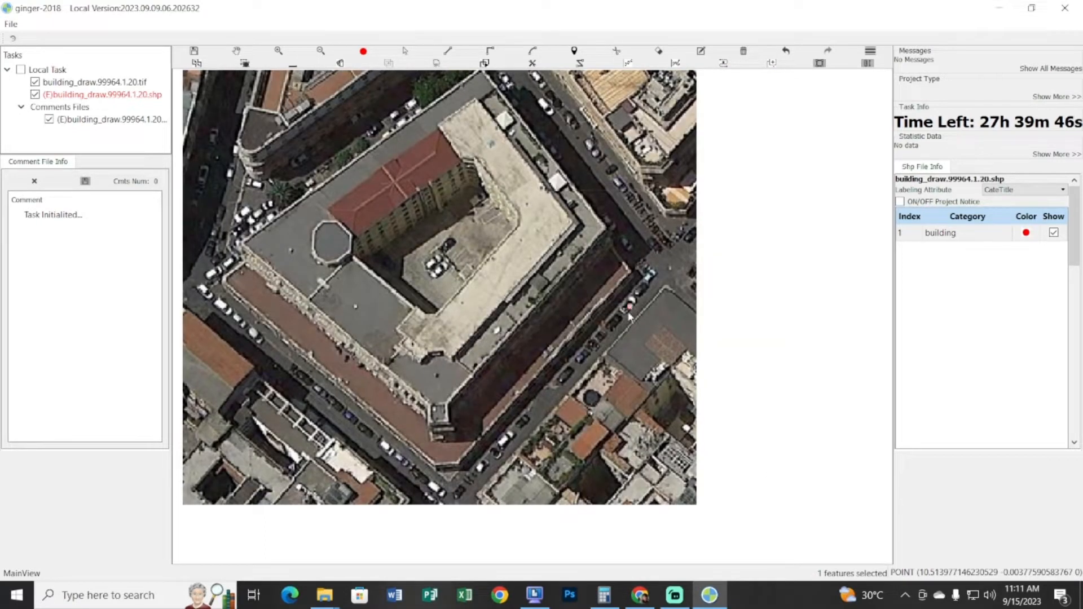
left_click(523, 416)
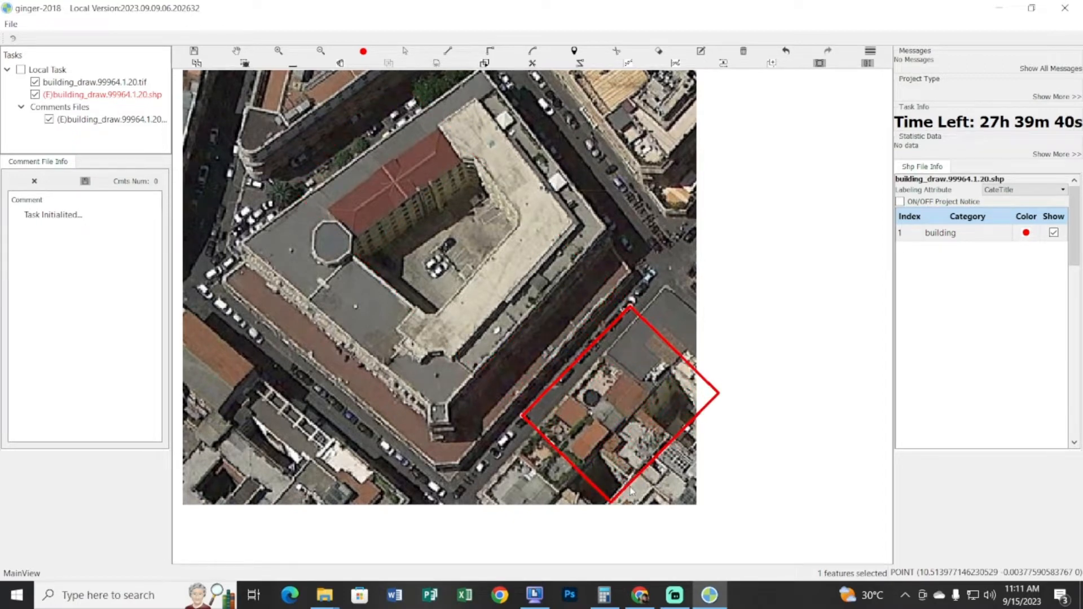
left_click(741, 491)
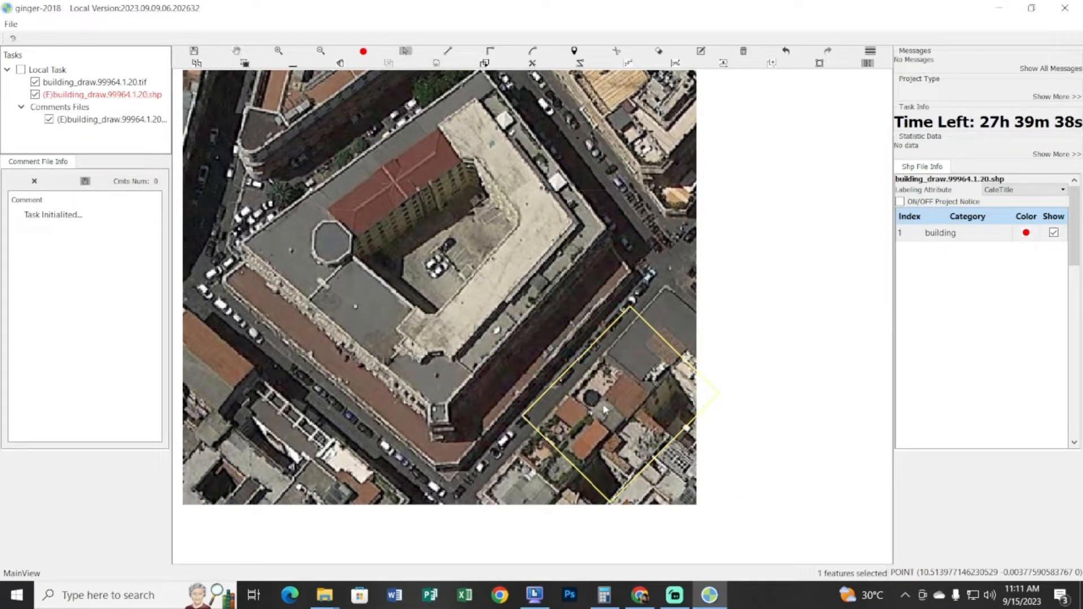
key("Delete")
key("space")
left_click_drag(580, 370, 513, 330)
scroll(549, 377, "up", 2)
scroll(545, 389, "up", 1)
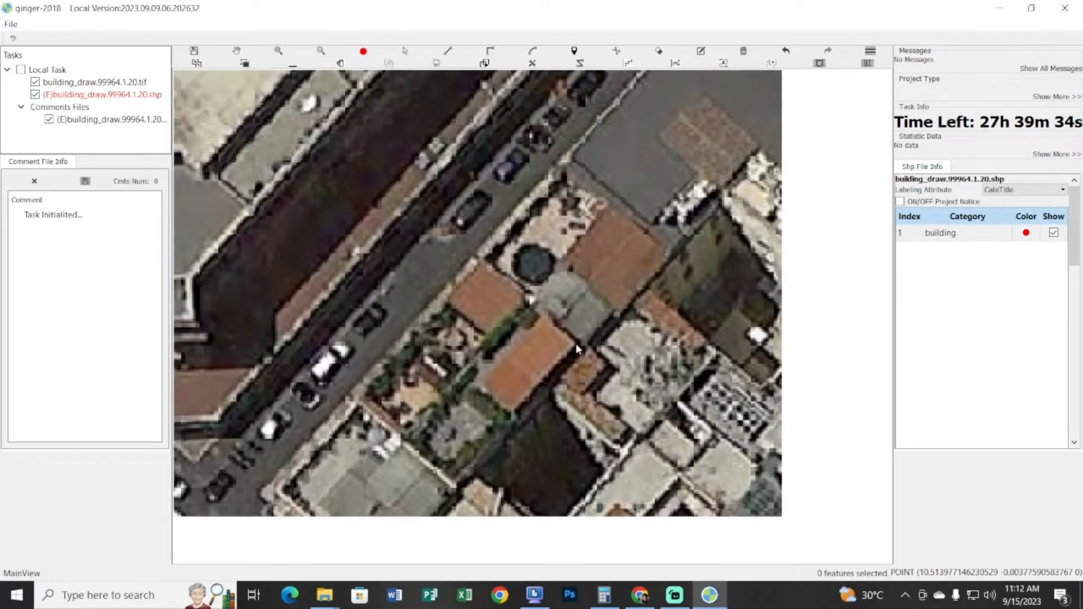
left_click(575, 343)
left_click(512, 412)
key("space")
left_click_drag(702, 238, 699, 211)
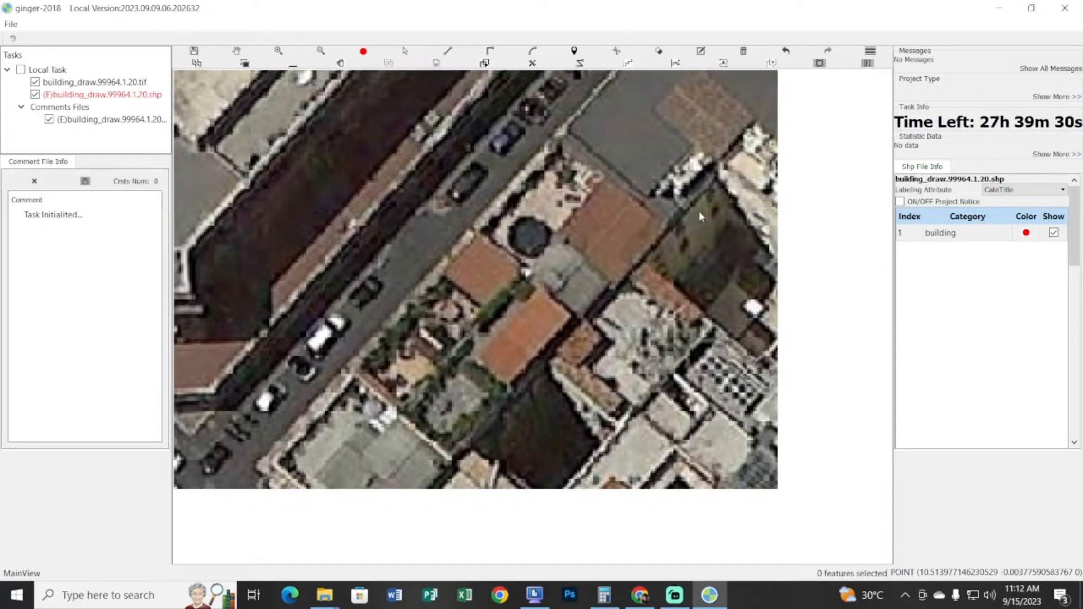
left_click(667, 229)
left_click(456, 455)
key("space")
Draw a rectangle around the orange roof in the middle of the street-side strip and discard it
left_click(573, 313)
key("space")
left_click(510, 385)
left_click(503, 316)
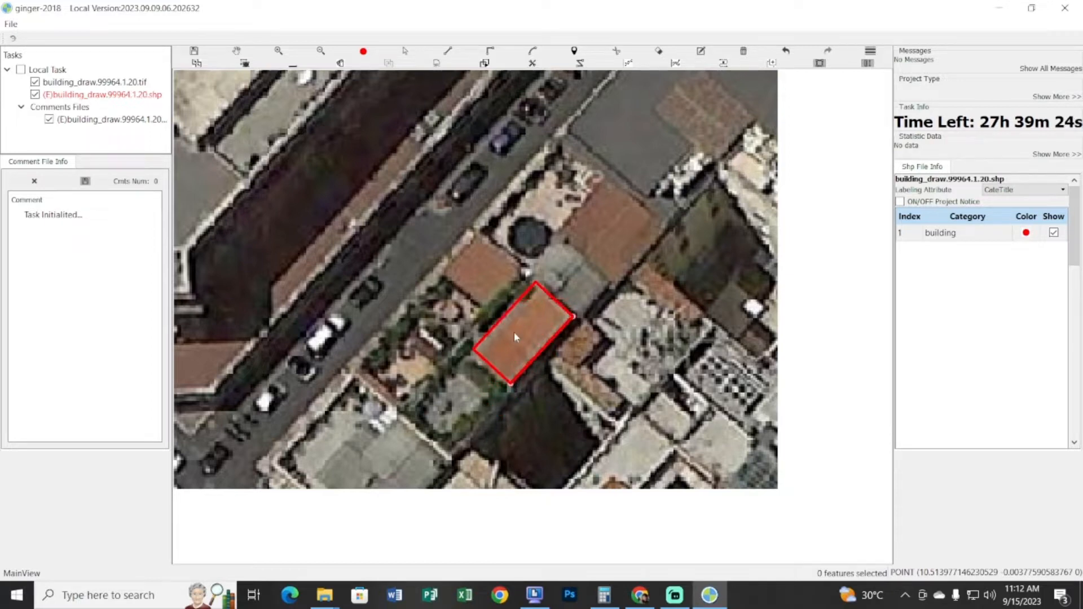
key("s")
Draw a rectangle around the strip from the grey roof in the north to the garden in the south, and delete it
left_click_drag(596, 275, 527, 354)
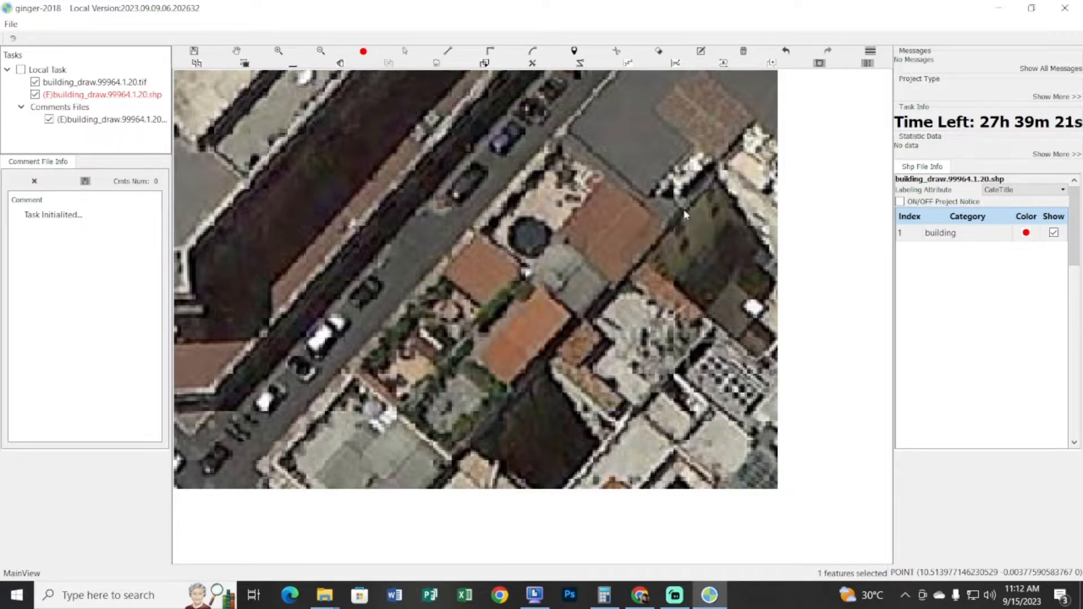
left_click(458, 448)
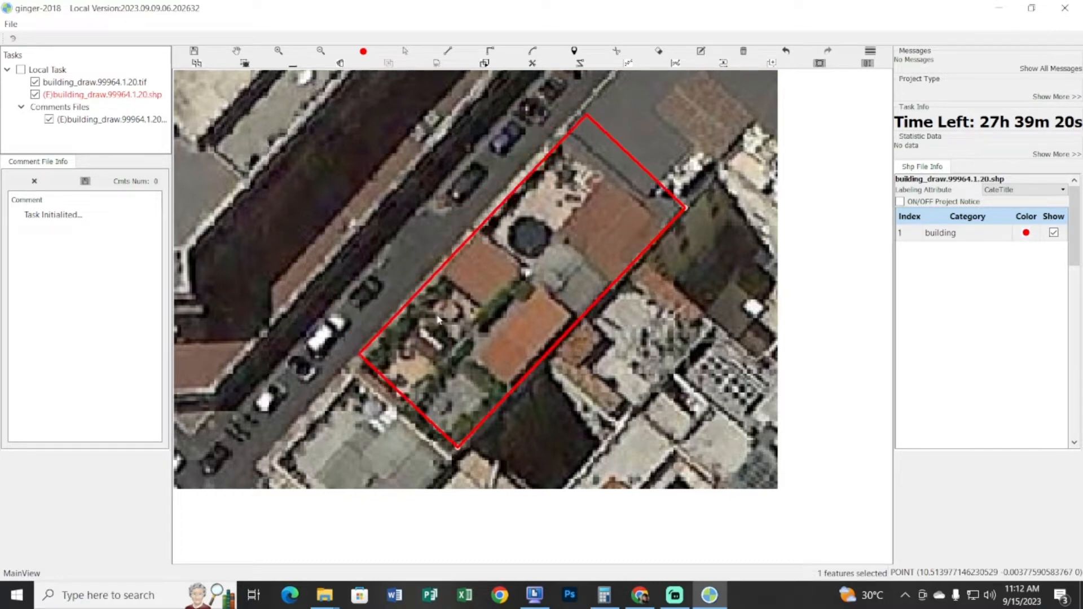
left_click(586, 116)
key("space")
key("Delete")
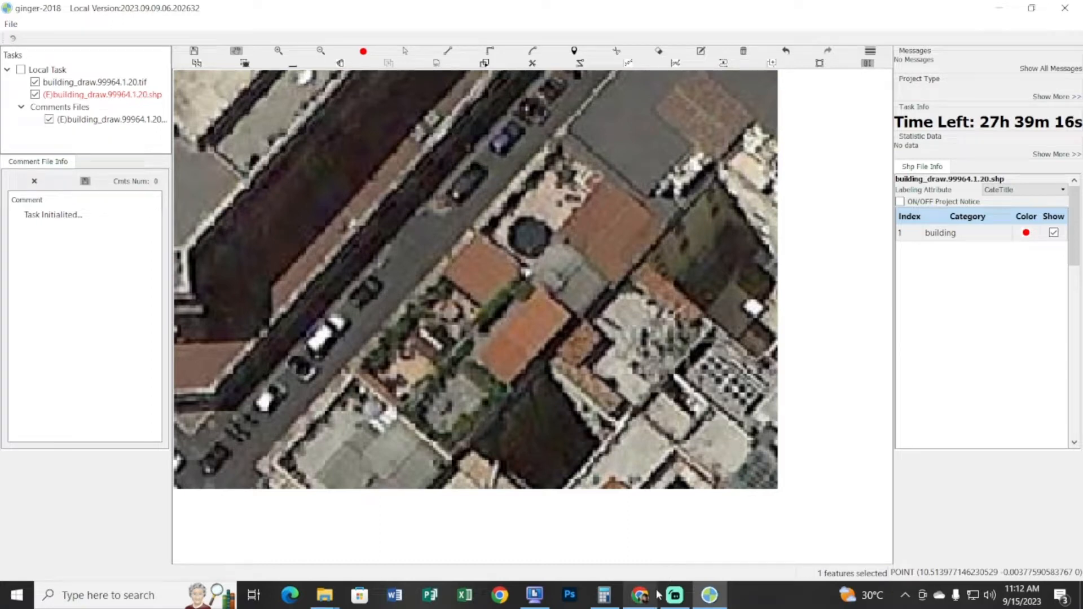
Check the drawing tool shortcuts in the Chrome guide and return to ginger-2018
left_click(639, 595)
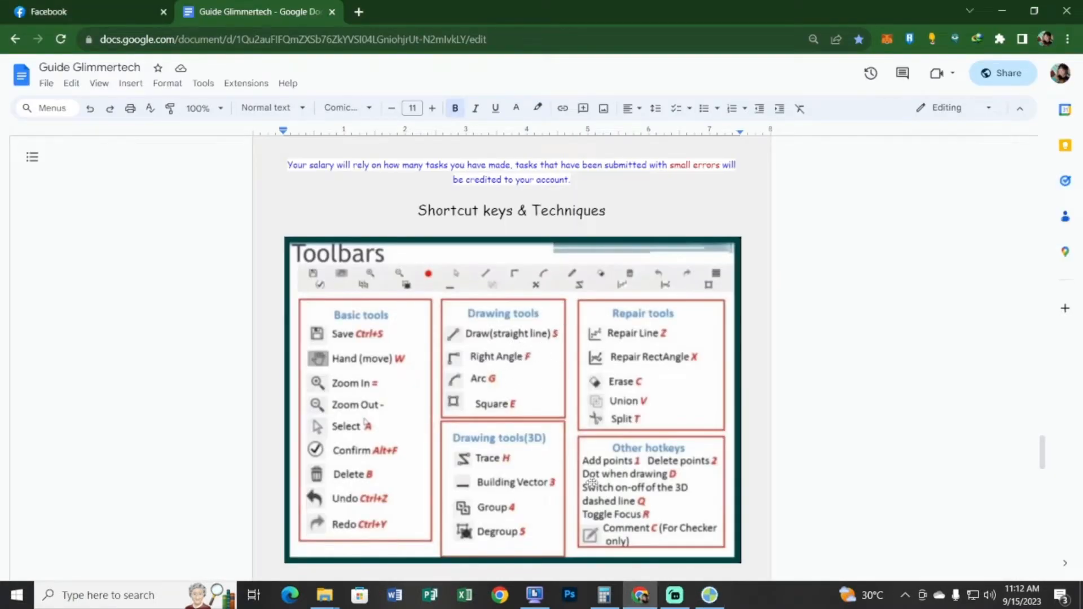
left_click(708, 595)
scroll(657, 434, "up", 2)
left_click_drag(658, 434, 662, 435)
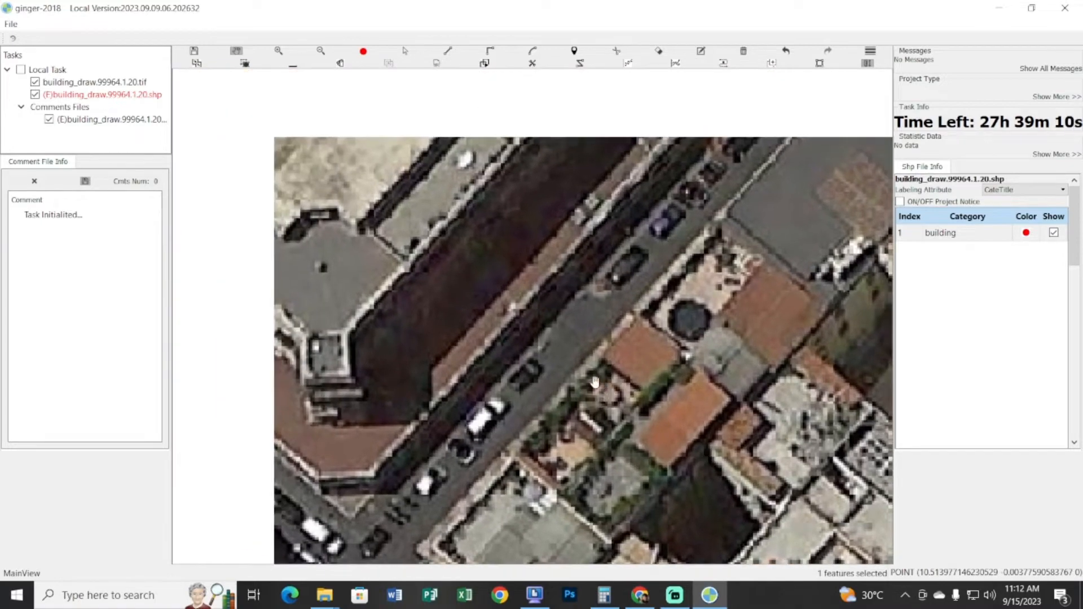
Start an outline with a straight line along the courtyard's southwest roof edge up to the octagonal roof
left_click_drag(383, 314, 689, 555)
scroll(654, 419, "down", 1)
key("d")
left_click(635, 426)
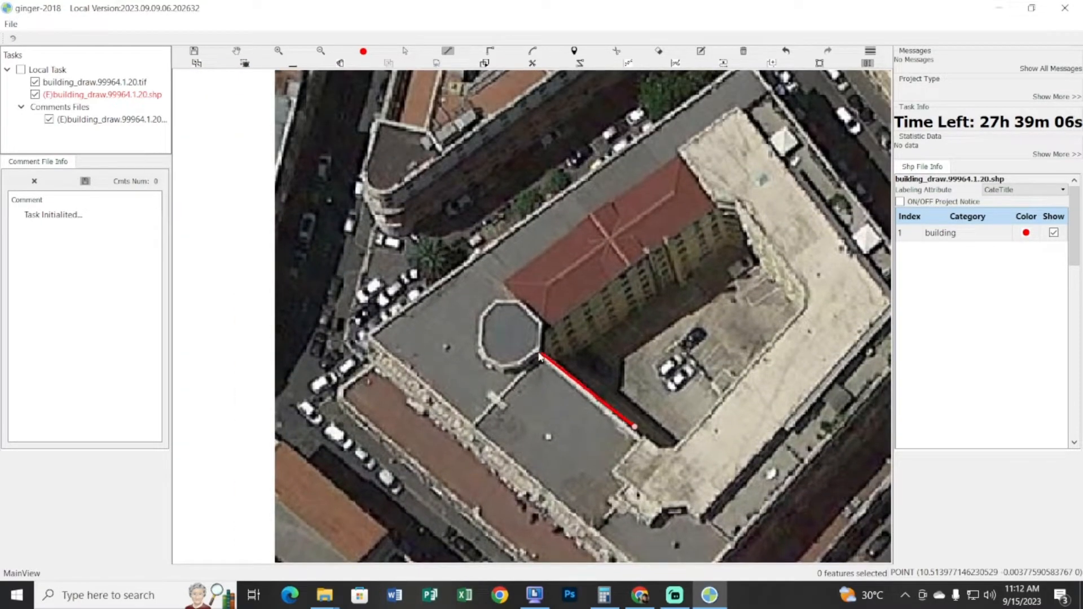
left_click(538, 353)
Continue the outline with an arc around the octagonal roof and a straight segment to the red roof's west corner
key("a")
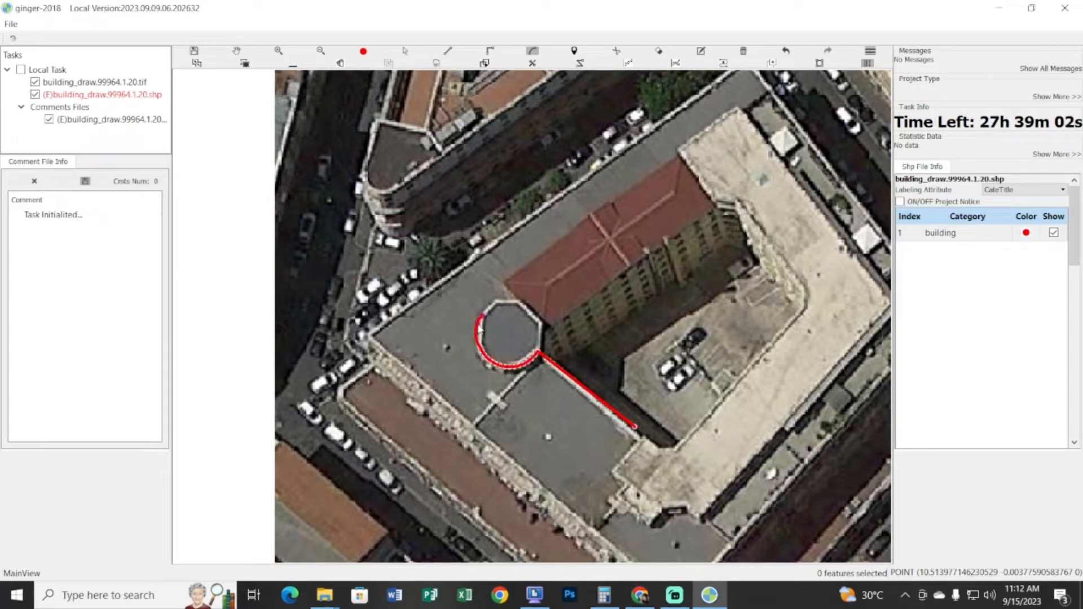
left_click(522, 302)
key("l")
left_click(505, 281)
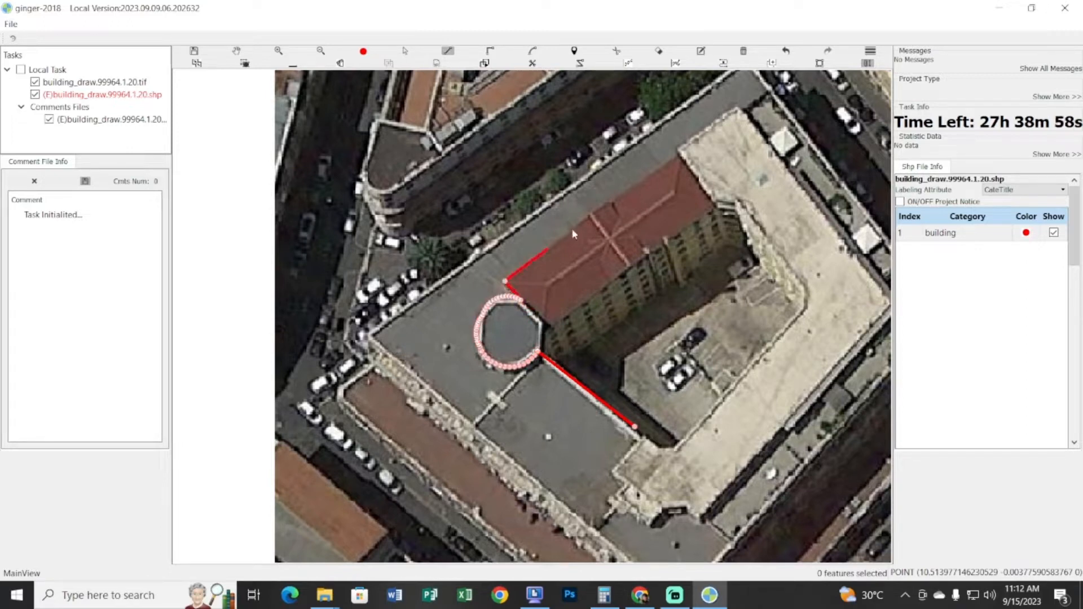
Continue the outline with right-angled segments along and across the red roof and into the courtyard
key("r")
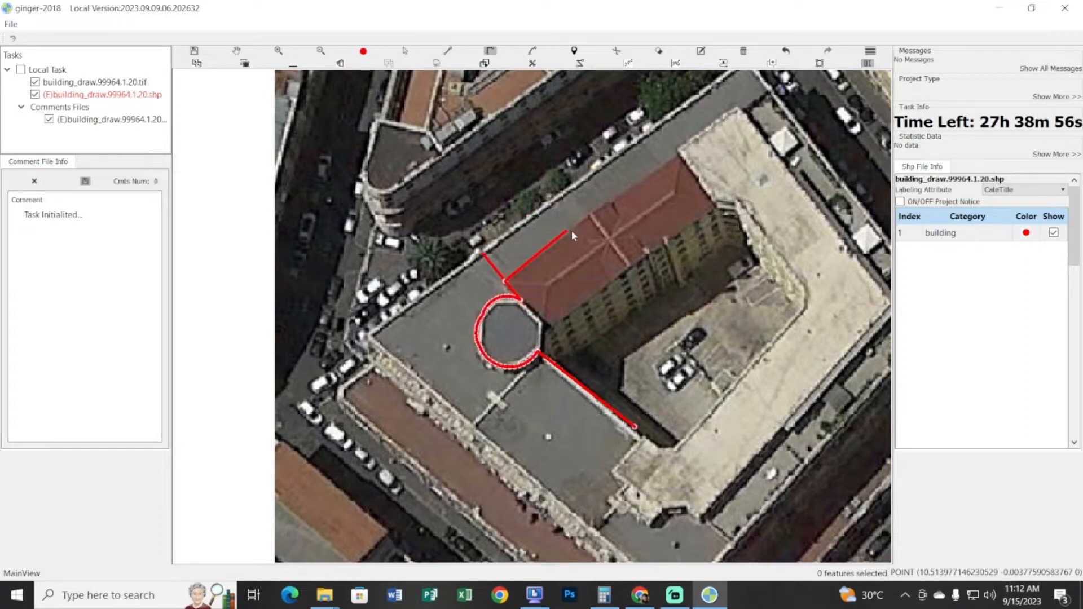
left_click(714, 224)
left_click(782, 304)
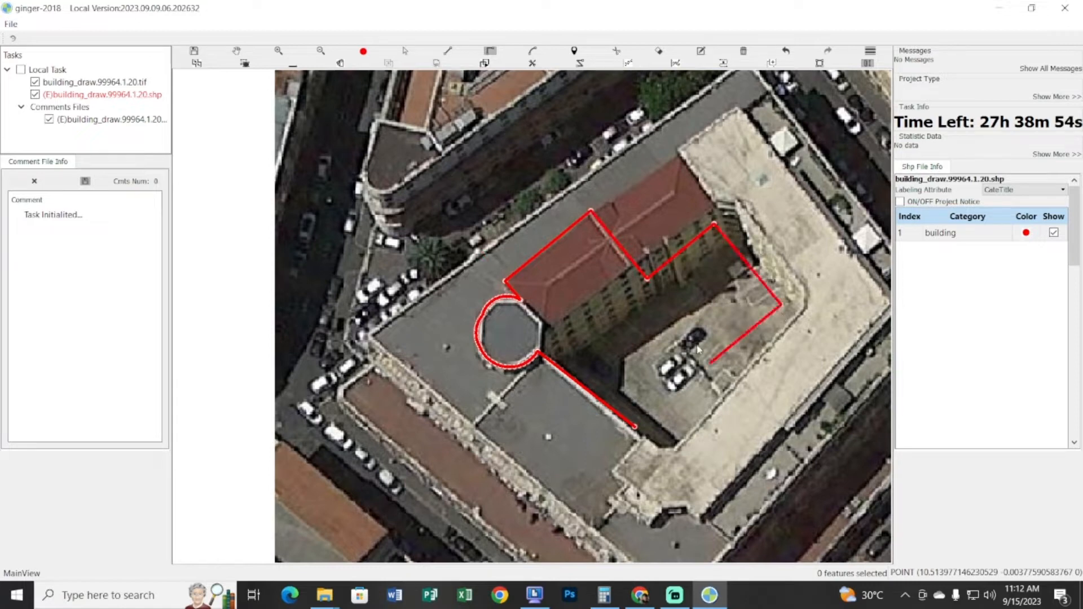
Add two opposing arcs to the outline, from the courtyard across the block's southeast wing to its south end
key("a")
left_click(751, 443)
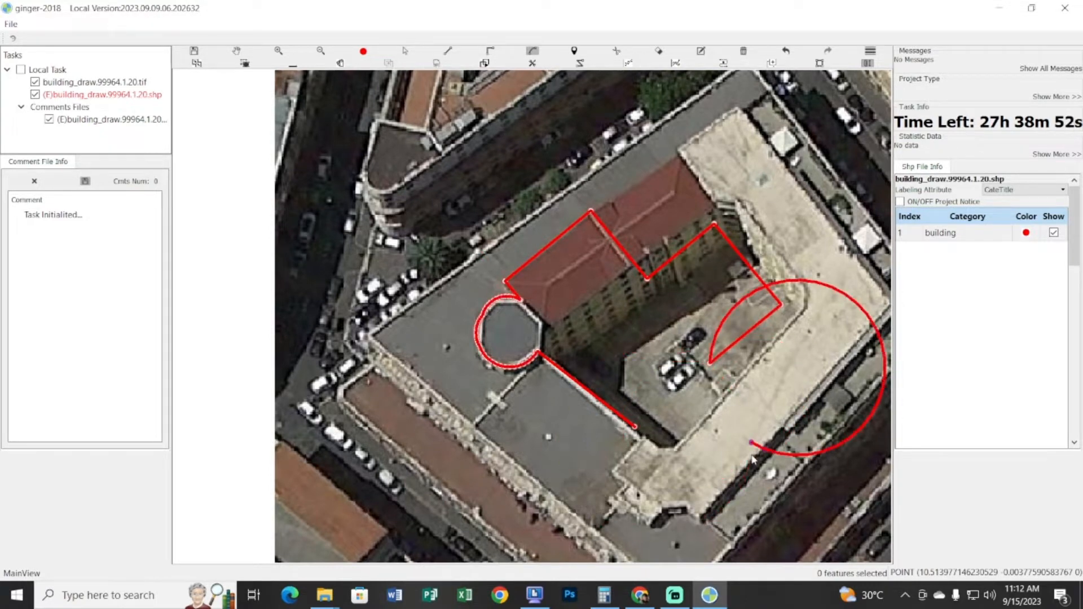
left_click(706, 444)
left_click(652, 508)
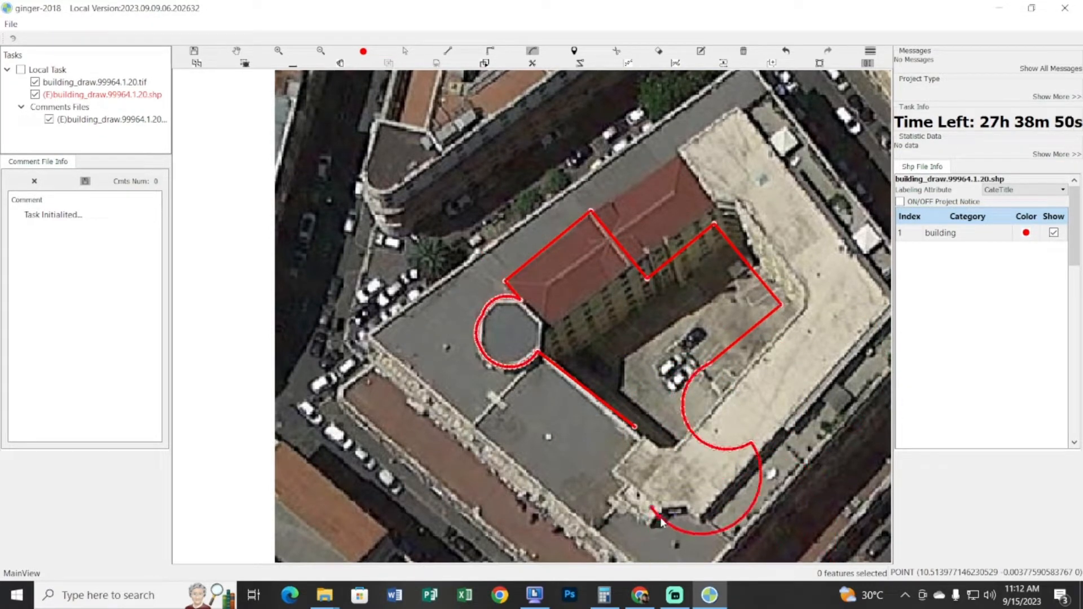
left_click(656, 514)
Close the outline with straight segments across the block's southwest roof, and delete the finished shape
key("l")
left_click(595, 509)
left_click(526, 483)
left_click(555, 451)
left_click(630, 470)
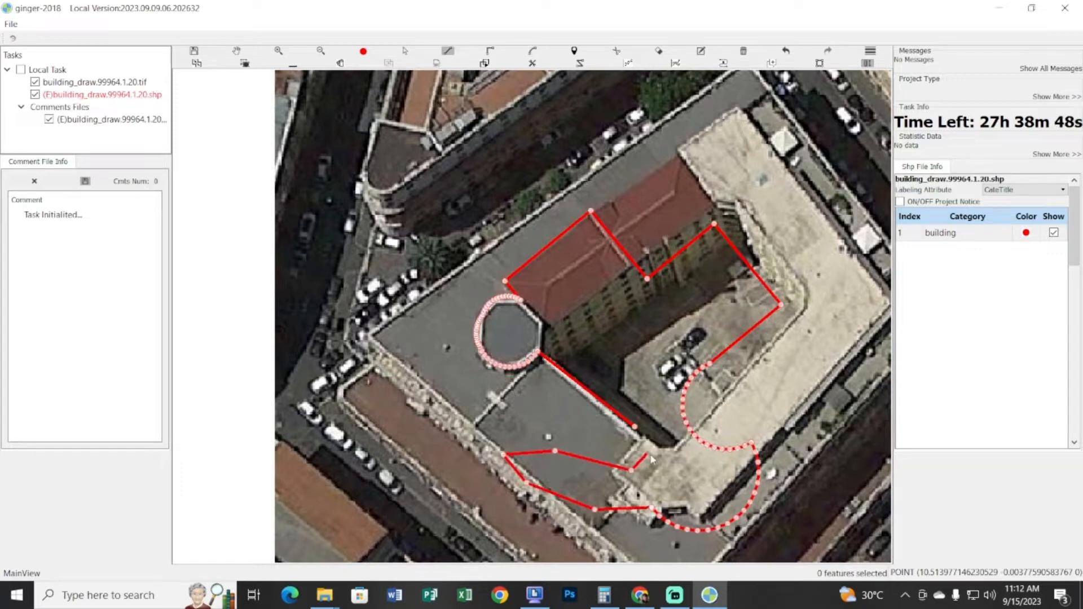
right_click(665, 407)
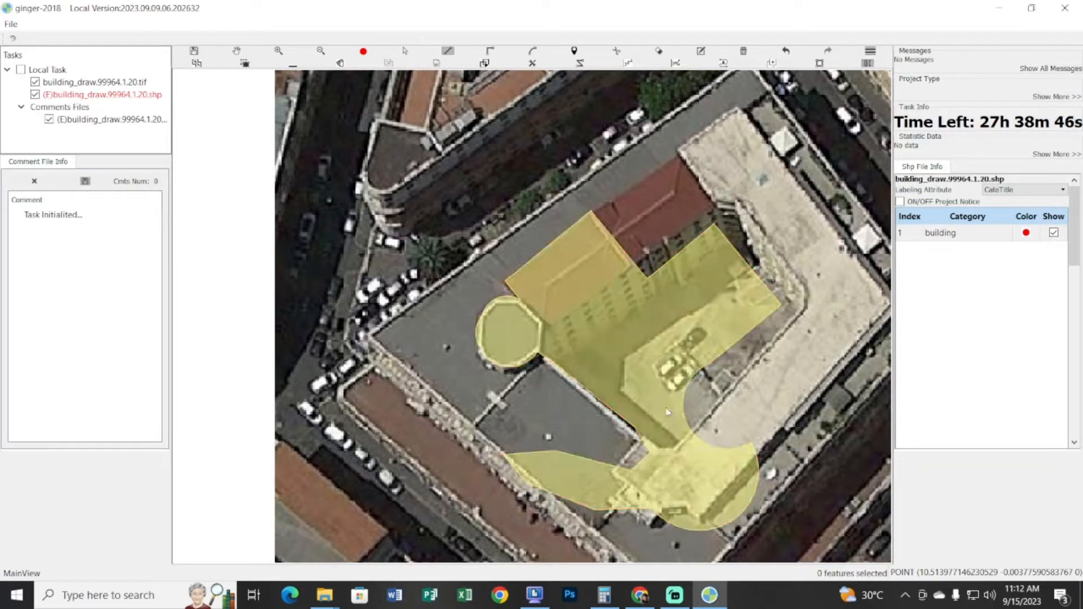
key("s")
left_click(621, 382)
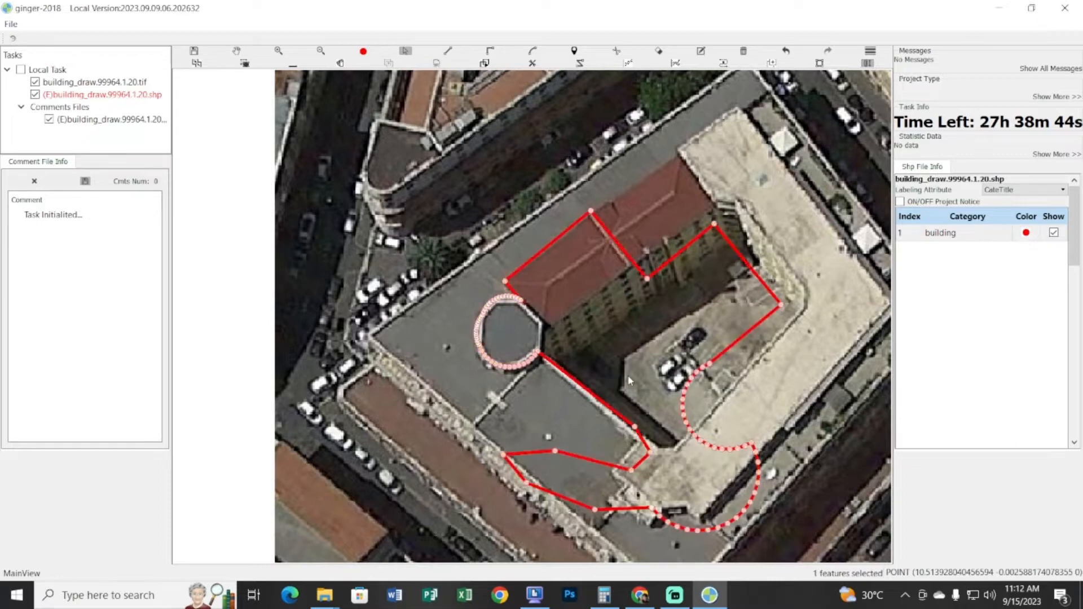
key("Delete")
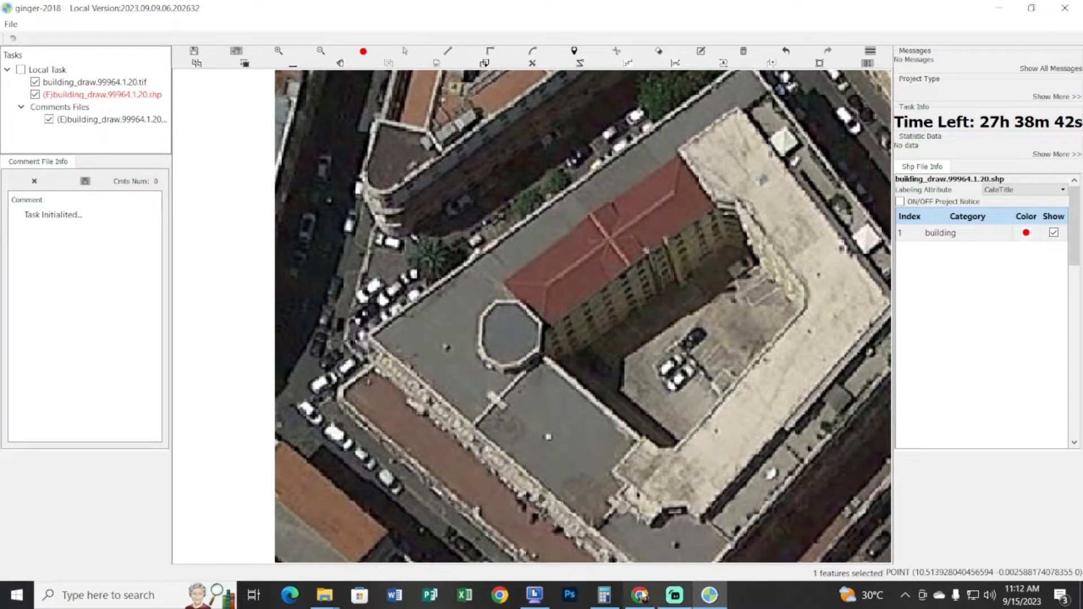
Review the guide's Shortcut keys & Techniques table in Chrome and return to the whole building block in ginger-2018
left_click(639, 595)
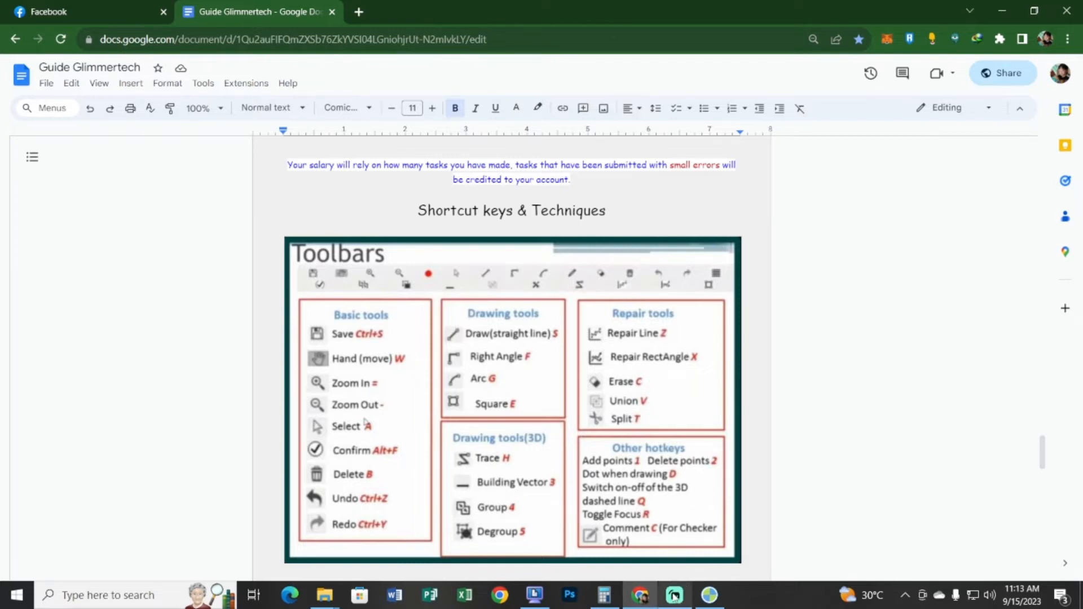
left_click(710, 595)
scroll(485, 310, "down", 1)
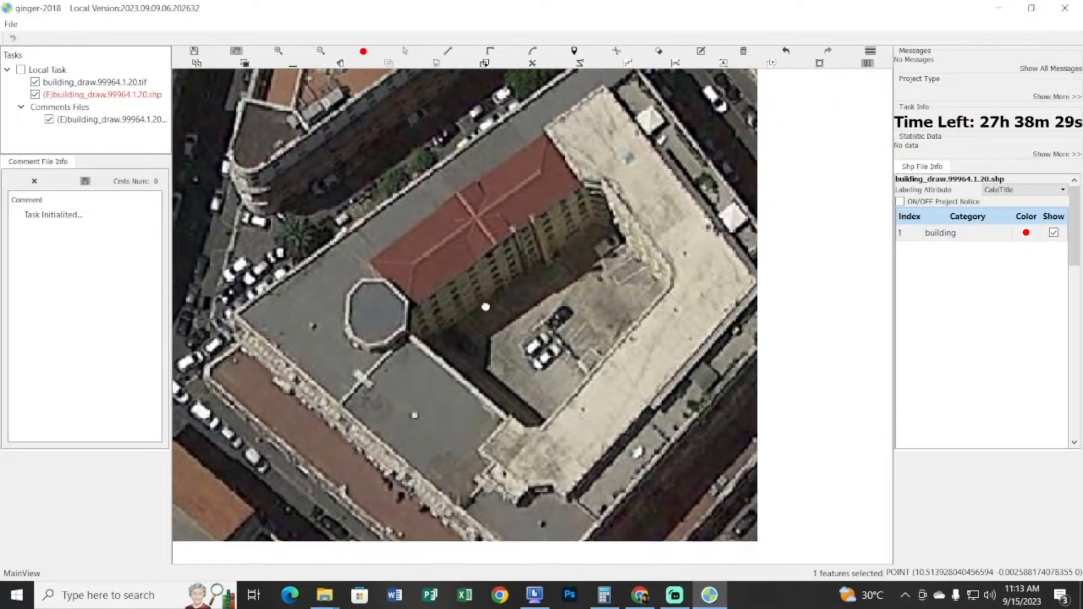
scroll(490, 313, "down", 2)
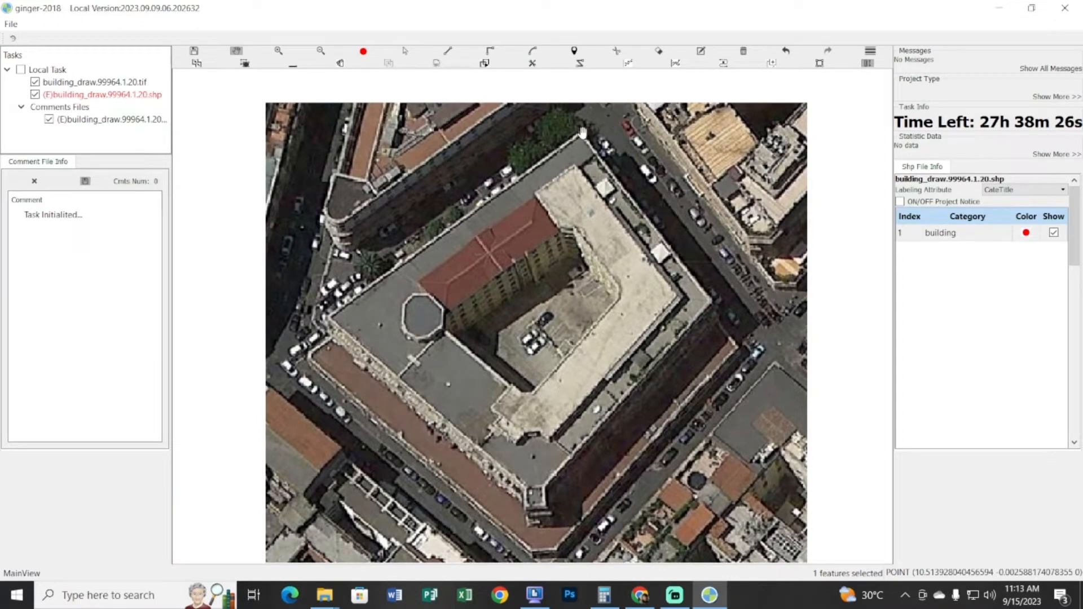
key("l")
left_click(580, 134)
left_click(328, 317)
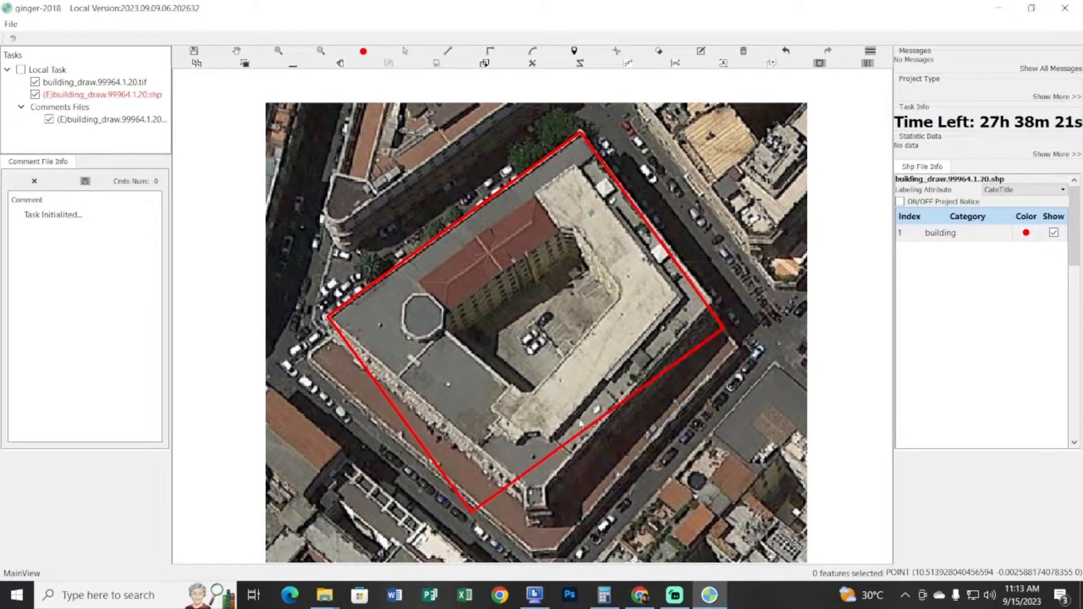
key("Escape")
Outline the courtyard block with straight lines along its outer roof edge, including the small projection at the south corner
key("l")
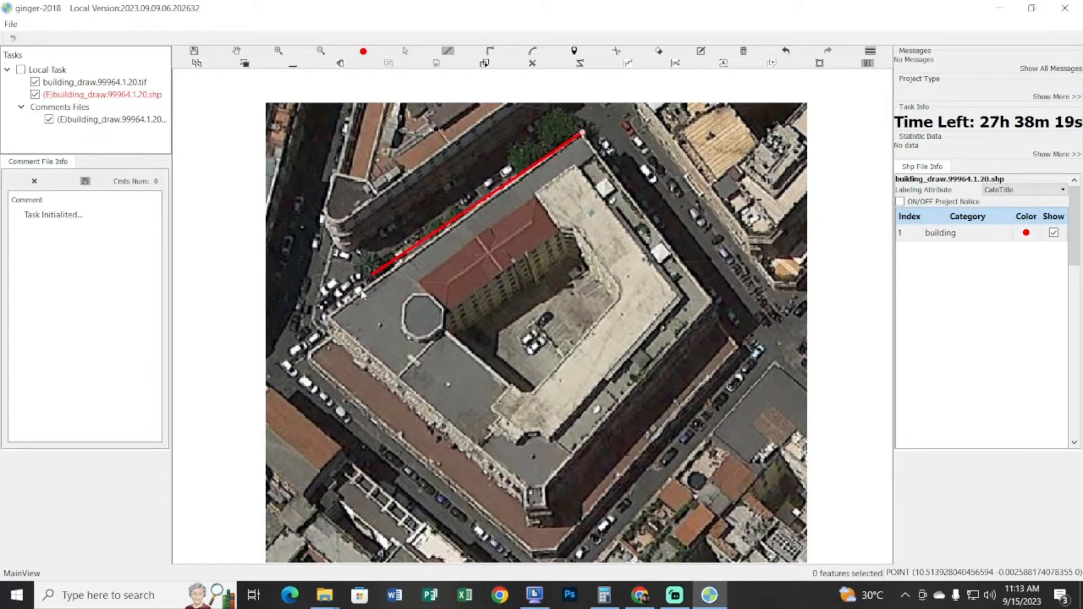
left_click(581, 134)
left_click(331, 318)
left_click(526, 487)
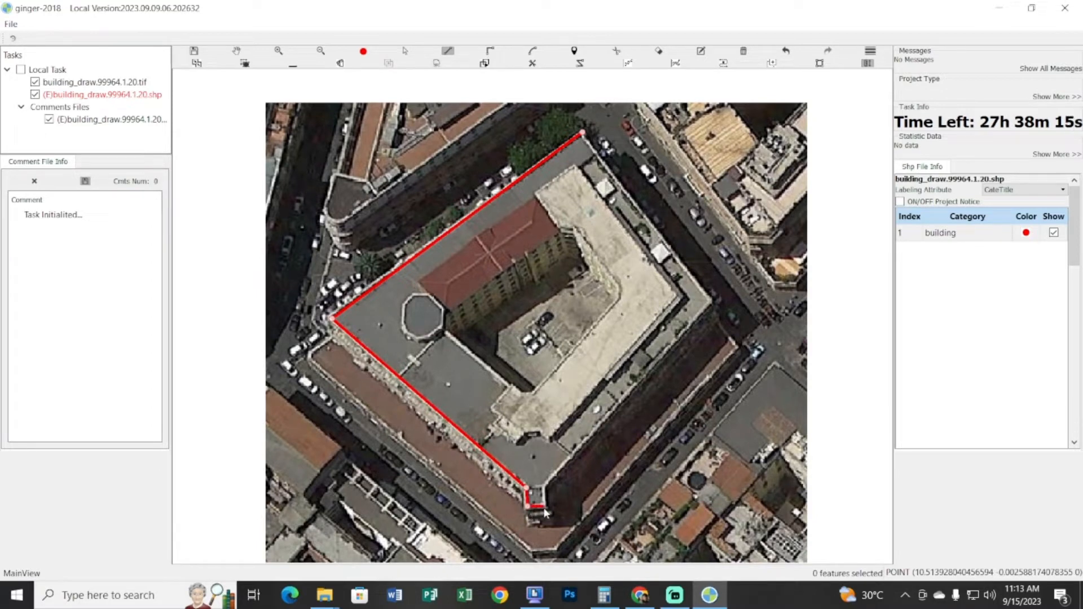
left_click(546, 505)
left_click(546, 486)
left_click(711, 302)
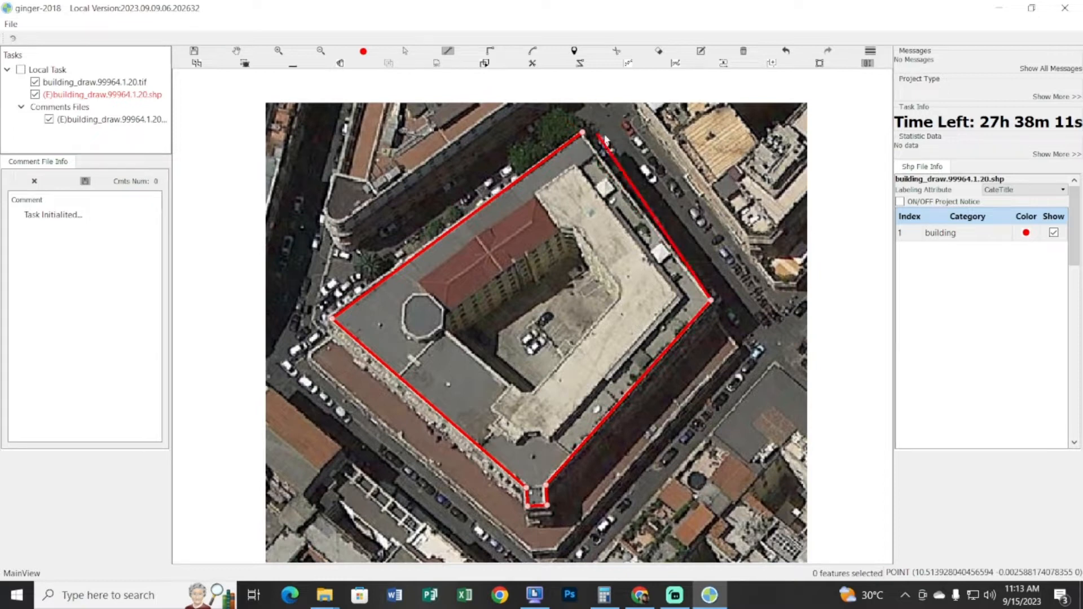
right_click(741, 237)
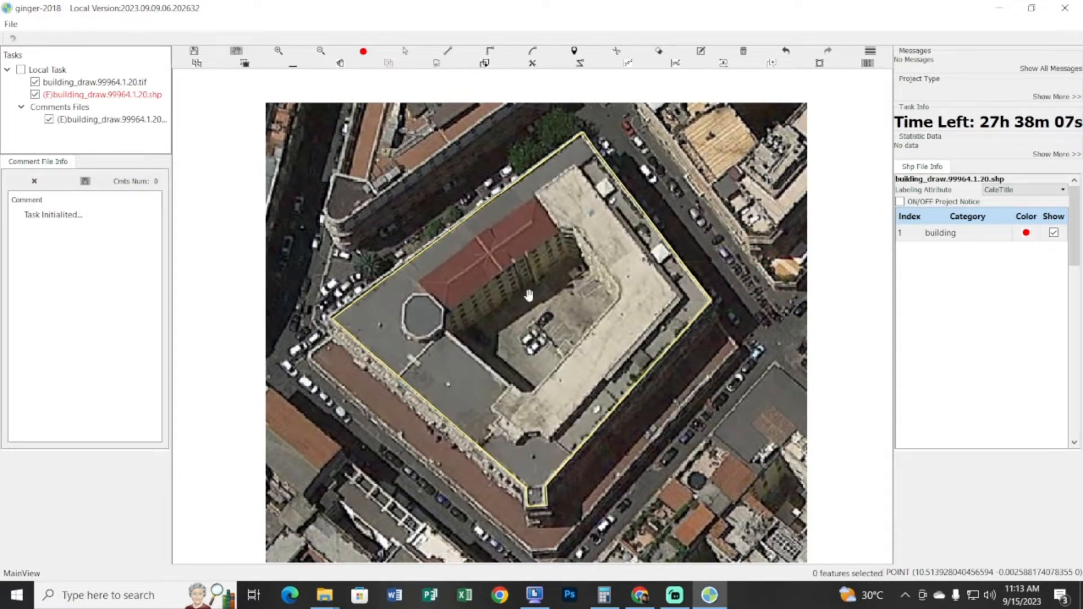
left_click_drag(529, 305, 627, 279)
scroll(628, 282, "up", 1)
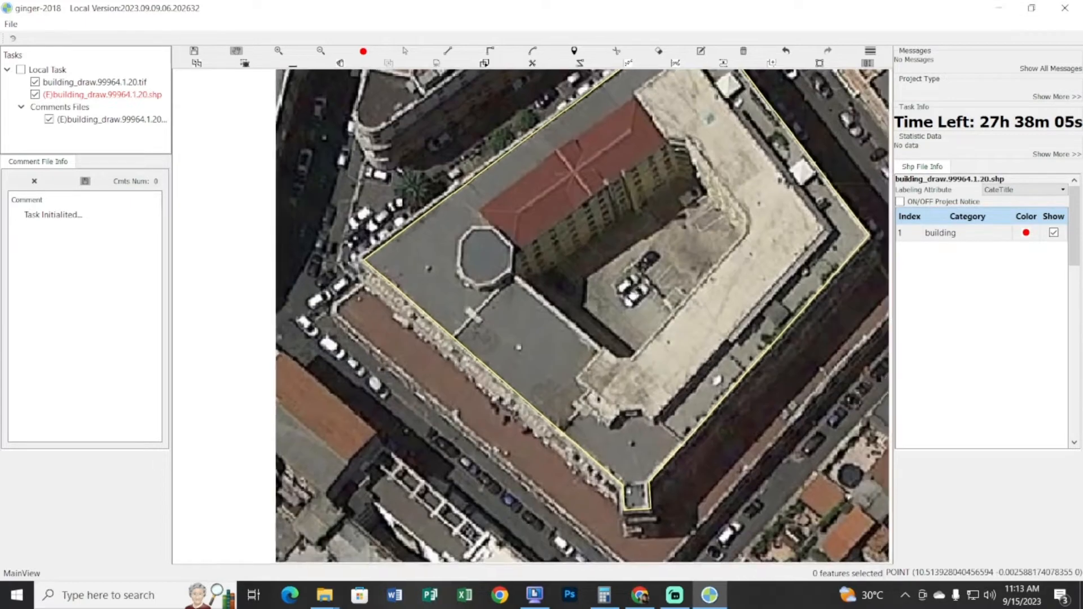
left_click_drag(670, 176, 646, 211)
left_click_drag(606, 499, 615, 384)
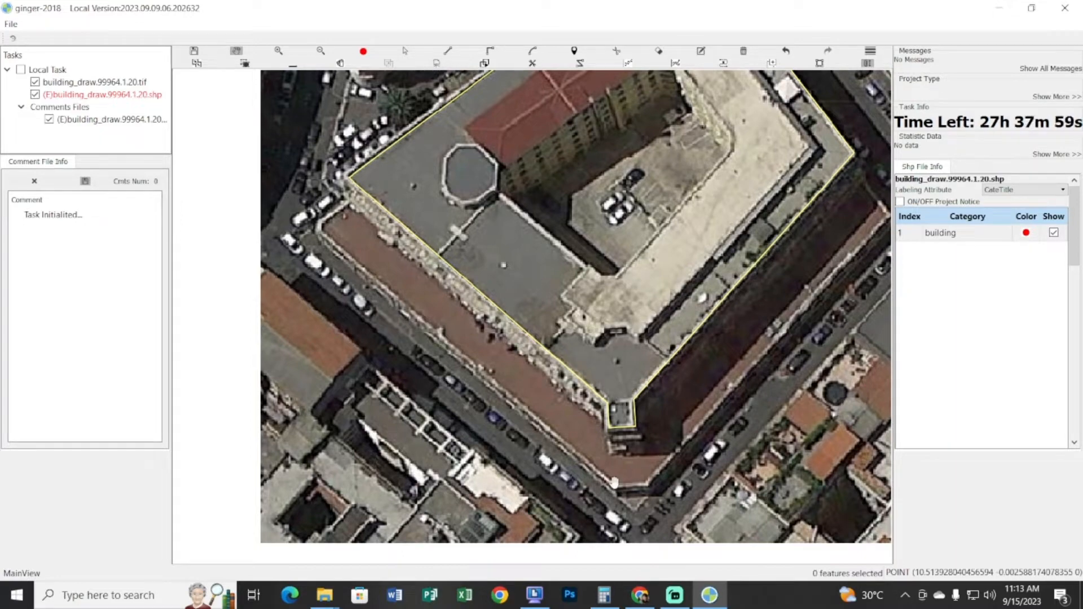
scroll(745, 300, "up", 5)
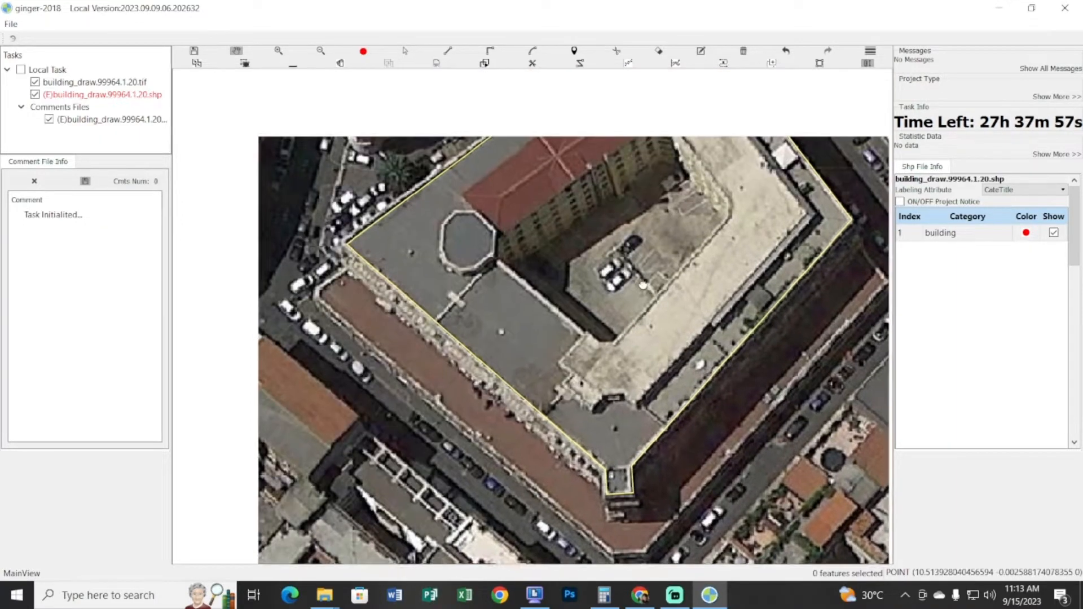
Select the courtyard building shape and switch its fill on and off to compare it with the roof
key("Escape")
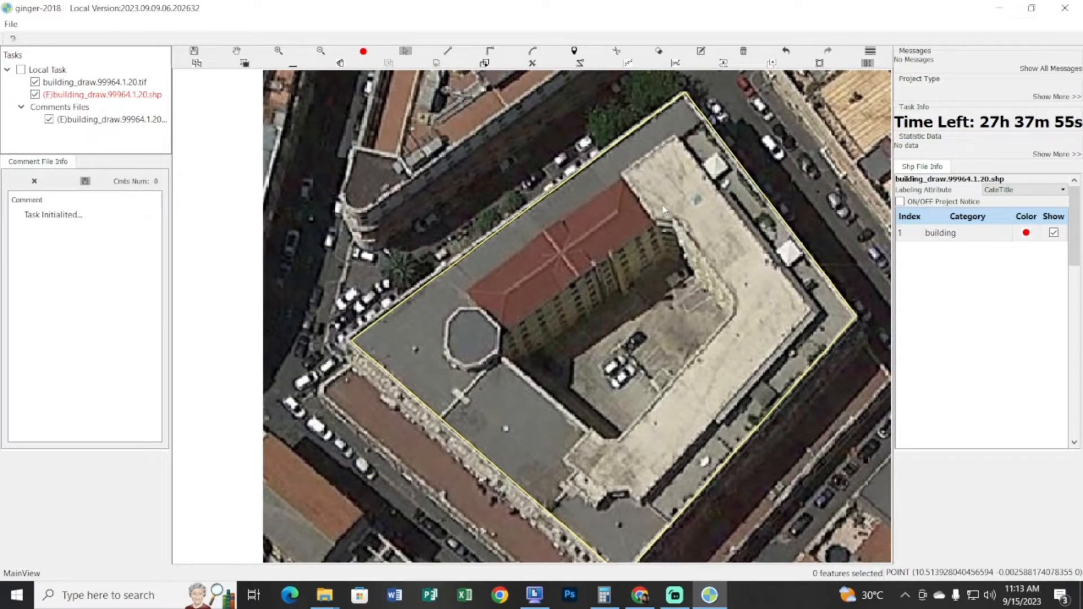
left_click(663, 210)
key("space")
left_click_drag(575, 321, 524, 356)
key("f")
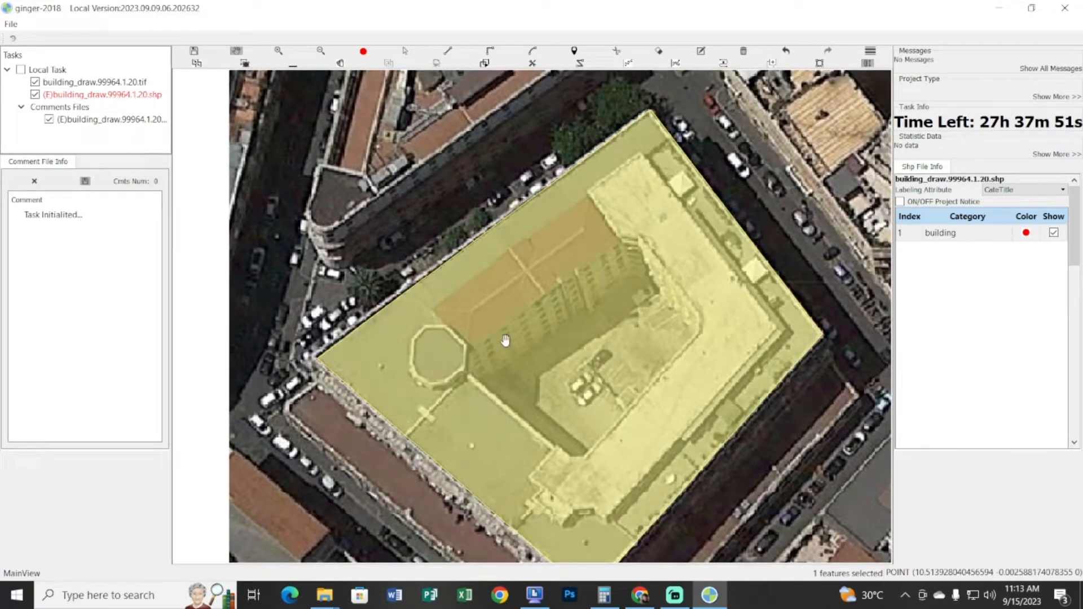
key("f")
left_click_drag(521, 362, 570, 350)
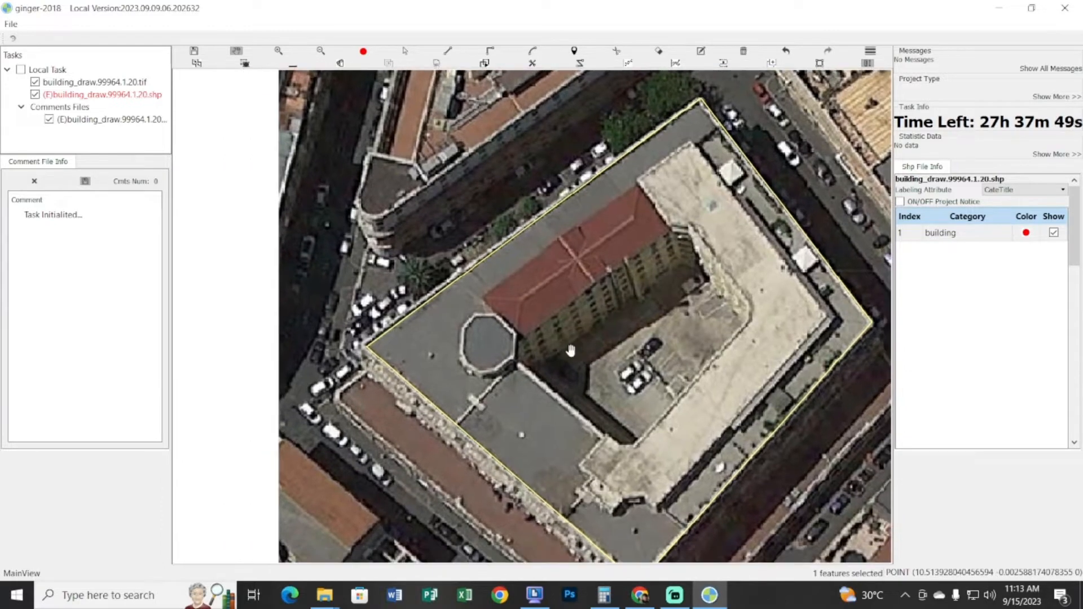
key("f")
key("f")
key("f")
key("f")
key("f")
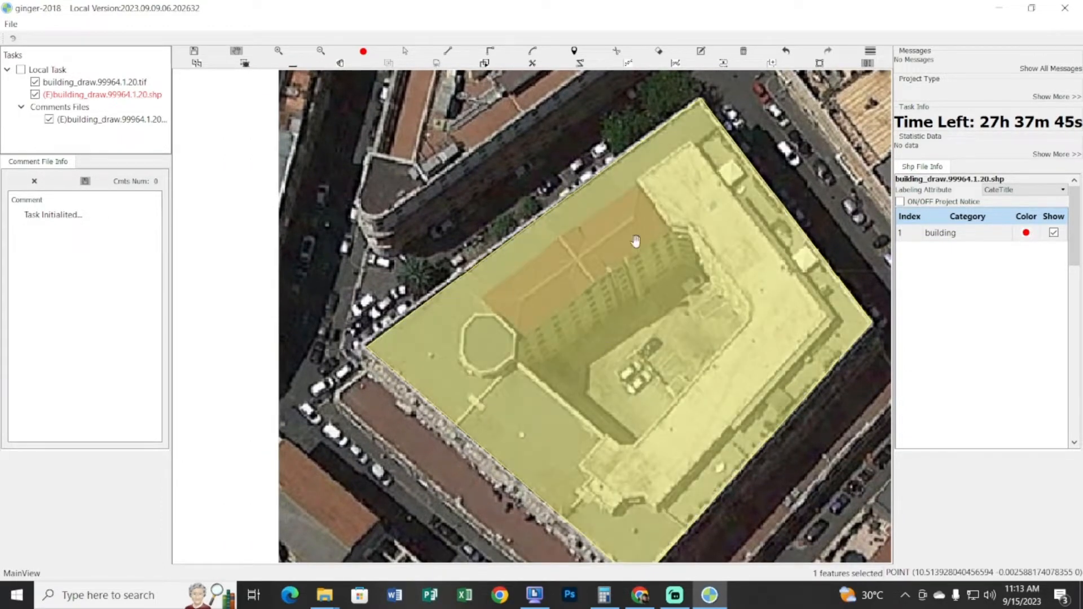
left_click_drag(650, 374, 675, 404)
left_click_drag(644, 368, 602, 346)
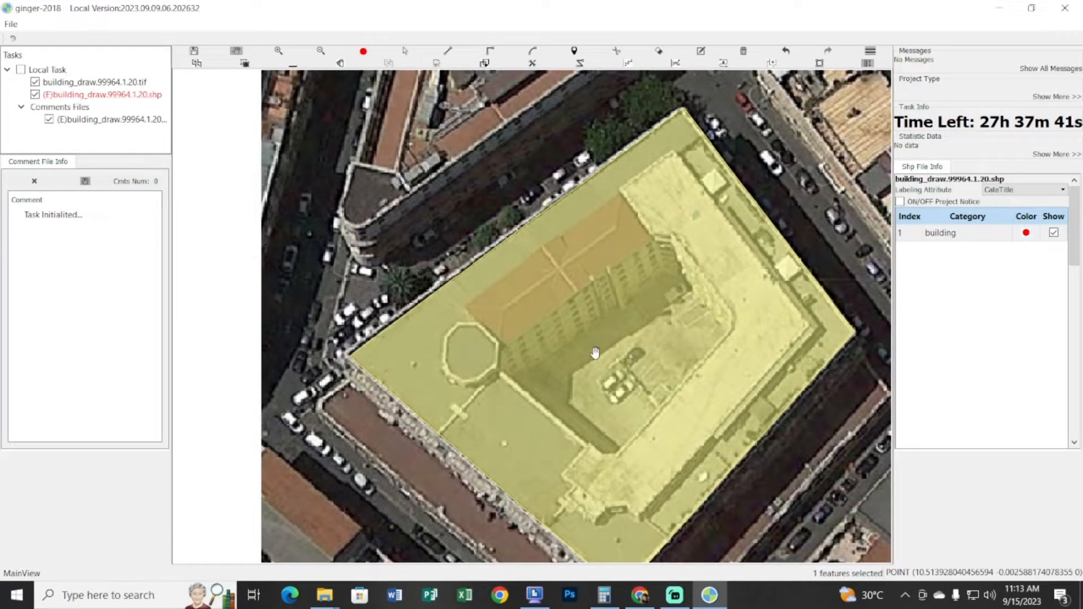
key("space")
key("space")
key("space")
key("space")
key("space")
key("space")
left_click_drag(528, 359, 500, 391)
Erase the inner courtyard from the building shape, following its roof edge from the octagonal tower around and back
left_click(661, 54)
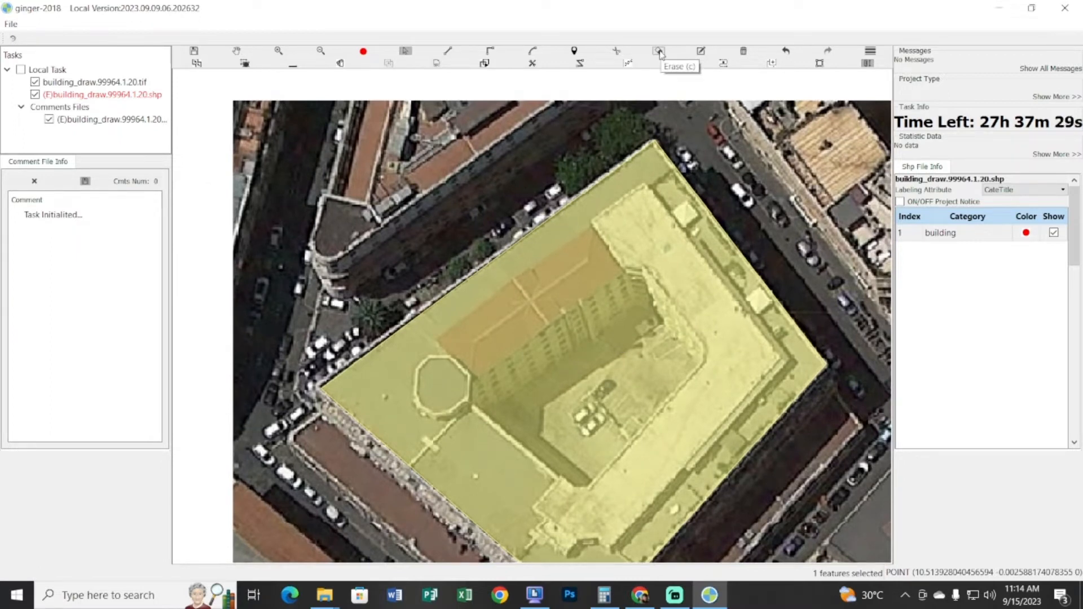
left_click(661, 53)
left_click(471, 379)
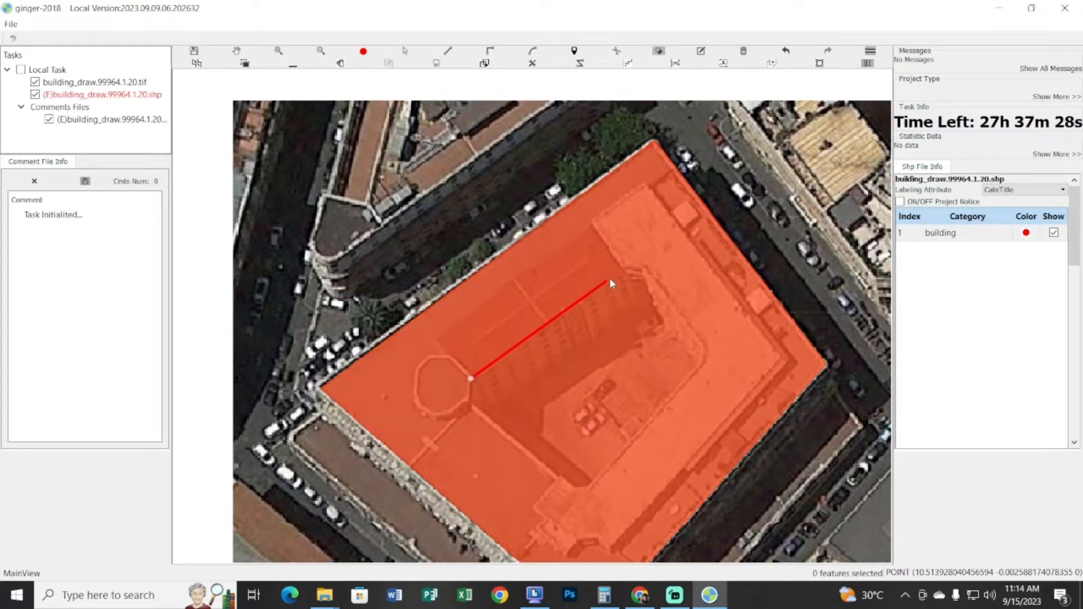
left_click(642, 270)
left_click(705, 344)
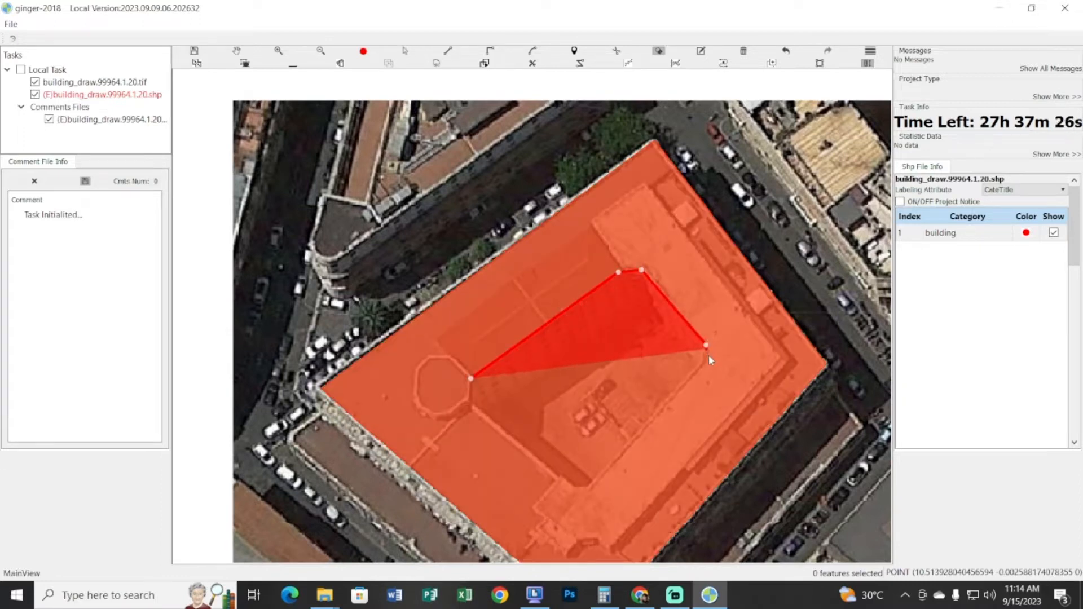
double_click(707, 359)
left_click(590, 489)
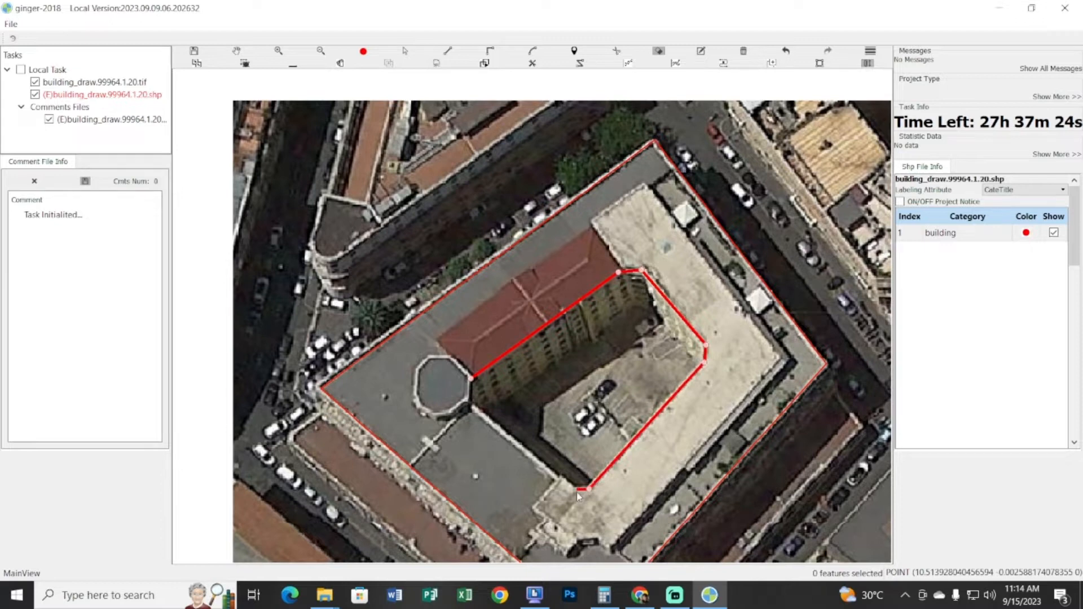
left_click(570, 489)
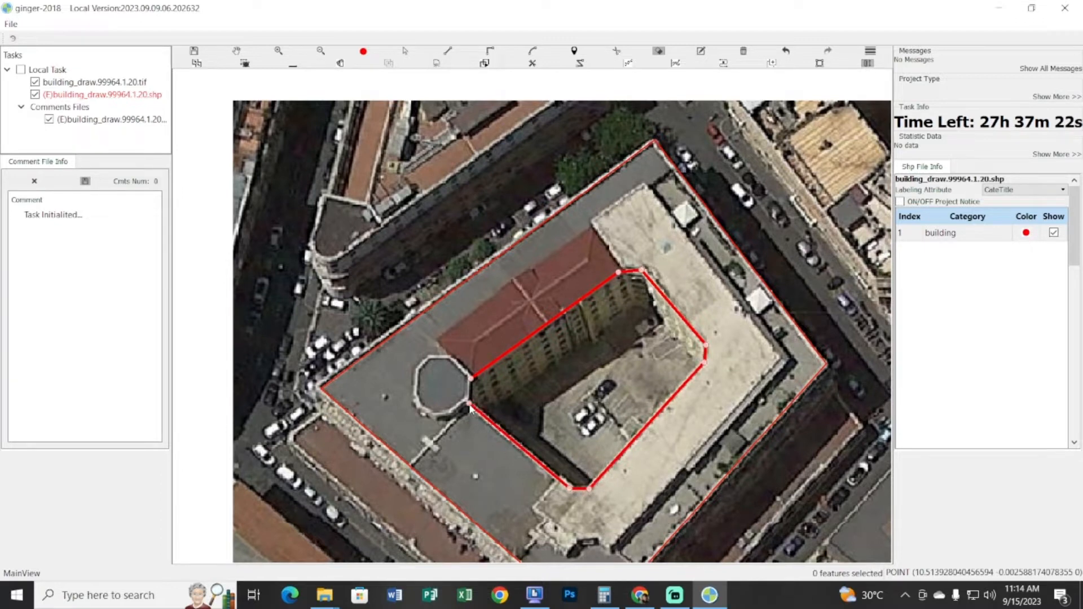
double_click(470, 403)
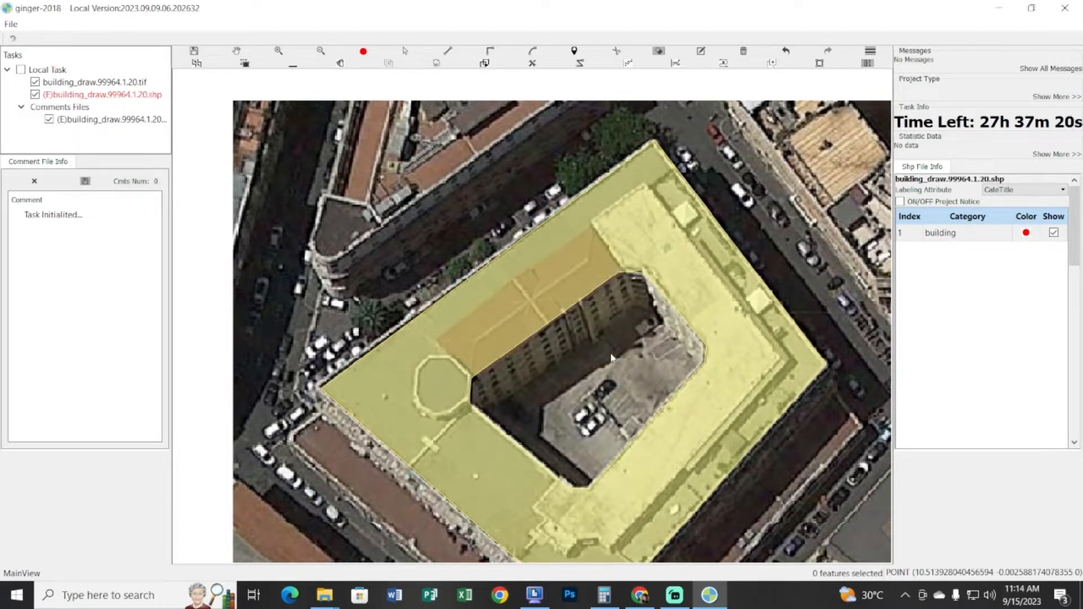
Undo the courtyard cutout
key("space")
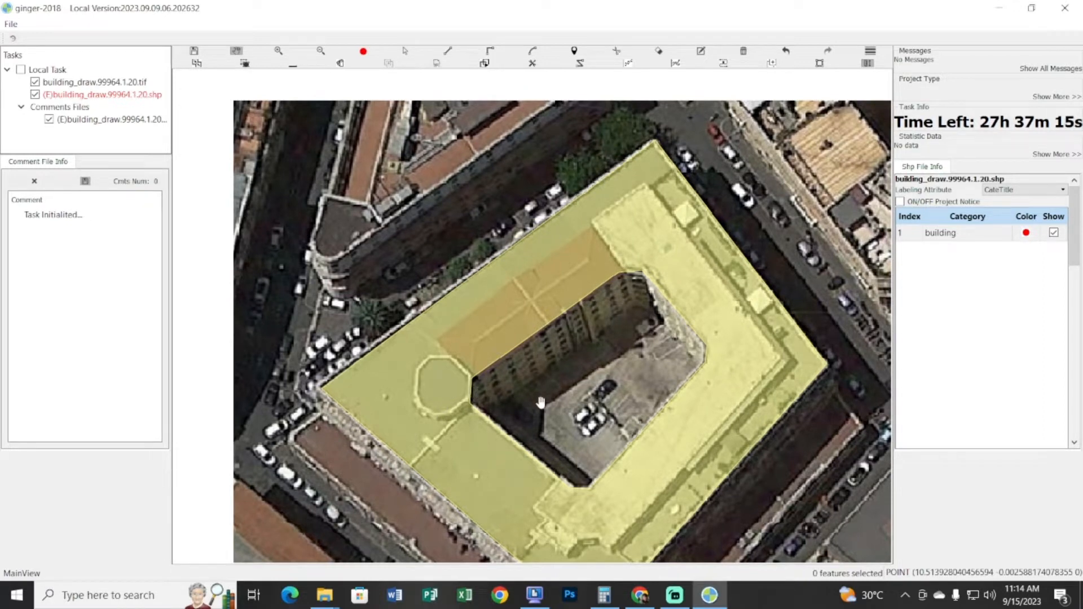
key("ctrl+z")
left_click_drag(549, 405, 528, 409)
Reselect the whole building shape and erase its inner courtyard again, outlining the inner roof edge from the octagonal tower
key("s")
left_click(583, 381)
key("space")
key("h")
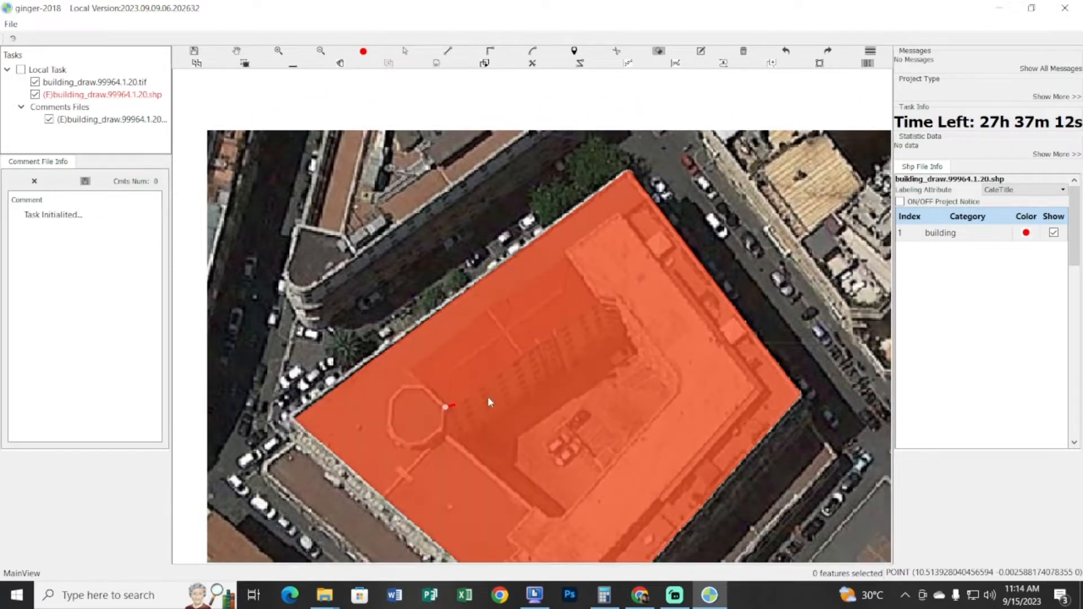
left_click(598, 299)
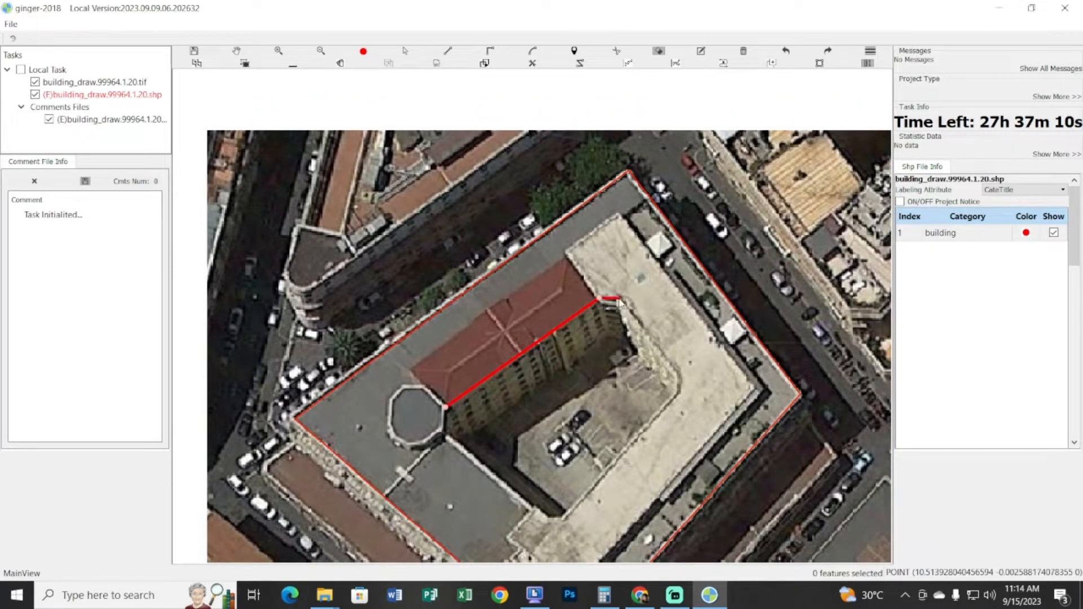
left_click(618, 298)
left_click(675, 368)
left_click(677, 392)
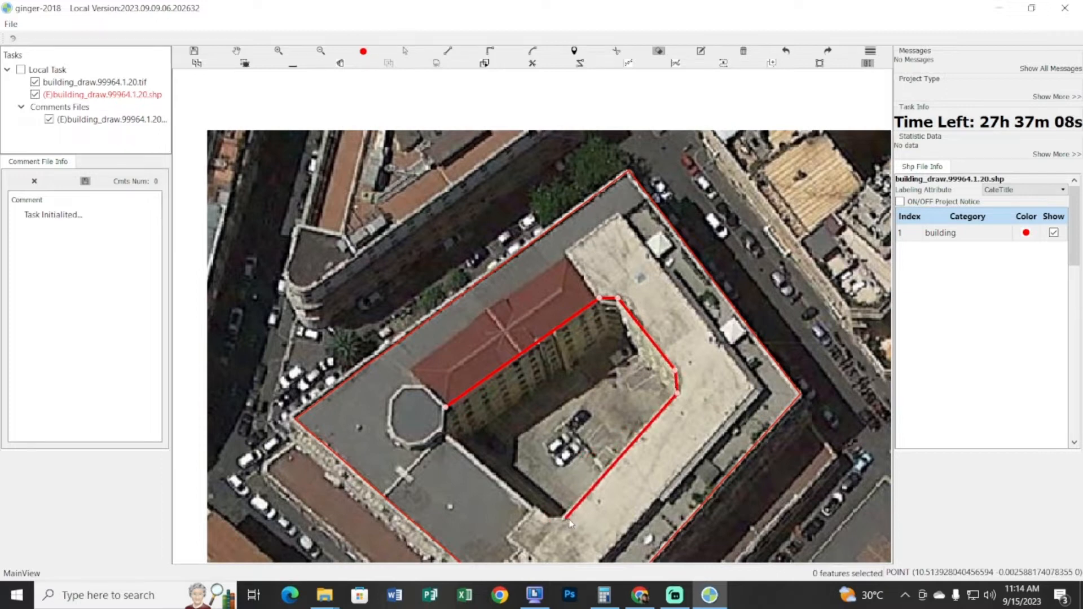
left_click(543, 516)
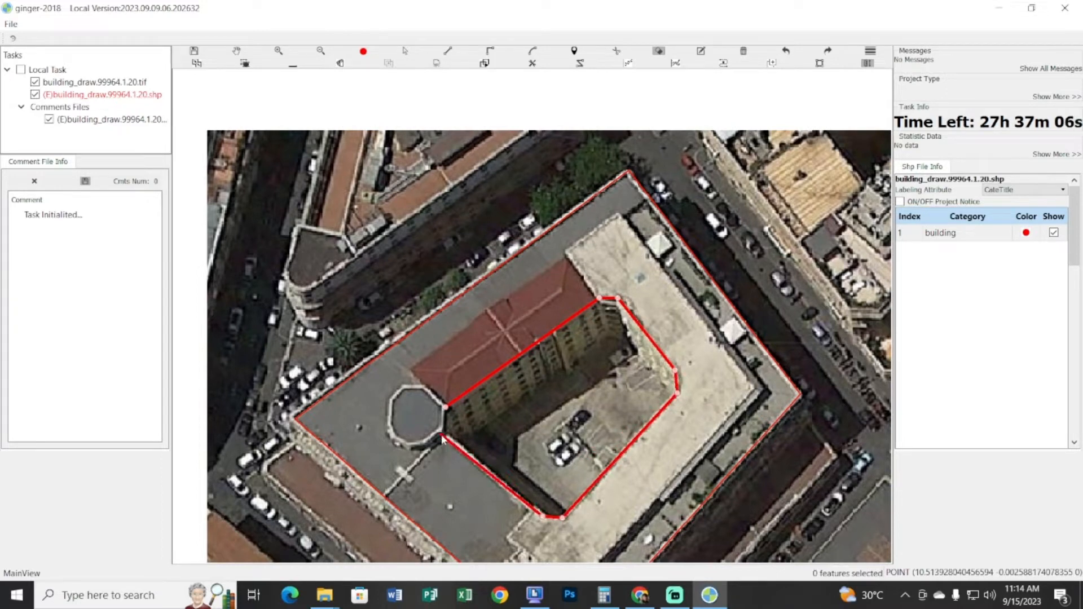
left_click(442, 433)
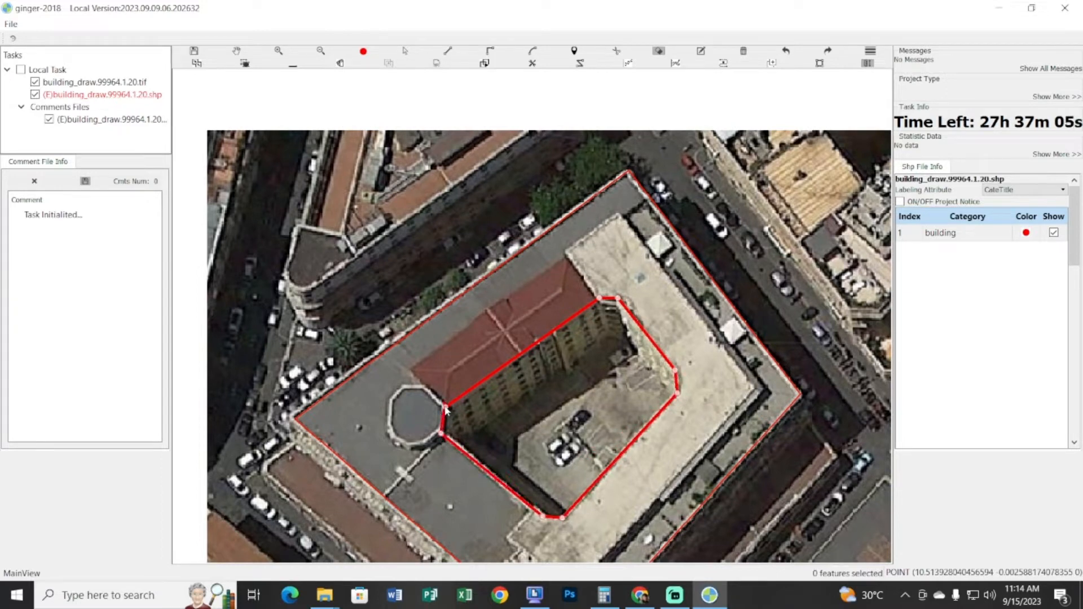
right_click(456, 432)
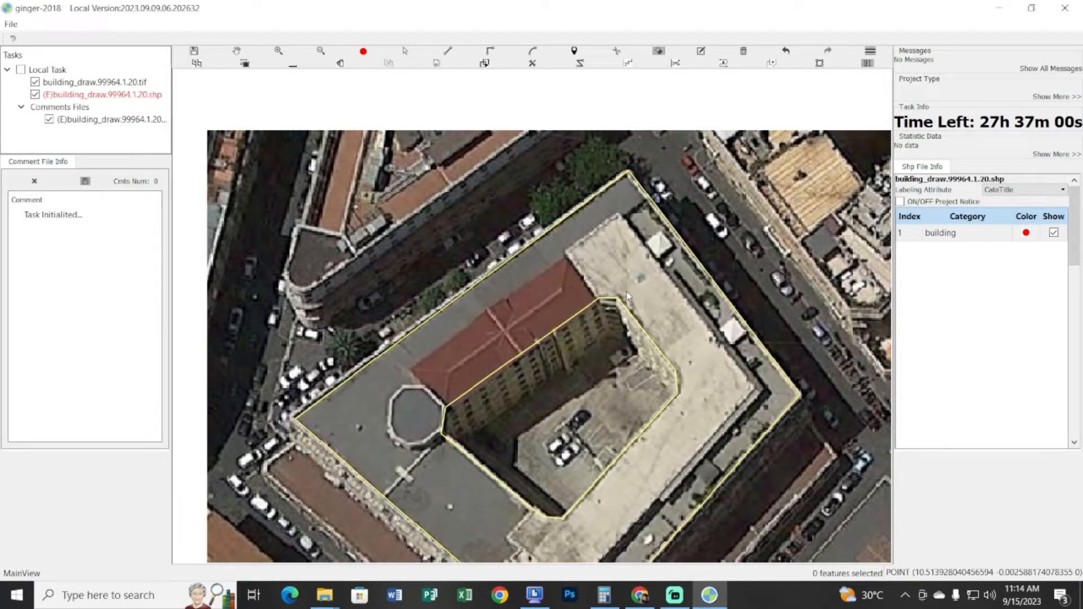
Draw the building vector from the courtyard's north roof corner down the wall edge to the ground
scroll(628, 295, "up", 1)
left_click(617, 272)
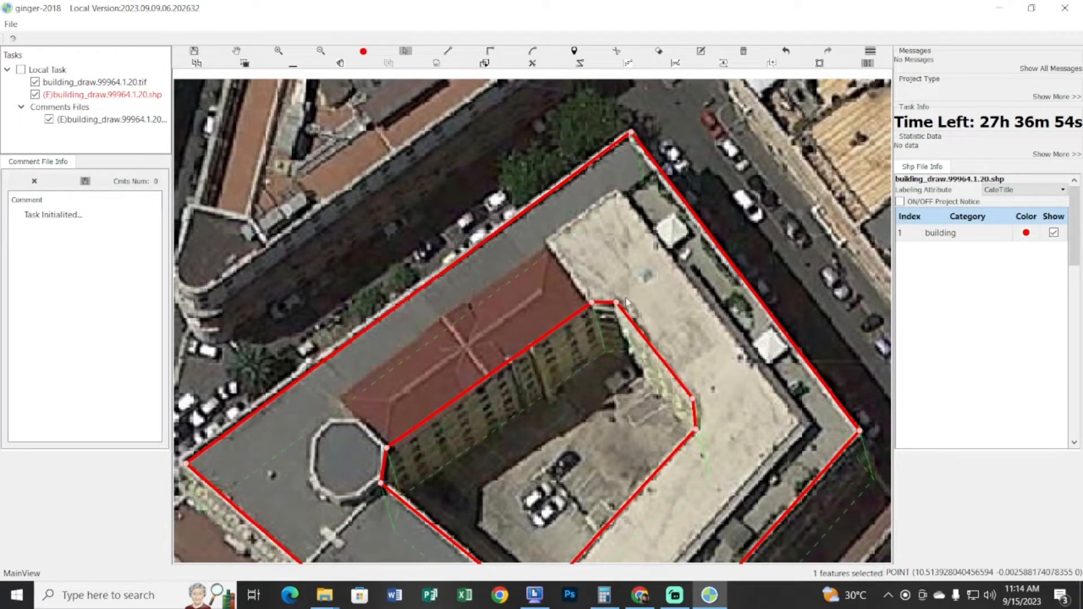
left_click(595, 337)
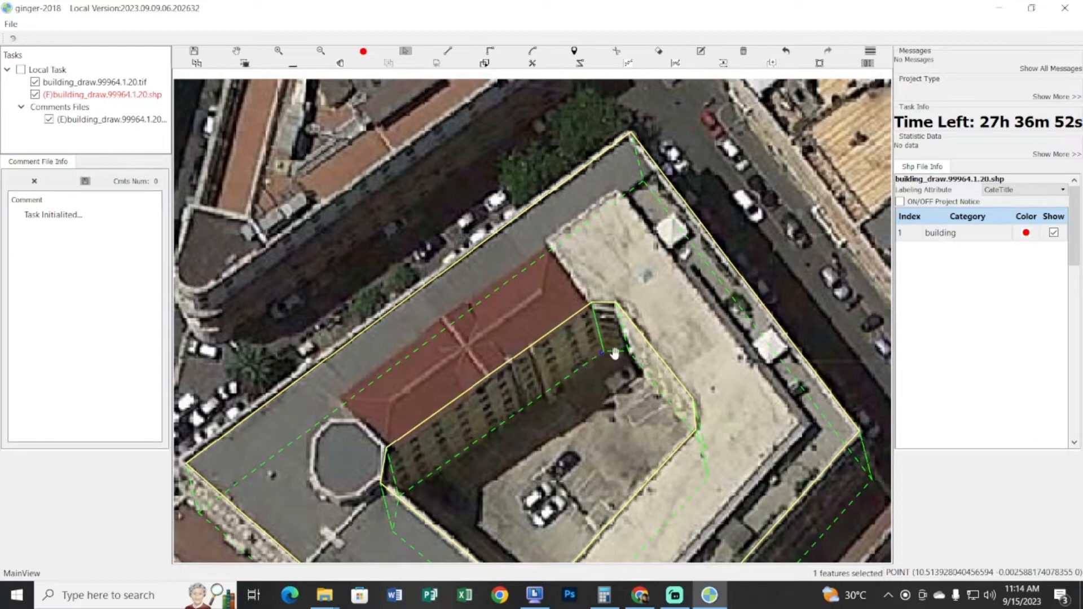
Examine the roof outline and dashed 3D base lines around the courtyard and whole block, comparing them with the bare image
key("space")
key("space")
left_click_drag(579, 421, 586, 388)
key("space")
key("space")
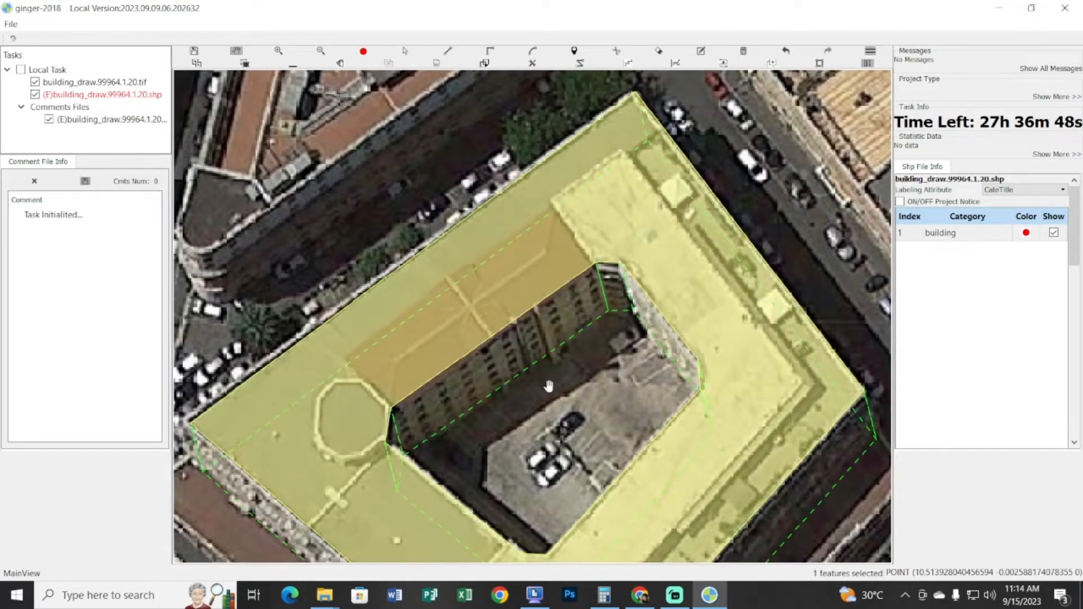
key("space")
scroll(553, 387, "down", 2)
key("space")
left_click_drag(551, 389, 578, 305)
key("space")
key("space")
key("space")
scroll(620, 334, "up", 5)
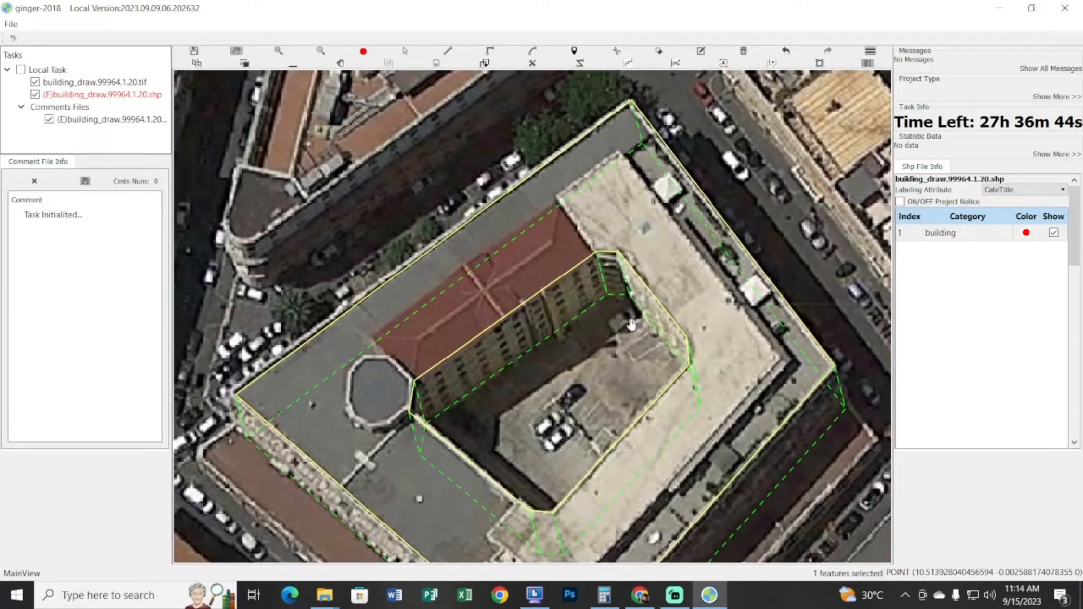
key("space")
key("space")
scroll(649, 353, "down", 4)
key("space")
key("space")
key("space")
key("space")
key("space")
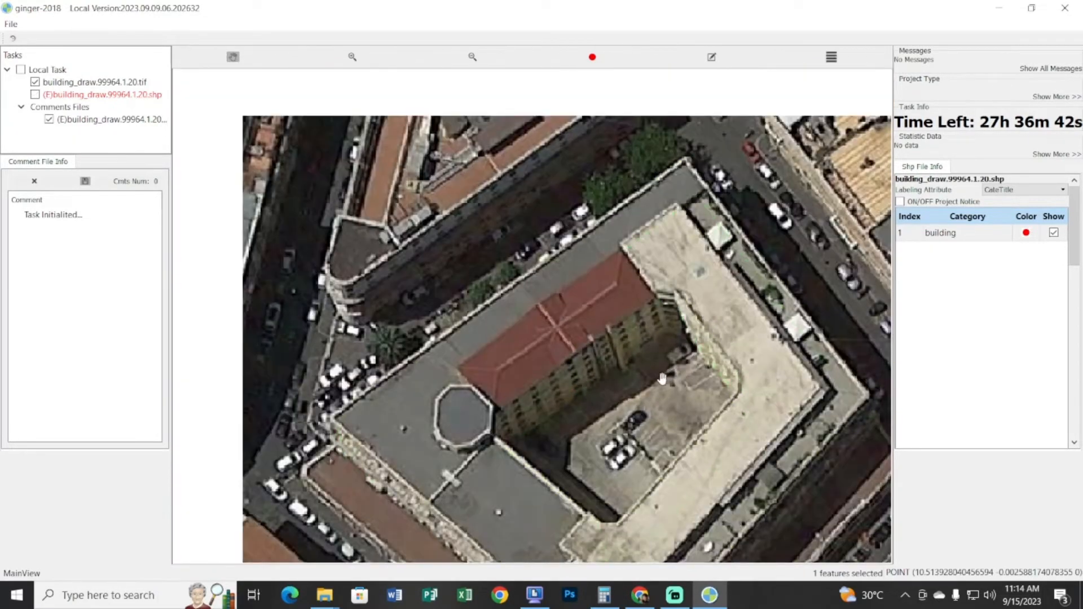
key("space")
scroll(662, 381, "up", 3)
key("space")
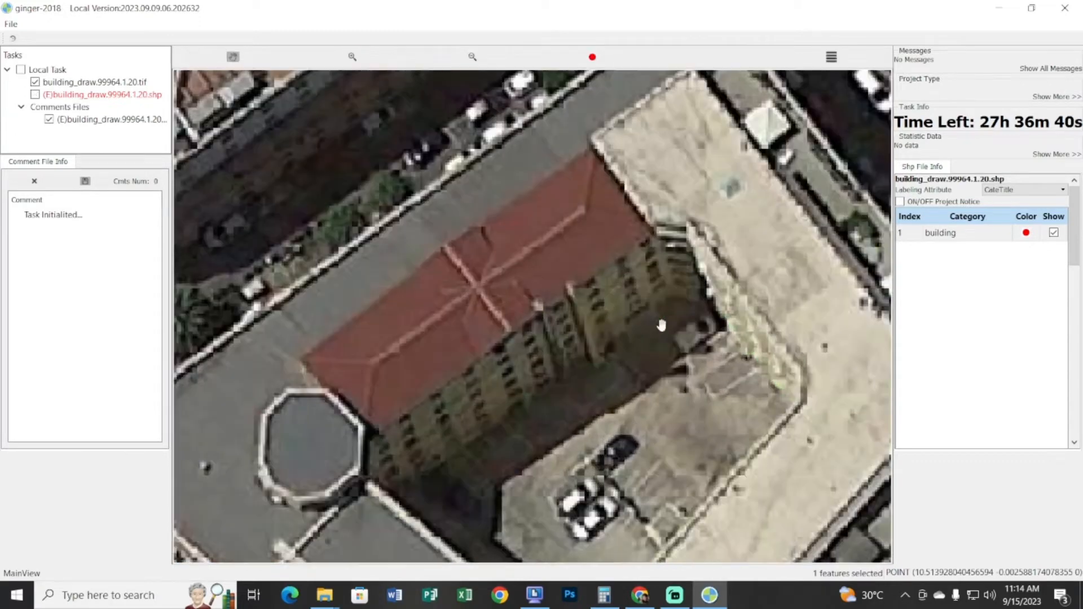
key("space")
left_click_drag(547, 470, 674, 310)
scroll(674, 310, "down", 2)
left_click_drag(582, 410, 626, 333)
scroll(626, 334, "down", 2)
left_click_drag(693, 290, 688, 294)
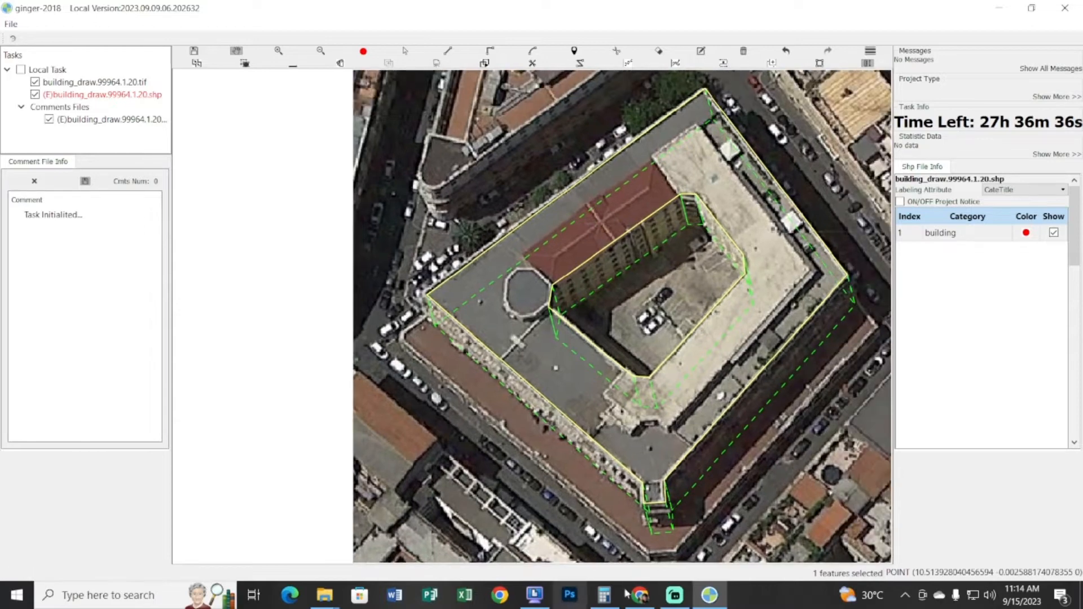
Review the guide's drawing tool shortcuts in Chrome and return to the block's west corner in ginger-2018
left_click(648, 602)
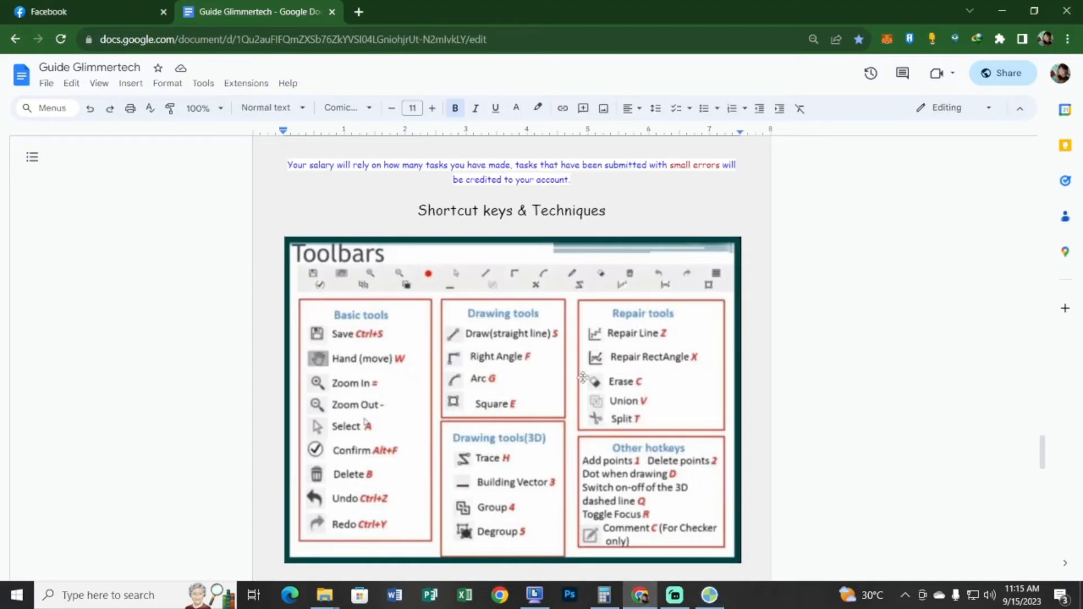
left_click(709, 596)
scroll(610, 353, "up", 4)
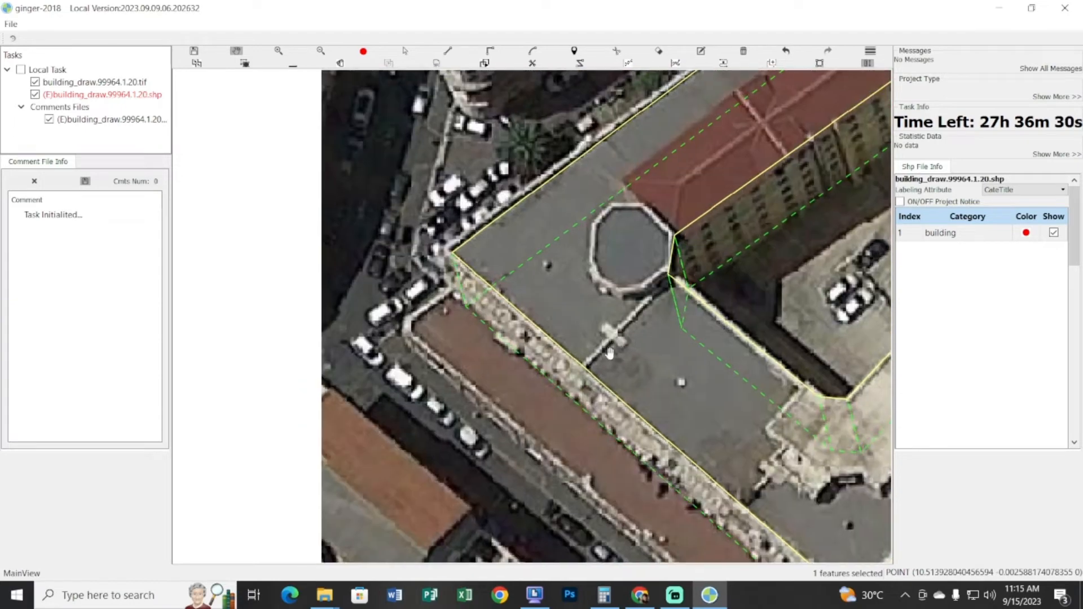
left_click_drag(609, 353, 572, 341)
key("r")
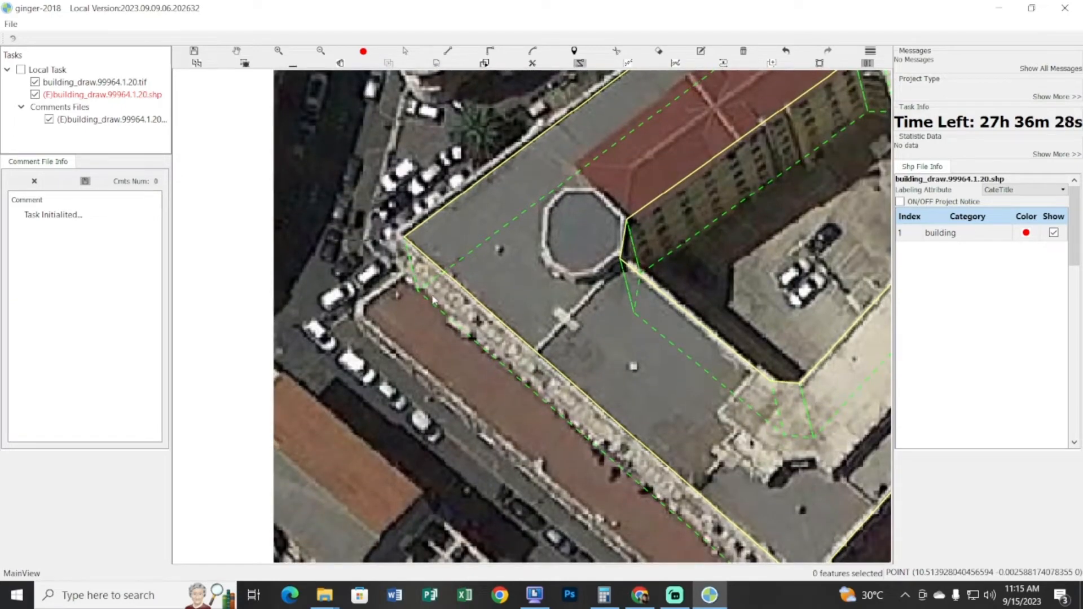
left_click(413, 274)
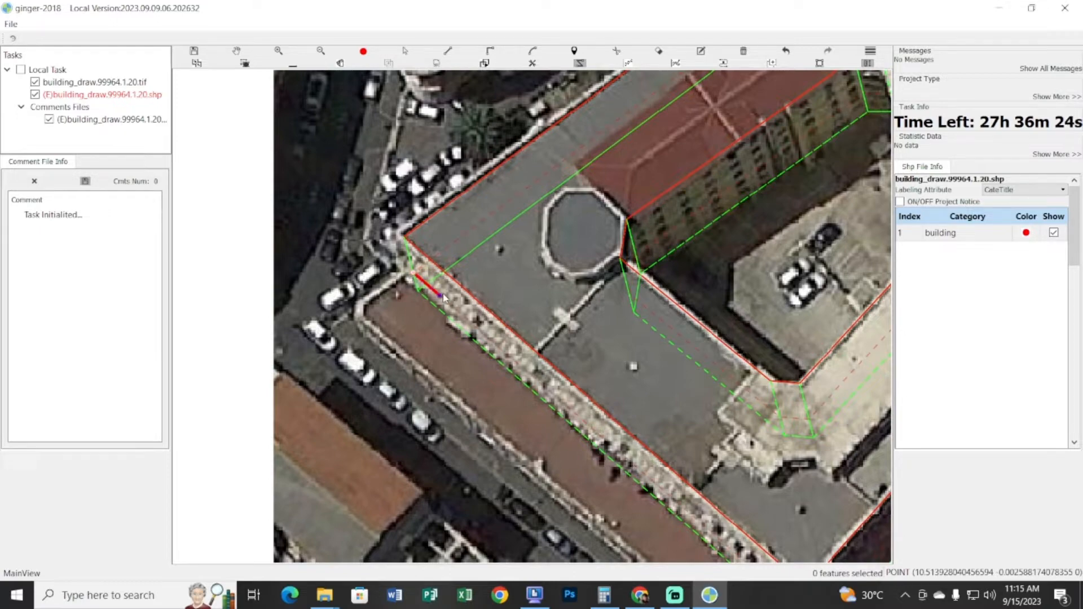
left_click_drag(846, 287, 330, 282)
scroll(361, 296, "down", 1)
left_click_drag(335, 390, 392, 370)
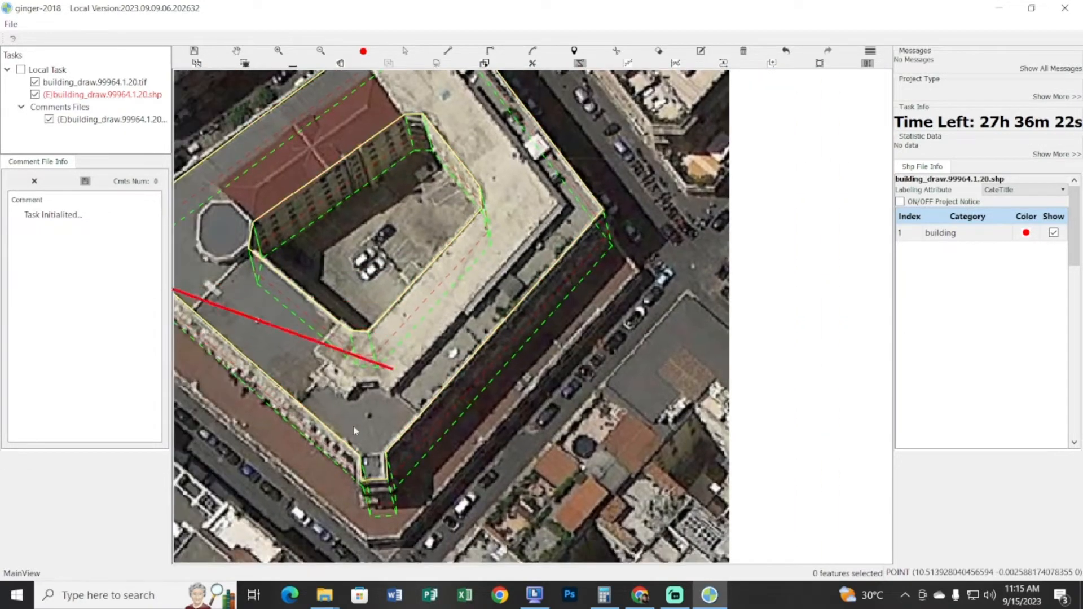
left_click(609, 238)
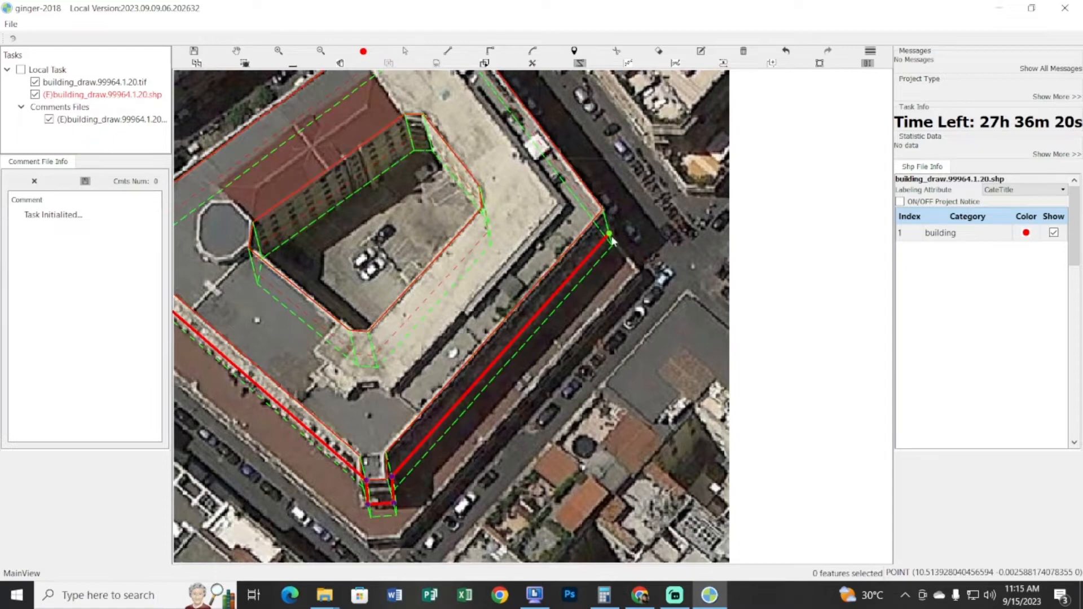
left_click_drag(276, 293, 458, 295)
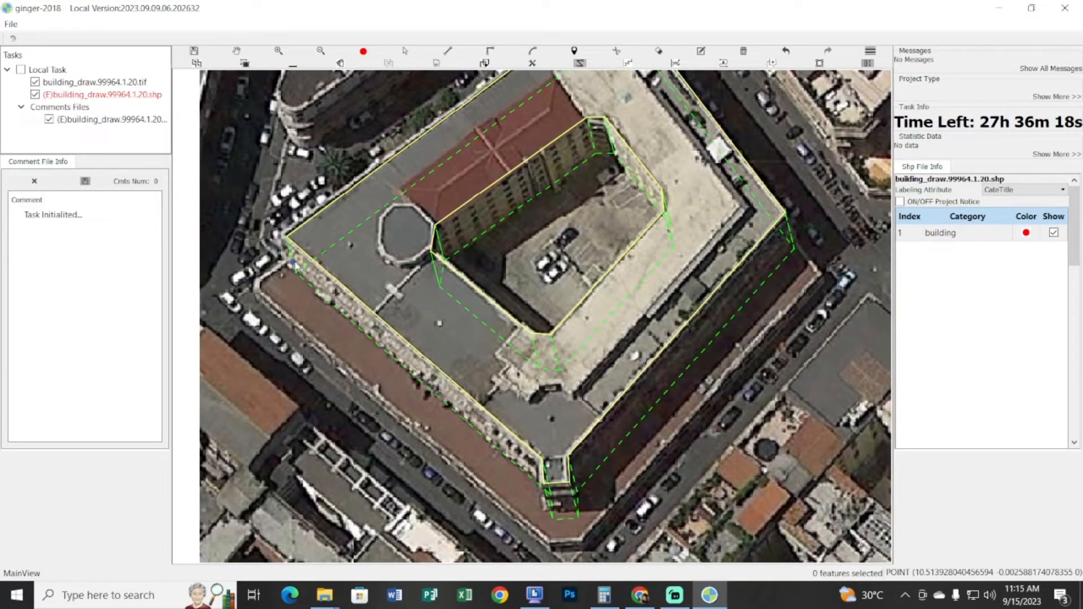
Trace the main building's wall line from its west corner around the south turret to the east corner
left_click(294, 263)
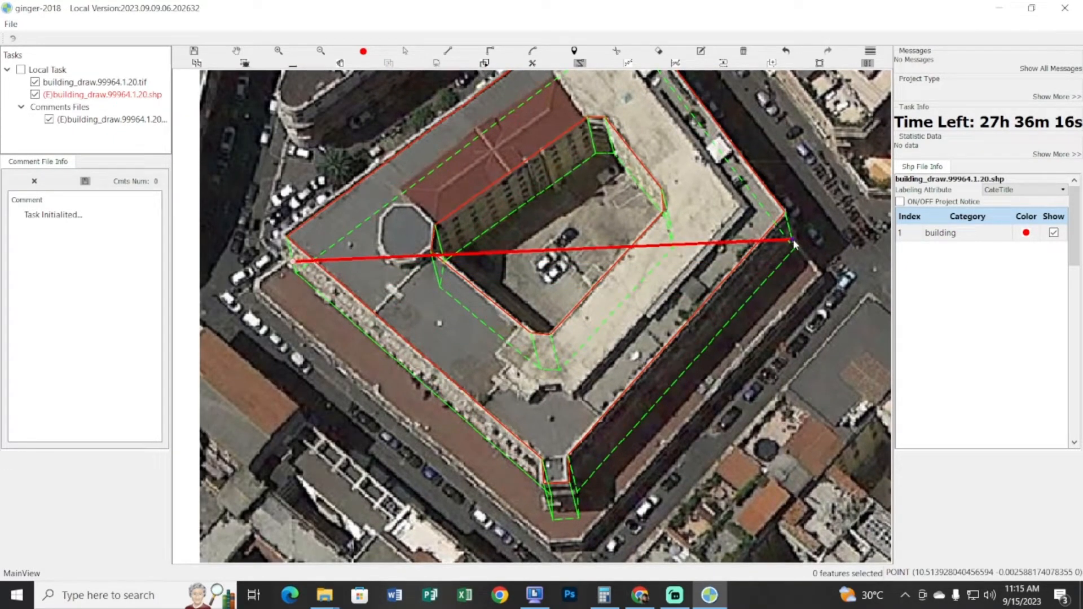
scroll(299, 284, "up", 4)
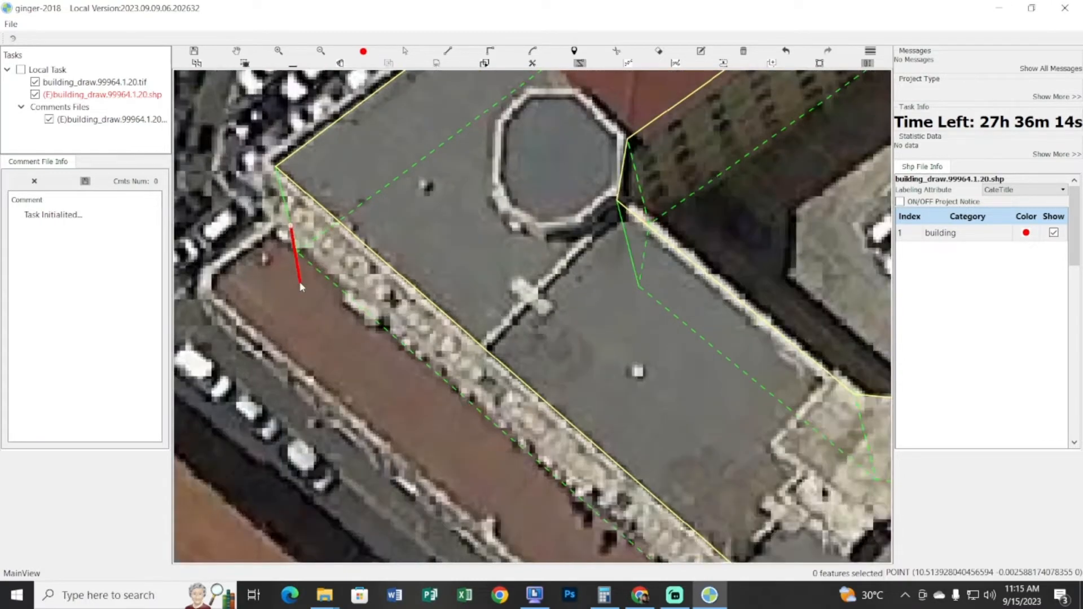
scroll(299, 282, "up", 2)
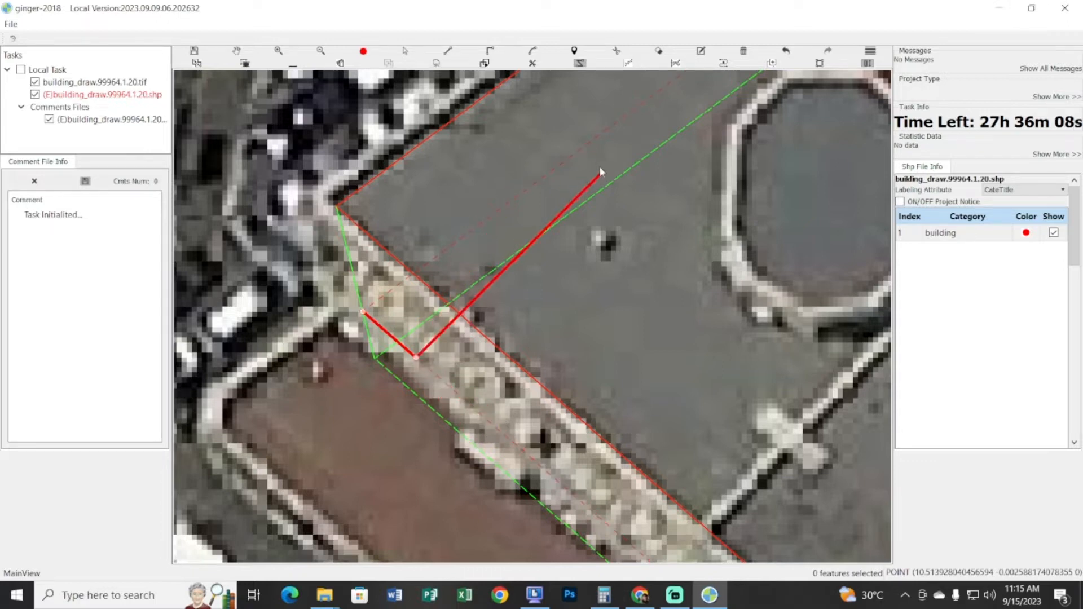
left_click_drag(480, 454, 299, 185)
left_click_drag(532, 431, 229, 275)
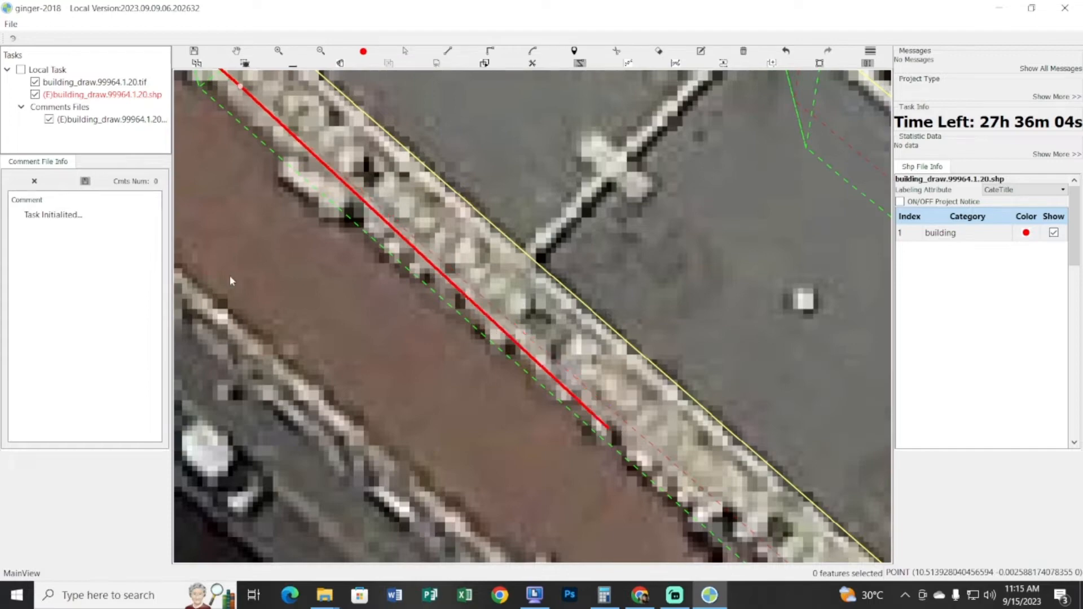
scroll(377, 359, "down", 2)
scroll(384, 389, "down", 2)
mouse_move(386, 389)
left_mouse_down()
mouse_move(288, 374)
mouse_move(270, 383)
left_mouse_up()
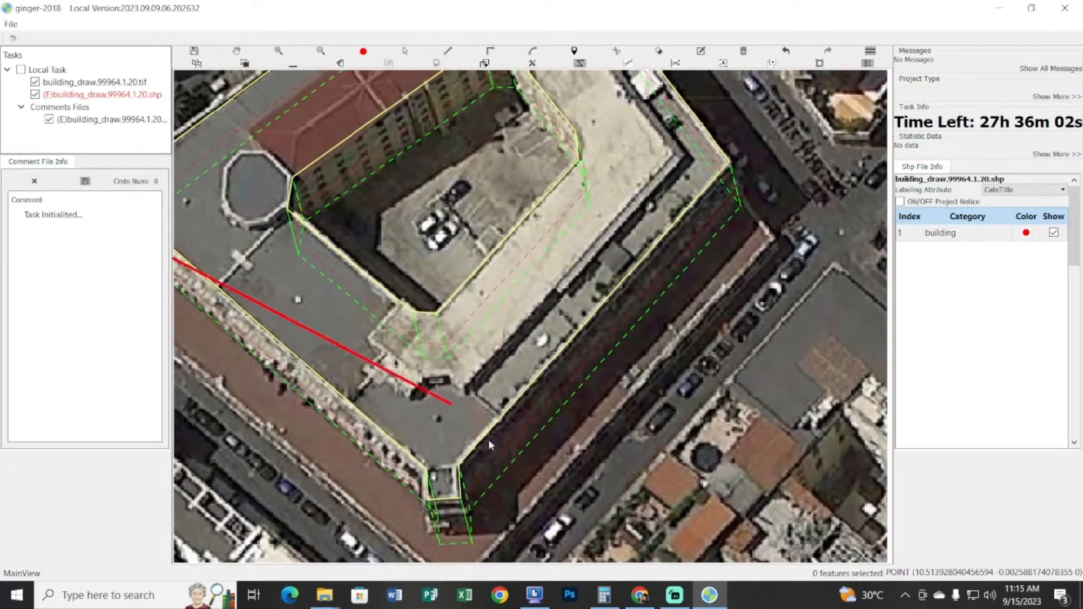
left_click(739, 197)
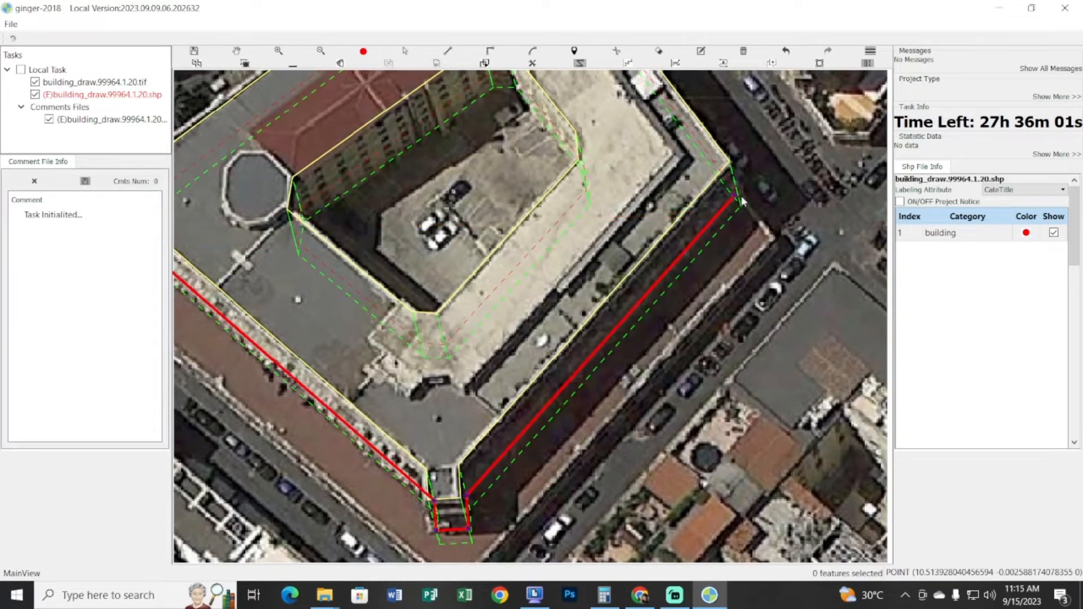
Outline the lower terrace's street edge from the east corner around the south corner to the west corner and close the shape
left_click(774, 239)
left_click_drag(503, 559, 653, 432)
left_click(625, 446)
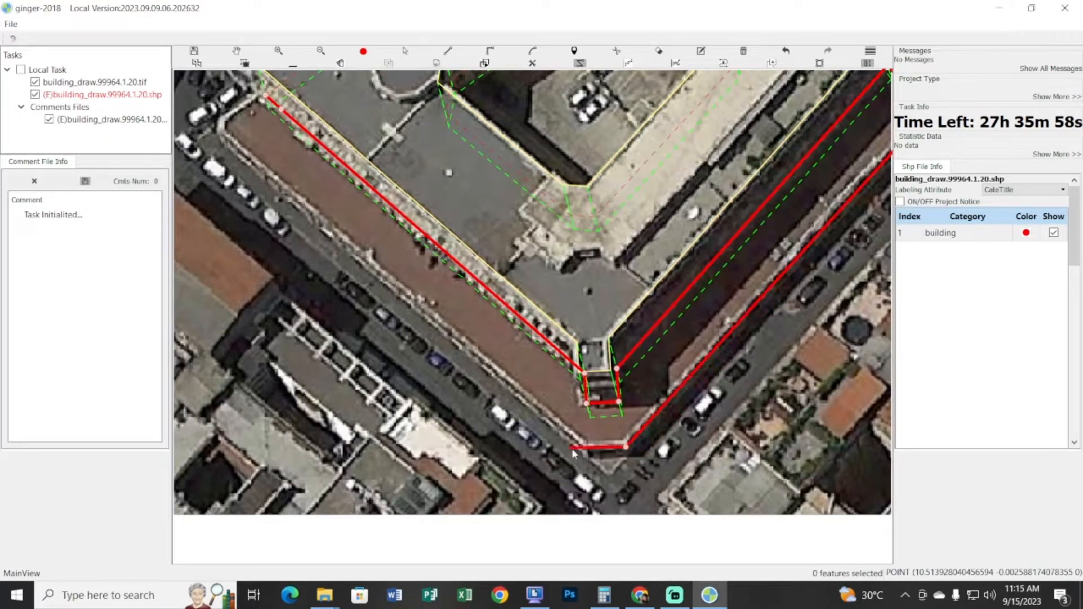
left_click(574, 450)
left_click_drag(238, 155, 410, 344)
left_click(390, 325)
left_click(389, 309)
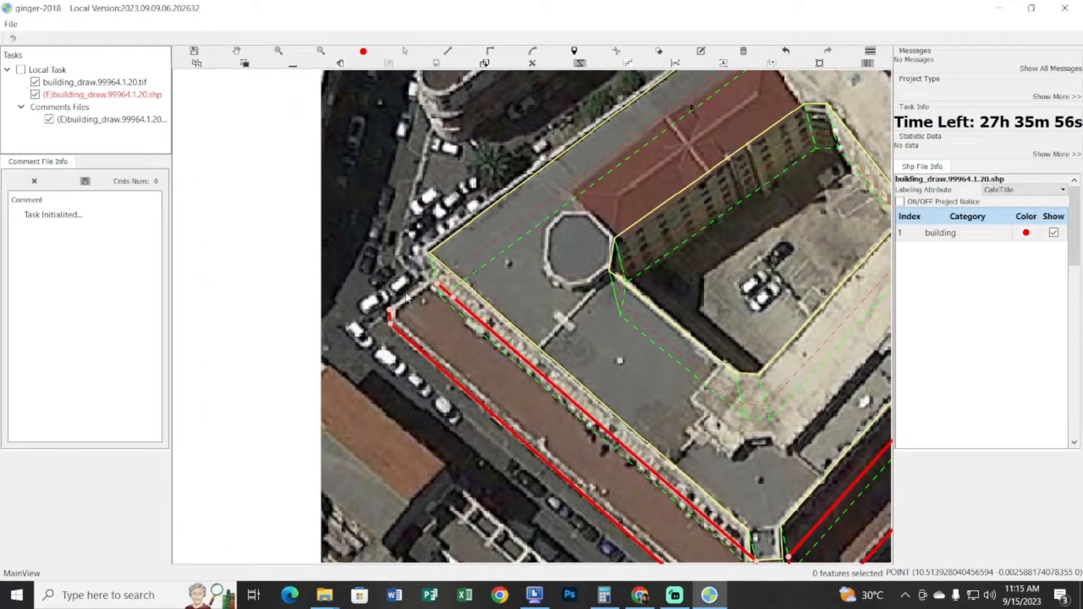
left_click(437, 284)
right_click(437, 285)
Inspect the terrace outline around the block, check the shortcut list in Chrome's Guide Glimmertech document and return to ginger-2018
left_click_drag(873, 527, 657, 323)
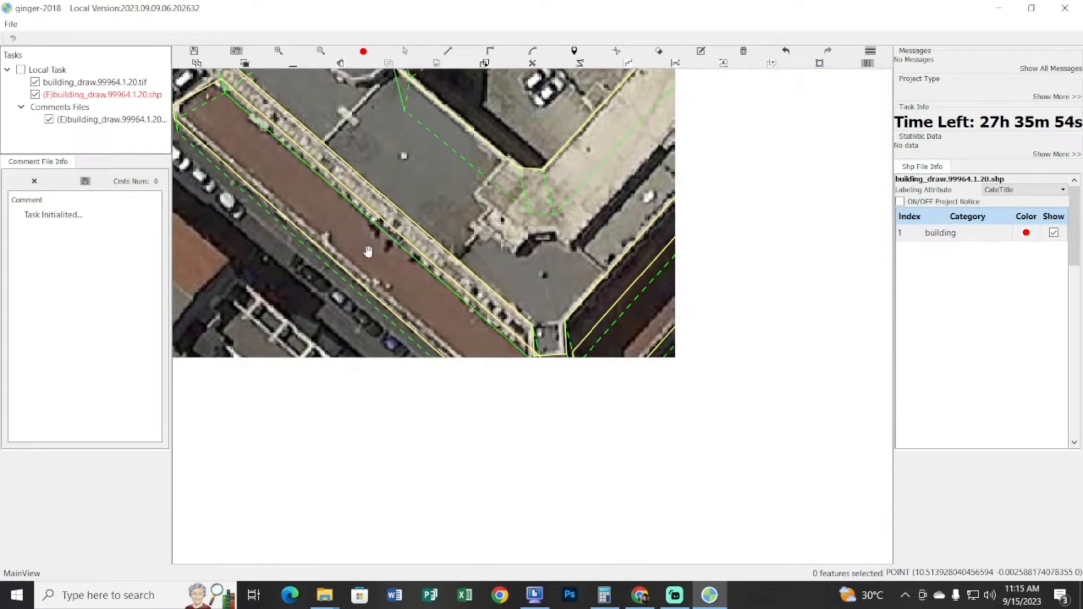
left_click_drag(723, 308, 526, 345)
left_click_drag(676, 263, 670, 401)
left_click_drag(648, 252, 699, 273)
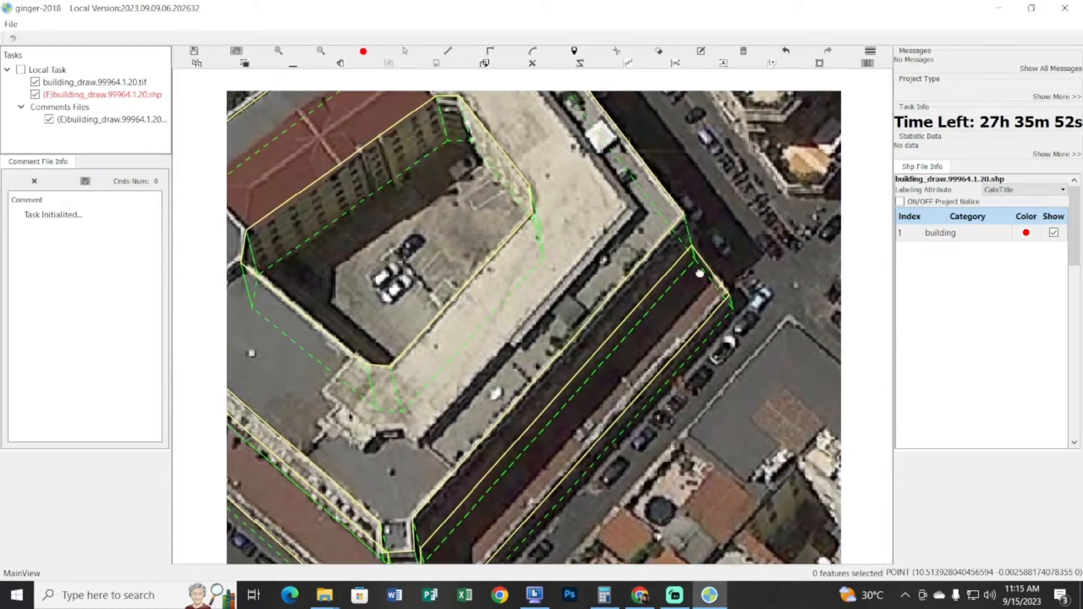
left_click_drag(618, 269, 717, 310)
left_click_drag(518, 304, 592, 336)
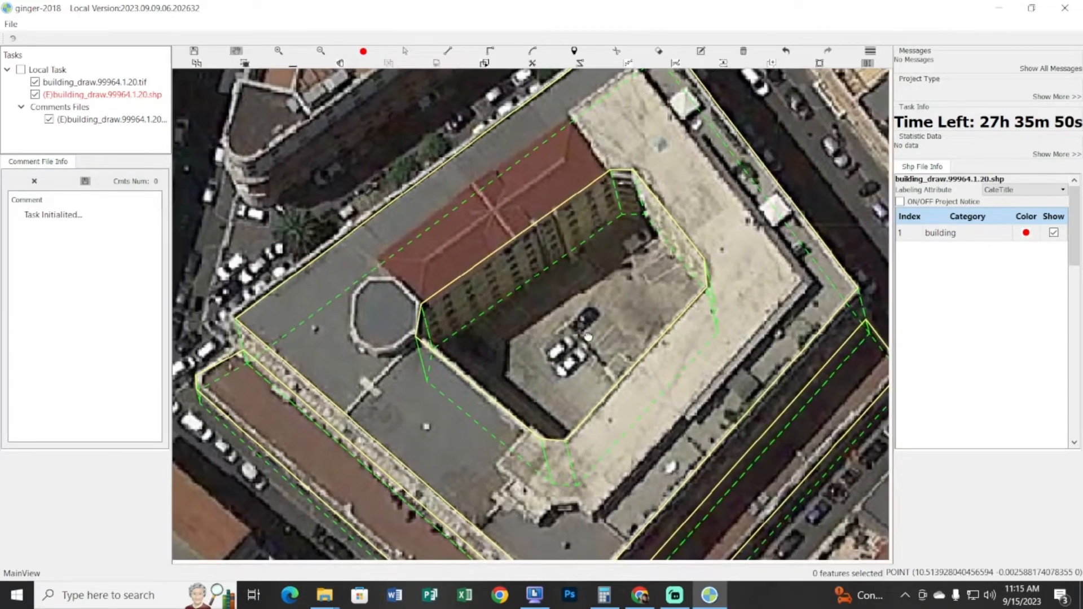
left_click(640, 595)
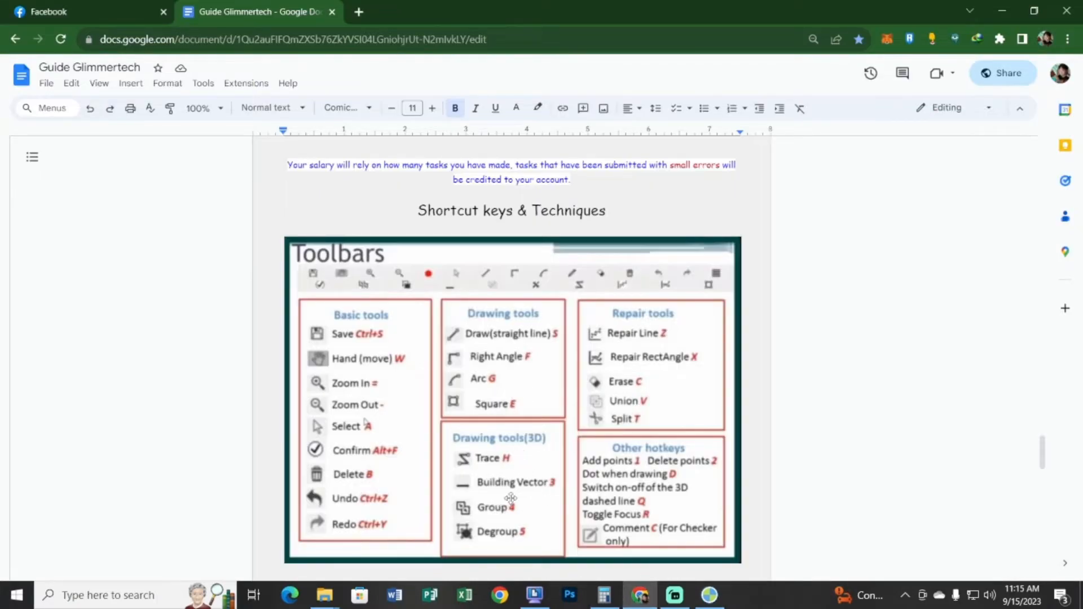
left_click(709, 595)
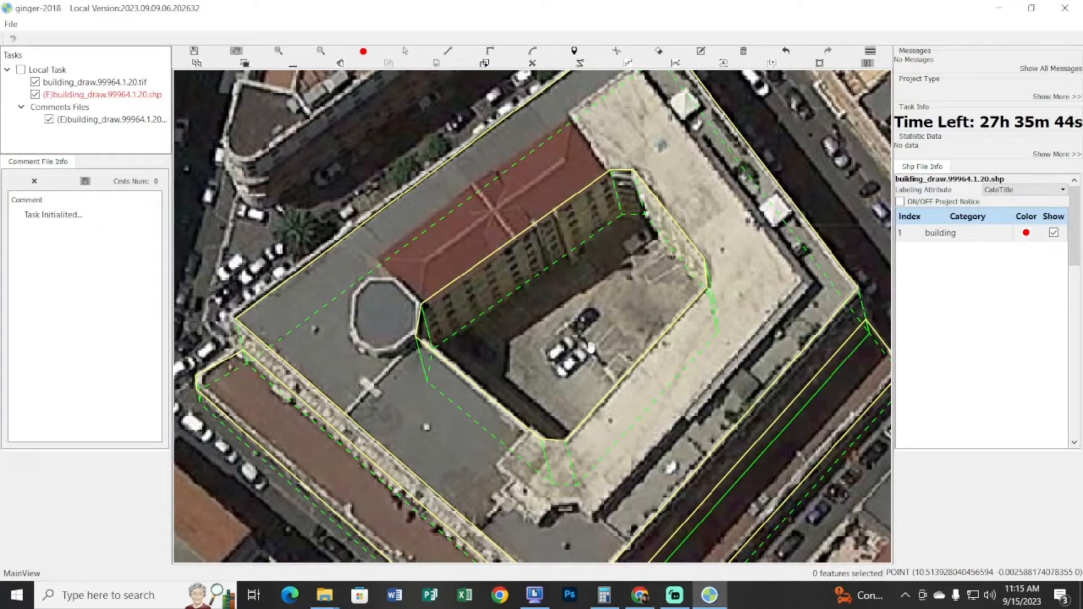
Select the courtyard building and the lower terrace outline together
left_click_drag(528, 351, 599, 303)
key("space")
key("space")
key("space")
key("space")
key("space")
key("space")
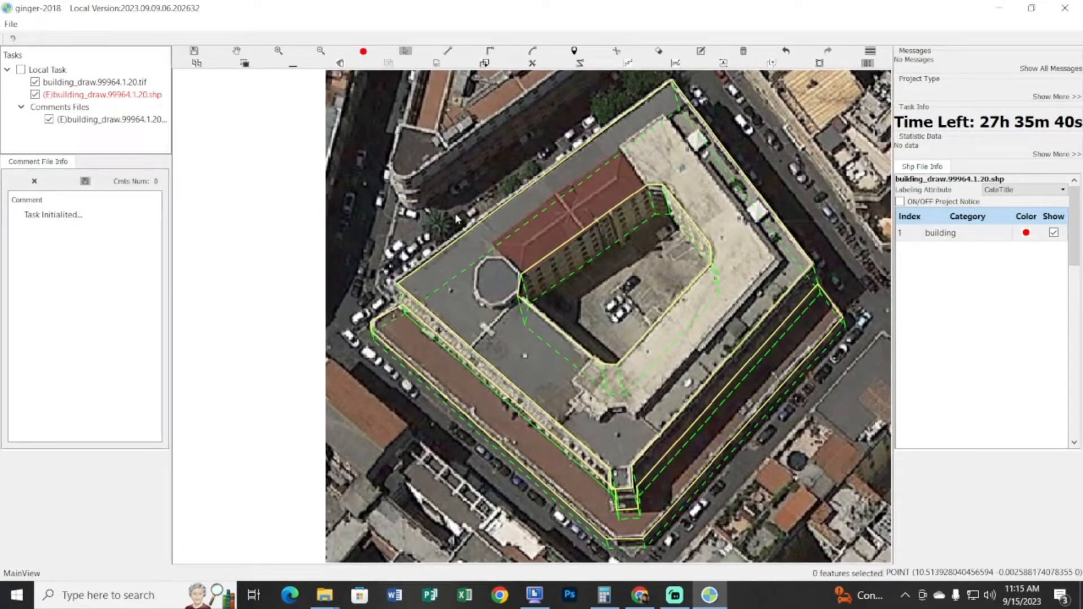
left_click_drag(400, 203, 600, 414)
key("space")
left_click_drag(569, 246, 543, 230)
left_click_drag(364, 211, 611, 460)
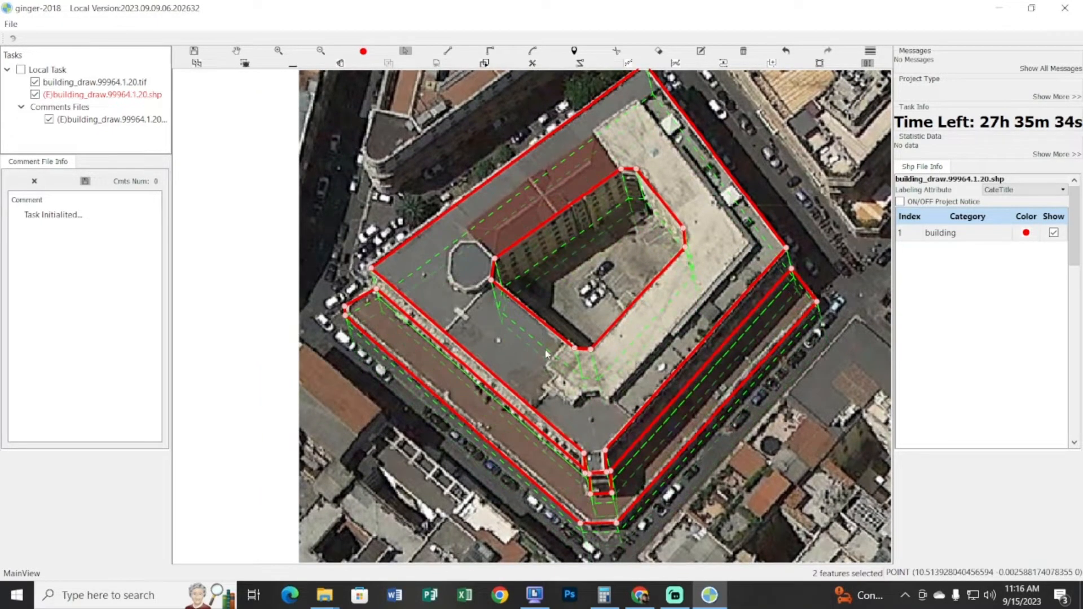
key("space")
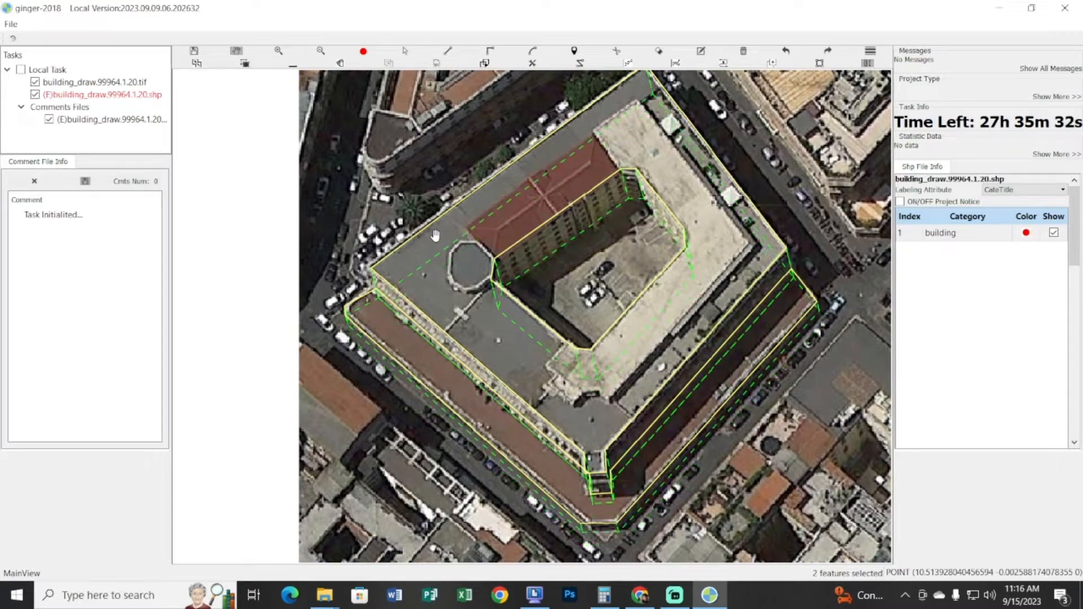
left_click_drag(384, 181, 583, 377)
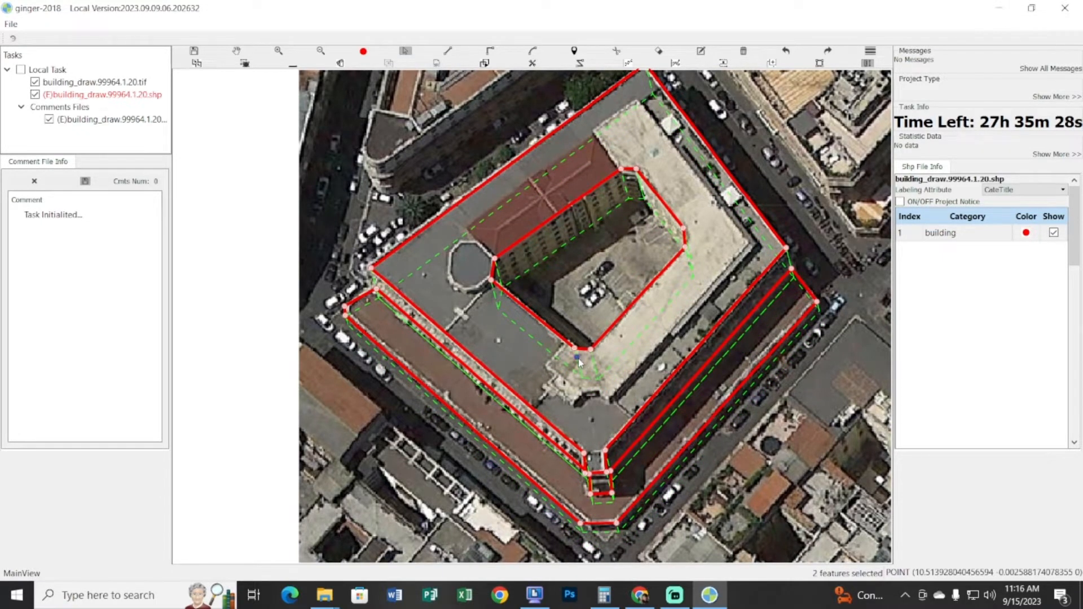
Switch the Building Vector setting for the two selected shapes and select both of them again
key("v")
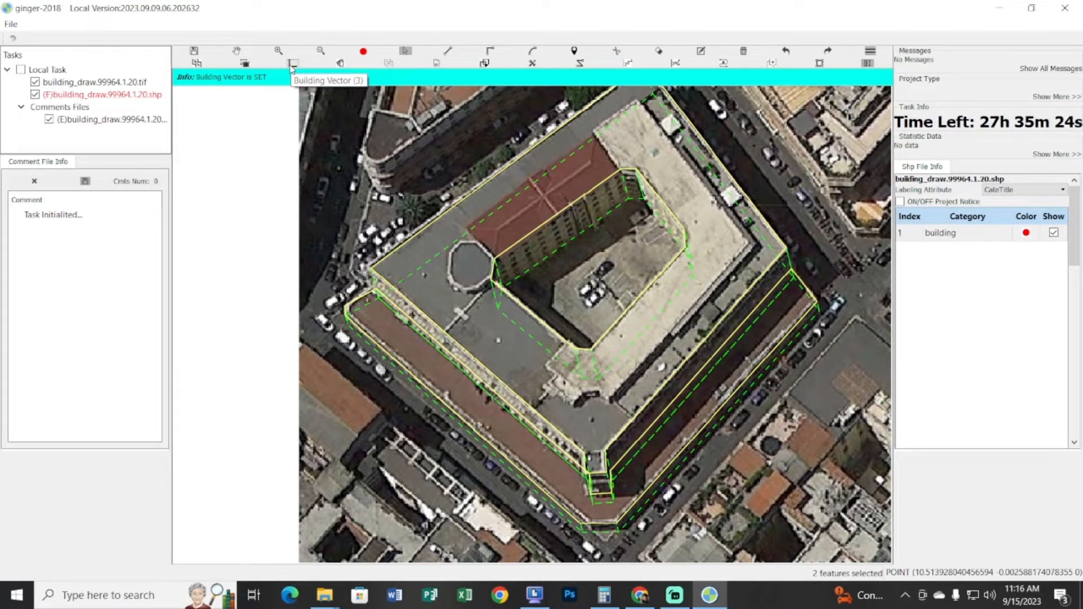
key("h")
left_click_drag(574, 238, 584, 257)
key("s")
left_click_drag(382, 196, 569, 419)
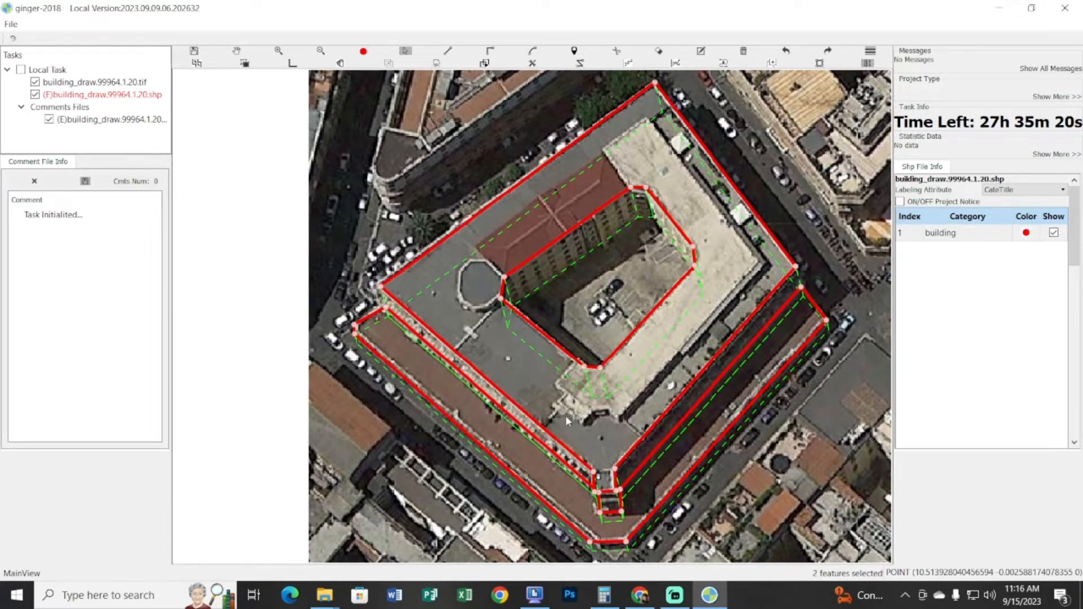
key("v")
left_click_drag(440, 201, 599, 473)
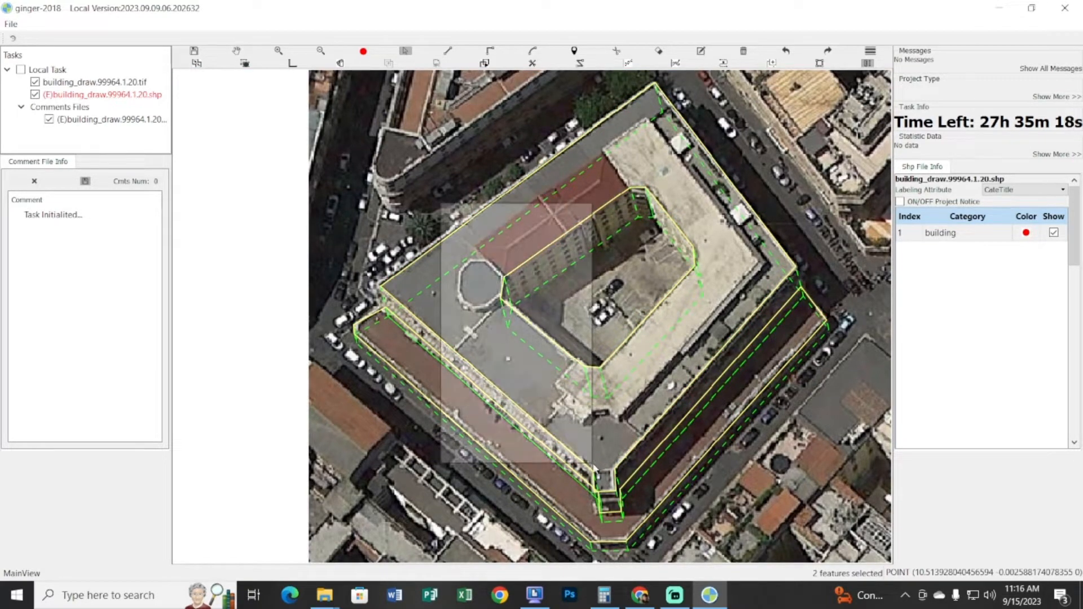
key("v")
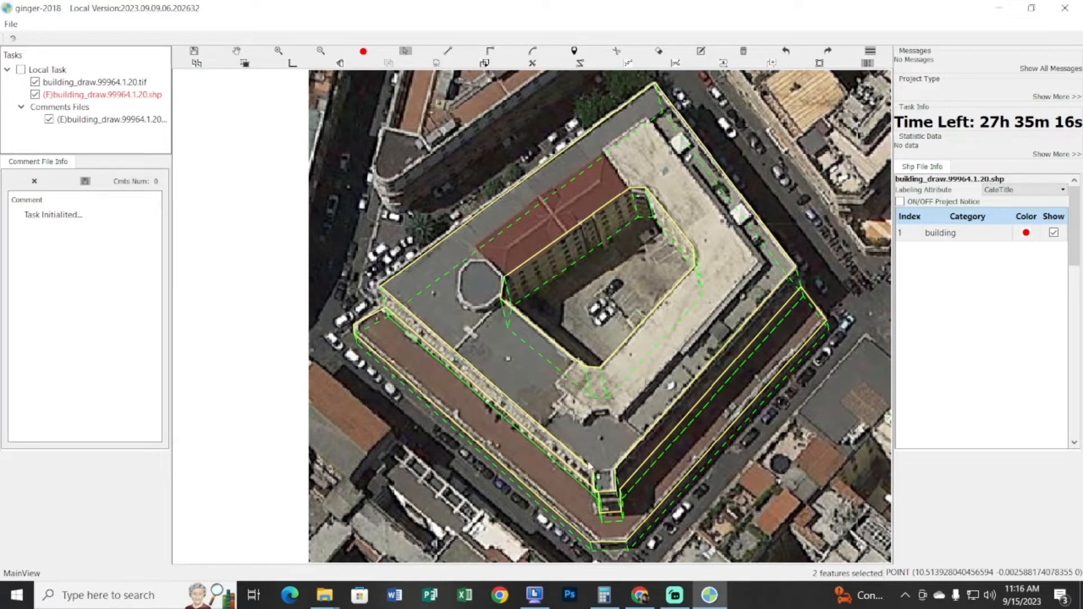
Try a longer building vector on the courtyard building and terrace together and restore their short vectors
key("s")
left_click_drag(380, 180, 613, 447)
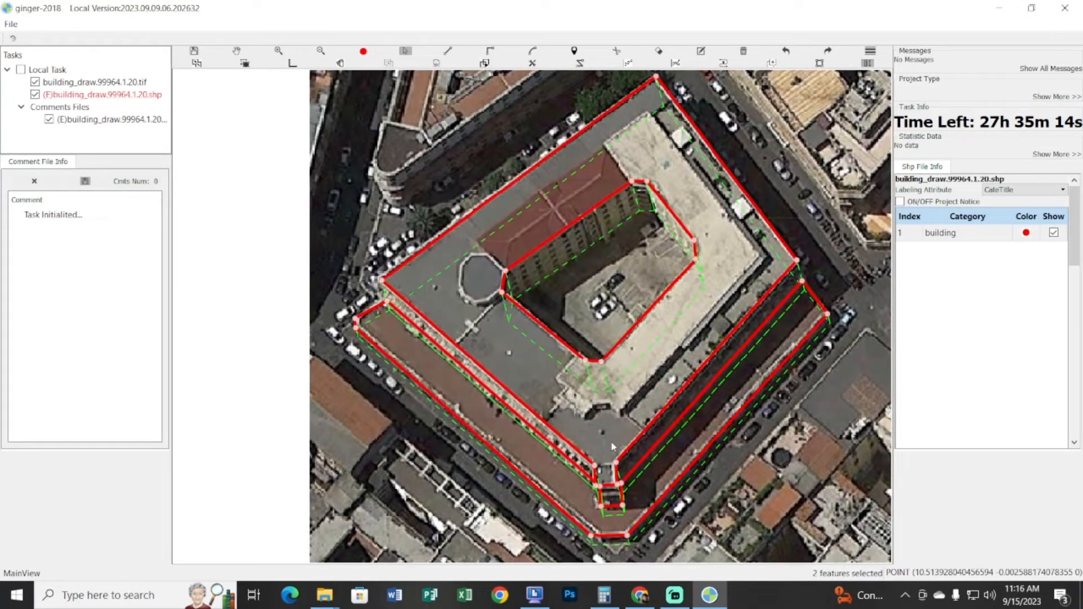
key("e")
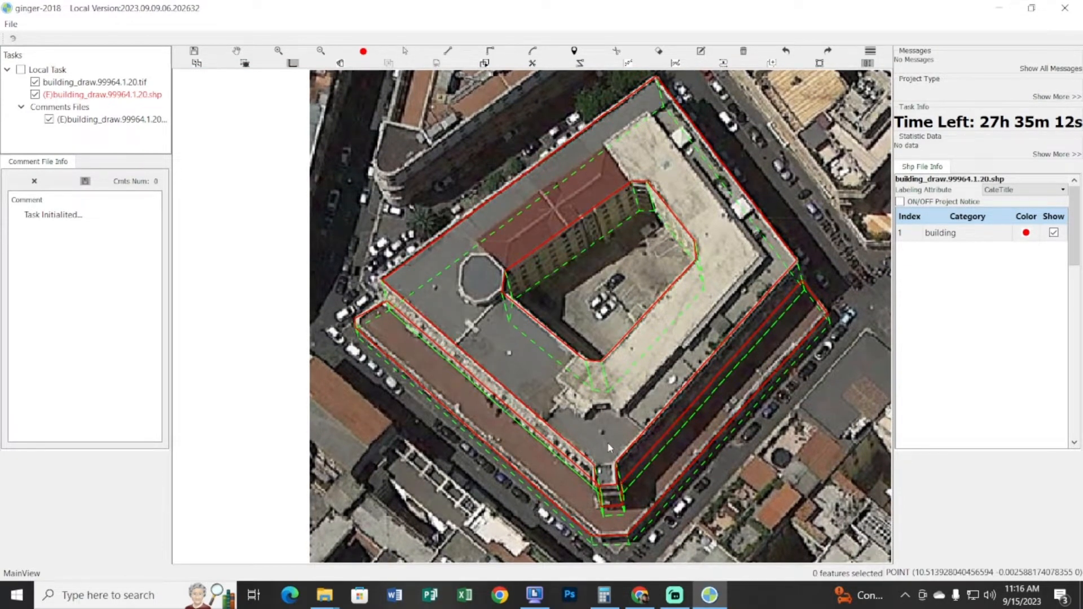
key("s")
left_click_drag(404, 210, 593, 448)
key("h")
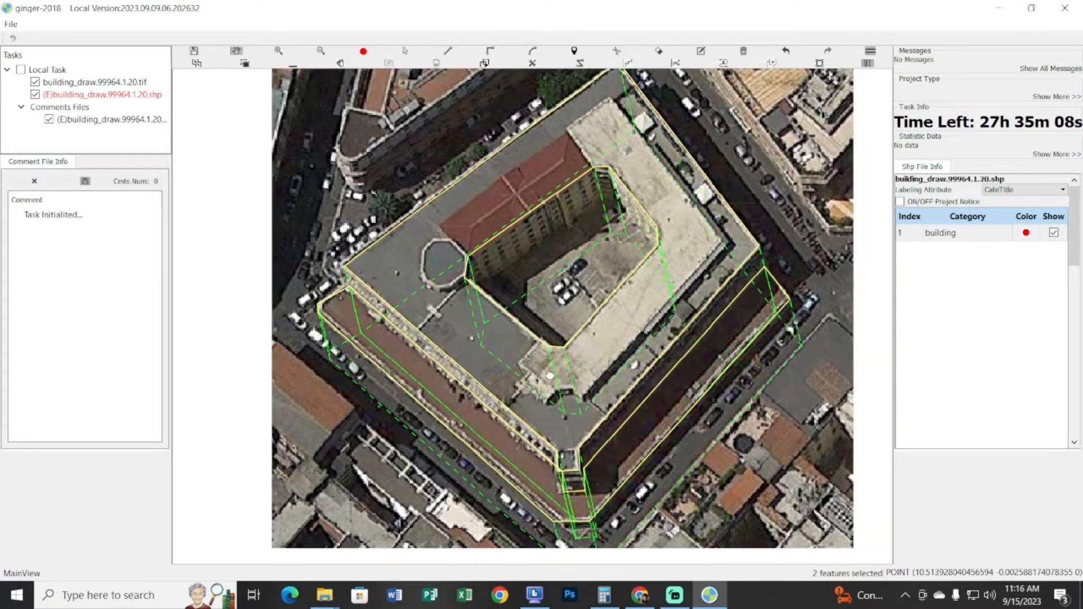
left_click_drag(550, 375, 481, 373)
left_click_drag(649, 398, 524, 340)
left_click_drag(597, 335, 603, 292)
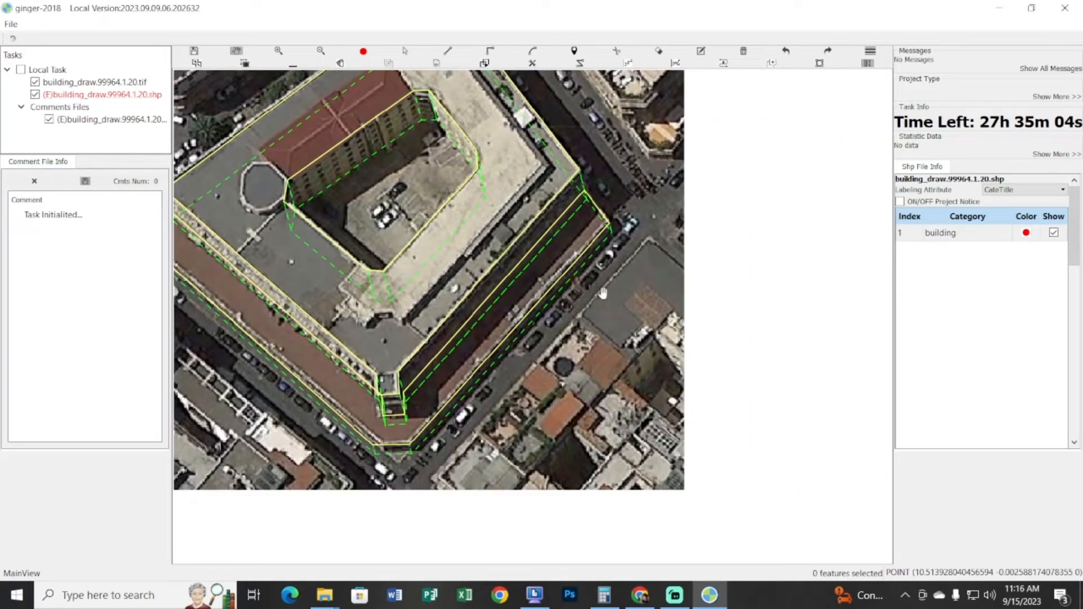
Draw a square shape over the gray and red roofs across the street southeast of the courtyard building
key("r")
left_click(595, 287)
left_click(658, 306)
left_click(652, 384)
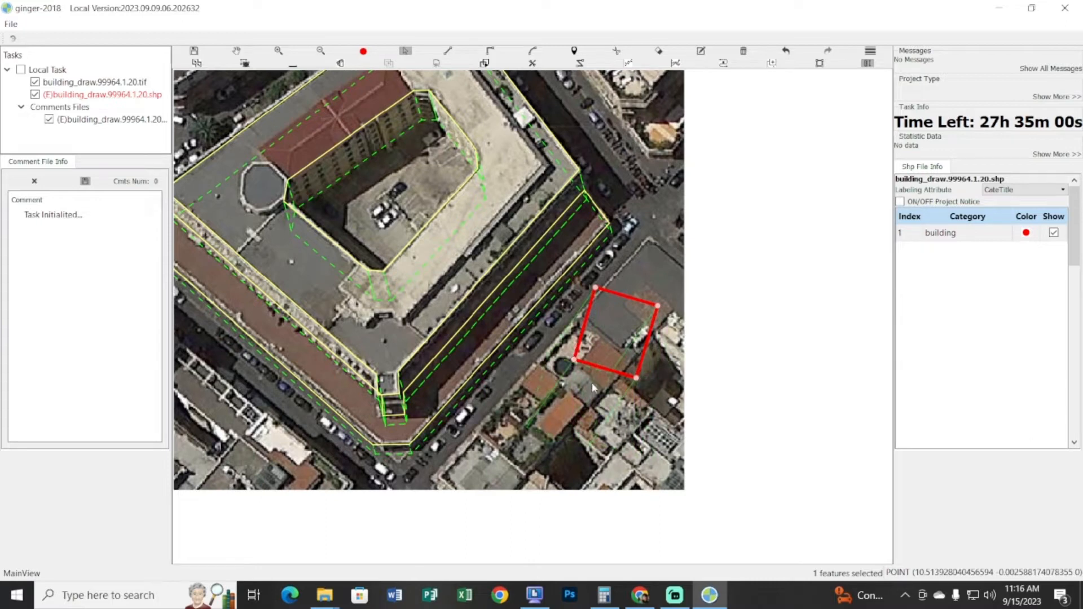
Give the new square a building vector running southwest across the neighboring roofs
key("space")
left_click_drag(591, 382, 519, 369)
left_click_drag(431, 255, 388, 275)
scroll(528, 236, "up", 1)
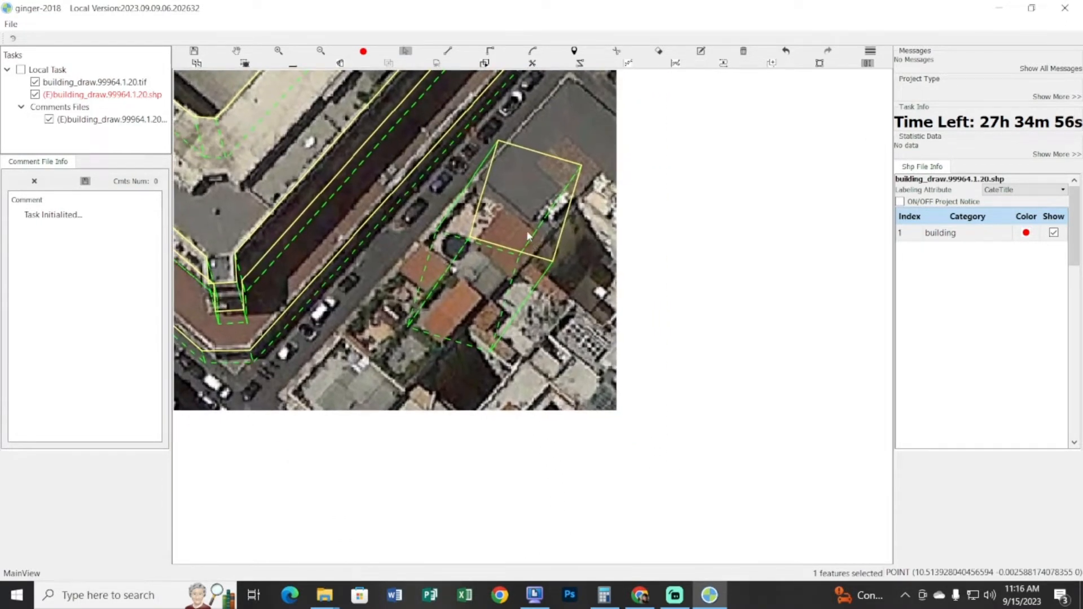
Reselect the square and redirect its building vector, first southeast and finally almost straight south
left_click(528, 236)
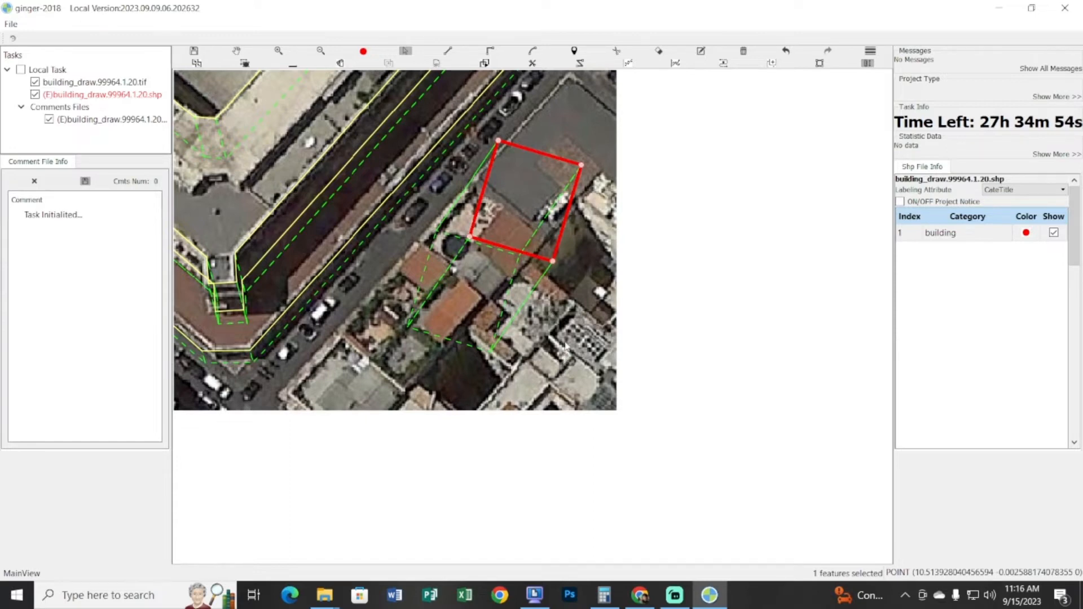
key("space")
left_click_drag(547, 263, 560, 303)
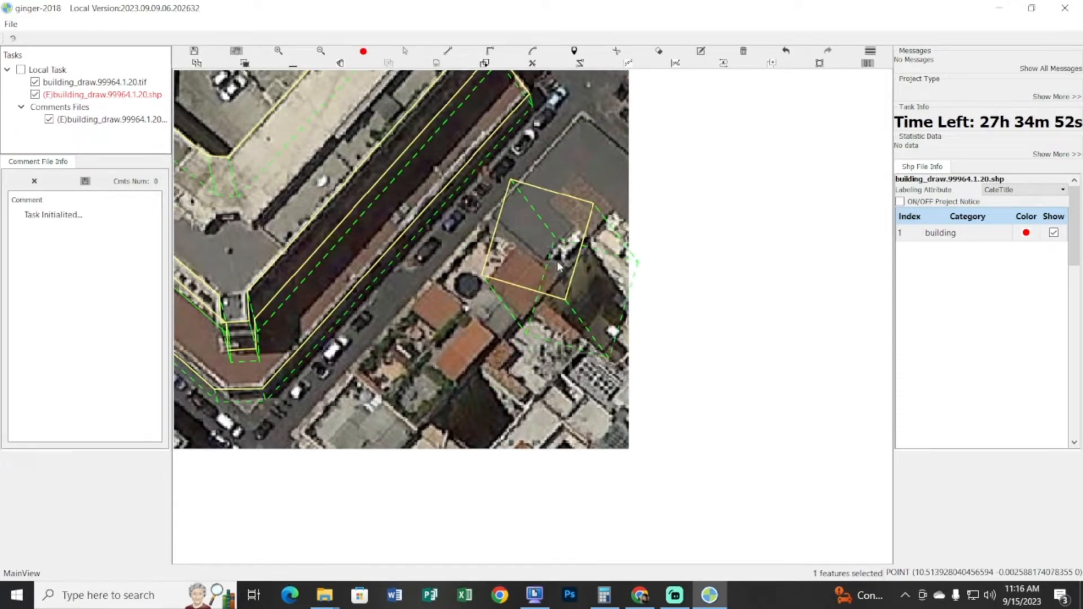
left_click(545, 268)
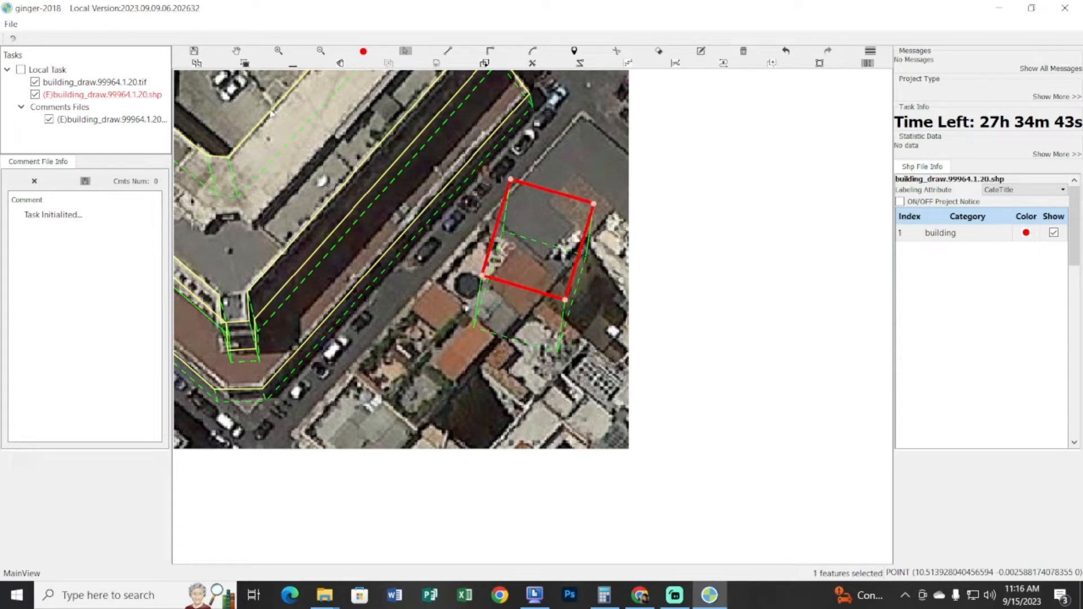
left_click(496, 338)
left_click(539, 239)
left_click(486, 261)
left_click(579, 335)
left_click_drag(555, 333, 519, 365)
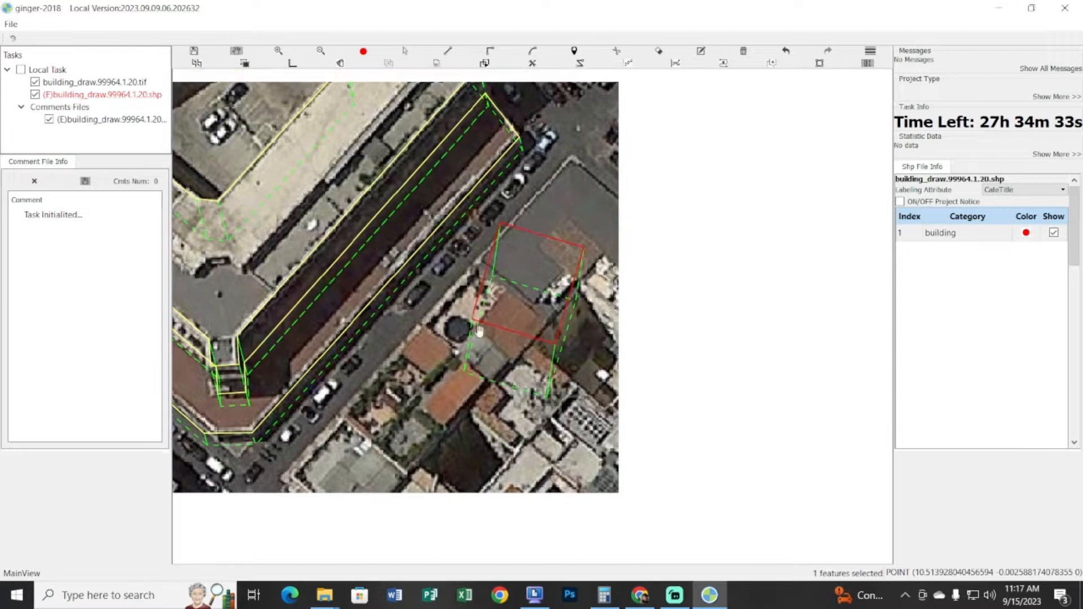
left_click(518, 310)
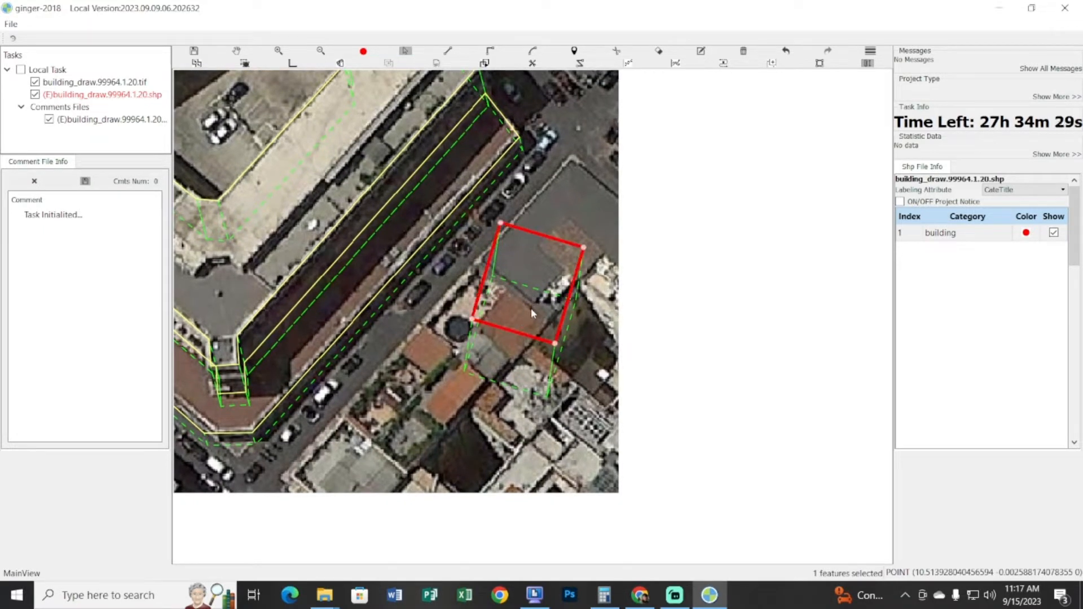
key("v")
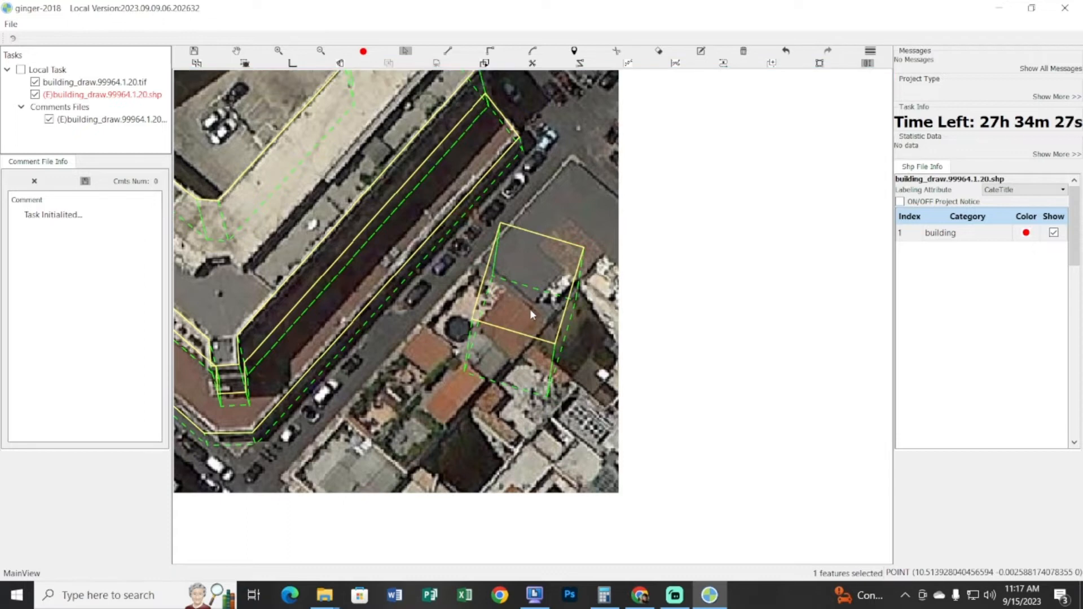
left_click_drag(529, 309, 527, 343)
left_click(544, 335)
left_click(516, 360)
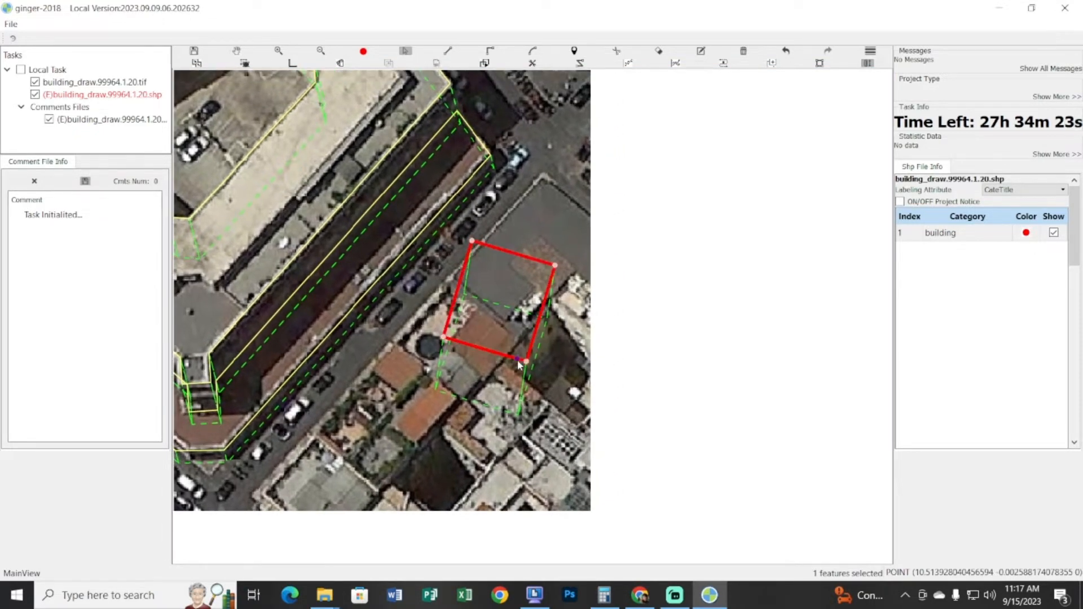
key("l")
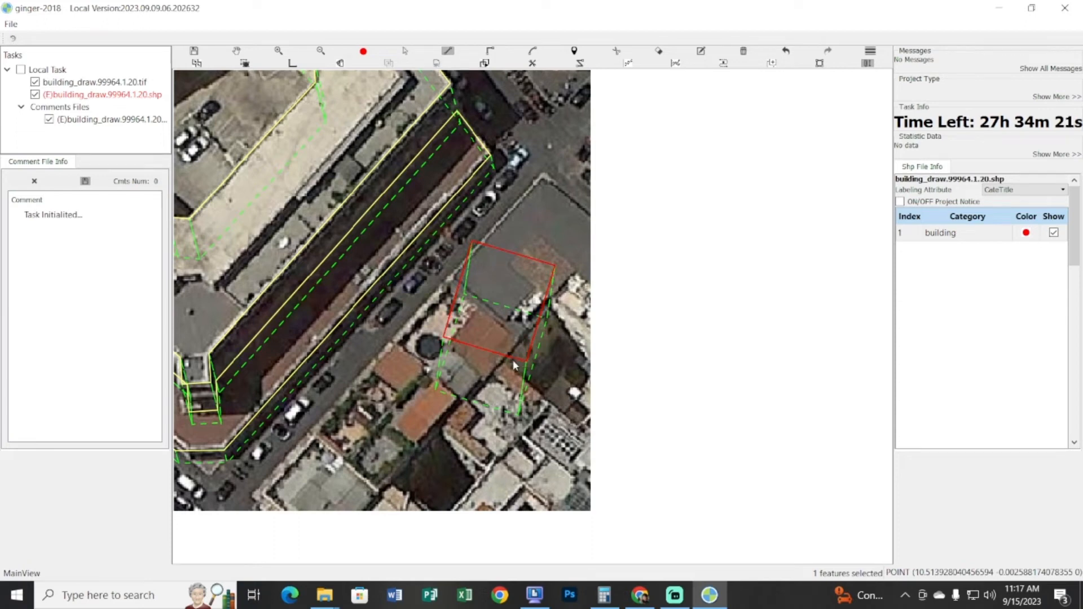
left_click(513, 361)
key("s")
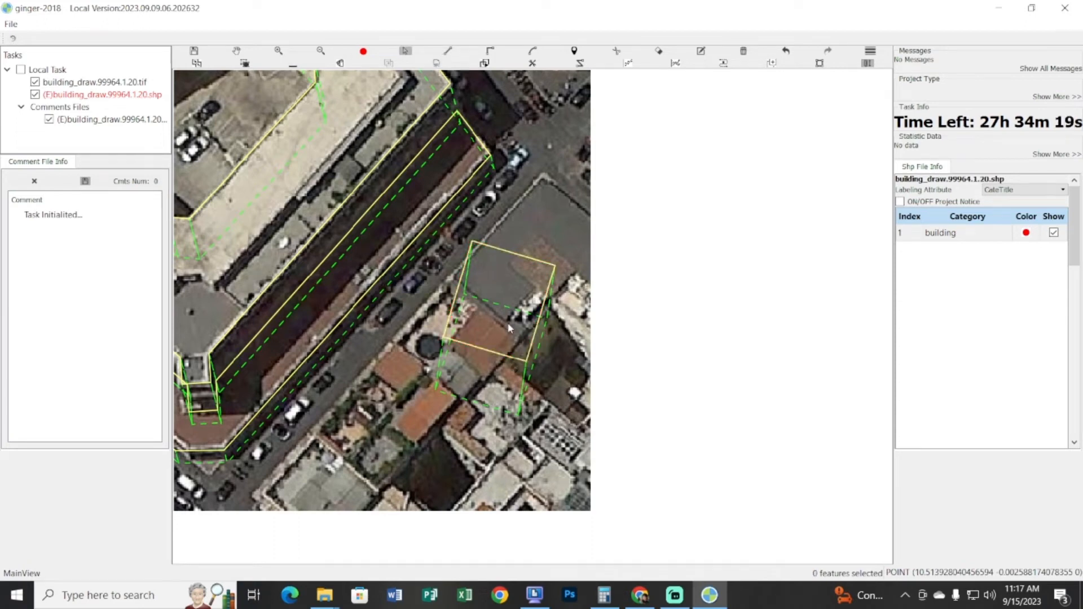
Redirect the square's building vector east-southeast so that its footprint extends beyond the edge of the image
left_click(500, 312)
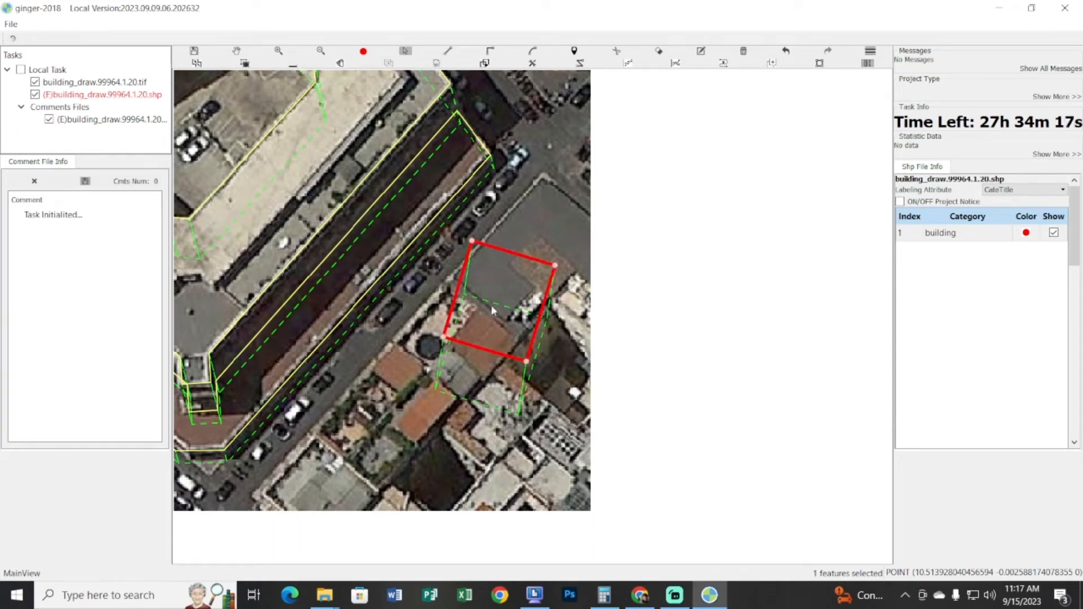
left_click_drag(491, 308, 659, 364)
left_click_drag(474, 210, 578, 335)
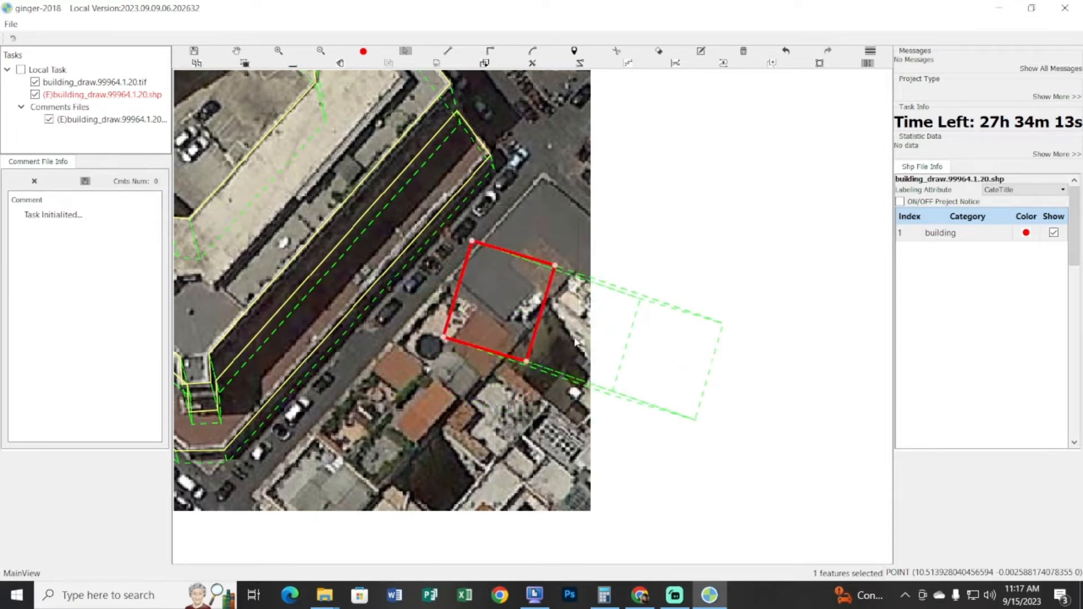
key("v")
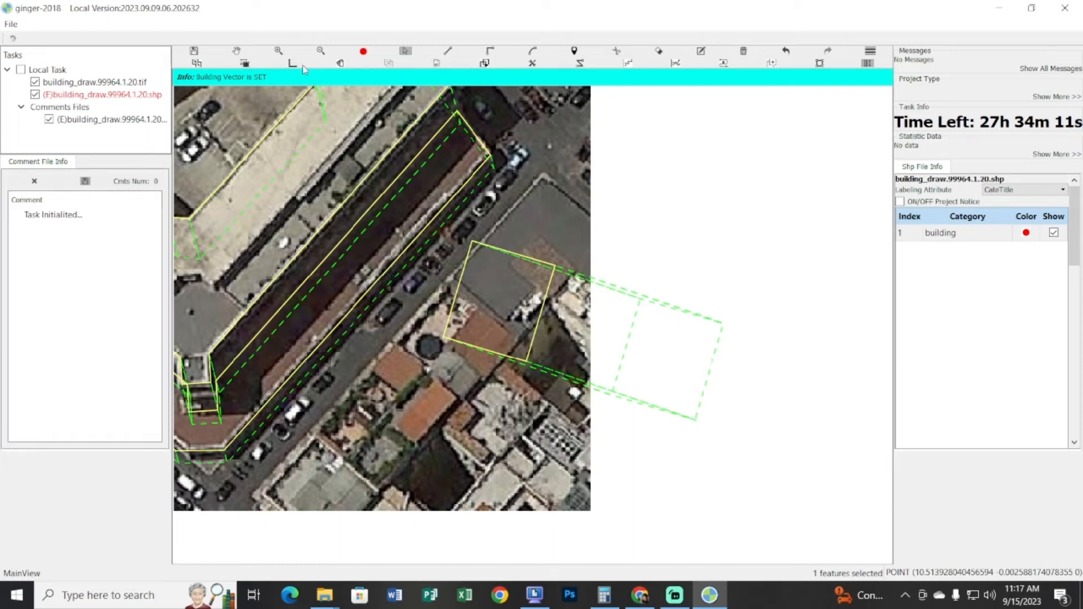
left_click(500, 309)
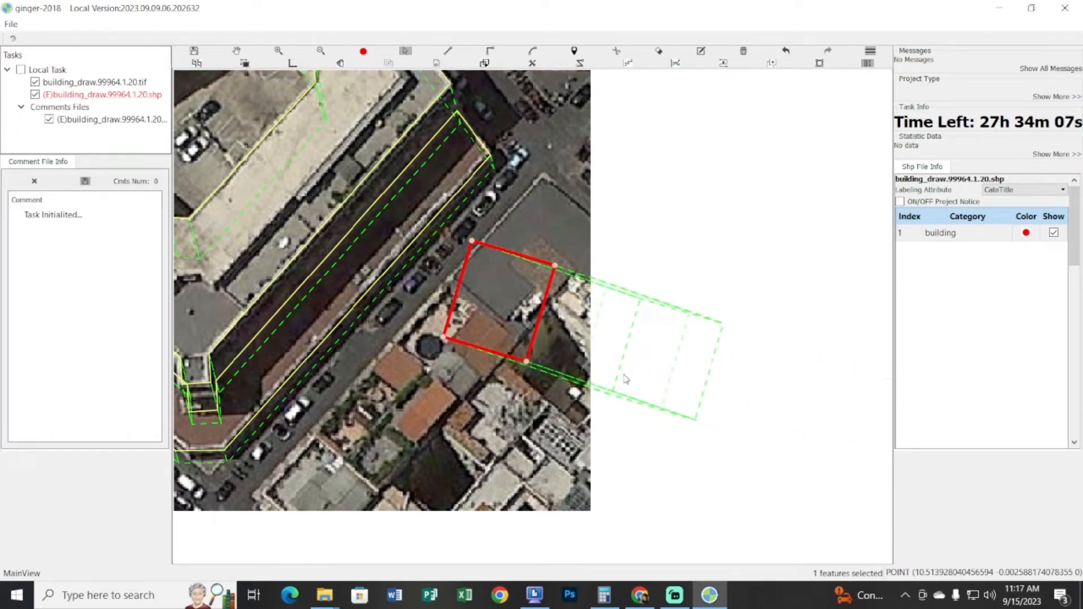
left_click_drag(712, 399, 670, 390)
key("Escape")
key("s")
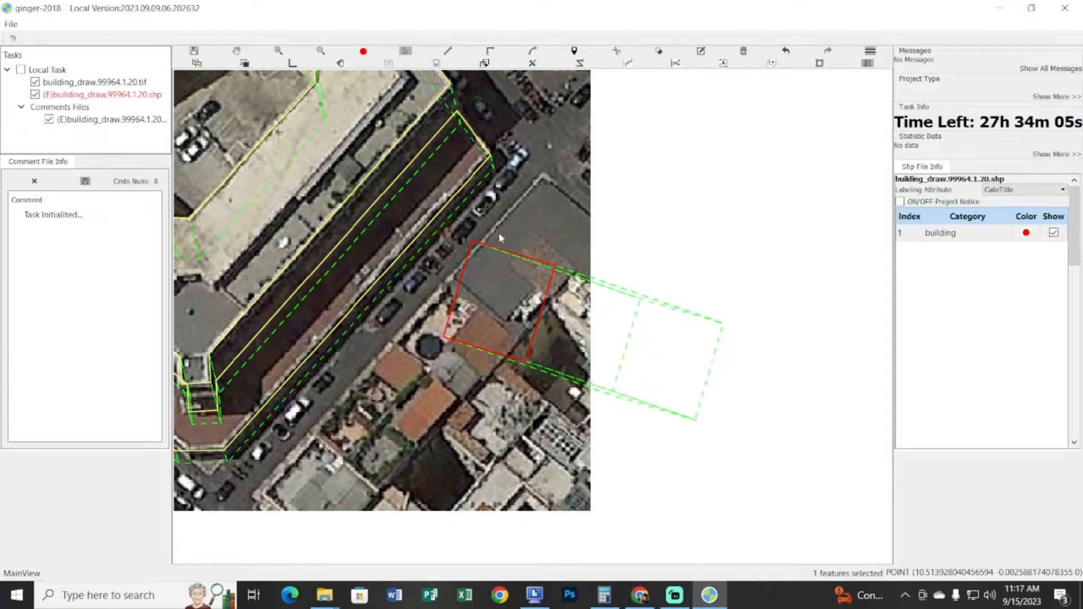
left_click_drag(494, 227, 569, 333)
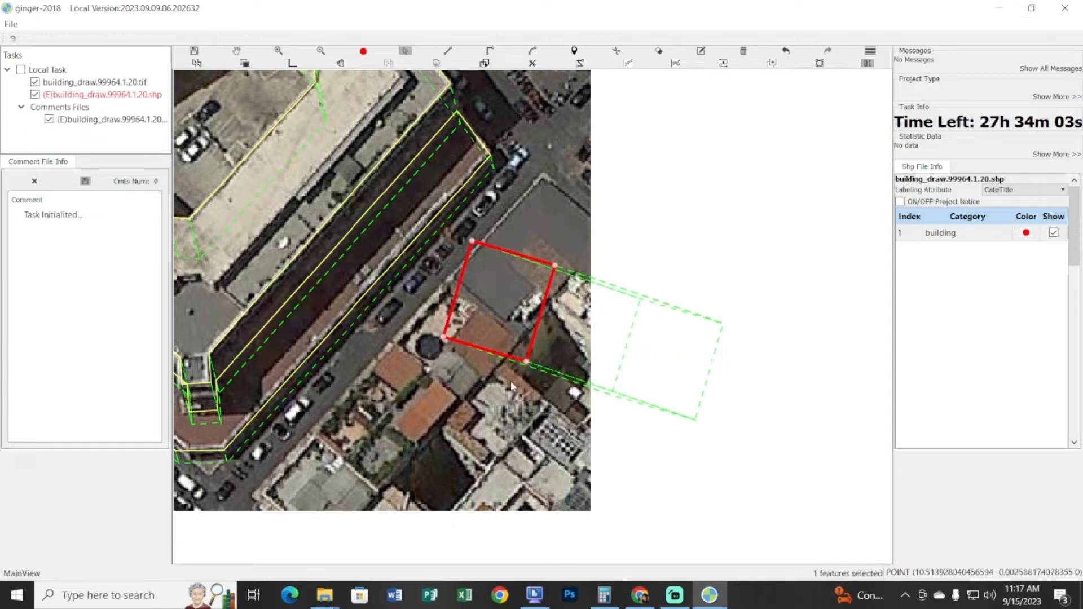
key("d")
key("ctrl+s")
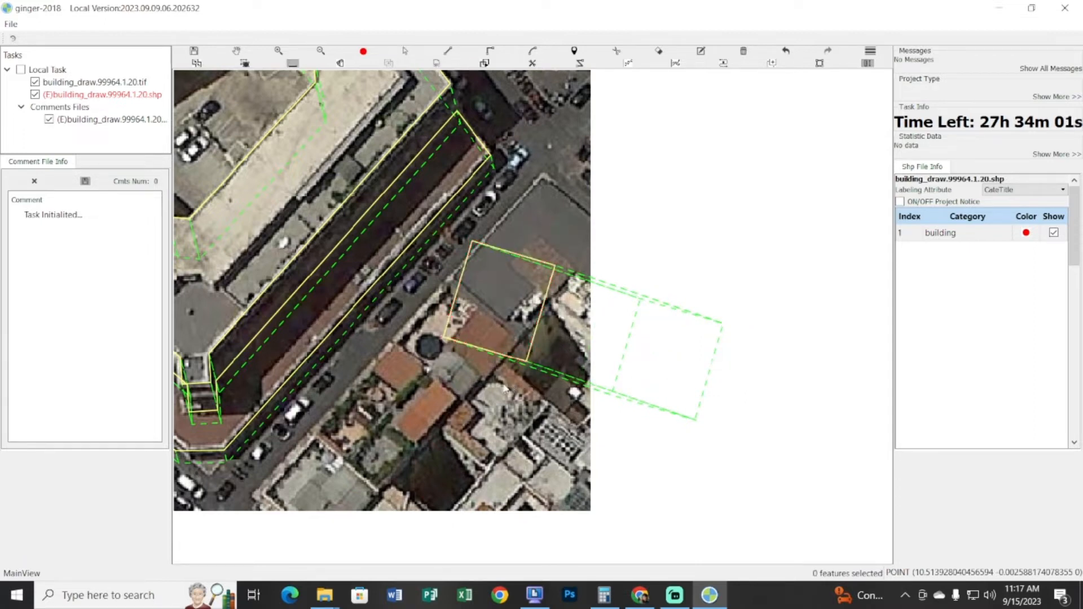
Reselect the square and redirect its building vector southeast across the neighboring roofs
left_click(236, 51)
key("s")
left_click_drag(497, 230, 570, 306)
left_click(540, 420)
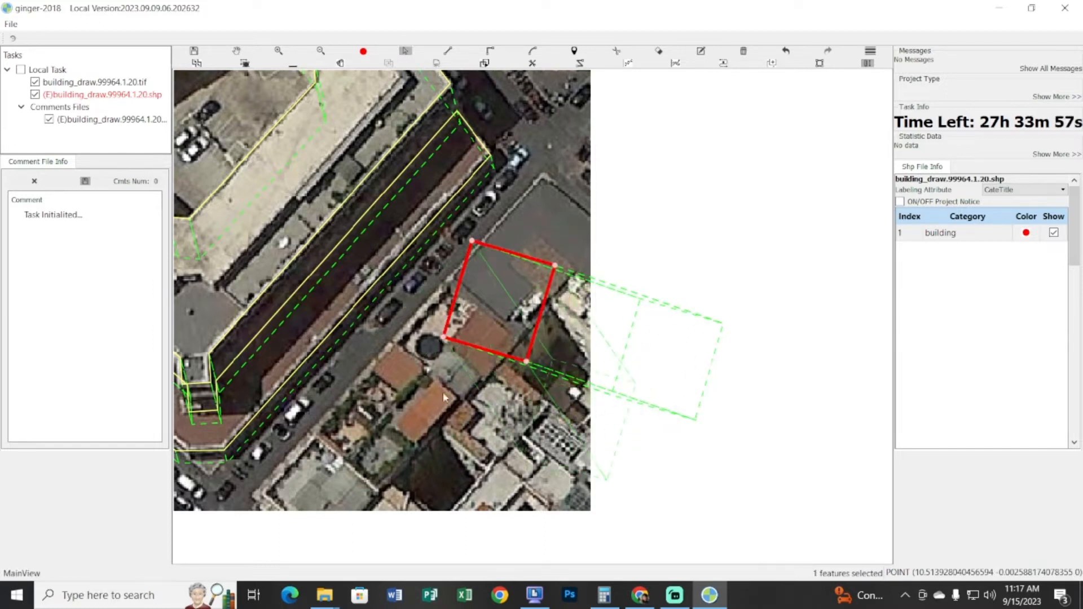
Look over the drawn building outlines and their surroundings and check the Toolbars shortcut chart in the Guide Glimmertech document
key("h")
left_click_drag(414, 372, 552, 291)
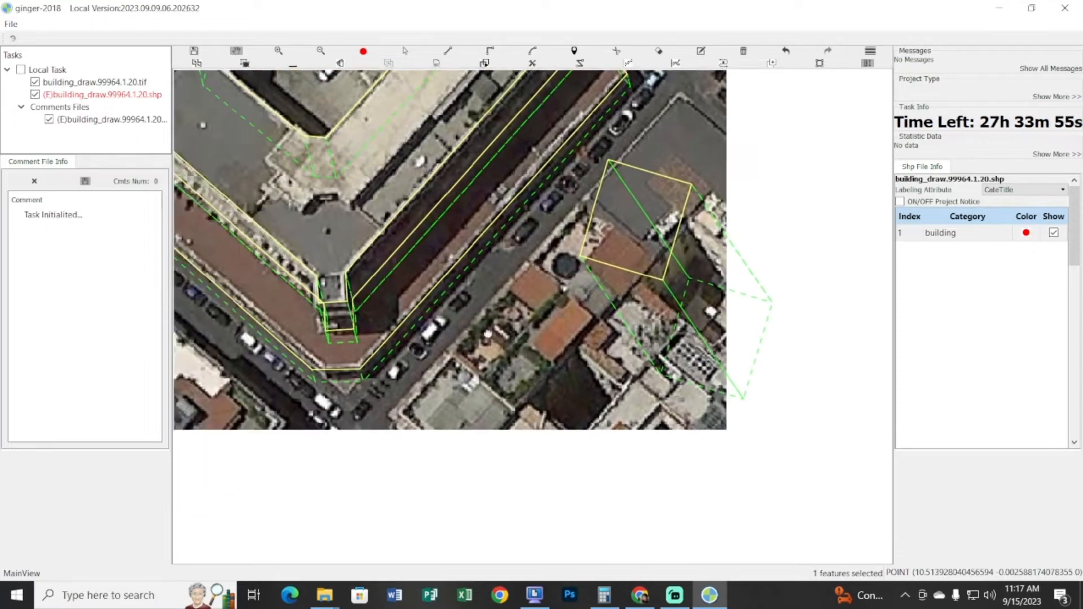
left_click_drag(391, 347, 560, 345)
scroll(560, 345, "down", 1)
left_click_drag(353, 271, 396, 301)
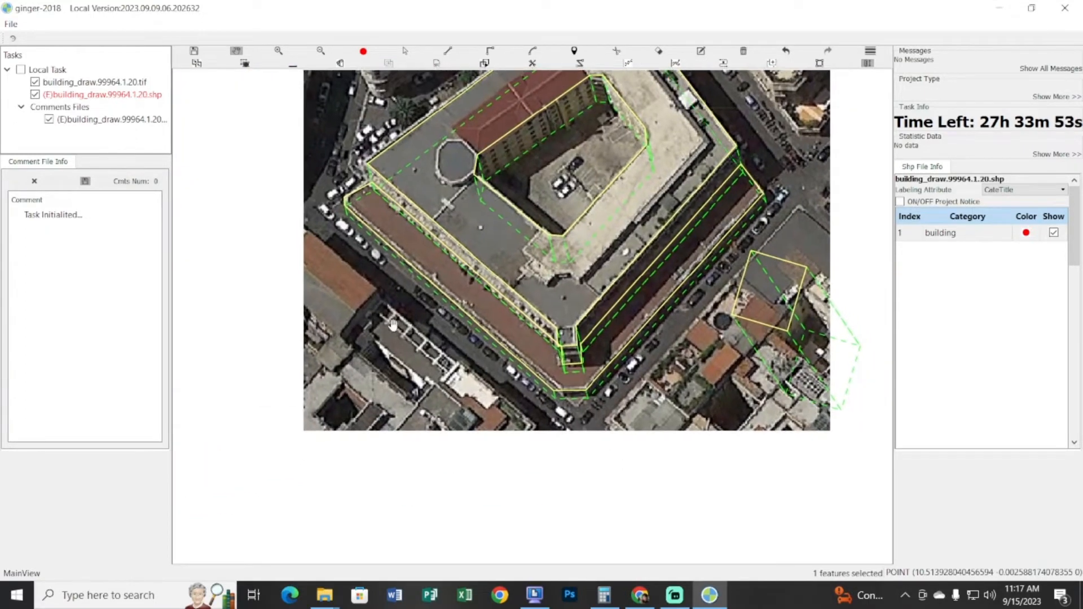
scroll(451, 316, "up", 4)
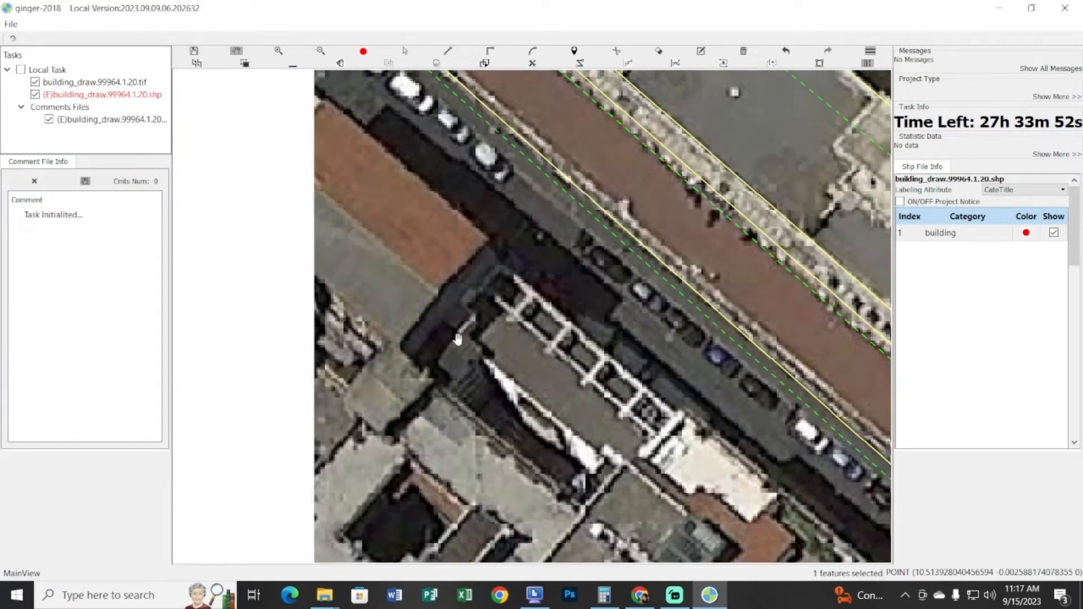
scroll(457, 339, "down", 4)
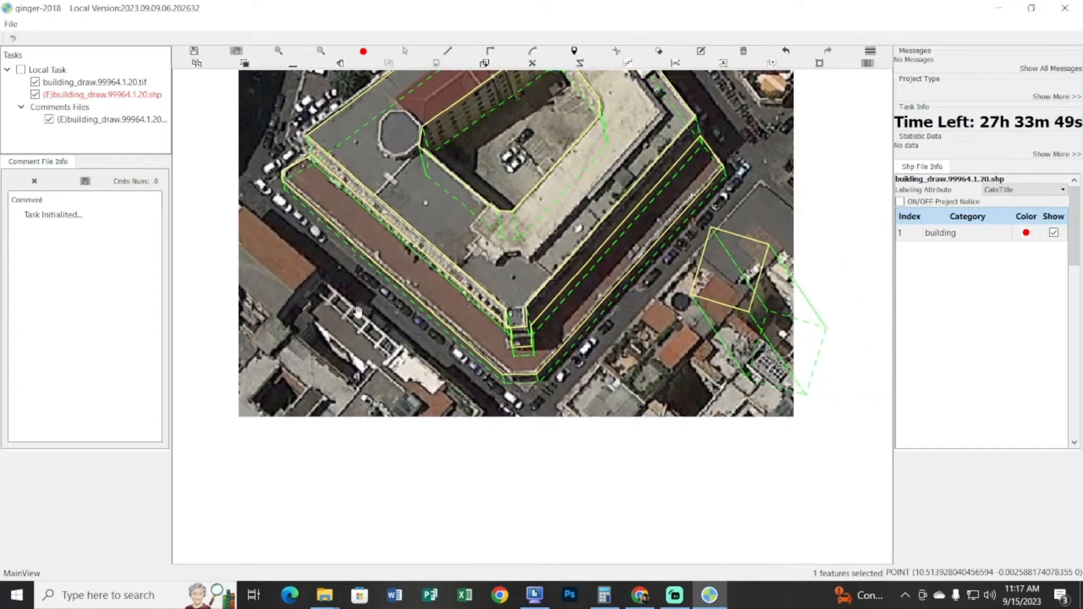
left_click_drag(518, 362, 452, 331)
left_click_drag(545, 315, 475, 344)
left_click_drag(582, 246, 614, 242)
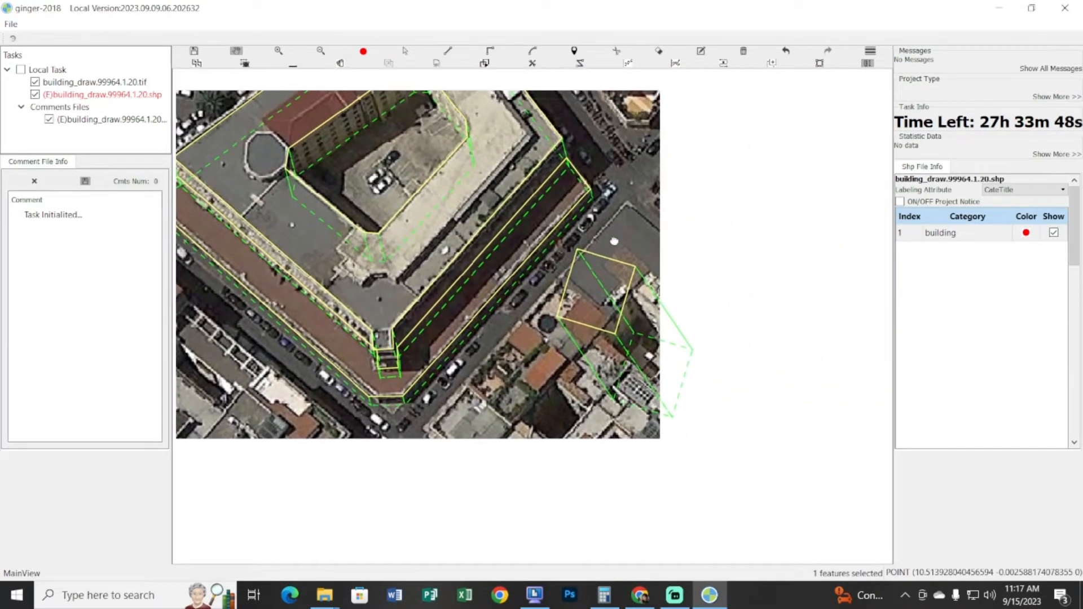
scroll(633, 342, "up", 1)
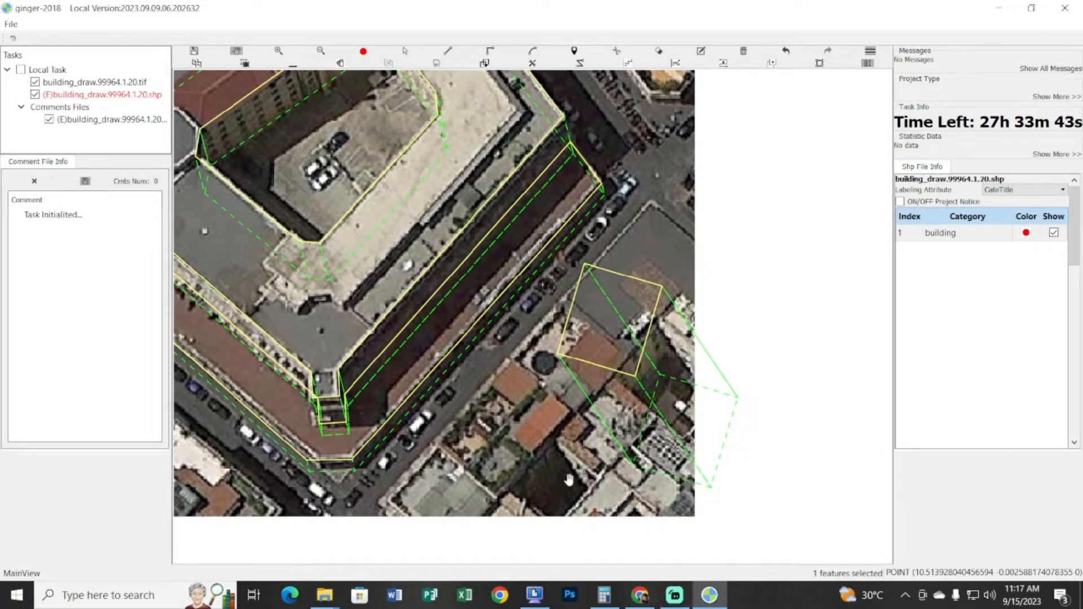
left_click(640, 595)
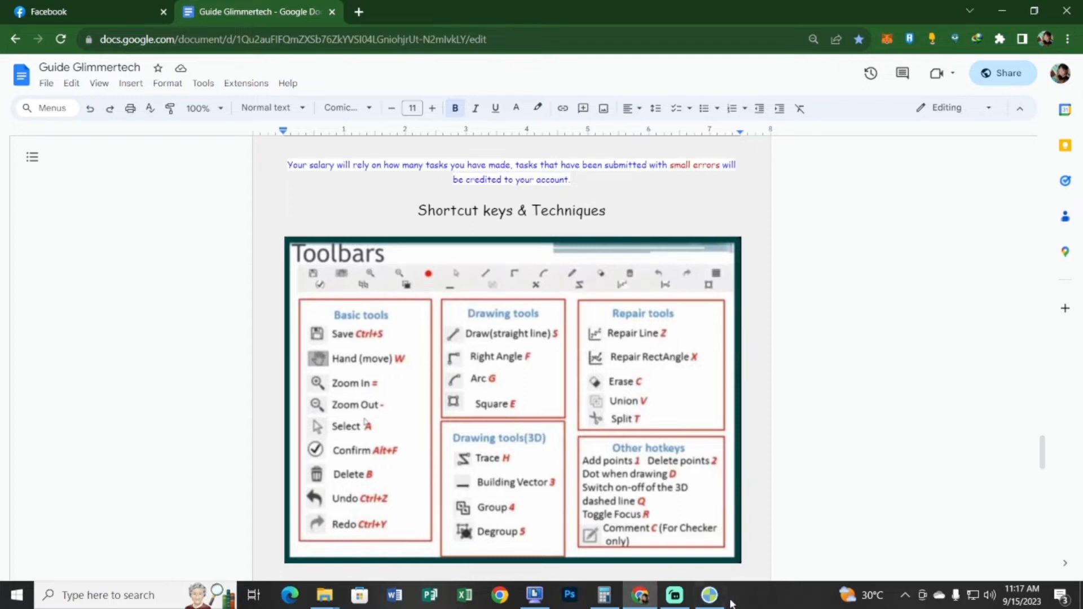
left_click(709, 595)
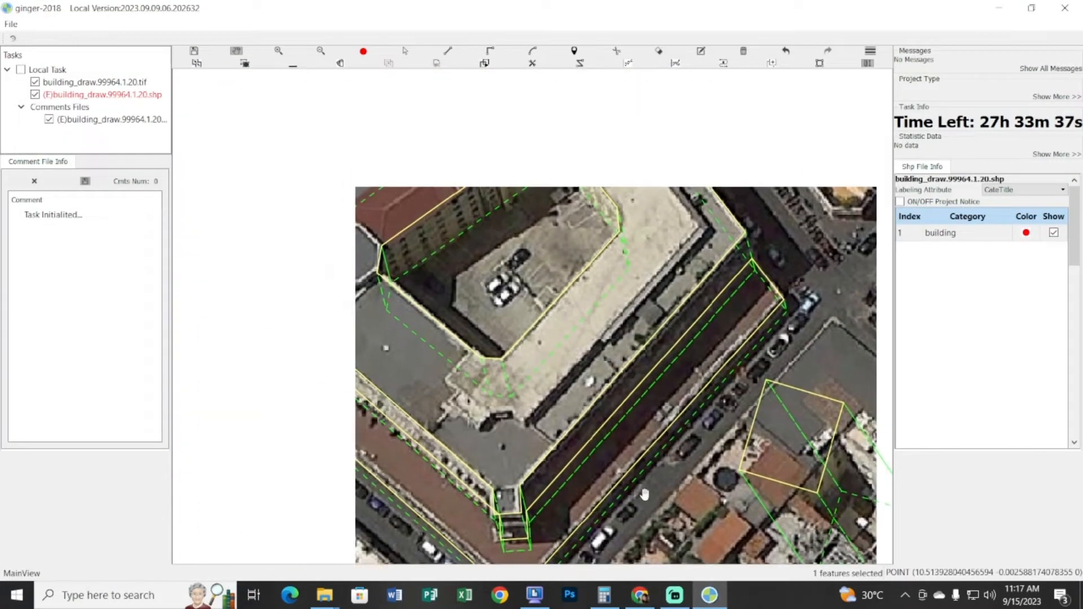
Select the courtyard building and its lower terrace together, leaving out the practice square
scroll(645, 495, "down", 2)
key("s")
left_click_drag(464, 313, 628, 485)
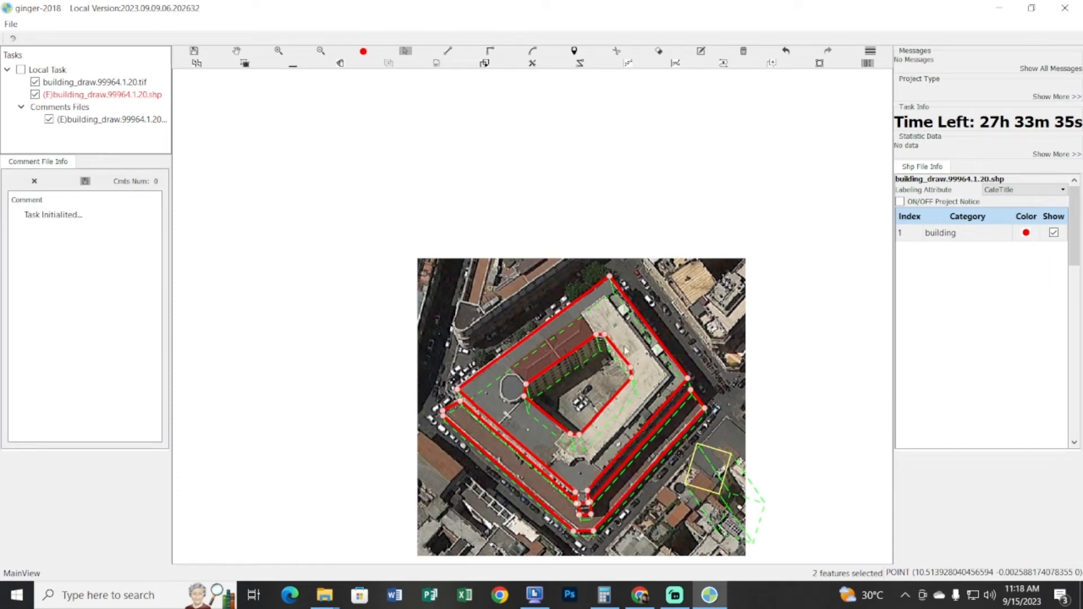
key("Escape")
left_click_drag(624, 370, 545, 344)
scroll(641, 428, "up", 1)
scroll(557, 418, "up", 2)
scroll(564, 385, "down", 1)
key("s")
left_click_drag(408, 232, 594, 462)
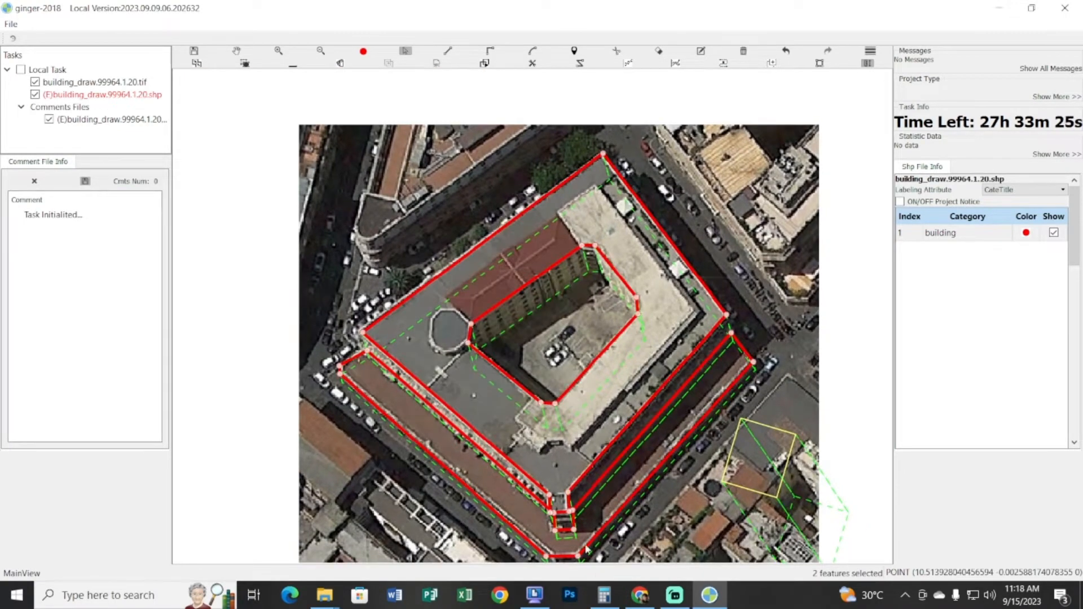
Look up the Group shortcut in the Guide Glimmertech document and try to group the courtyard building and terrace with the square
left_click(640, 596)
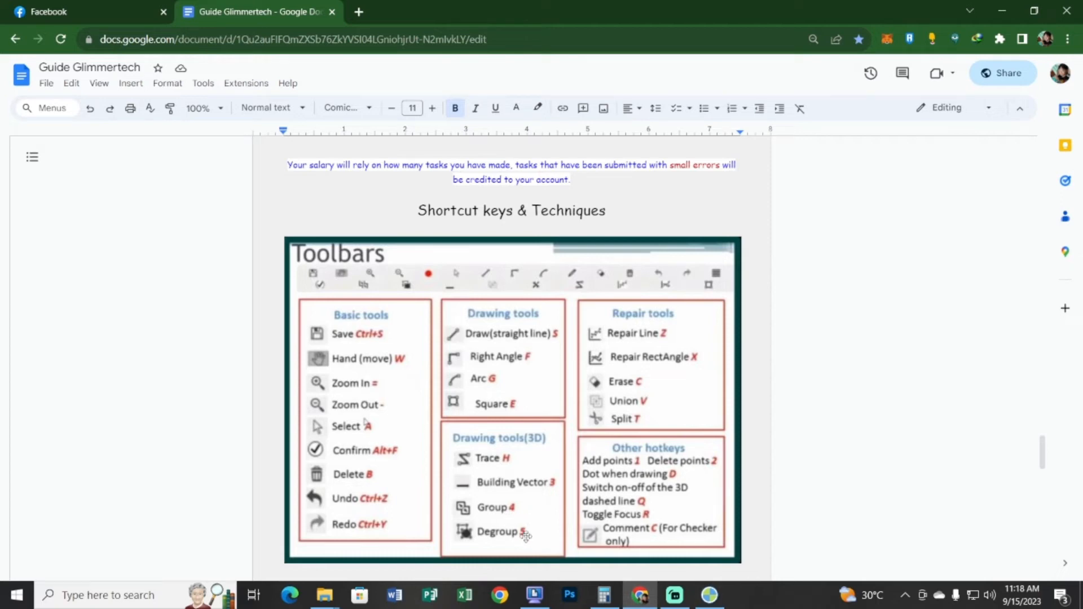
left_click(709, 595)
left_click_drag(609, 468, 500, 442)
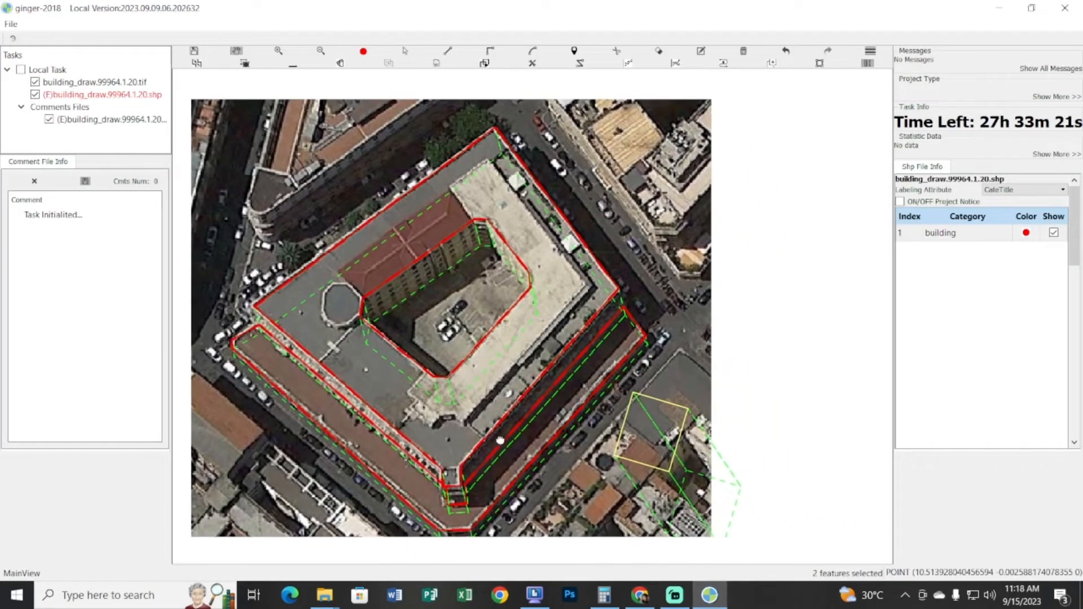
left_click_drag(399, 295, 690, 535)
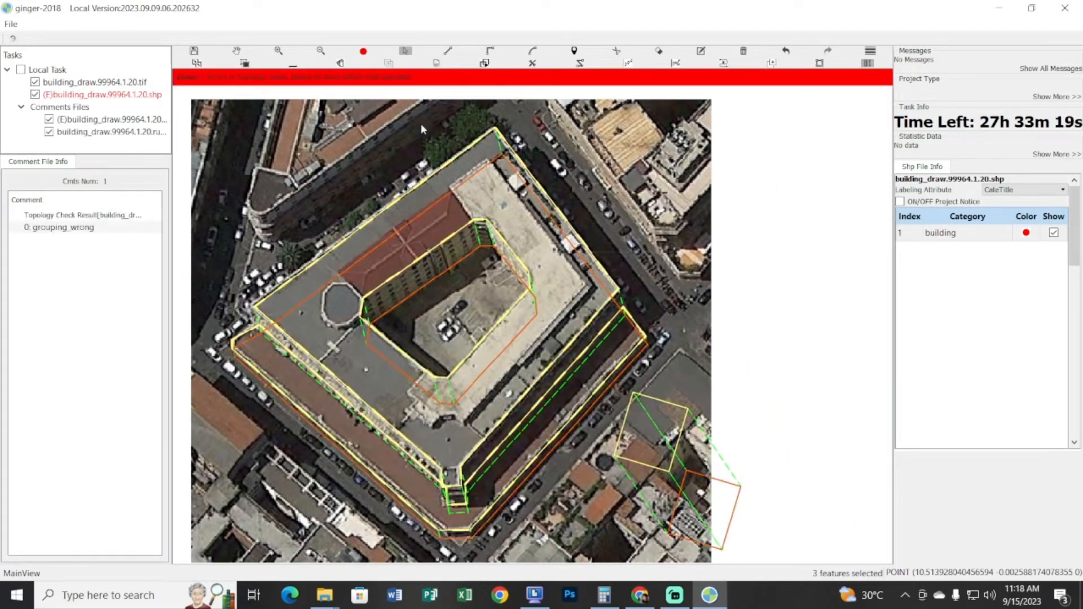
Limit the group to the courtyard building and its terrace and rerun the topology check
left_click(237, 50)
left_click_drag(655, 444, 600, 400)
key("space")
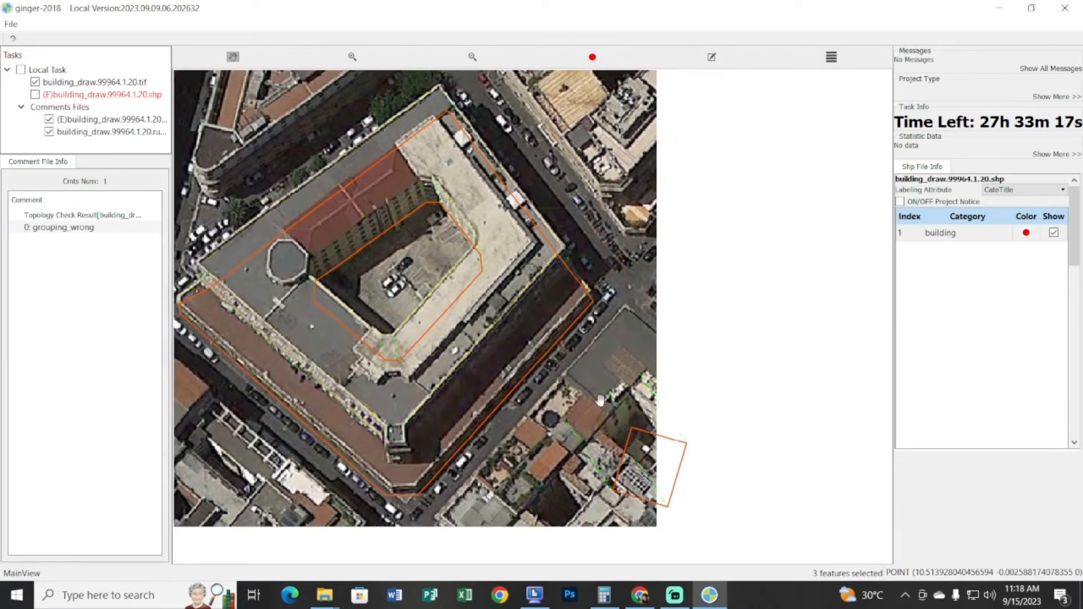
key("space")
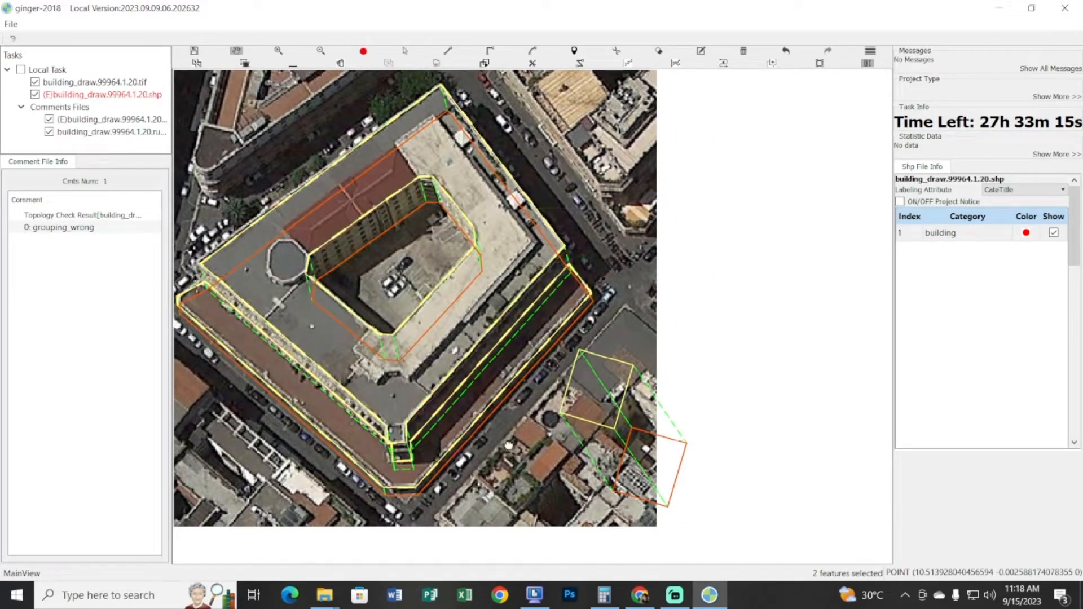
left_click_drag(502, 405, 493, 400)
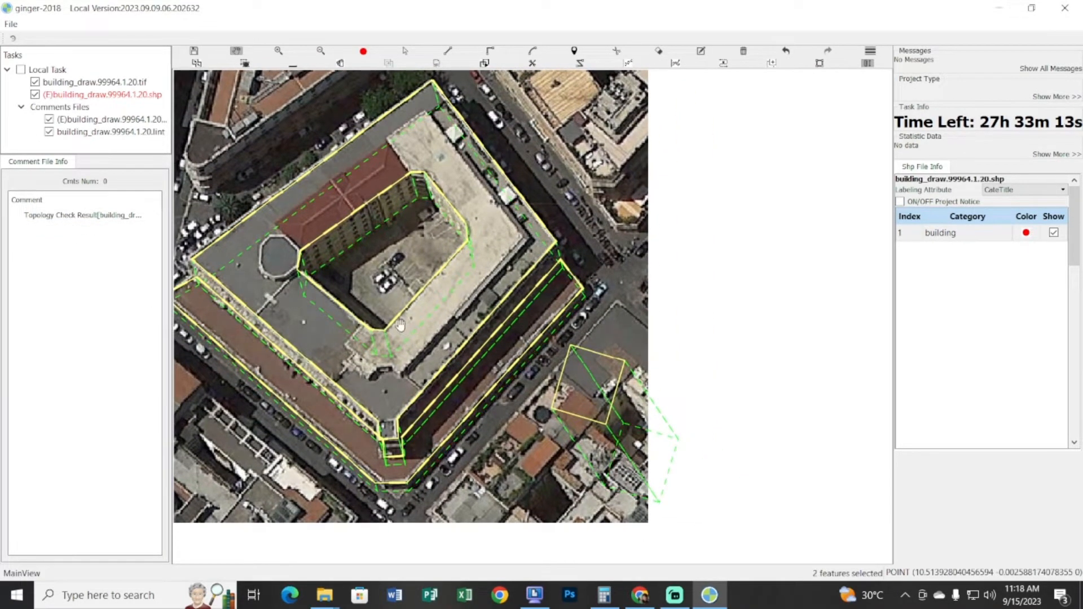
Select the grouped courtyard building and terrace along with the practice square, and release the selection
scroll(492, 352, "up", 3)
scroll(490, 356, "down", 5)
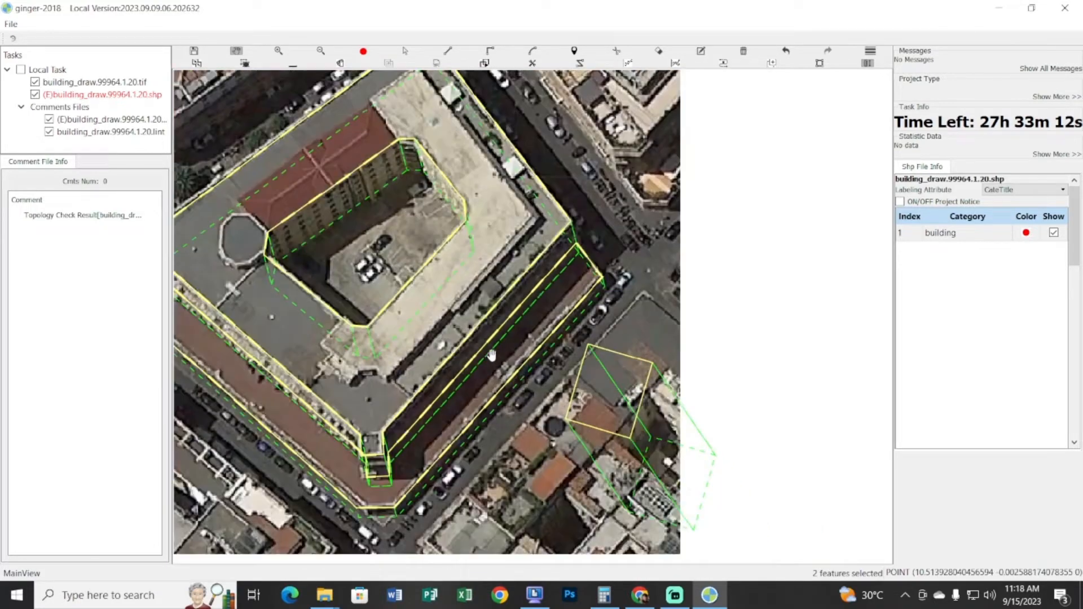
left_click_drag(468, 320, 507, 327)
key("s")
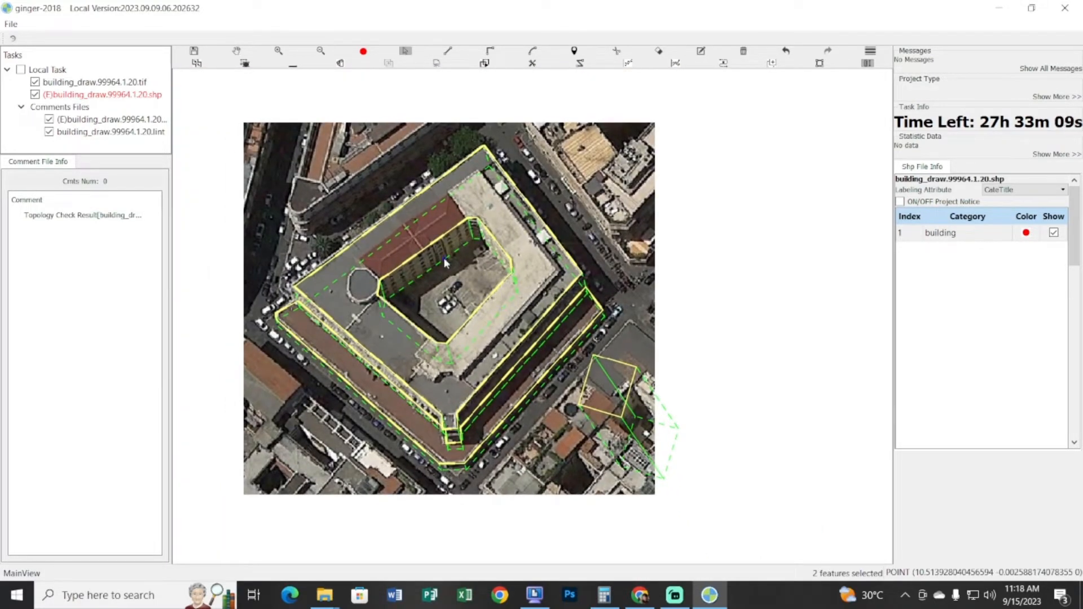
left_click(536, 344)
left_click(608, 391, "shift")
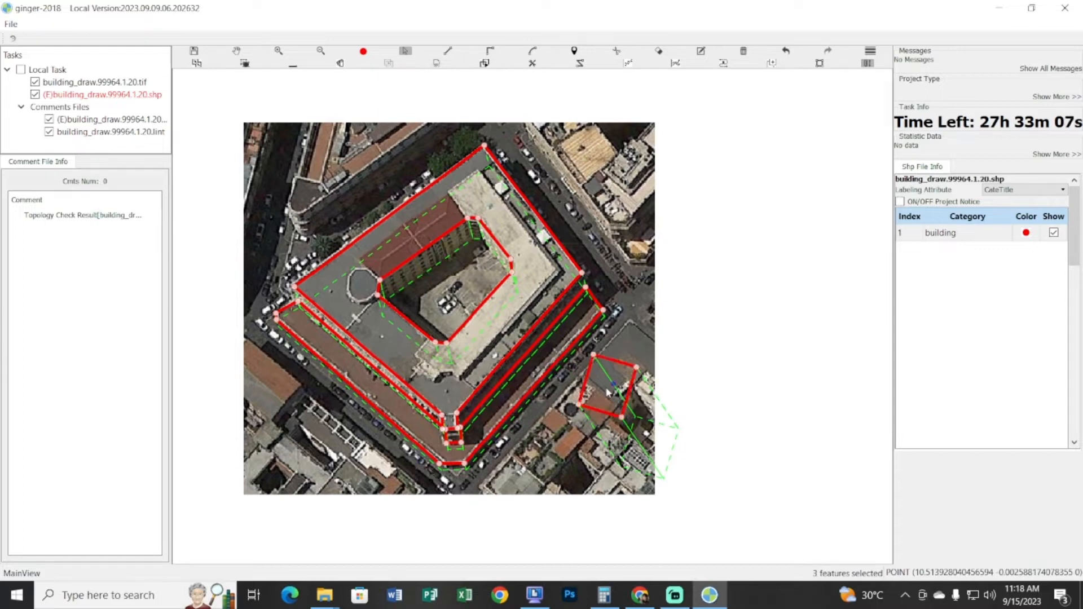
key("h")
left_click_drag(451, 304, 437, 273)
left_click_drag(490, 308, 476, 479)
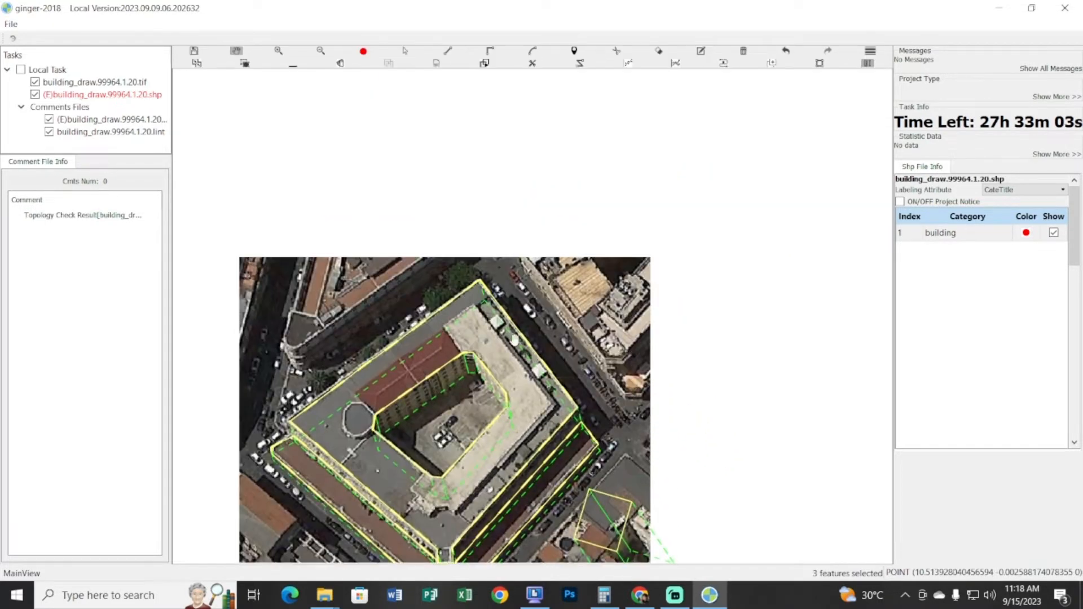
key("v")
key("Escape")
key("z")
left_click(482, 283)
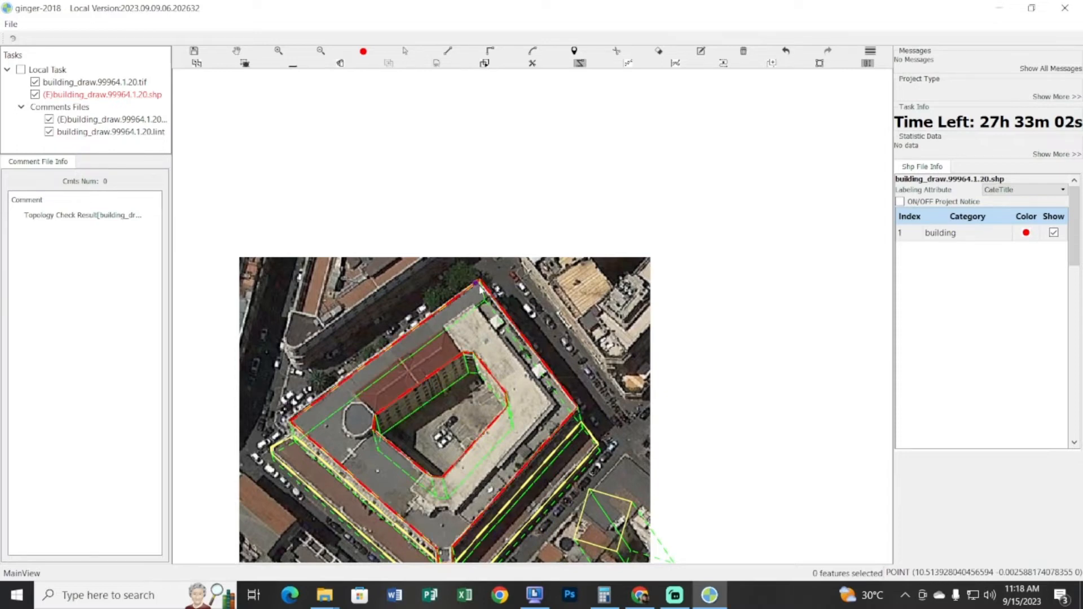
key("Escape")
Draw a right-angled practice rectangle across the street, starting at the courtyard building's uppermost corner and running along its upper-right outer edge
key("z")
left_click(480, 280)
left_click(627, 329)
left_click(551, 228)
left_click(480, 280)
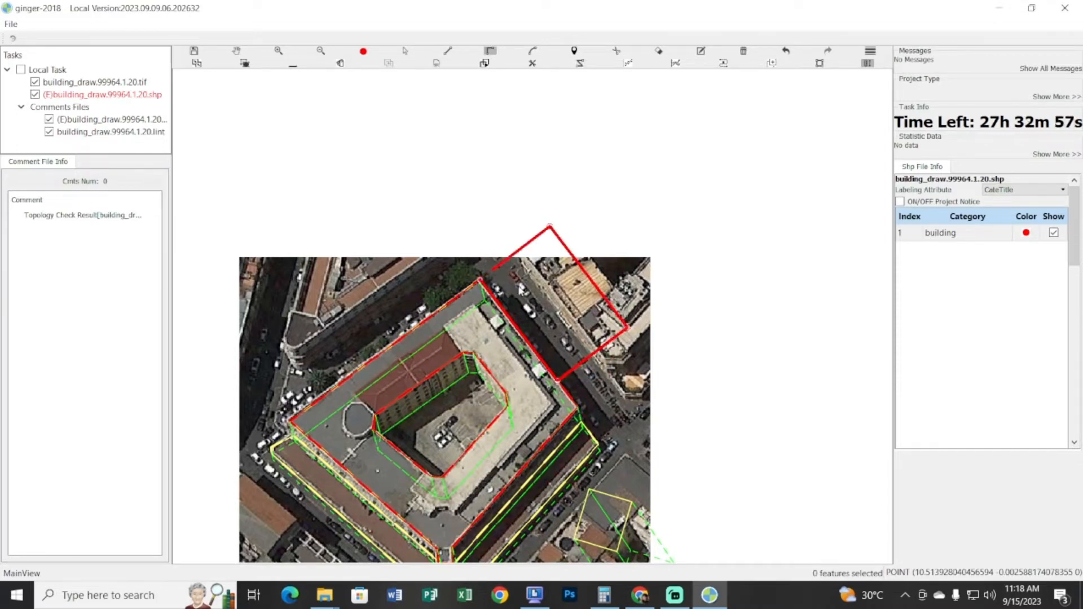
key("Escape")
Select the new practice rectangle alone, then box-select it together with the grouped courtyard building and terrace
left_click_drag(536, 290, 545, 326)
key("s")
left_click(562, 381)
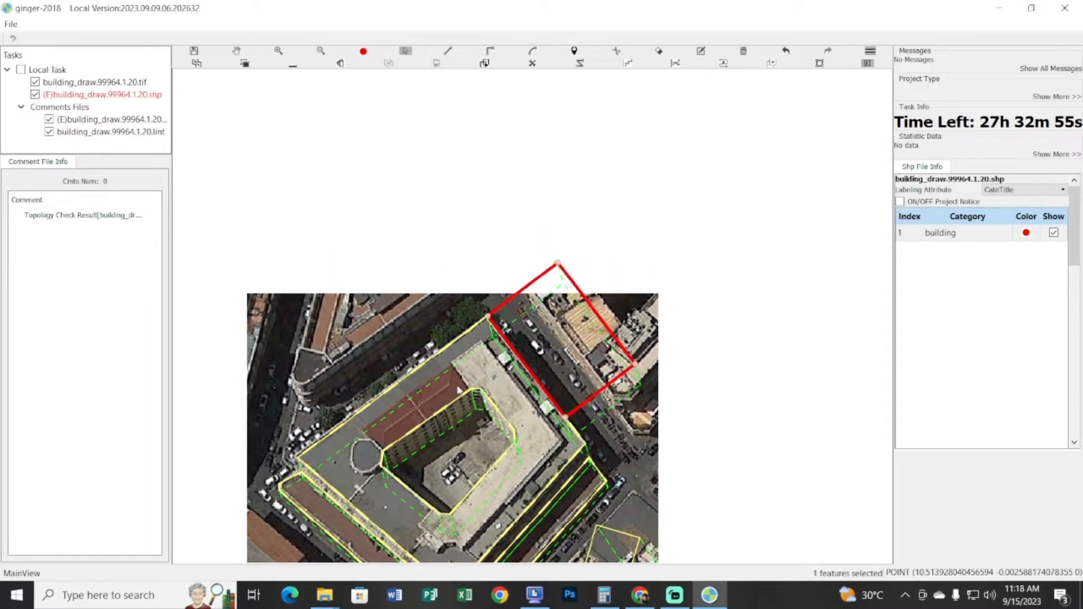
left_click_drag(406, 282, 618, 468)
key("h")
left_click_drag(603, 416, 579, 415)
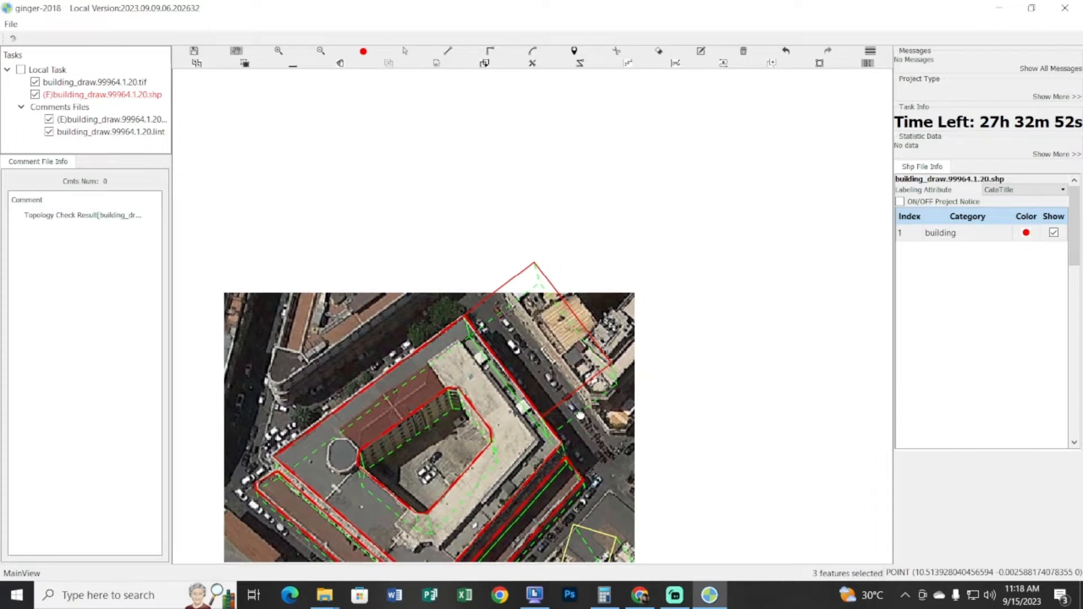
left_click_drag(610, 381, 590, 395)
Trace a smaller practice building adjoining the lower-right edge of the new rectangle
key("r")
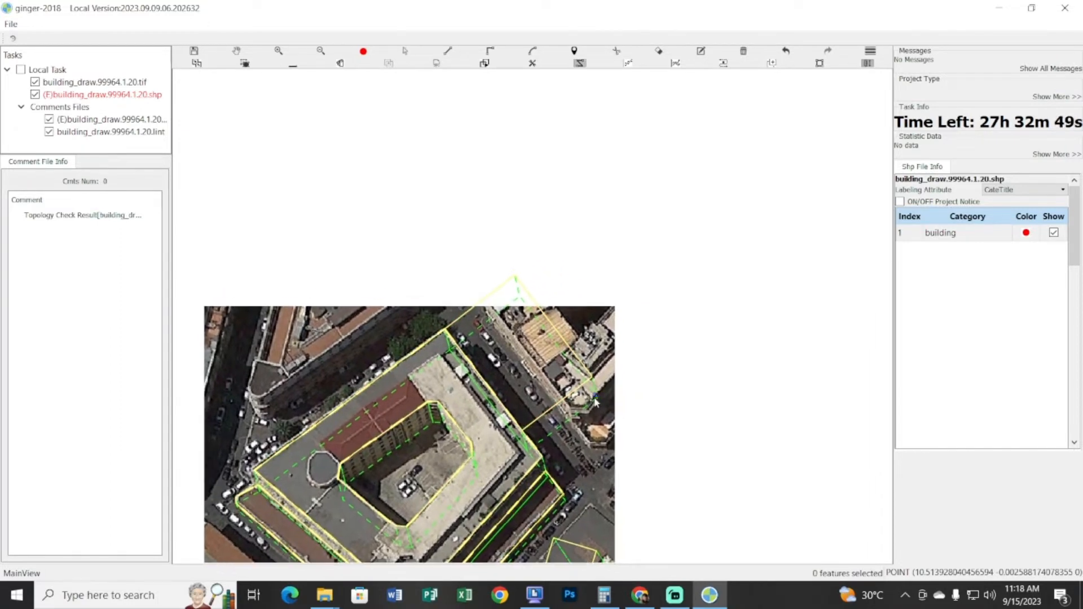
left_click(586, 396)
left_click(548, 423)
left_click(588, 455)
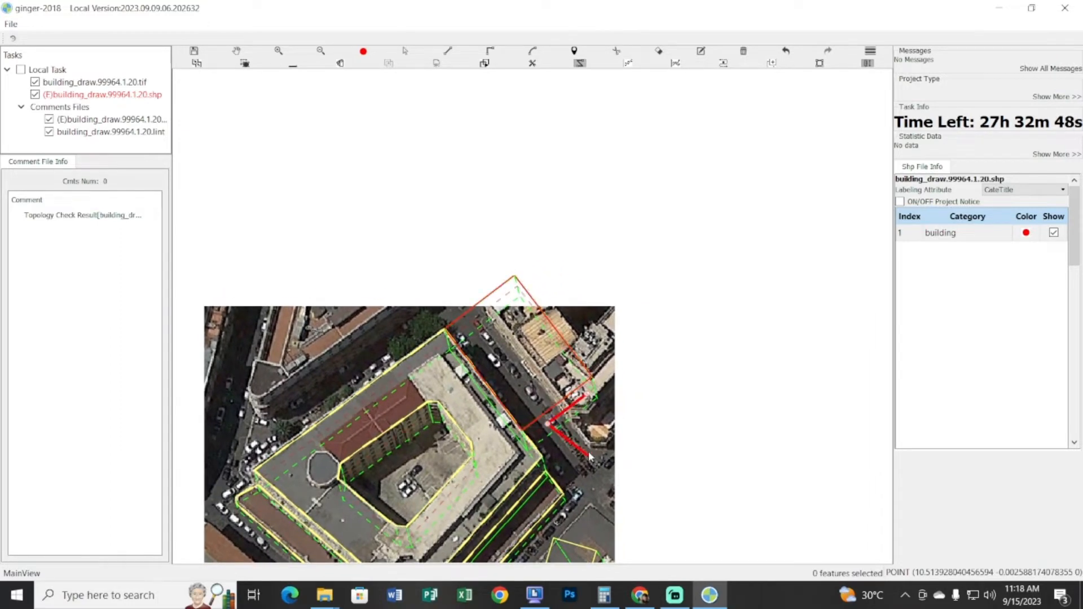
key("w")
double_click(613, 429)
Select the practice rectangle and the smaller traced building and group the two
key("v")
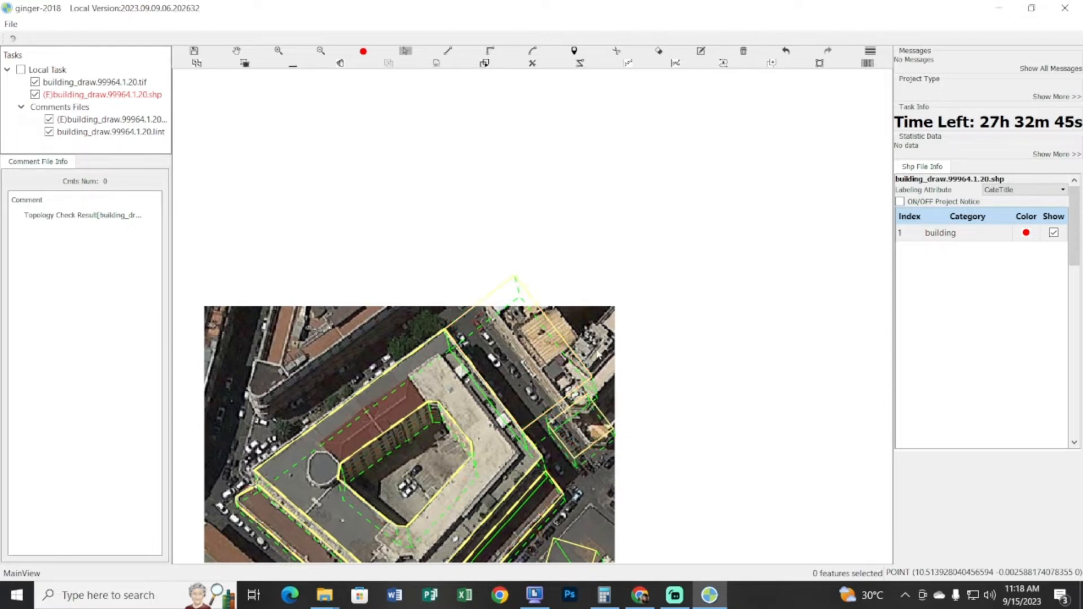
left_click_drag(612, 346, 569, 439)
left_click_drag(489, 461, 519, 418)
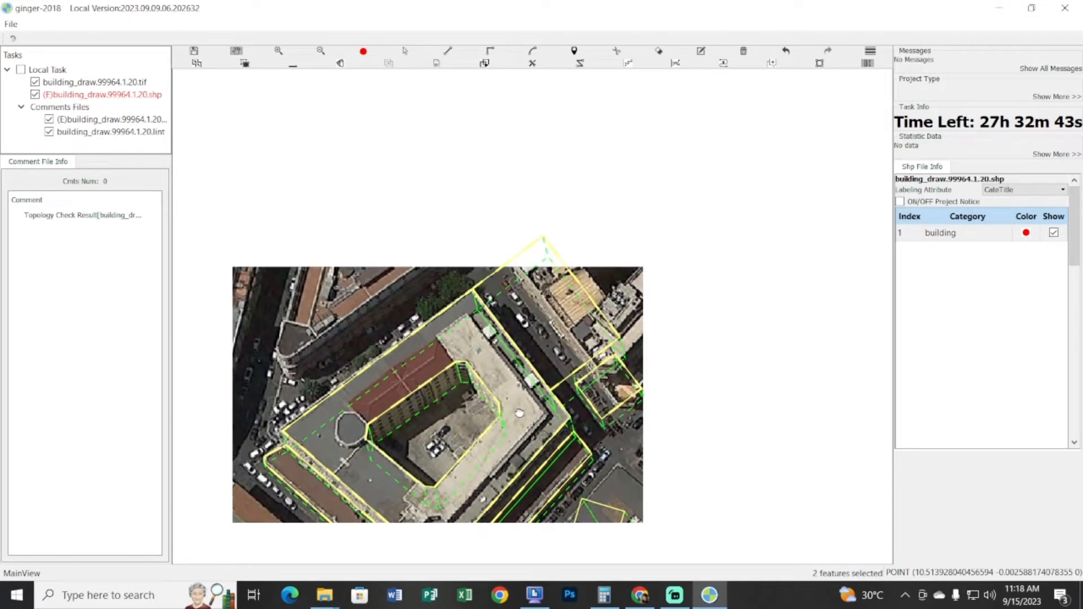
left_click(517, 416)
Select the practice group and the courtyard group in alternation, box-select both groups together, and release the selection
left_click(556, 347)
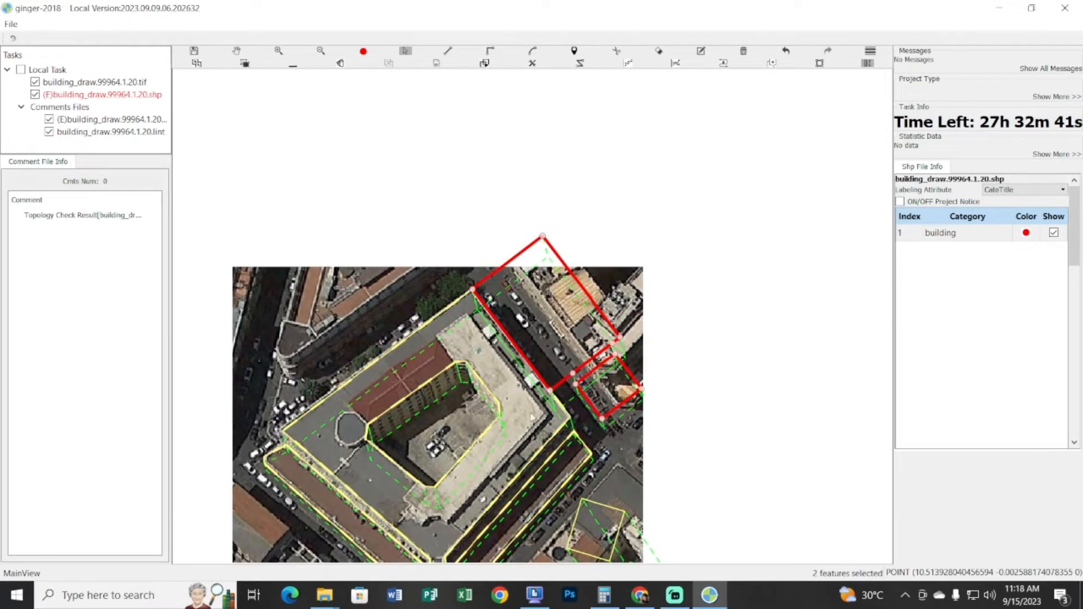
left_click(530, 442)
left_click(558, 346)
left_click(533, 430)
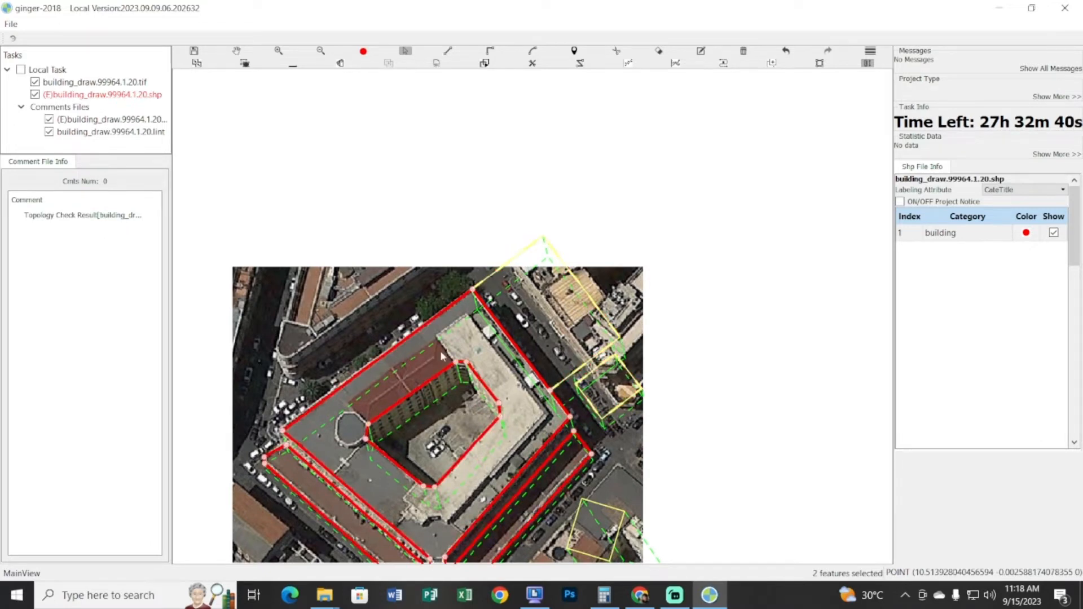
left_click(595, 356)
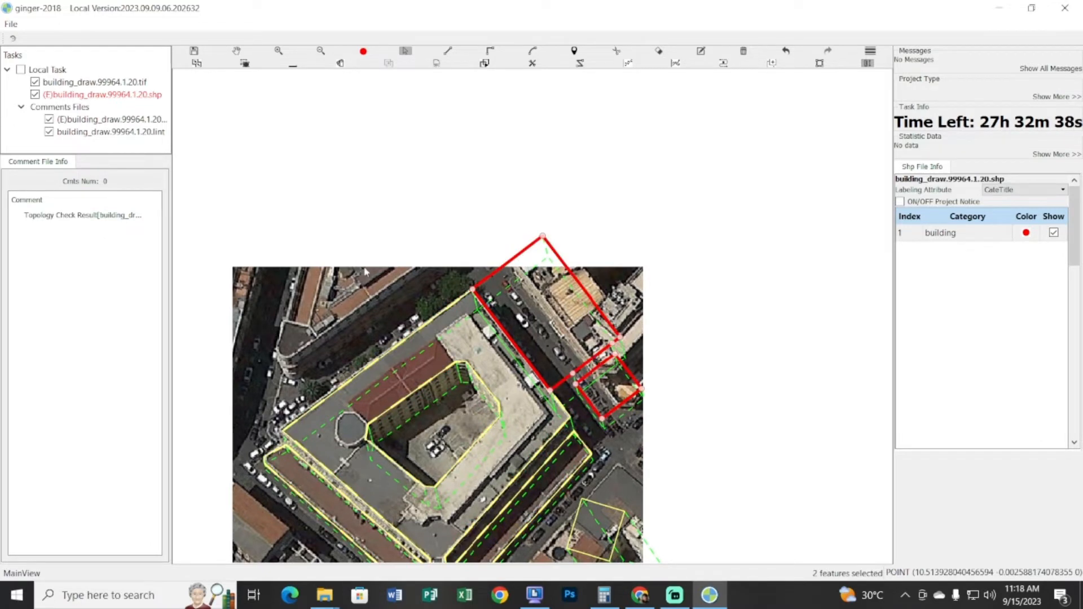
left_click_drag(356, 263, 634, 397)
key("Escape")
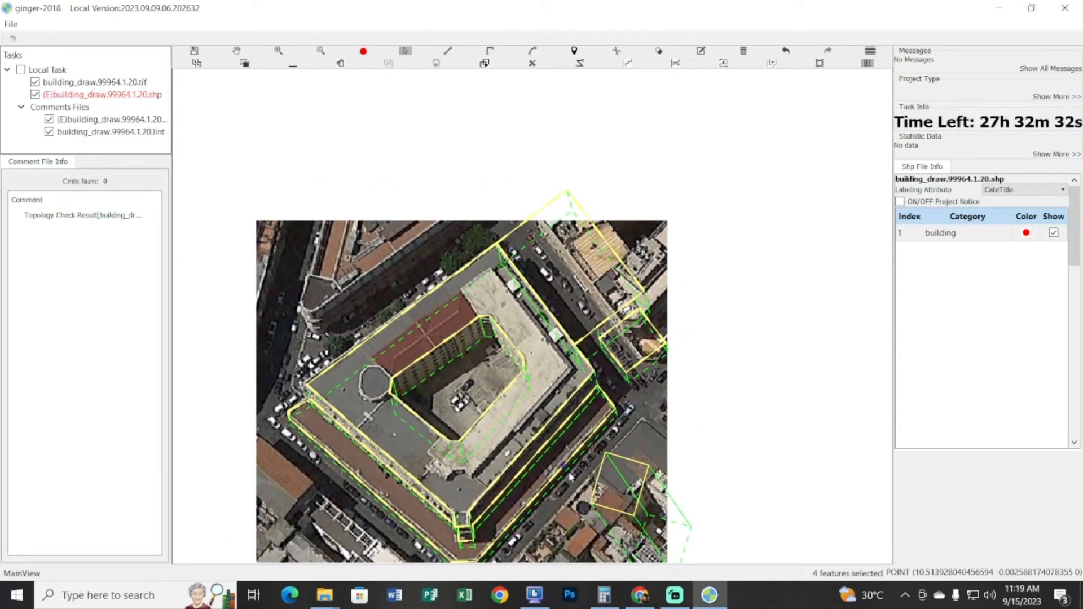
Look up the Degroup shortcut in the Guide Glimmertech document and box-select the courtyard building with its terrace in ginger-2018
left_click(637, 594)
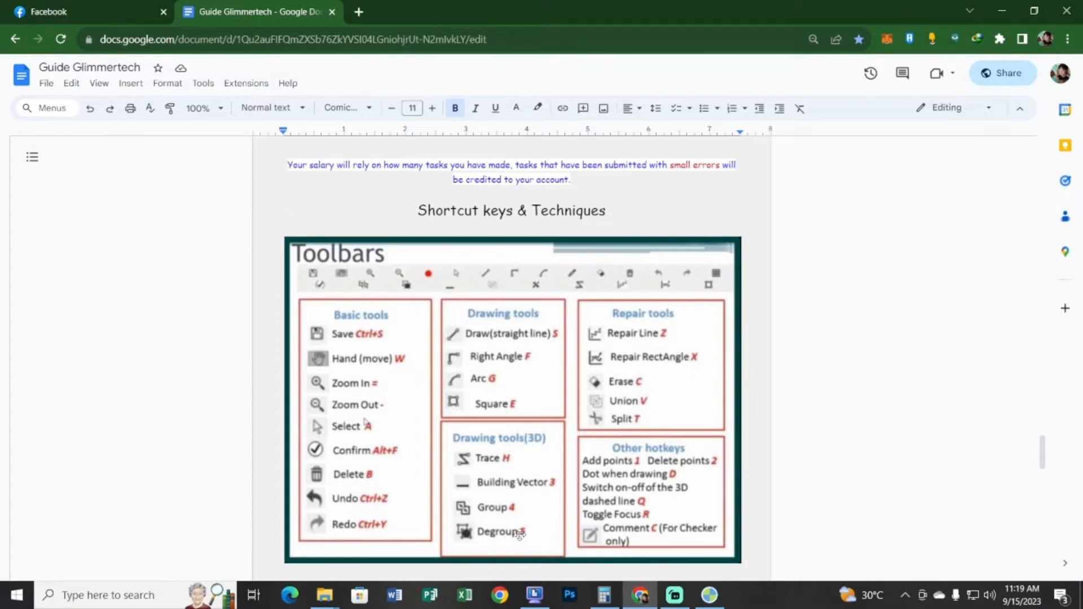
left_click(710, 595)
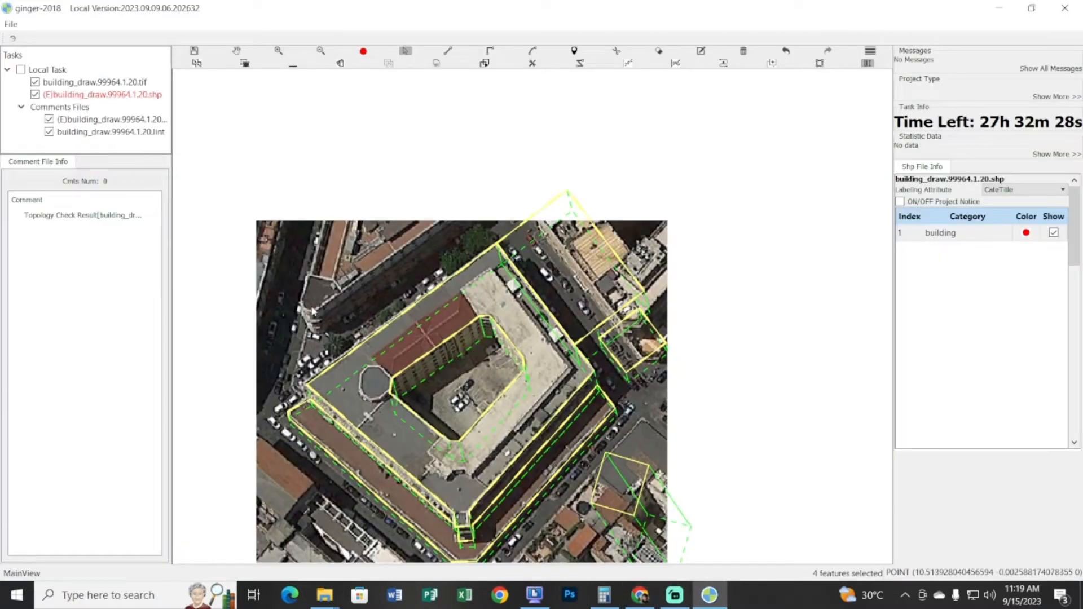
left_click_drag(312, 311, 502, 502)
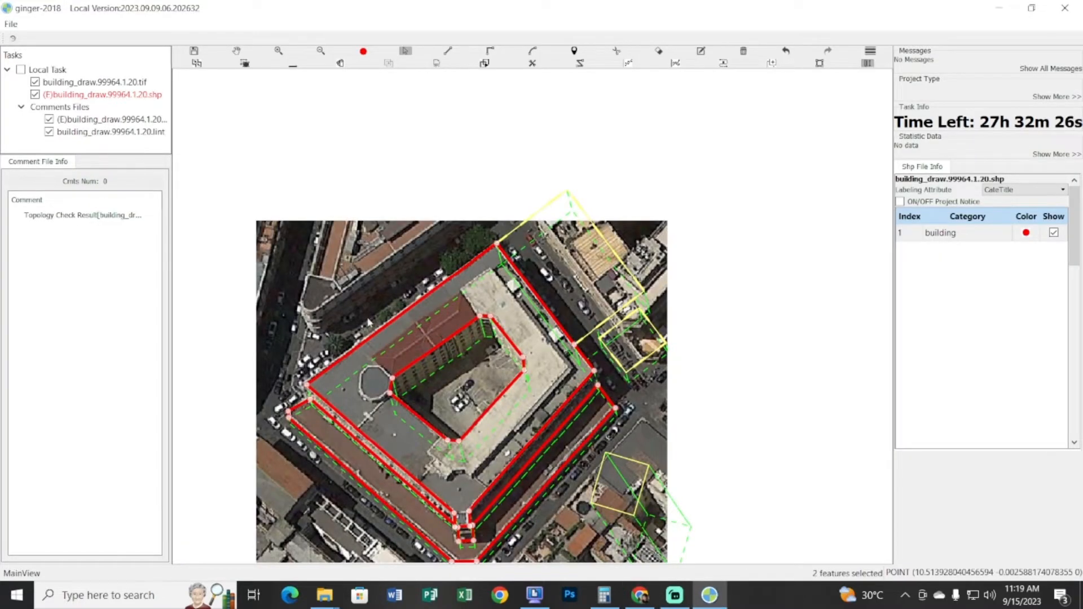
left_click_drag(280, 292, 524, 513)
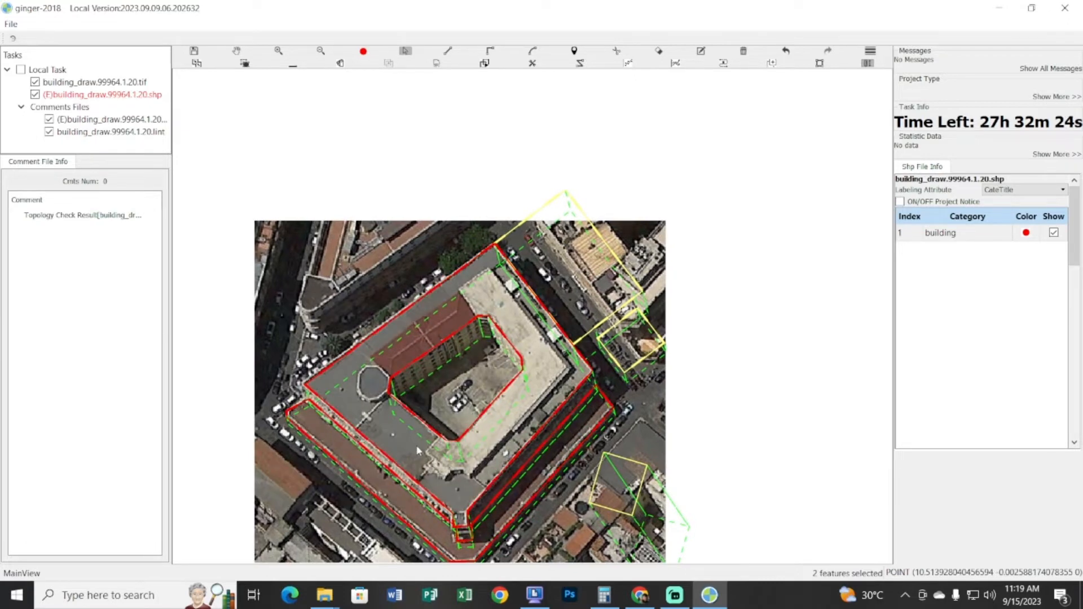
Box-select the courtyard group in full view and again up close around the red-roofed section
key("e")
key("Escape")
left_click_drag(433, 443, 491, 435)
left_click_drag(361, 313, 523, 499)
key("Escape")
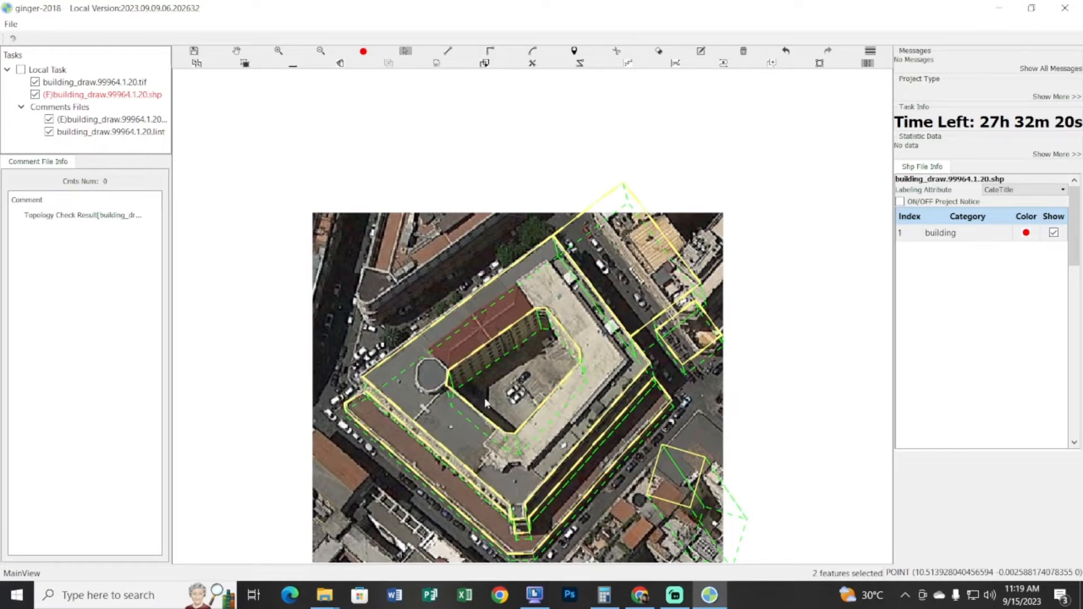
key("Escape")
scroll(496, 345, "up", 2)
scroll(520, 320, "up", 2)
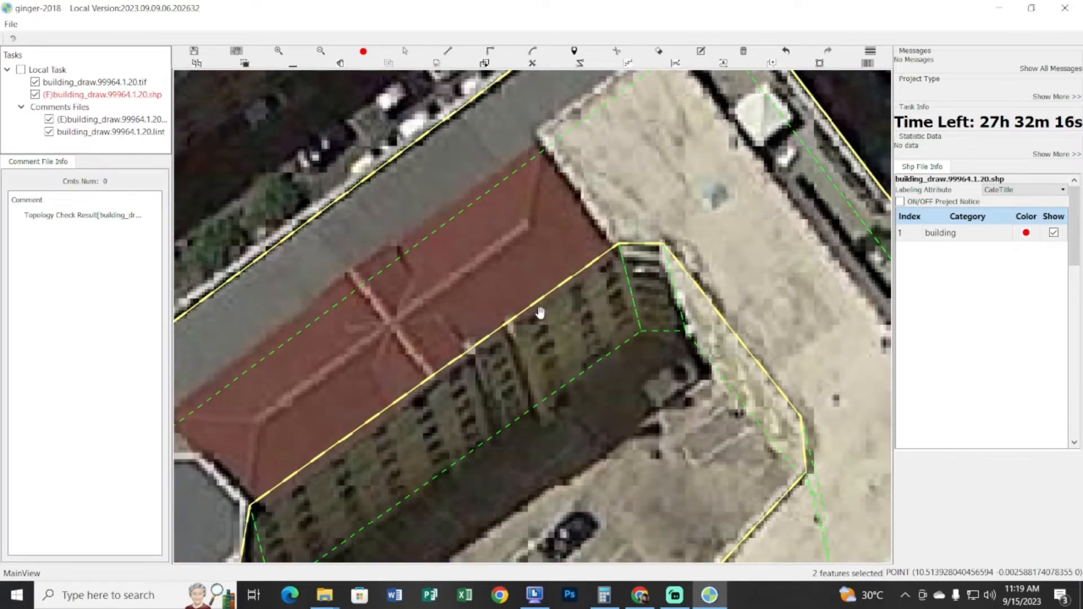
key("s")
left_click_drag(298, 197, 457, 397)
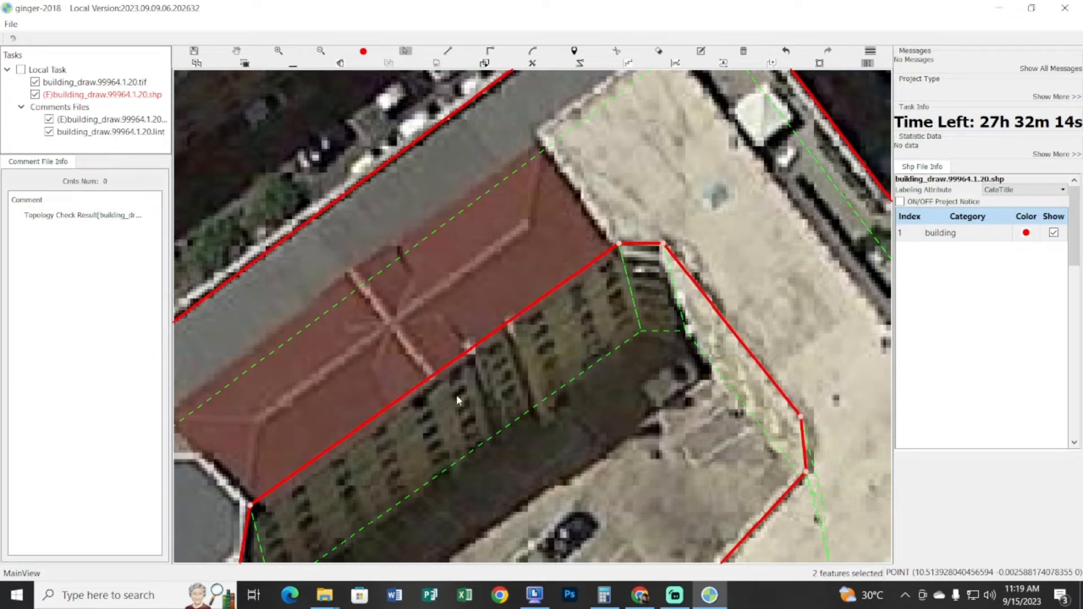
key("h")
scroll(595, 244, "down", 5)
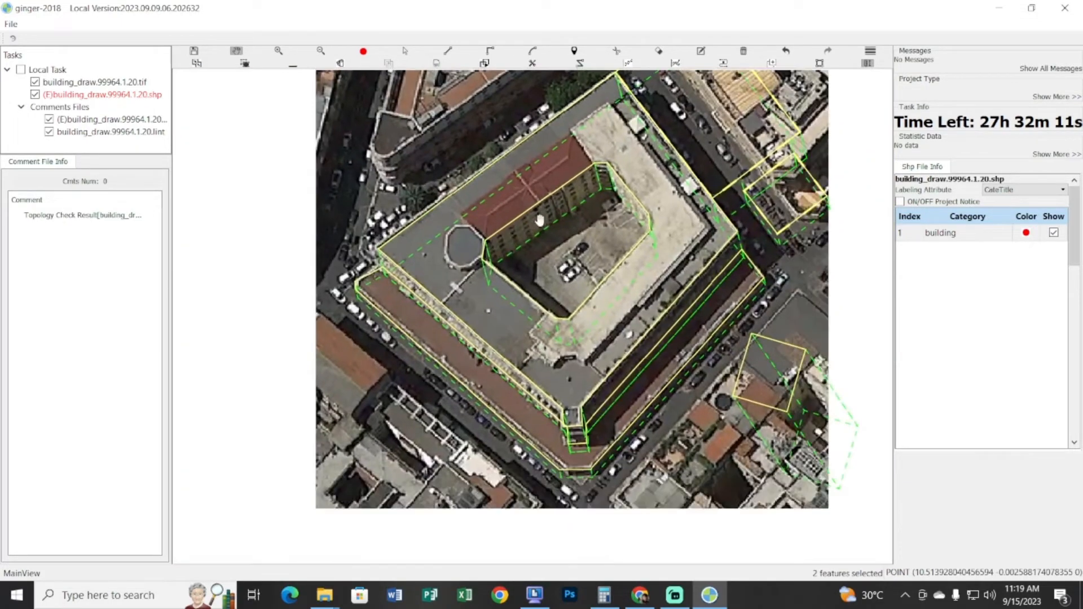
Practise alternating between the Hand and Select tools while box-selecting the courtyard building and terrace from different views
left_click_drag(539, 220, 533, 285)
key("s")
left_click_drag(400, 205, 572, 441)
key("h")
mouse_move(646, 248)
left_mouse_down()
mouse_move(575, 312)
mouse_move(514, 394)
left_mouse_up()
key("s")
left_click_drag(207, 385, 492, 544)
key("h")
left_click_drag(475, 399, 459, 399)
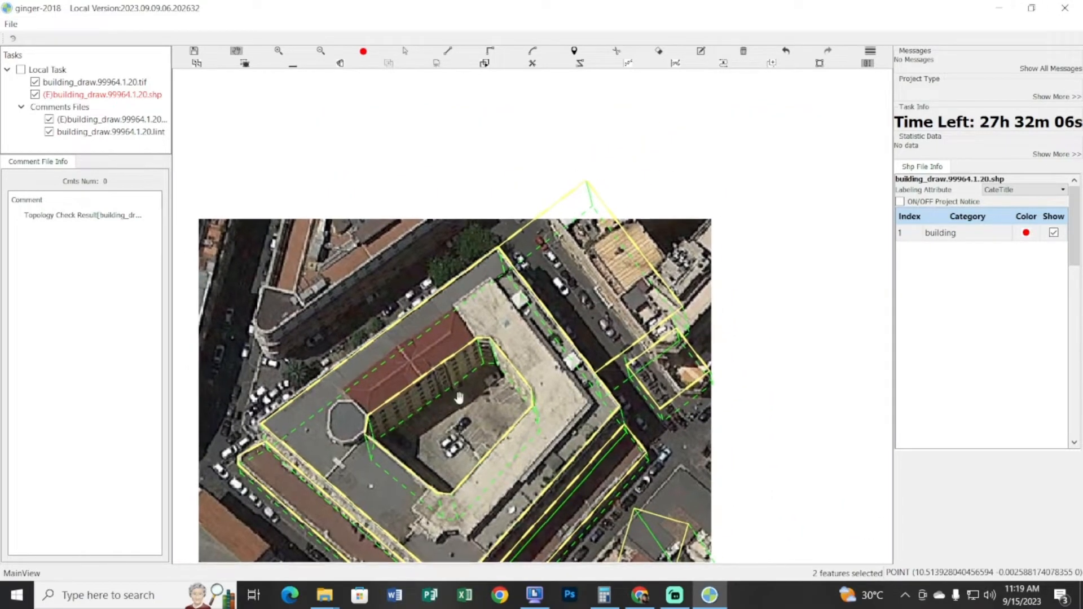
scroll(440, 383, "down", 2)
key("s")
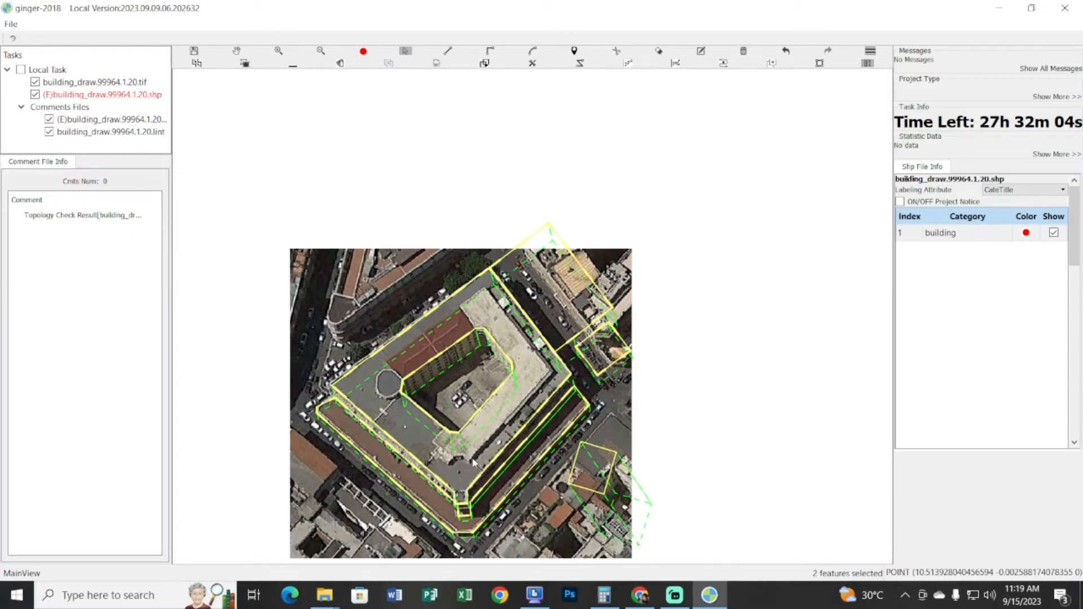
key("Escape")
left_click(557, 315)
Review the Repair tools and their shortcuts in the Guide Glimmertech document and return to ginger-2018
left_click(641, 595)
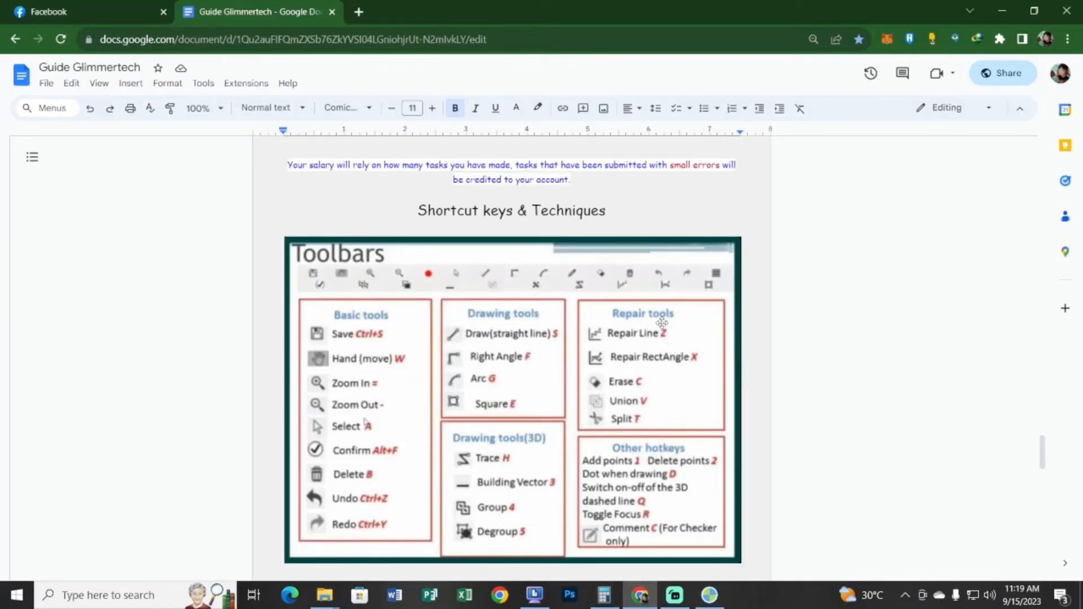
type("we Maps for newbie (Practice")
scroll(639, 460, "down", 20)
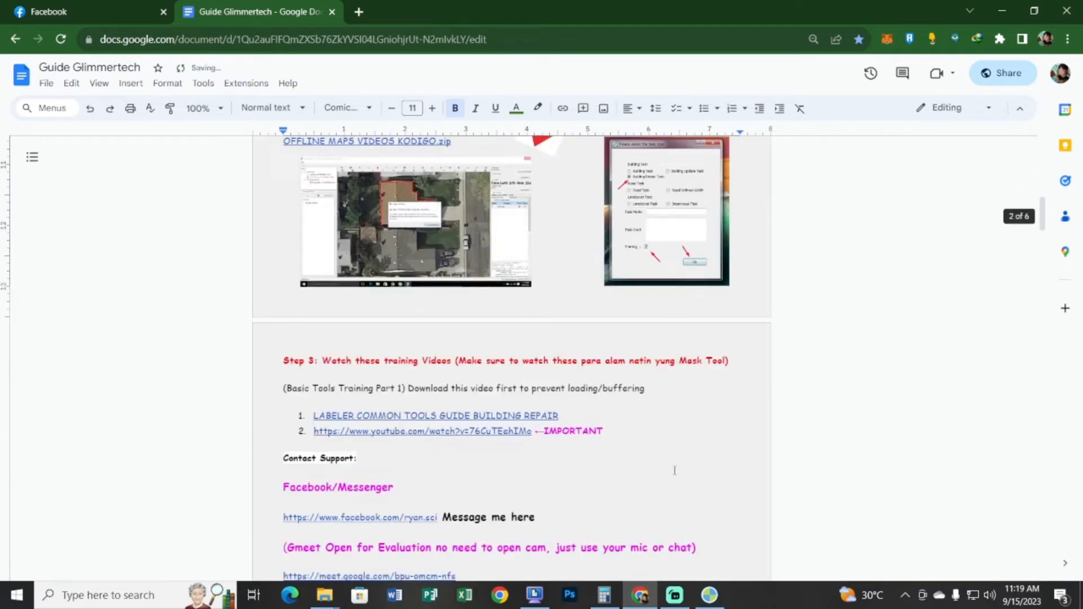
scroll(675, 500, "down", 11)
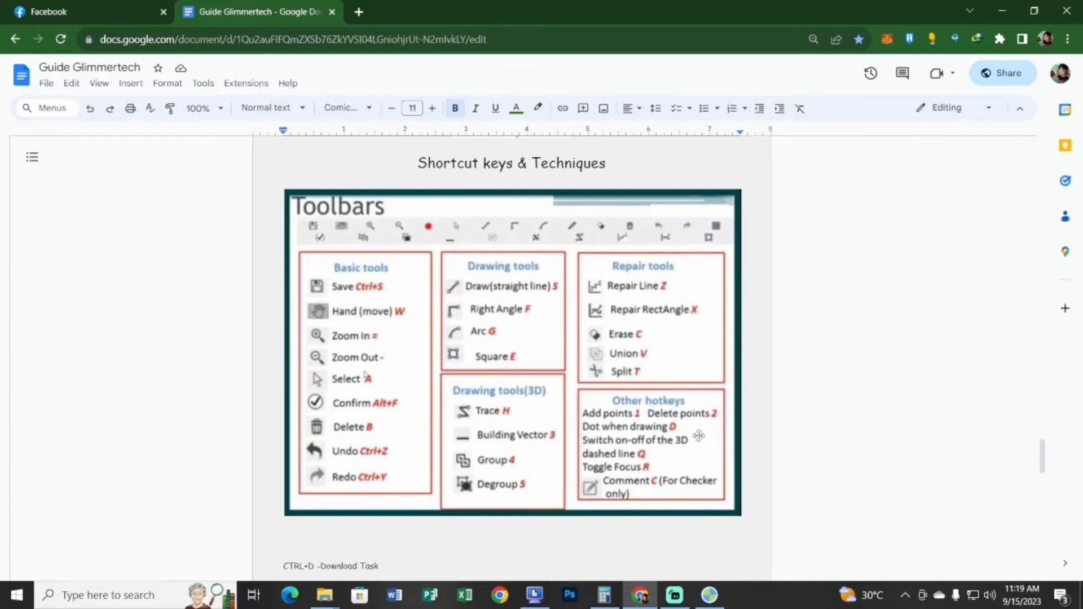
left_click(710, 595)
Use Repair Line to add a four-sided extension to the terrace's lower-left outer edge, reaching across the street
scroll(519, 267, "up", 5)
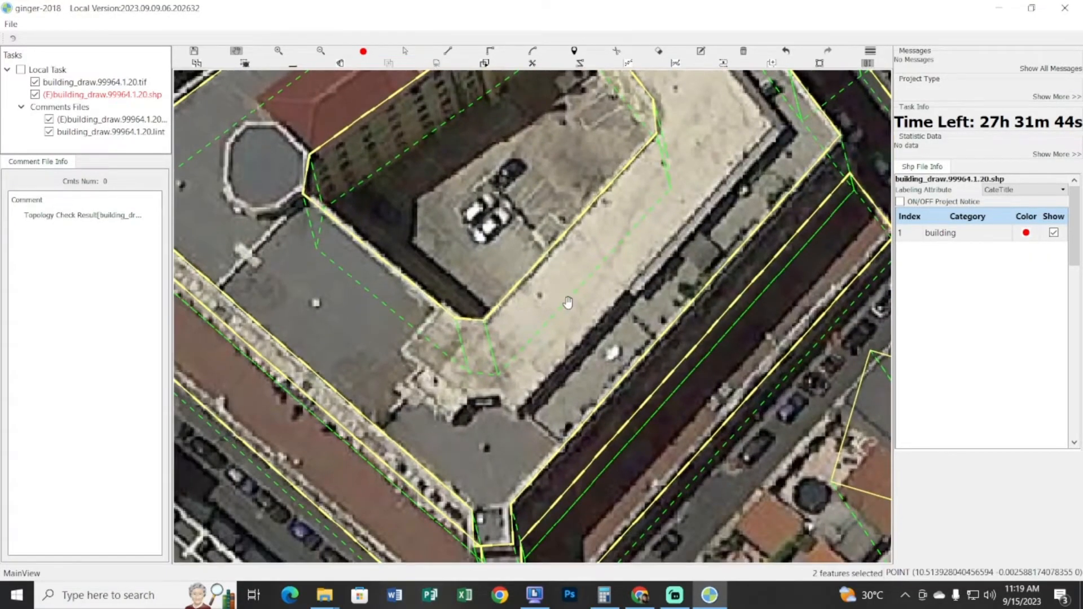
scroll(691, 247, "down", 3)
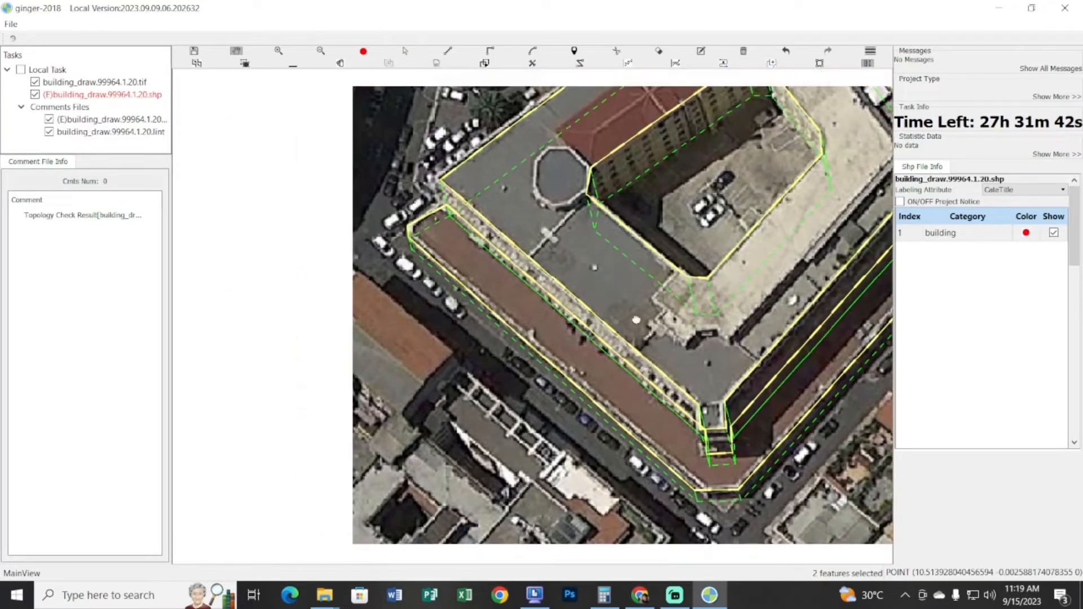
scroll(620, 364, "up", 4)
left_click(604, 375)
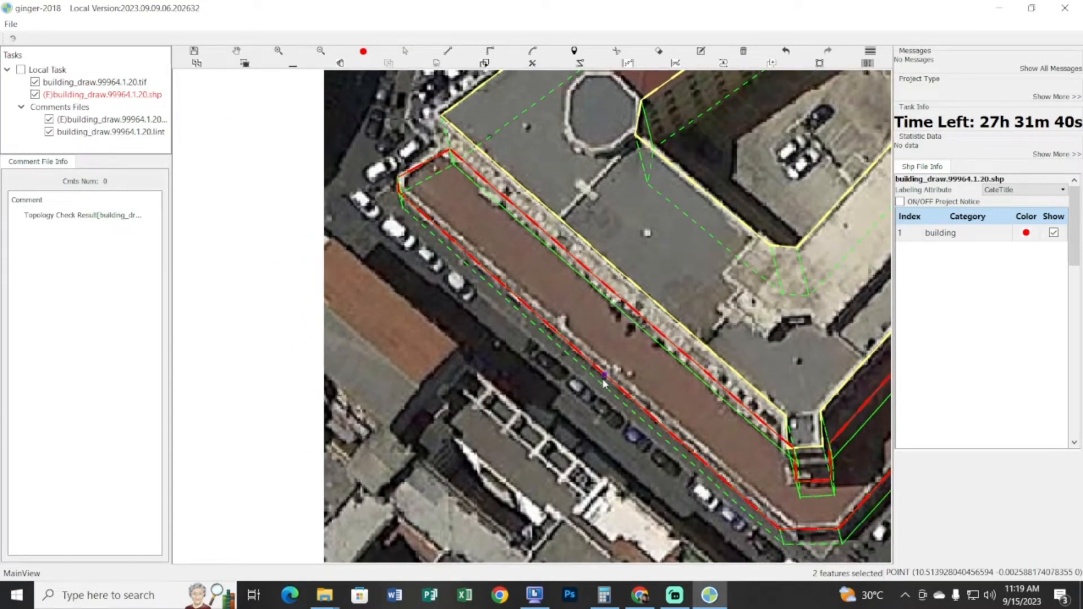
left_click(539, 433)
left_click(639, 526)
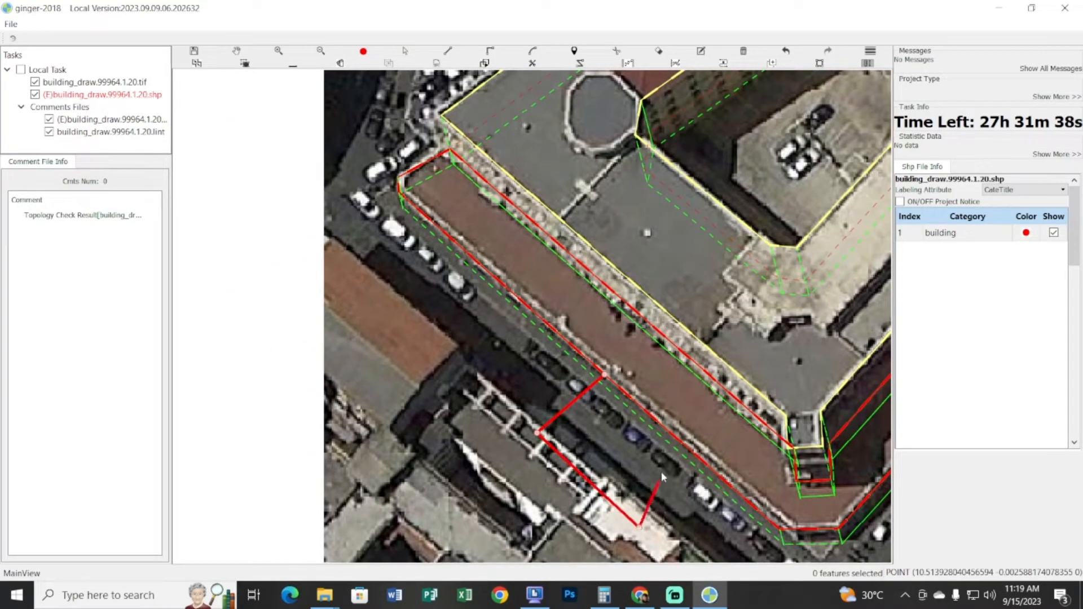
left_click(706, 464)
key("space")
left_click_drag(648, 445, 618, 365)
key("space")
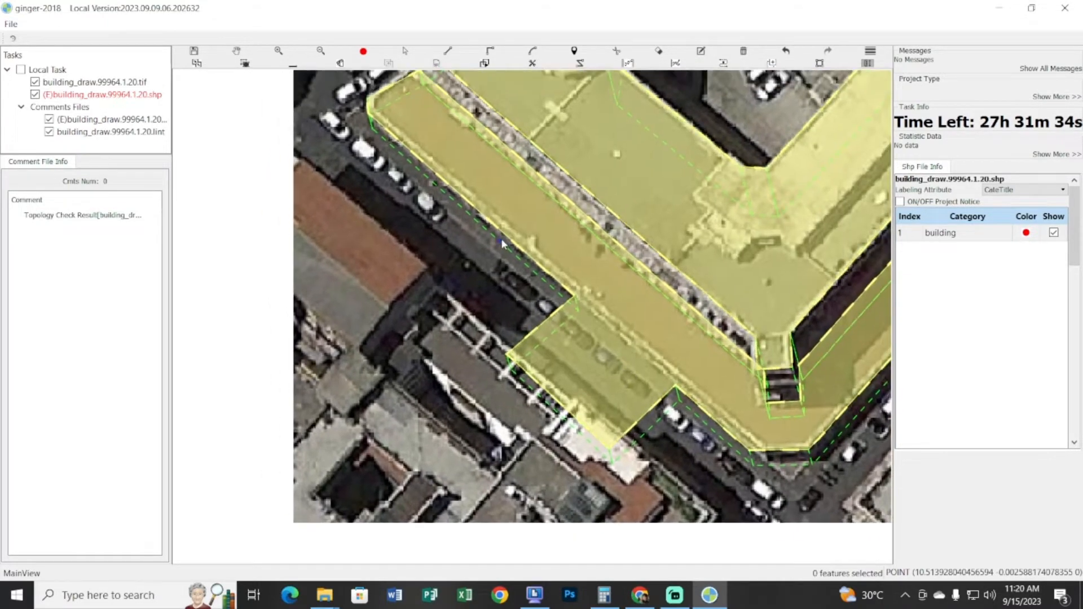
Add a second, smaller Repair Line extension to the terrace's street edge, farther up beside the first one
left_click(504, 236)
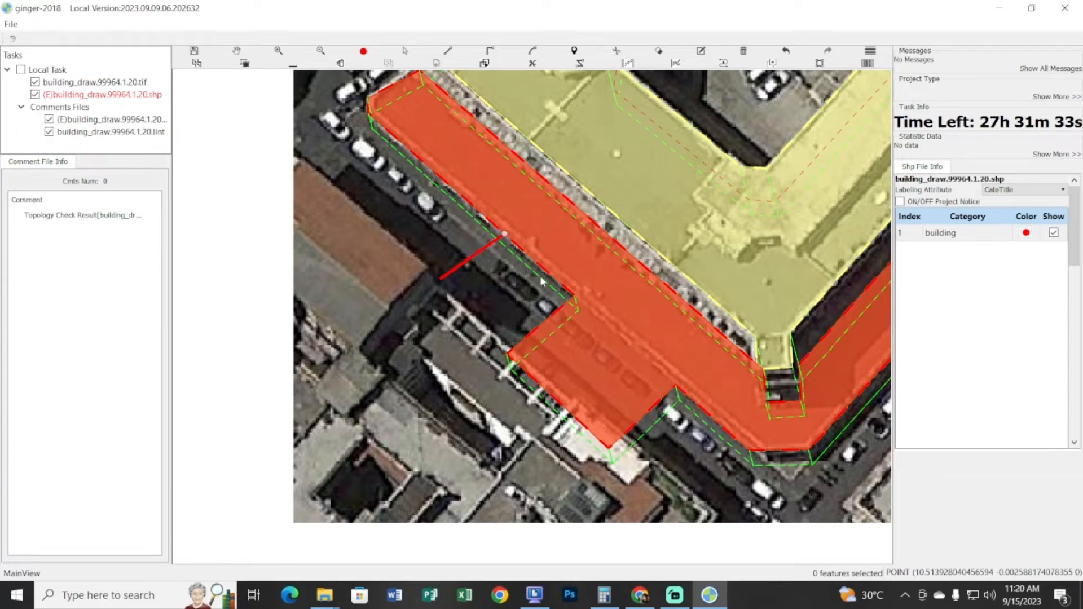
left_click(439, 278)
left_click(494, 313)
double_click(546, 284)
key("space")
left_click_drag(641, 396, 517, 332)
left_click_drag(553, 373, 601, 457)
key("space")
Redraw the terrace's lower-left edge inside its outline with Repair Line, cutting off both extensions and a strip of the terrace
left_click(405, 230)
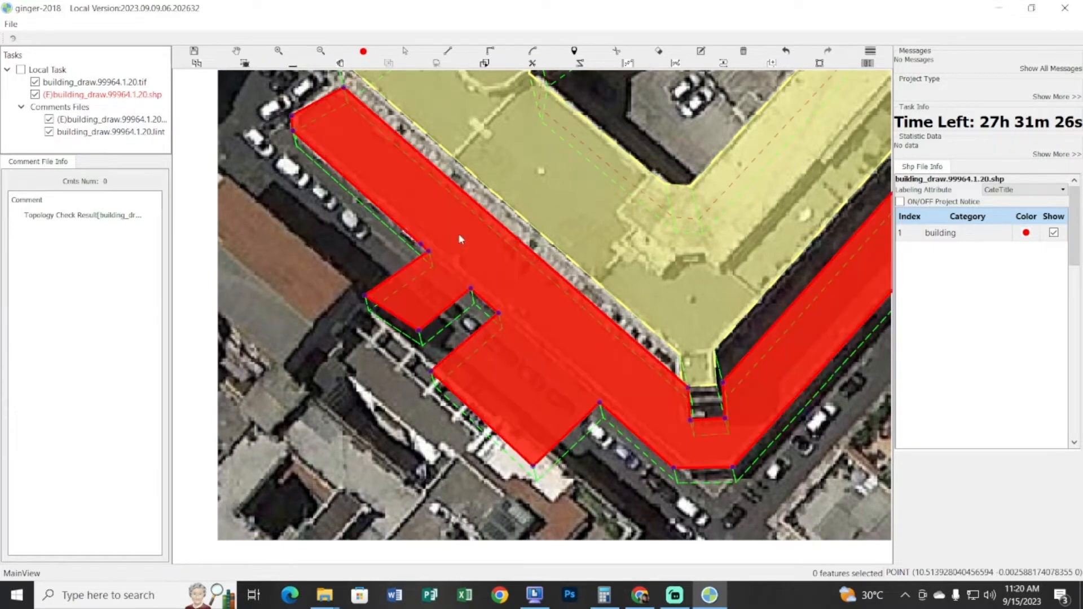
left_click(465, 237)
left_click(622, 372)
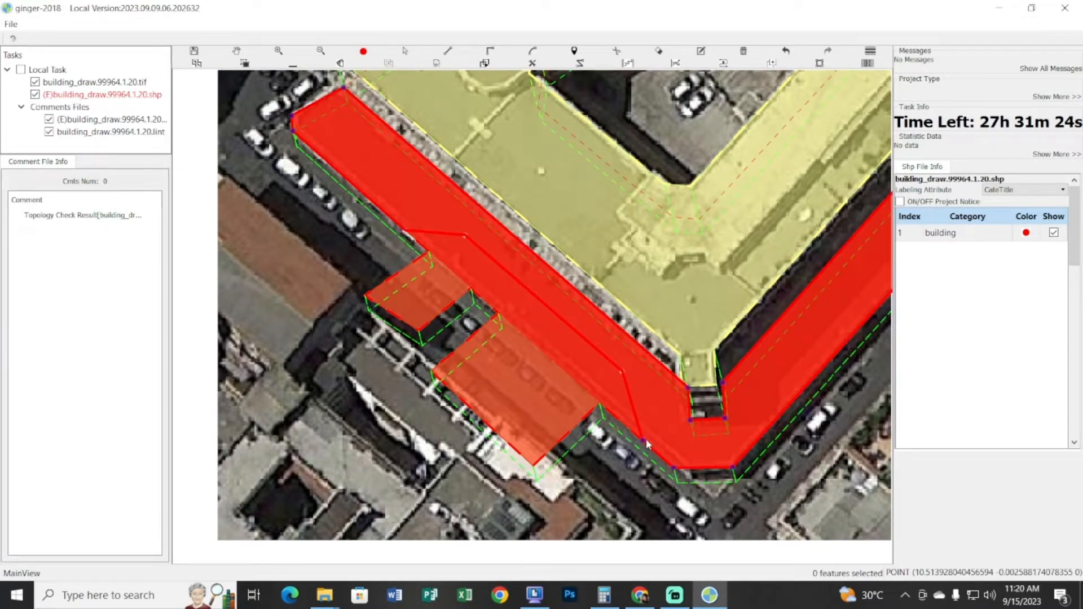
double_click(645, 439)
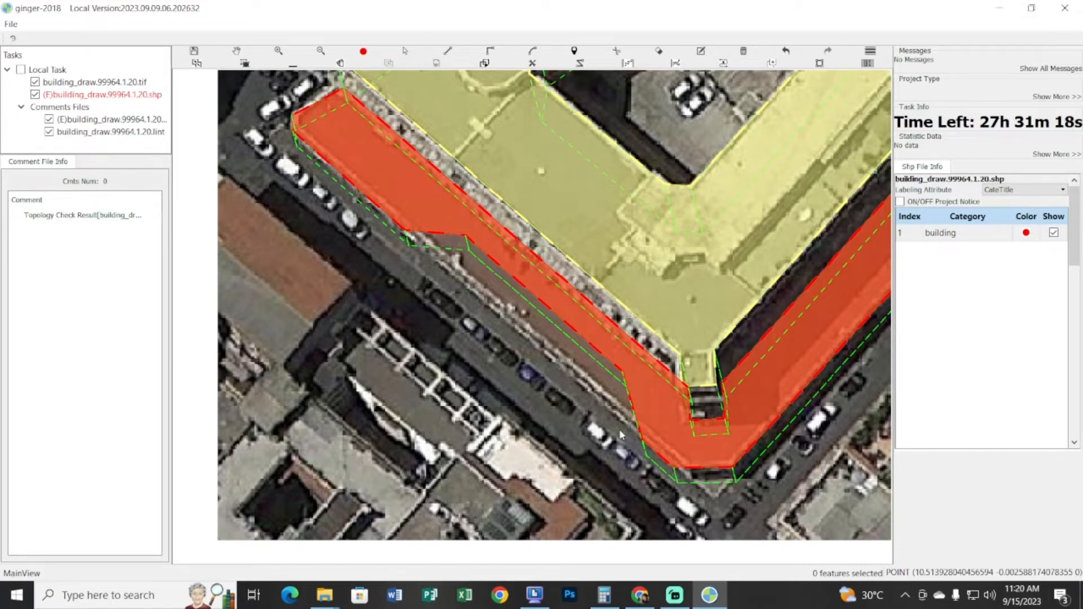
left_click_drag(618, 427, 640, 434)
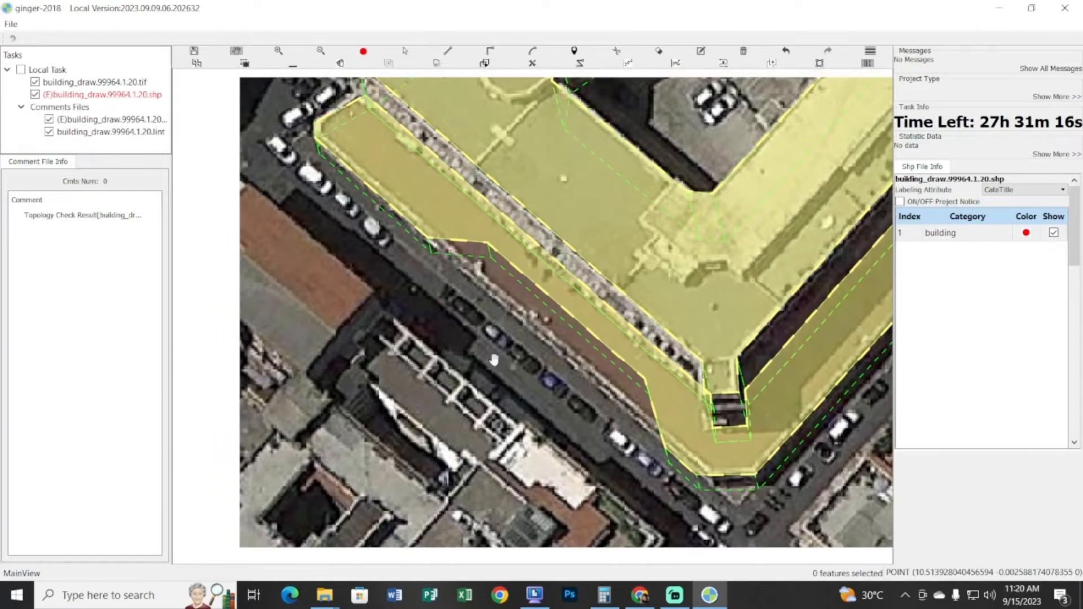
Straighten the terrace's lower-left street edge with a Repair Line across the recess, filling the missing strip back in
key("Escape")
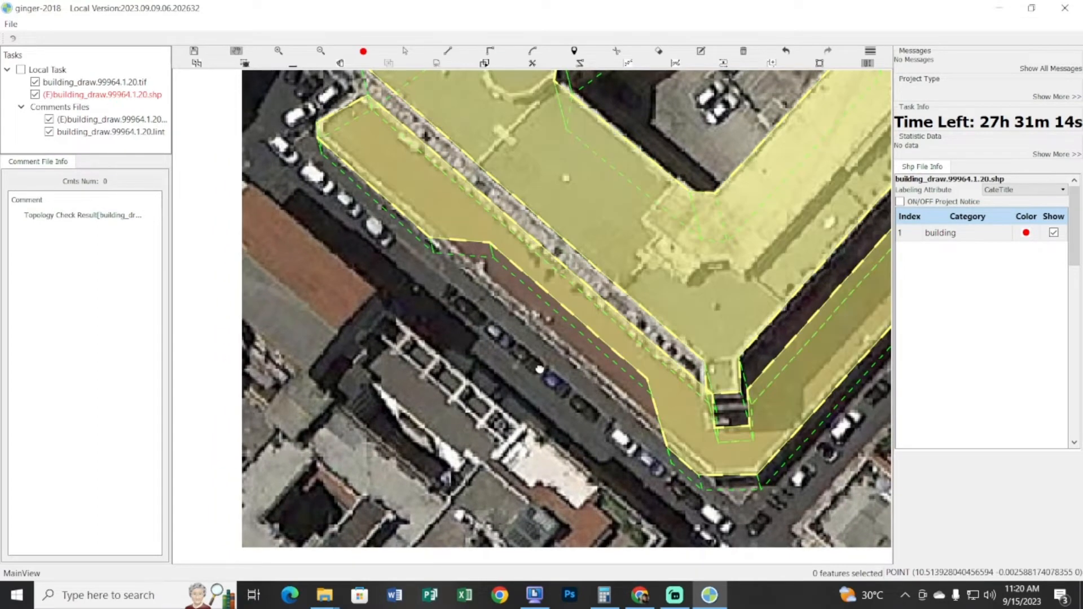
left_click(371, 188)
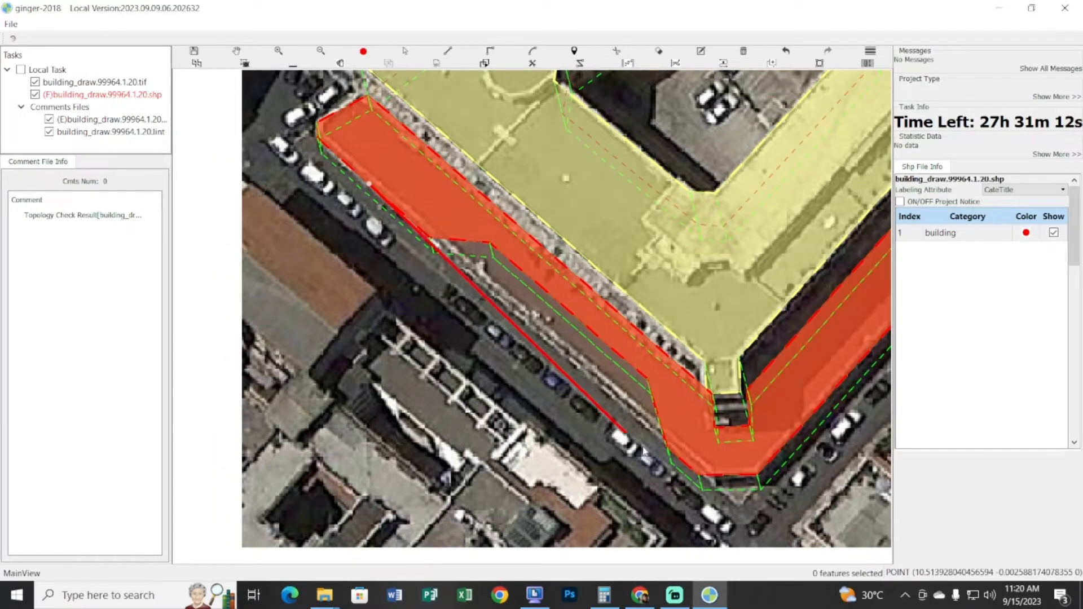
left_click(668, 455)
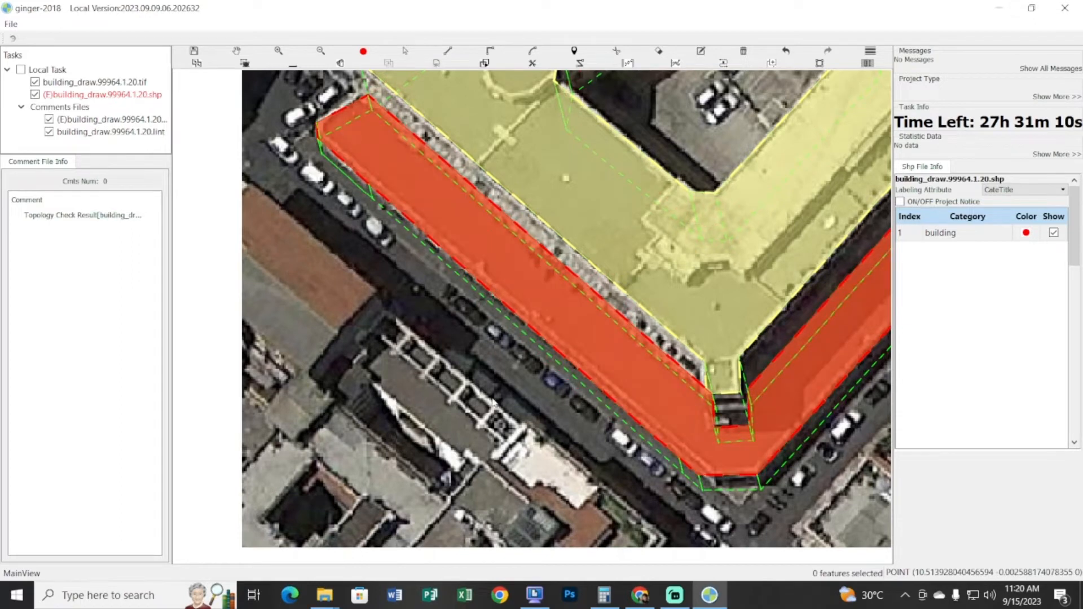
Cut an irregular recess into the lower half of the terrace's lower-left edge with a six-point Repair Line
key("space")
left_click_drag(493, 315, 538, 356)
left_click(524, 323)
left_click(574, 325)
left_click(660, 386)
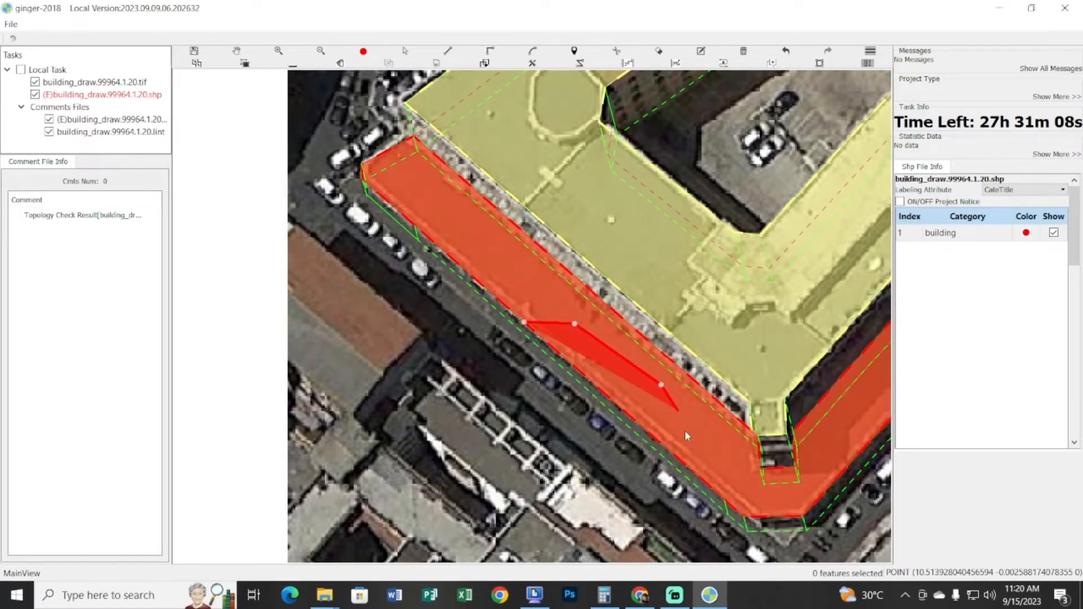
left_click(685, 431)
left_click(660, 442)
right_click(616, 414)
key("space")
left_click_drag(565, 358, 565, 360)
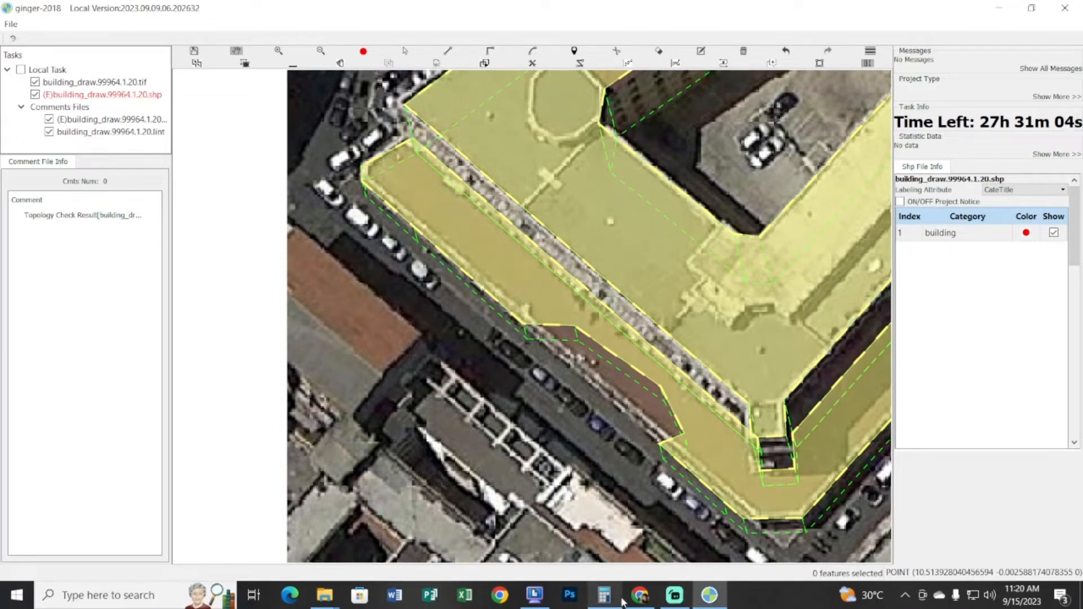
Check the Repair tools and their shortcuts in the Guide Glimmertech document, and return to the terrace in ginger-2018
left_click(639, 597)
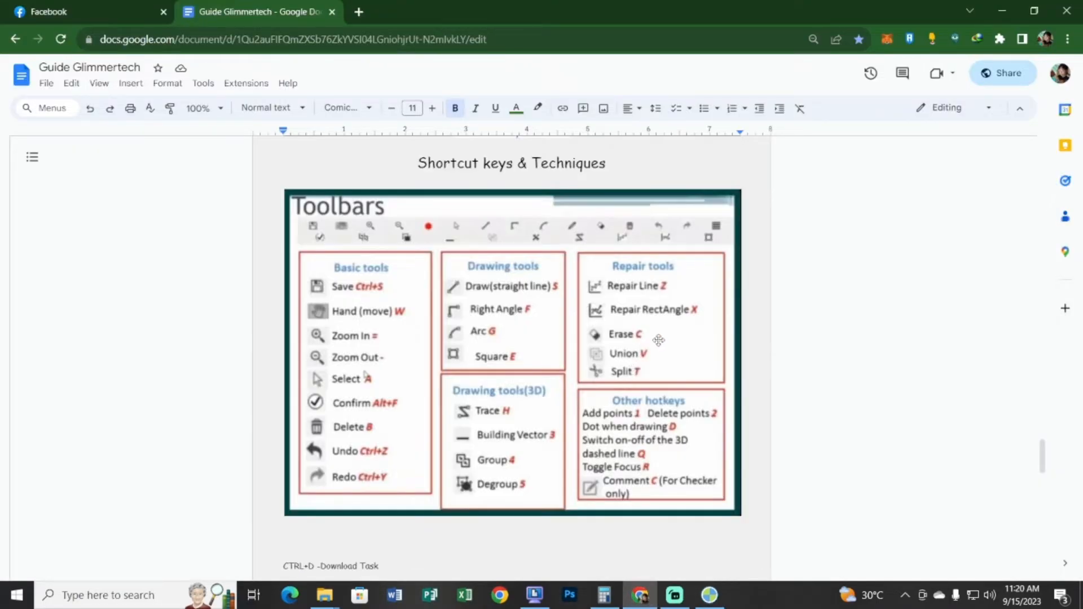
left_click(710, 595)
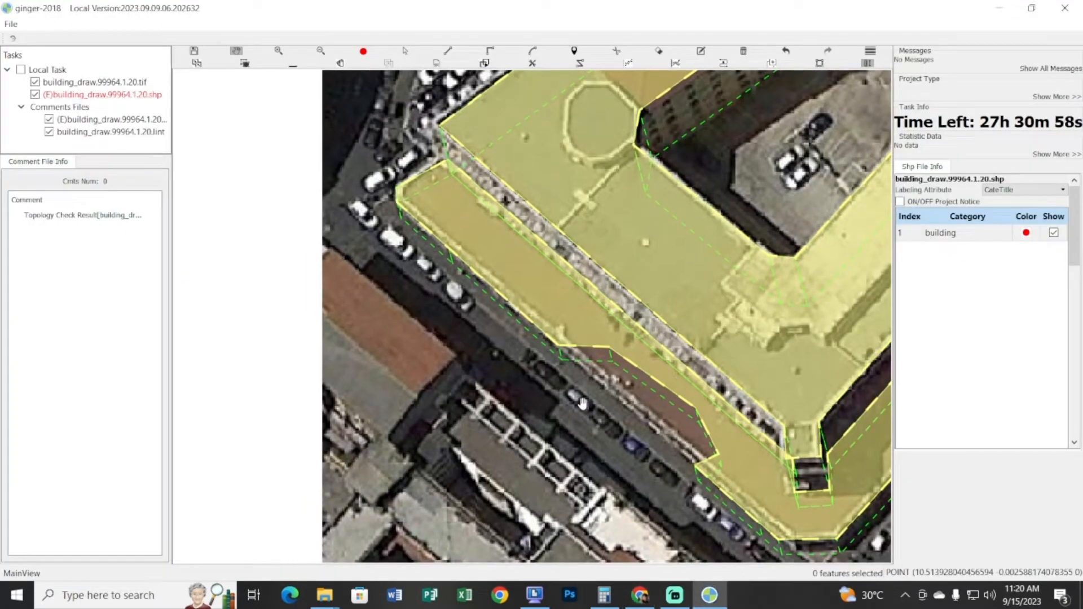
left_click_drag(550, 310, 558, 310)
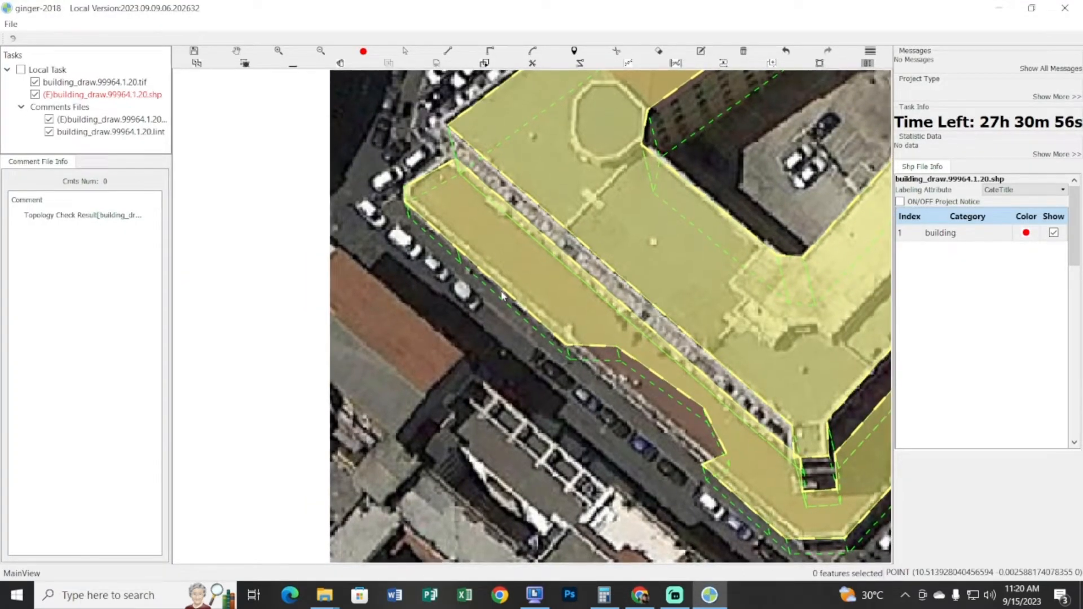
Add a large four-sided Repair Line extension from the terrace's lower-left edge across the street, covering the recess
left_click(505, 292)
left_click(427, 377)
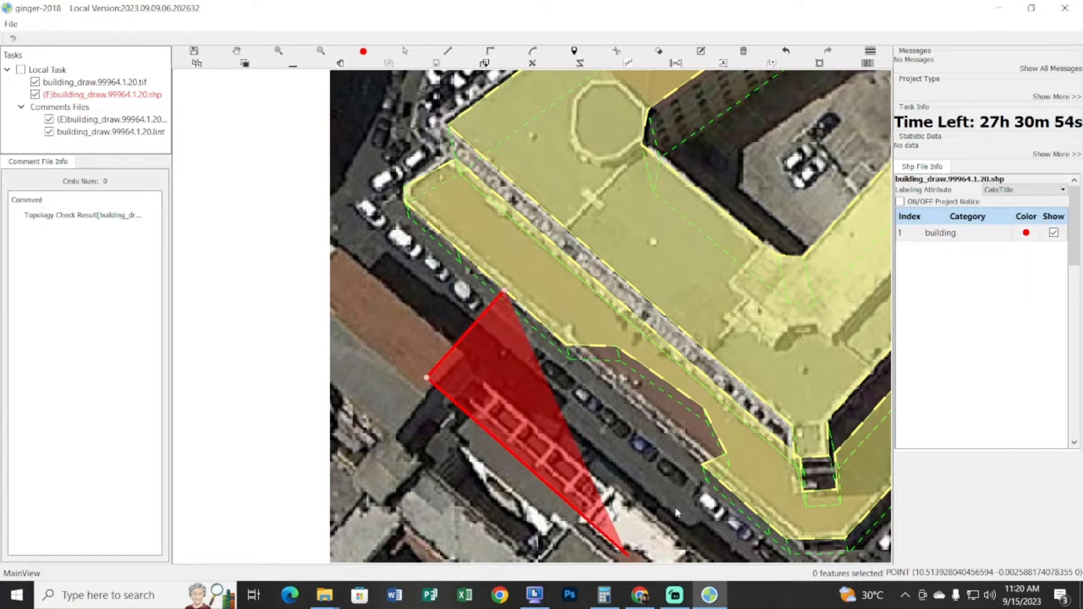
left_click(632, 559)
double_click(718, 487)
key("space")
left_click_drag(600, 454, 567, 395)
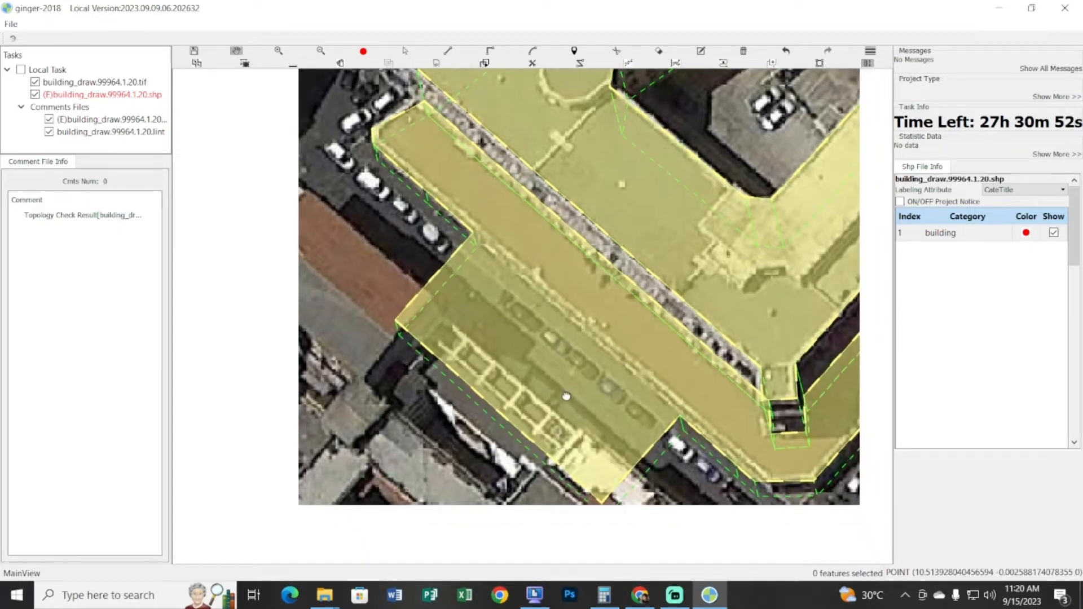
Cut off the large extension with a straight Repair Line between the two corners where it meets the terrace
key("space")
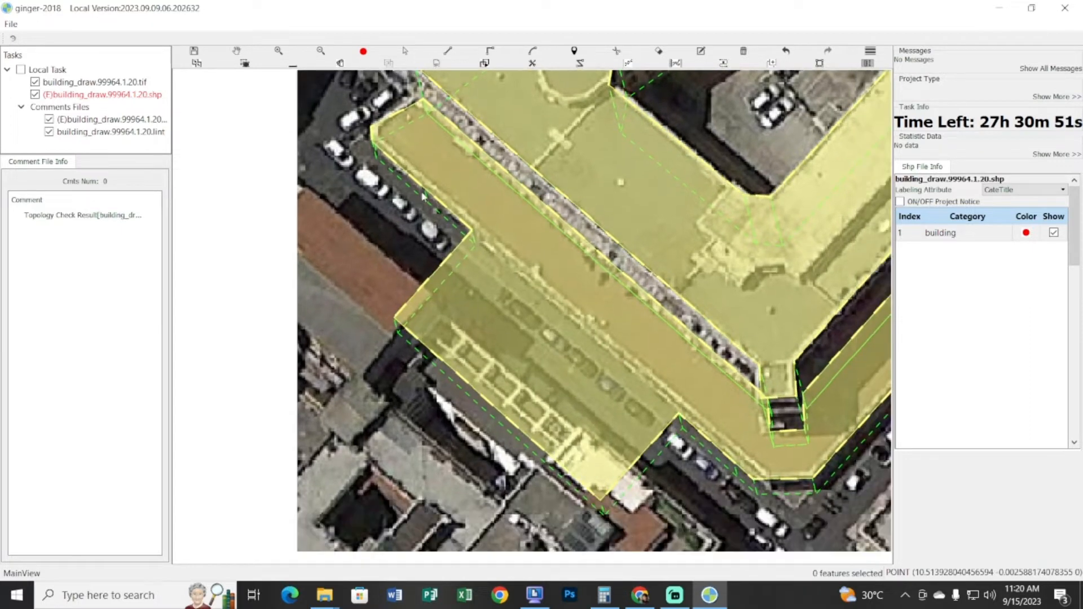
left_click(473, 231)
left_click(679, 415)
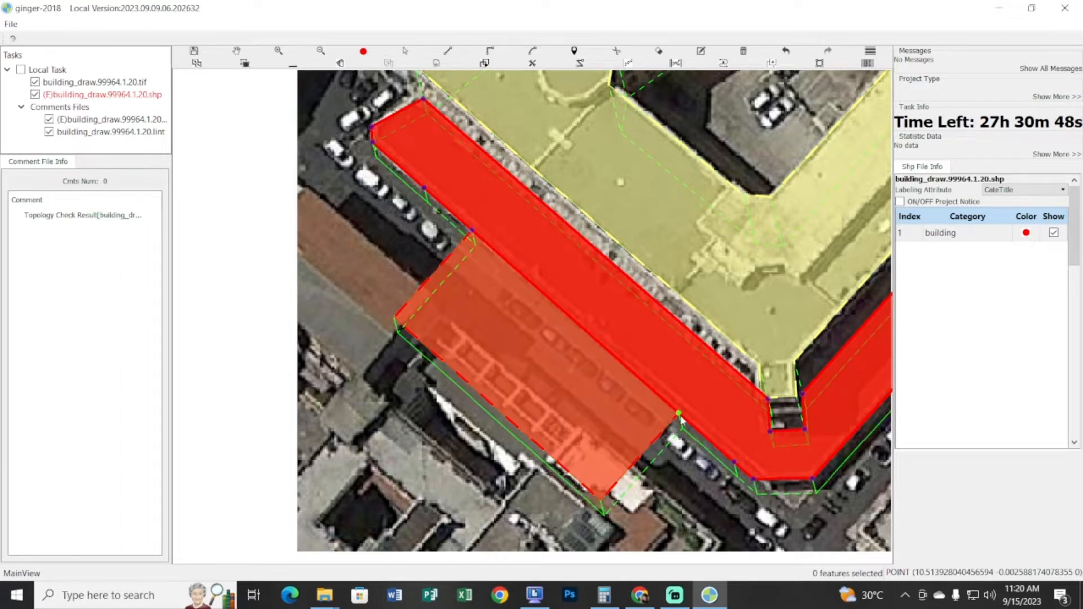
left_click(680, 416)
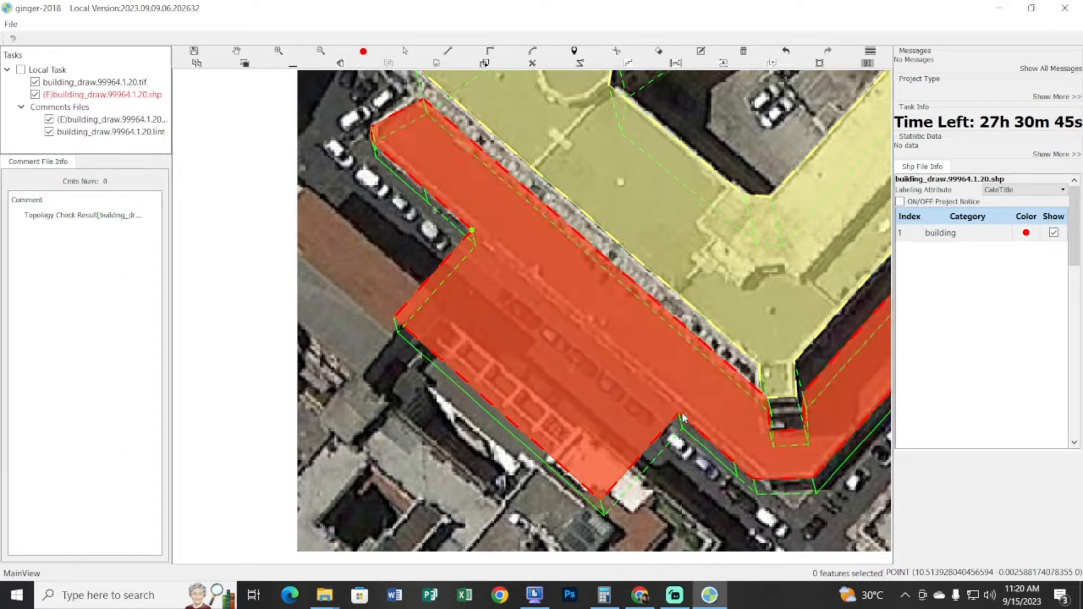
right_click(695, 433)
key("space")
left_click_drag(695, 433, 699, 439)
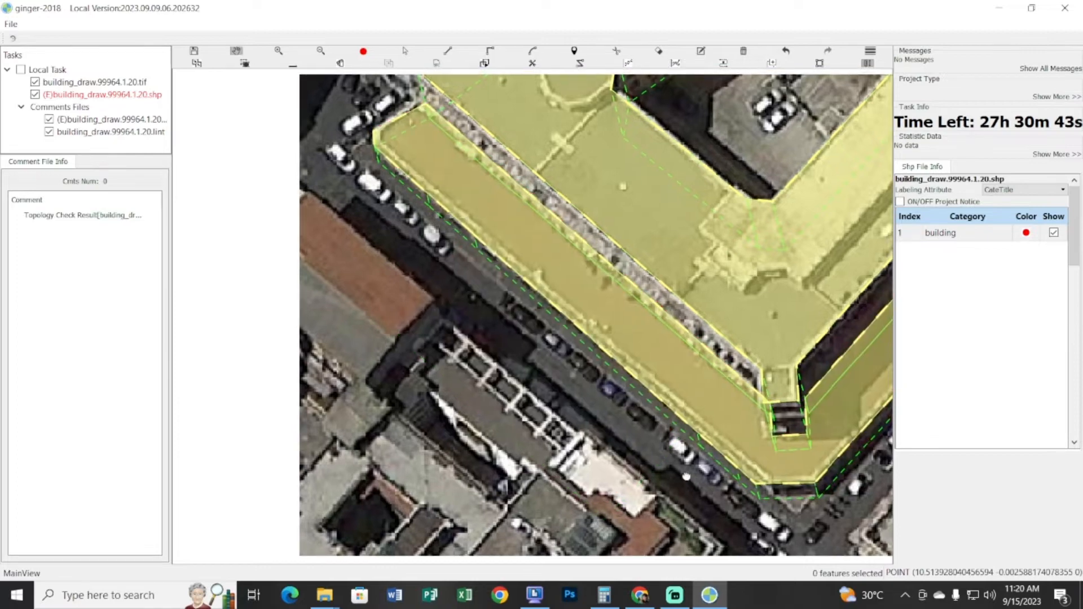
Add a smaller four-sided Repair Line extension across the street from the middle of the terrace's lower-left edge
left_click_drag(716, 282, 760, 364)
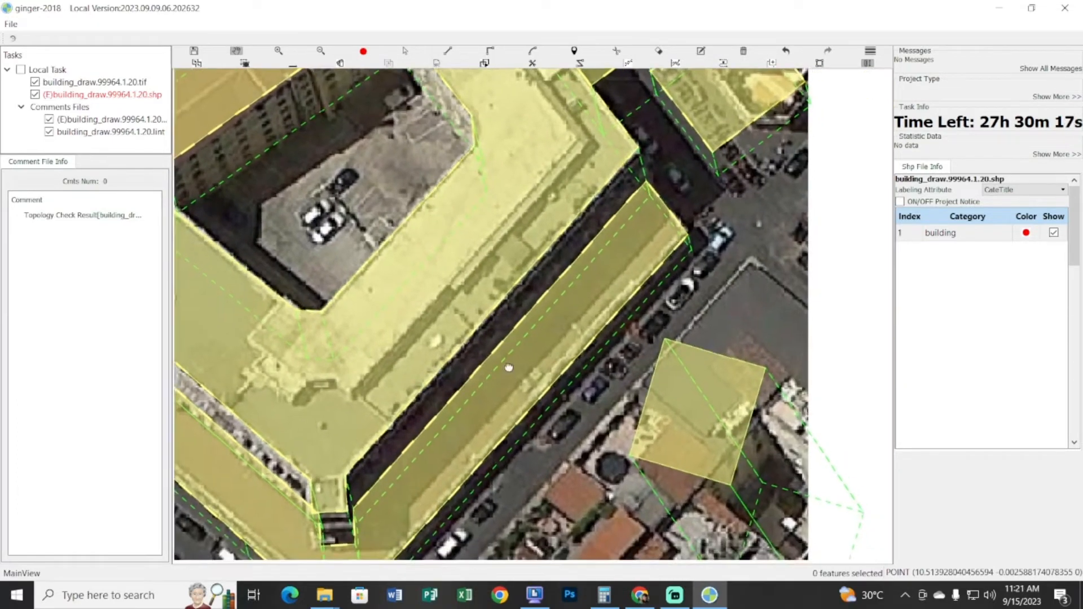
left_click_drag(599, 347, 826, 297)
left_click(563, 345)
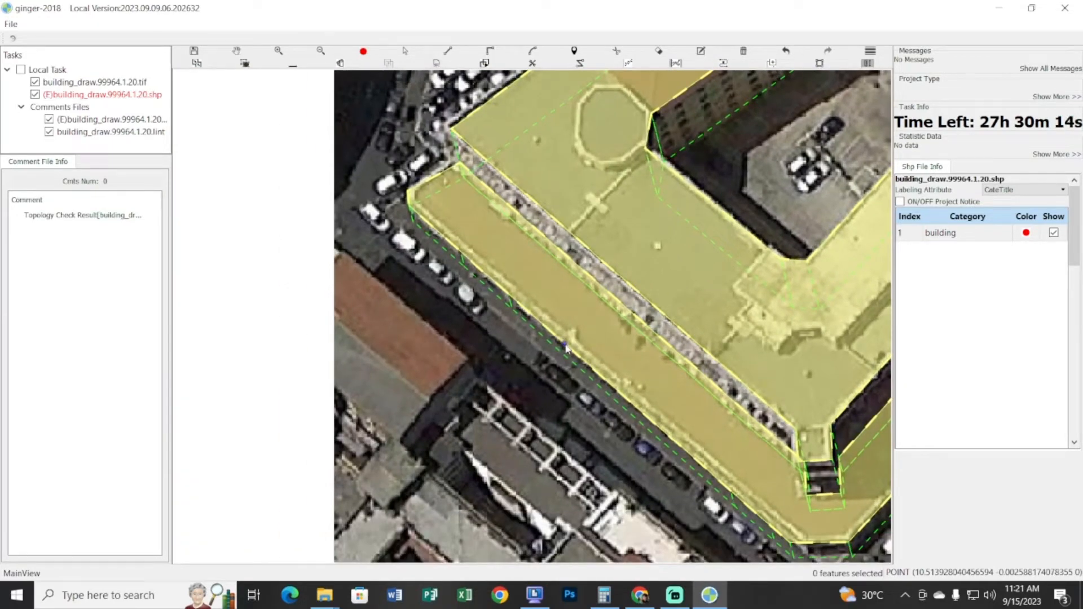
left_click(466, 454)
left_click(555, 533)
left_click(652, 424)
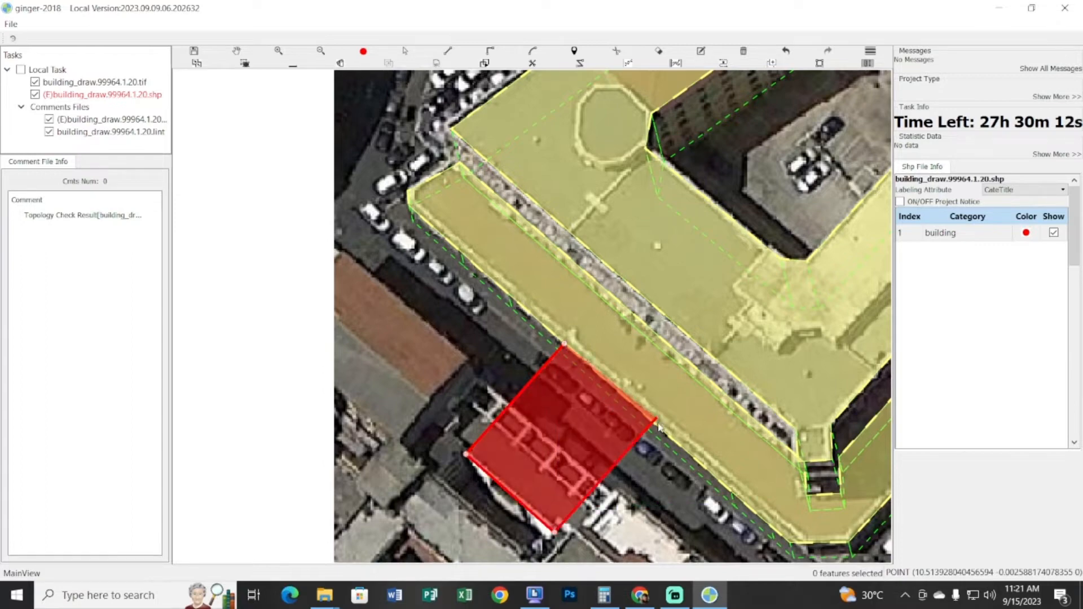
right_click(652, 424)
left_click_drag(668, 452, 551, 340)
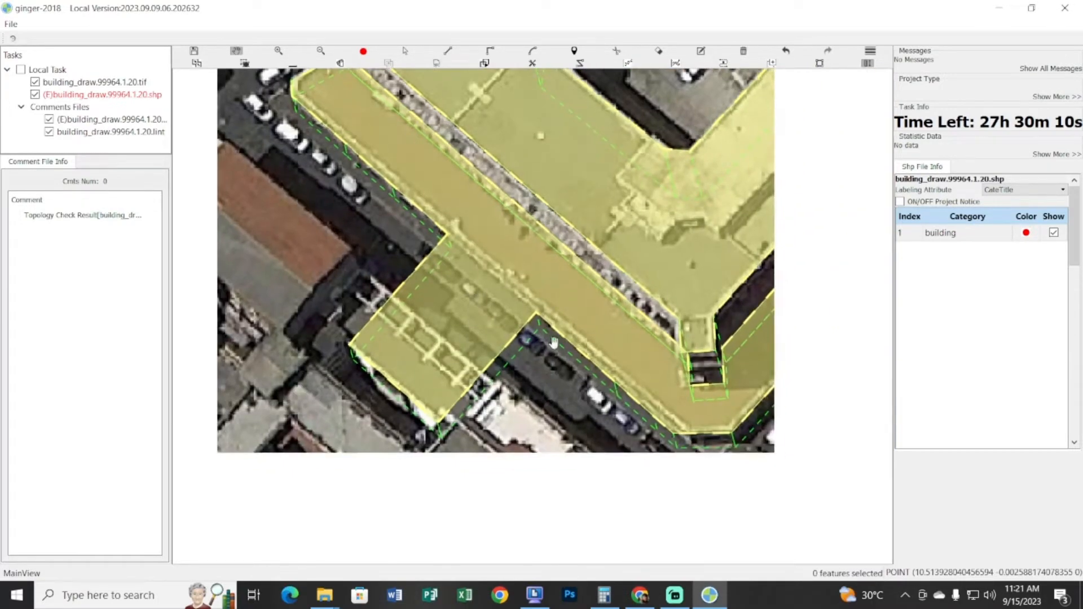
Outline a rounded Repair Line extension on the terrace's street edge between the four-sided extension and the bottom corner
left_click(581, 352)
left_click(535, 422)
left_click(562, 458)
left_click(608, 480)
left_click(654, 476)
left_click(671, 459)
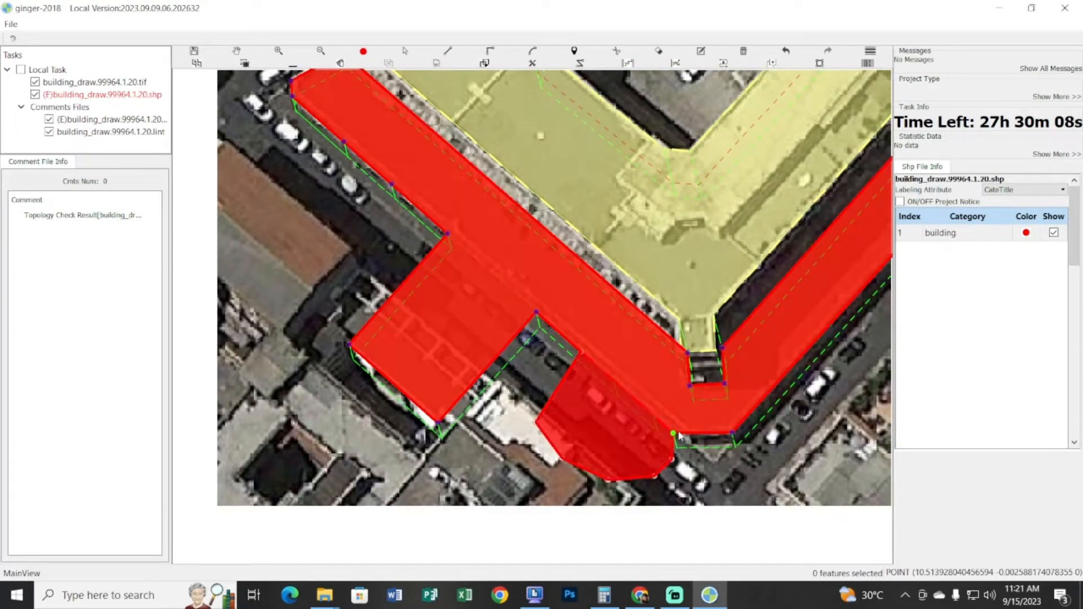
Finish the rounded lobe being added to the building's southwest street edge
left_click(678, 431)
right_click(677, 430)
left_click_drag(517, 370, 605, 434)
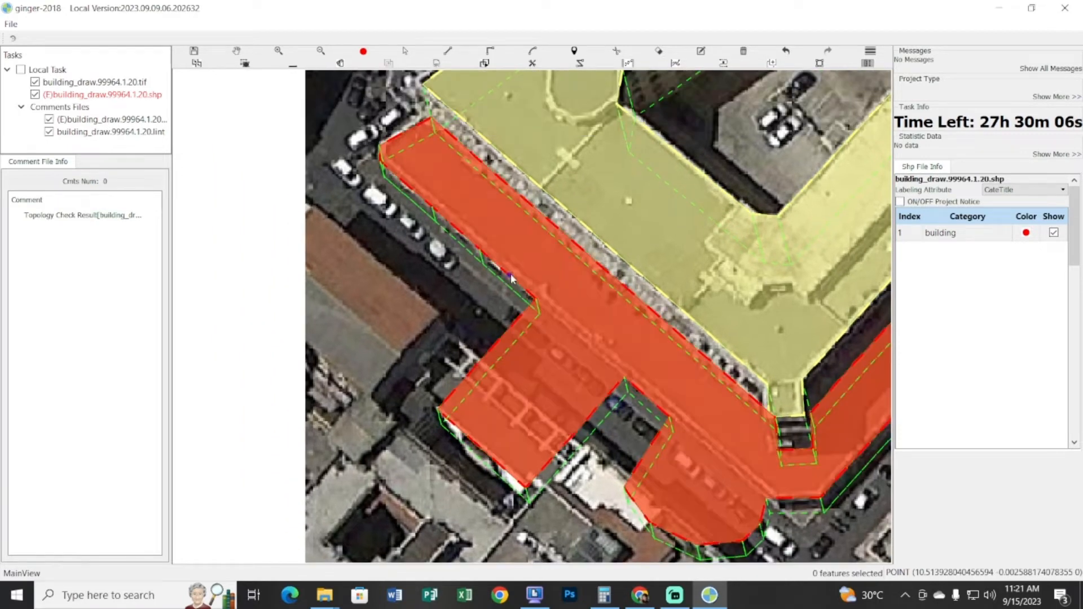
Cut the rectangular block and the rounded lobe off the building's southwest edge with a repair line running inside the footprint
left_click(616, 313)
key("Escape")
left_click(502, 269)
left_click(548, 276)
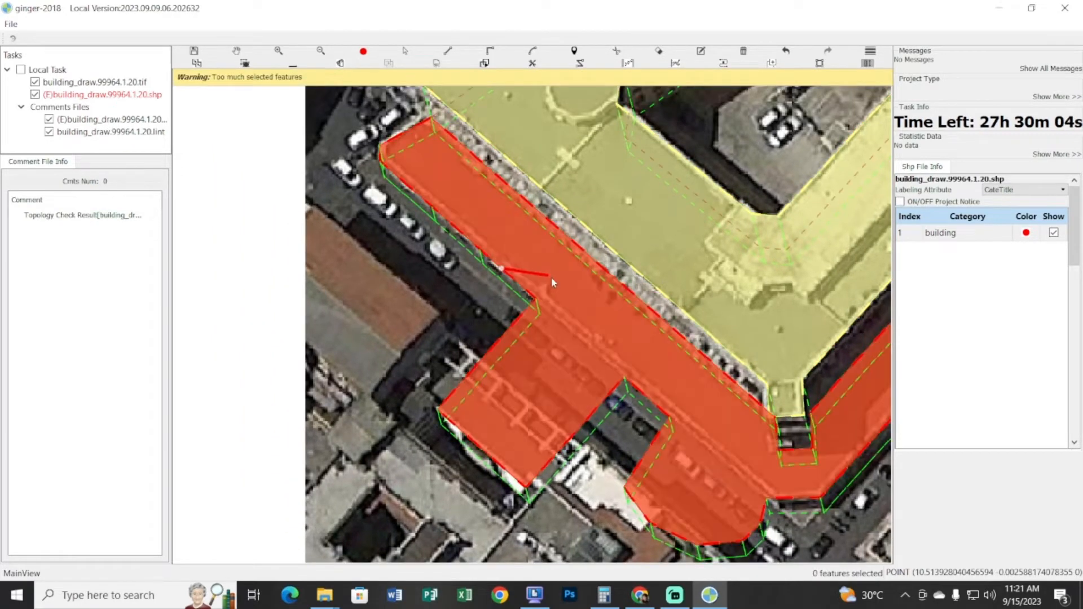
left_click(652, 348)
left_click(719, 415)
left_click(649, 397)
right_click(648, 397)
Straighten the notched southwest edge with a repair line following the roof from its northwest end to the south corner
left_click_drag(648, 398, 507, 375)
key("s")
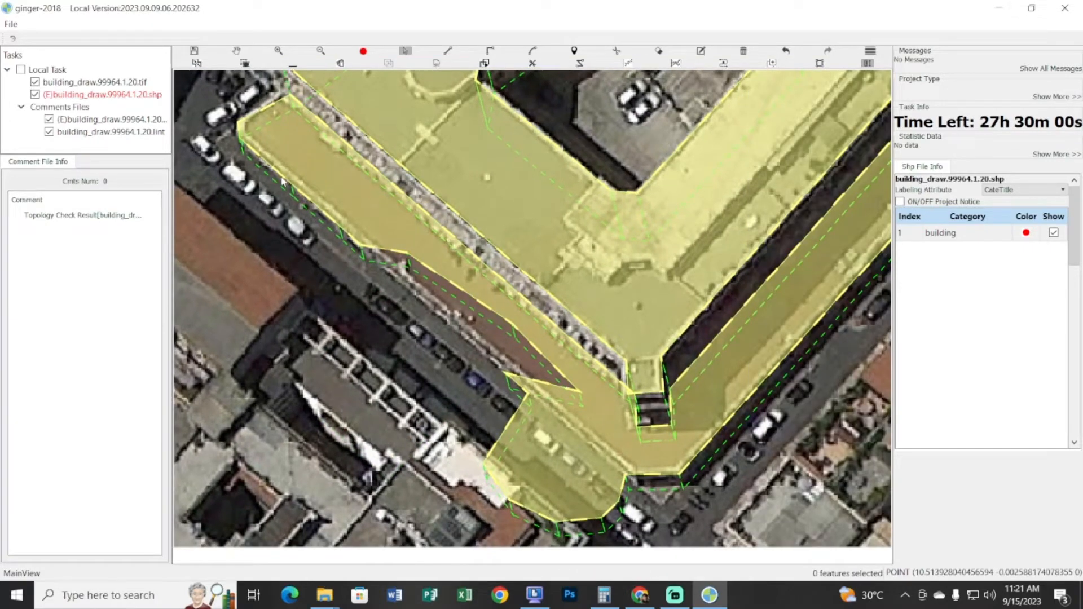
left_click(283, 177)
left_click(303, 154)
left_click(362, 211)
key("space")
left_click_drag(308, 292, 459, 396)
mouse_move(471, 367)
left_mouse_down()
mouse_move(465, 351)
mouse_move(341, 271)
mouse_move(454, 379)
left_mouse_up()
left_click(671, 469)
left_click(667, 468)
Extend the middle of the building's southwest edge with a rectangular block reaching across the street to the opposite roofs
key("space")
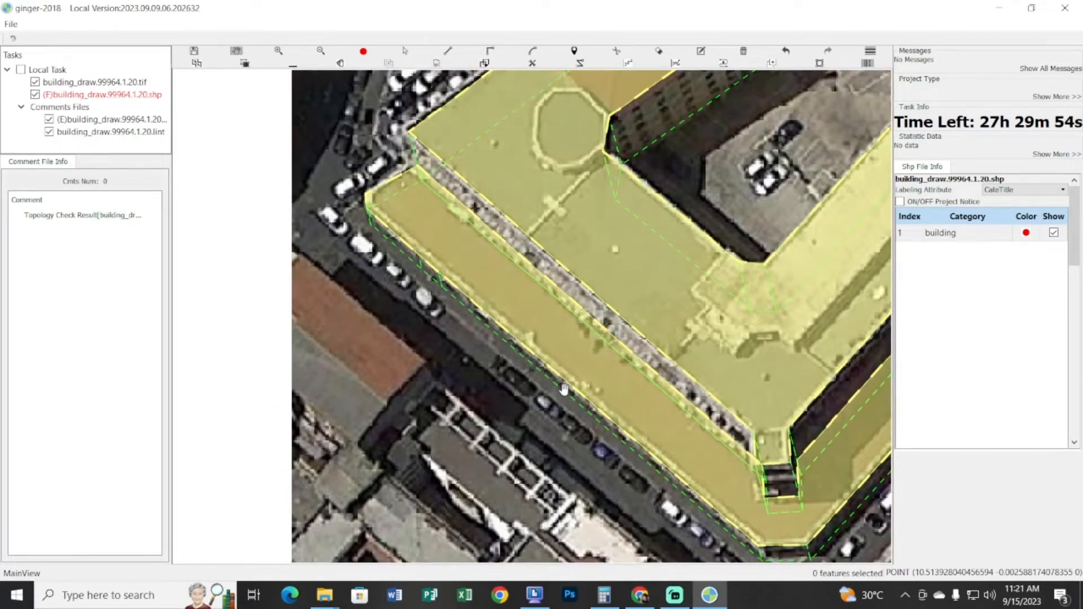
left_click_drag(520, 382, 505, 324)
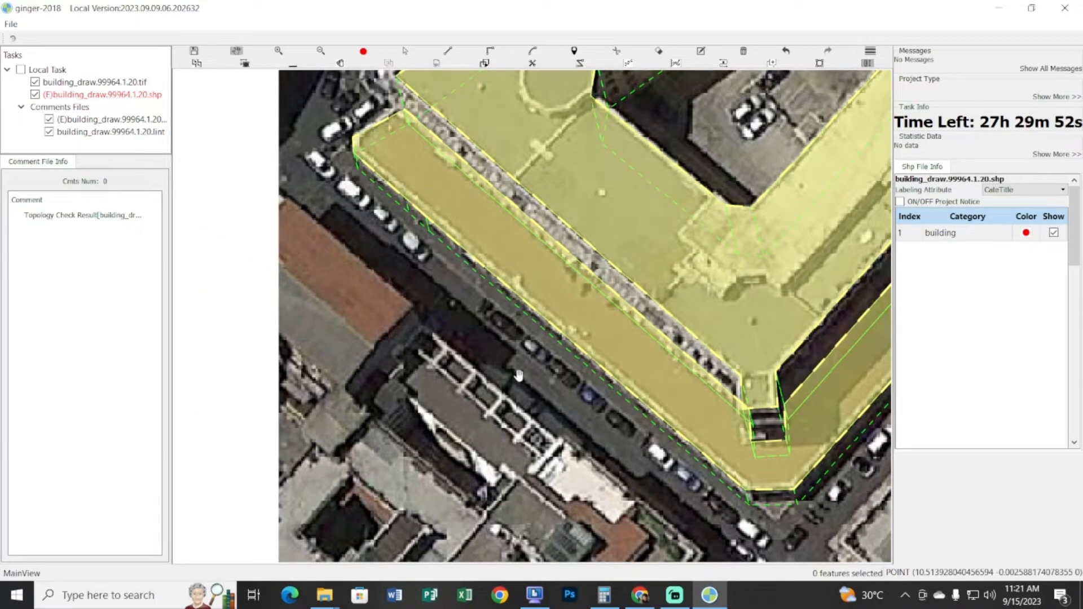
left_click(623, 361)
key("space")
key("a")
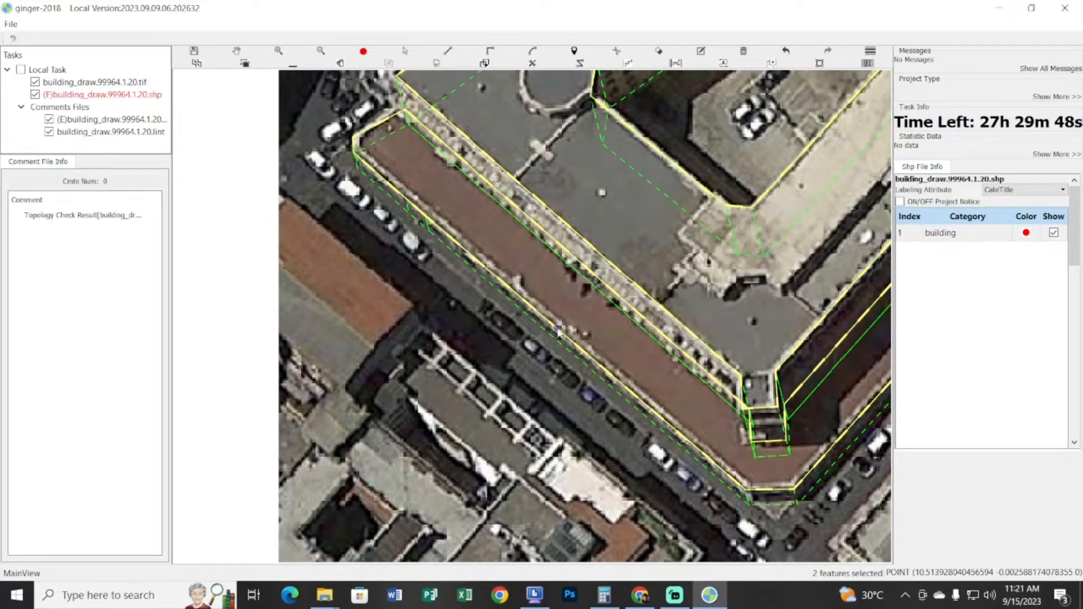
left_click(560, 327)
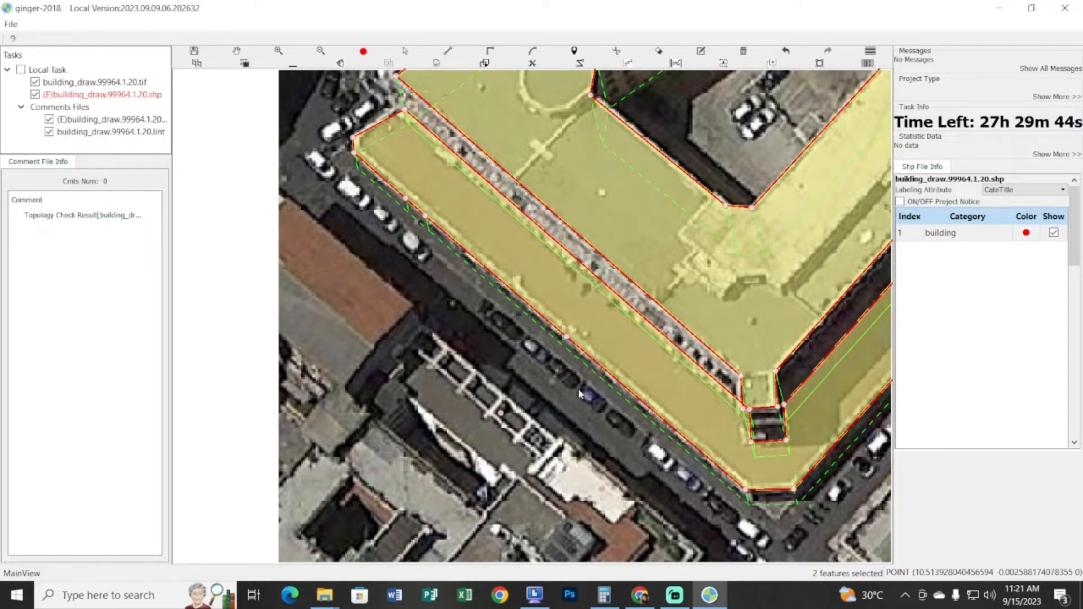
left_click(578, 363)
left_click(568, 339)
left_click(497, 422)
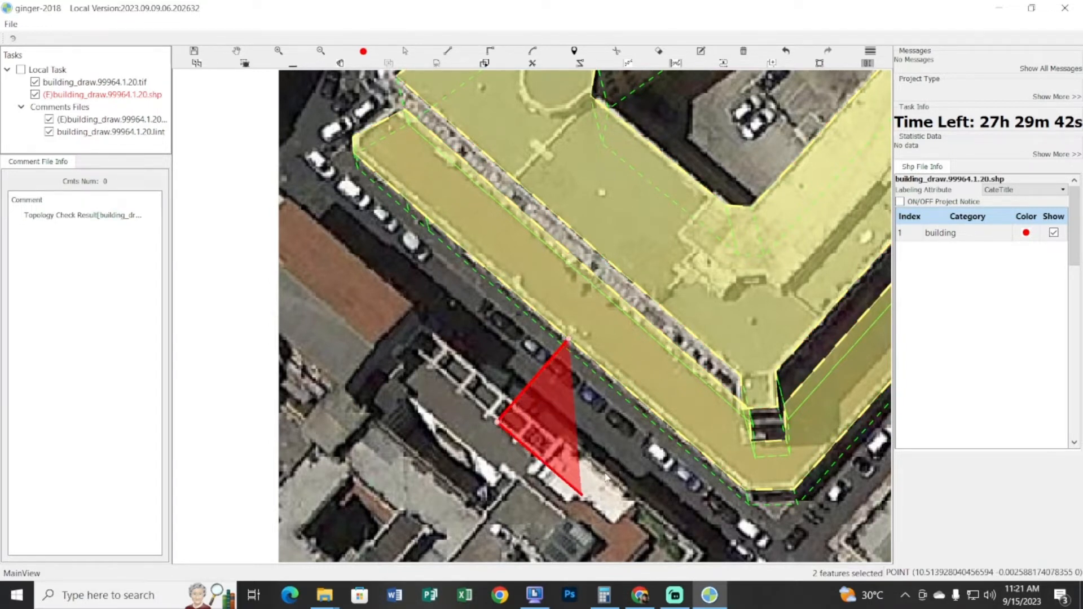
left_click(582, 495)
left_click(654, 411)
double_click(652, 413)
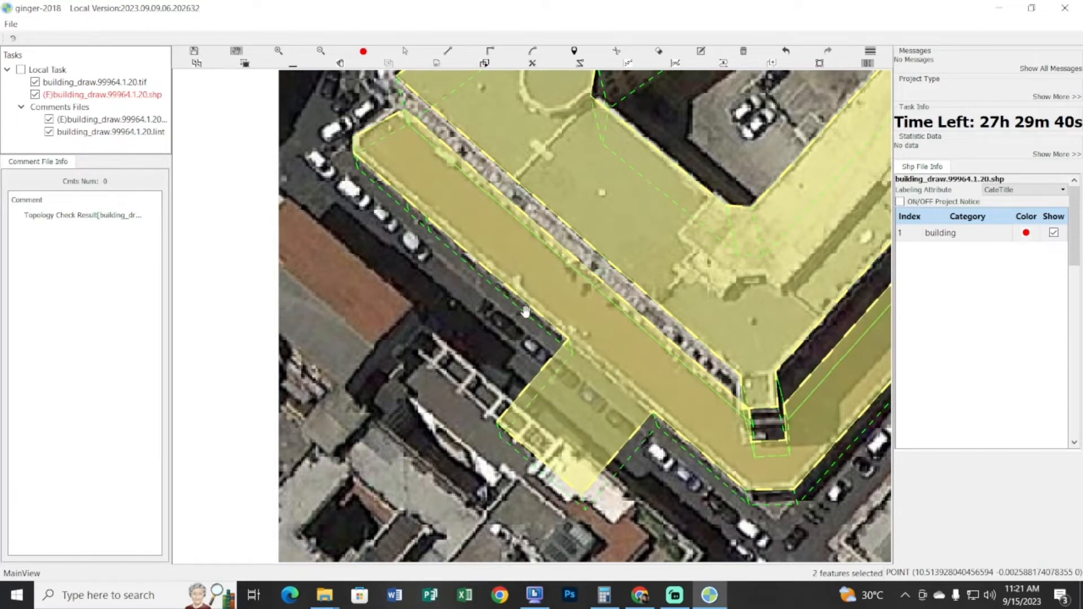
Add a rounded lobe to the southwest edge, northwest of the rectangular block, using a repair line
left_click(514, 292)
left_click(397, 258)
left_click(452, 238)
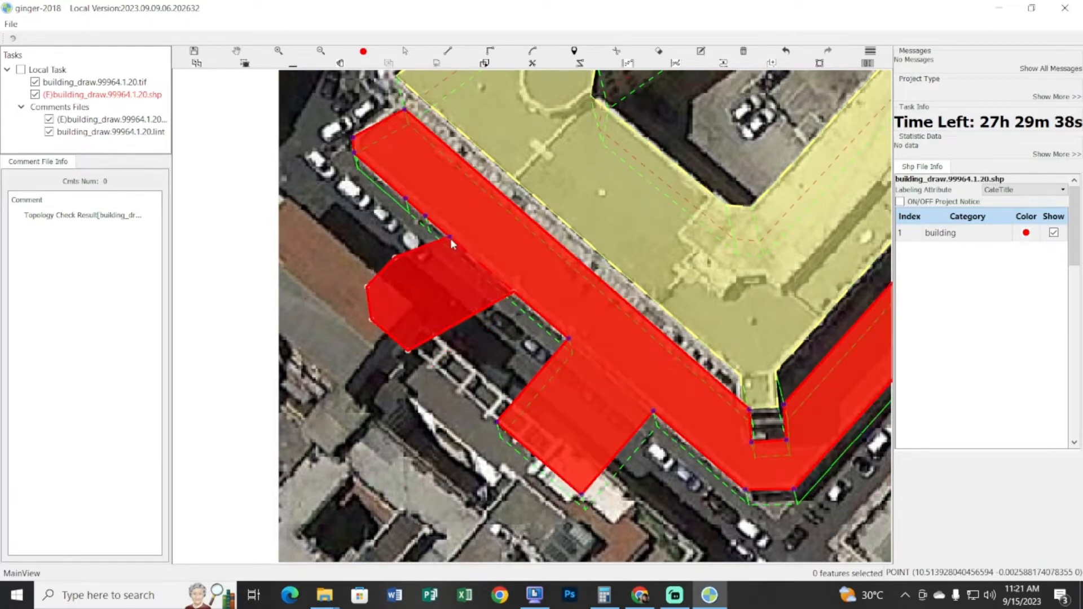
left_click(435, 275)
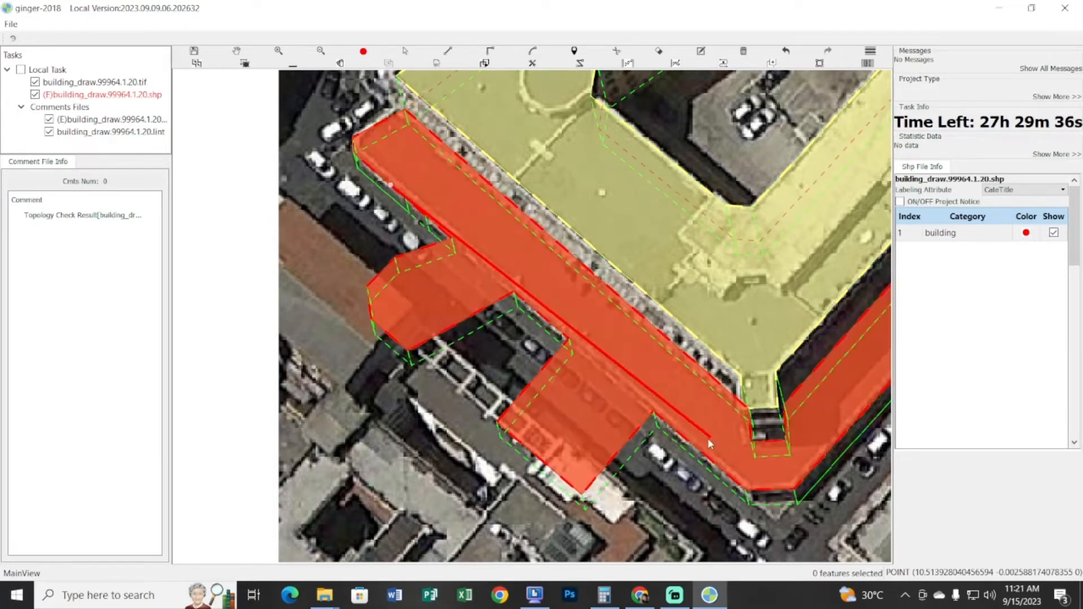
Remove the block and the lobe with one straight repair line along the roof's southwest edge
left_click(707, 438)
key("Escape")
left_click_drag(525, 496, 488, 438)
left_click_drag(497, 371, 573, 420)
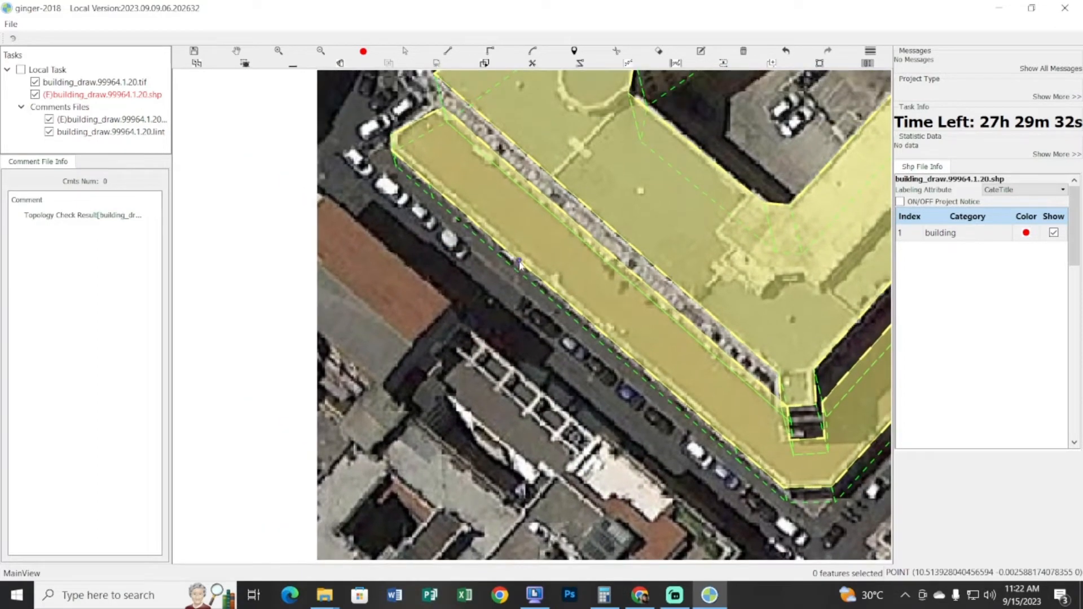
Extend the southwest edge with a large irregular shape across the street, starting and ending on the roof outline
left_click(518, 261)
left_click(454, 336)
left_click(510, 385)
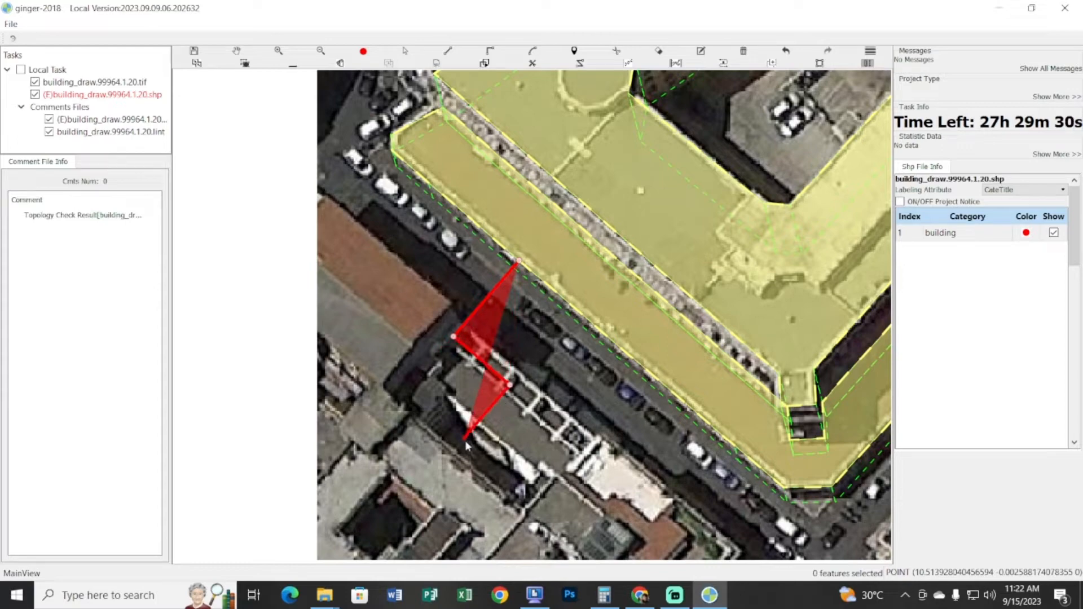
left_click(527, 477)
left_click(660, 477)
left_click(683, 498)
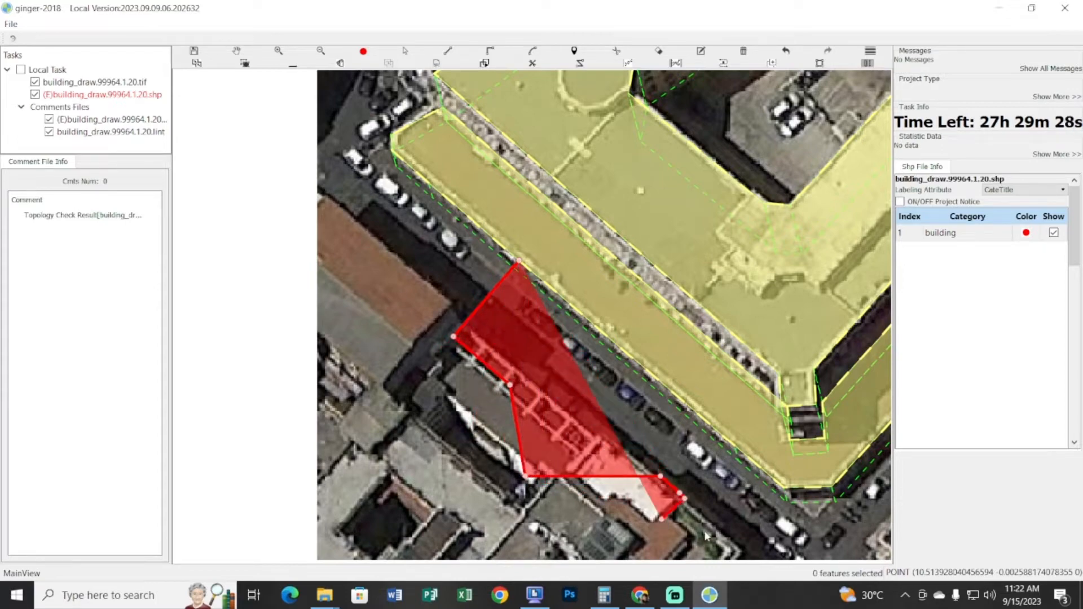
left_click(661, 519)
left_click(694, 555)
left_click(734, 520)
double_click(765, 474)
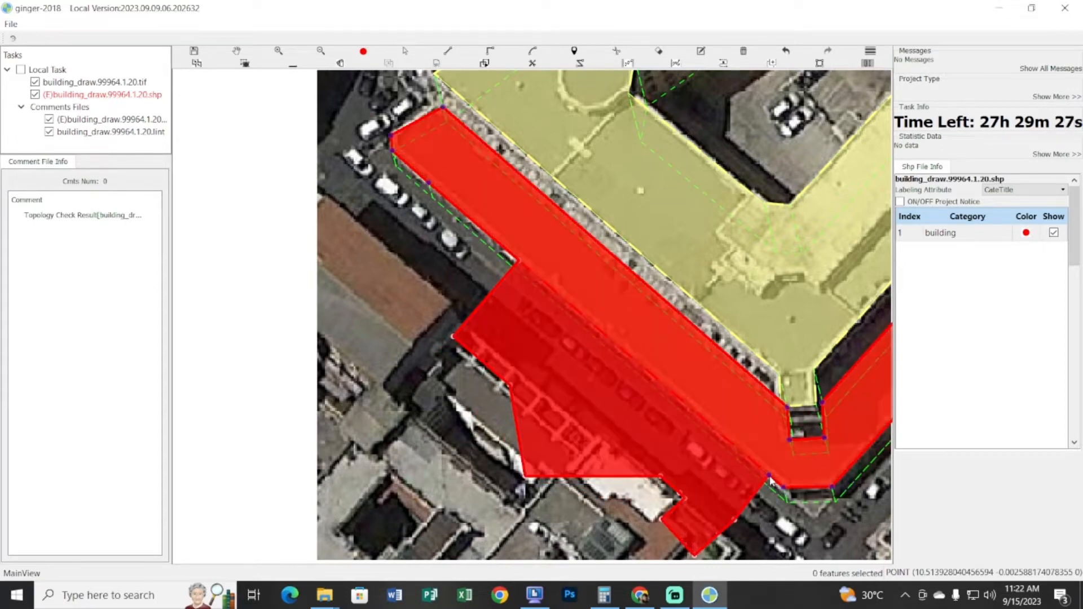
Trim the large irregular extension off the southwest edge with a straight repair line along the roof
key("space")
left_click_drag(605, 396, 406, 295)
left_click_drag(337, 261, 399, 306)
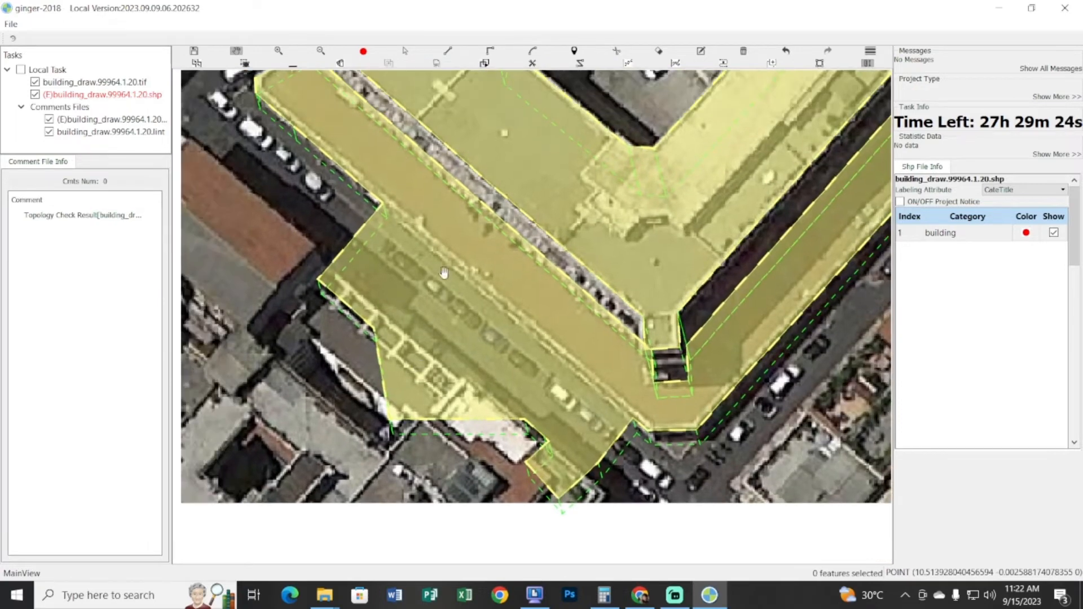
key("space")
left_click(525, 319)
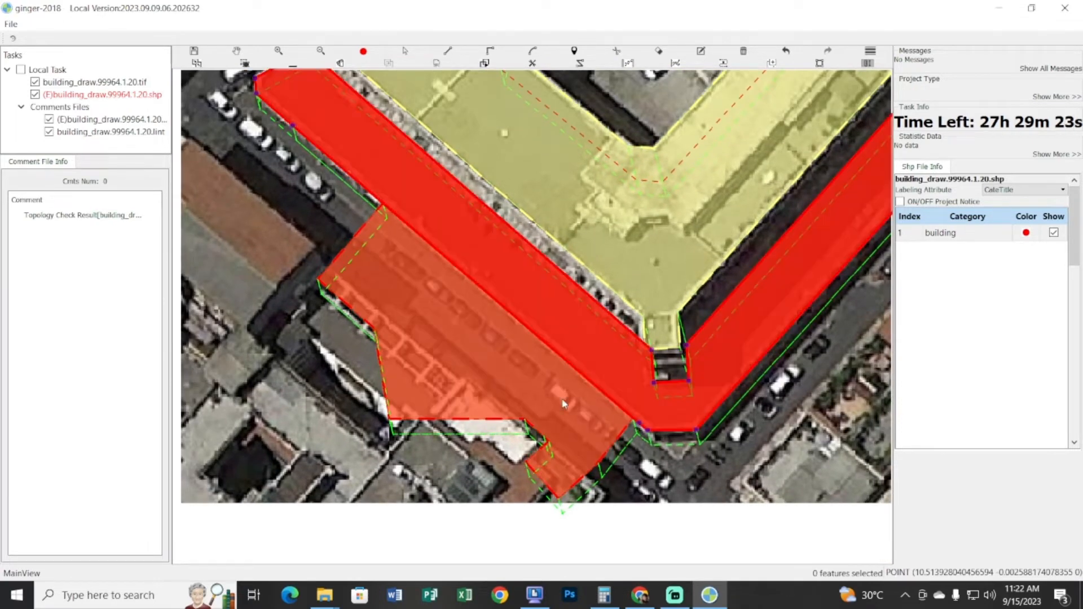
key("space")
left_click_drag(445, 323, 530, 354)
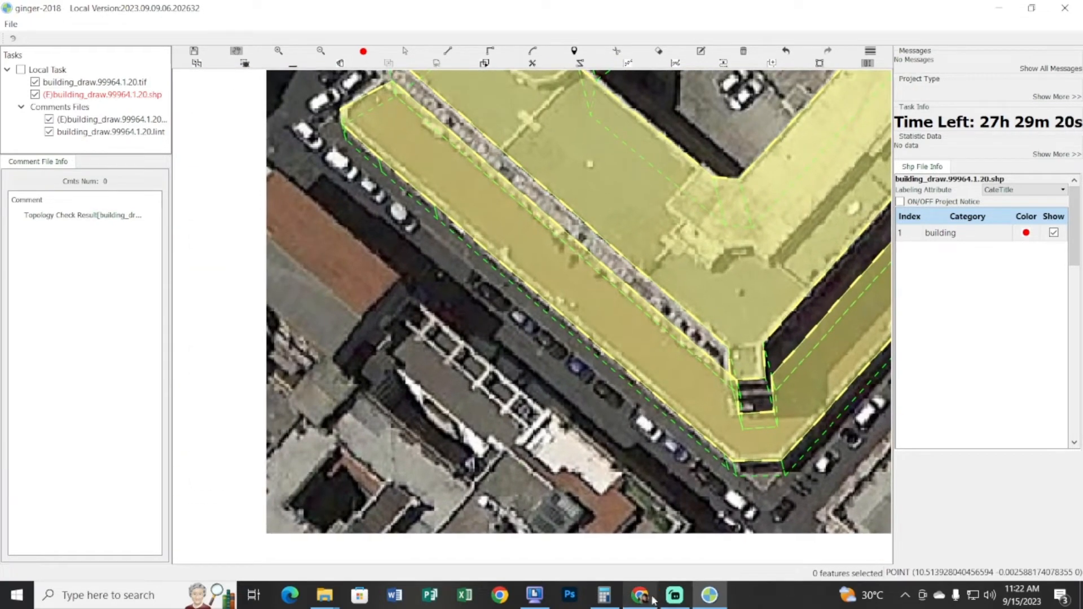
Check the toolbar shortcut chart in the Guide Glimmertech document in Chrome, and return to the courtyard building on the map
left_click(649, 596)
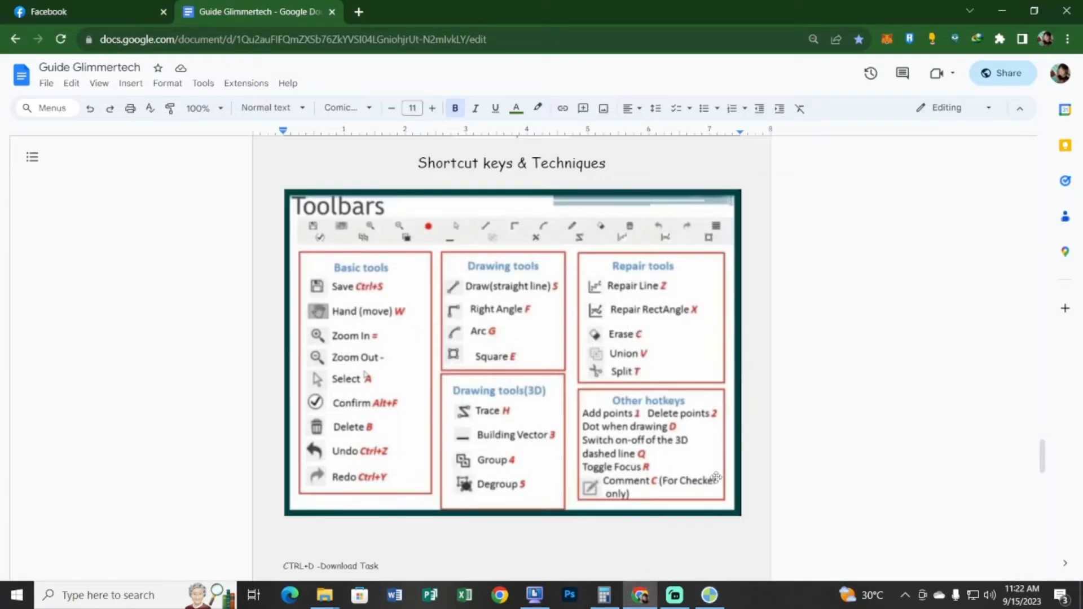
left_click(710, 595)
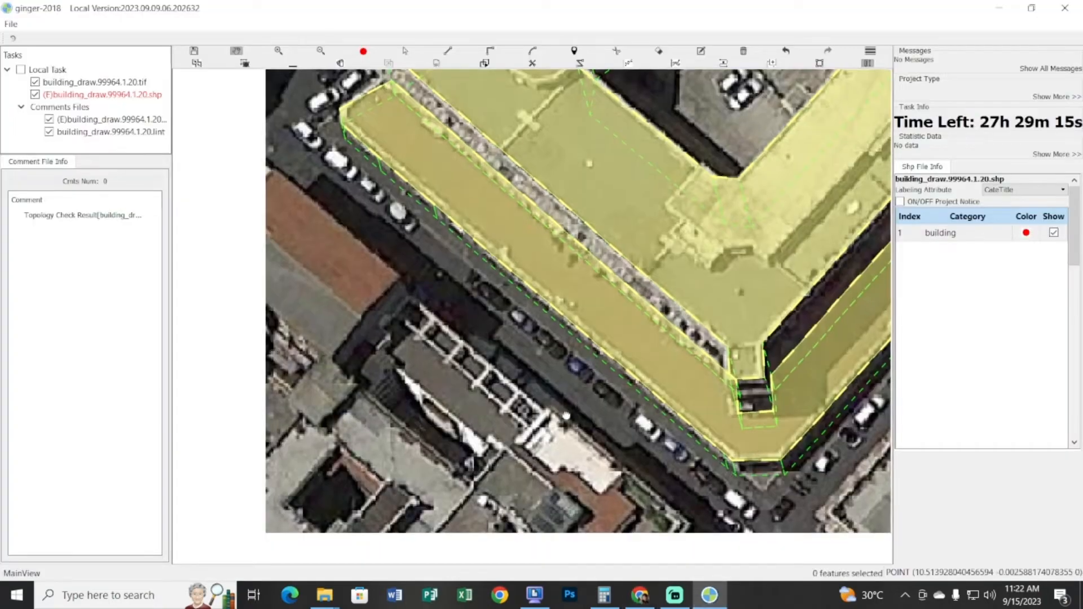
scroll(577, 341, "down", 3)
left_click_drag(577, 342, 541, 354)
scroll(561, 333, "up", 3)
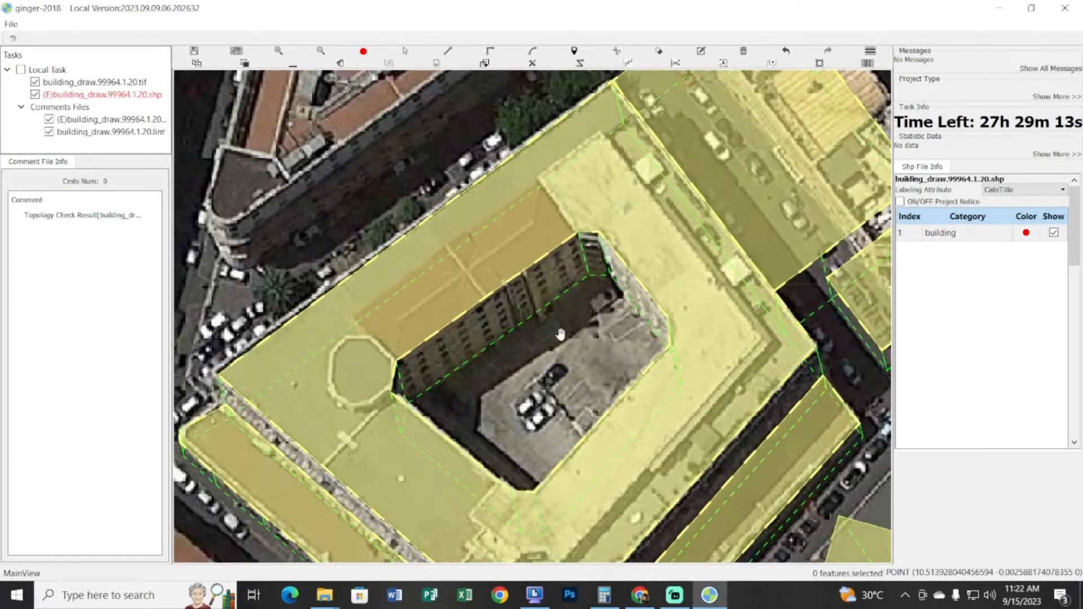
left_click(405, 51)
left_click_drag(352, 209, 456, 347)
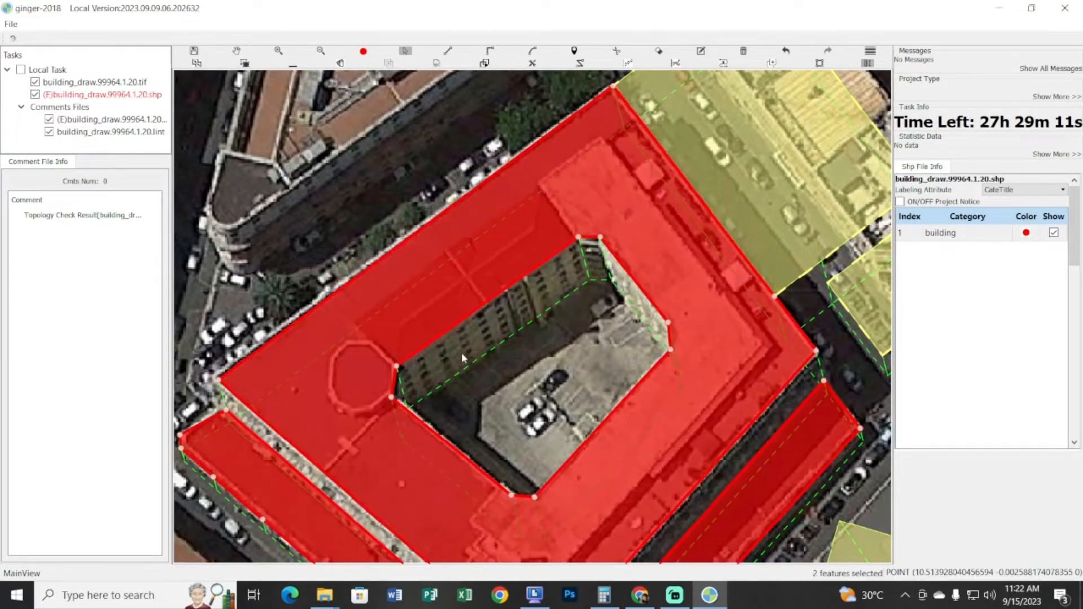
key("Escape")
Draw a closed polygon around the inner courtyard, overlapping the roof of the surrounding building on all sides
left_click_drag(831, 198, 632, 233)
scroll(650, 242, "down", 2)
left_click_drag(698, 171, 676, 296)
left_click_drag(533, 299, 648, 258)
left_click_drag(591, 209, 619, 220)
key("d")
left_click(622, 204)
left_click(681, 255)
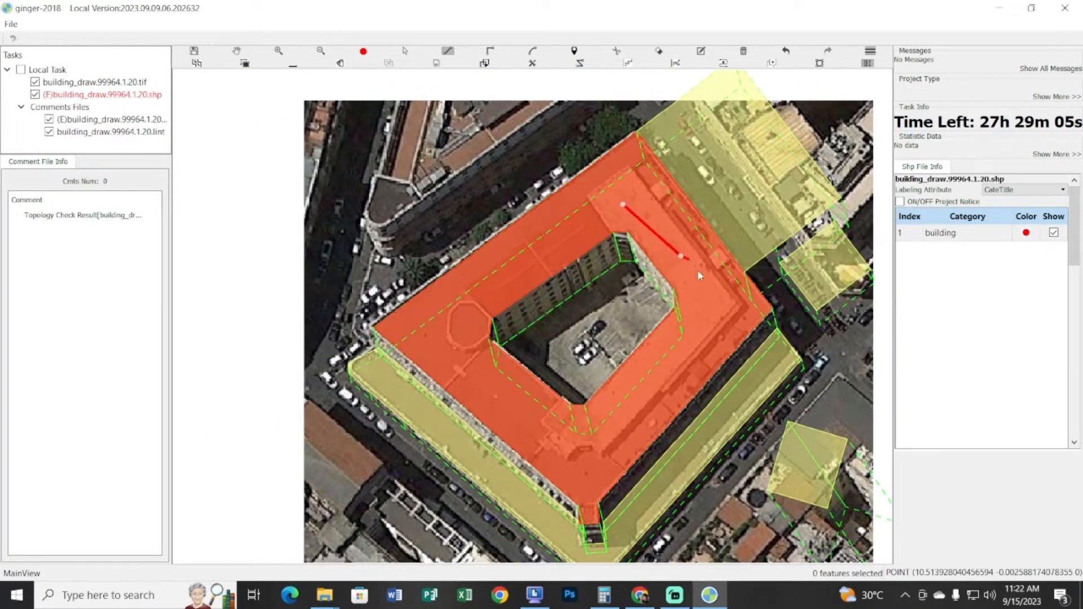
left_click(711, 304)
left_click(687, 334)
left_click(652, 368)
left_click(629, 422)
left_click(564, 442)
left_click(509, 433)
left_click(480, 393)
left_click(459, 322)
left_click(473, 289)
left_click(517, 259)
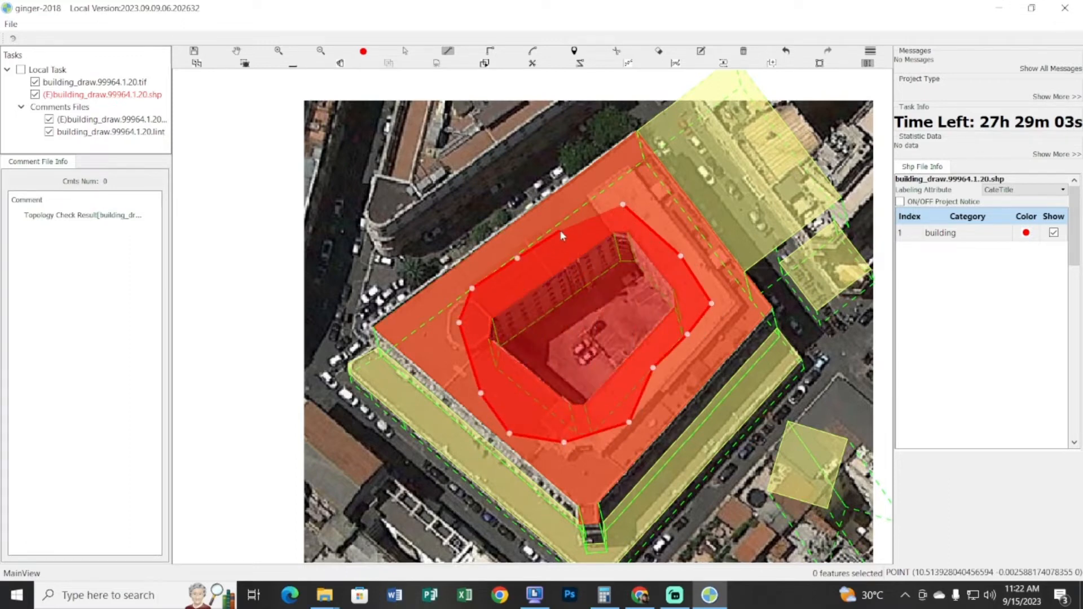
right_click(581, 206)
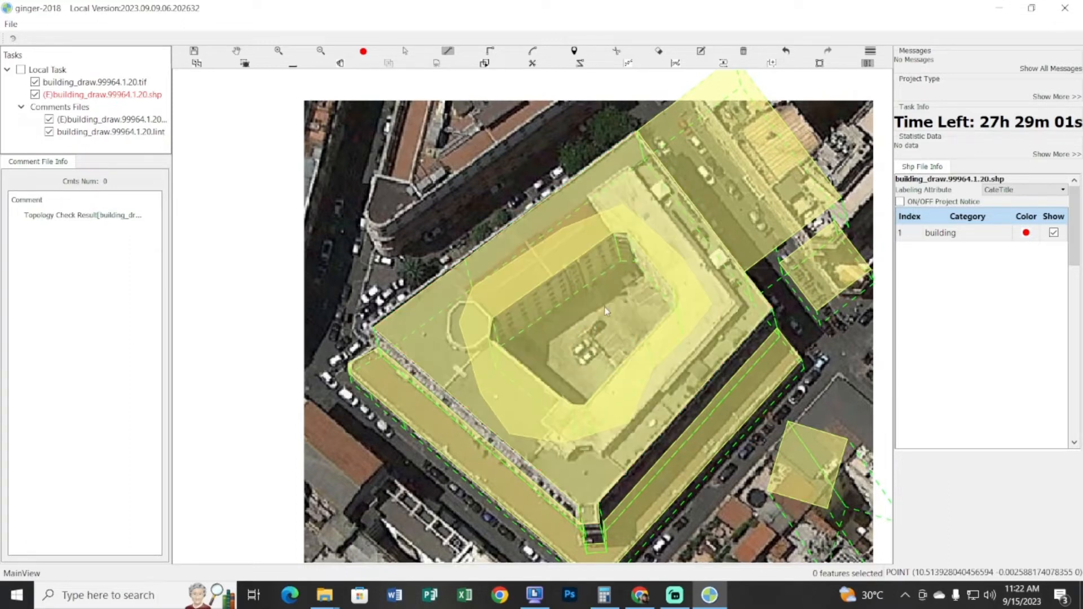
Look up the Union shortcut in the Guide Glimmertech document in Chrome, and switch back to ginger-2018
left_click(646, 596)
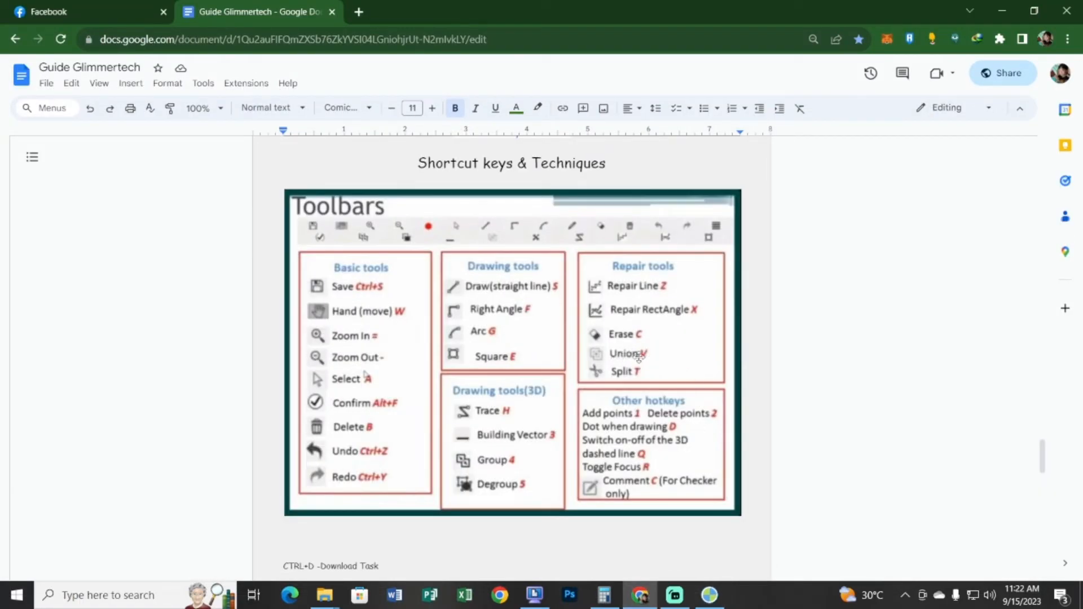
left_click(709, 595)
Select the courtyard polygon together with the surrounding building and merge them into one footprint
key("s")
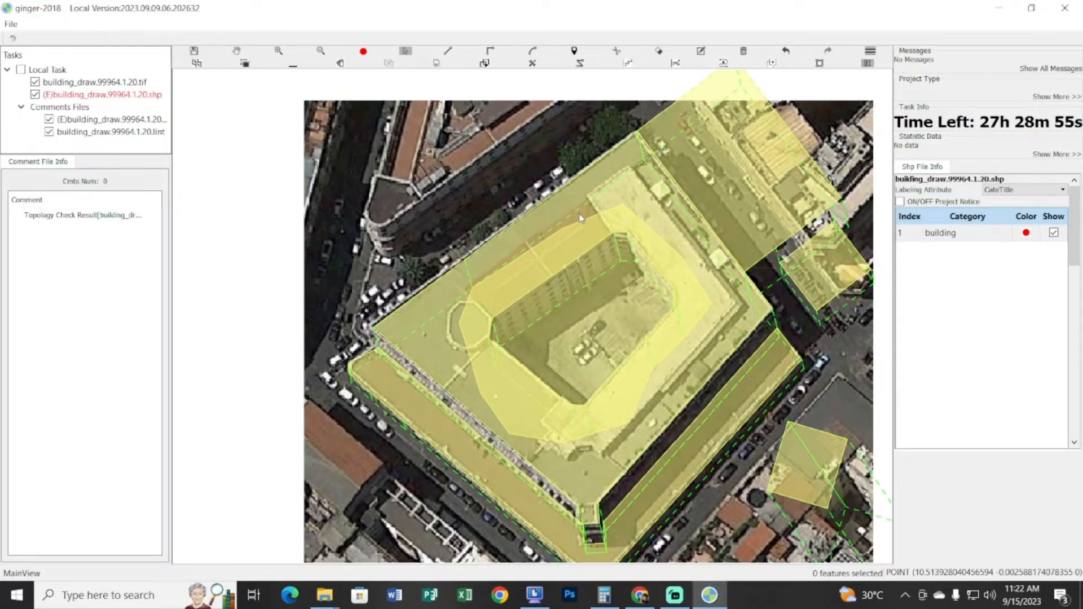
left_click(572, 255)
left_click(575, 344, "shift")
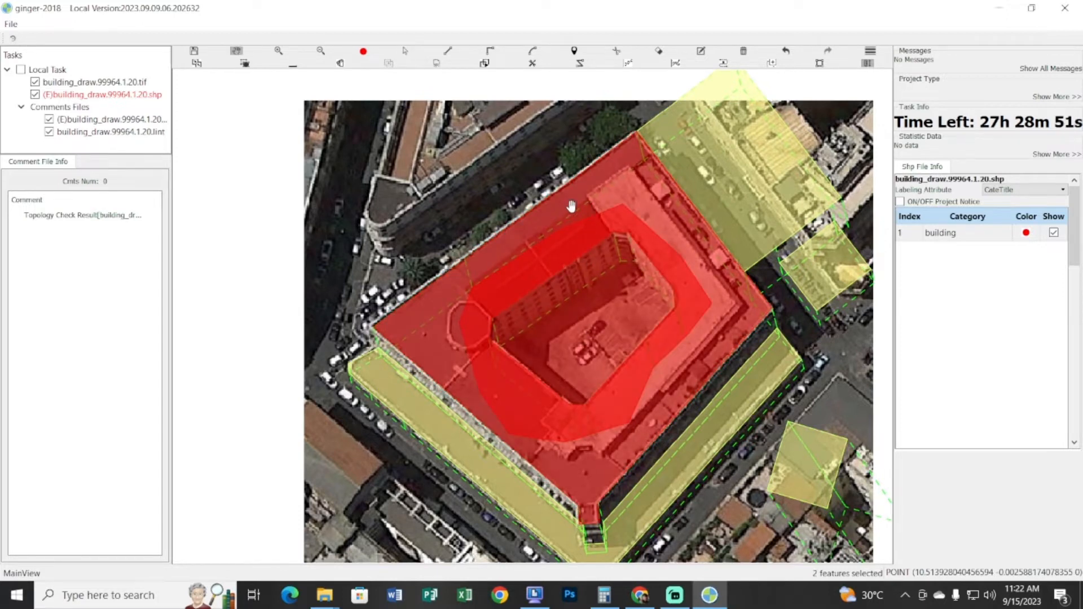
left_click_drag(582, 224, 611, 299)
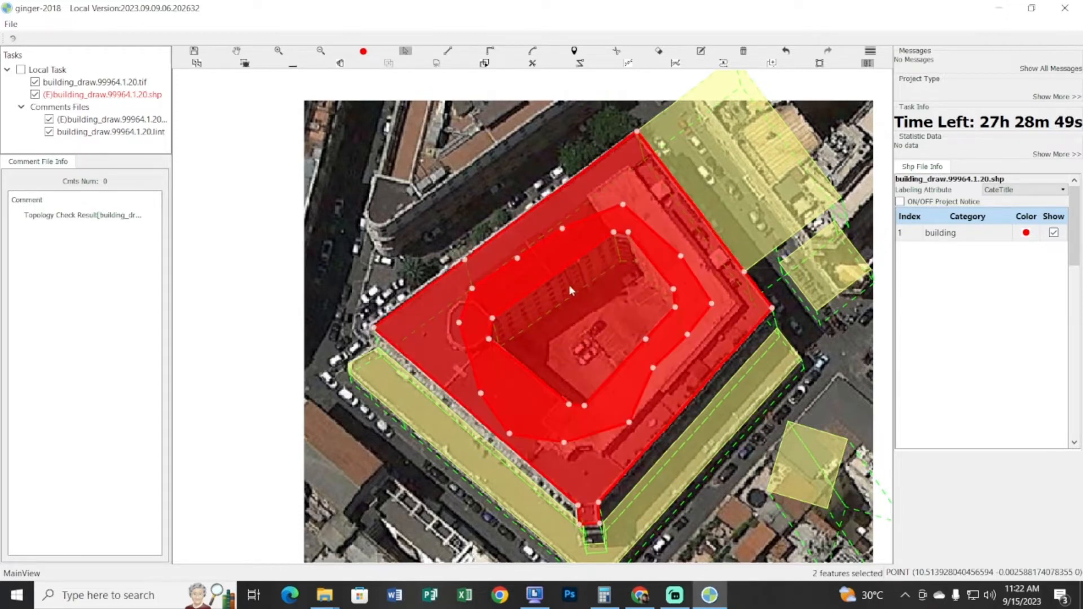
key("m")
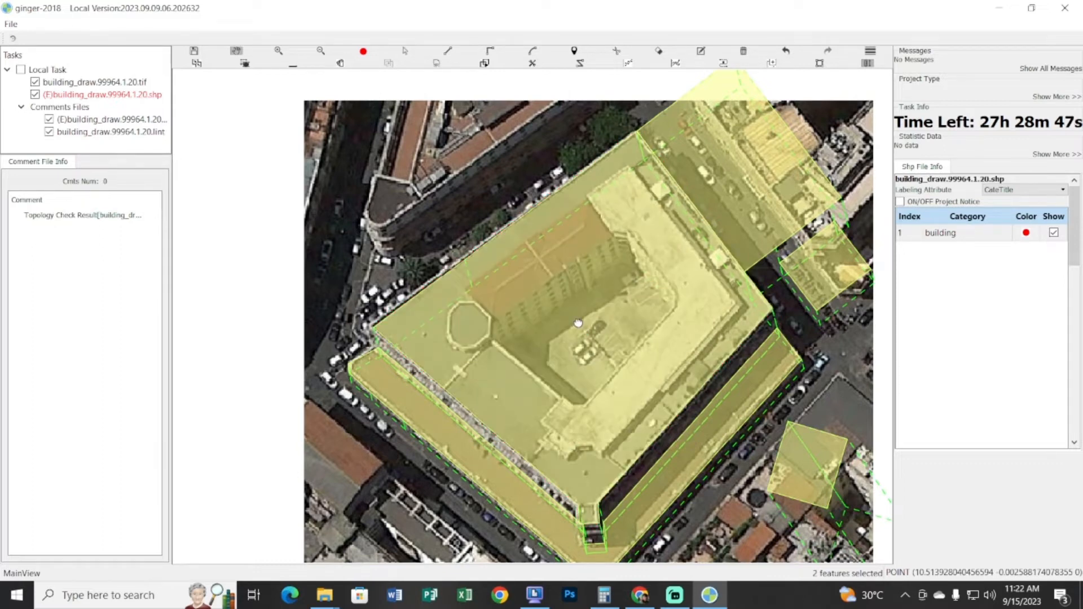
Undo both the merge and the drawing of the courtyard polygon
key("ctrl+z")
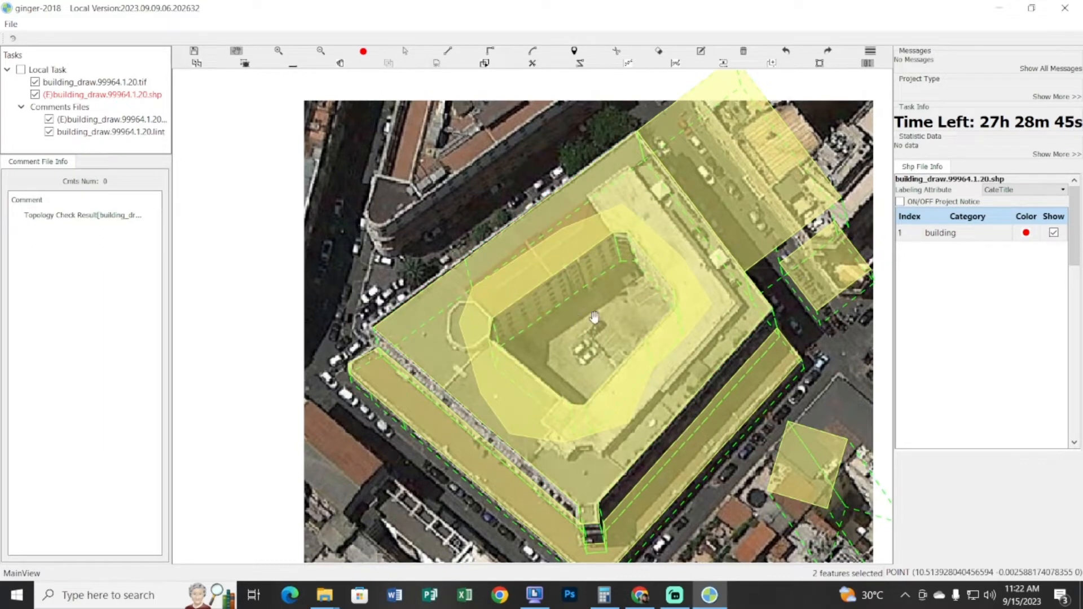
key("ctrl+z")
left_click_drag(594, 317, 596, 327)
key("s")
left_click(690, 246)
key("Escape")
Draw a new closed polygon covering the inner courtyard and overlapping the inner part of the surrounding roof
key("s")
key("d")
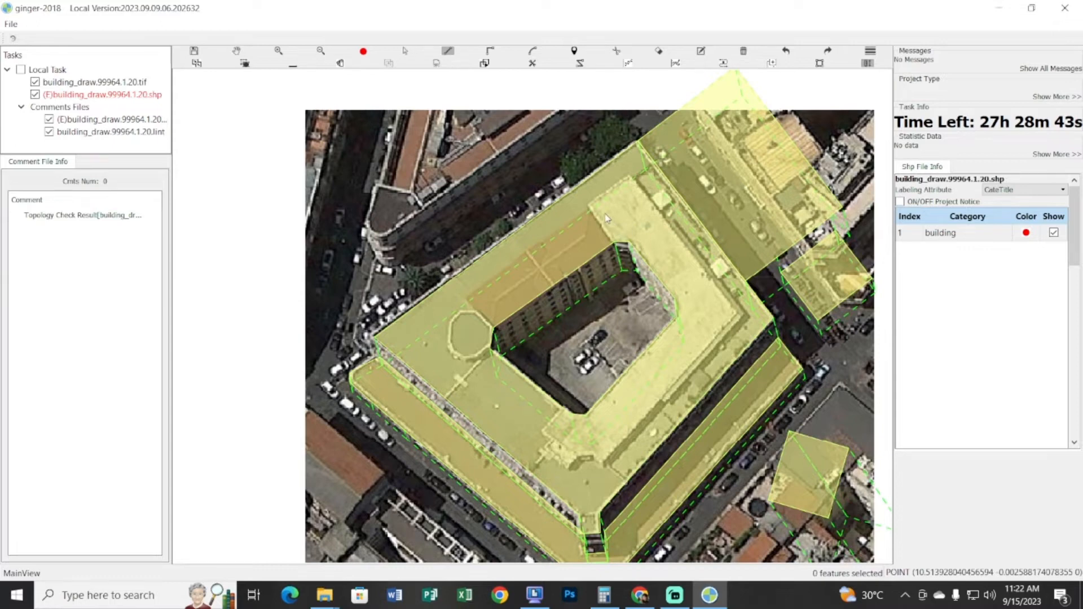
left_click(606, 213)
left_click(666, 231)
left_click(689, 262)
left_click(709, 319)
left_click(691, 344)
left_click(663, 384)
left_click(611, 425)
left_click(558, 434)
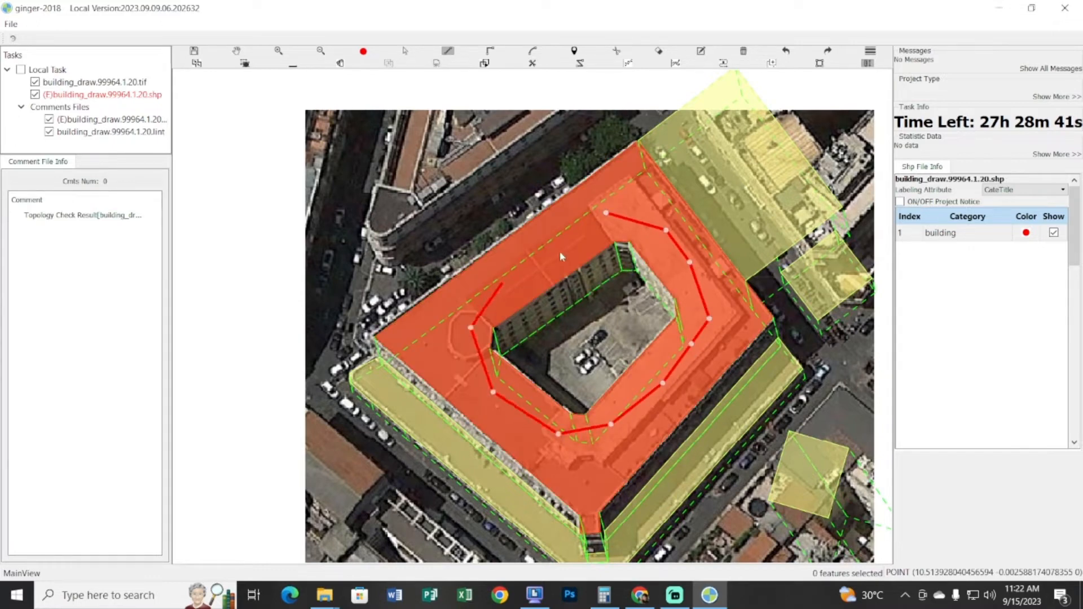
left_click(514, 277)
left_click(577, 235)
right_click(580, 237)
key("Escape")
Merge the new courtyard polygon with the surrounding building into a single footprint
key("s")
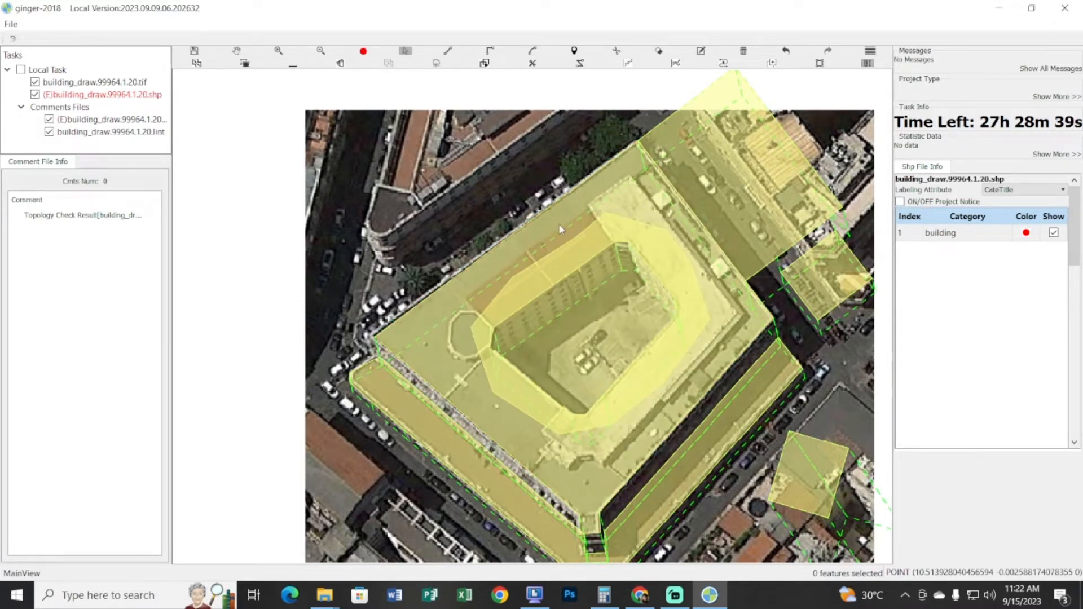
left_click_drag(559, 225, 611, 310)
key("m")
key("a")
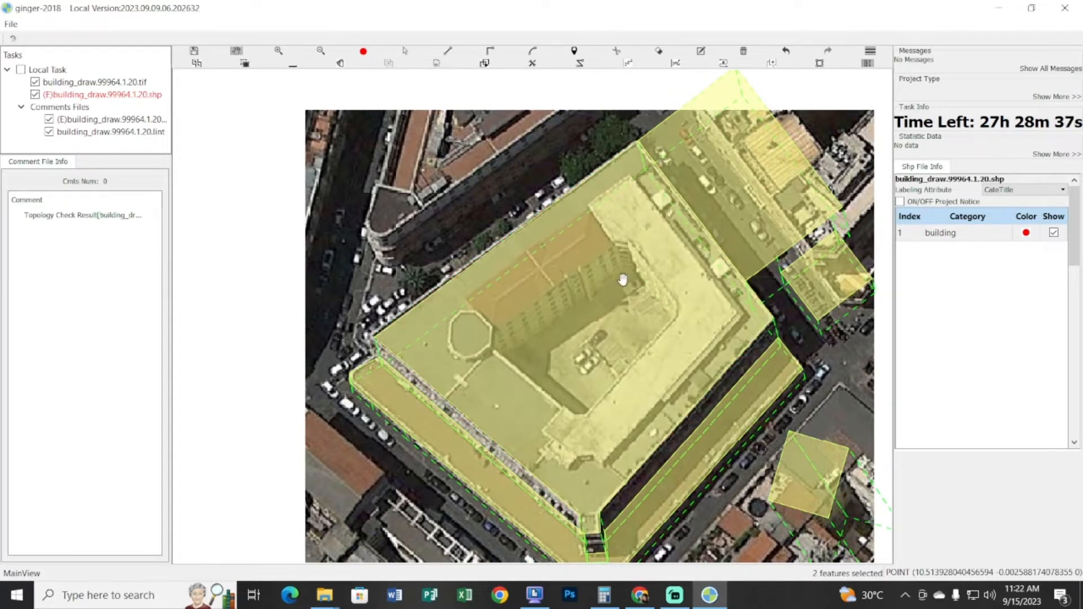
Check the Erase tool's shortcut in the Guide Glimmertech document in the browser and return to the ginger-2018 map
key("e")
left_click(639, 595)
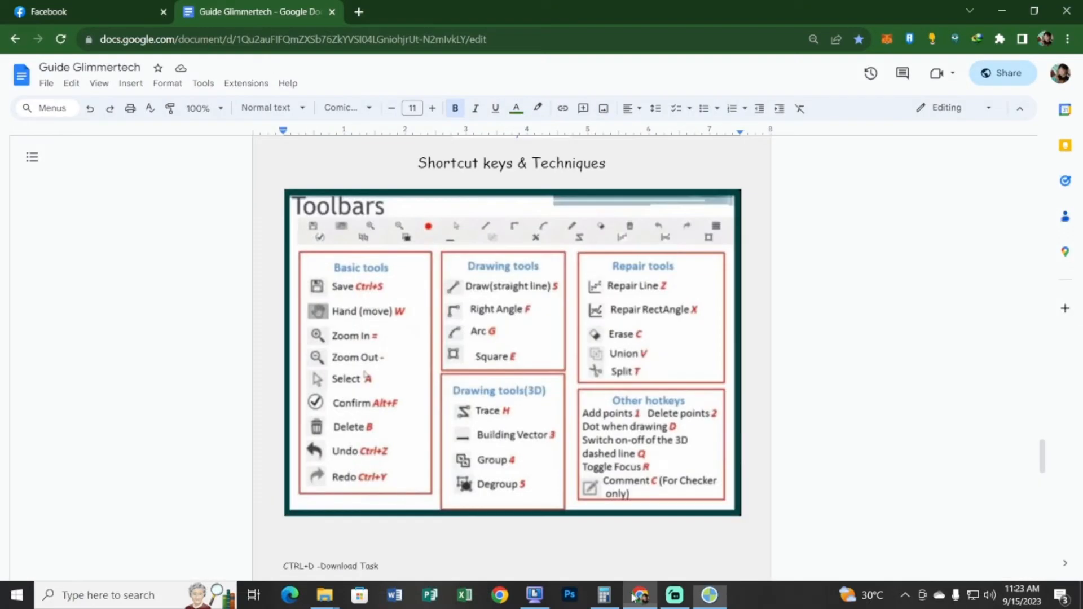
left_click(709, 595)
Trace the inner courtyard of the large block with the Erase tool and cut it out of the building footprint
left_click(495, 326)
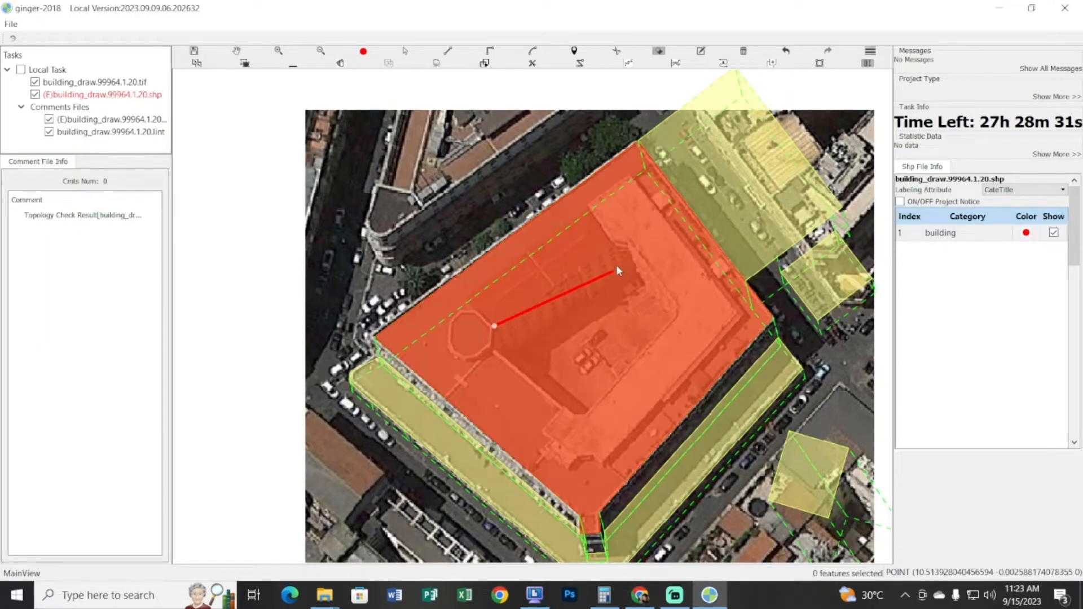
key("Escape")
left_click_drag(573, 307, 586, 352)
key("e")
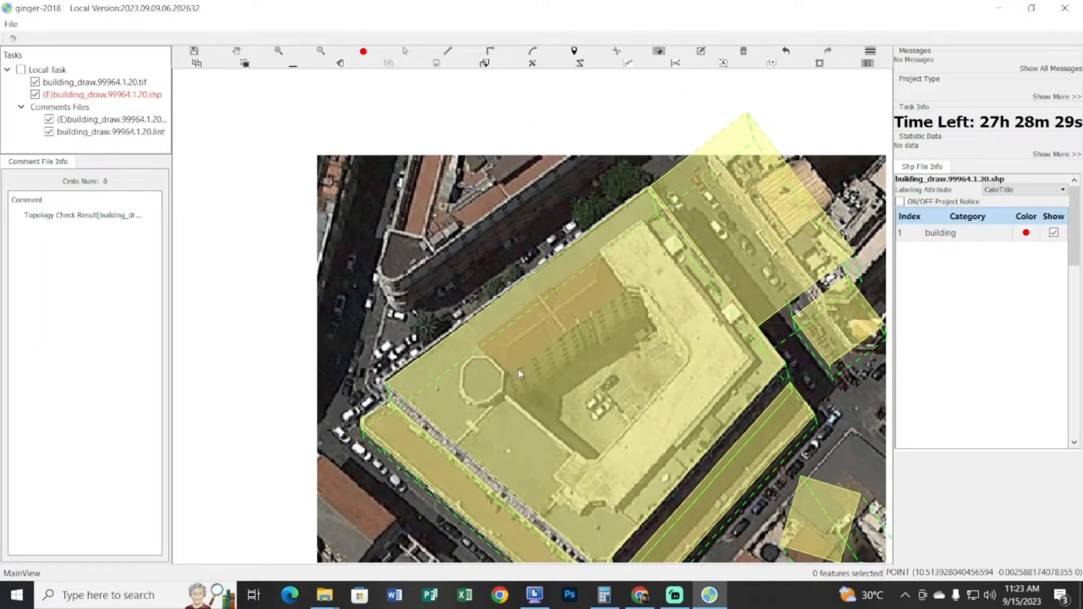
left_click(506, 371)
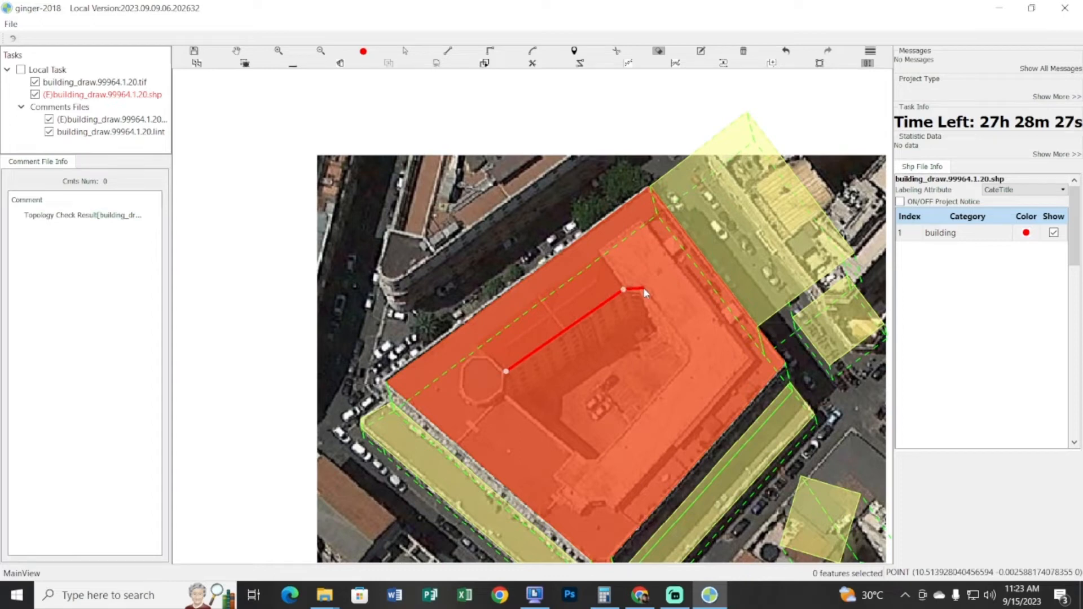
left_click(690, 360)
left_click(598, 458)
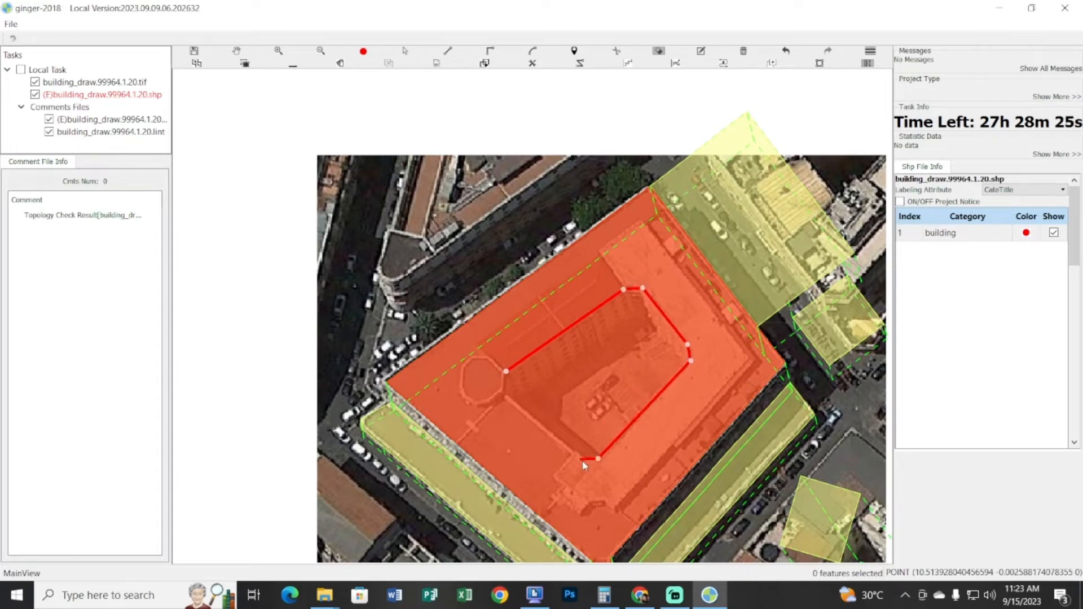
left_click(506, 395)
right_click(493, 422)
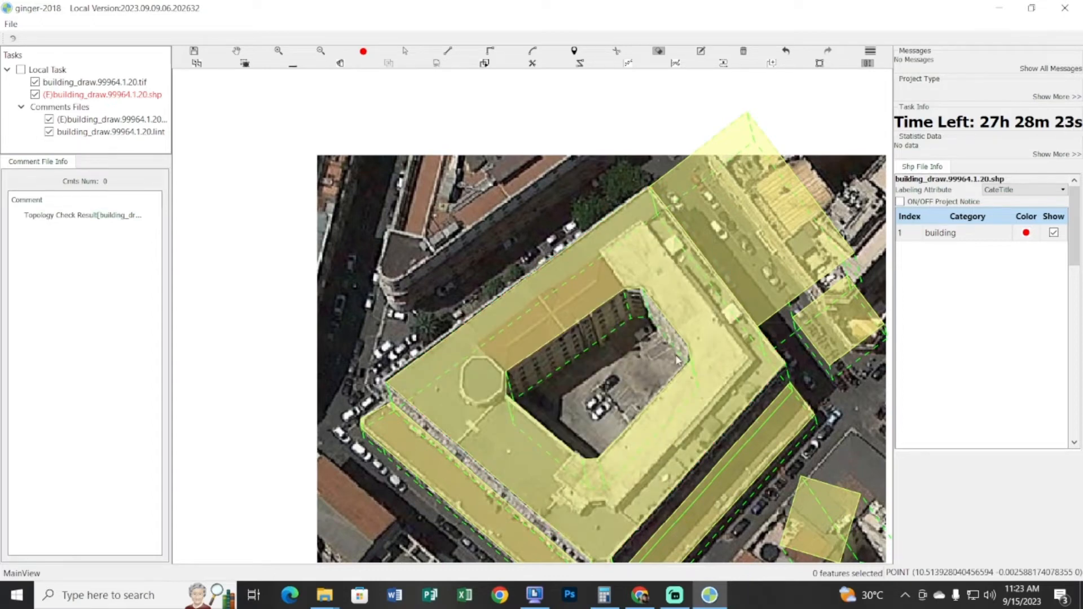
Erase a small polygonal hole inside the small square building southeast of the large block
left_click_drag(603, 315, 605, 290)
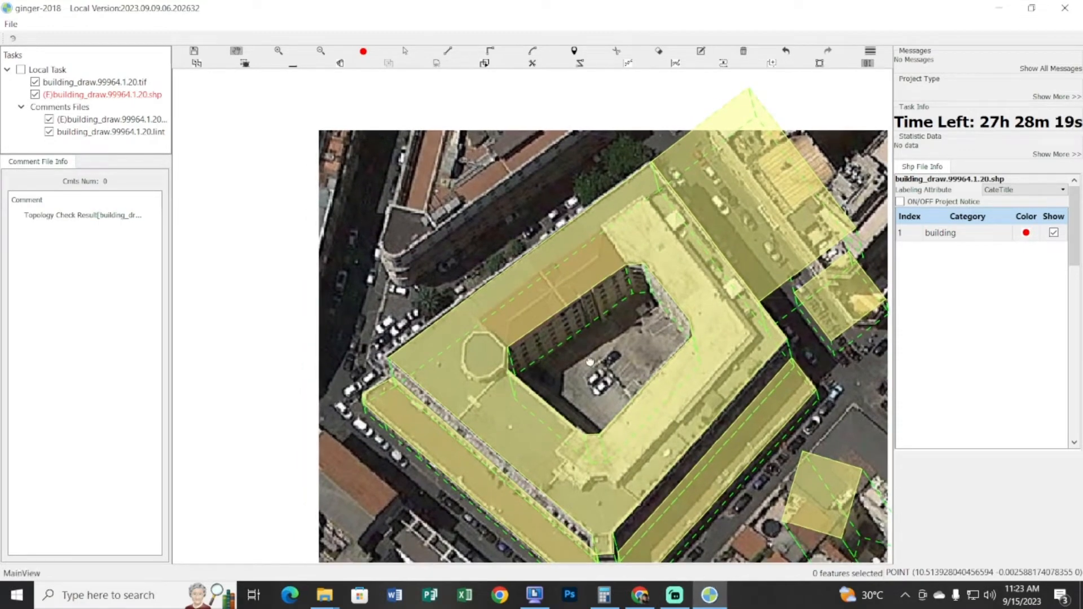
left_click_drag(589, 361, 347, 302)
key("space")
left_click(584, 424)
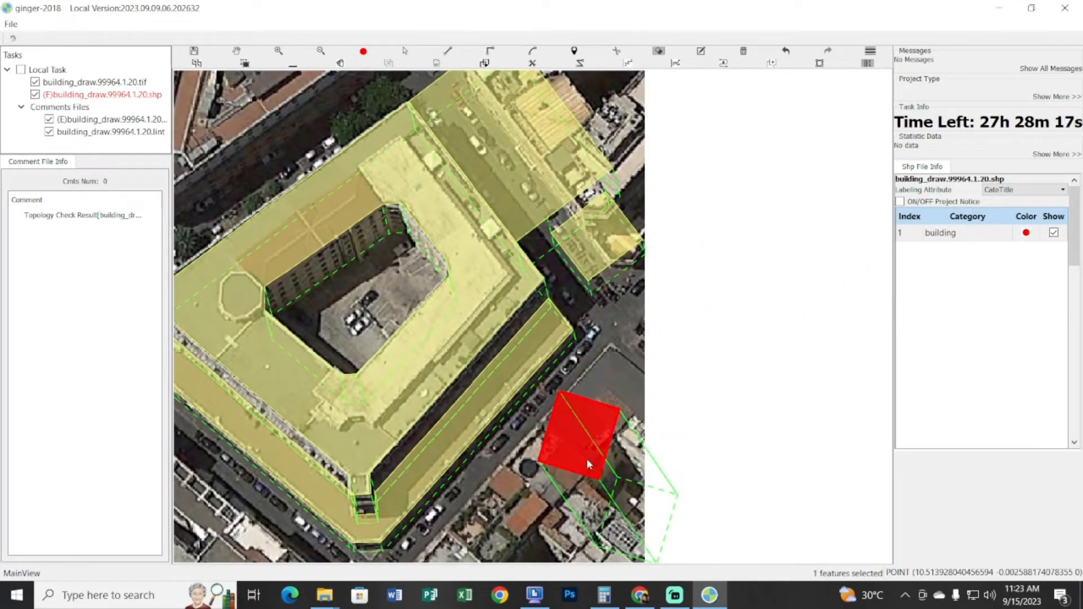
right_click(593, 454)
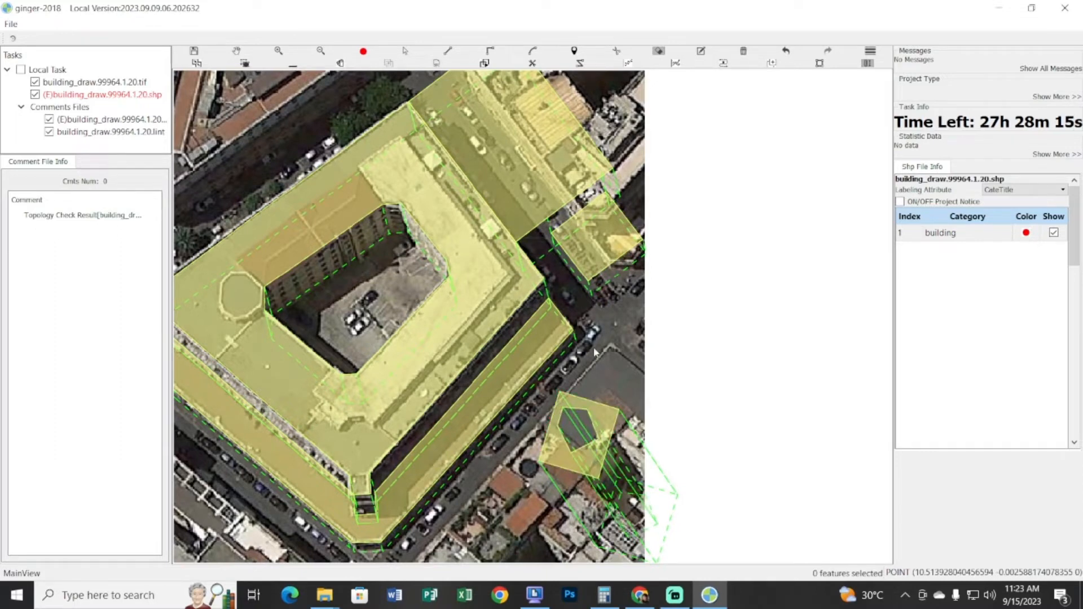
key("space")
mouse_move(529, 131)
left_mouse_down()
mouse_move(497, 243)
mouse_move(525, 271)
mouse_move(509, 305)
mouse_move(607, 245)
mouse_move(518, 339)
mouse_move(537, 337)
mouse_move(489, 319)
left_mouse_up()
key("space")
left_click(533, 292)
key("space")
key("space")
key("space")
Try to outline a rectangular cutout with the Right Angle tool in the polygon covering the street northeast of the block
scroll(540, 332, "up", 2)
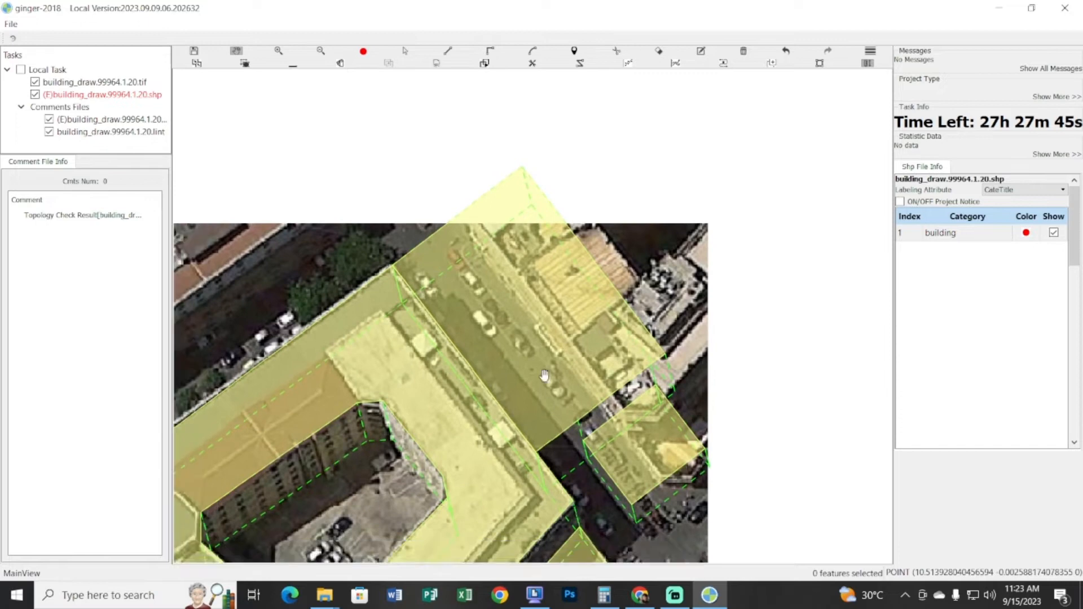
mouse_move(468, 305)
left_mouse_down()
mouse_move(492, 314)
mouse_move(570, 253)
mouse_move(502, 296)
left_mouse_up()
key("p")
key("space")
key("space")
left_click(491, 279)
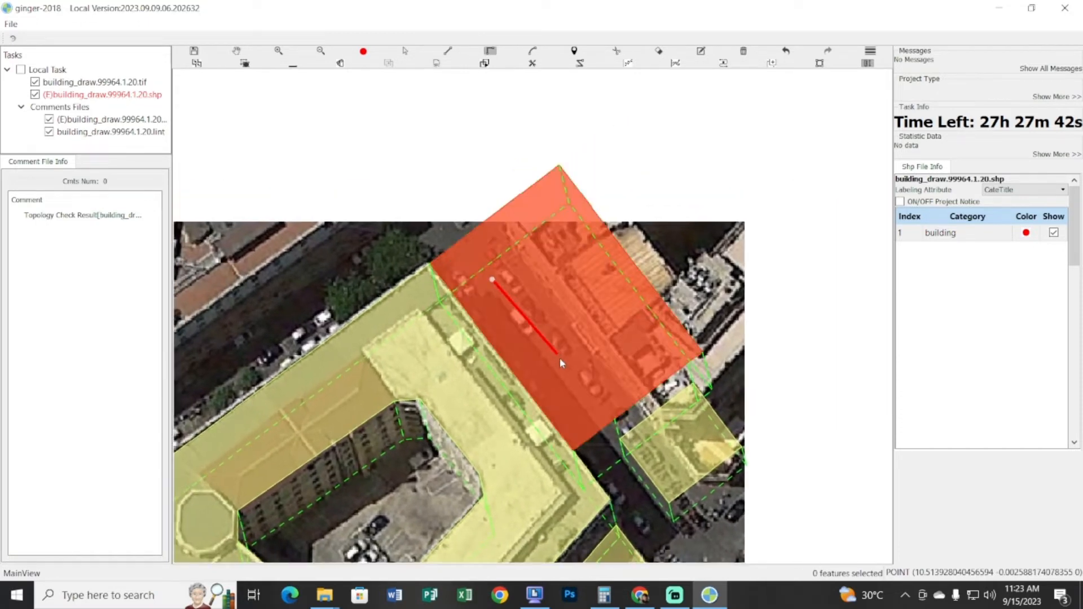
left_click(560, 362)
left_click(614, 317)
left_click(546, 236)
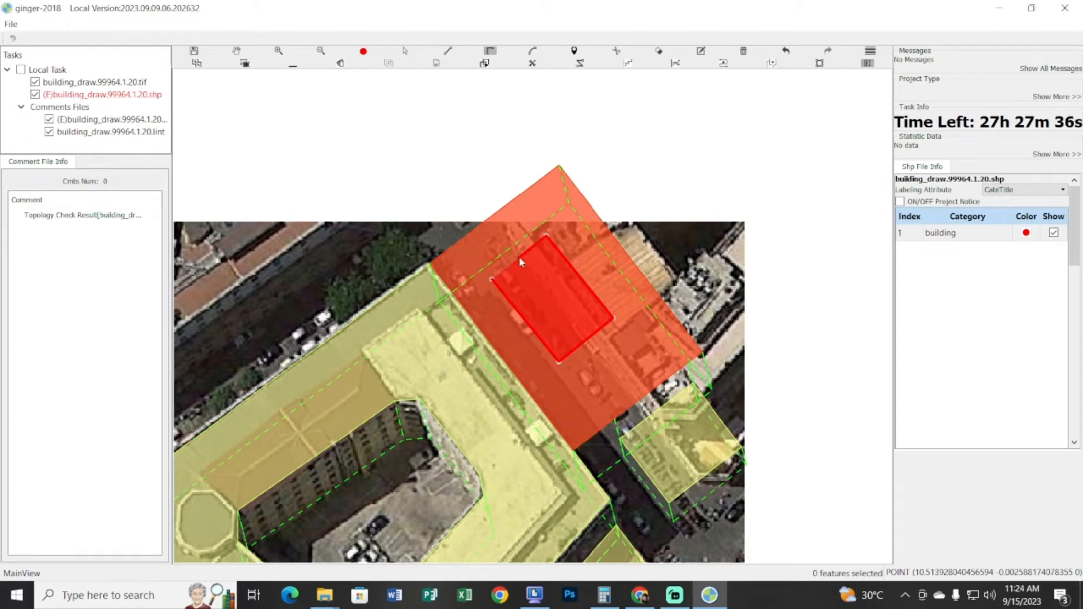
double_click(709, 107)
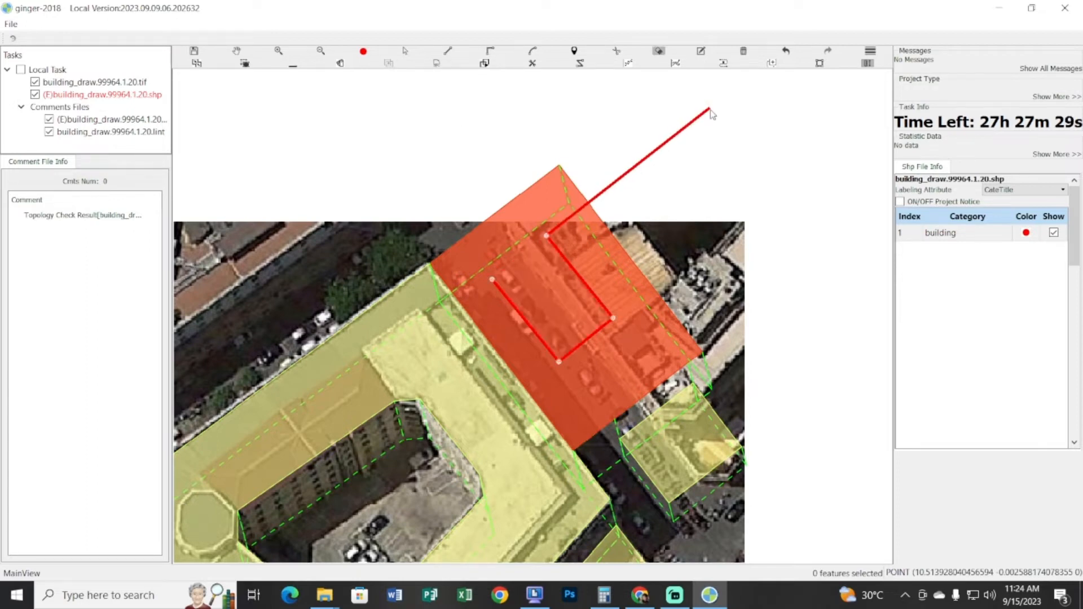
Outline a rectangle with the Right Angle tool inside the polygon over the street and erase it as a hole
left_click(489, 244)
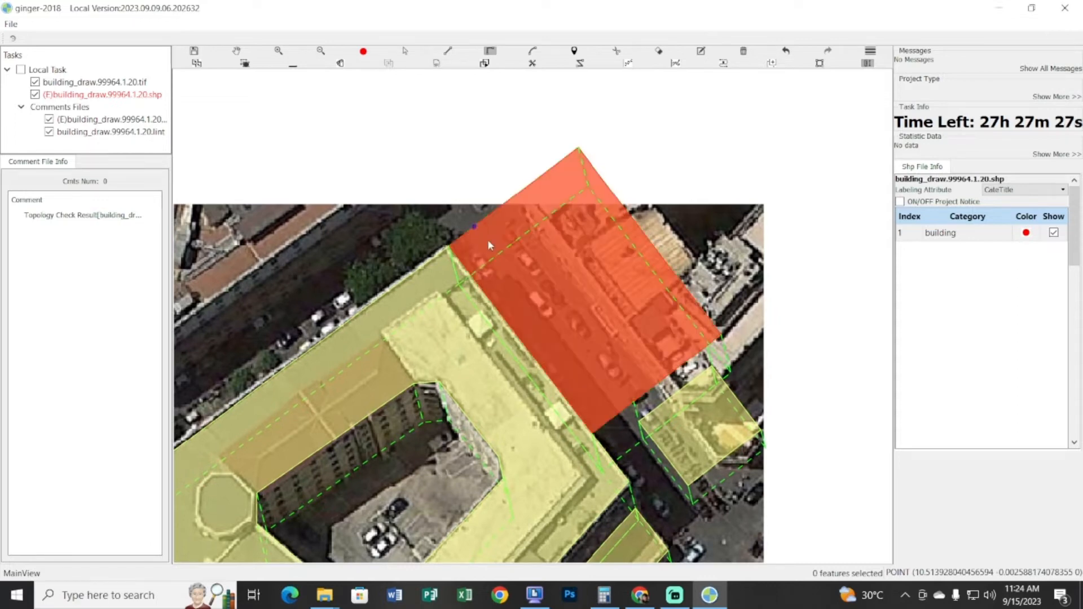
left_click(516, 281)
left_click(587, 373)
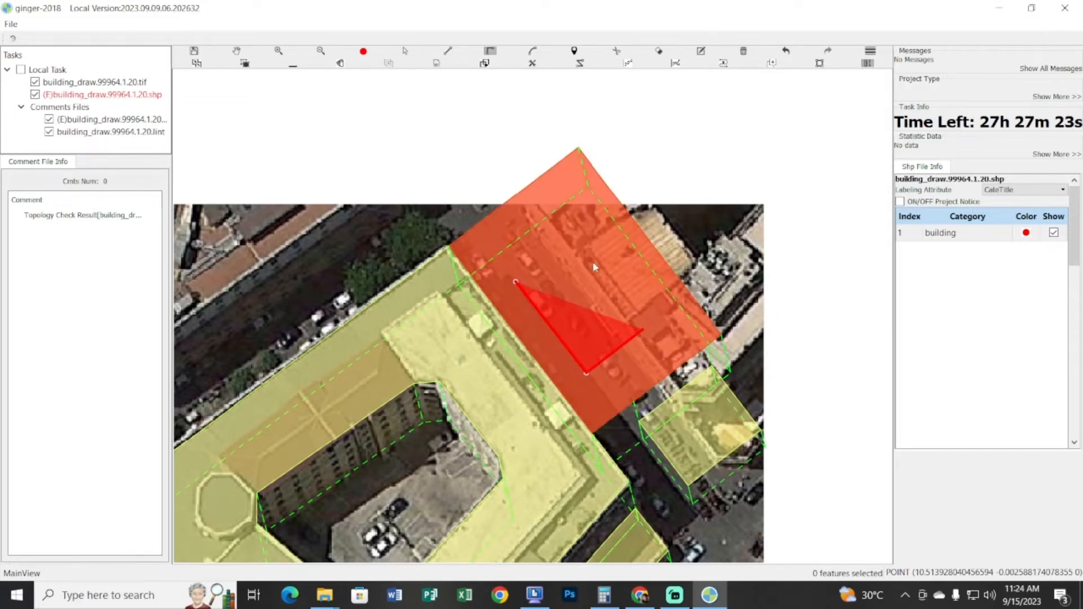
left_click(644, 332)
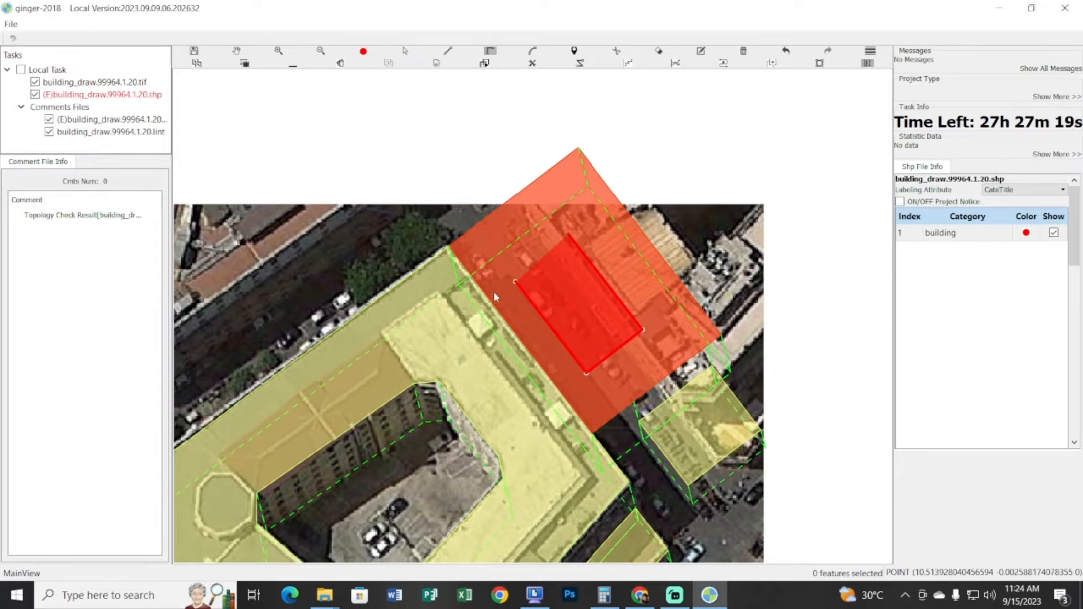
scroll(495, 296, "up", 4)
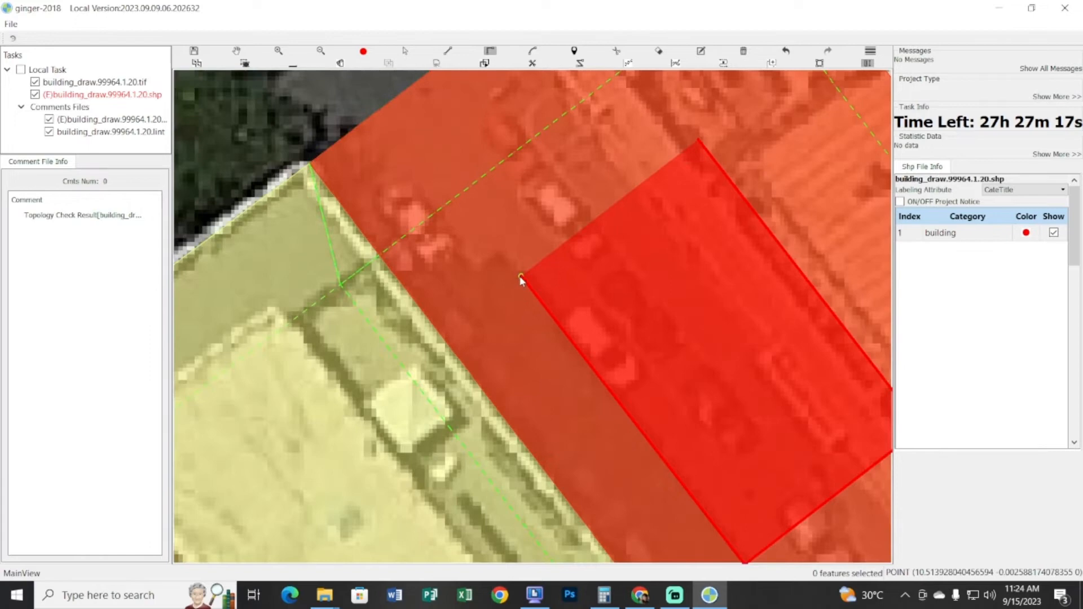
double_click(521, 278)
scroll(603, 280, "down", 2)
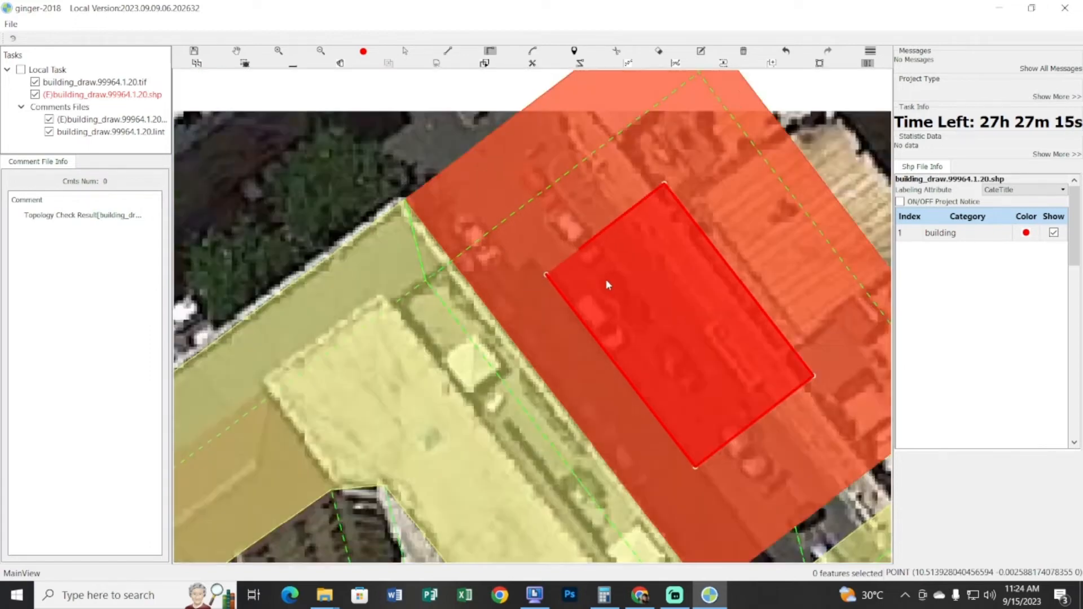
scroll(608, 280, "down", 2)
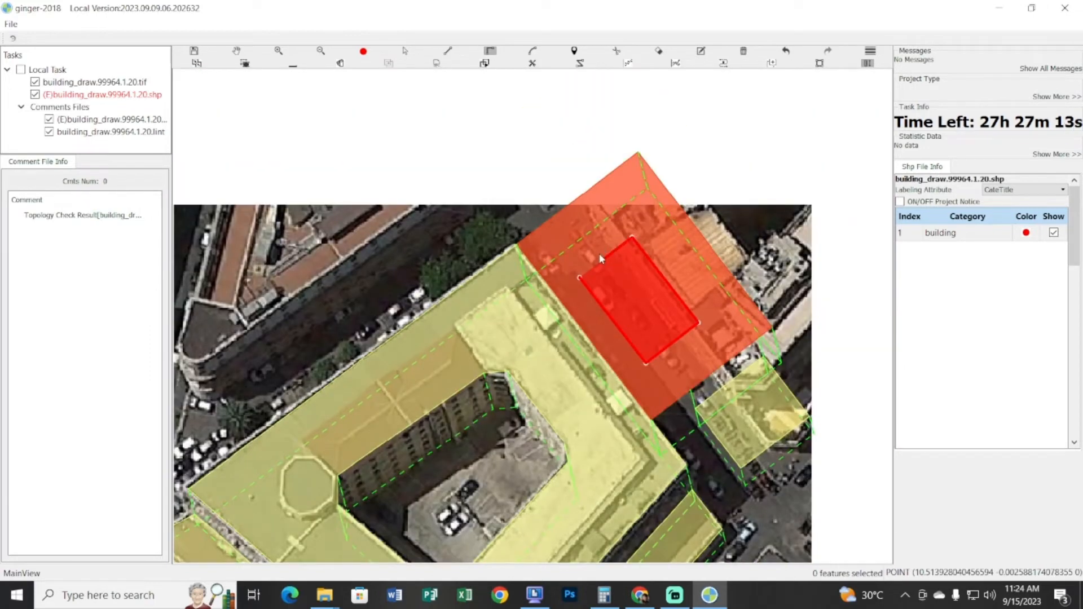
key("e")
left_click(602, 258)
right_click(604, 238)
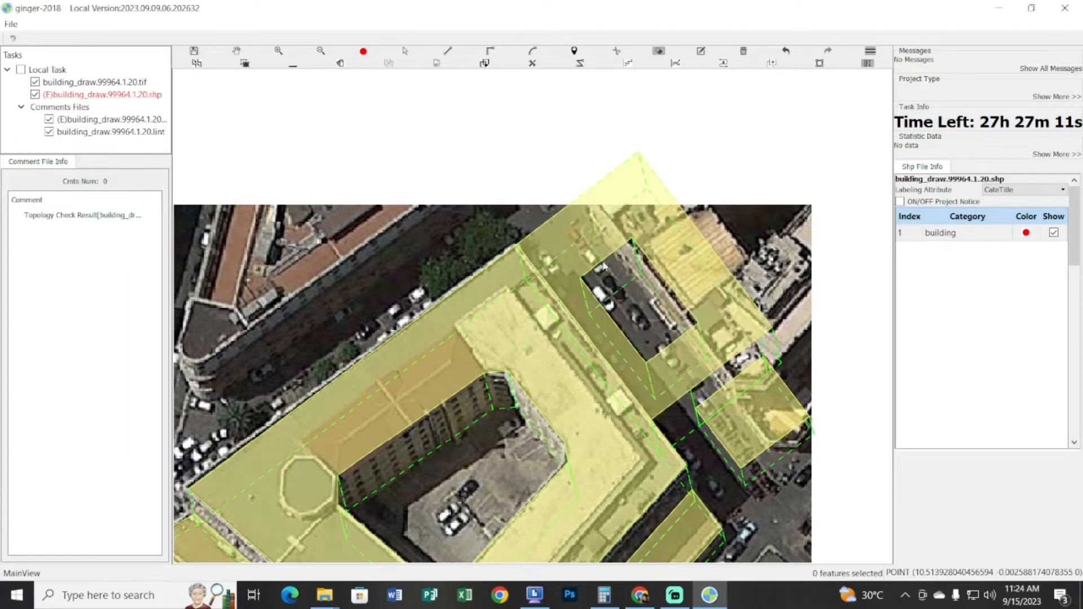
Outline three straight sides of a smaller cutout with the Right Angle tool in the middle of the street polygon
key("space")
mouse_move(642, 323)
left_mouse_down()
mouse_move(584, 256)
mouse_move(577, 215)
mouse_move(664, 165)
mouse_move(610, 224)
left_mouse_up()
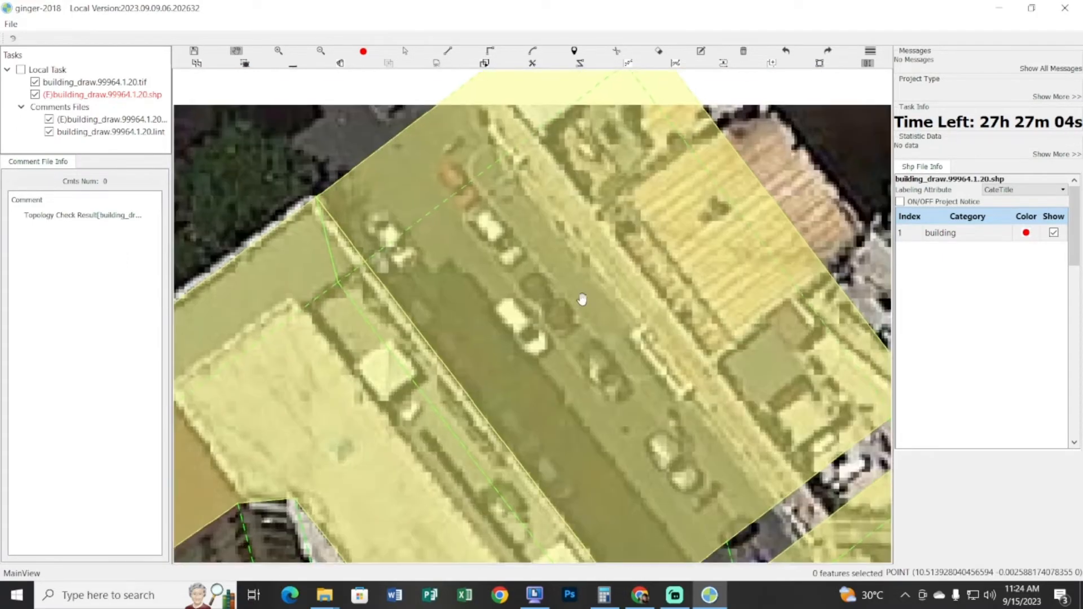
left_click_drag(582, 301, 508, 289)
scroll(507, 290, "down", 2)
key("space")
left_click(440, 271)
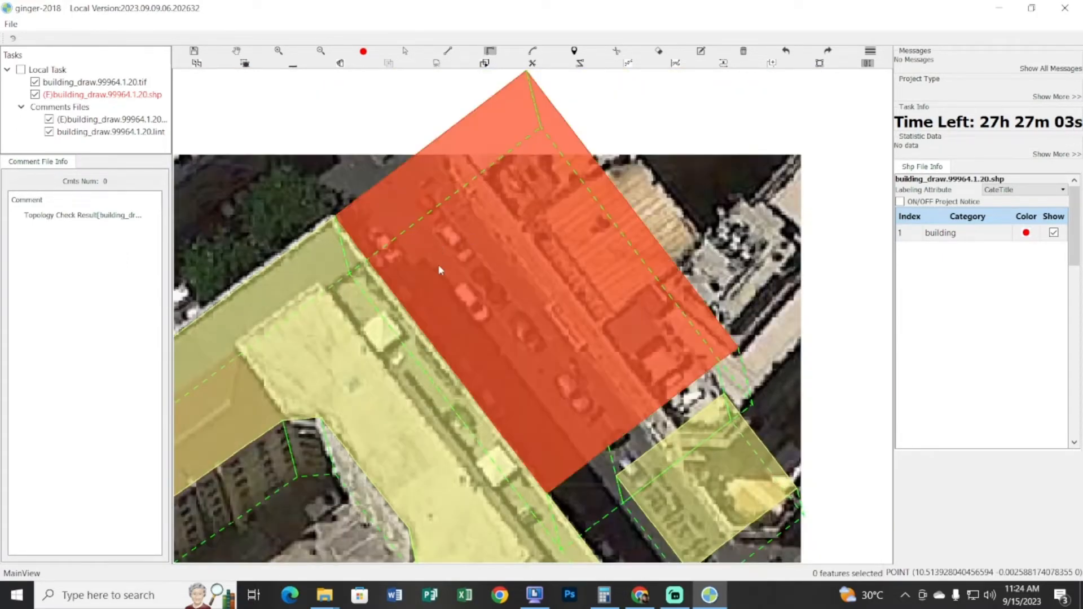
left_click(553, 387)
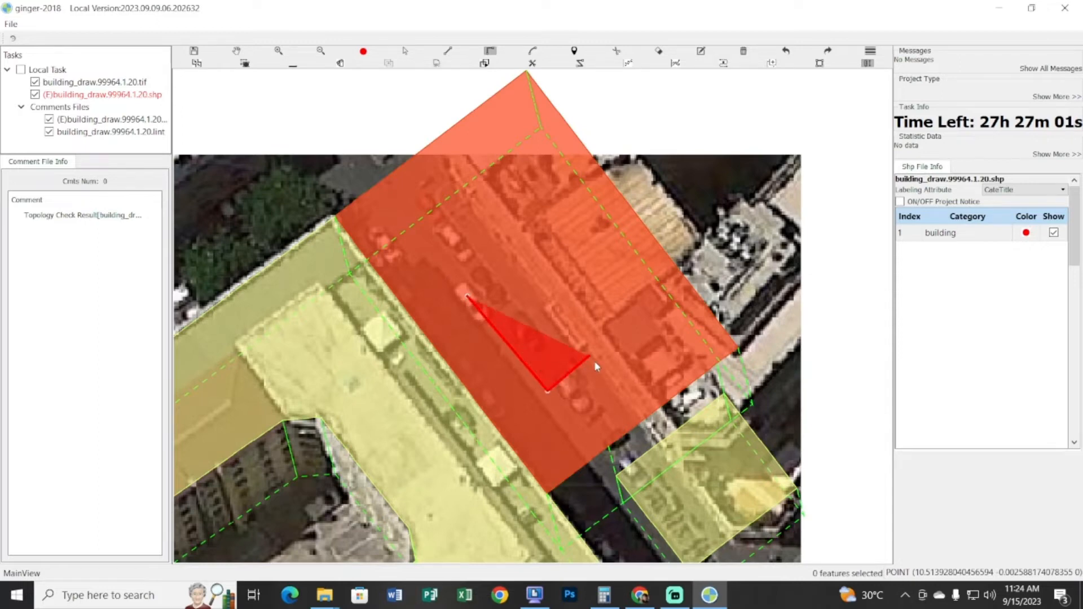
left_click(596, 347)
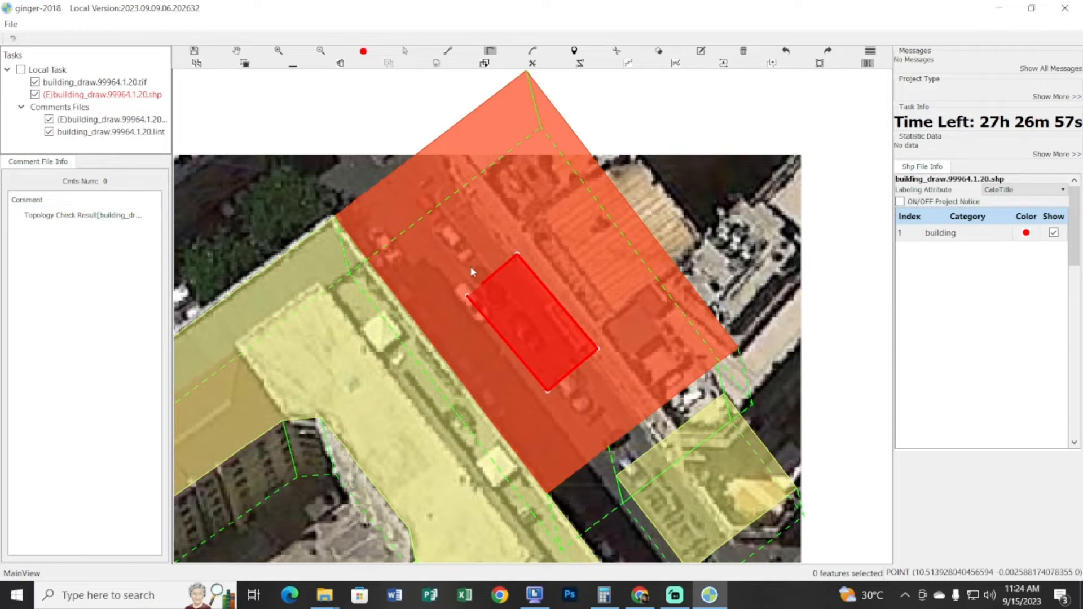
Close the cutout's northwest end with an arc and erase the round-ended shape from the street polygon
key("a")
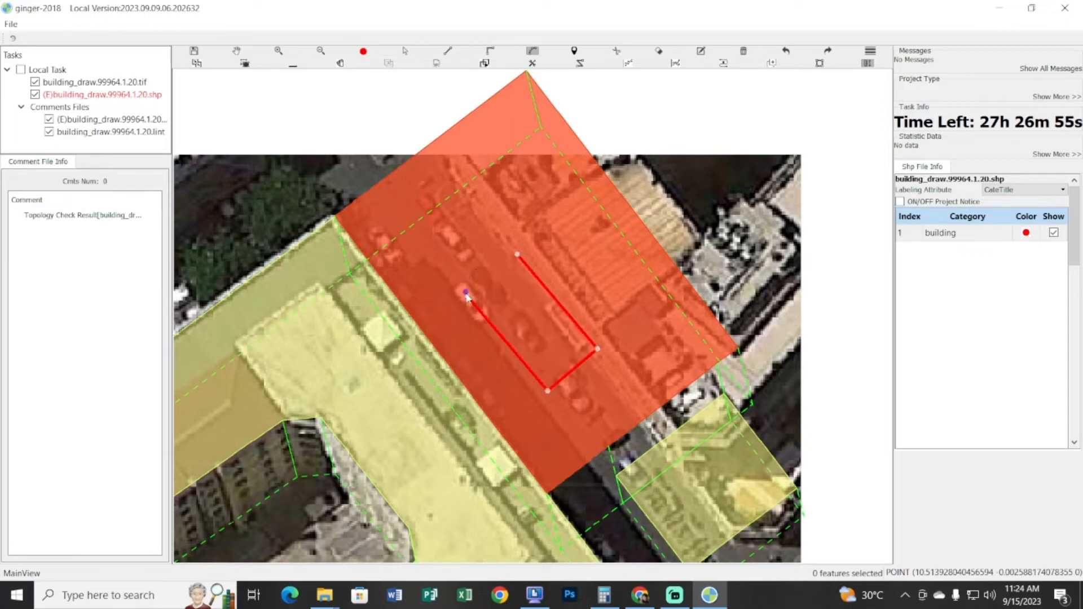
left_click(464, 288)
left_click(457, 264)
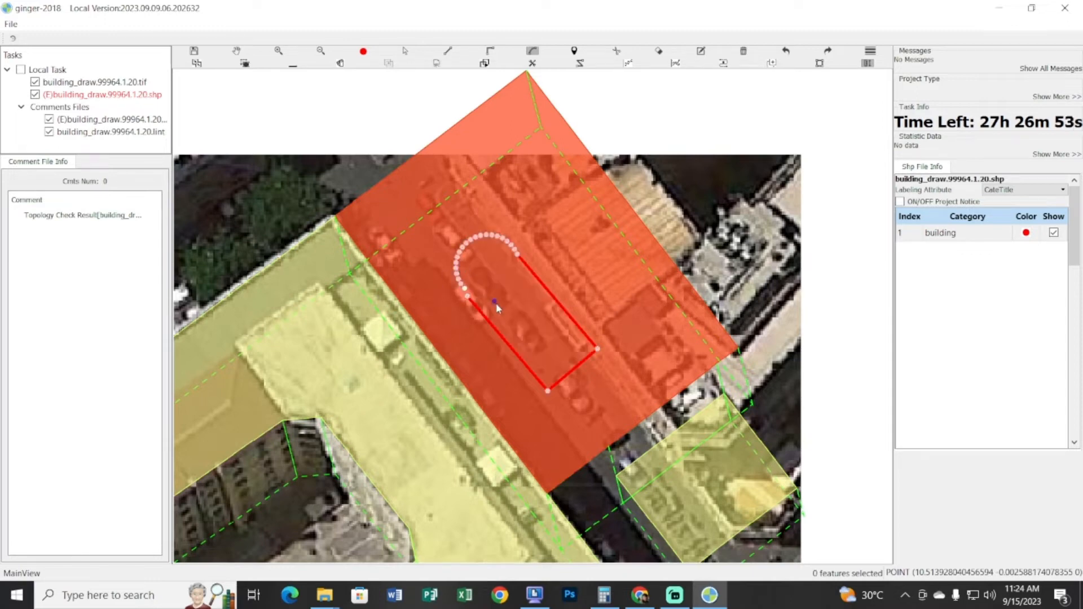
key("a")
right_click(554, 314)
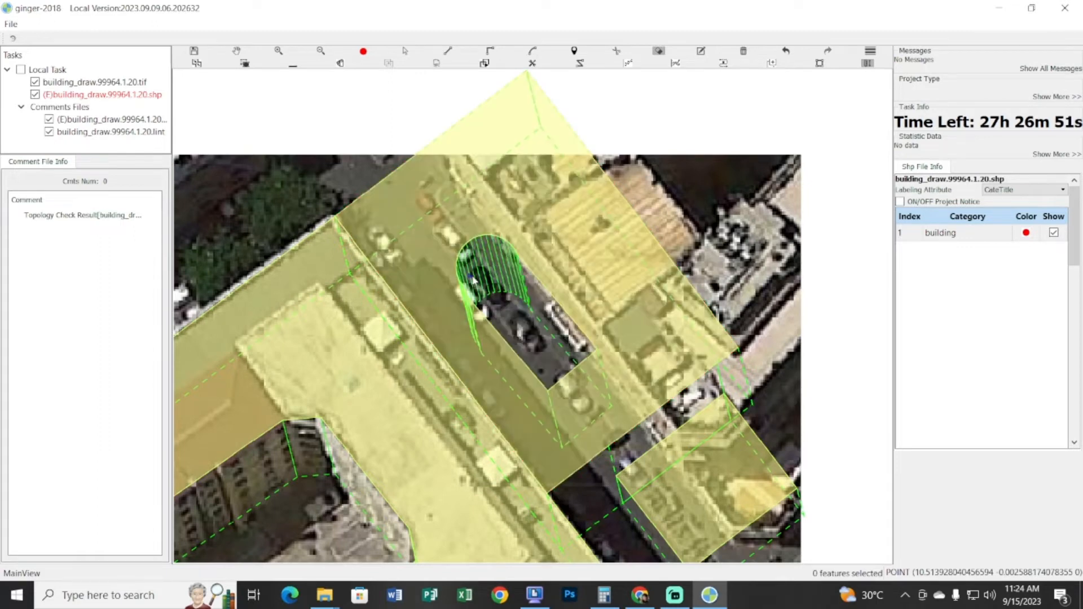
Undo the round-ended cutout in the street polygon
key("ctrl+z")
key("space")
left_click_drag(510, 301, 517, 313)
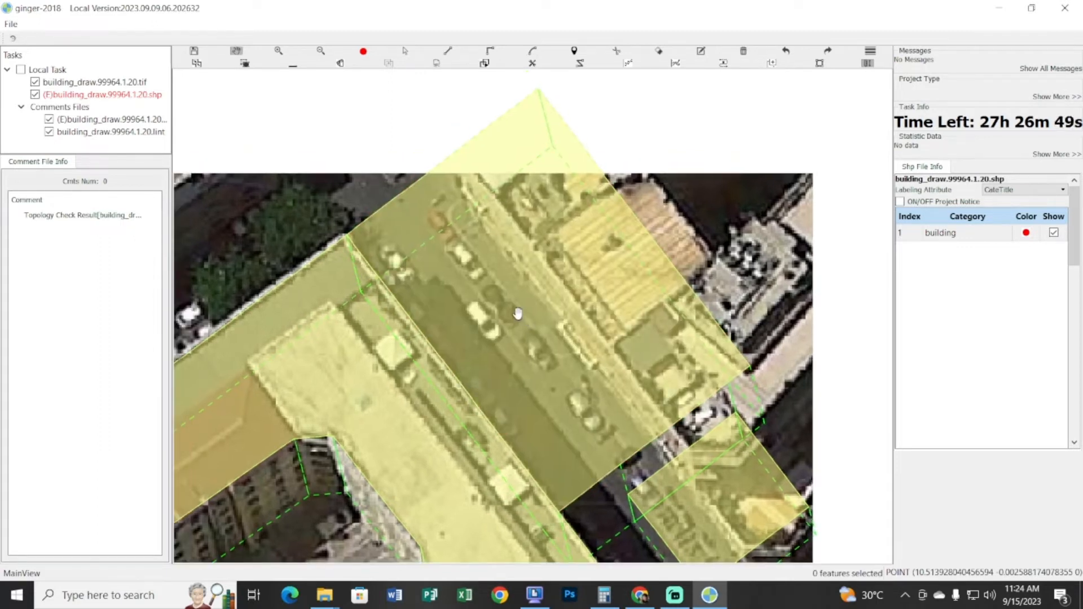
Cut a circular hole into the street polygon with the Arc and Erase tools, and undo the cut
key("a")
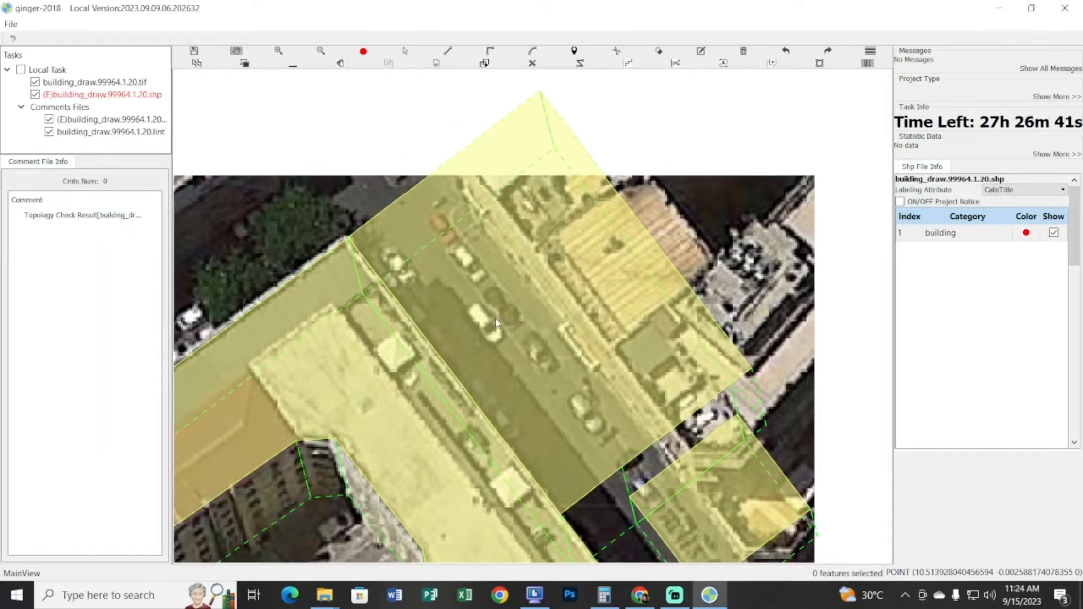
key("a")
left_click(497, 283)
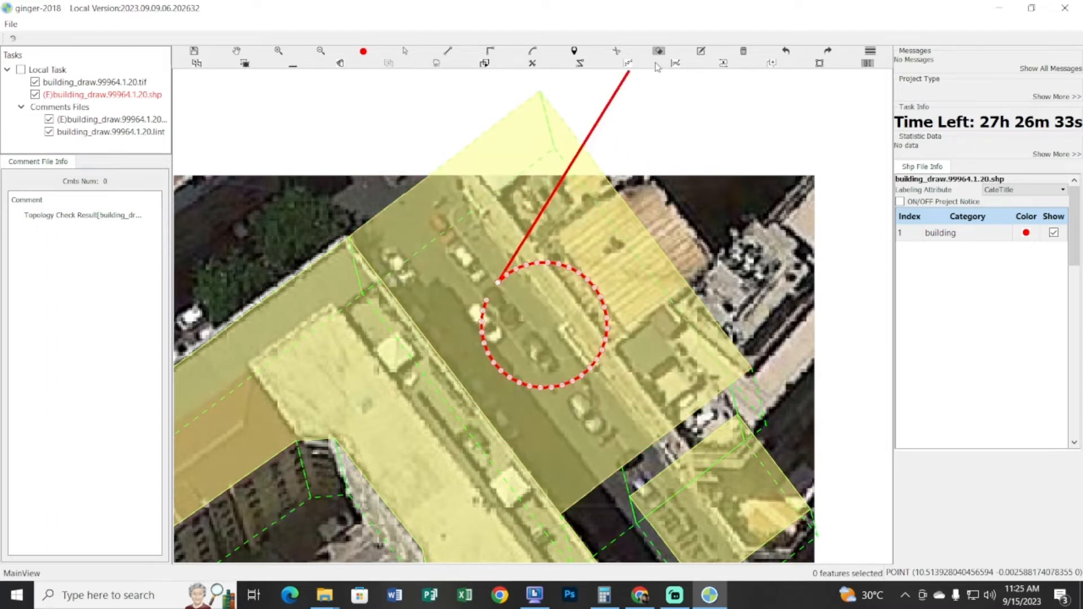
left_click(494, 276)
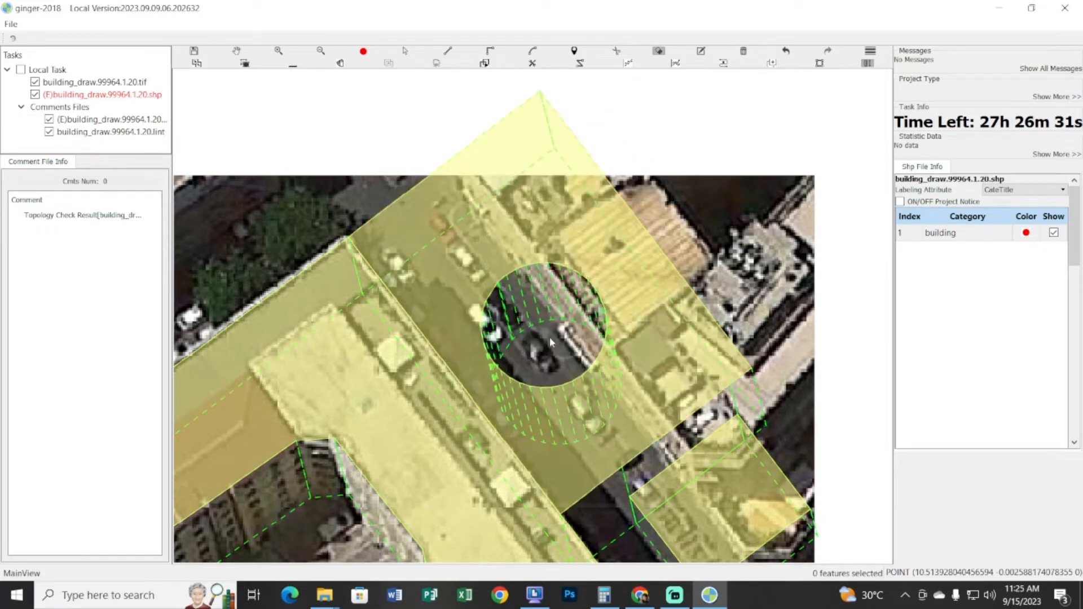
left_click_drag(549, 338, 503, 328)
key("ctrl+z")
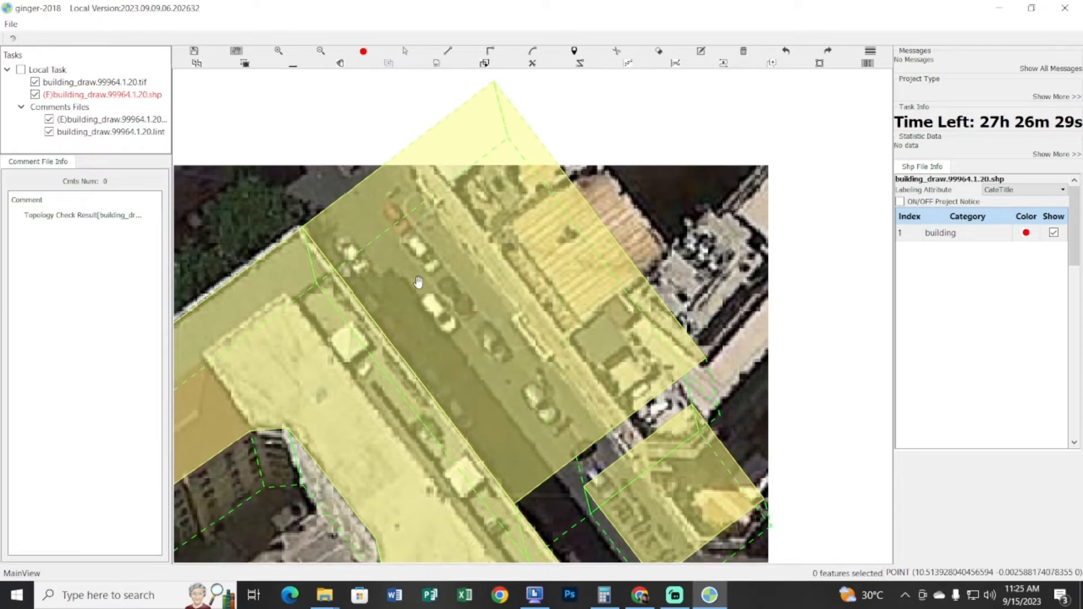
Cut a round-ended slot into the street polygon with the Arc, straight-line and Erase tools, and undo the cut
key("a")
left_click(427, 282)
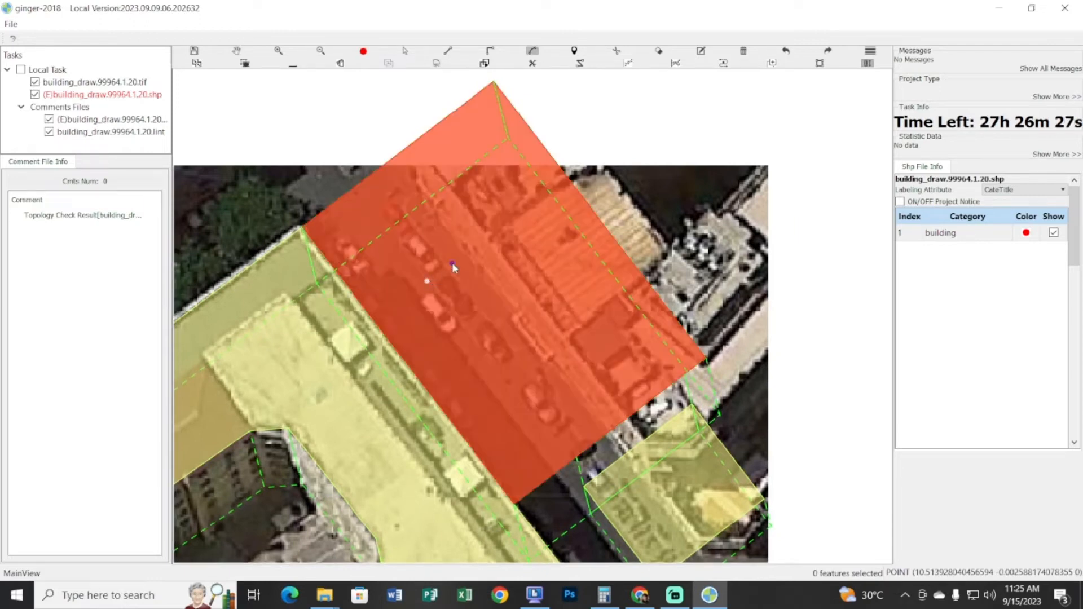
left_click(437, 258)
key("l")
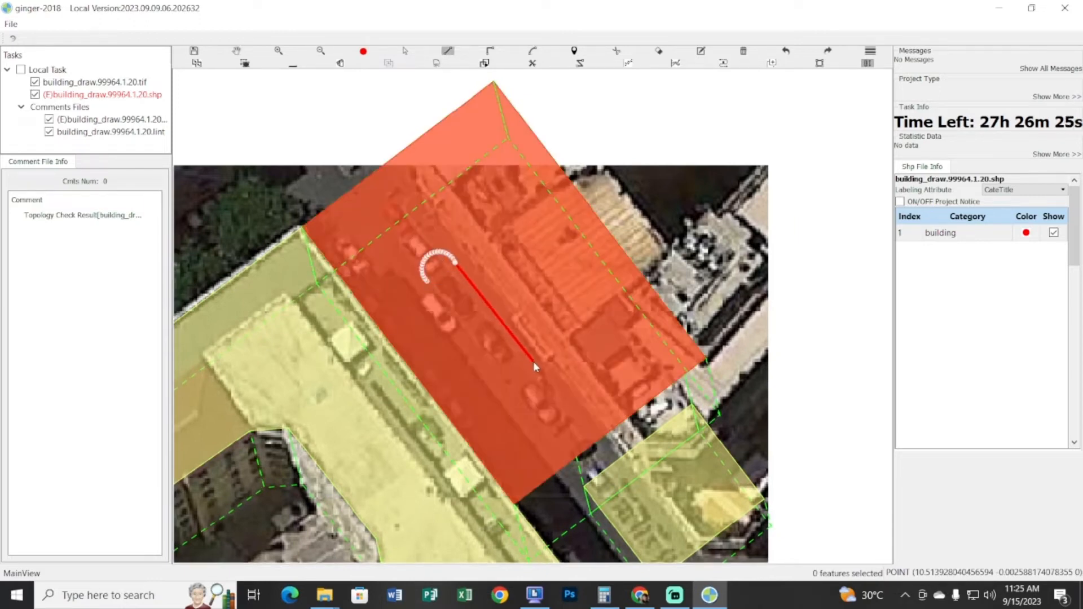
left_click(533, 362)
key("a")
left_click(519, 395)
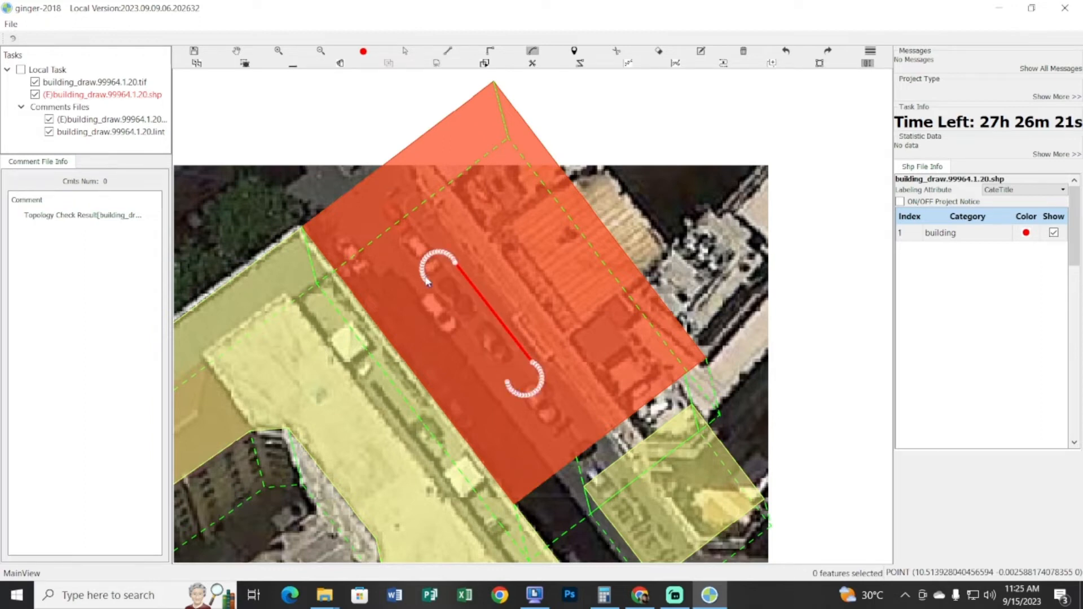
key("e")
left_click(525, 384)
key("h")
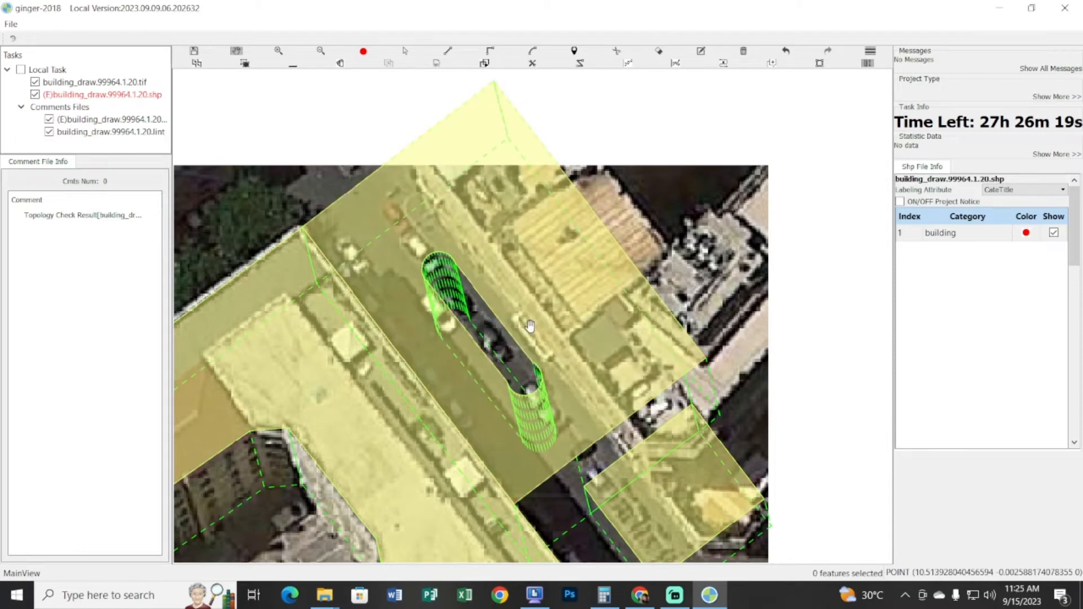
scroll(524, 326, "down", 2)
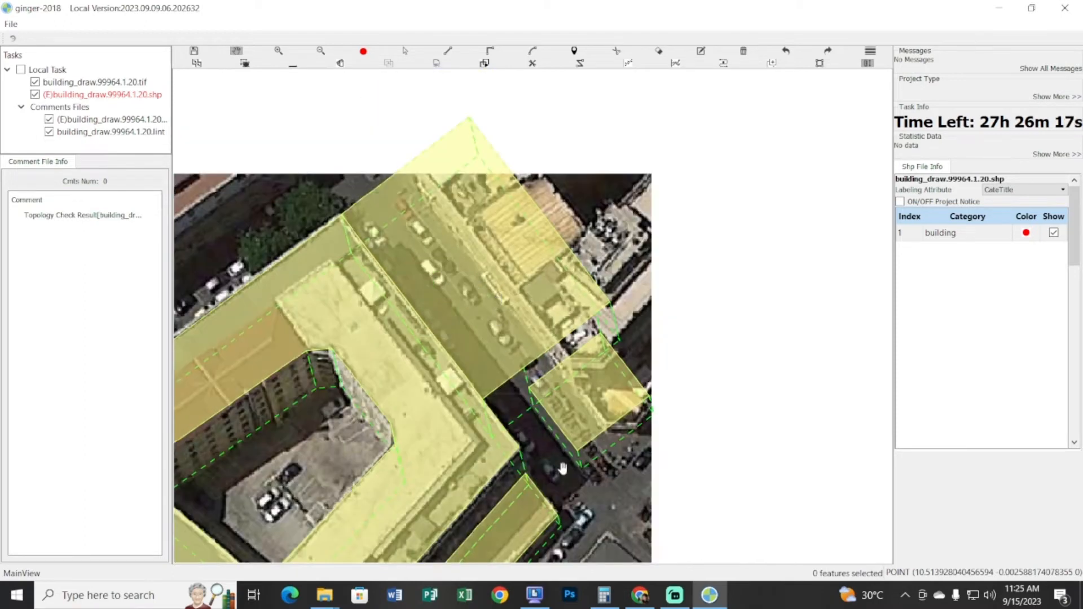
Outline a rectangle in the middle of the street polygon with the Right Angle tool and split it off as a separate footprint
left_click_drag(442, 322, 436, 371)
scroll(438, 371, "up", 3)
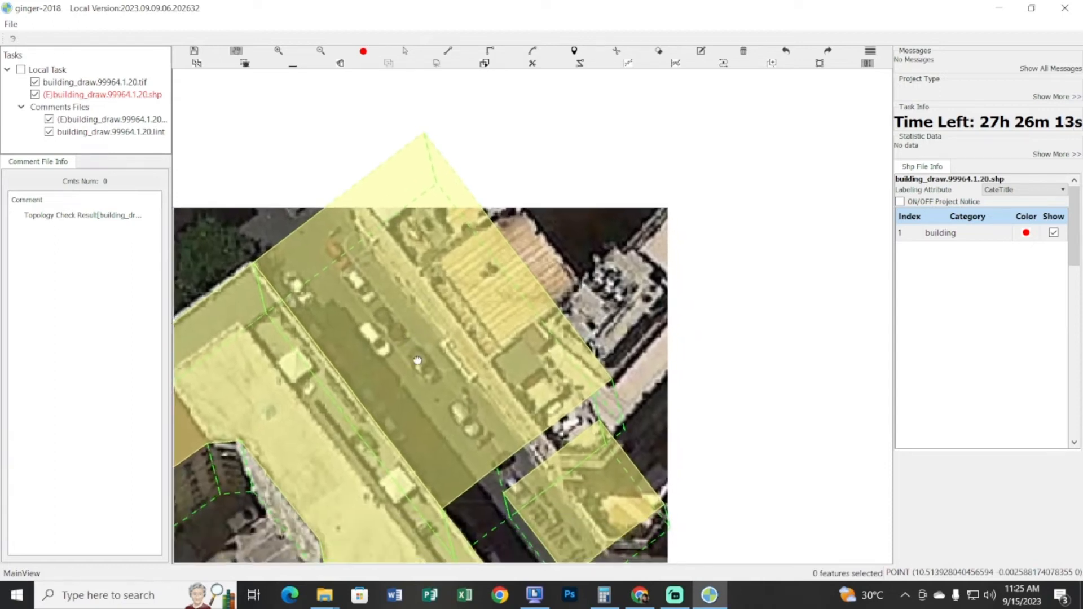
left_click_drag(432, 400, 435, 417)
left_click_drag(447, 298, 452, 301)
key("d")
left_click(484, 242)
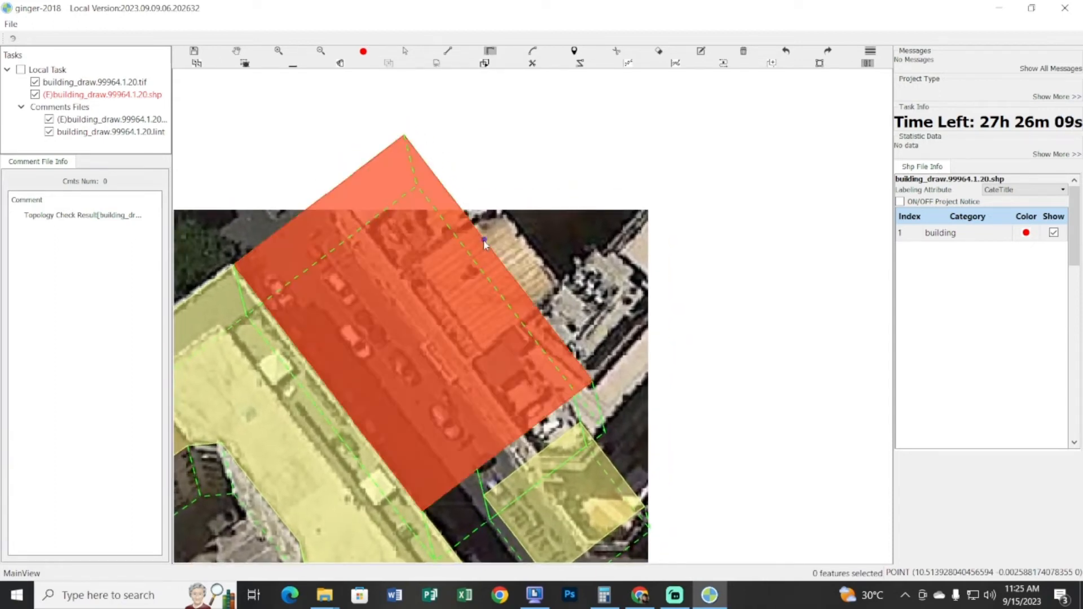
left_click(358, 337)
left_click(415, 408)
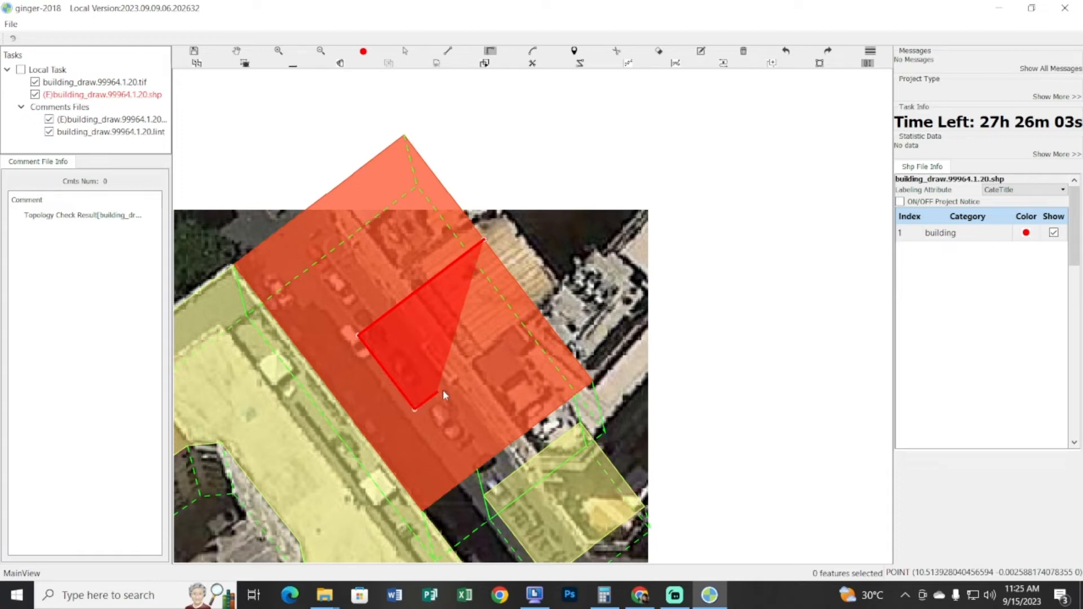
left_click(475, 369)
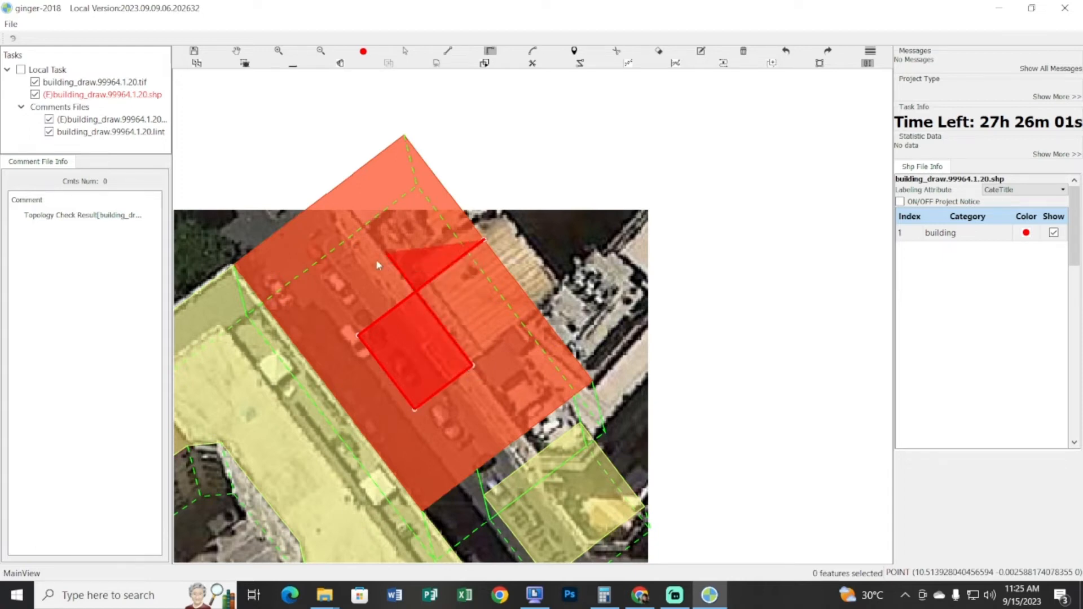
left_click(376, 259)
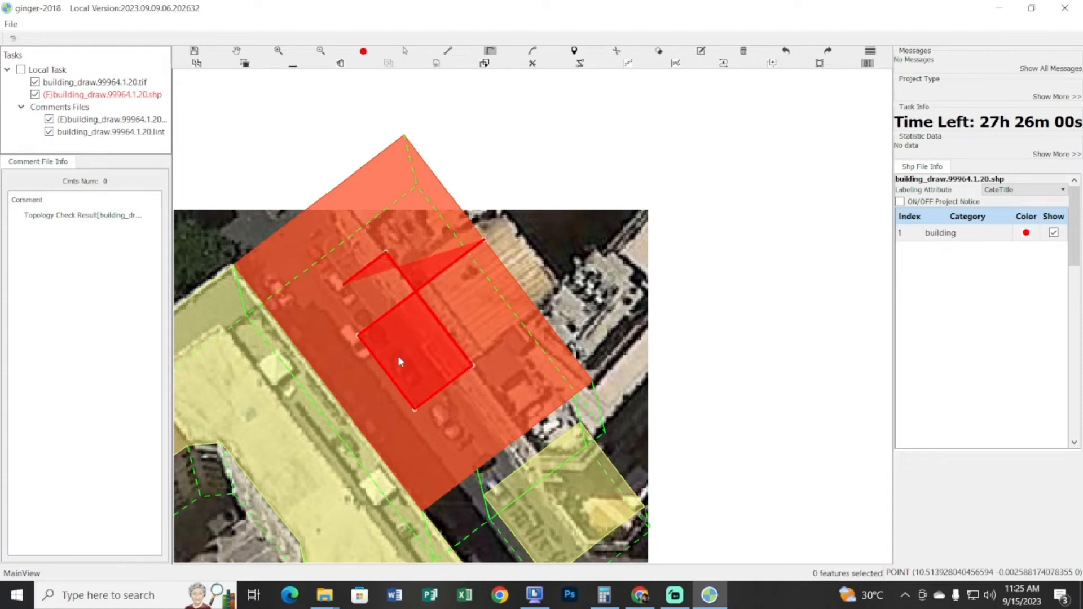
key("c")
right_click(407, 317)
Select the split-off rectangle inside the street polygon, and switch to the shortcut guide in Google Docs
key("s")
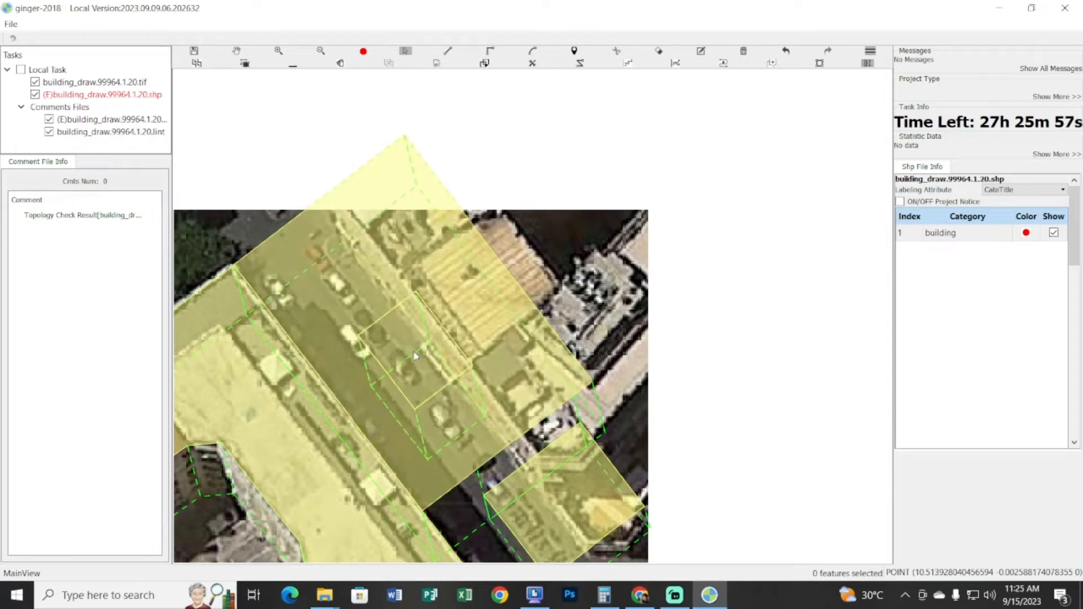
left_click(413, 352)
key("Delete")
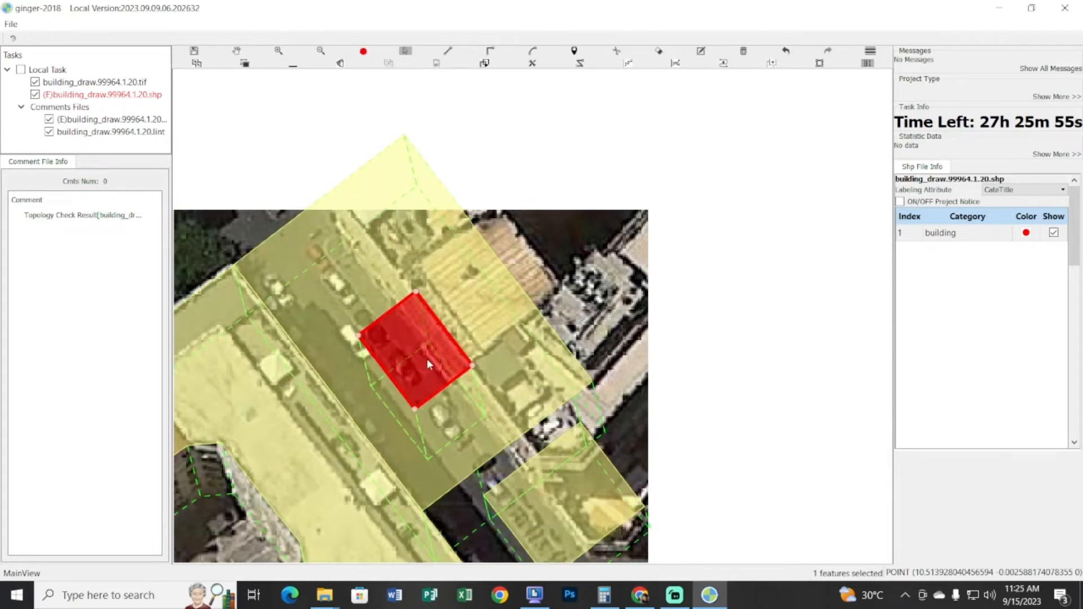
key("Escape")
key("ctrl+z")
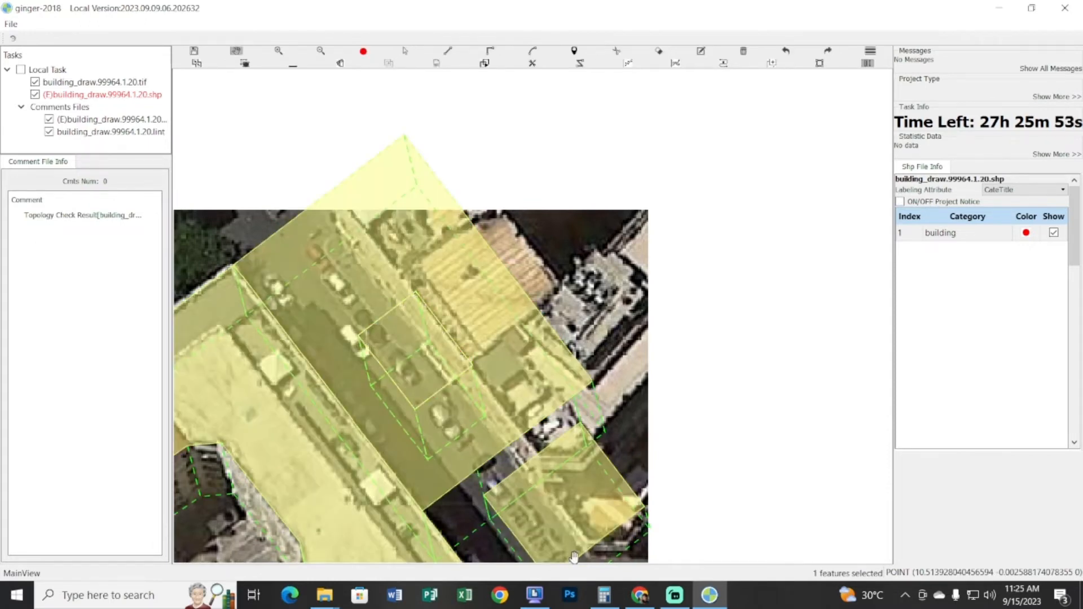
left_click(640, 595)
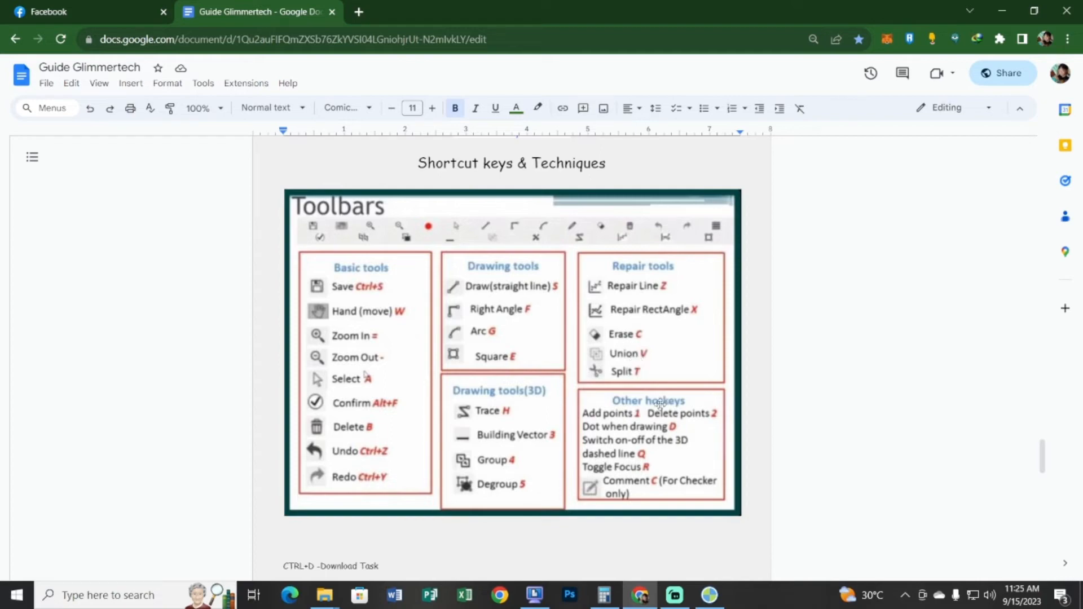
Return to the ginger-2018 map and merge the split-off rectangle back into the street polygon
left_click(710, 595)
left_click_drag(571, 273, 601, 341)
scroll(639, 238, "up", 1)
scroll(638, 244, "down", 1)
key("space")
scroll(600, 328, "up", 2)
key("space")
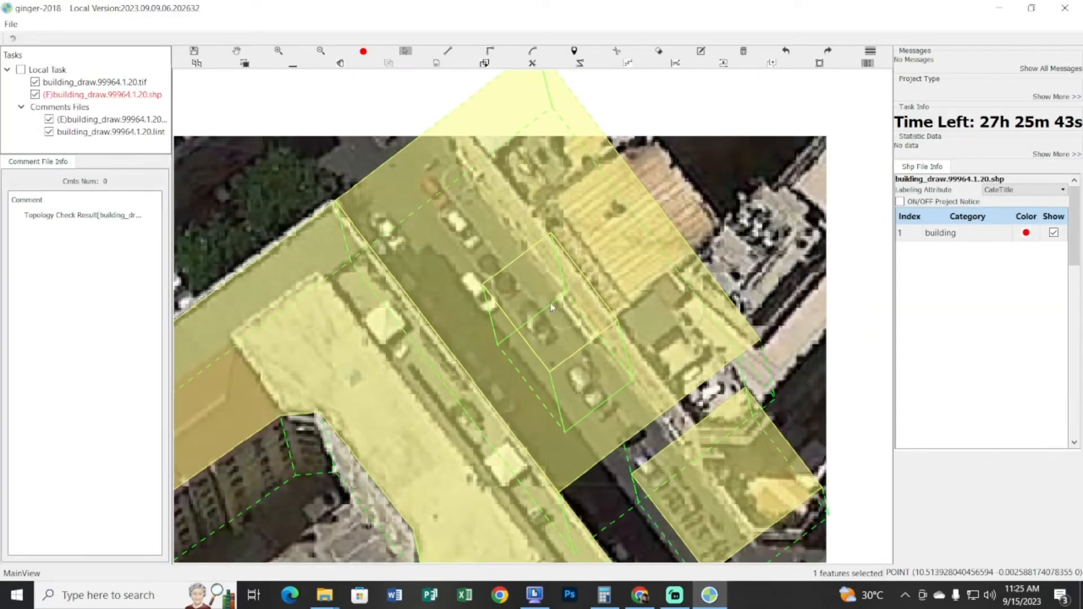
left_click(552, 307)
left_click(485, 243)
key("space")
key("space")
left_click_drag(507, 219, 601, 308)
key("m")
left_click_drag(603, 310, 488, 252)
Select the small footprint southeast of the street polygon, and look up the Union tool in the Google Docs shortcut guide
key("space")
key("space")
left_click(602, 390)
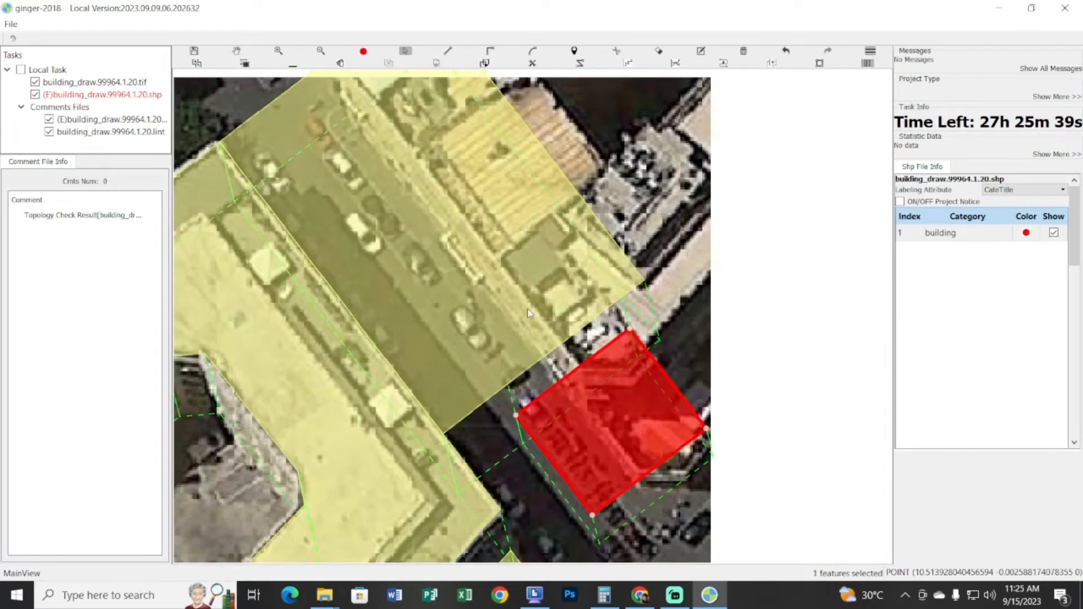
left_click(520, 303)
left_click(618, 407)
left_click(646, 600)
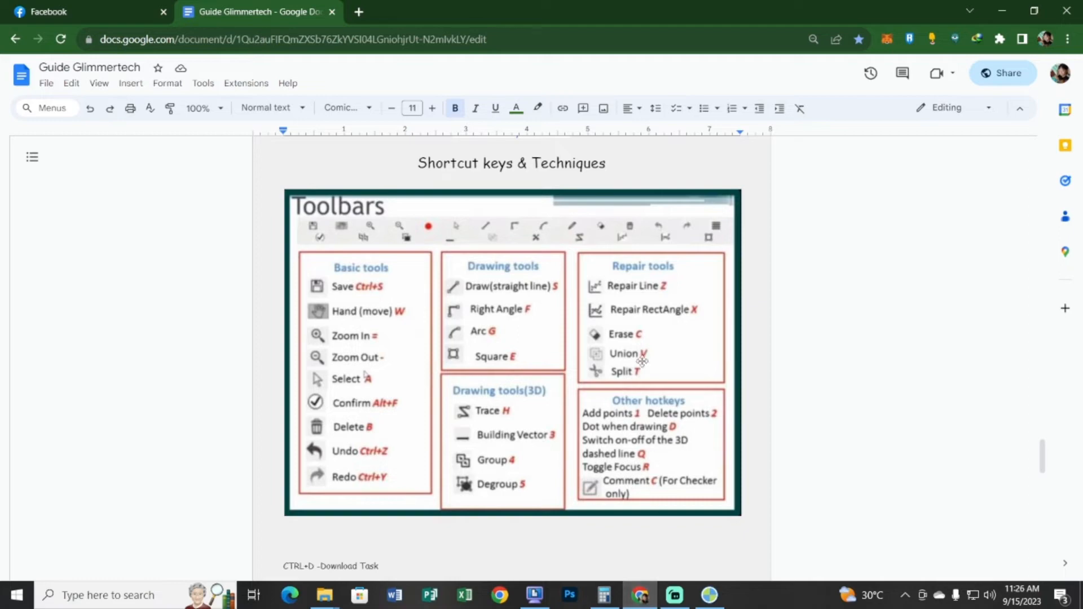
left_click(646, 598)
left_click_drag(508, 324, 620, 284)
key("r")
key("r")
scroll(584, 280, "down", 1)
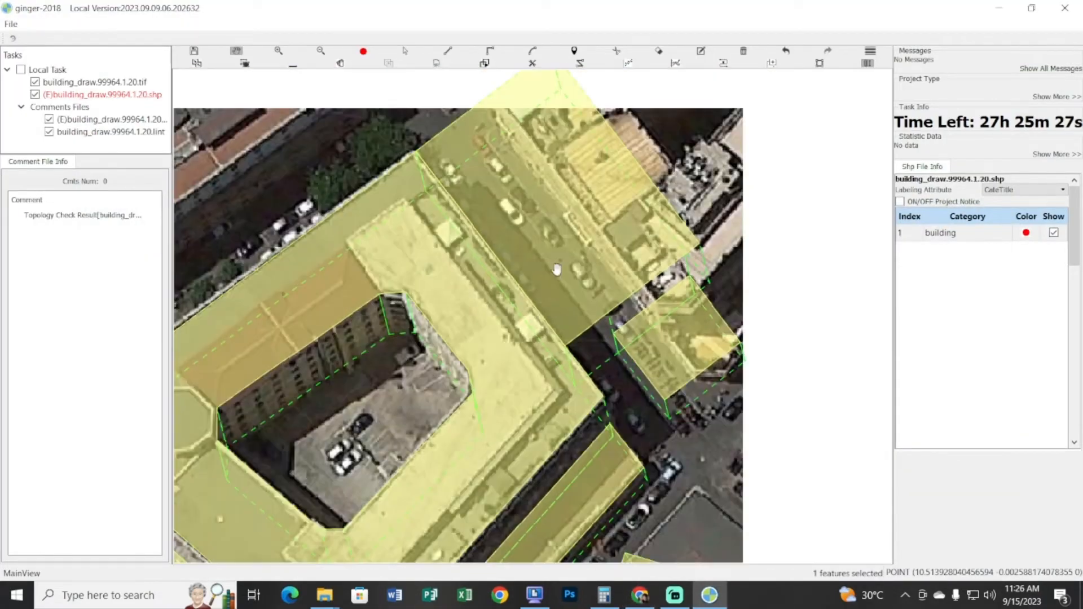
key("s")
left_click_drag(560, 223, 503, 310)
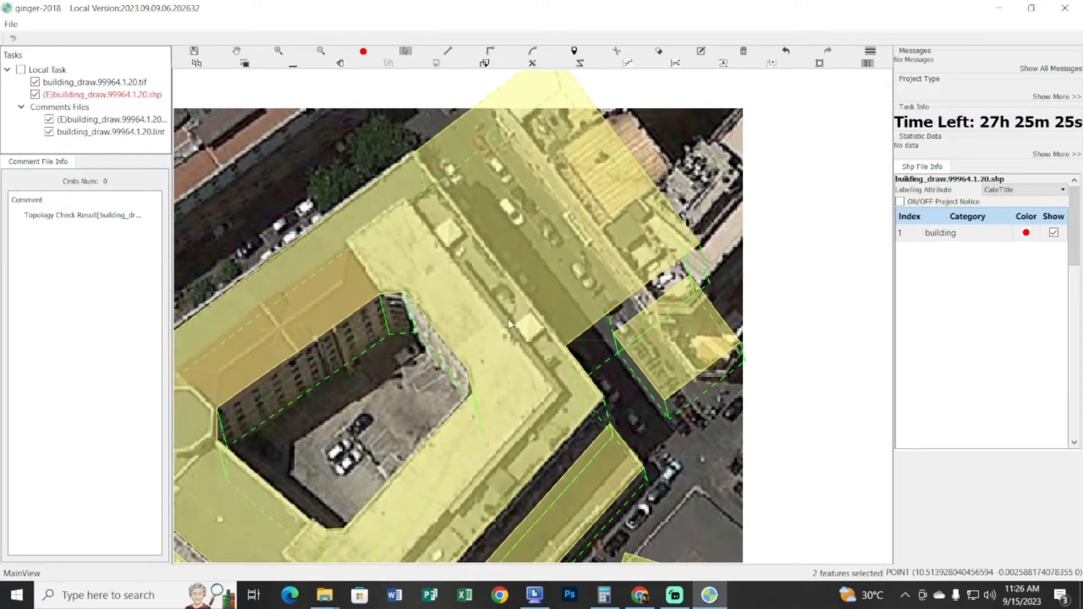
key("ctrl+z")
Select the courtyard building and the street polygon, merge them into one footprint, and select the merged shape
key("r")
left_click_drag(558, 278, 482, 333)
key("s")
left_click(429, 312)
left_click(377, 345)
left_click(443, 304)
key("r")
key("s")
key("f")
key("r")
key("s")
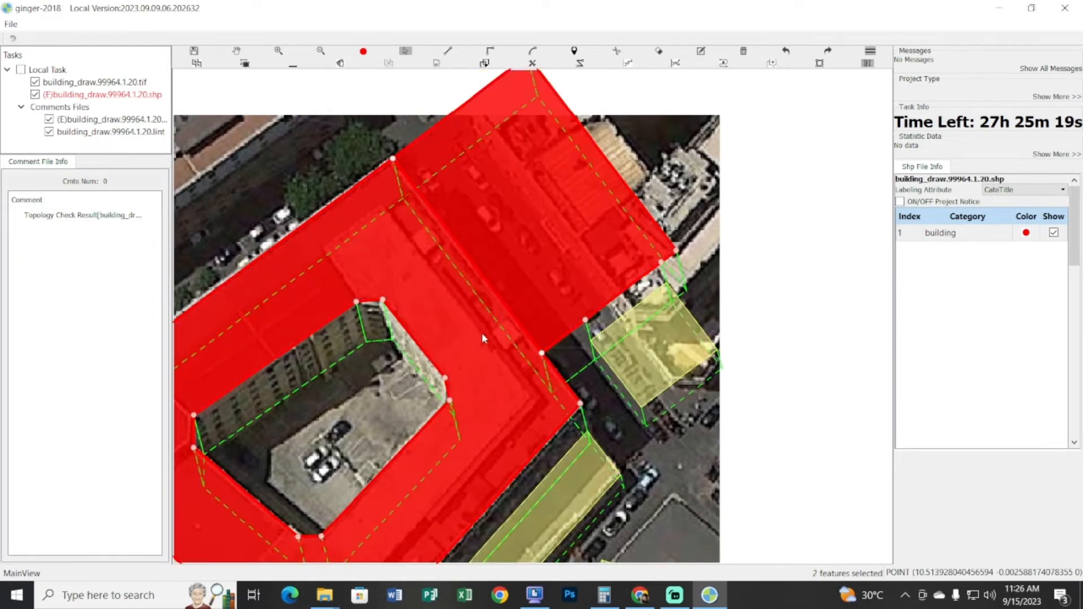
key("m")
key("r")
key("s")
left_click(478, 259)
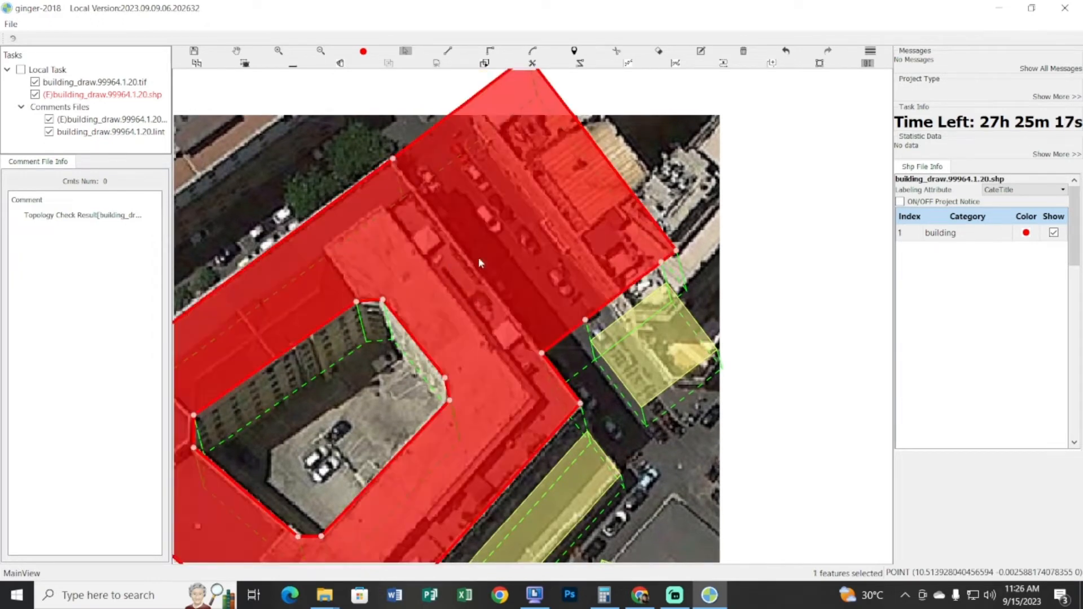
Undo the merge of the courtyard building and street polygon, and toggle the footprint layer off and back on
key("ctrl+z")
key("r")
left_click_drag(652, 274, 545, 270)
scroll(545, 270, "up", 2)
key("s")
key("f")
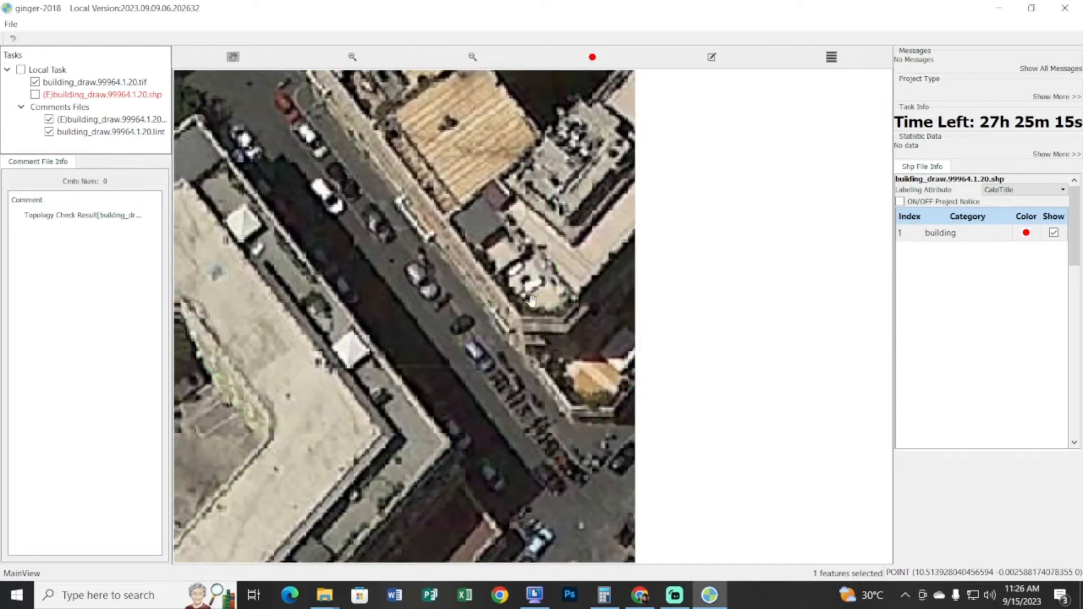
key("f")
left_click_drag(472, 257, 470, 302)
key("m")
key("r")
scroll(471, 303, "down", 2)
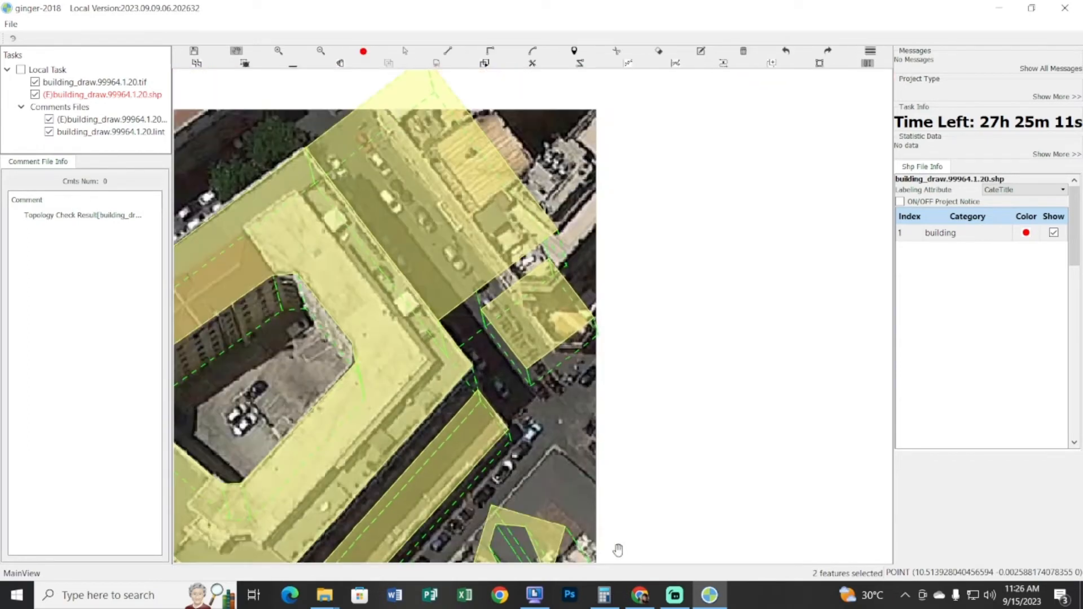
Delete the street polygon, the small footprint beside it and the footprint with the polygonal hole near the image's southeast edge
left_click_drag(596, 522, 732, 332)
left_click_drag(433, 449, 725, 229)
left_click_drag(605, 191, 663, 363)
scroll(663, 363, "down", 2)
left_click_drag(803, 305, 653, 382)
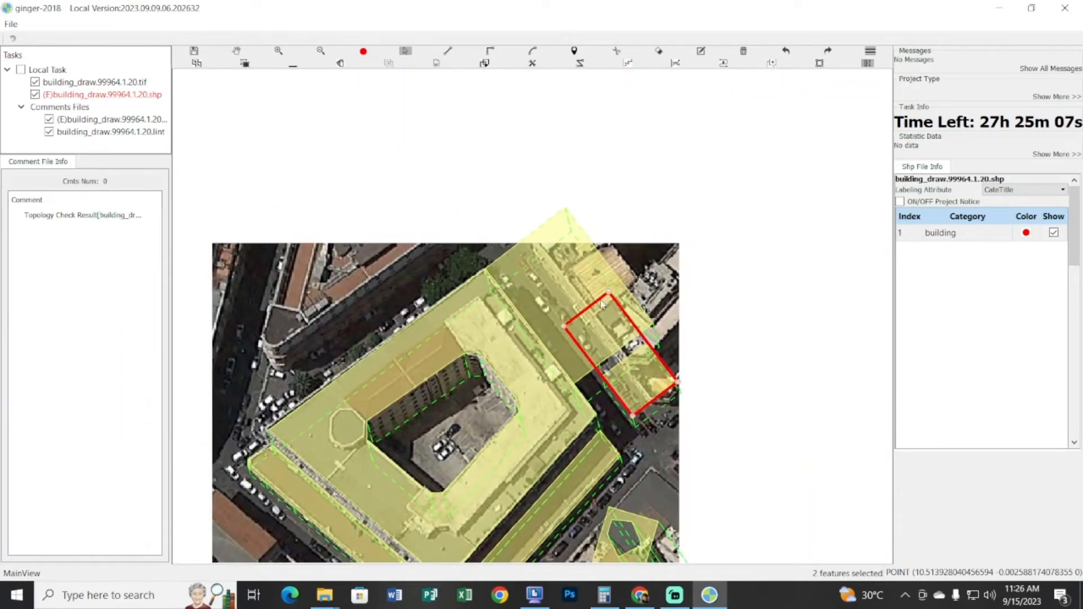
left_click(631, 327)
key("Delete")
left_click_drag(636, 453, 636, 404)
left_click(630, 490)
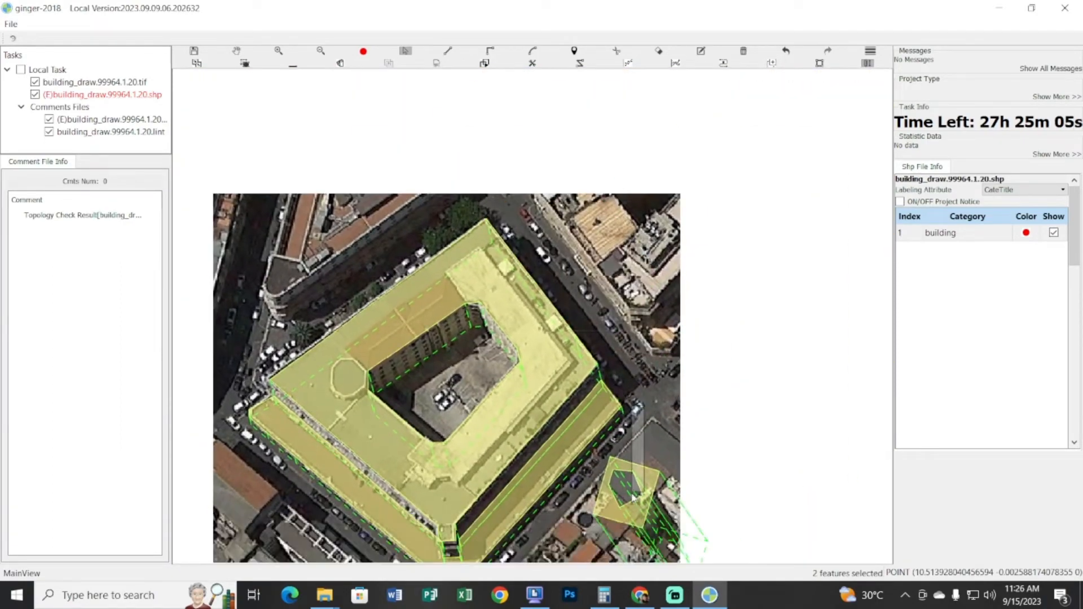
key("Delete")
Bring the courtyard building into view and look up the Split tool in the Google Docs shortcut guide
left_click_drag(623, 481, 746, 425)
scroll(580, 372, "up", 1)
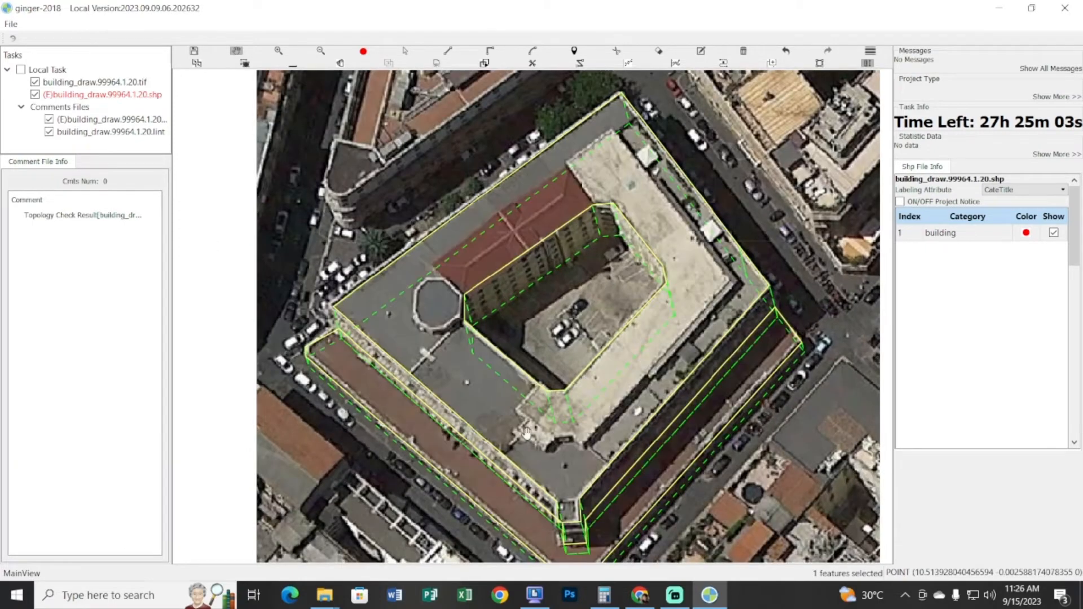
scroll(533, 404, "up", 2)
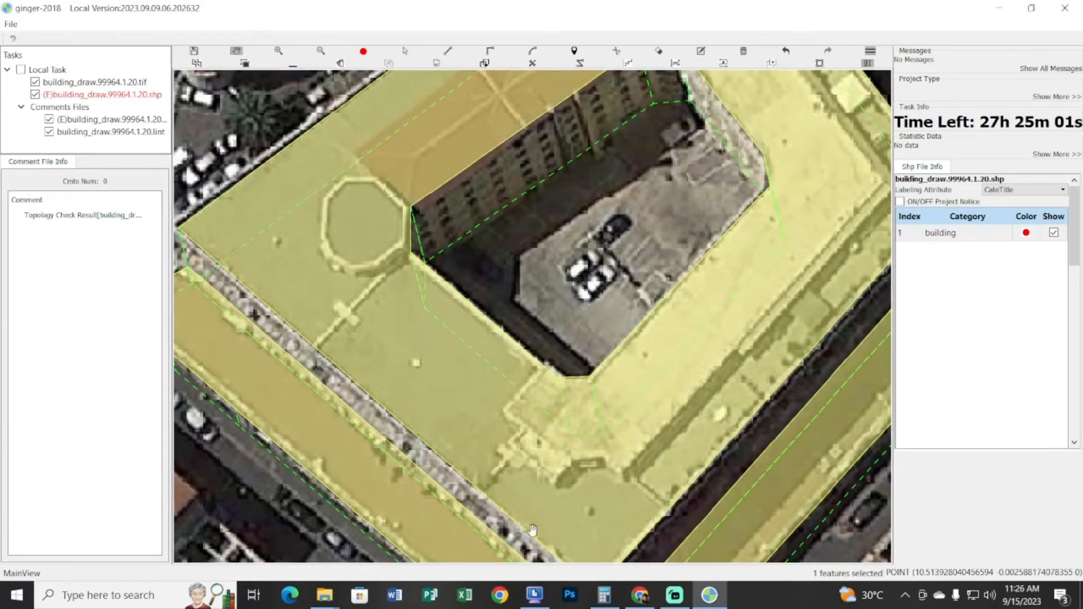
key("alt+Tab")
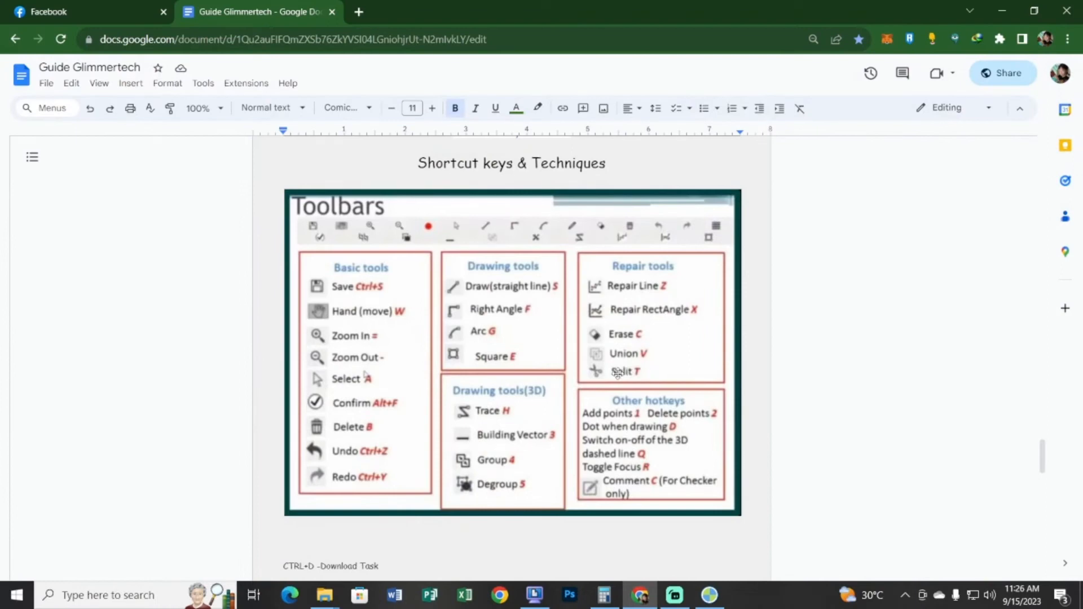
left_click(709, 595)
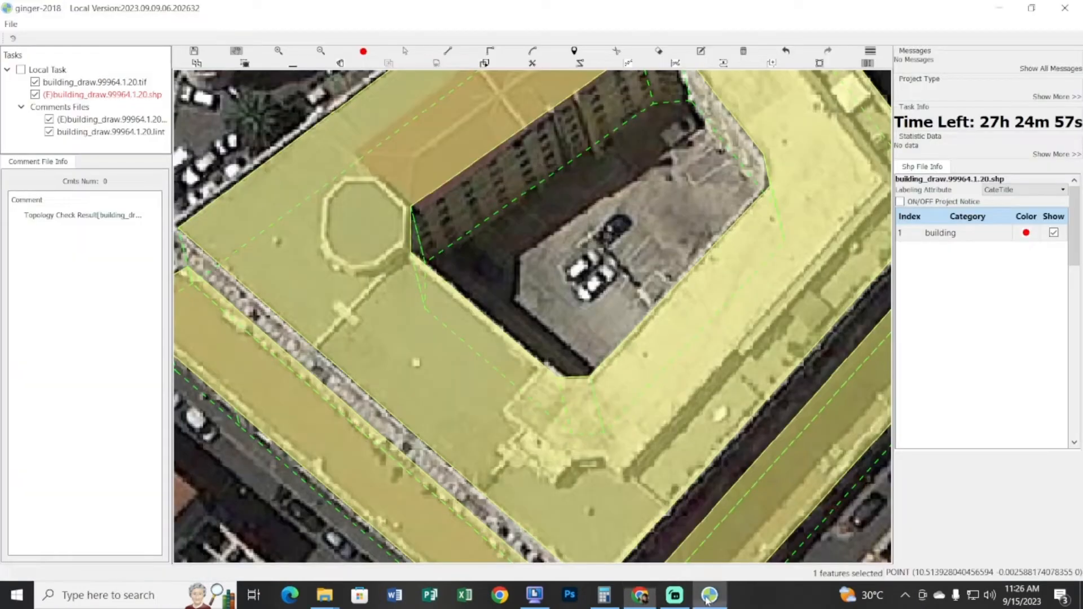
Start a split line at the courtyard's south corner and trace the stepped southern end of the light-coloured roof
left_click(546, 371)
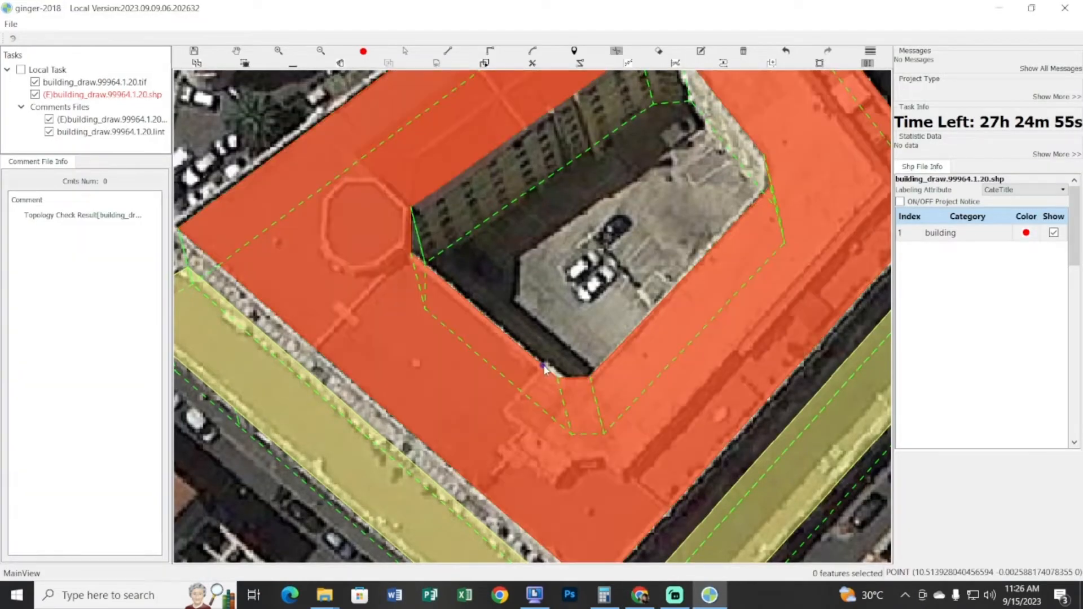
key("space")
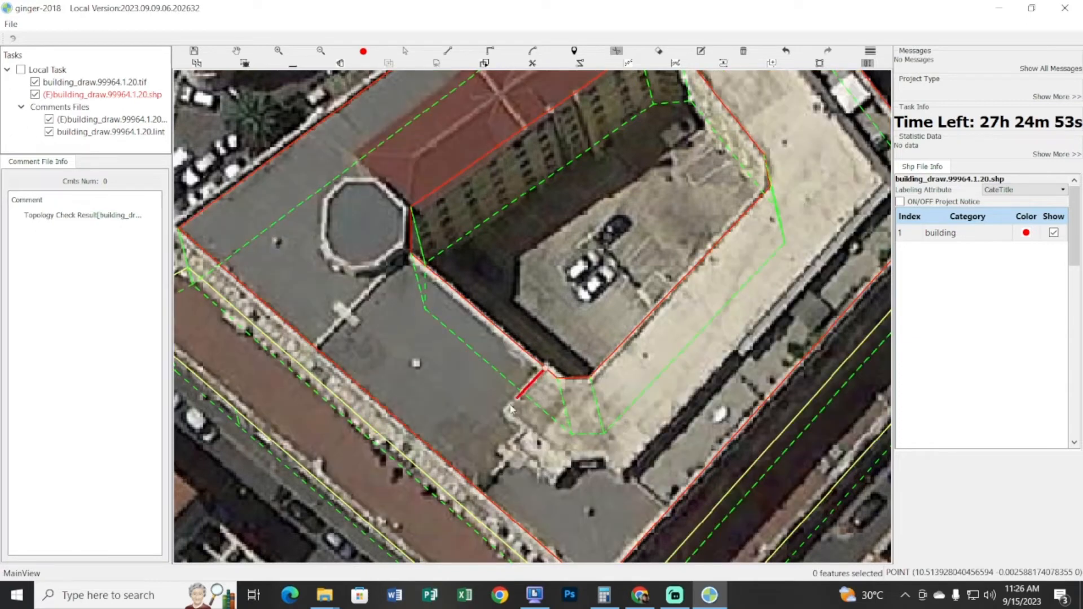
key("w")
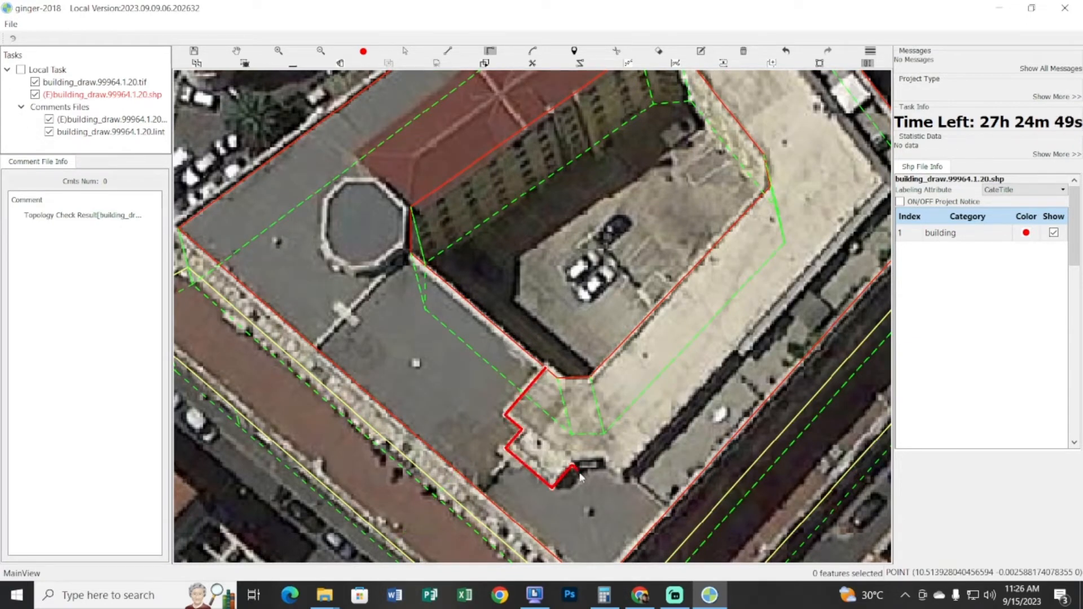
key("c")
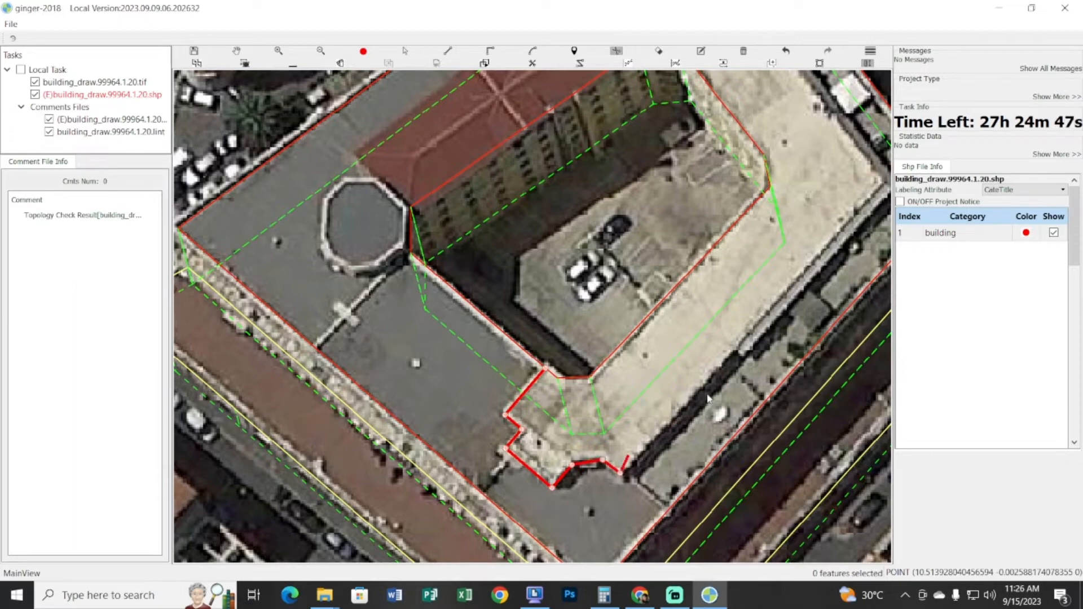
Continue the split line along the light roof's outer southeast, northeast and northwest edges and finish it at the courtyard's north corner
left_click_drag(749, 347, 511, 508)
left_click(655, 343)
left_click_drag(555, 252, 677, 407)
left_click(559, 228)
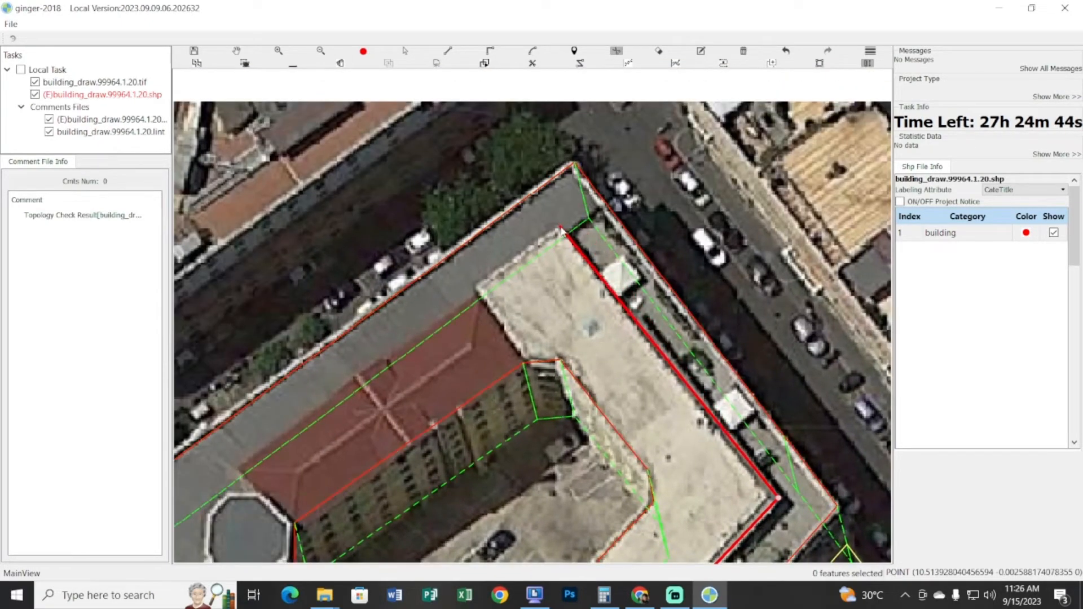
left_click(474, 289)
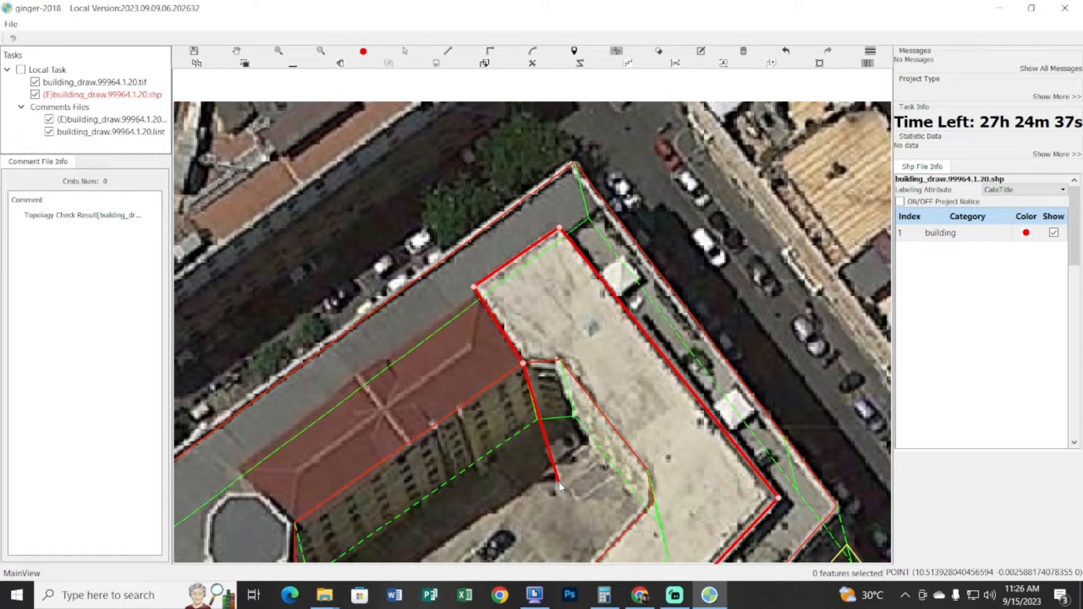
right_click(566, 442)
left_click_drag(481, 458, 728, 360)
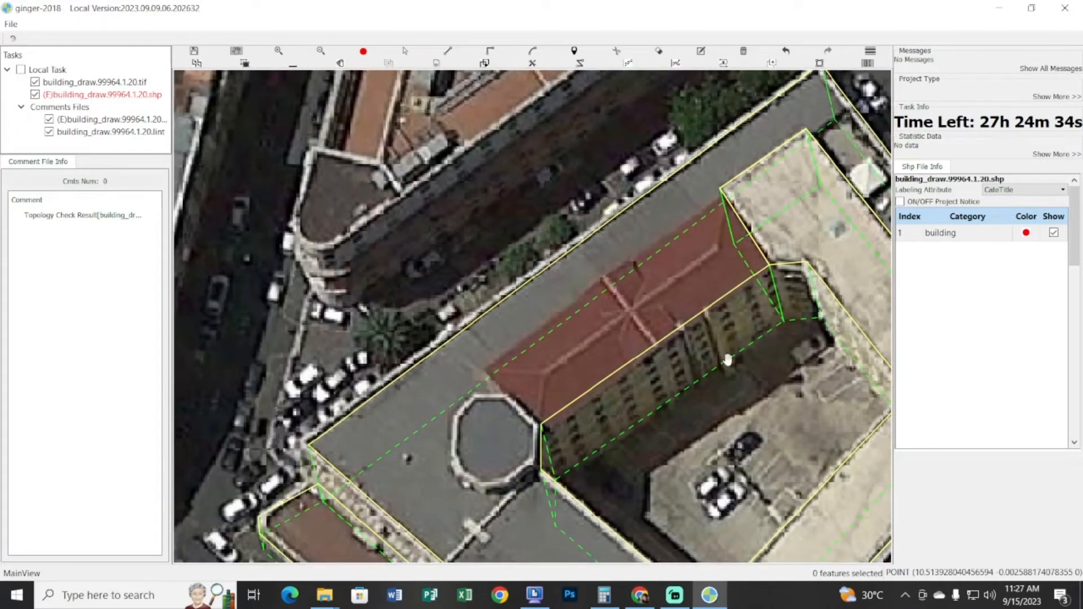
key("space")
left_click(724, 194)
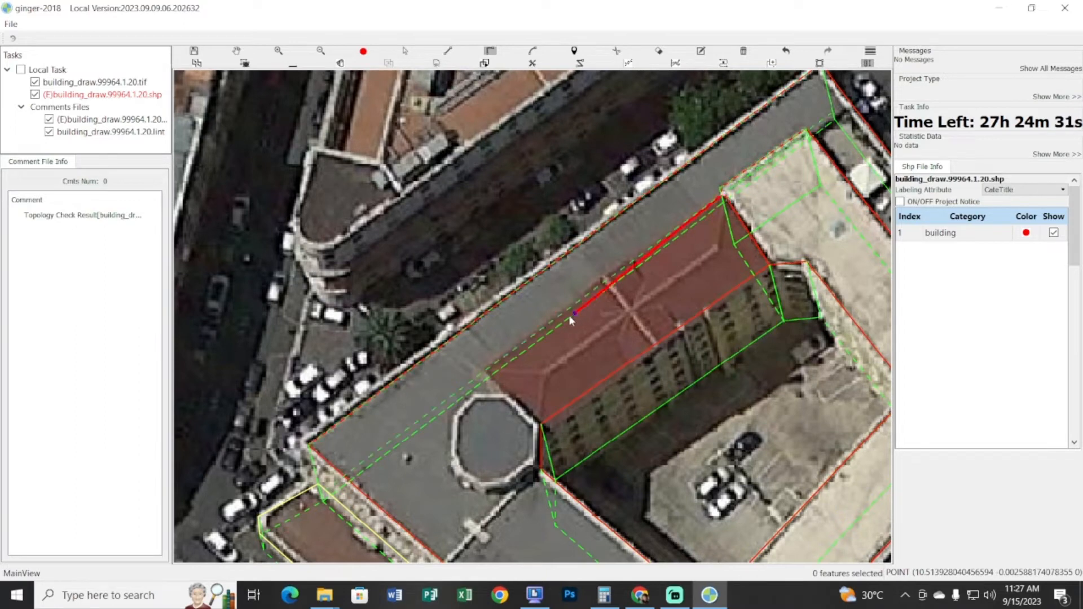
right_click(486, 374)
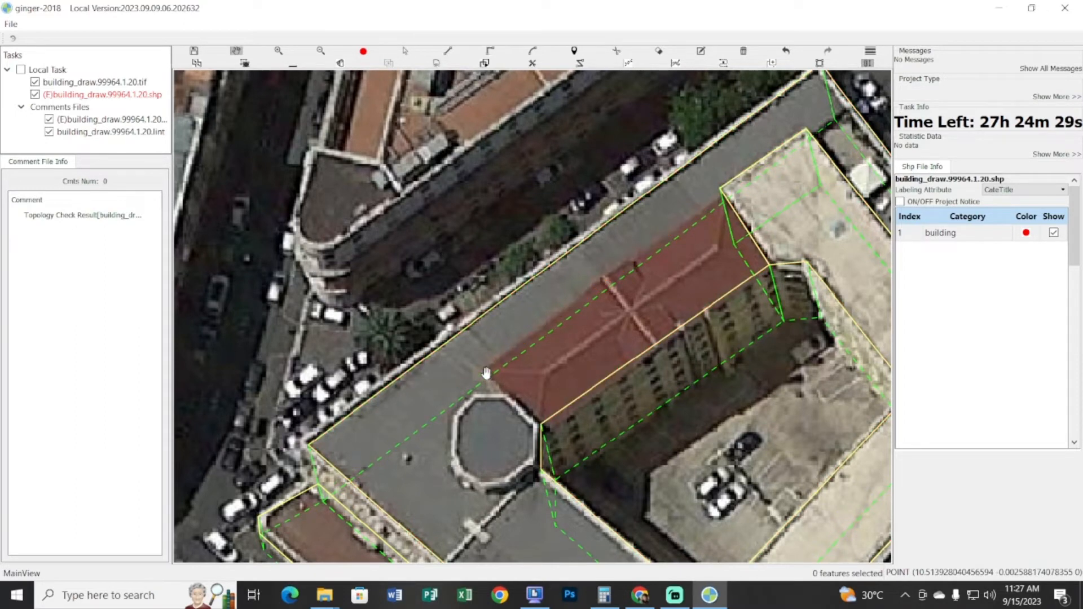
key("space")
right_click(543, 426)
key("space")
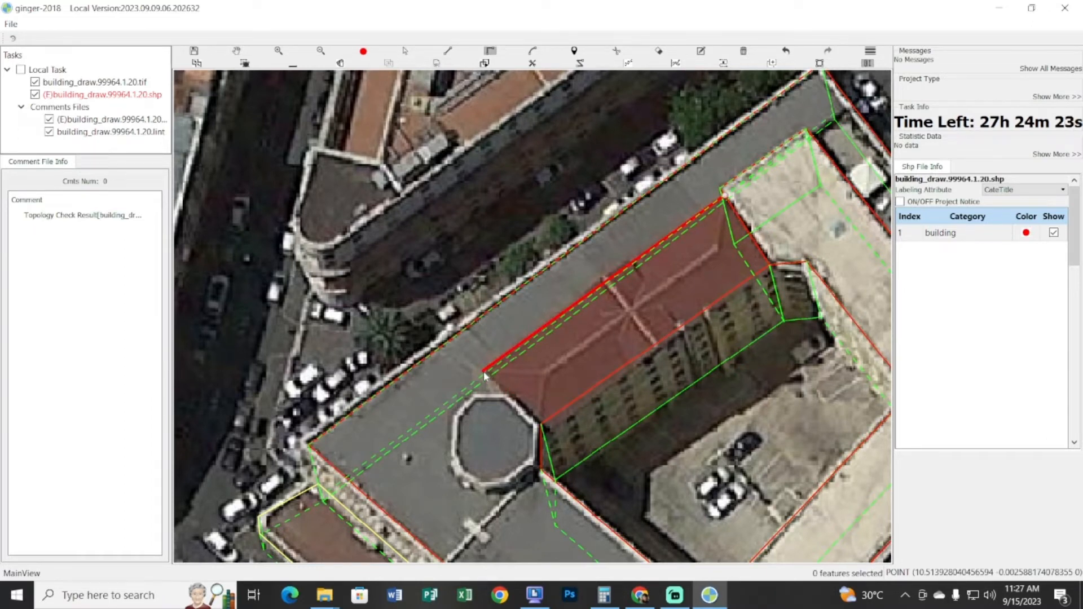
right_click(738, 210)
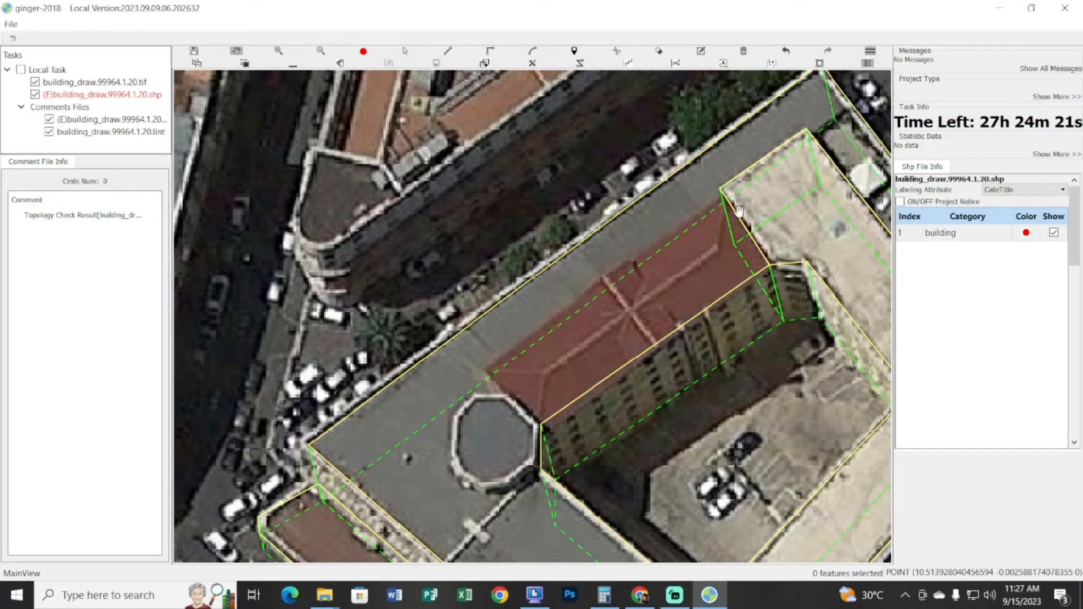
key("space")
Split the red roof into two footprints along its cross ridge and split the octagonal tower roof beside it into its own footprint
left_click(726, 197)
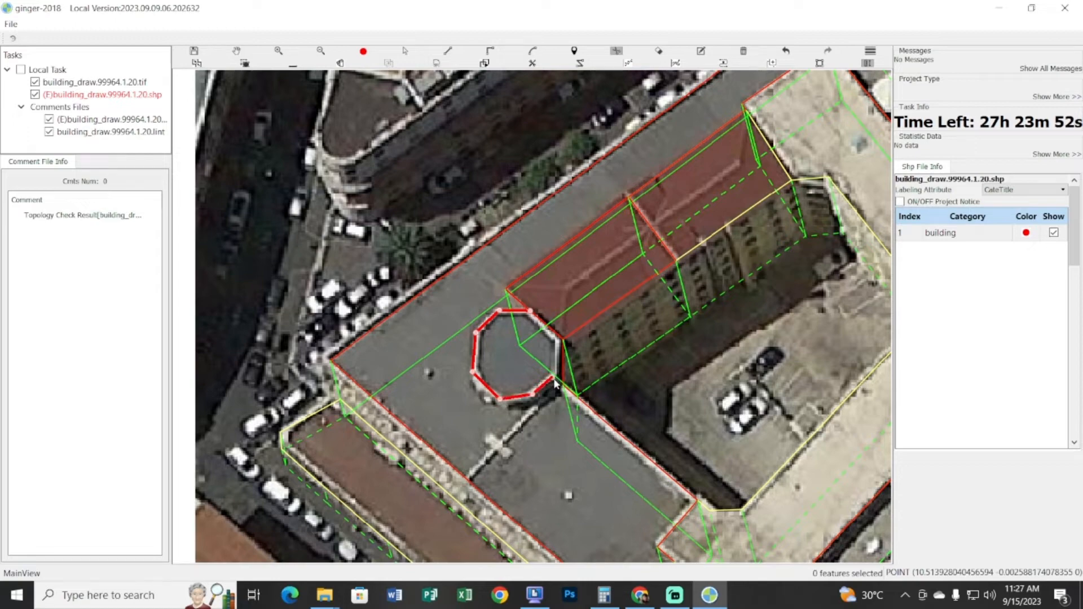
right_click(693, 360)
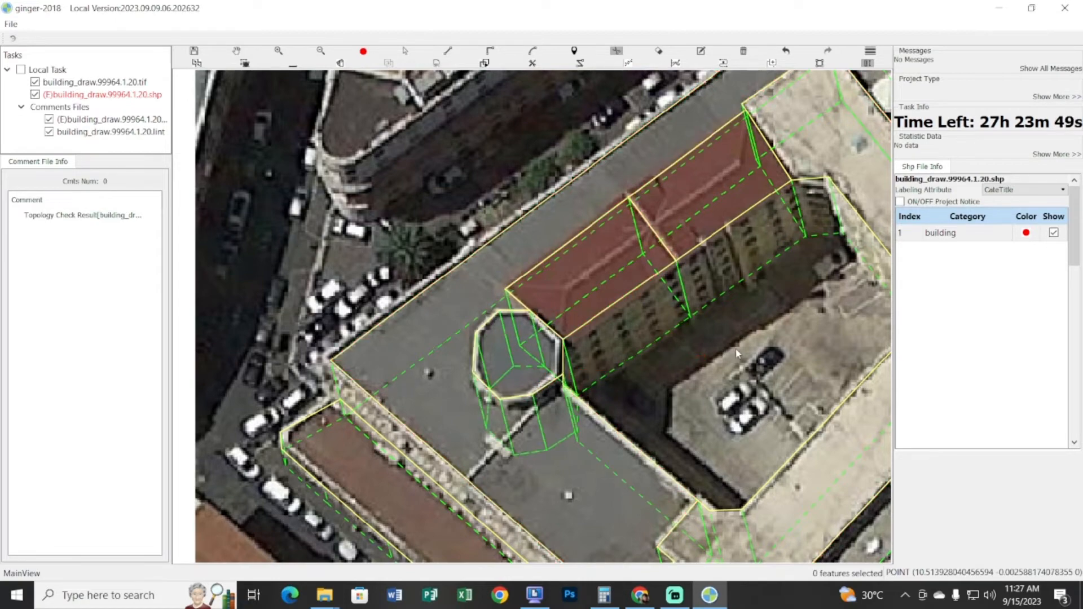
left_click_drag(724, 393, 518, 324)
scroll(518, 324, "down", 2)
key("h")
key("h")
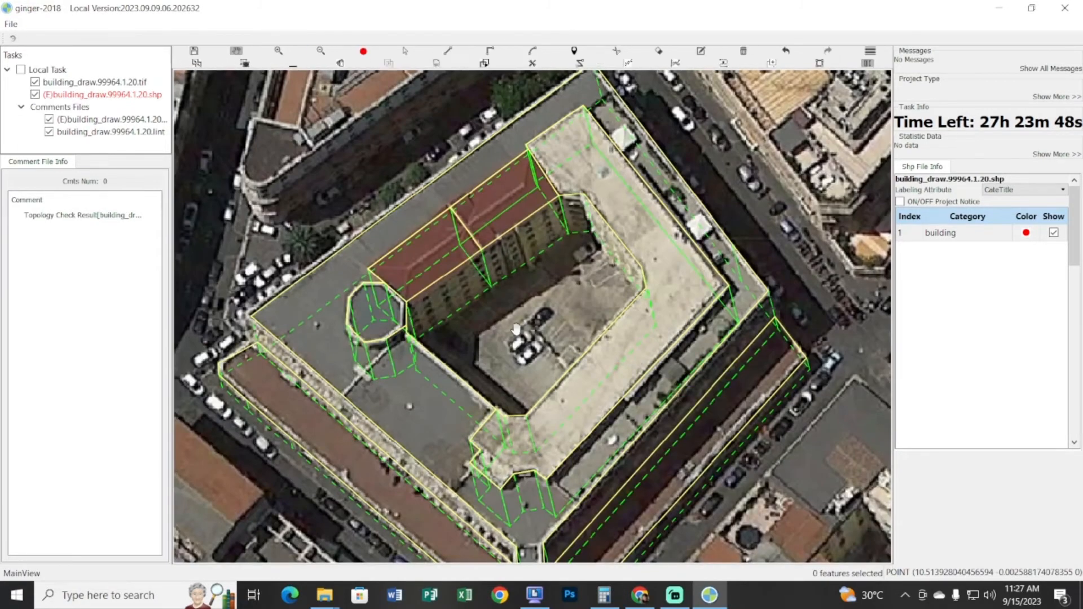
Select all the building footprints together and shift their dashed ground outlines from the roofs towards the street at the south corner
scroll(564, 285, "down", 2)
key("s")
left_click_drag(420, 249, 602, 443)
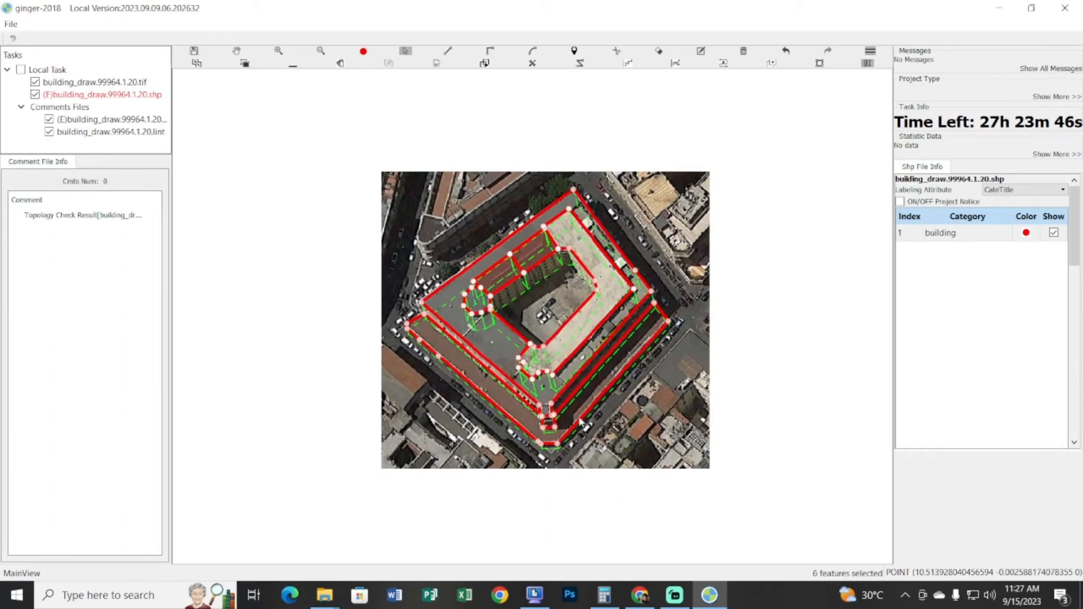
key("h")
left_click_drag(487, 348, 566, 314)
scroll(620, 363, "up", 3)
left_click_drag(565, 374, 560, 317)
key("s")
left_click(561, 320)
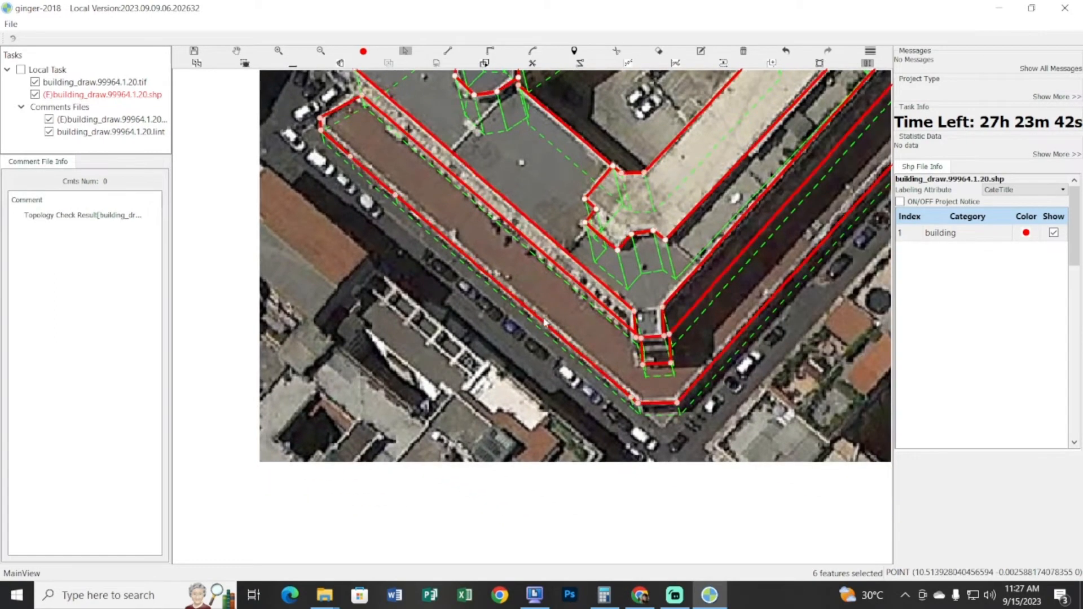
key("h")
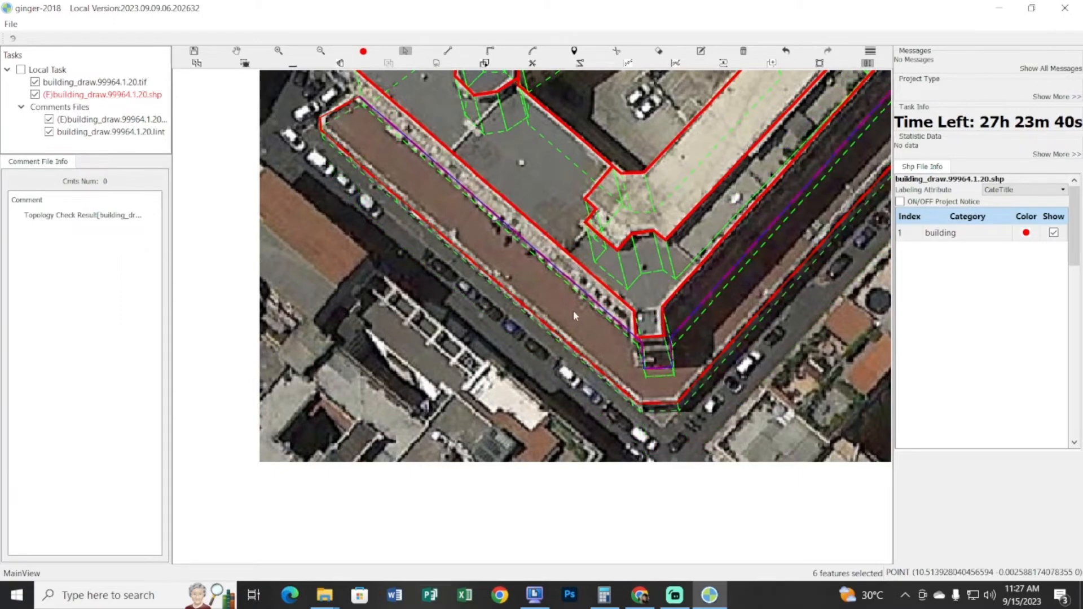
left_click_drag(558, 296, 393, 290)
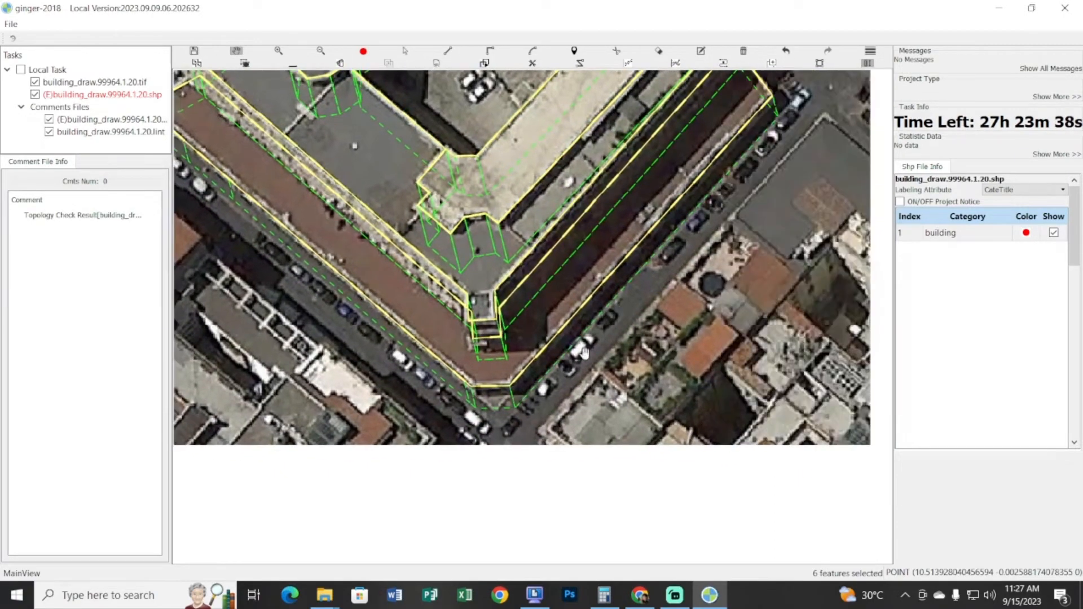
Examine the dashed ground outlines against the street and facades along the building's southwest side and south corner
scroll(519, 392, "up", 5)
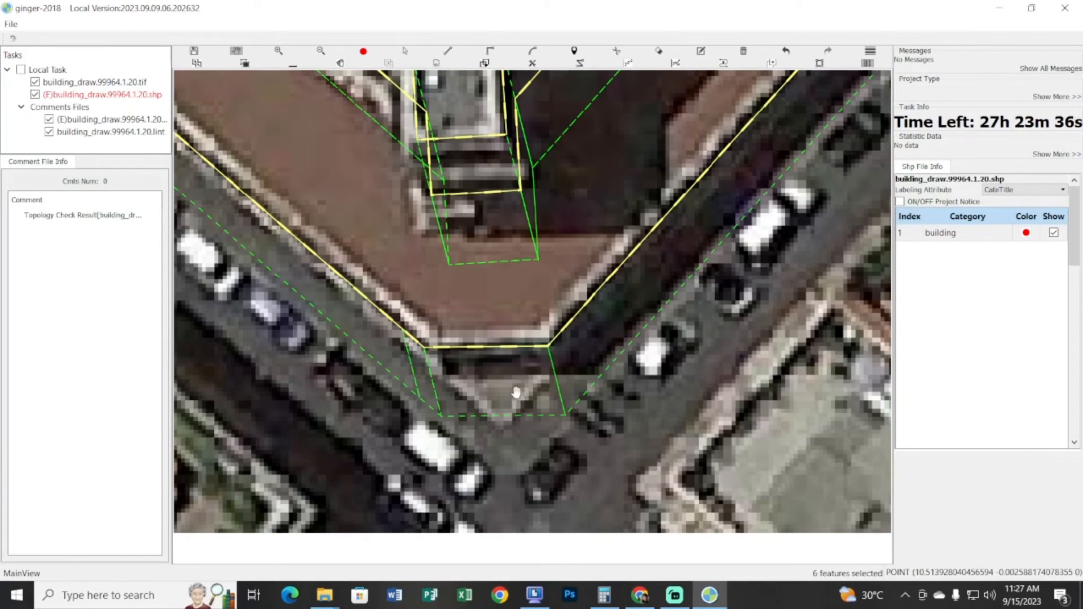
scroll(496, 389, "down", 2)
left_click_drag(496, 389, 650, 380)
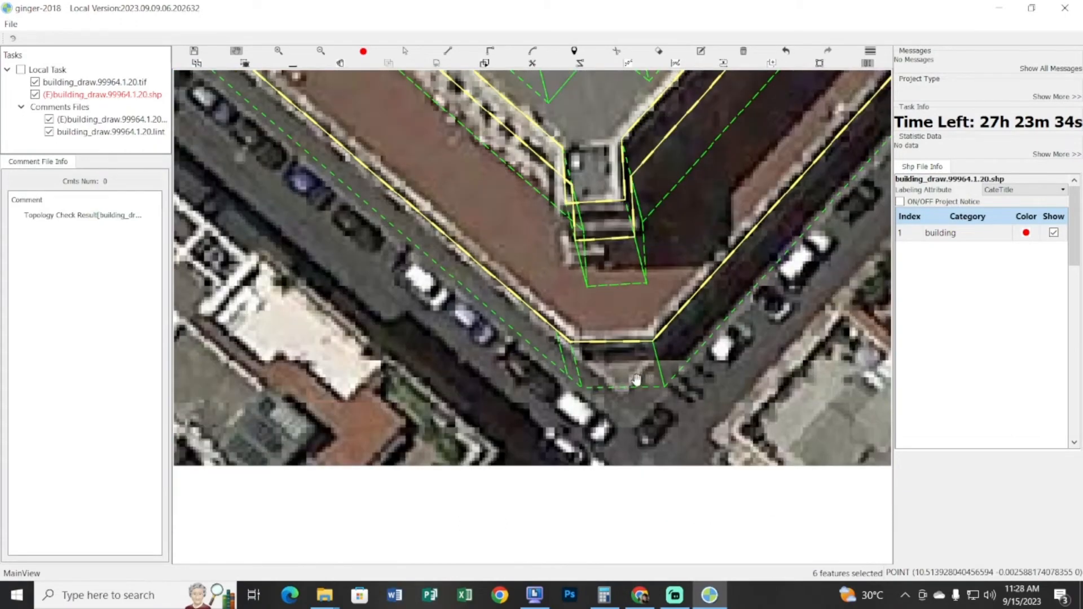
scroll(637, 380, "down", 4)
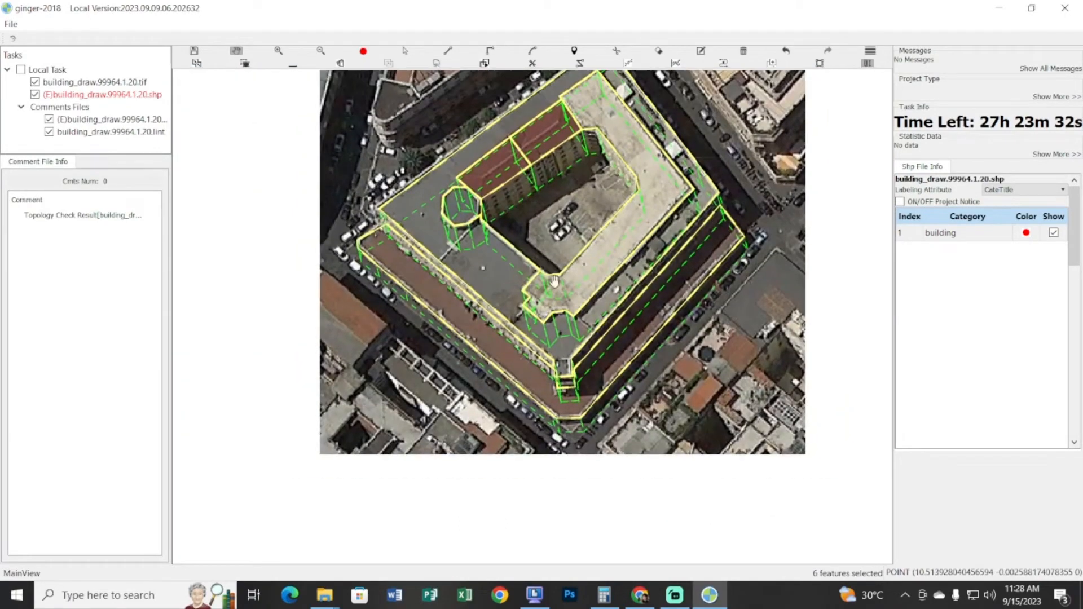
left_click_drag(554, 280, 606, 220)
scroll(530, 218, "up", 5)
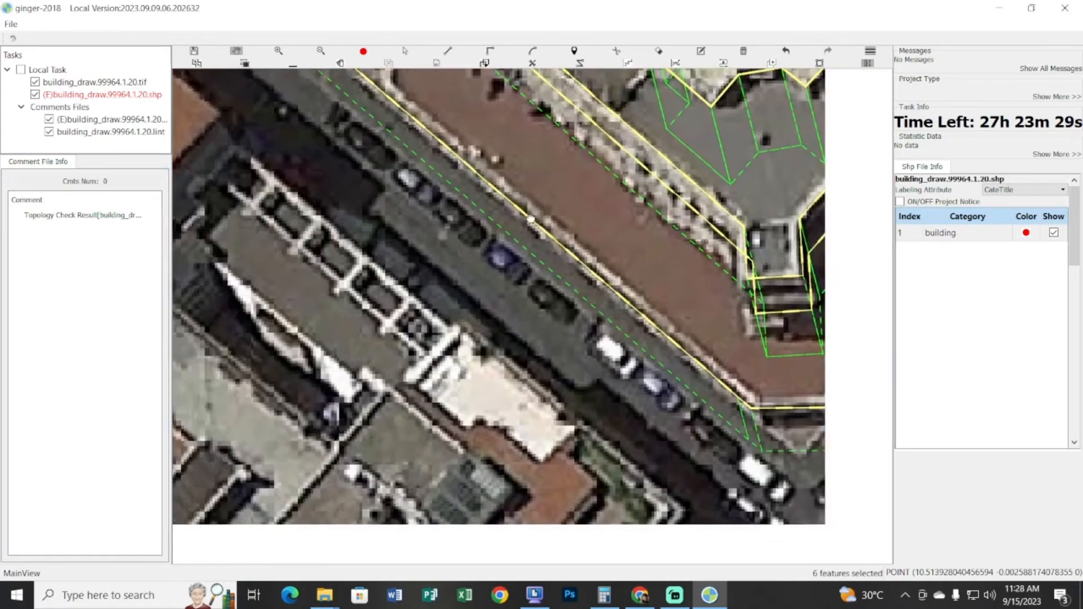
scroll(531, 218, "down", 3)
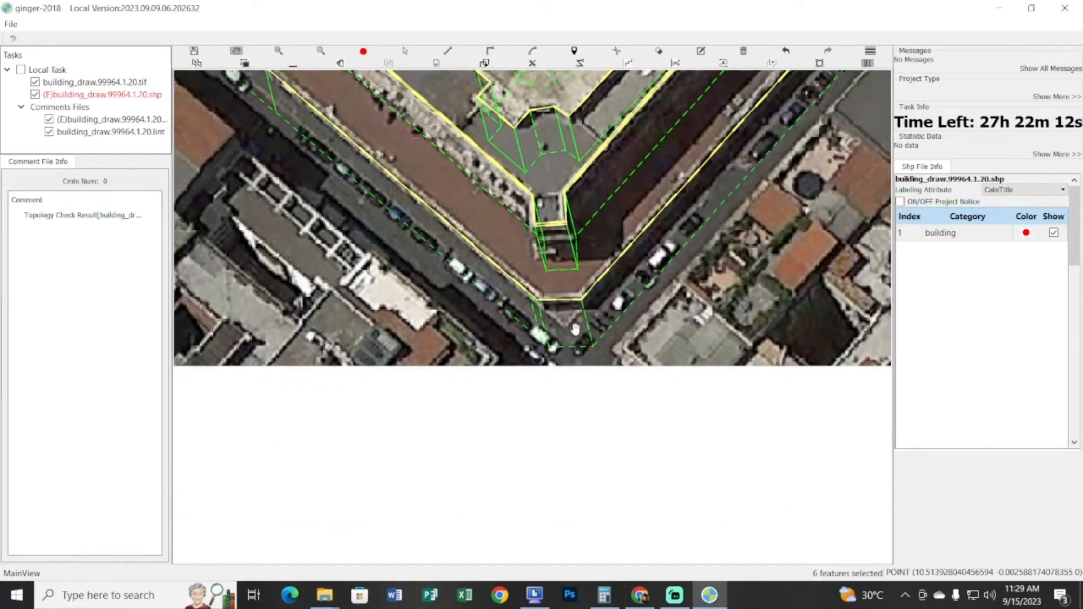
scroll(664, 266, "up", 5)
Compare the footprints with the bare aerial image around the south corner by toggling the footprint layer off and on
key("h")
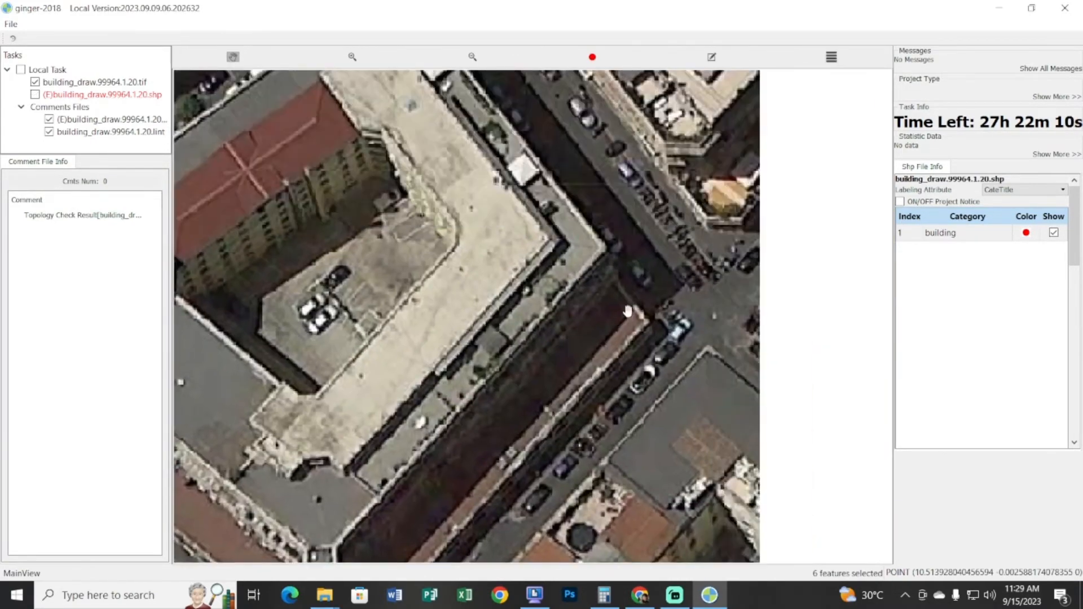
left_click_drag(537, 393, 694, 326)
key("h")
left_click_drag(704, 450, 705, 327)
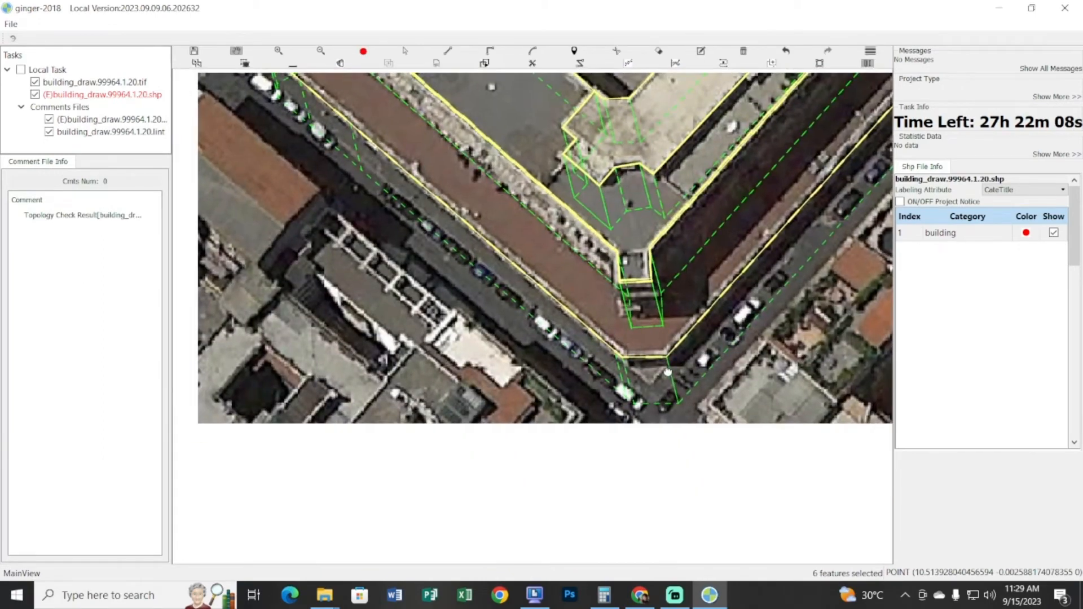
scroll(655, 381, "up", 2)
key("h")
key("h")
scroll(649, 390, "down", 3)
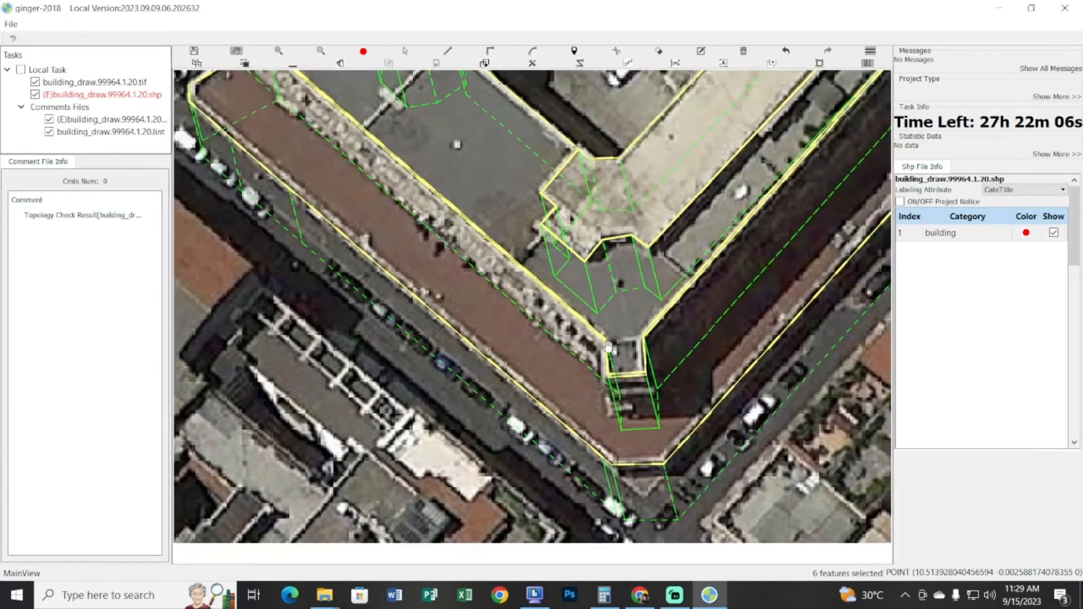
key("h")
key("h")
key("h")
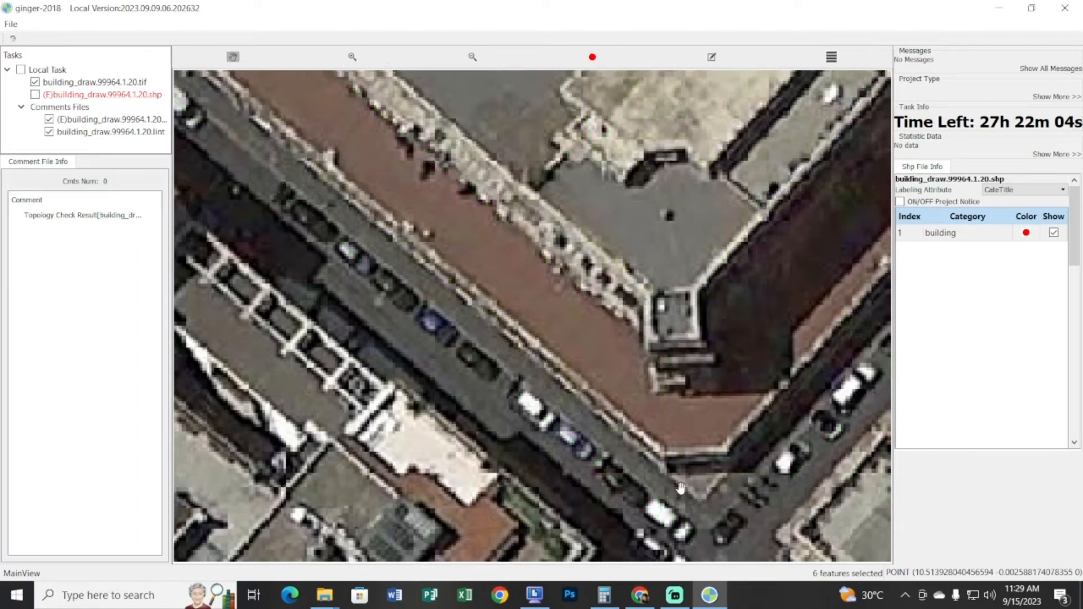
scroll(670, 426, "up", 2)
key("h")
left_click_drag(606, 375, 674, 418)
scroll(674, 416, "up", 1)
left_click_drag(497, 310, 651, 406)
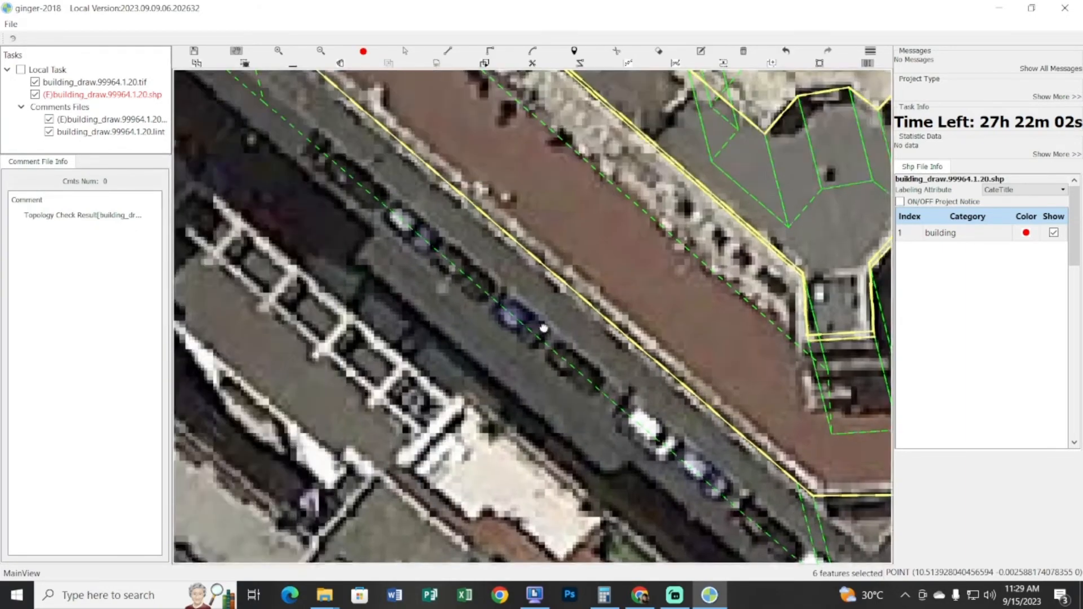
left_click_drag(554, 344, 247, 105)
scroll(676, 438, "down", 1)
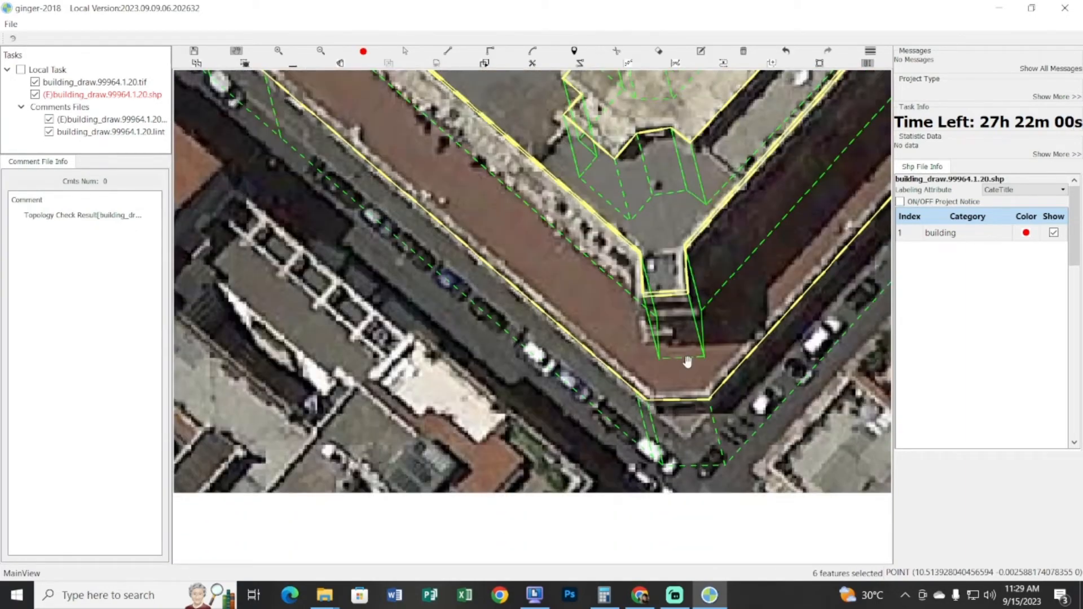
key("h")
key("h")
left_click_drag(677, 380, 615, 358)
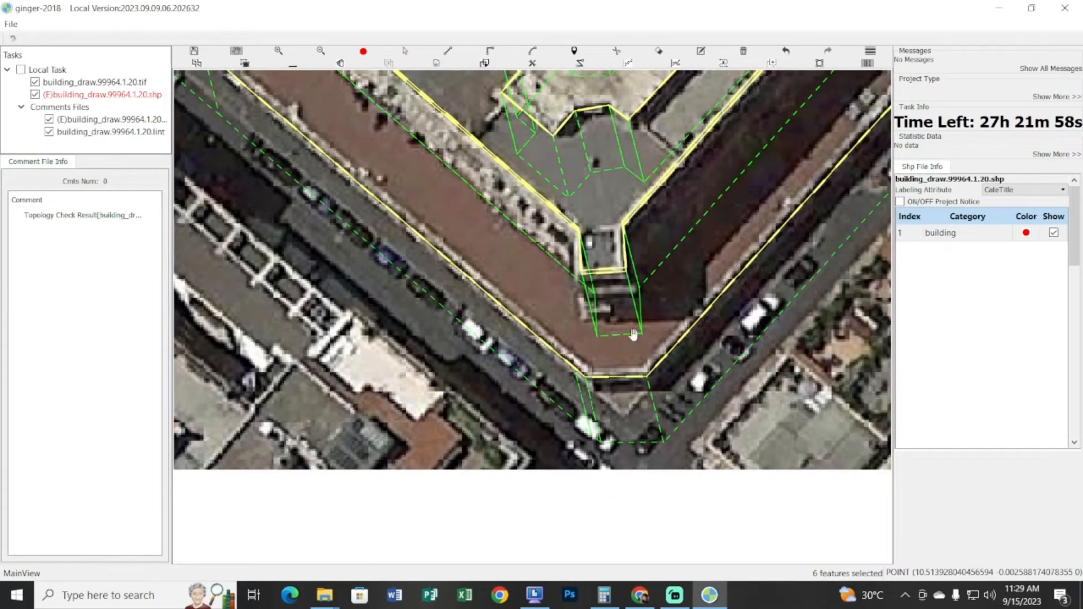
Move the selected footprints' dashed ground outlines back close to the roof edge, a short distance below the south corner
left_click(559, 313)
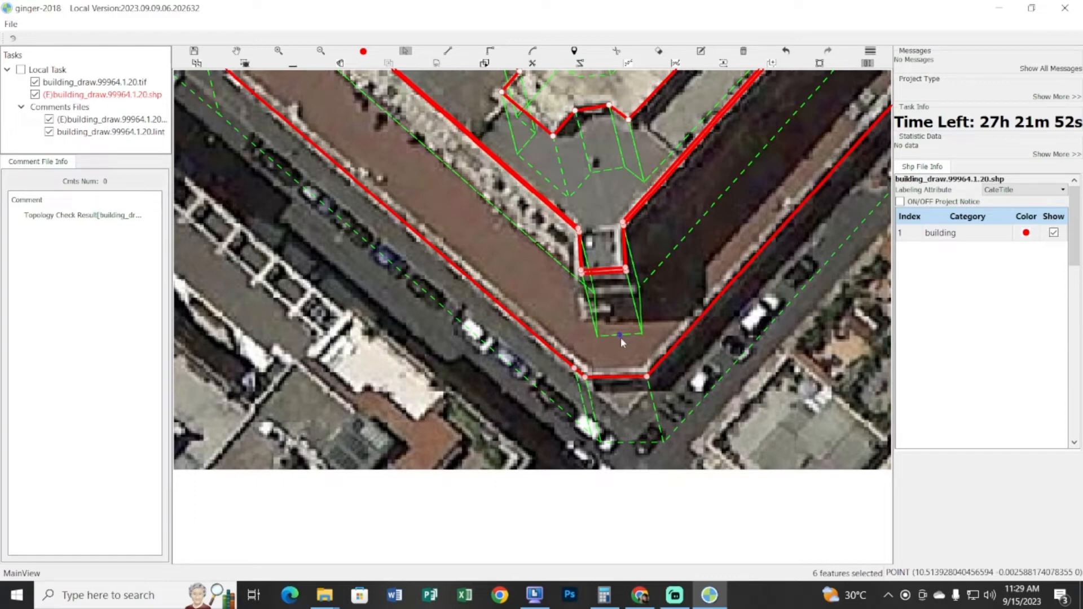
left_click(553, 354)
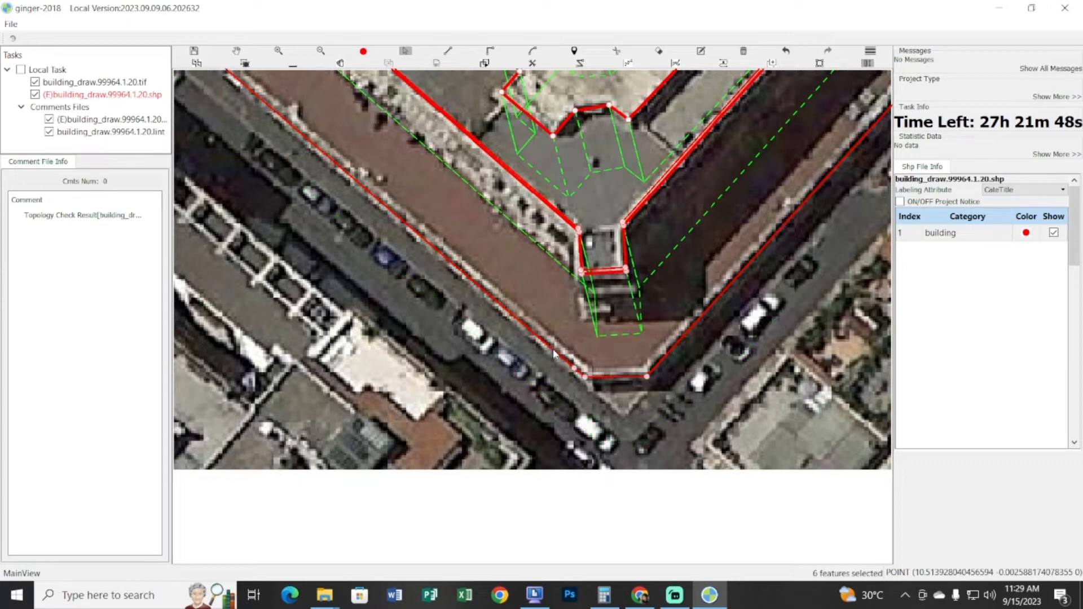
left_click_drag(553, 354, 550, 401)
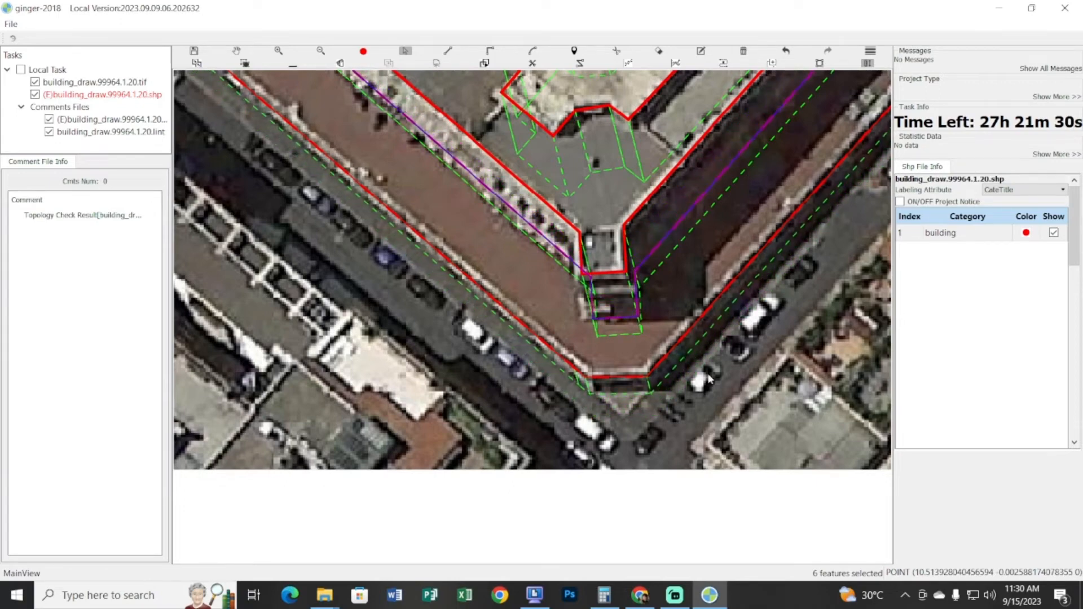
left_click_drag(709, 379, 606, 529)
scroll(485, 457, "down", 3)
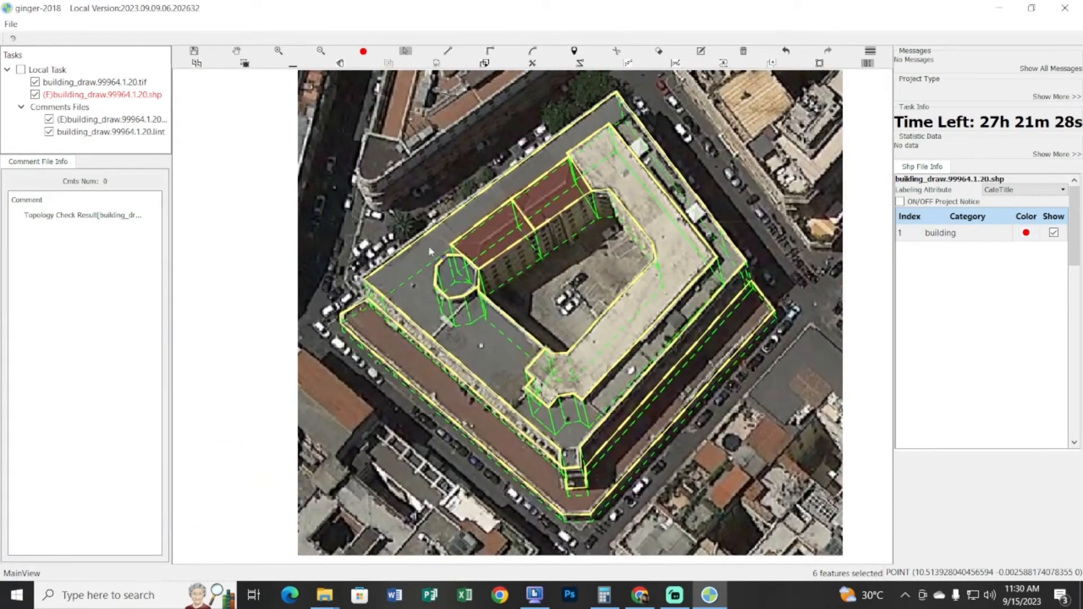
left_click_drag(384, 161, 667, 384)
scroll(720, 437, "down", 1)
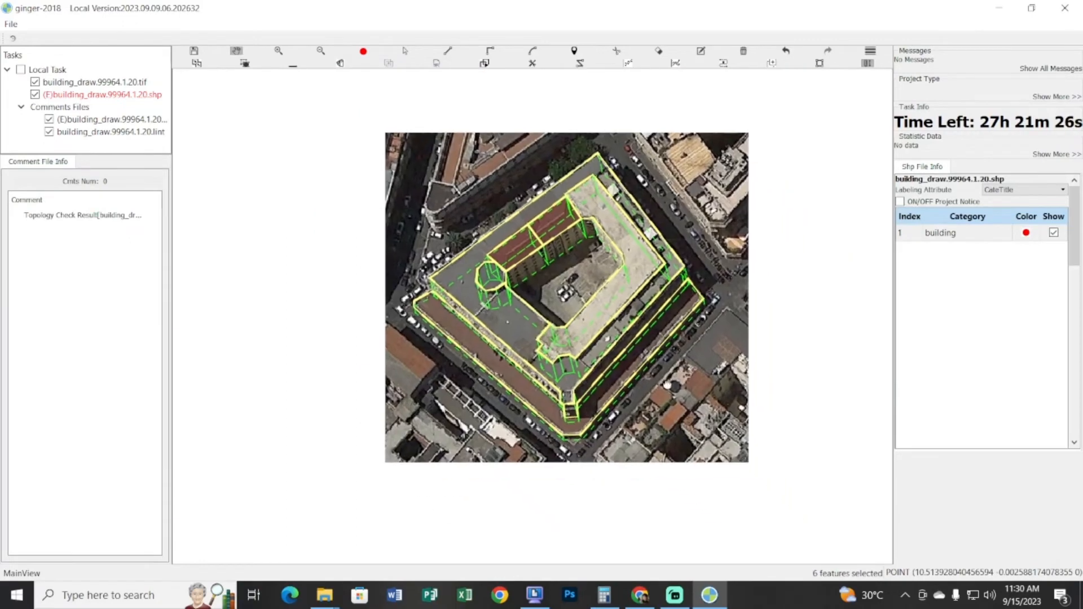
Draw a square footprint over the small tiled rooftops across the street southeast of the courtyard building
left_click(709, 601)
left_click(709, 595)
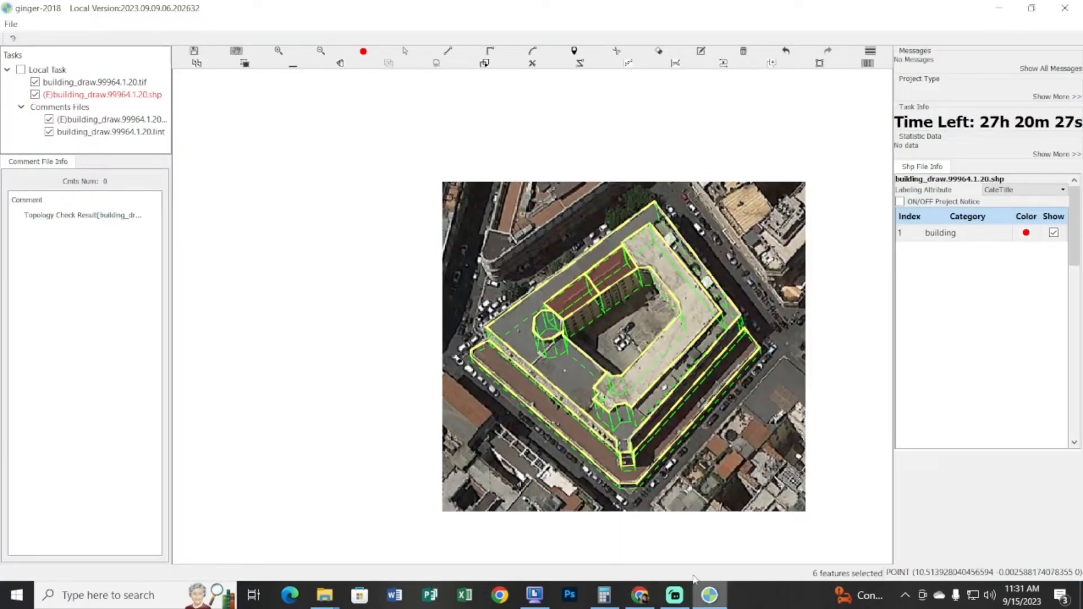
scroll(665, 366, "up", 2)
scroll(665, 365, "up", 1)
left_click_drag(664, 365, 474, 293)
mouse_move(516, 330)
left_mouse_down()
mouse_move(529, 445)
mouse_move(313, 426)
left_mouse_up()
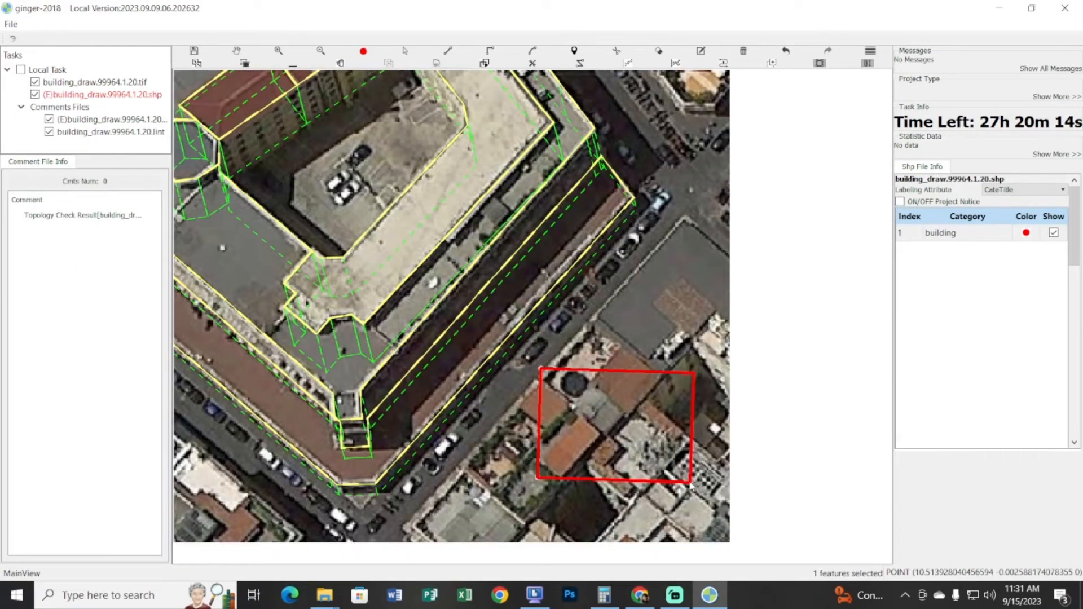
left_click(691, 483)
key("space")
scroll(634, 415, "up", 2)
left_click_drag(640, 345, 596, 315)
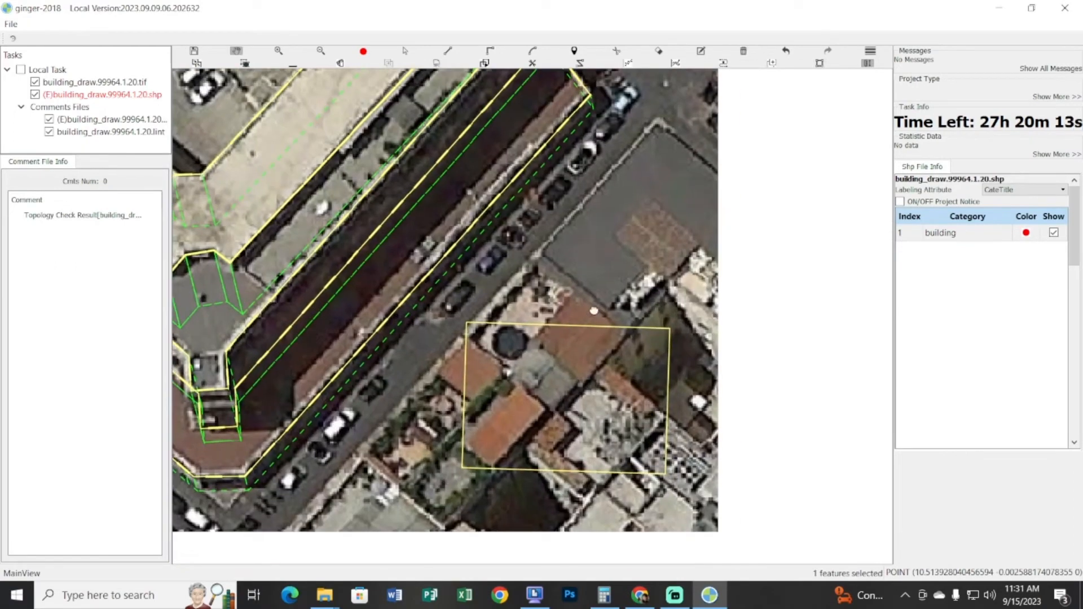
Consult the shortcut guide, add points along the square footprint's upper edge, and pull two of them outward toward the gray roof
left_click(640, 595)
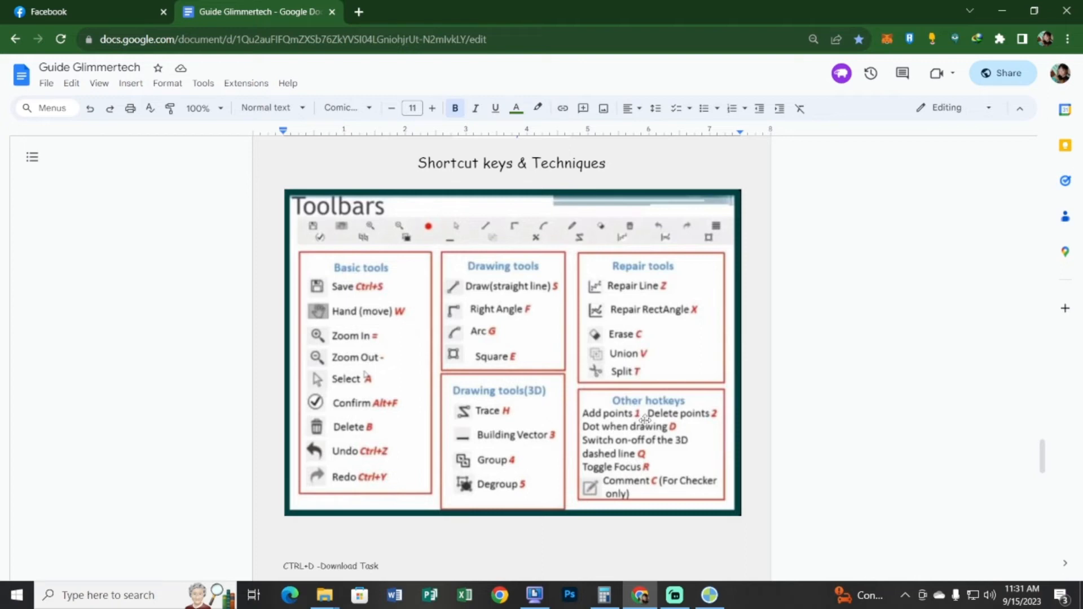
left_click(713, 599)
left_click_drag(566, 350, 591, 367)
scroll(592, 367, "up", 2)
left_click(611, 357)
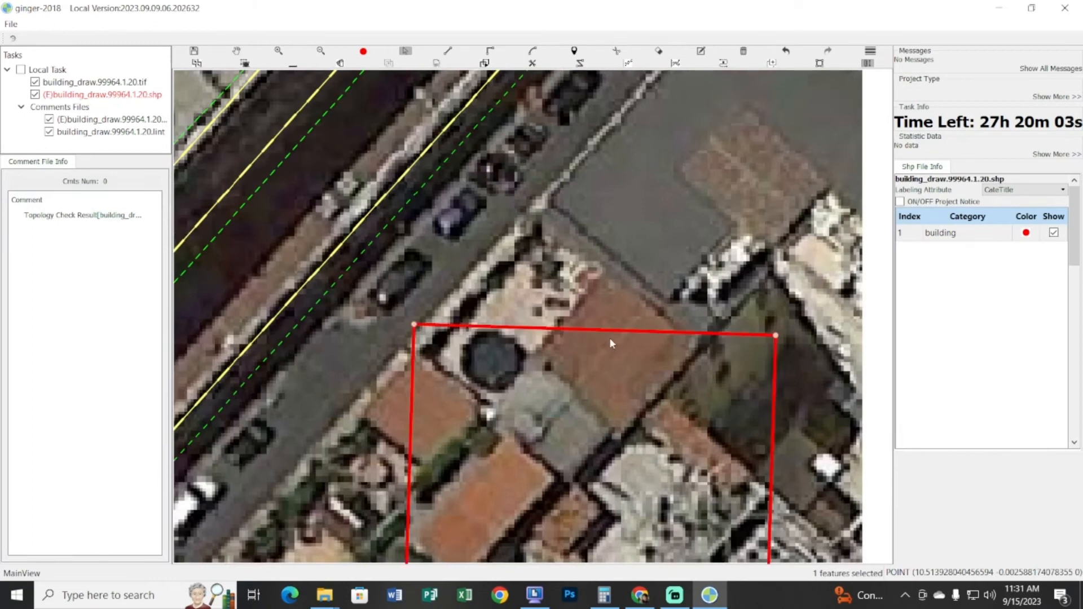
key("space")
left_click_drag(605, 313, 595, 277)
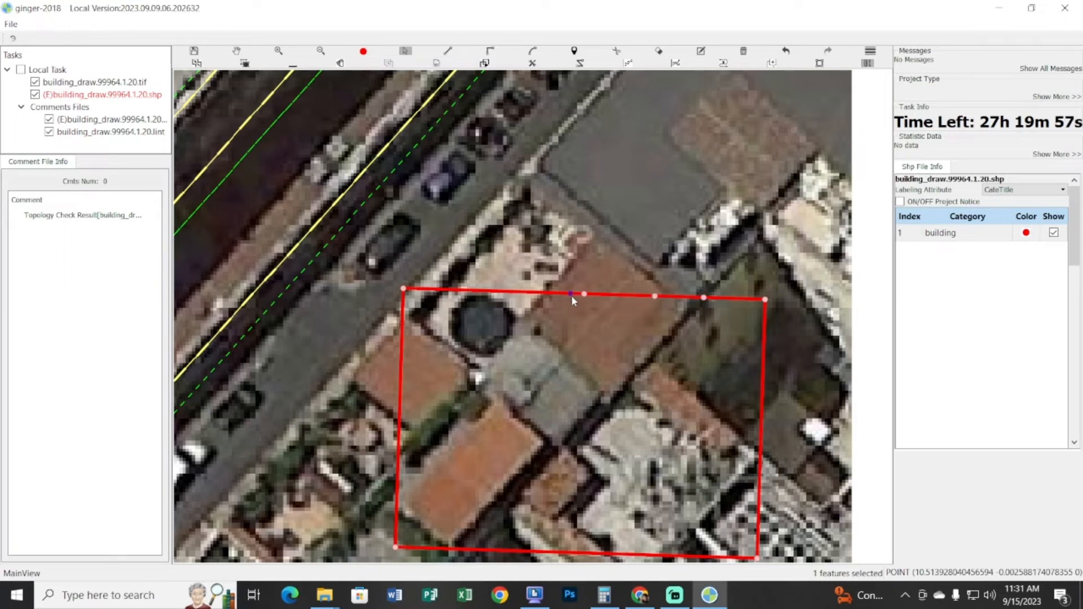
key("space")
left_click_drag(587, 295, 542, 199)
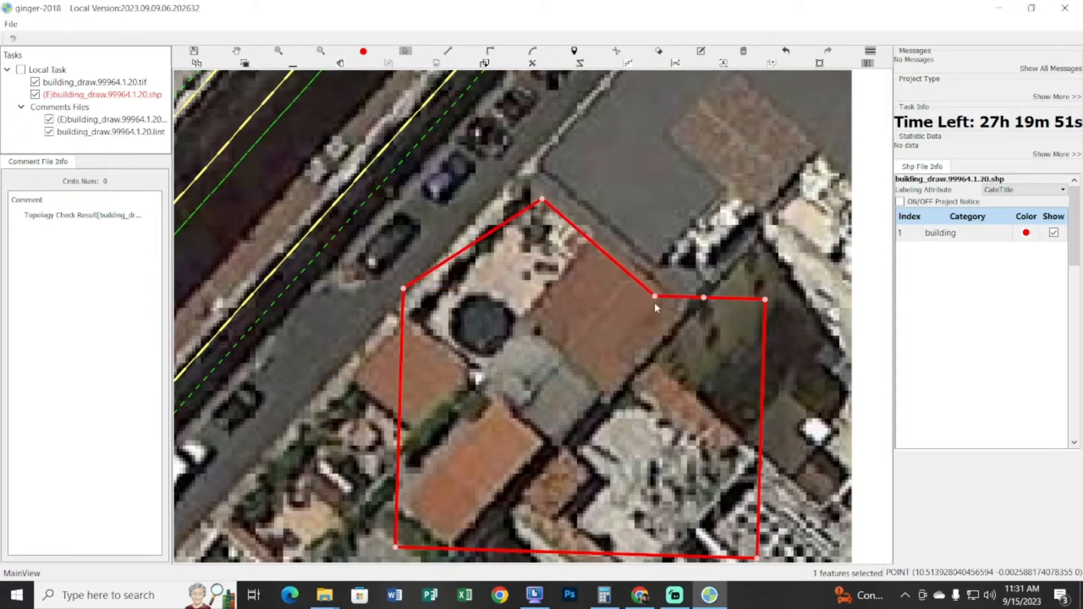
left_click_drag(655, 298, 672, 179)
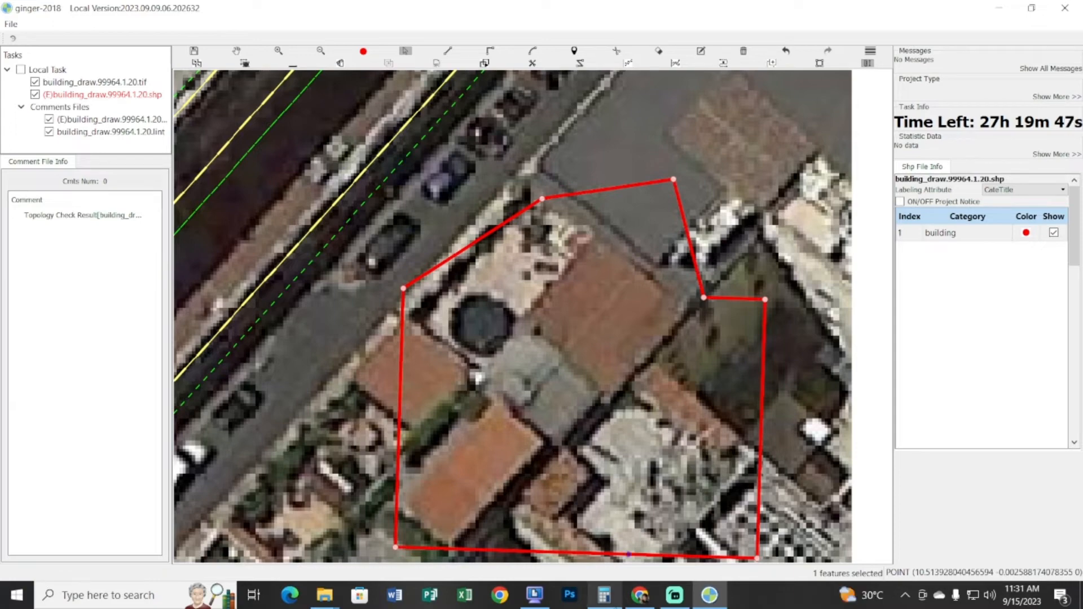
Look up the point-deletion shortcut in the guide and remove the two pulled-out points from the square footprint
left_click(640, 595)
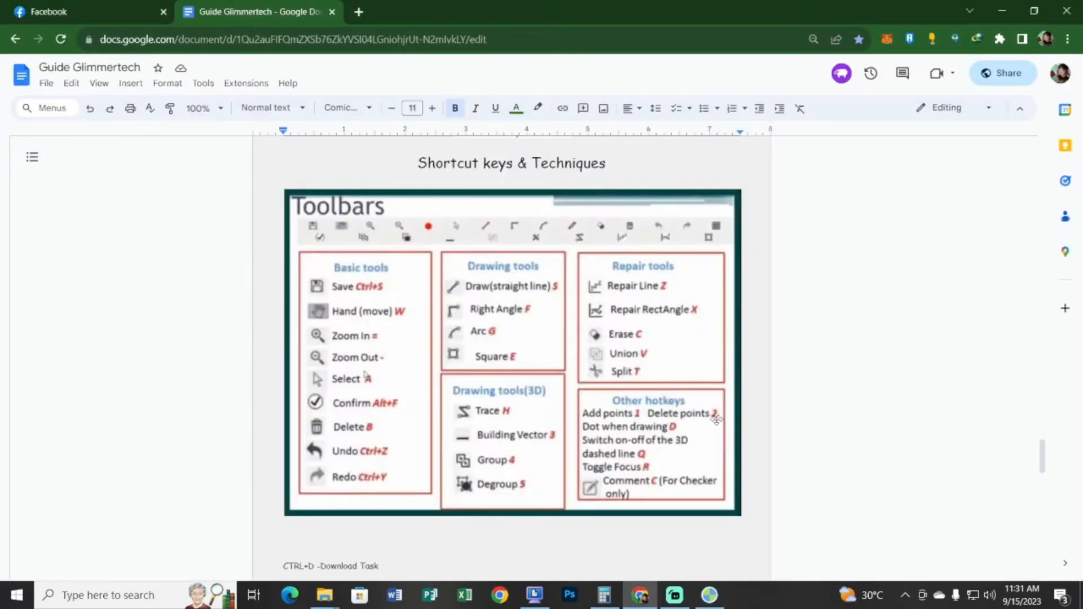
left_click(709, 595)
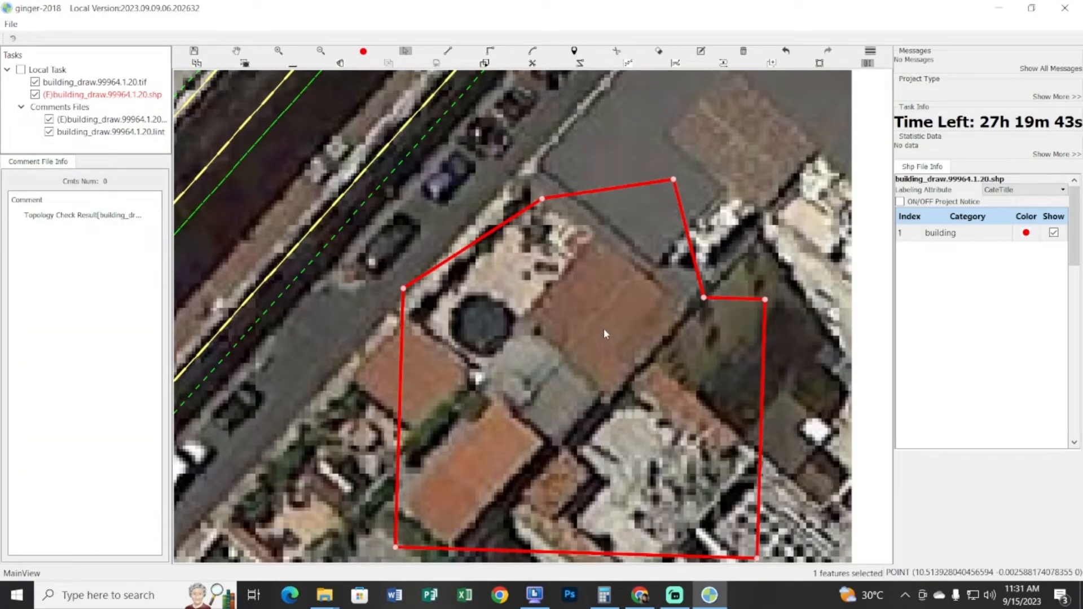
left_click_drag(600, 284, 619, 302)
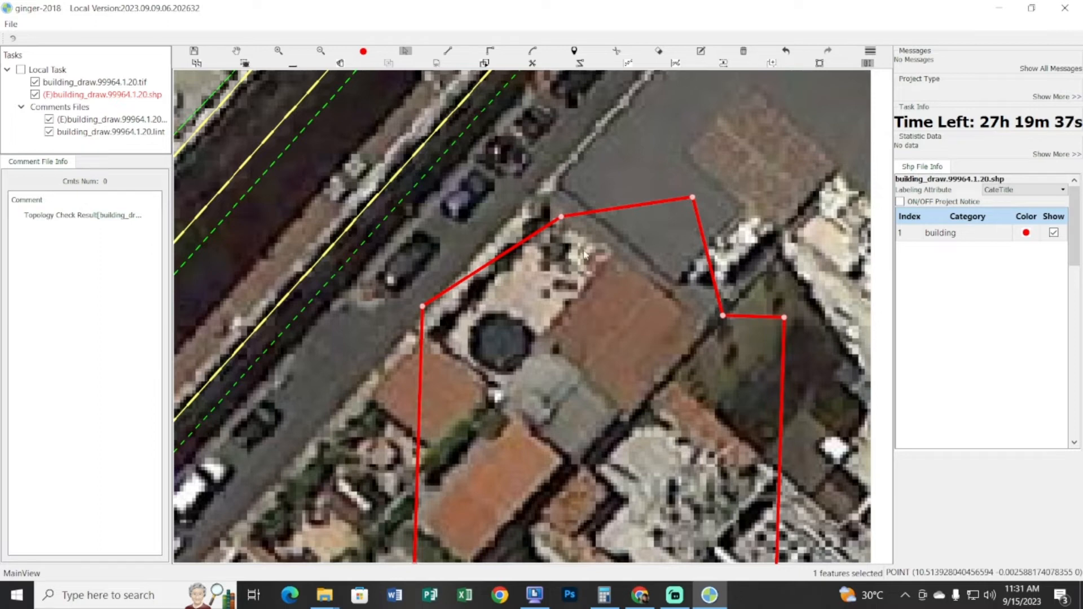
key("Delete")
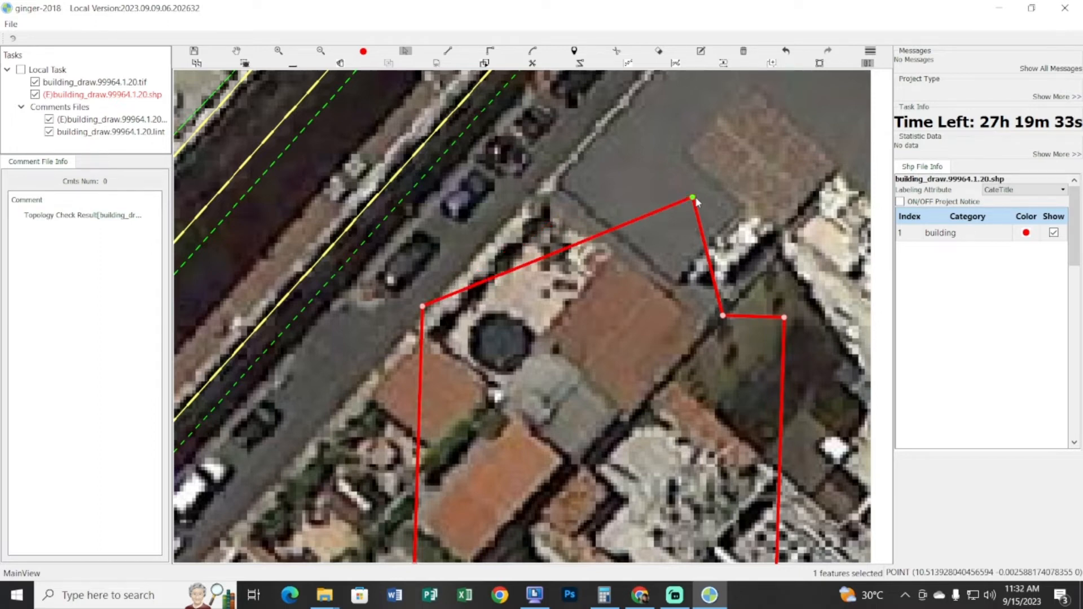
key("Delete")
key("space")
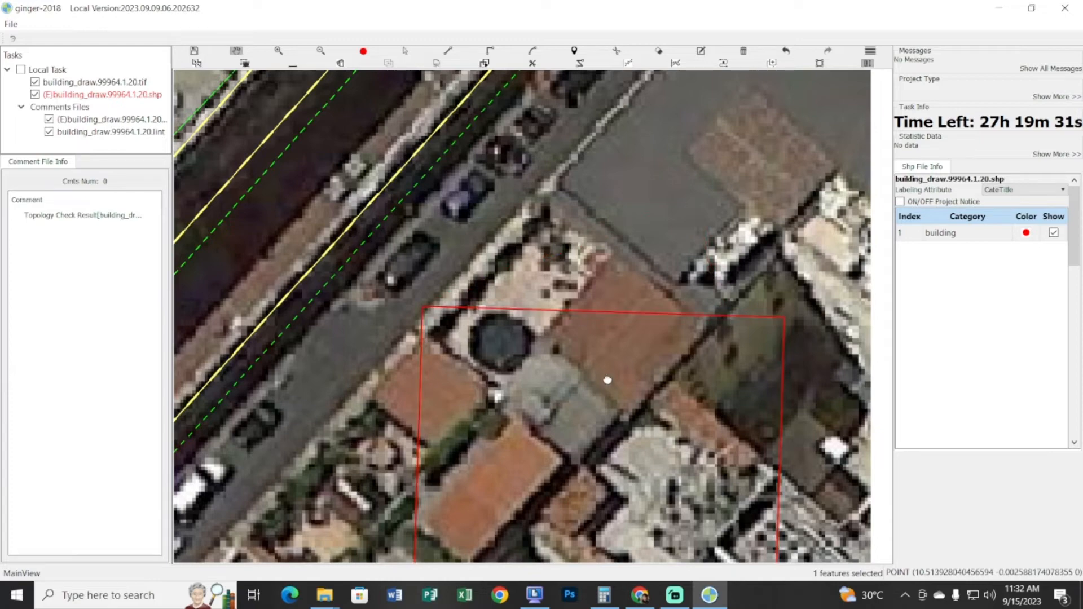
left_click_drag(607, 379, 617, 310)
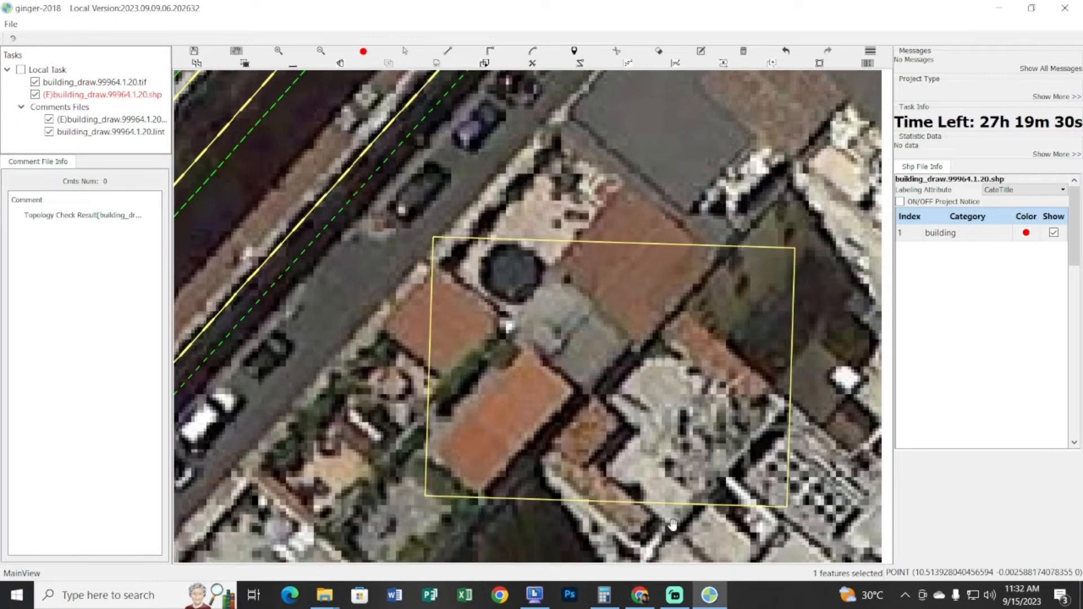
After checking the dot-when-drawing shortcut, try a freehand outline over the gray roof across the street, and delete the self-crossing shape
left_click(649, 599)
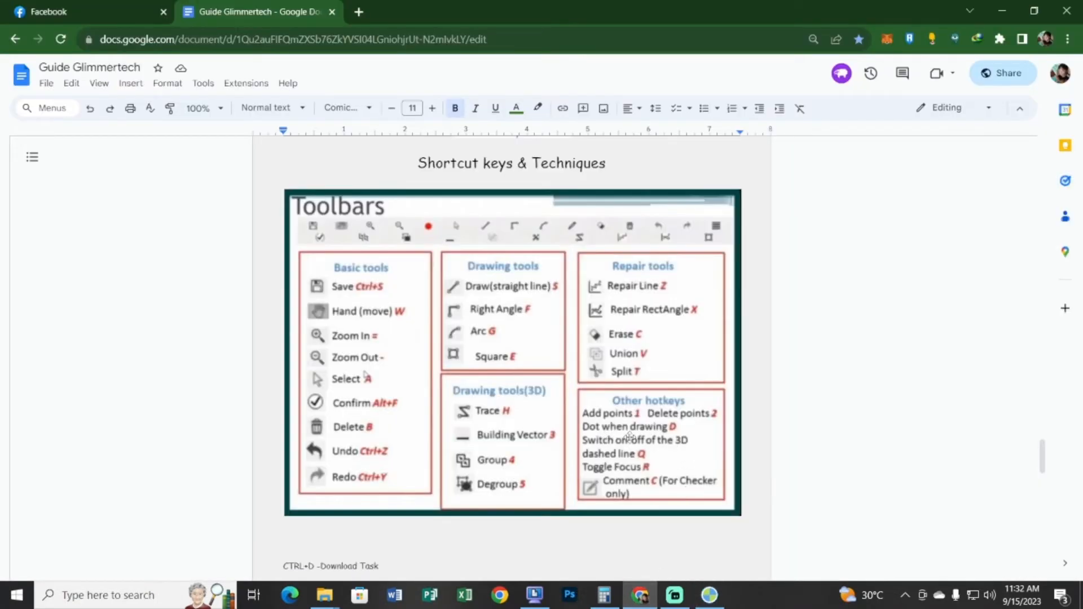
left_click(709, 596)
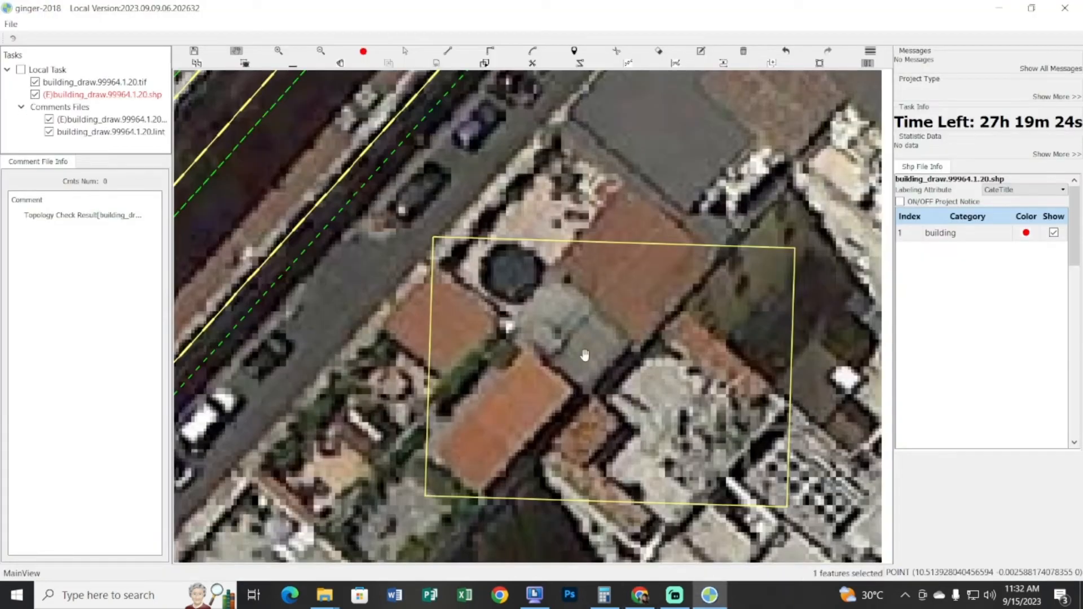
left_click_drag(587, 351, 573, 455)
scroll(573, 455, "down", 1)
left_click_drag(603, 368, 574, 421)
key("d")
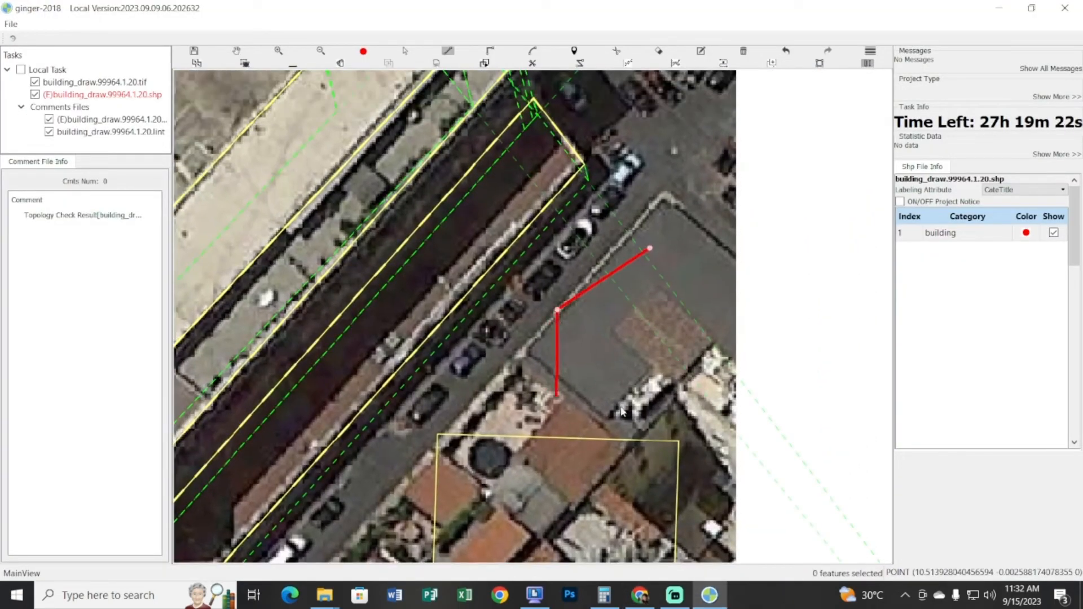
left_click(565, 399)
left_click(661, 410)
left_click(713, 345)
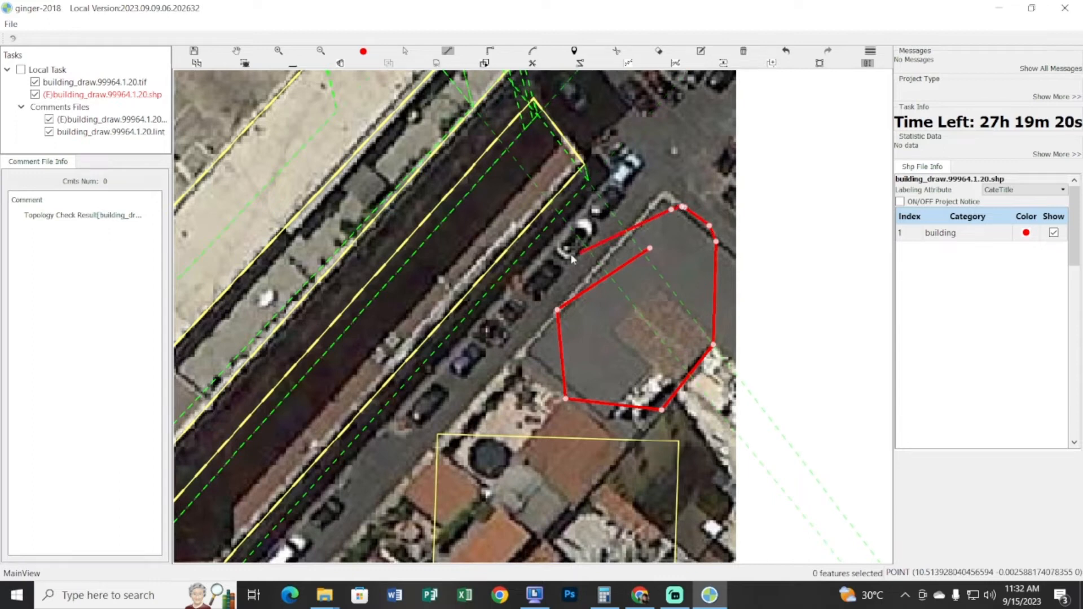
left_click(524, 344)
left_click(502, 349)
right_click(578, 362)
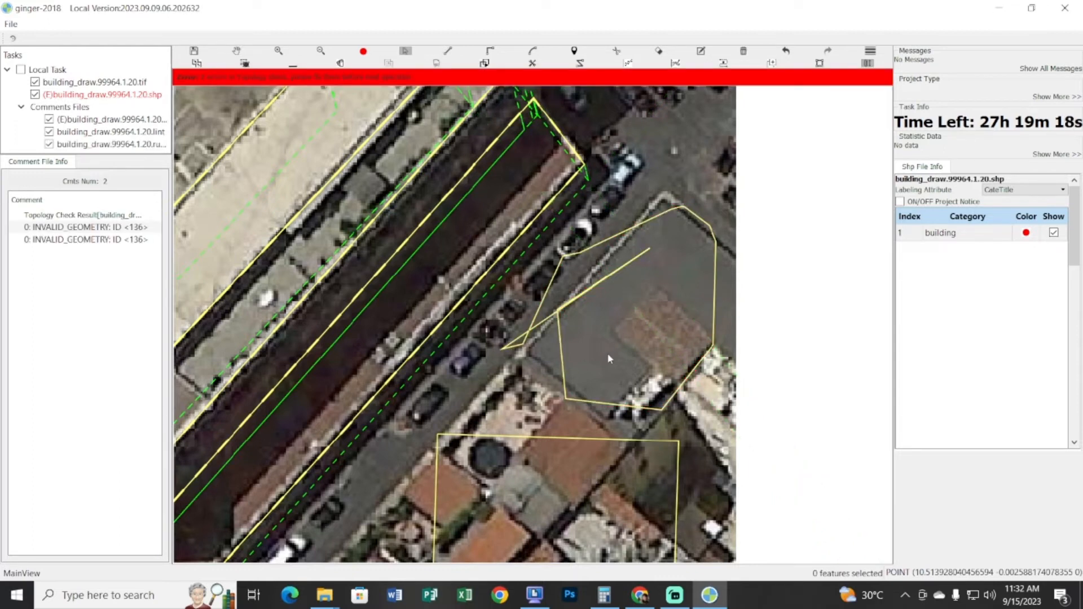
left_click(608, 357)
key("Delete")
Retrace the gray flat roof across the street east of the courtyard building as a freehand footprint
left_click_drag(607, 328, 610, 337)
key("d")
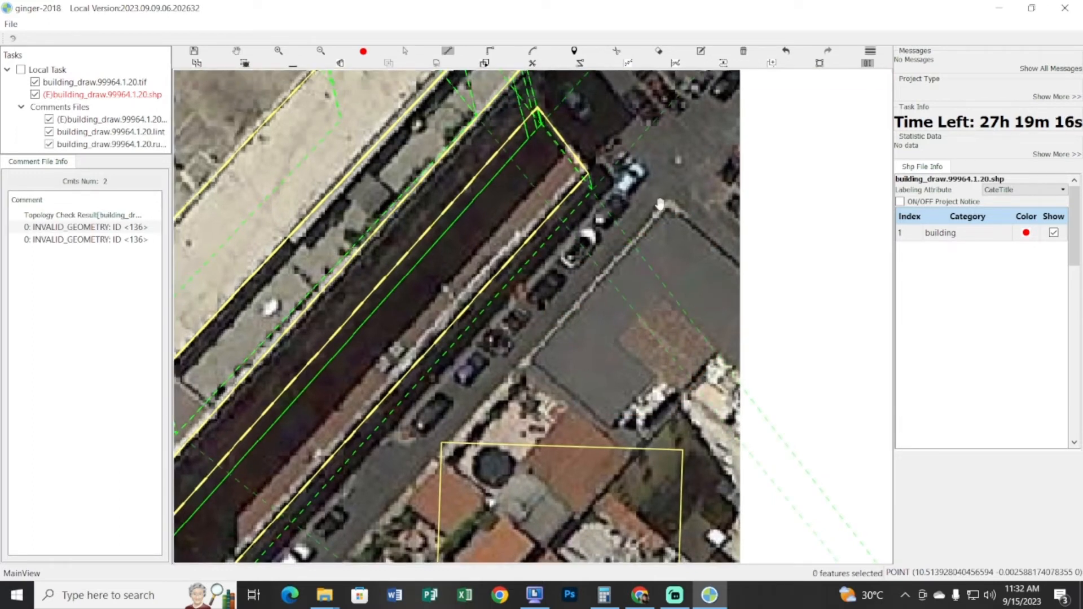
left_click_drag(659, 204, 679, 227)
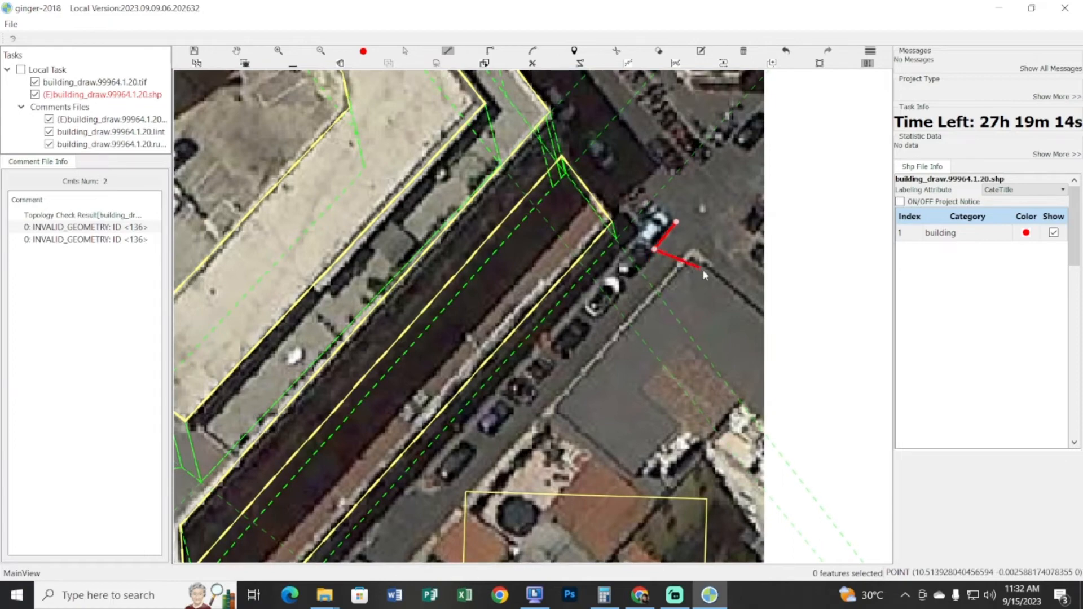
left_click(667, 318)
left_click(580, 338)
left_click(674, 448)
left_click(750, 400)
left_click(771, 291)
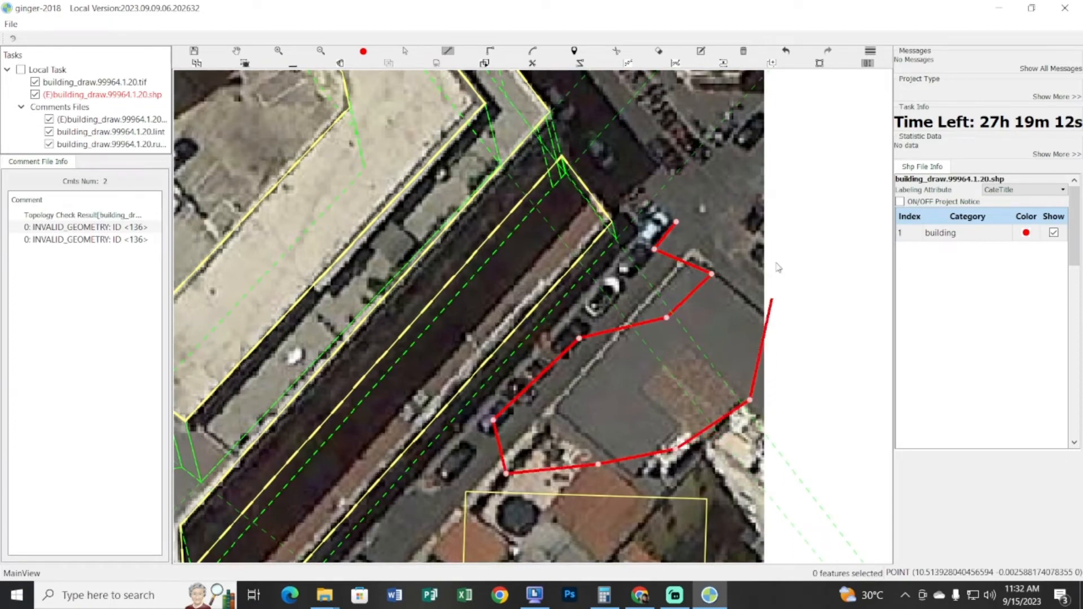
left_click(769, 229)
left_click(752, 201)
right_click(720, 199)
Trace a freehand footprint around the gray roof at the image's lower edge, just southeast of the courtyard building's south corner
left_click_drag(712, 214, 758, 73)
left_click_drag(372, 497, 732, 150)
left_click(732, 150)
left_click(640, 176)
left_click(642, 255)
left_click(730, 313)
left_click(781, 277)
left_click(817, 203)
left_click(835, 173)
left_click(873, 190)
left_click(804, 127)
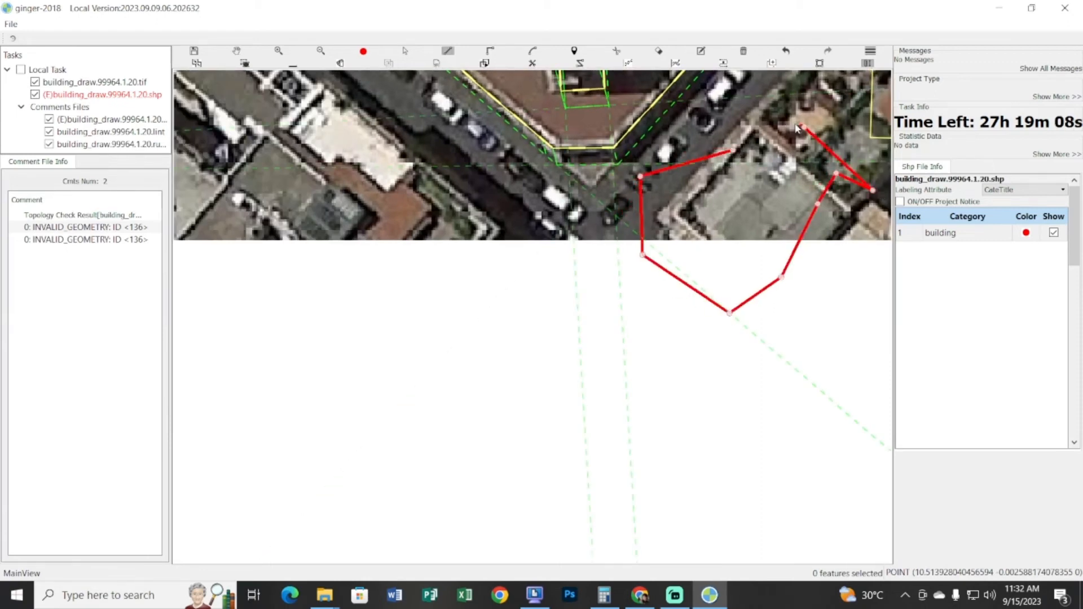
left_click(787, 124)
right_click(781, 129)
Trace a freehand footprint around the rooftops beside the white-framed terrace across the southwest street
left_click(591, 309)
left_click(530, 257)
left_click(570, 322)
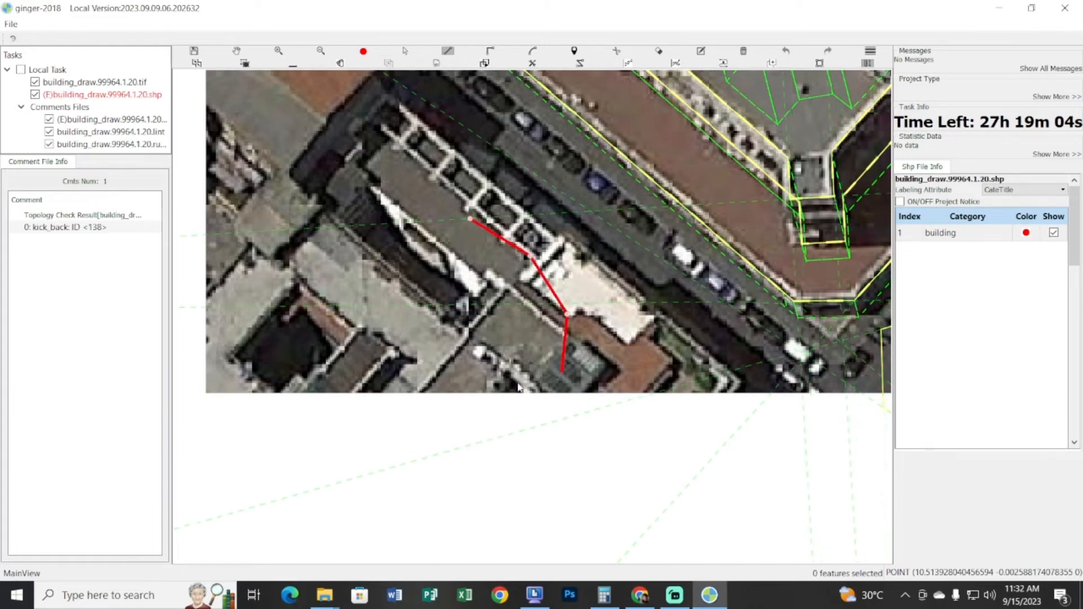
left_click(555, 375)
left_click(406, 380)
left_click(340, 297)
left_click(348, 228)
right_click(372, 226)
Trace a freehand footprint around the brown-roofed building at the image's western edge, across the southwest street
left_click_drag(344, 221, 653, 468)
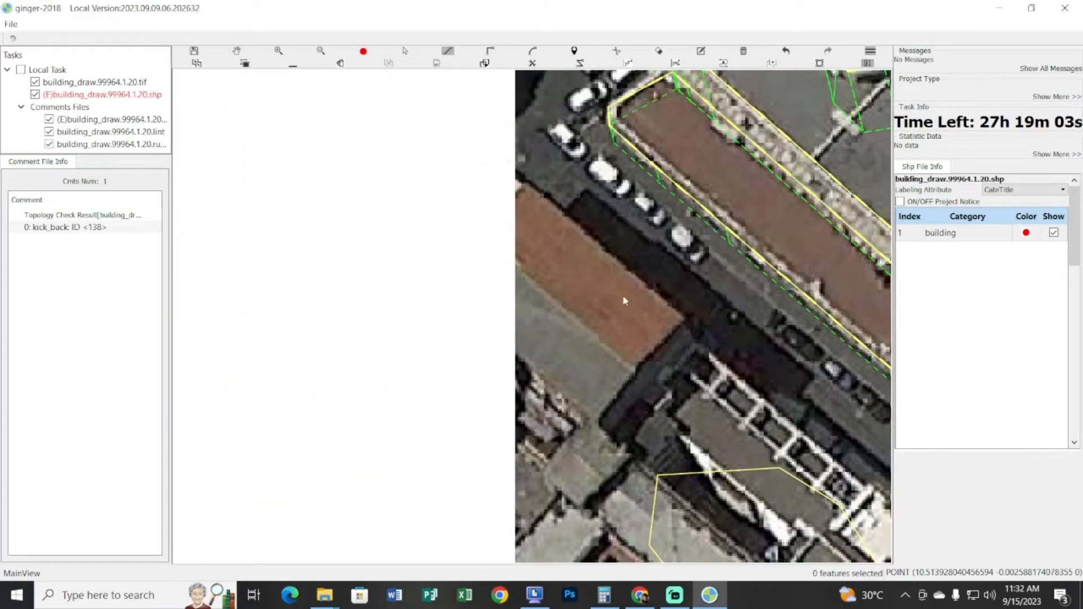
left_click(705, 326)
left_click(707, 359)
left_click(486, 399)
left_click(453, 348)
left_click(447, 300)
left_click(477, 238)
left_click(505, 225)
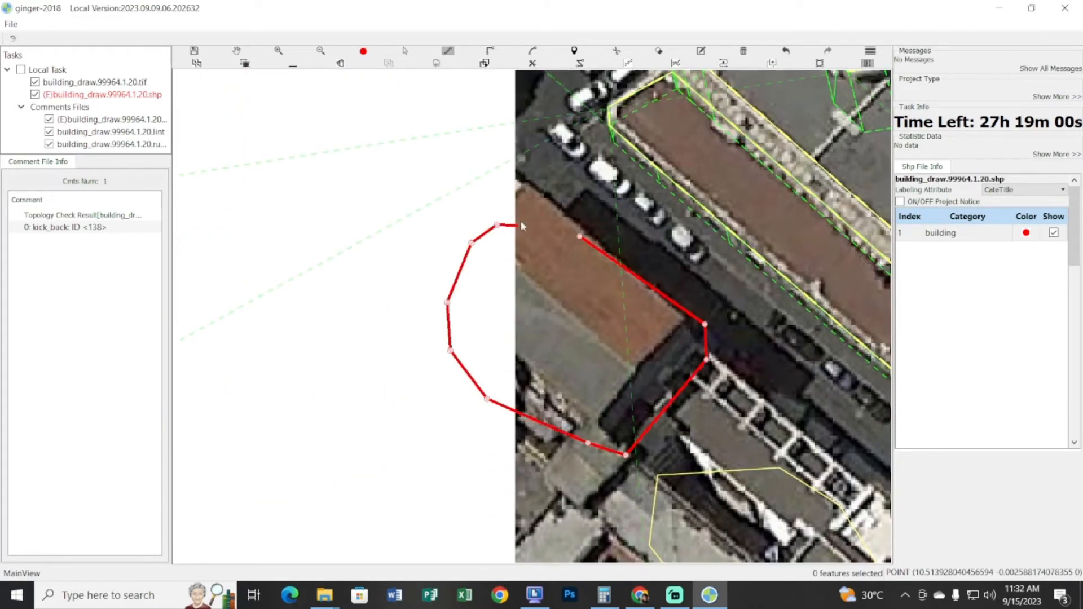
right_click(564, 216)
Undo the last two freehand footprints drawn across the southwest street
left_click_drag(565, 217, 242, 254)
scroll(555, 399, "down", 2)
left_click_drag(752, 268, 599, 234)
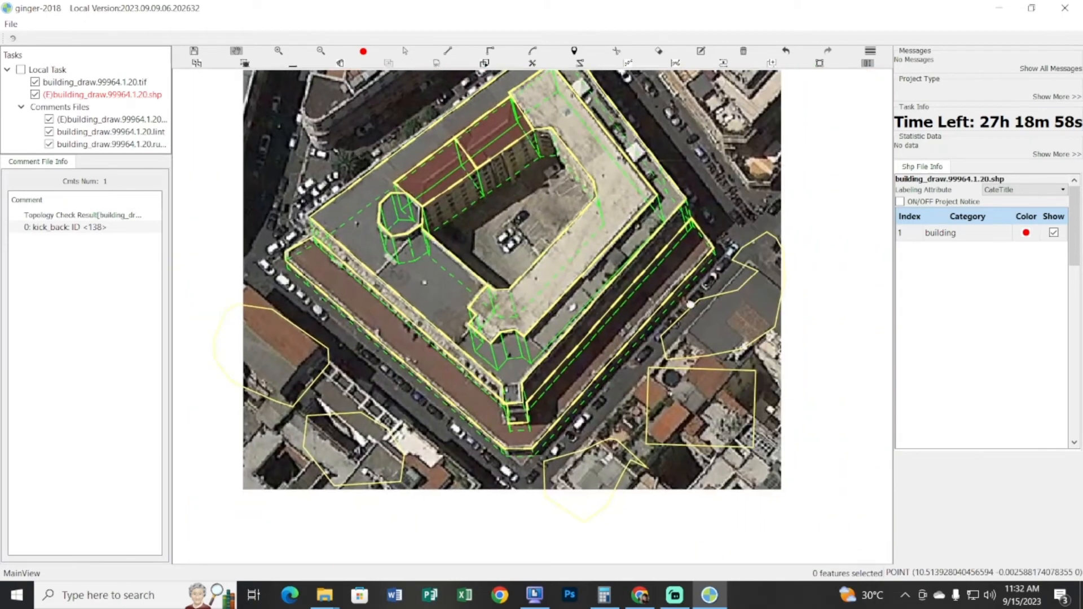
left_click_drag(803, 243, 670, 242)
left_click_drag(670, 243, 876, 160)
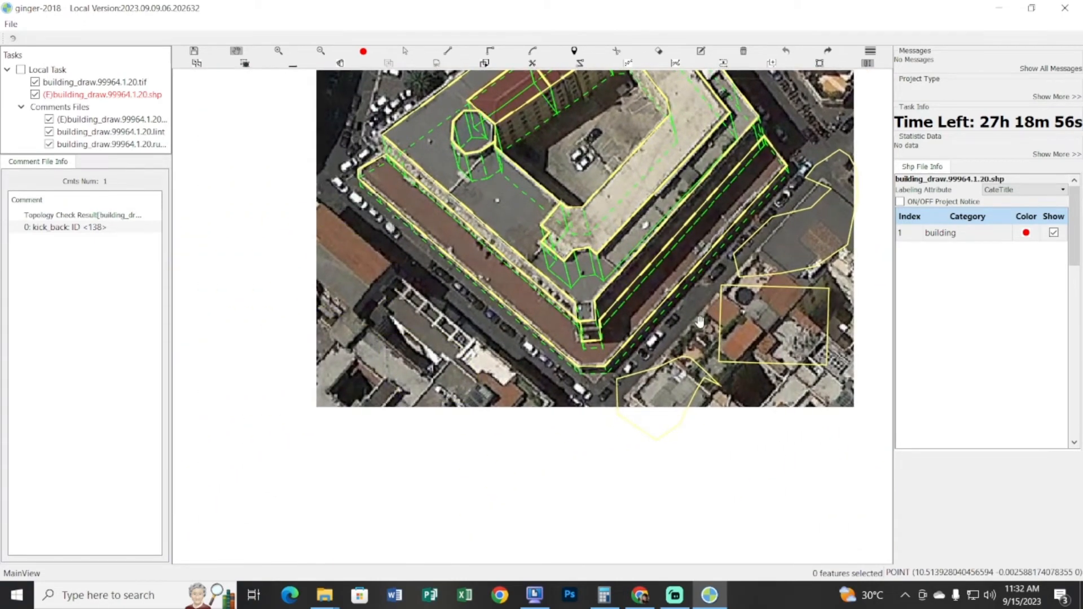
Delete the square footprint and the two remaining freehand footprints south and east of the courtyard building
left_click_drag(742, 316, 611, 435)
key("s")
left_click(659, 375)
key("Delete")
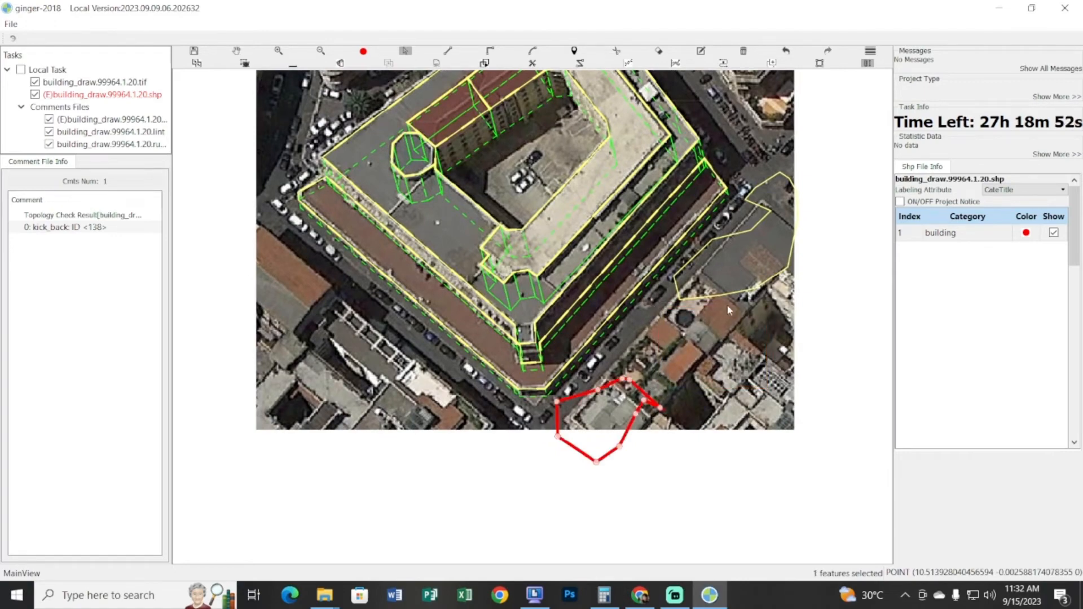
key("Delete")
left_click(733, 260)
key("Delete")
key("h")
left_click_drag(733, 261, 655, 329)
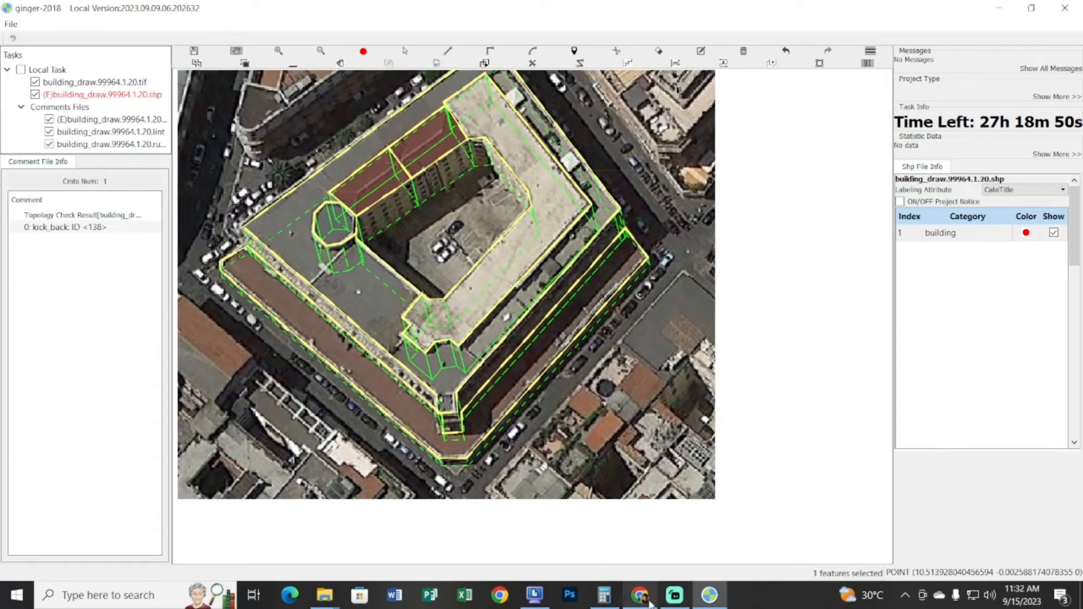
Check the guide's 3D dashed line shortcut and compare the courtyard building's footprints with the dashed lines switched off and on
left_click(640, 595)
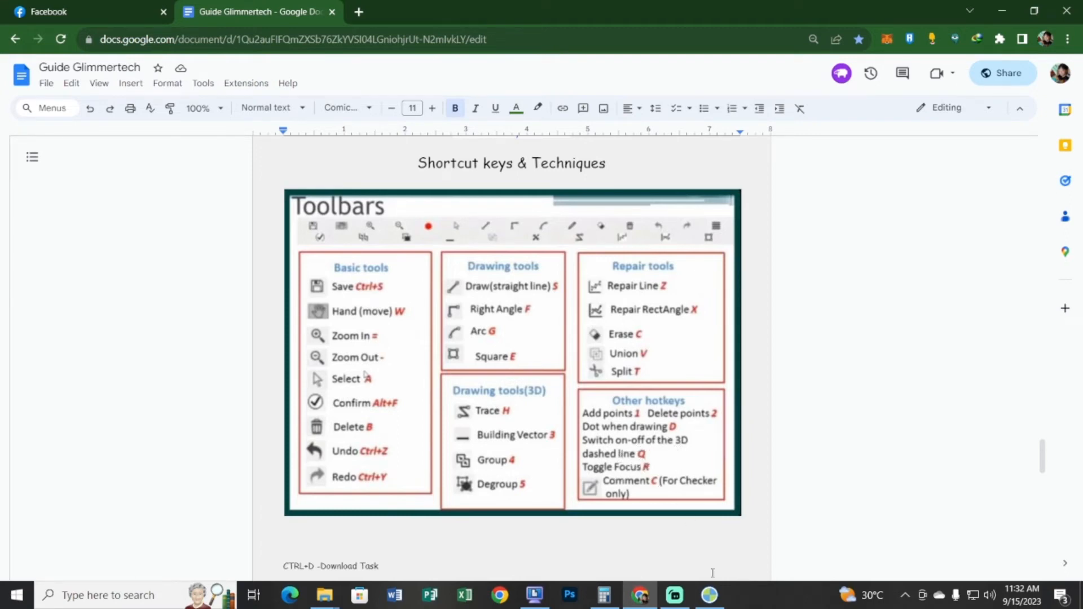
left_click(709, 595)
left_click_drag(676, 440, 724, 423)
key("r")
key("r")
scroll(653, 434, "up", 1)
left_click_drag(655, 333, 708, 348)
scroll(708, 345, "up", 1)
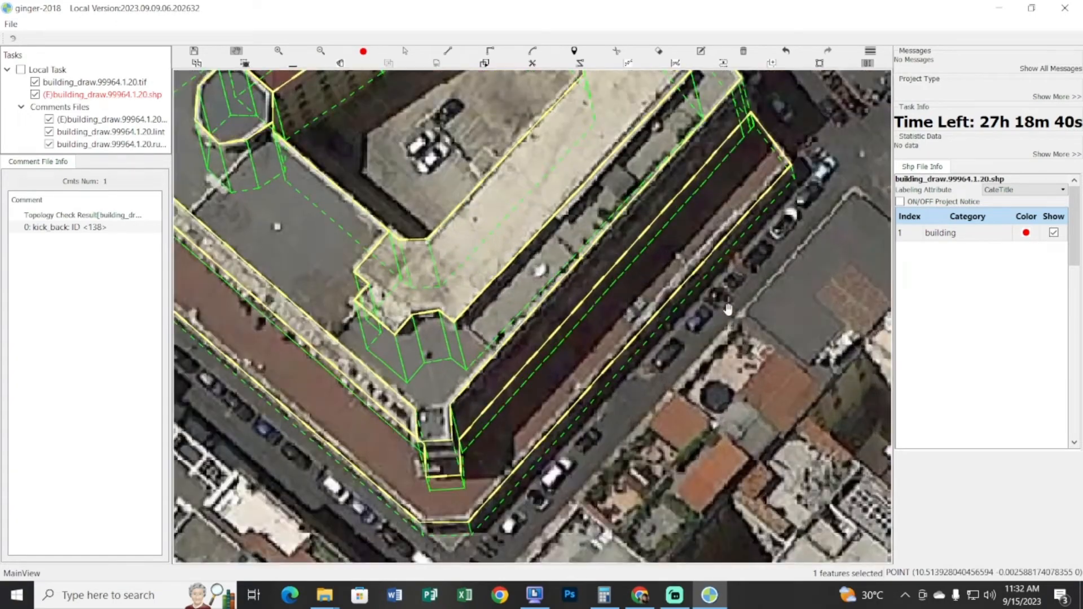
scroll(727, 309, "up", 1)
left_click_drag(727, 309, 716, 410)
scroll(691, 436, "down", 1)
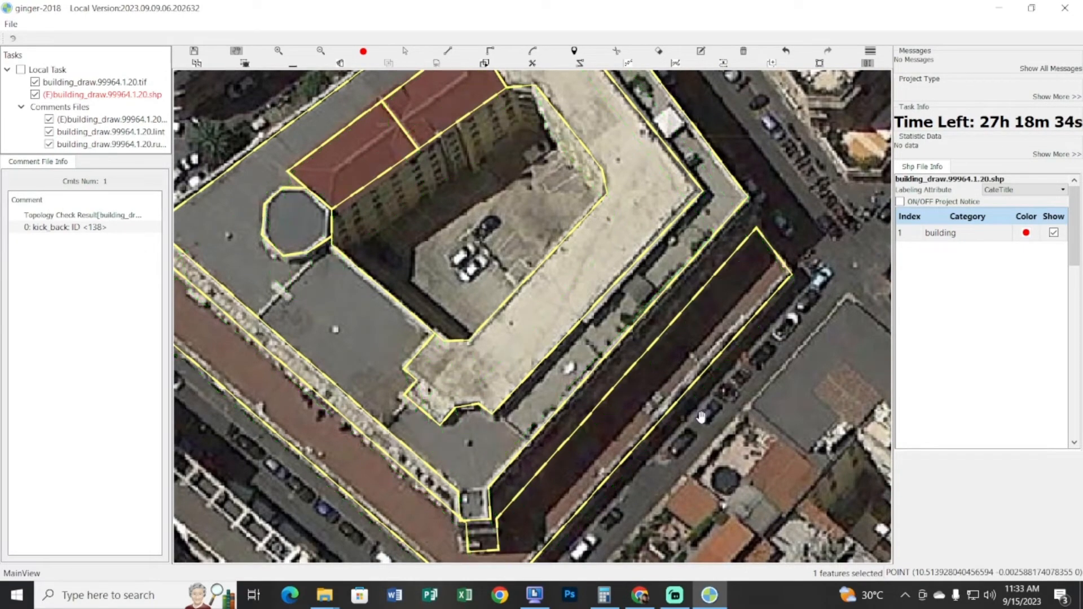
left_click_drag(705, 414, 715, 359)
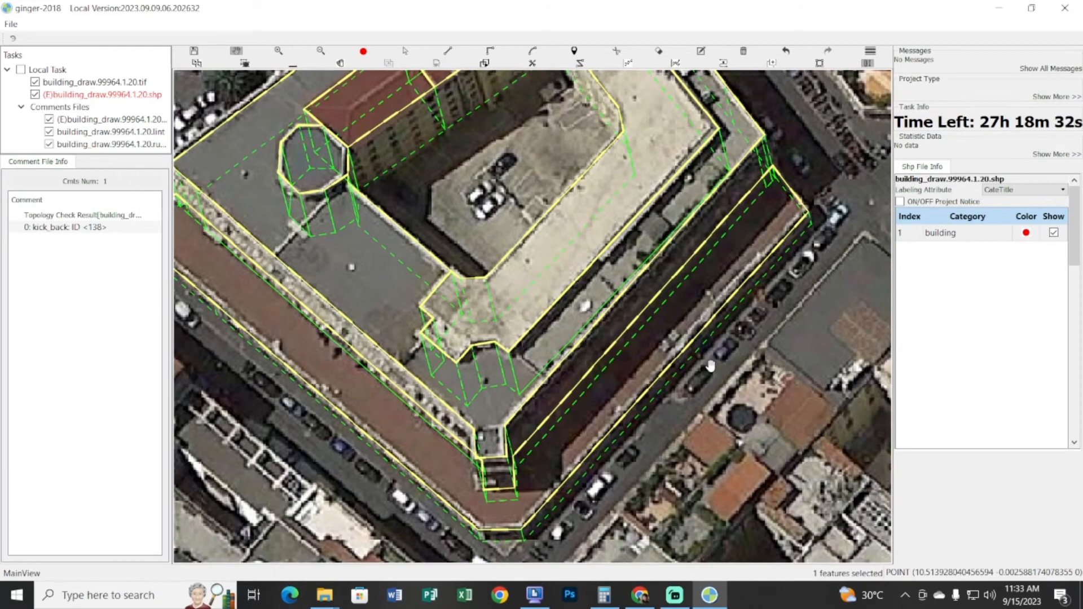
Draw a tilted square footprint over the tiled rooftops across the street southeast of the courtyard building
left_click_drag(625, 346, 446, 270)
left_click_drag(598, 418, 552, 360)
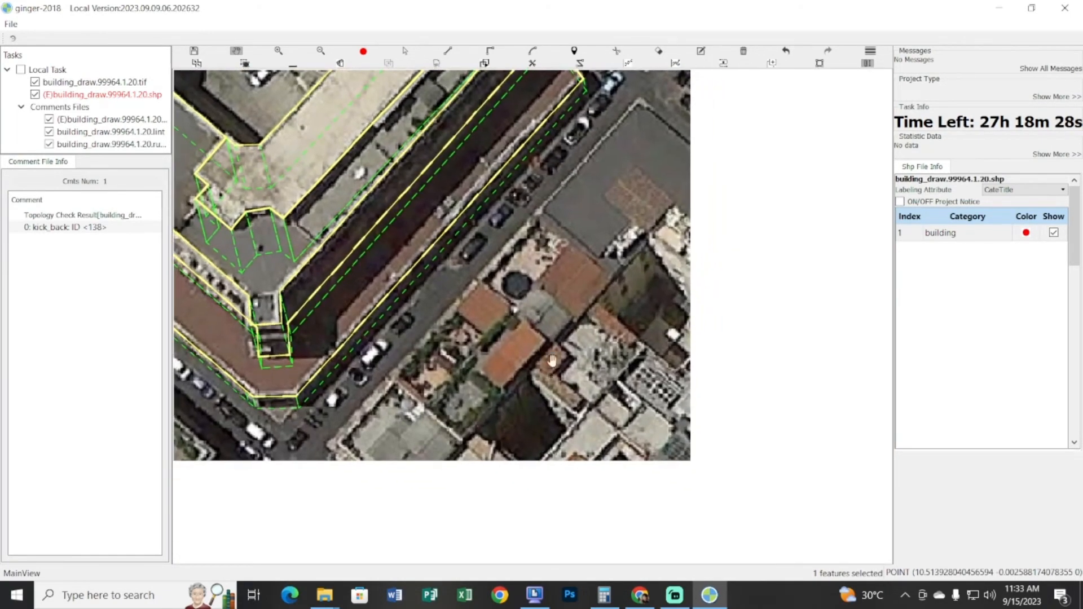
left_click(527, 284)
left_click(620, 348)
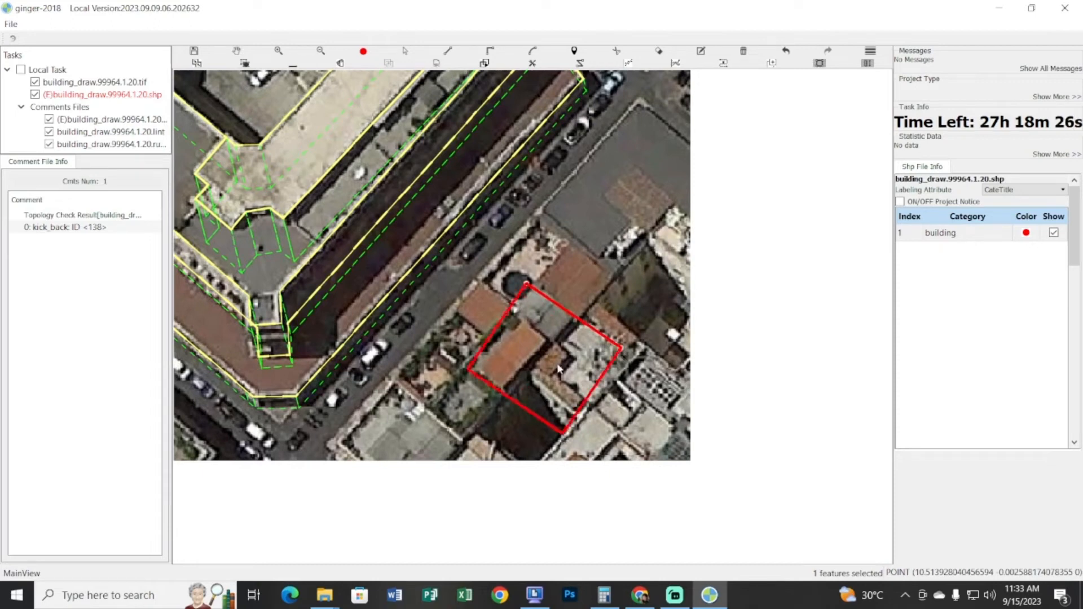
left_click(564, 433)
Draw a smaller square overlapping the first one's northeast side and union both into a single footprint
left_click(588, 258)
left_click(542, 343)
left_click(591, 370)
key("Escape")
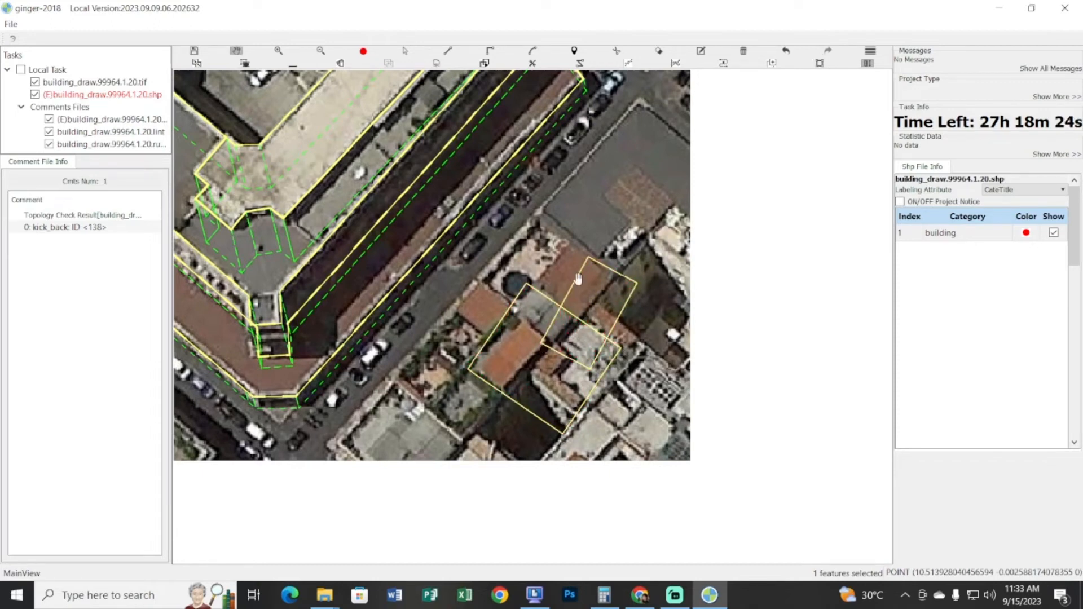
left_click_drag(522, 261, 621, 374)
key("Escape")
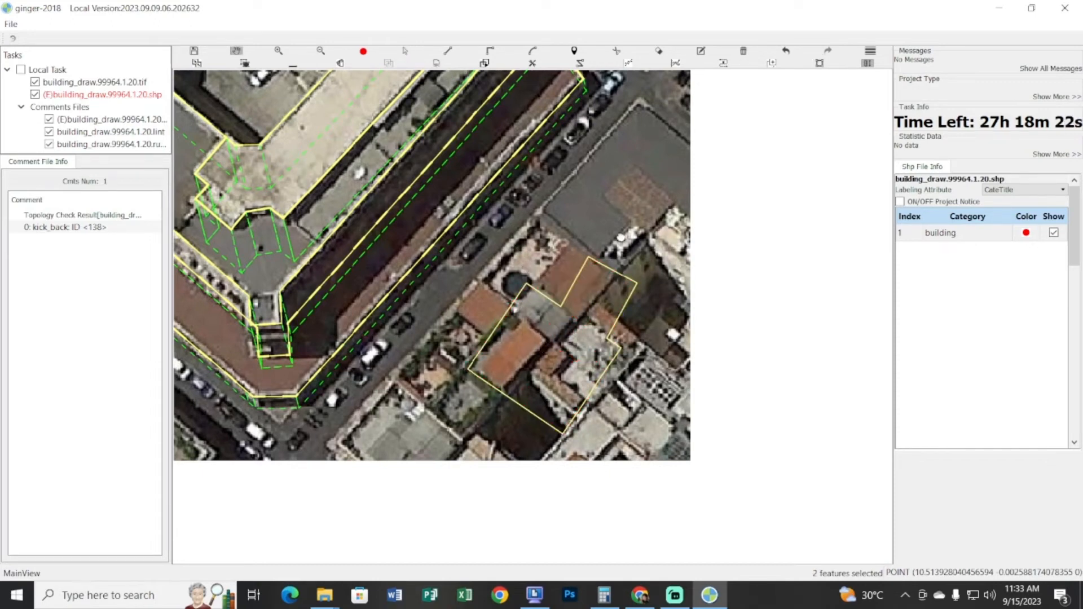
Delete the unioned square footprint over the tiled rooftops southeast of the courtyard building
key("s")
left_click_drag(554, 225, 632, 322)
key("Delete")
scroll(609, 335, "up", 1)
key("r")
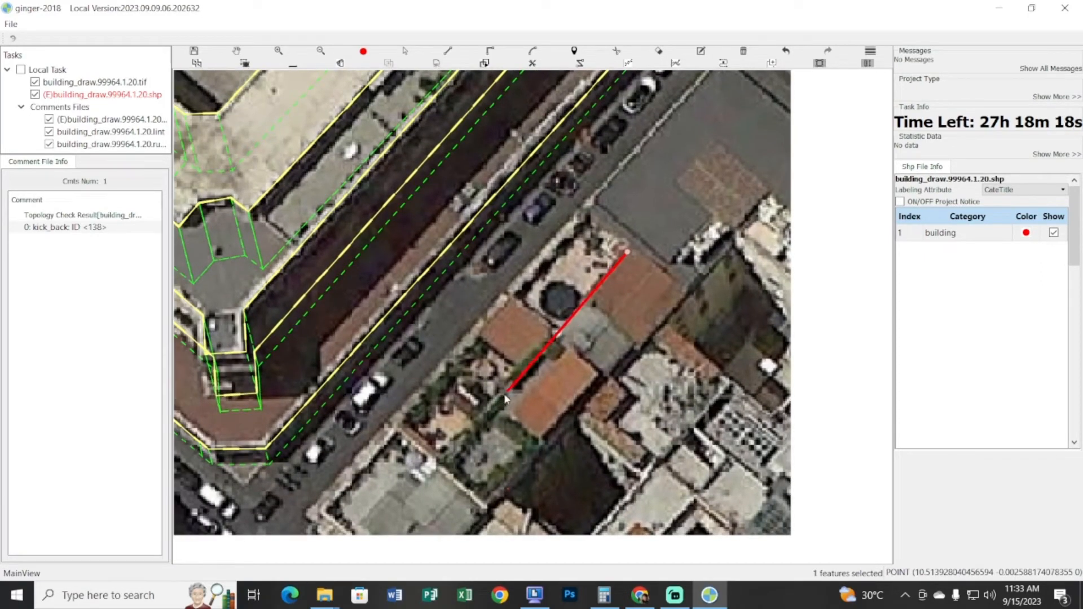
left_click(622, 374)
left_click(651, 293)
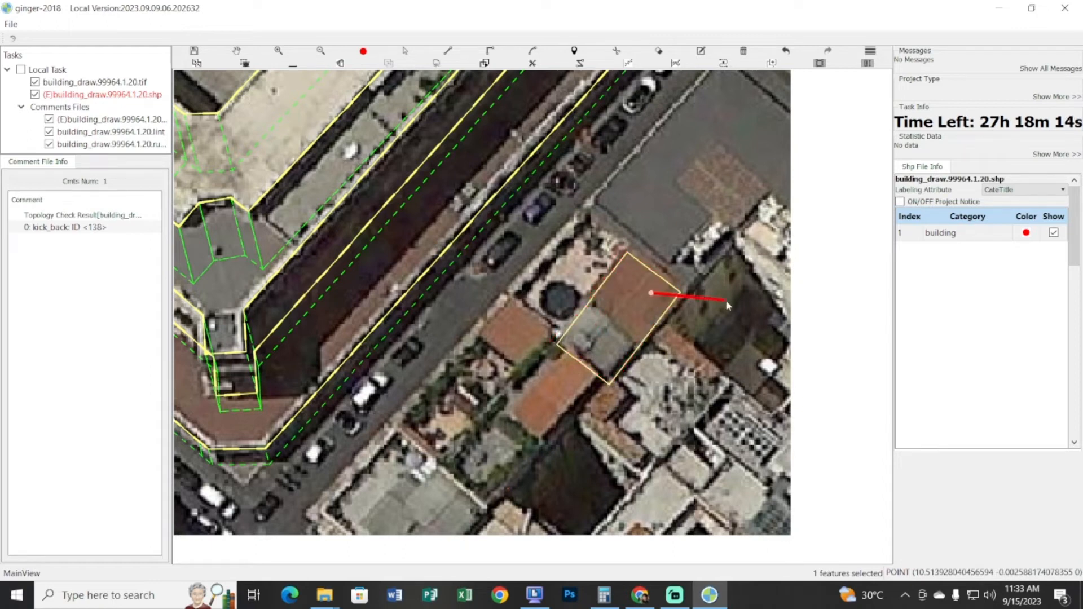
left_click(726, 301)
left_click(666, 366)
key("h")
key("ctrl+z")
key("ctrl+z")
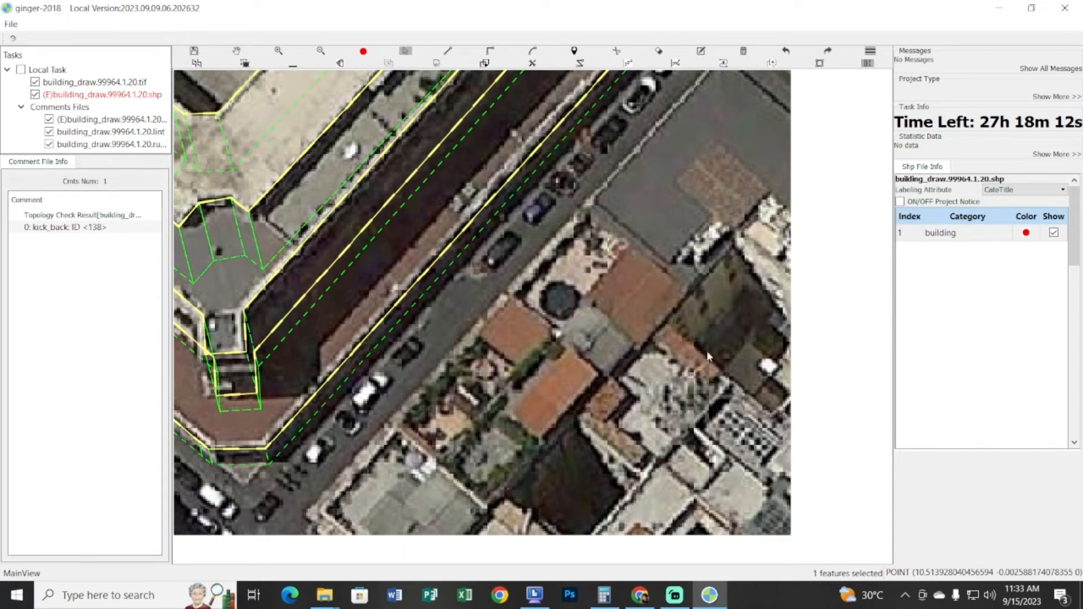
Draw a long tilted rectangle footprint along the brown, grey and orange rooftops across the street
left_click(689, 289)
left_click(605, 372)
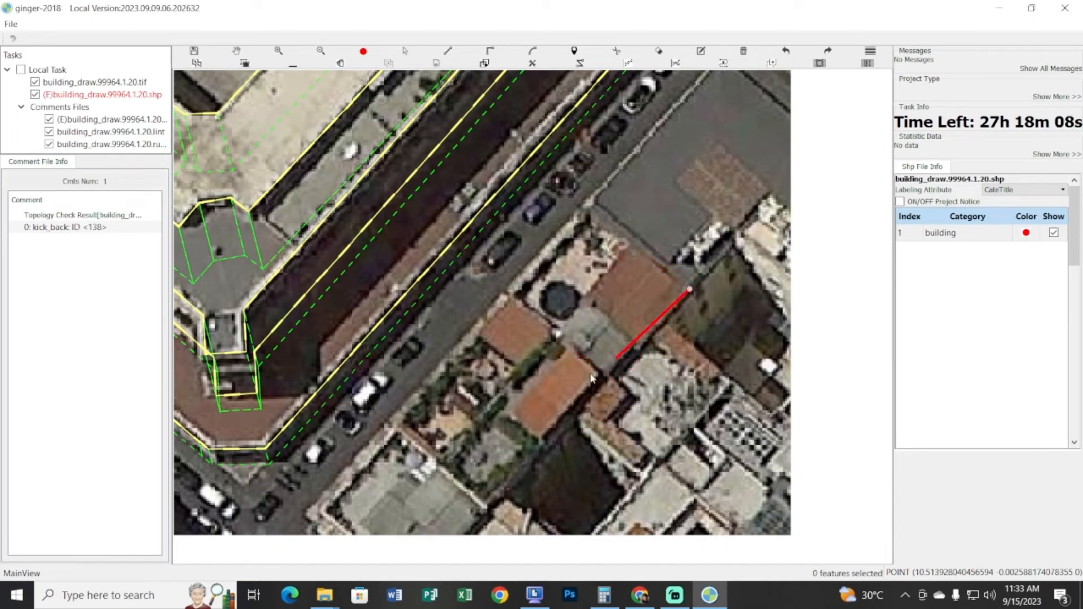
left_click(540, 440)
left_click(486, 388)
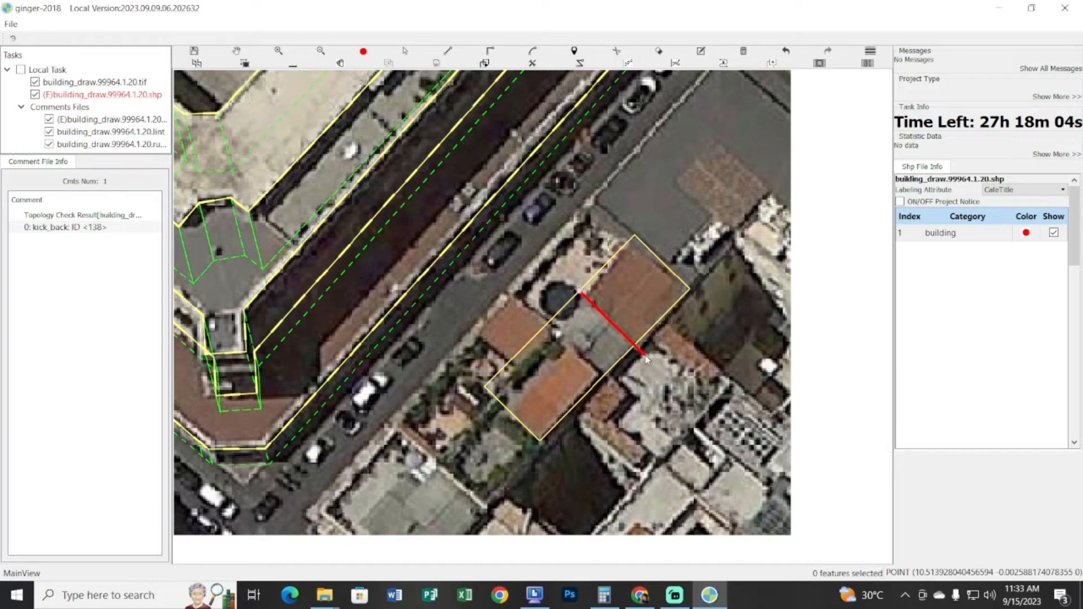
Draw a second long rectangle crossing the first one at its middle and union both into one cross-shaped footprint
left_click(535, 339)
left_click(643, 399)
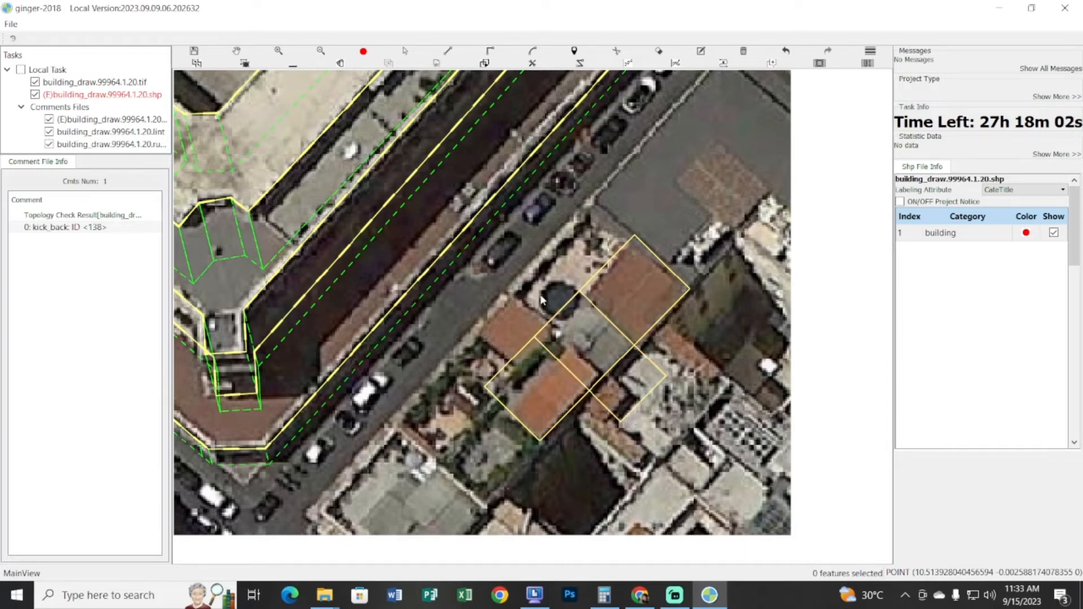
left_click(567, 326)
left_click_drag(557, 315, 515, 272)
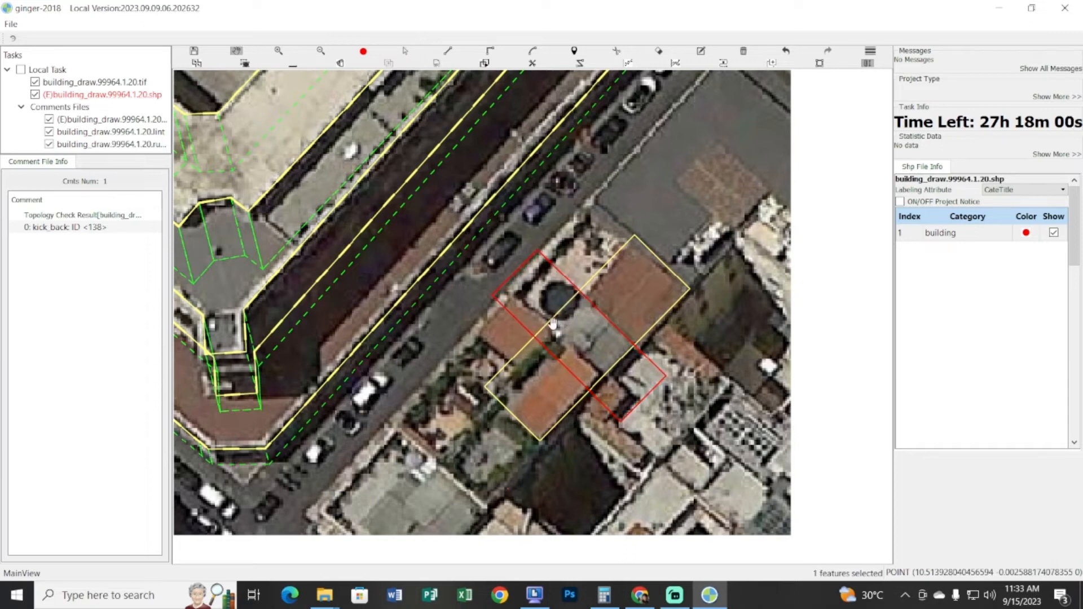
left_click(634, 247)
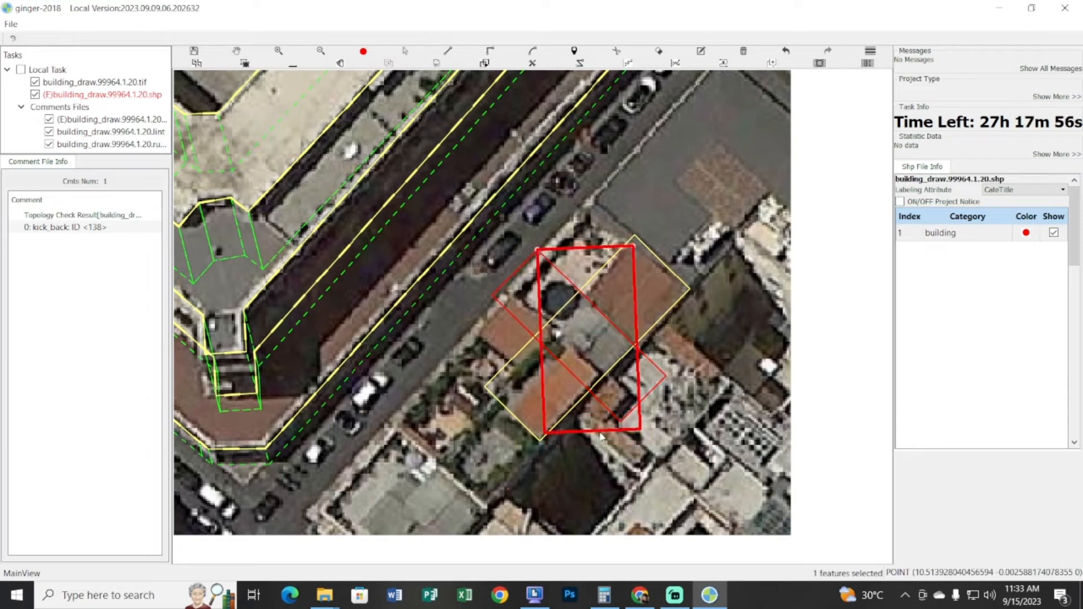
key("Escape")
key("m")
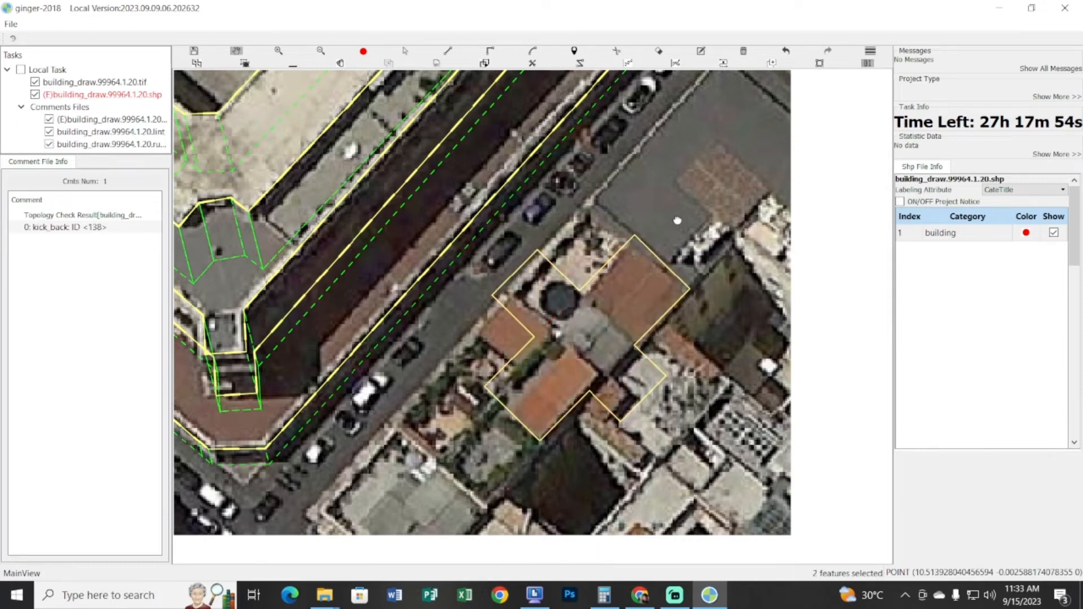
Draw a tilted square overlapping the cross-shaped footprint's eastern side and union it with the footprint
left_click_drag(577, 277, 529, 330)
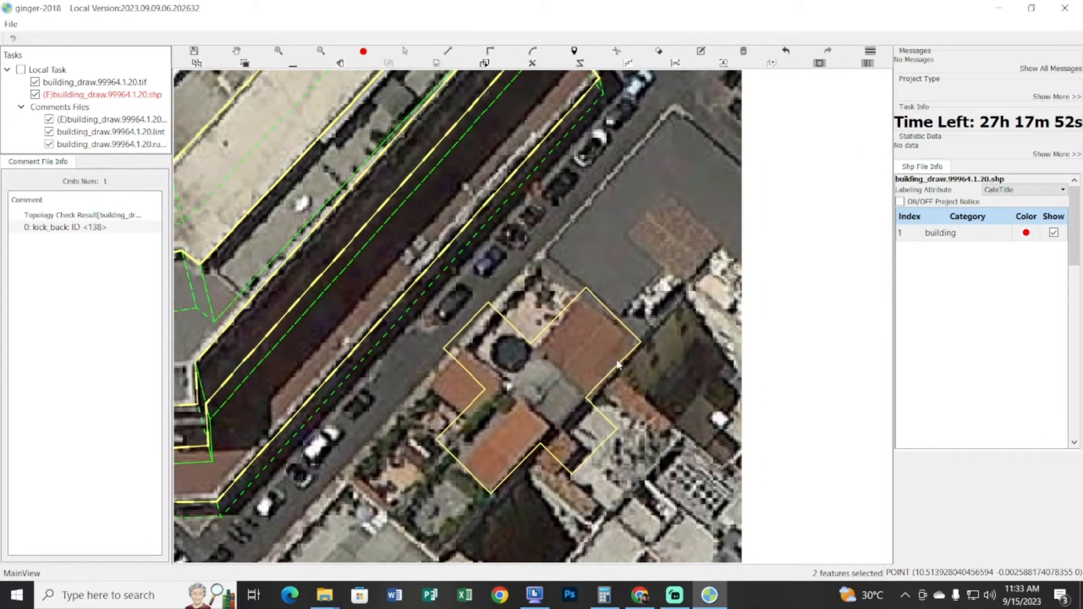
left_click(608, 444)
key("m")
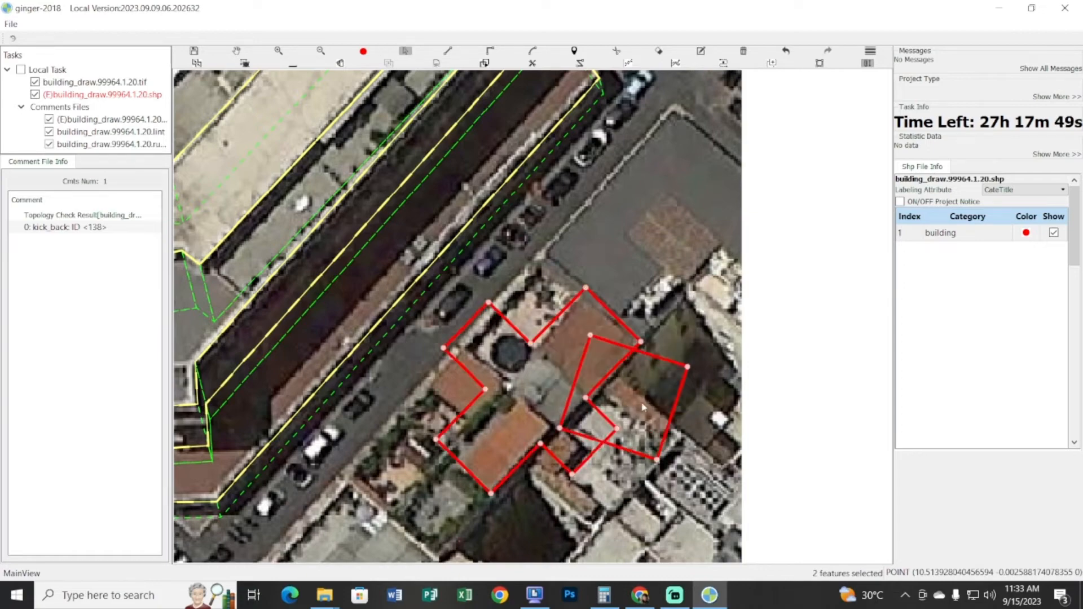
left_click_drag(598, 382, 623, 411)
left_click_drag(715, 448, 666, 473)
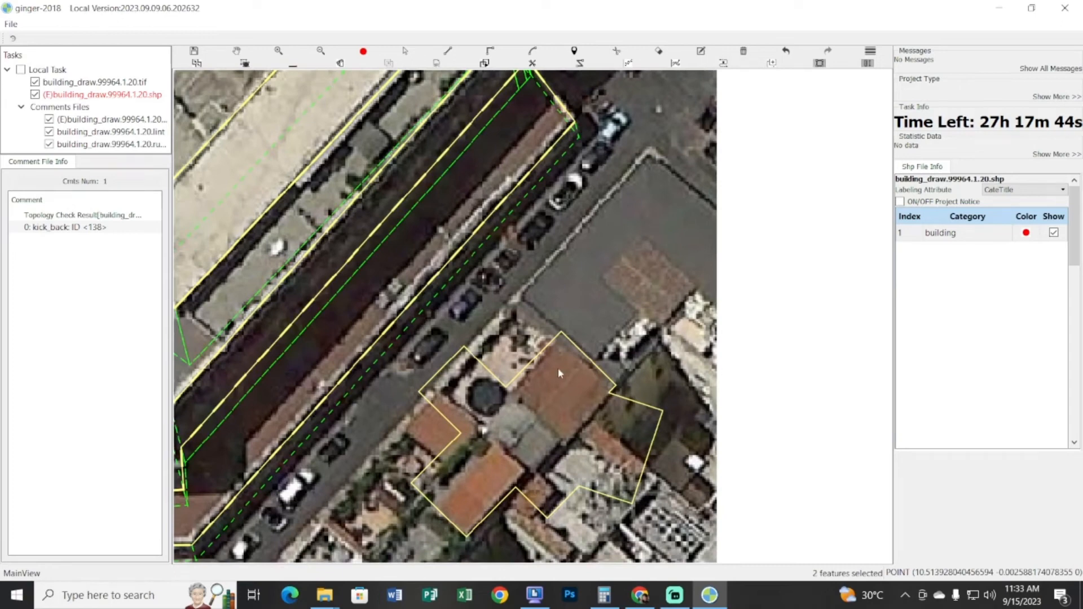
Draw a tilted square over the parked cars on the footprint's northwest side and union it with the footprint
left_click(557, 368)
left_click(535, 269)
left_click(451, 381)
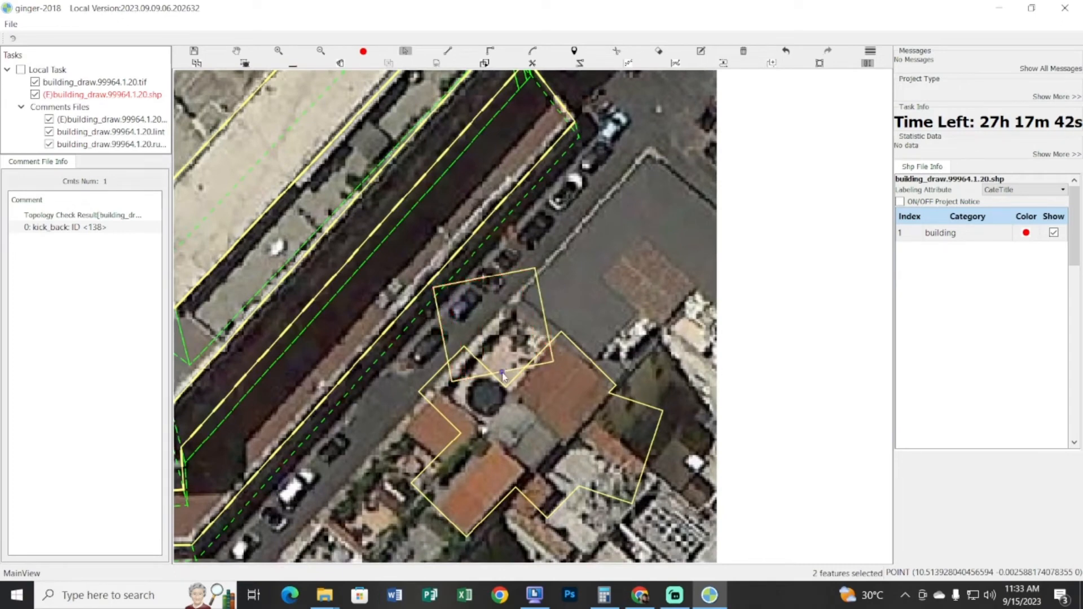
key("m")
left_click_drag(601, 322, 549, 393)
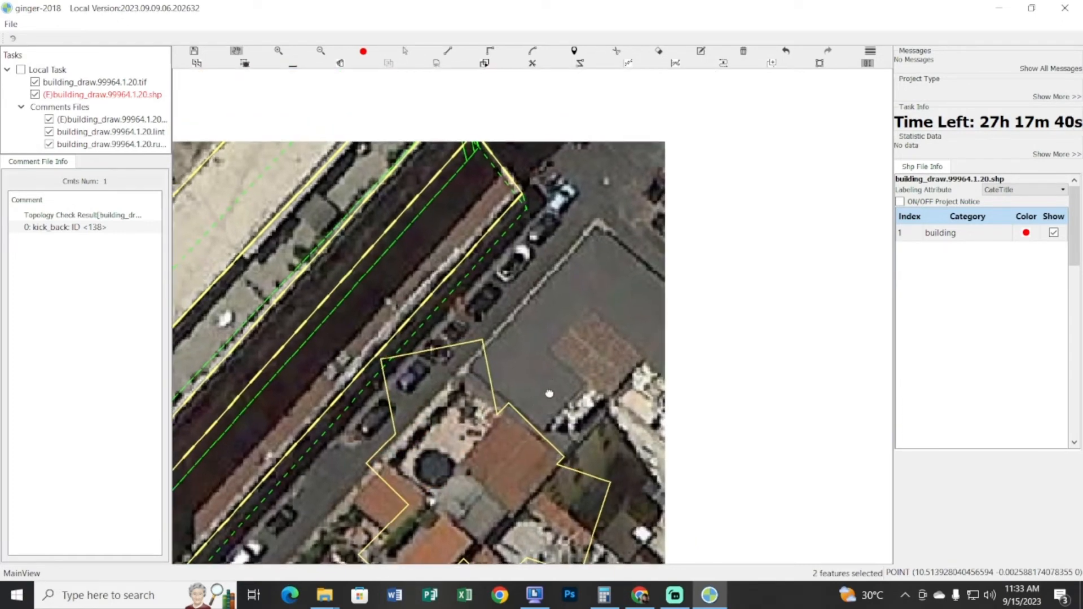
Draw another tilted square over the footprint's northeast part and union it with the merged footprint
left_click(462, 376)
left_click(578, 344)
left_click(576, 477)
left_click_drag(582, 341, 548, 381)
left_click(479, 482)
key("m")
left_click_drag(480, 482, 533, 372)
left_click_drag(588, 276, 608, 358)
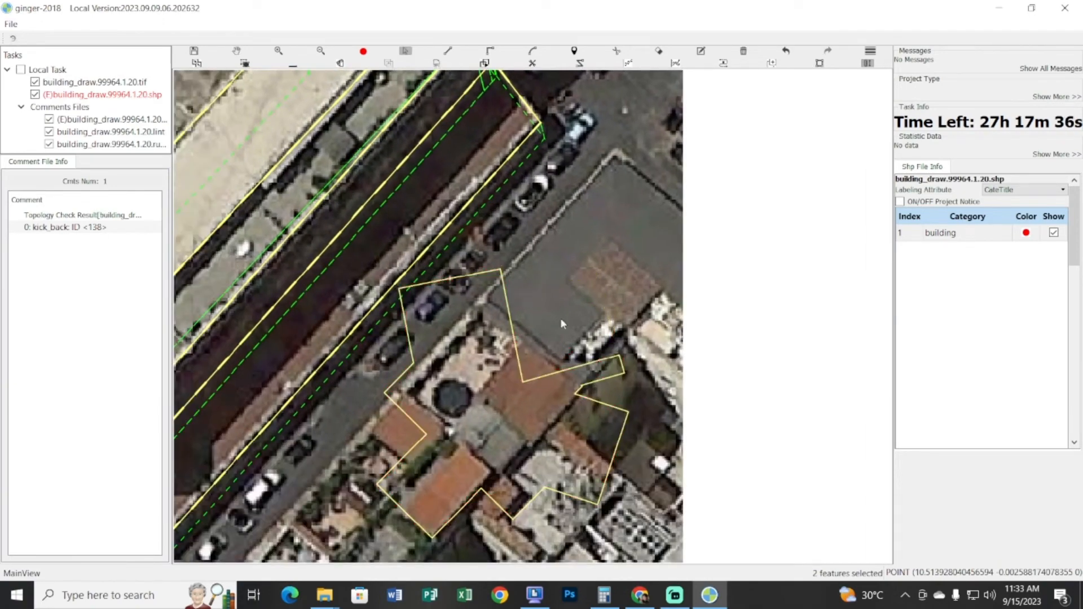
Delete the merged footprint over the rooftops southeast of the courtyard building
left_click(510, 388)
key("Delete")
left_click_drag(510, 388, 547, 412)
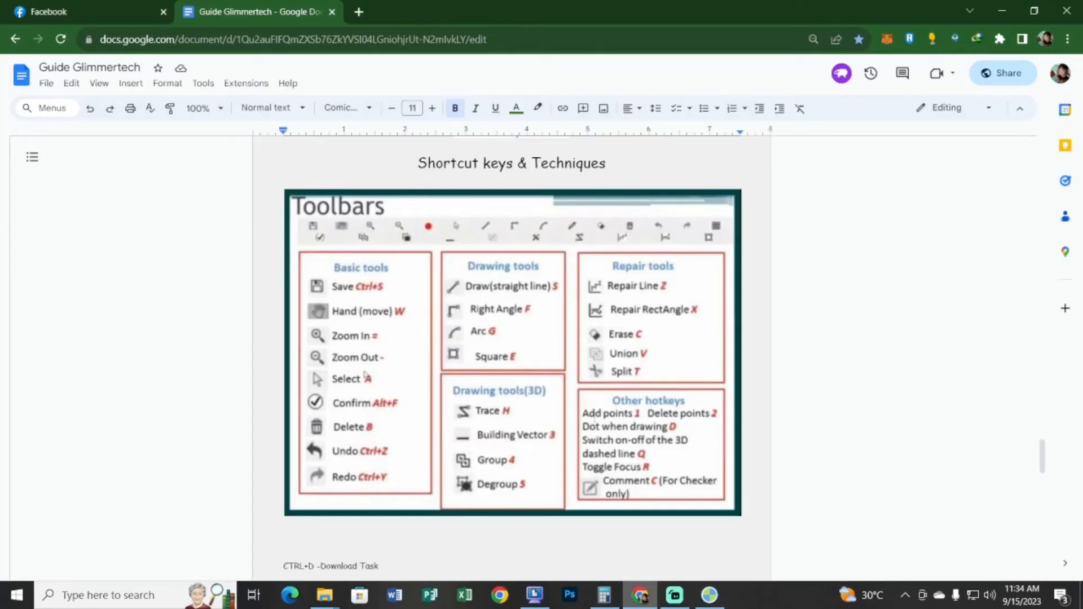
Switch to the Guide Glimmertech document to check the toolbar shortcuts, and return to ginger-2018
left_click(640, 595)
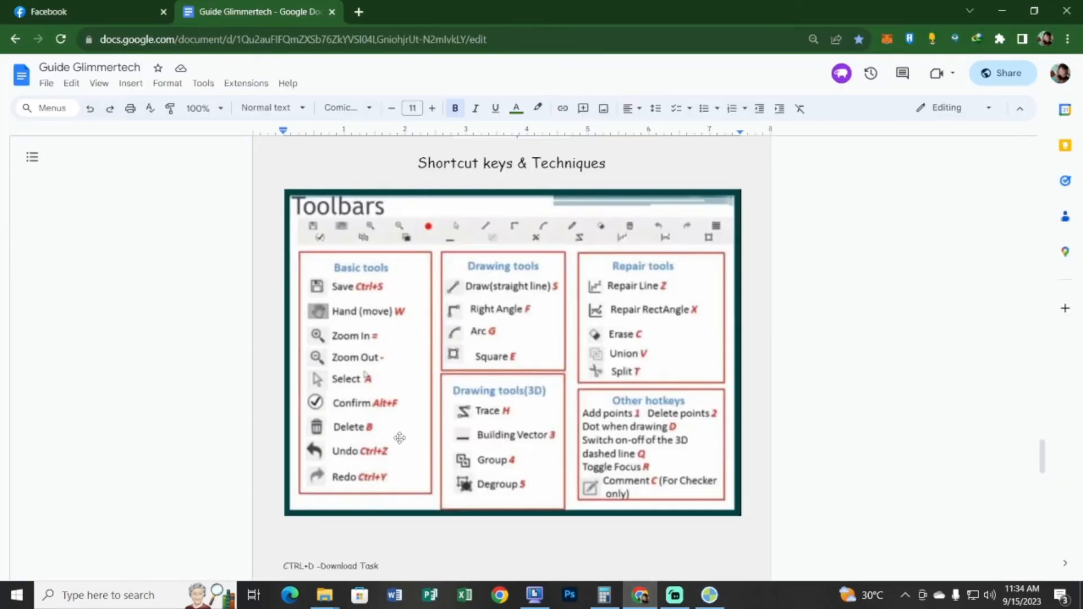
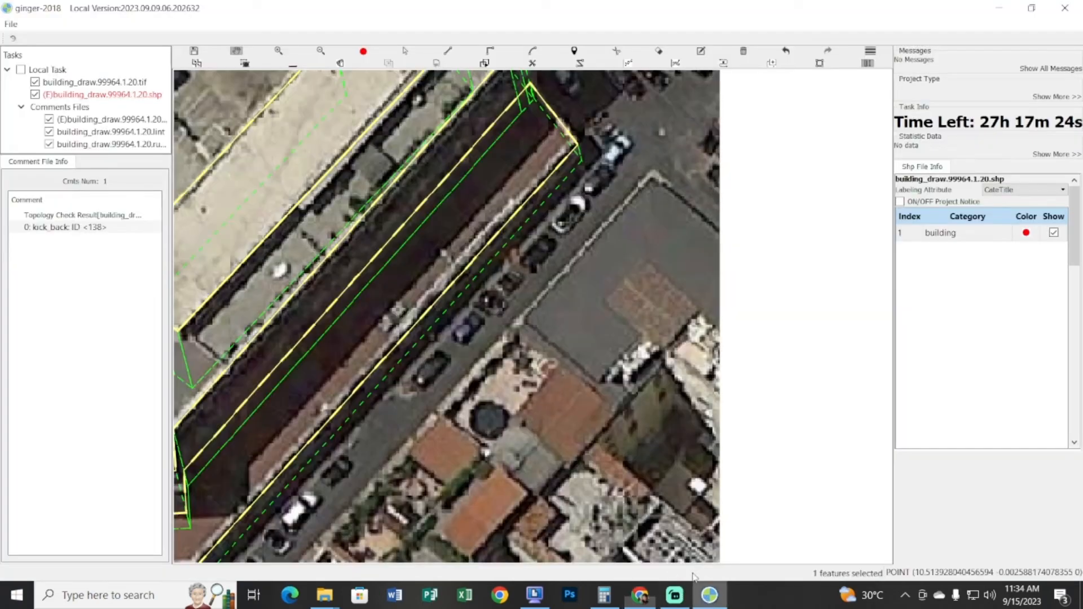
left_click(709, 595)
left_click_drag(595, 453, 596, 349)
scroll(615, 386, "down", 3)
scroll(581, 354, "up", 2)
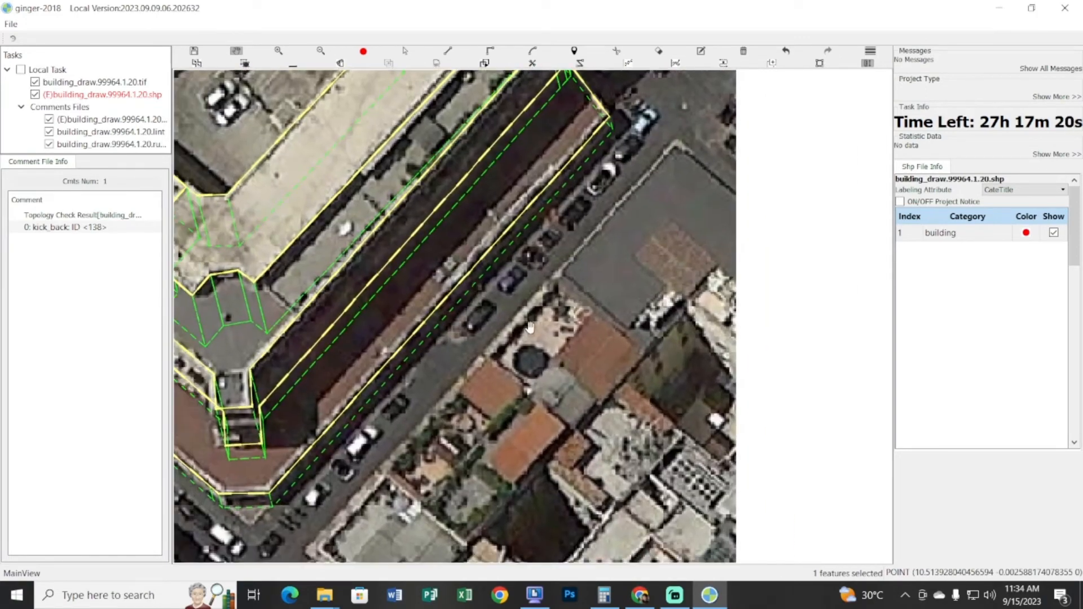
scroll(493, 331, "down", 6)
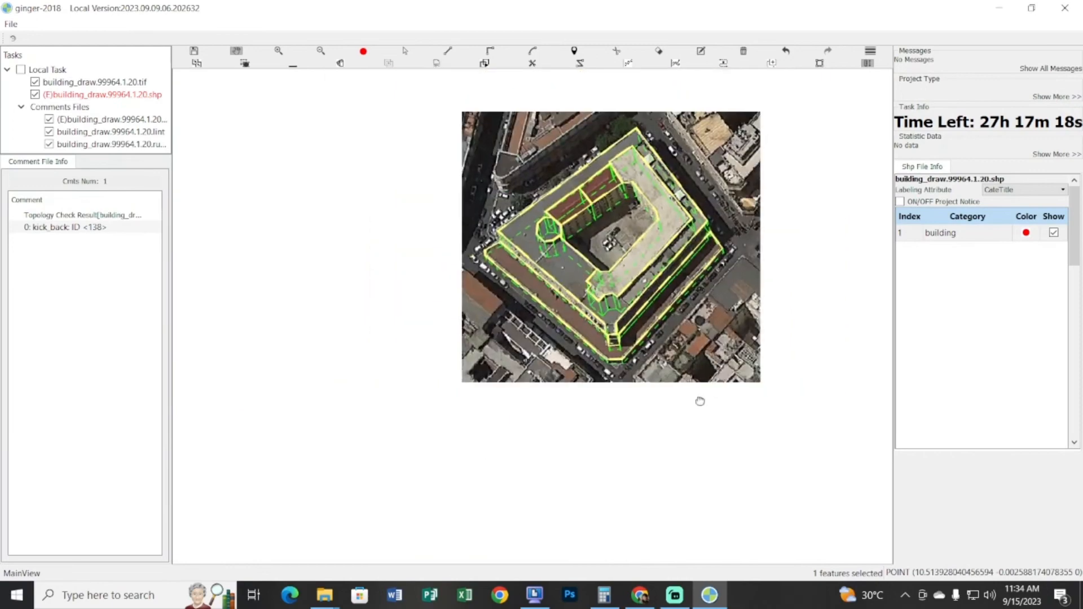
left_click_drag(700, 401, 548, 225)
scroll(633, 442, "up", 3)
left_click_drag(585, 307, 704, 228)
scroll(605, 343, "up", 3)
left_click_drag(609, 347, 581, 469)
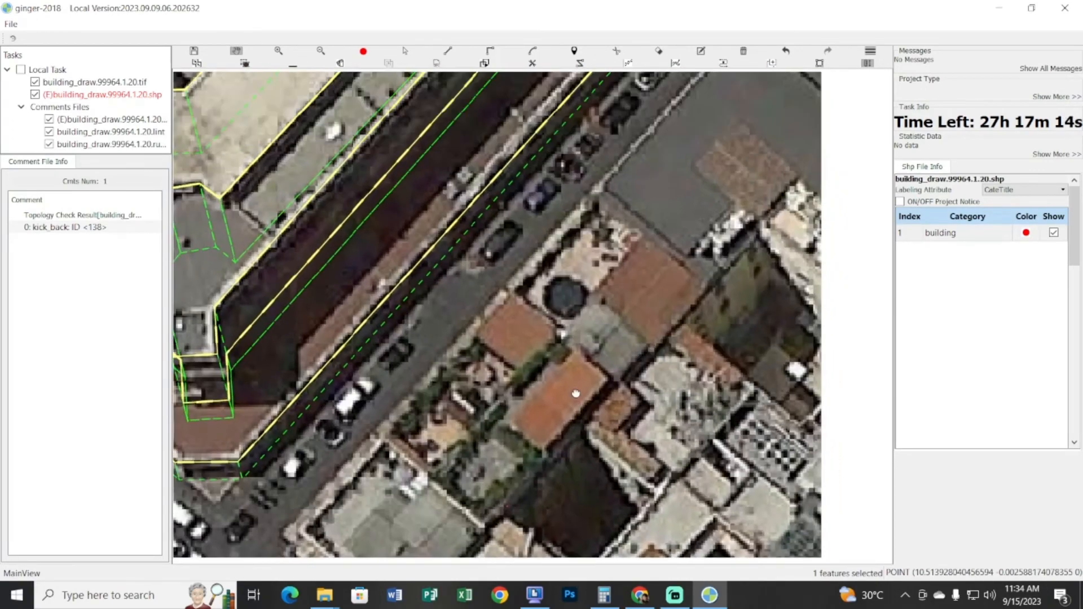
mouse_move(573, 379)
left_mouse_down()
mouse_move(565, 433)
mouse_move(587, 368)
mouse_move(624, 374)
left_mouse_up()
scroll(606, 386, "down", 2)
left_click_drag(633, 414, 569, 412)
scroll(568, 413, "up", 1)
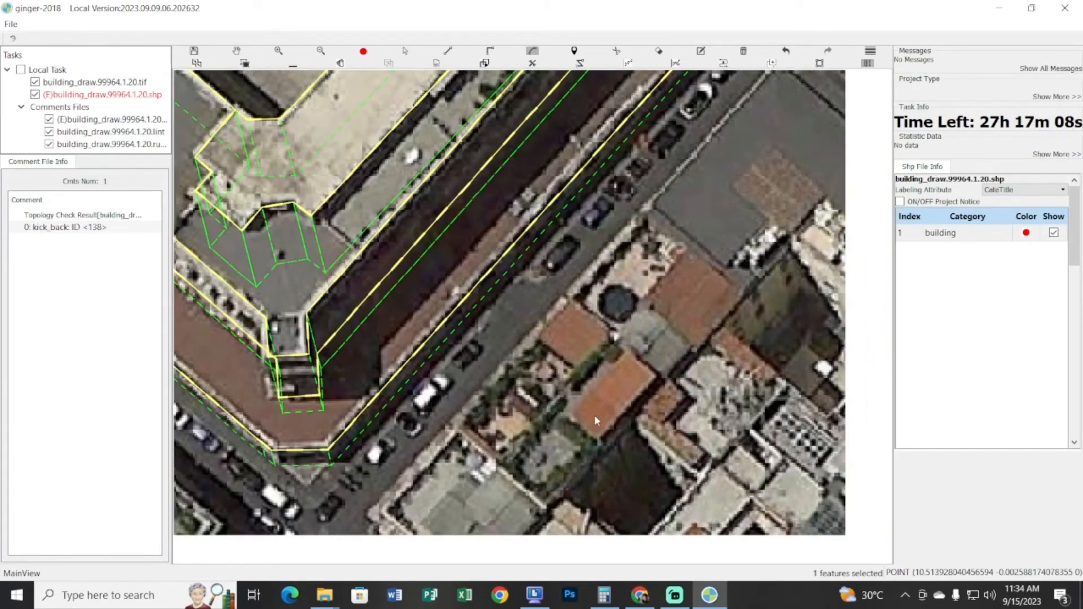
Draw a circular footprint over the garden beside the orange roof and a smaller one around the dark round tank
left_click(592, 380)
left_click(599, 387)
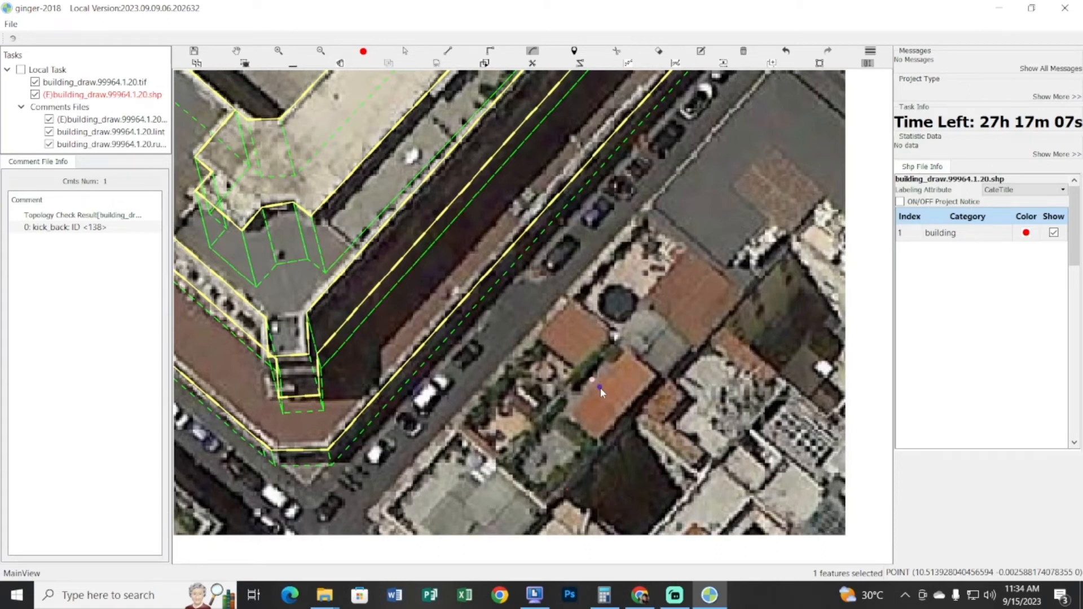
left_click(555, 463)
left_click_drag(651, 366, 652, 386)
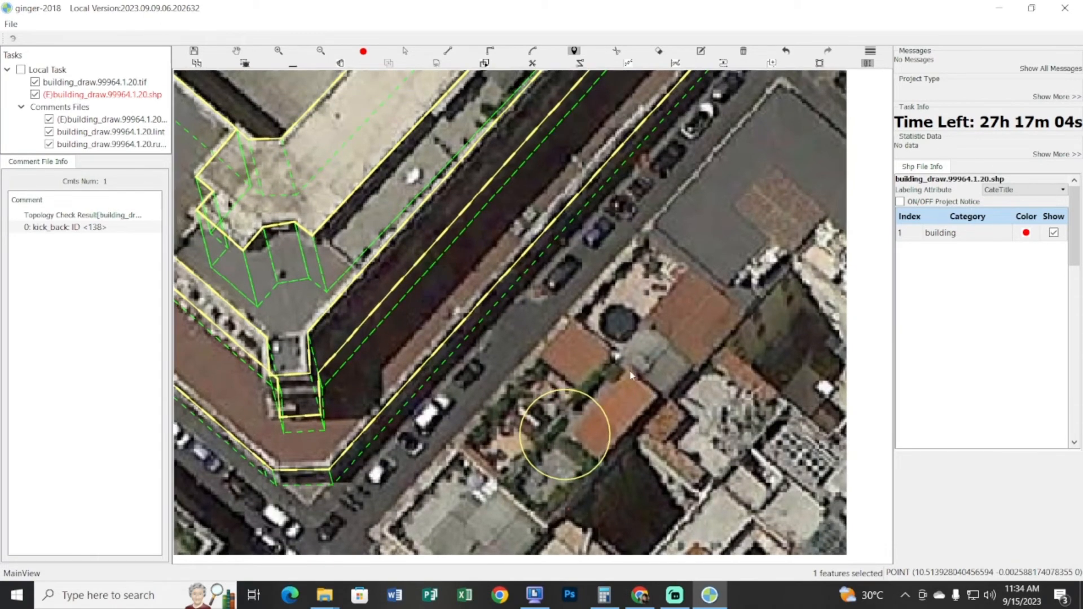
left_click(631, 337)
key("space")
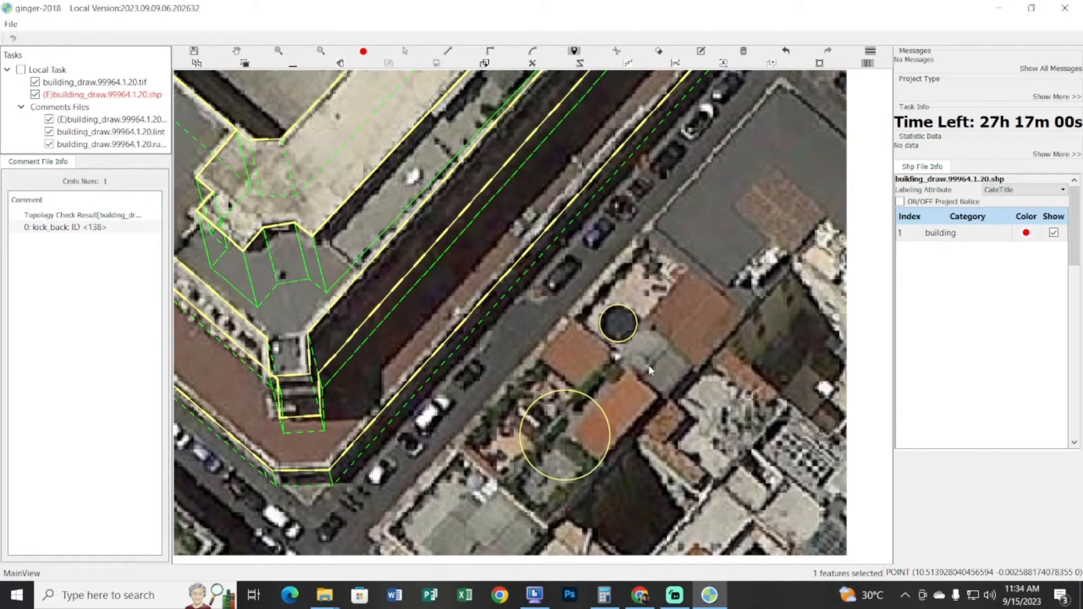
Draw a circular footprint over the grey roof next to the tank and another over the white rooftops southeast of it
left_click(648, 365)
left_click(674, 396)
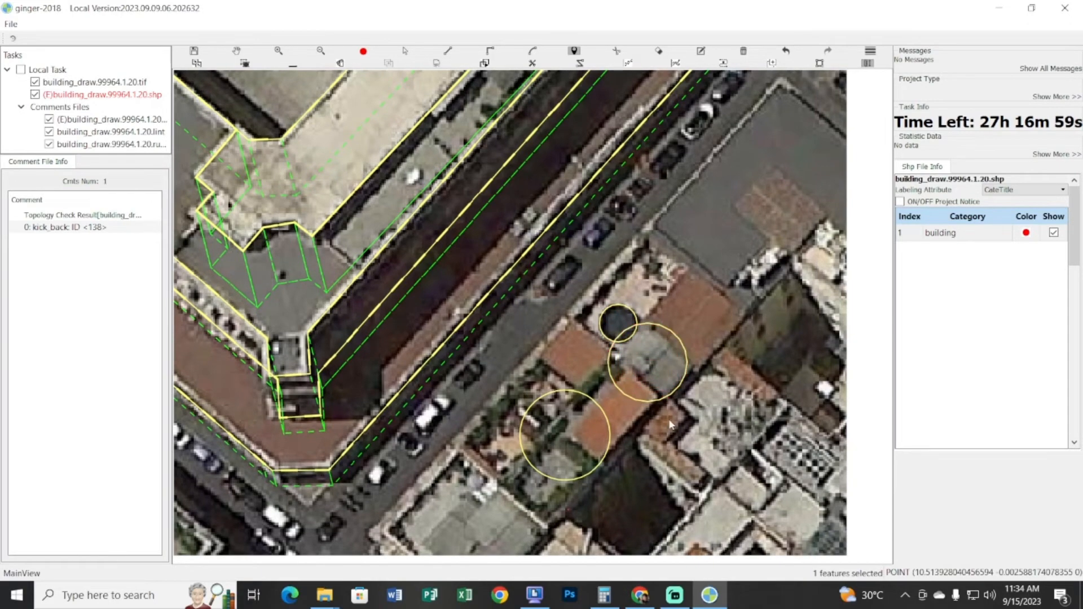
scroll(669, 425, "up", 5)
key("space")
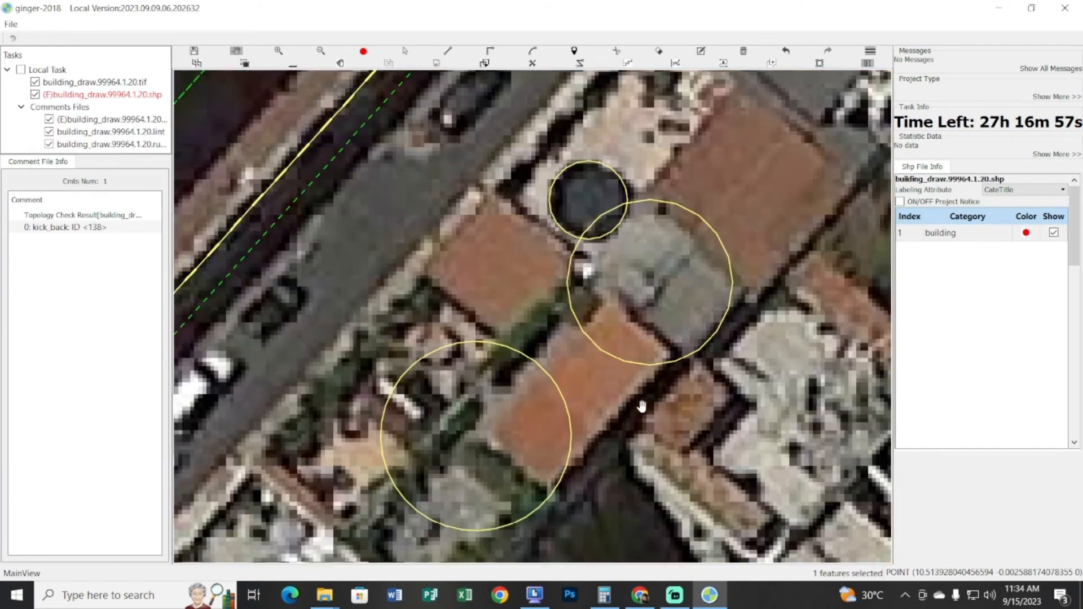
scroll(643, 411, "down", 3)
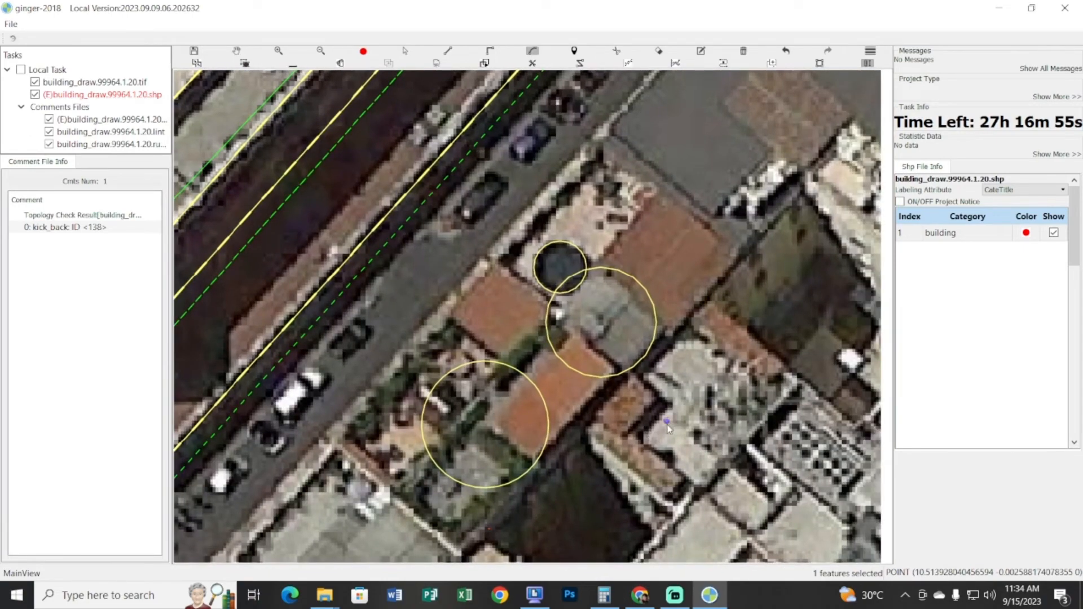
left_click(765, 500)
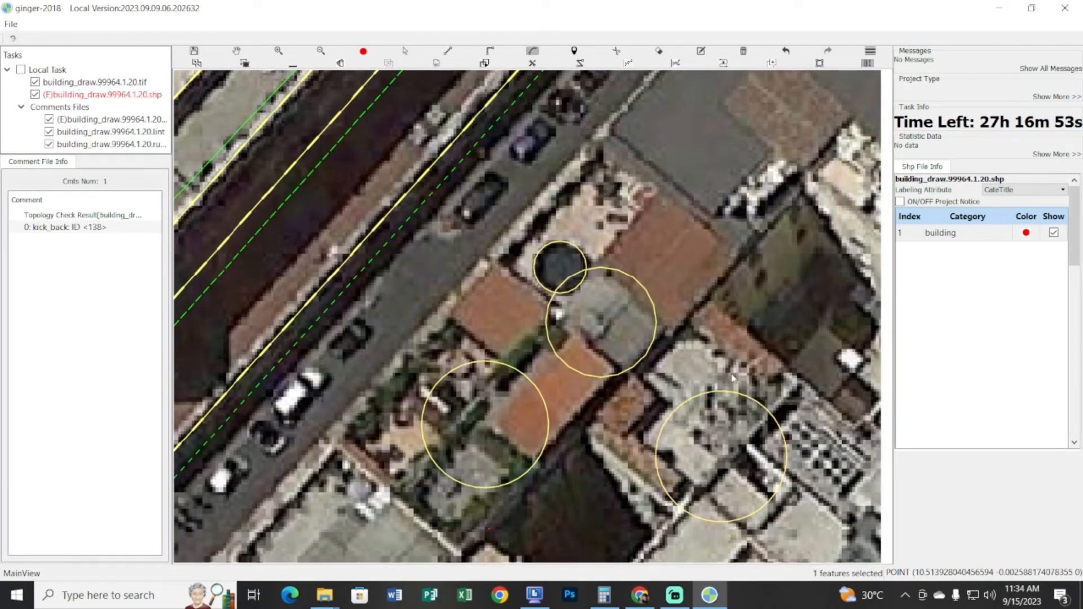
Draw a large circular footprint over the brown roof's eastern side and another over the dark grey roof with the brown patch
left_click_drag(704, 257, 711, 335)
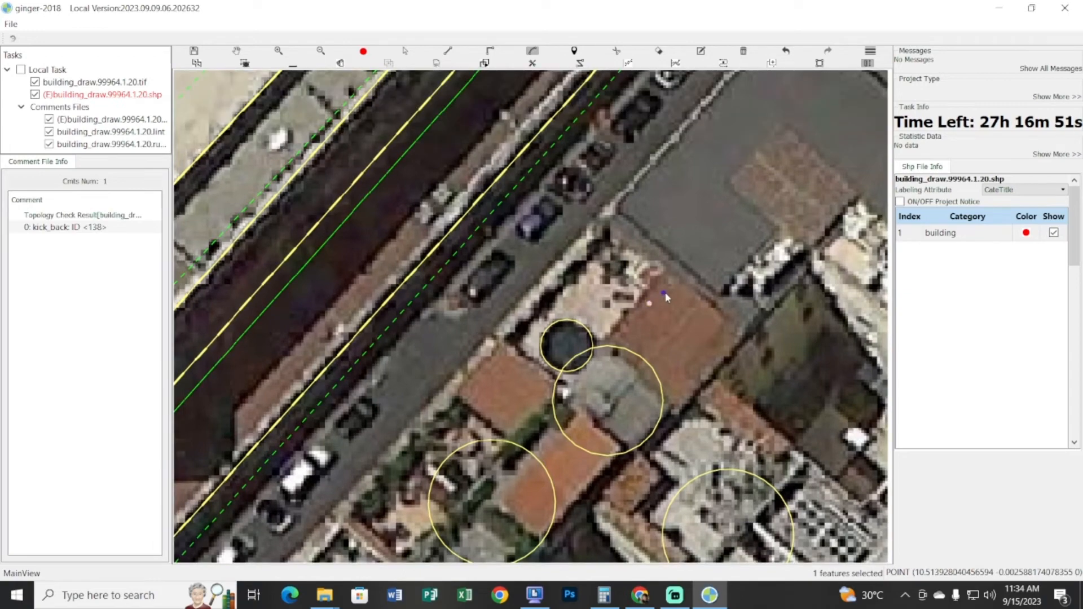
left_click(791, 416)
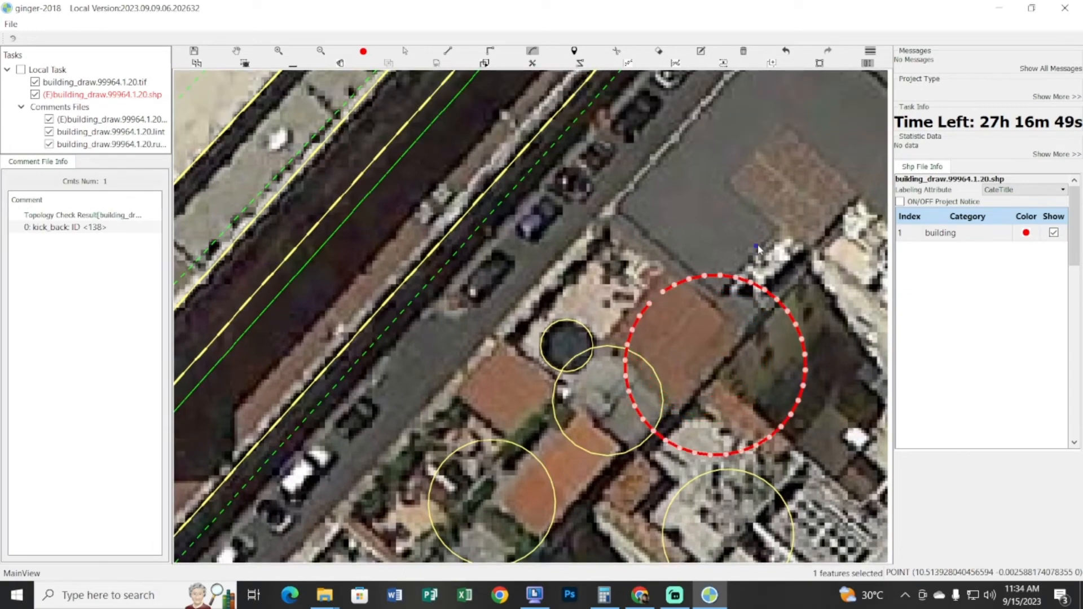
left_click_drag(698, 162, 683, 243)
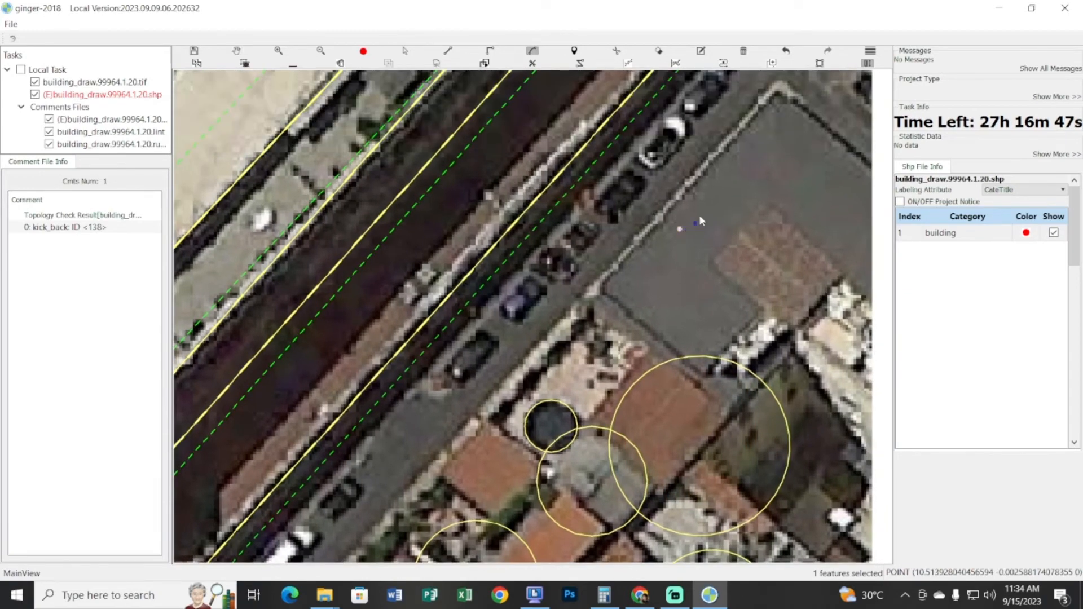
left_click(779, 405)
Draw a circular footprint over the street intersection and move it southeast onto the dark grey roof's outer edge
left_click_drag(761, 202, 626, 336)
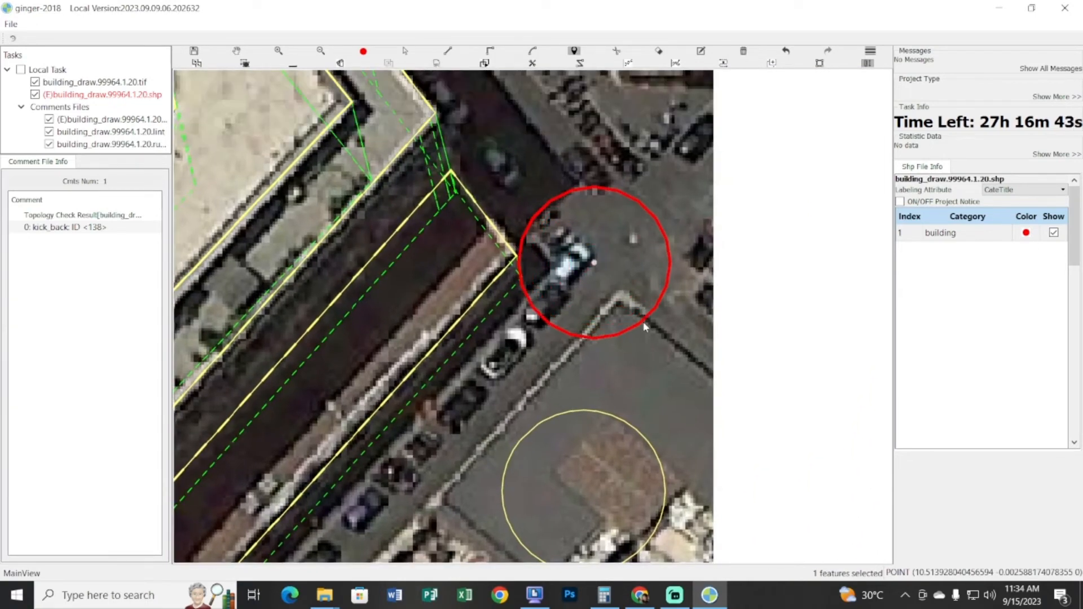
left_click(638, 315)
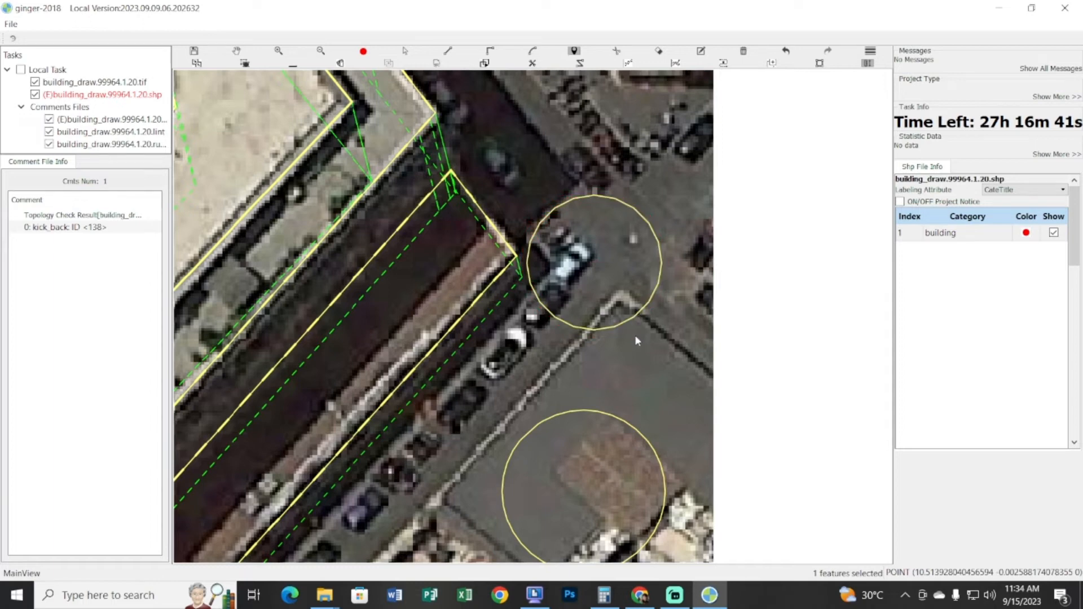
scroll(605, 206, "down", 2)
left_click(617, 235)
left_click_drag(617, 235, 658, 280)
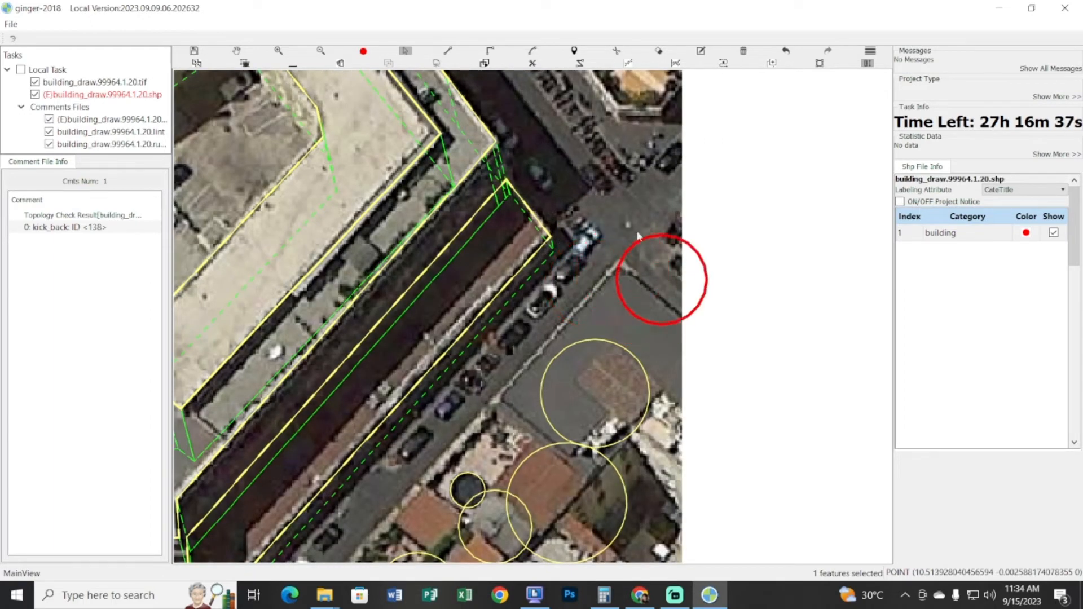
Delete all the circular footprints drawn on the rooftops and the street intersection southeast of the courtyard building
key("space")
left_click_drag(624, 219, 598, 305)
key("space")
left_click_drag(562, 398, 656, 237)
scroll(656, 237, "down", 1)
left_click_drag(532, 335, 724, 454)
key("Delete")
left_click_drag(643, 220, 728, 289)
key("Delete")
Draw a circular footprint over the brown roof beside the round tank and a square footprint over the rooftops south of it
key("space")
mouse_move(568, 376)
left_mouse_down()
mouse_move(631, 337)
mouse_move(569, 361)
left_mouse_up()
scroll(630, 337, "up", 1)
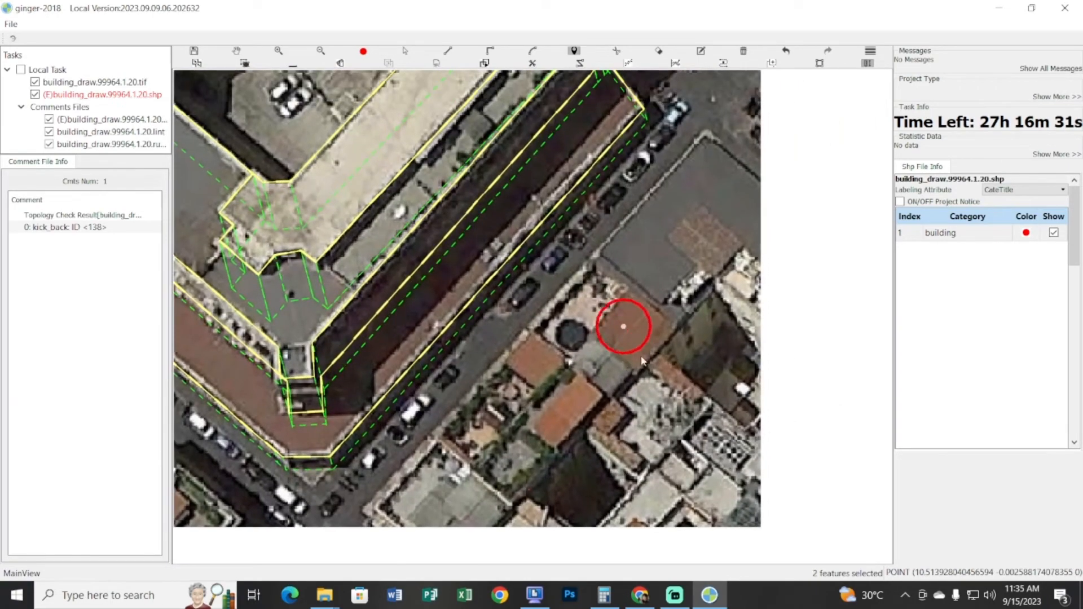
left_click(643, 360)
key("r")
left_click(582, 387)
left_click(675, 401)
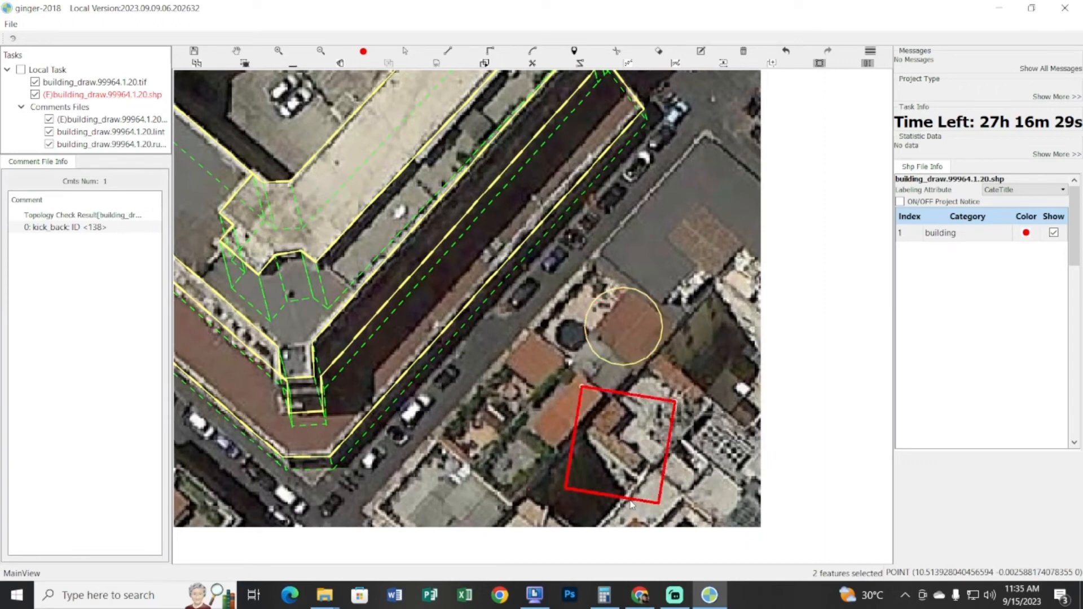
left_click(630, 503)
Copy the circular footprint and paste it over the dark grey roof's southern part and again at its northern corner
key("space")
left_click_drag(629, 418, 613, 405)
left_click(620, 330)
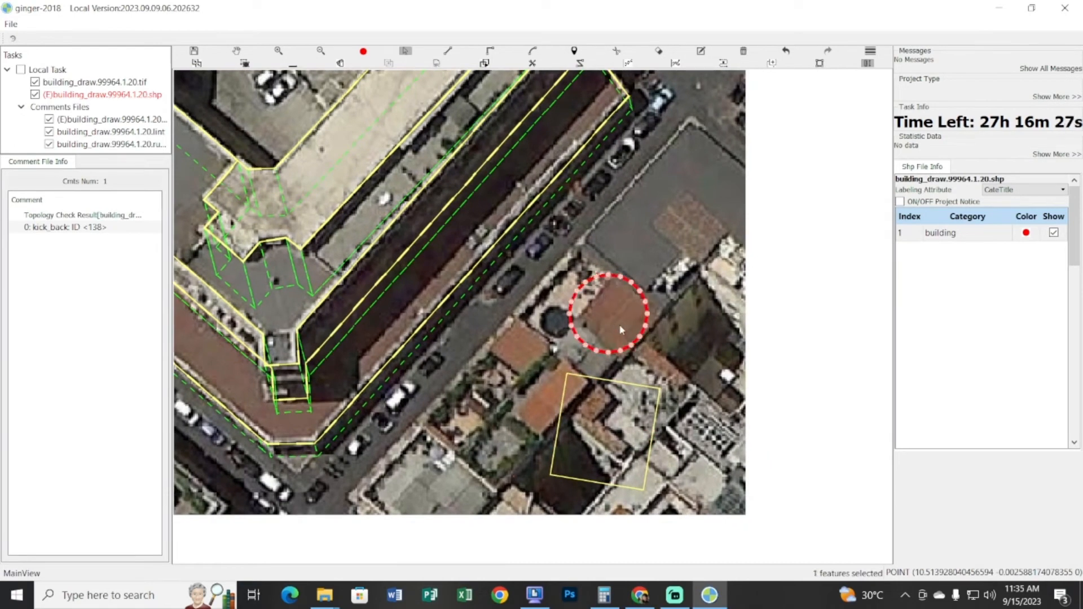
left_click(656, 238)
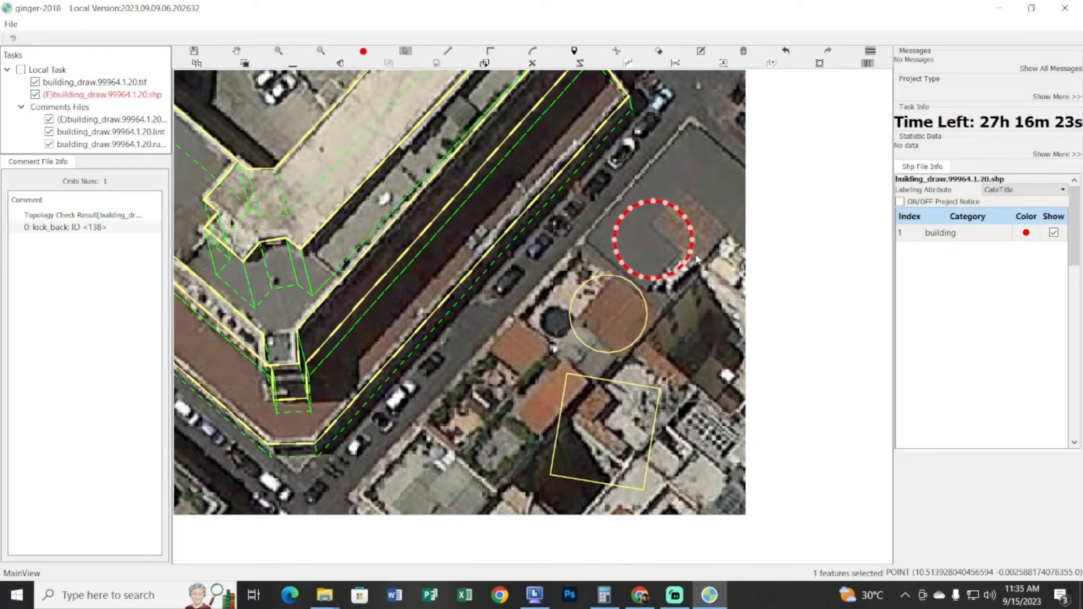
left_click(692, 158)
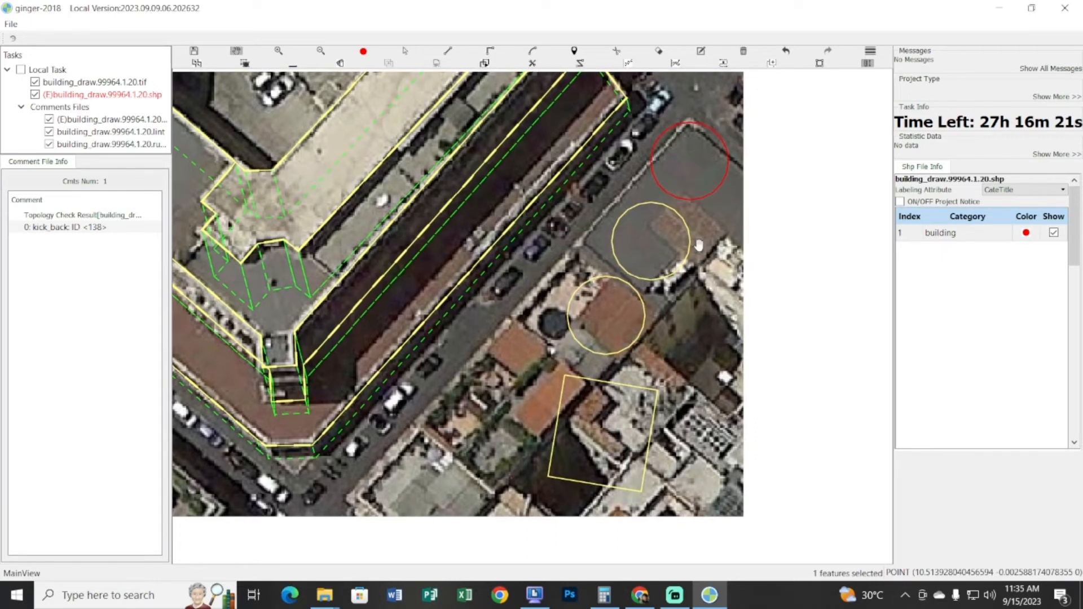
Select the three circular footprints together, paste a copy of the set to the southeast, and clear the selection
left_click(685, 164)
left_click(661, 243)
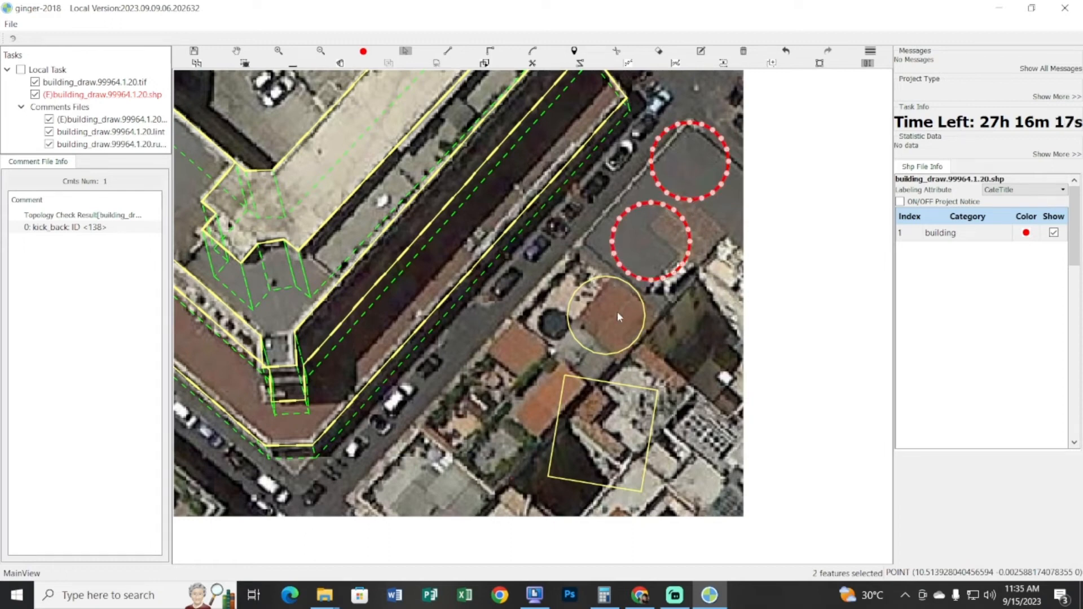
left_click(618, 311)
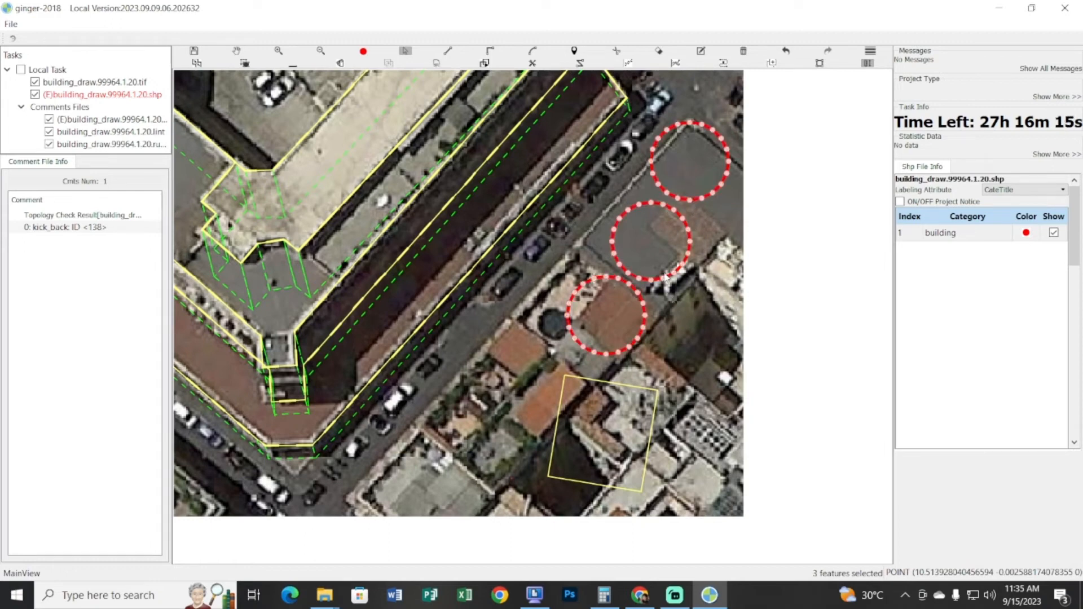
key("ctrl+v")
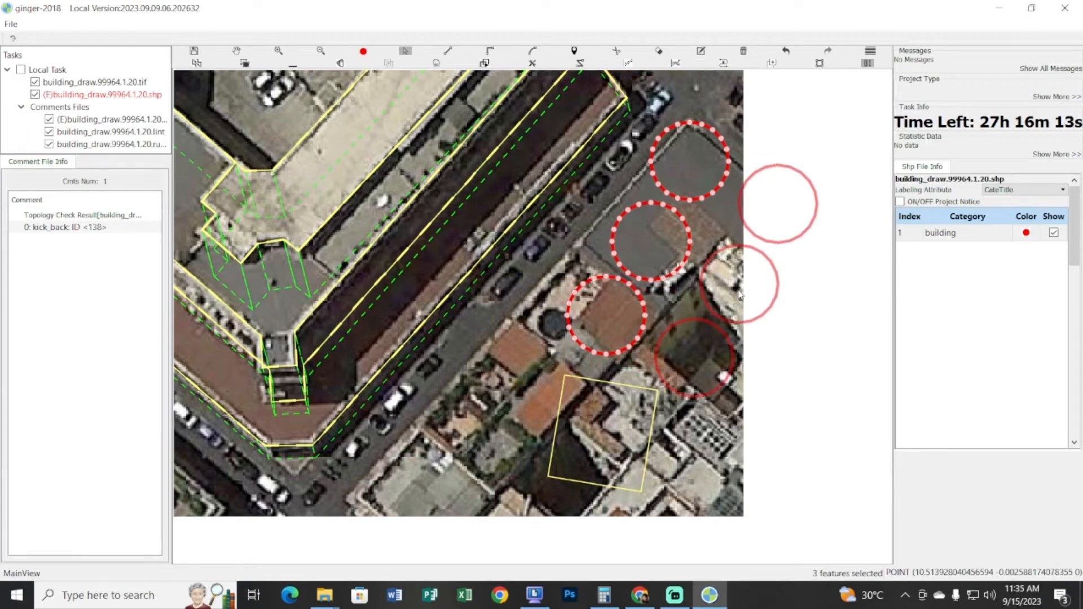
left_click(736, 282)
key("Escape")
key("space")
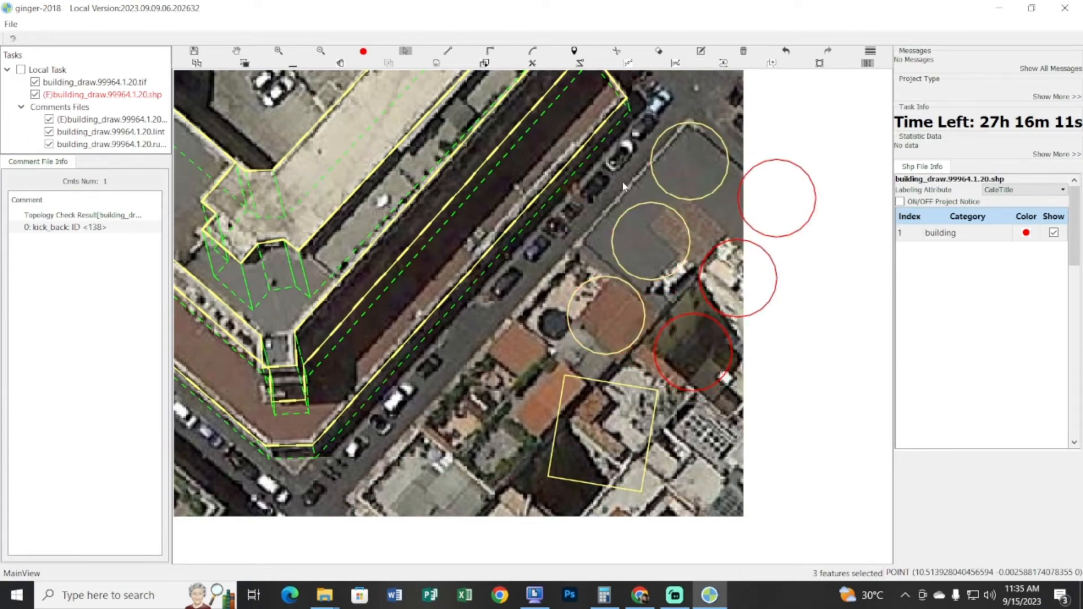
left_click(625, 186)
Select all six circles and the square, and paste a copy of the group in the empty area east of the image
key("space")
left_click_drag(574, 308, 547, 338)
key("space")
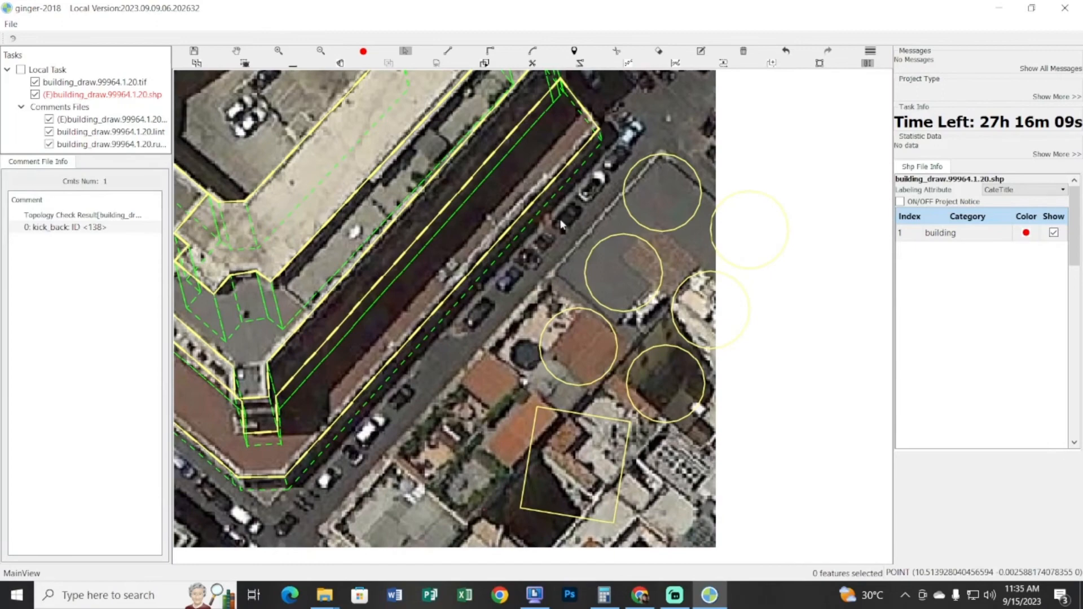
scroll(562, 225, "down", 1)
left_click_drag(763, 446, 561, 225)
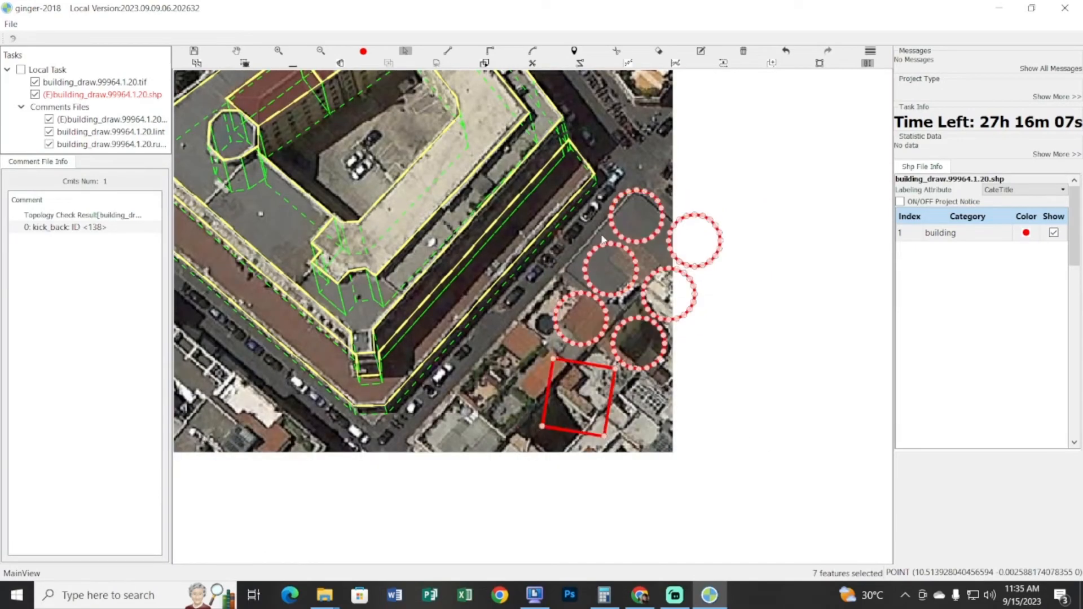
left_click(661, 269)
left_click_drag(773, 475, 578, 224)
left_click_drag(585, 393, 730, 441)
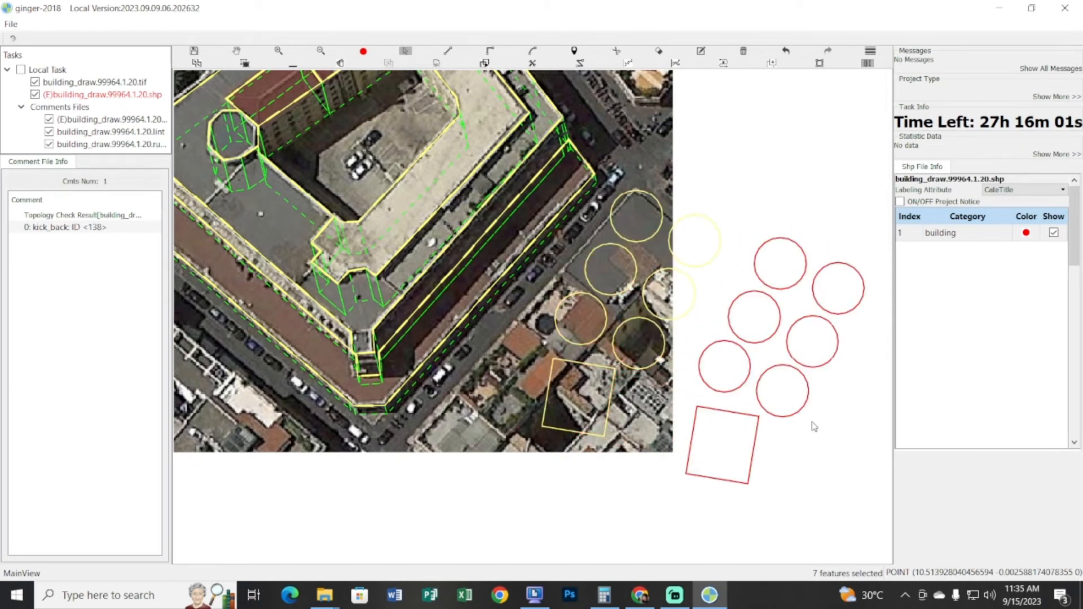
Select the two southernmost circles of the pasted group and paste a copy of them near the image's southern edge
left_click(757, 381)
left_click(738, 387, "ctrl")
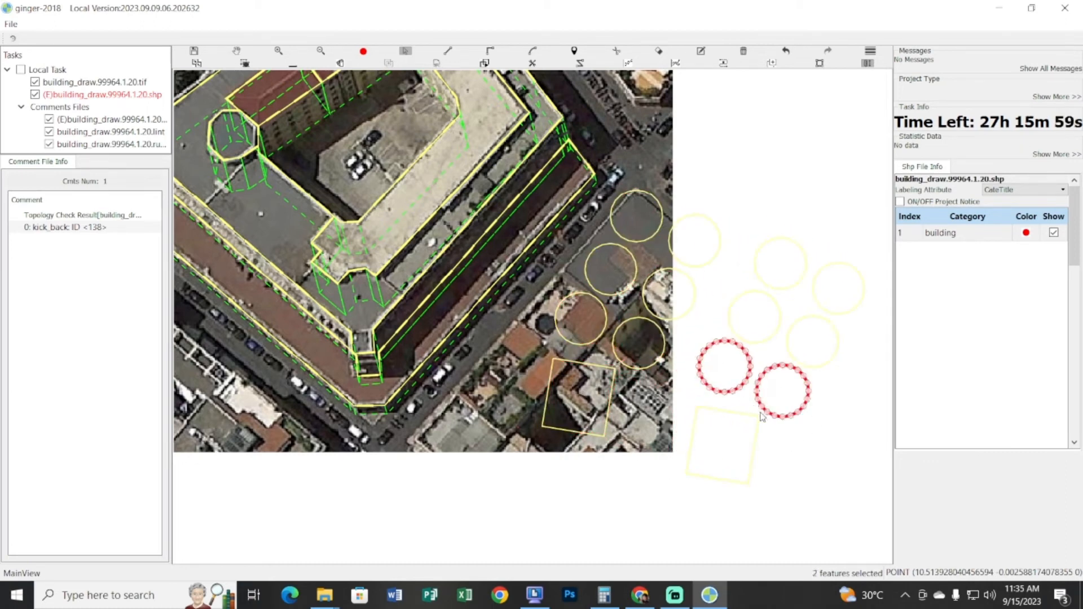
left_click_drag(777, 394, 488, 426)
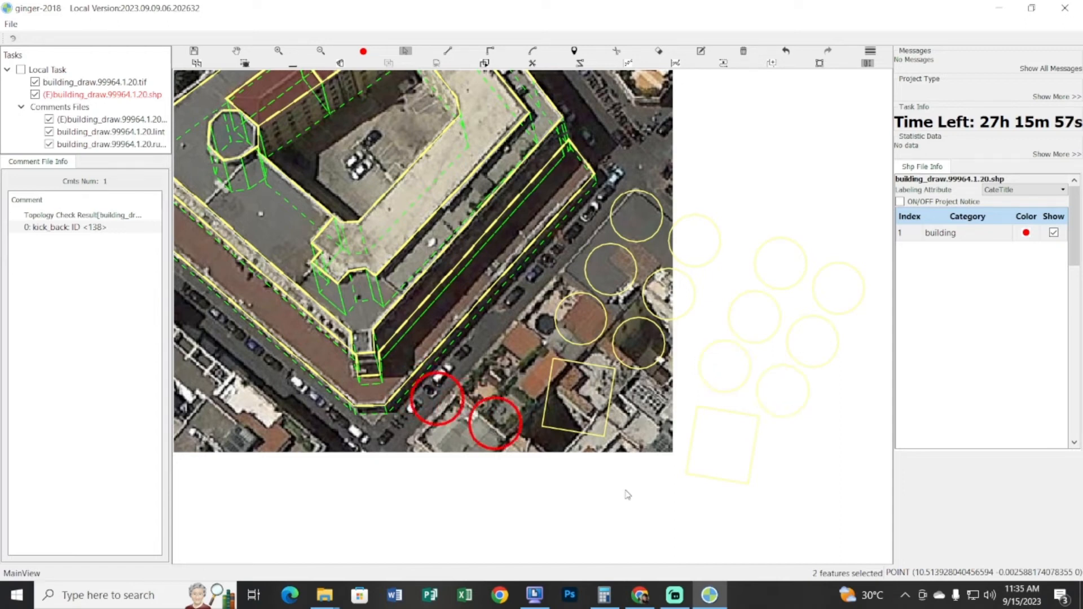
Delete all the circular and square footprints, originals and copies, on and beside the image
left_click_drag(844, 497, 569, 265)
key("Delete")
left_click_drag(791, 323, 634, 213)
key("Delete")
left_click_drag(546, 457, 434, 394)
key("Delete")
Draw two overlapping circular footprints, one around the orange roofs and garden, the other over the brown roof and round tank
scroll(521, 376, "up", 2)
left_click_drag(540, 384, 515, 455)
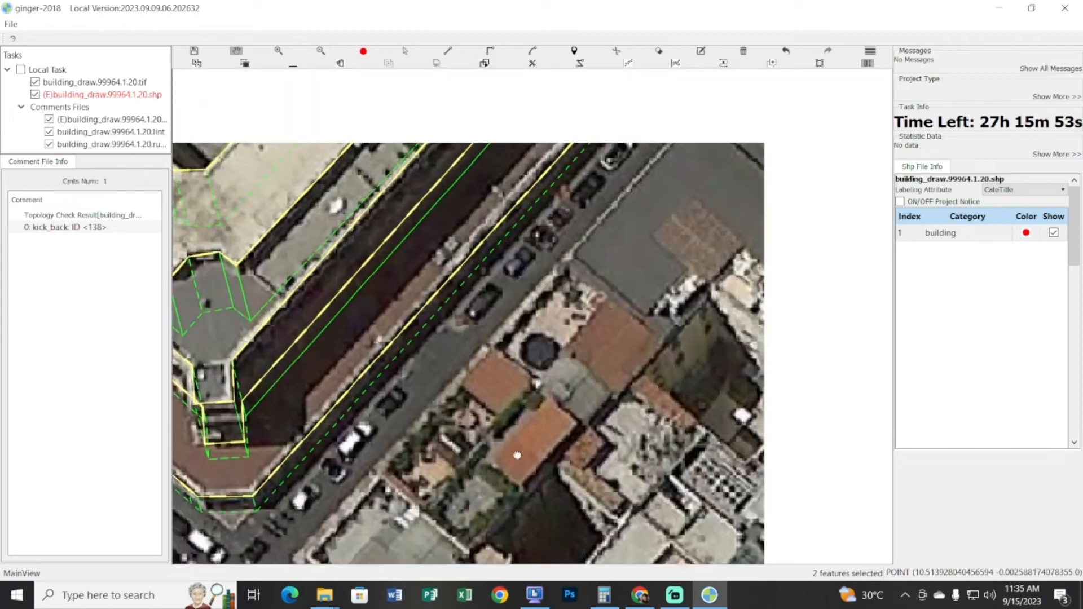
scroll(540, 433, "up", 1)
key("c")
left_click_drag(510, 395, 589, 466)
left_click_drag(597, 342, 663, 396)
key("s")
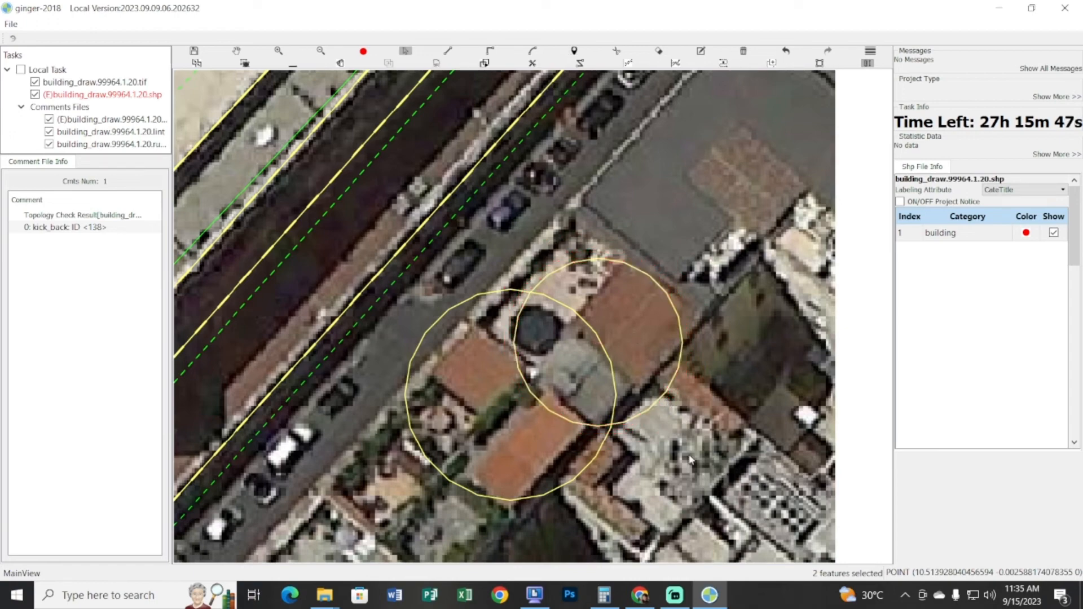
Union the two overlapping circular footprints and delete the merged shape
left_click_drag(695, 465, 511, 324)
key("m")
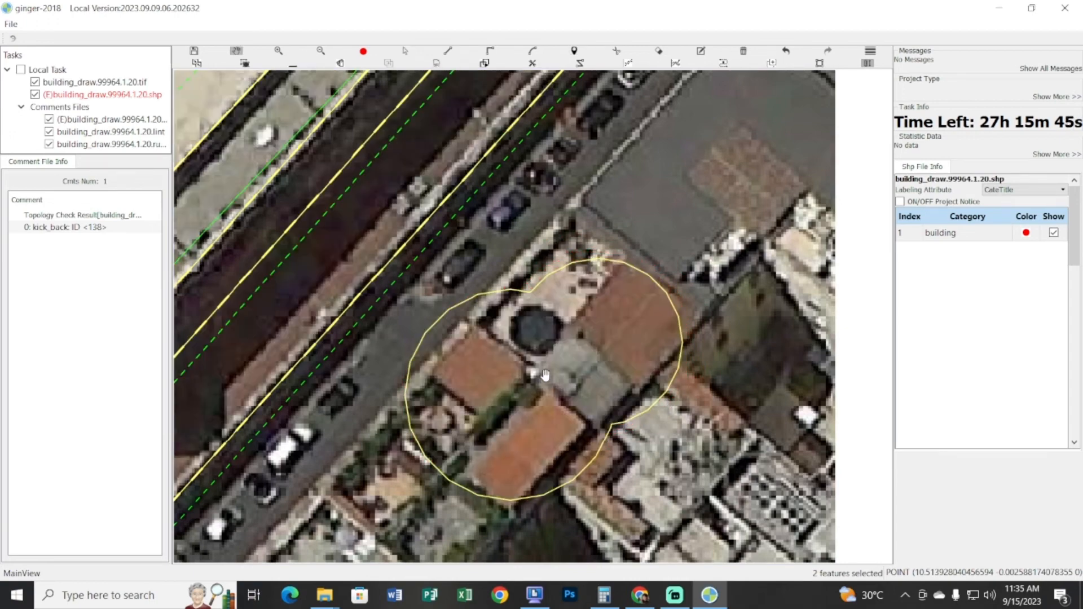
scroll(580, 364, "down", 3)
key("s")
left_click(562, 389)
key("Delete")
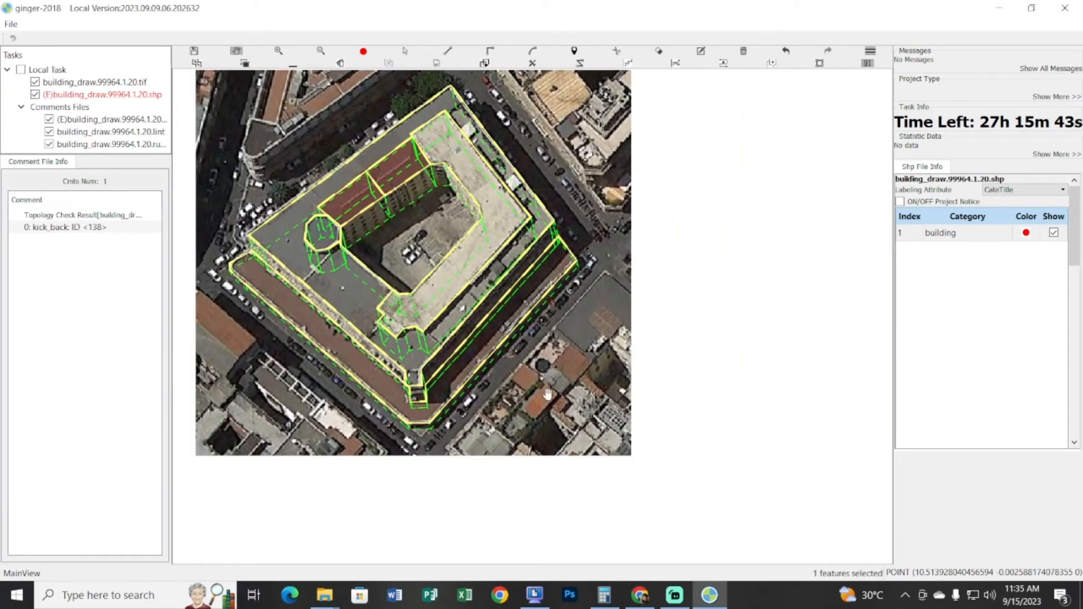
Draw a rectangular footprint from the garden beside the orange roof southeast across the dark courtyard
left_click_drag(505, 394, 512, 394)
key("r")
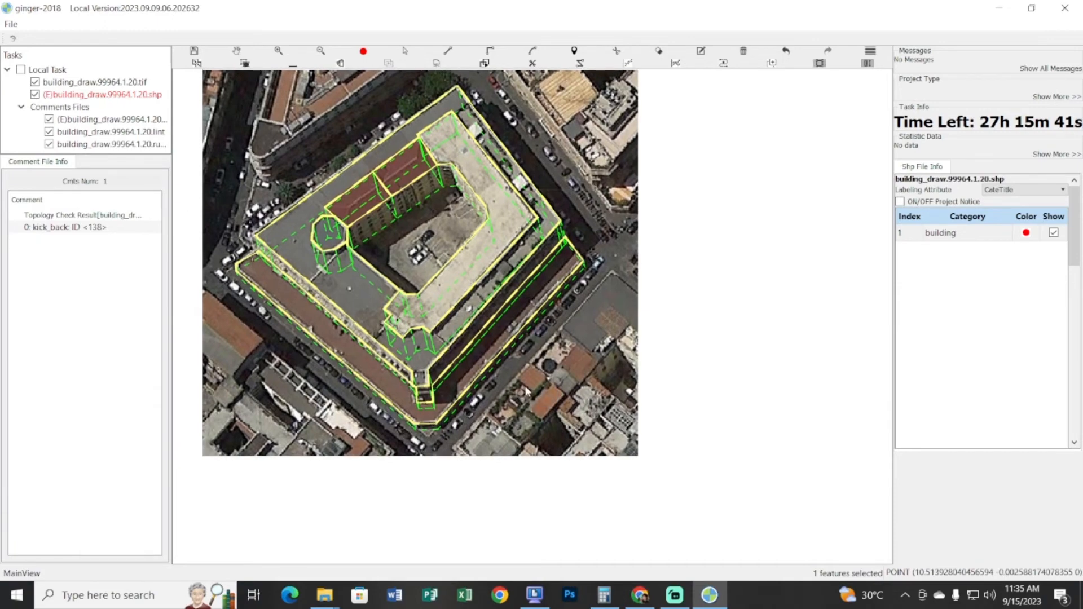
left_click(524, 385)
left_click(591, 435)
left_click(551, 464)
scroll(566, 399, "up", 2)
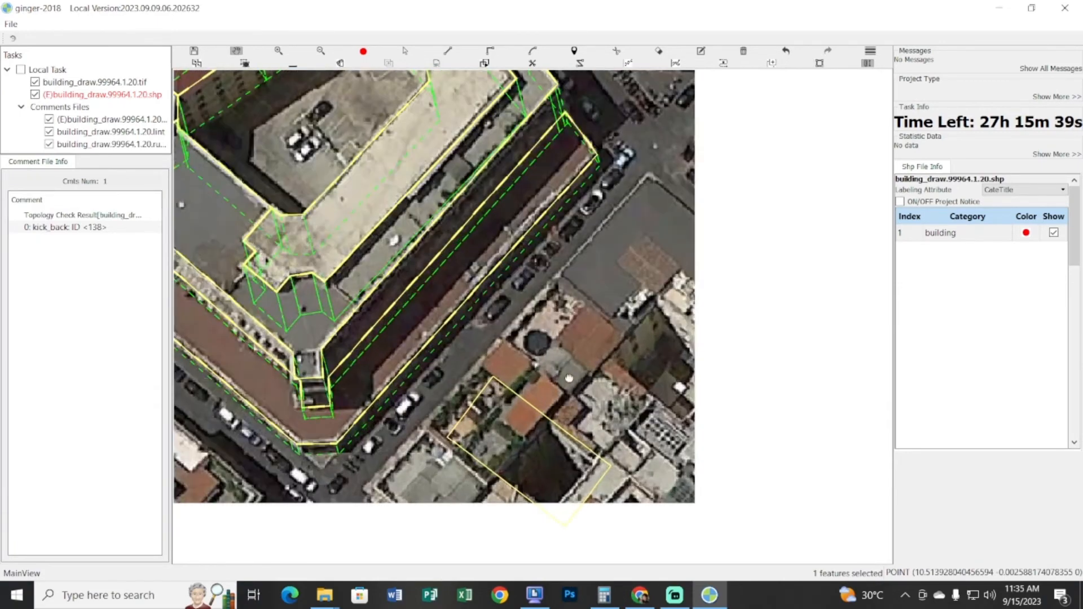
Draw an arc bulging outward from the rectangle's northeastern edge and select both shapes
key("a")
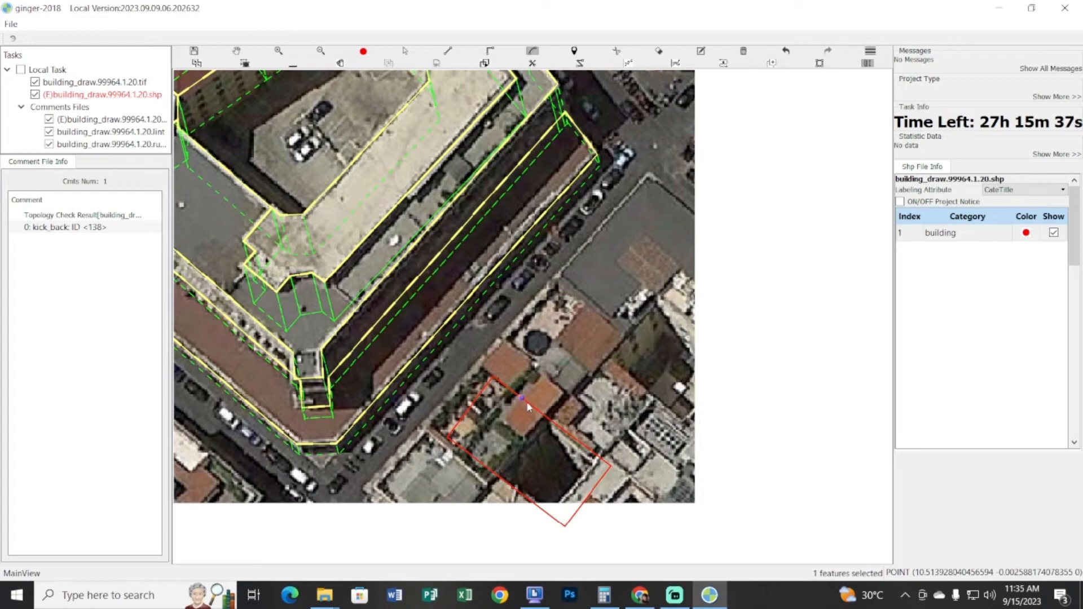
left_click(583, 444)
left_click(599, 419)
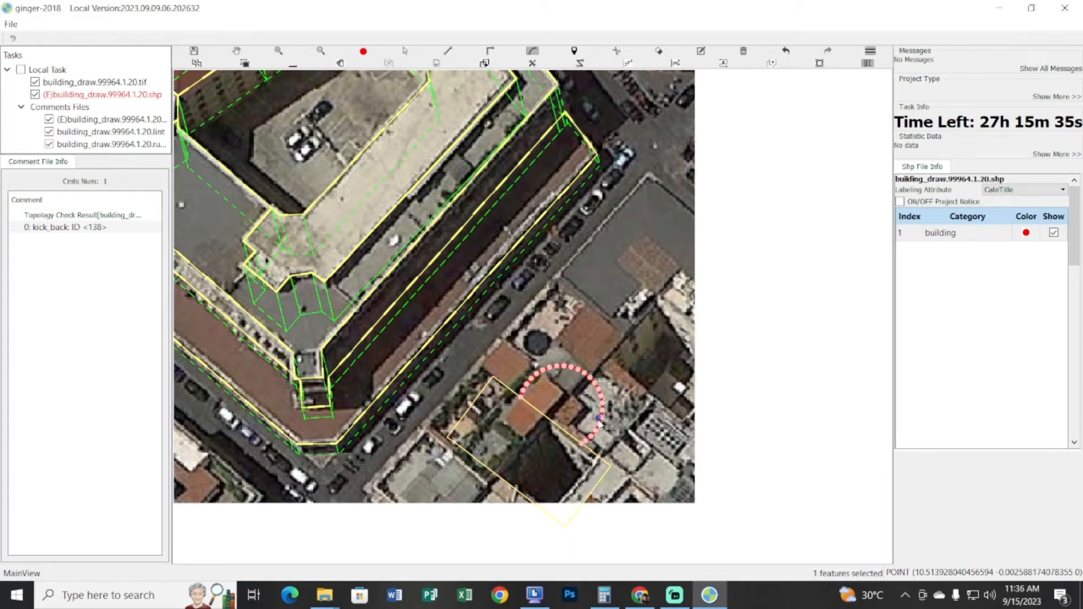
left_click_drag(596, 421, 597, 412)
scroll(597, 411, "up", 2)
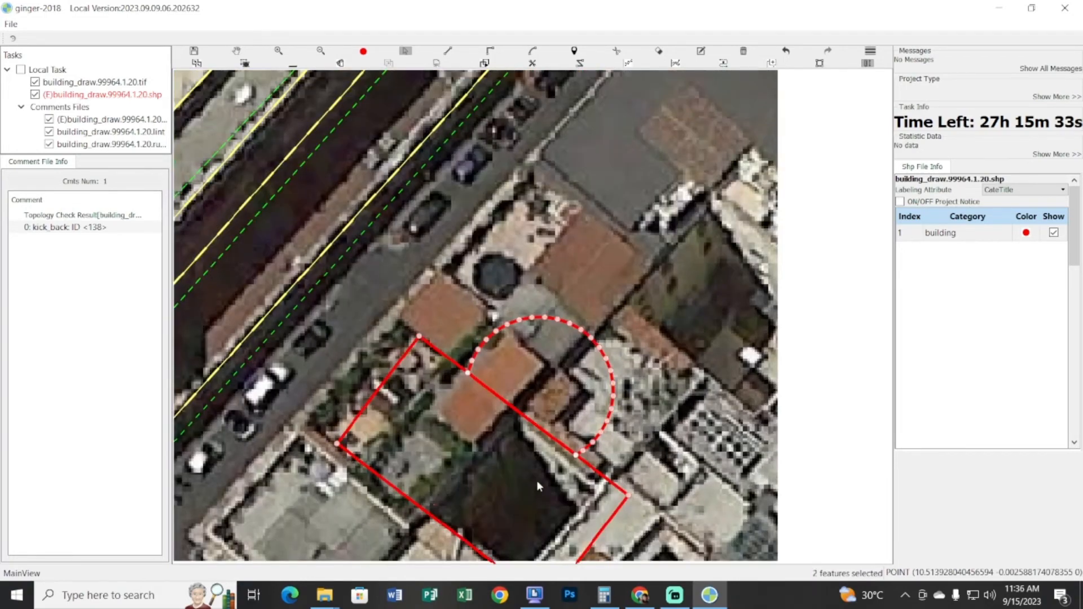
Undo the arc and the rectangular footprint
key("ctrl+z")
key("ctrl+z")
key("ctrl+z")
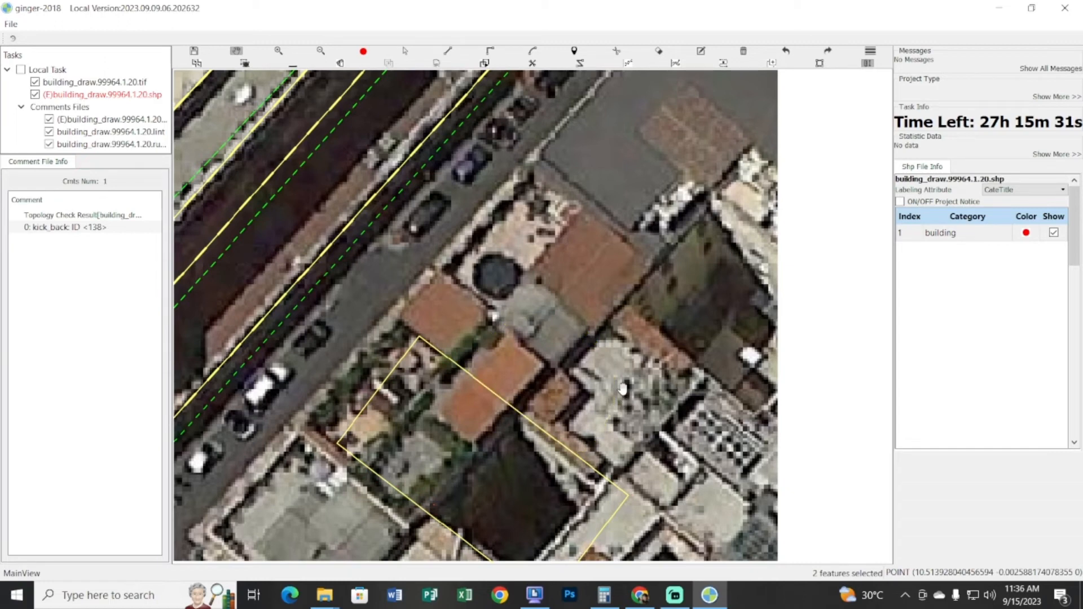
Draw a square footprint around the orange roof south of the round tank
left_click_drag(497, 352, 509, 372)
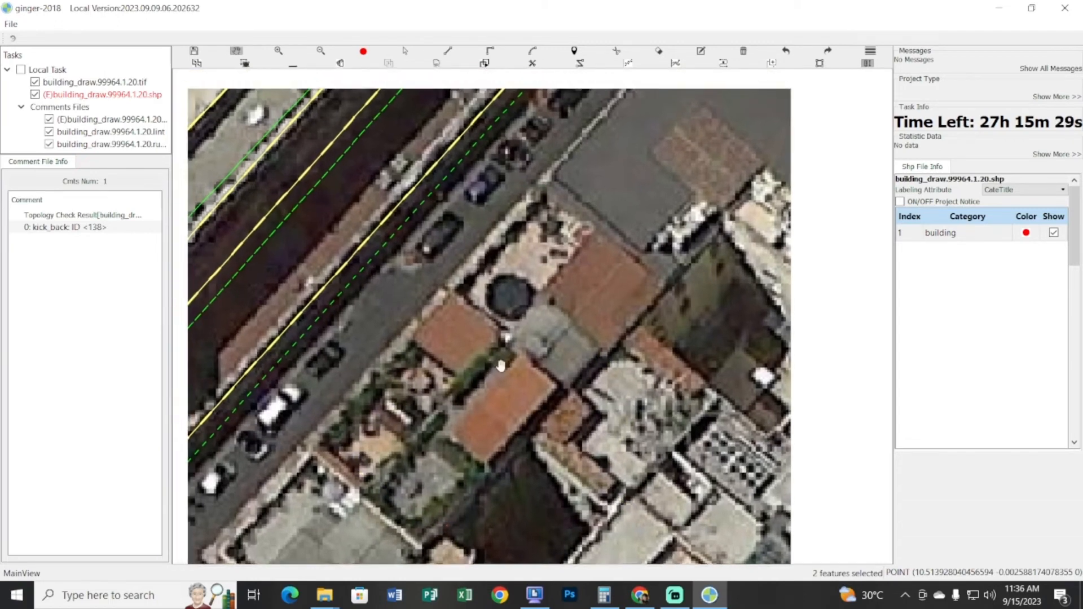
left_click(492, 351)
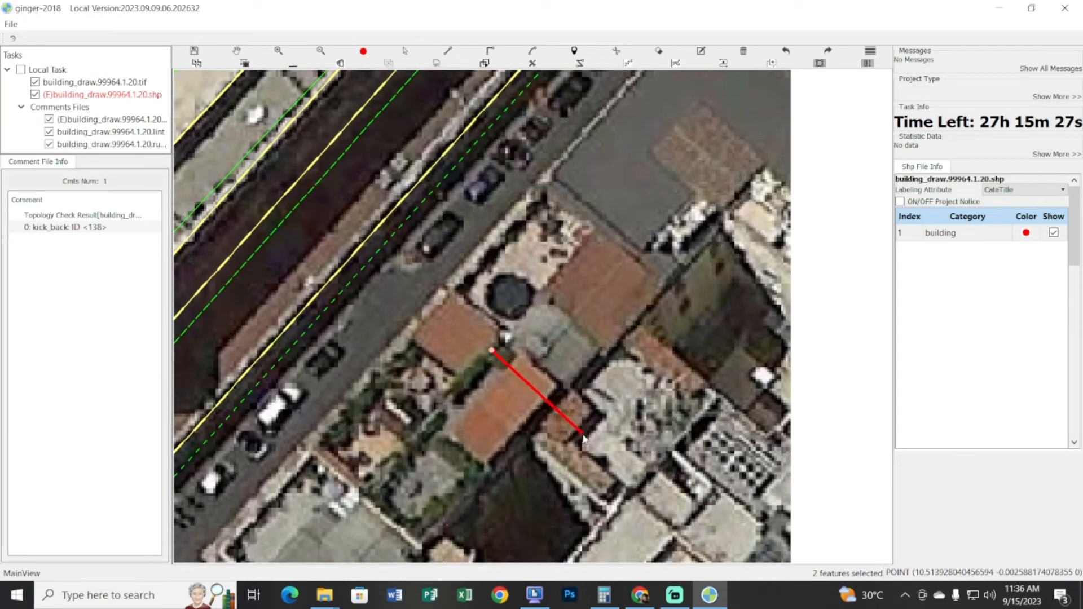
left_click(581, 433)
left_click(495, 492)
Draw a small circle centred on the square's northeastern edge and union it with the square
key("e")
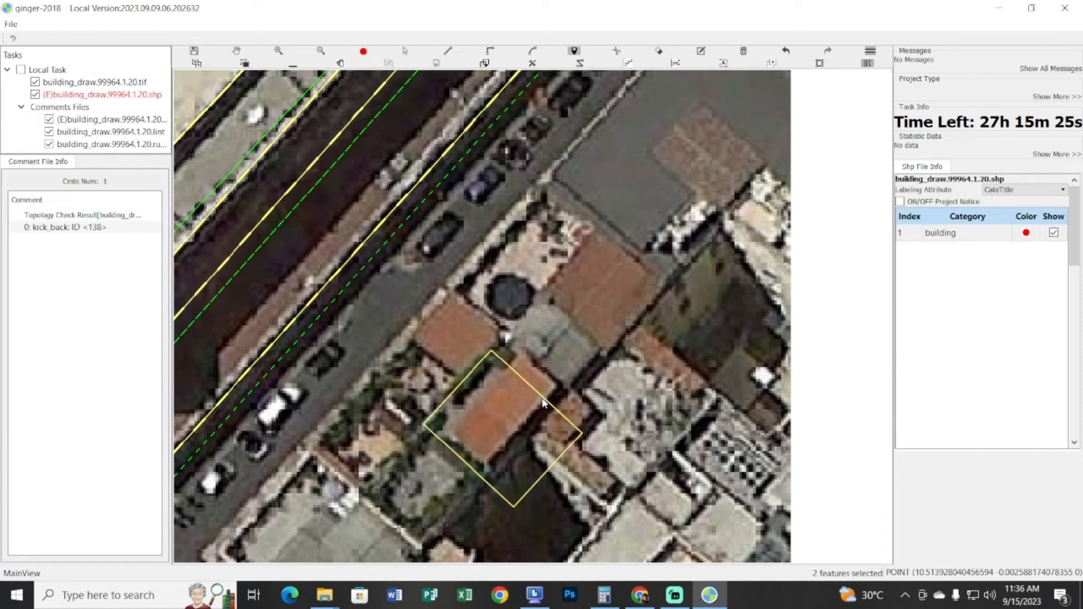
left_click(540, 390)
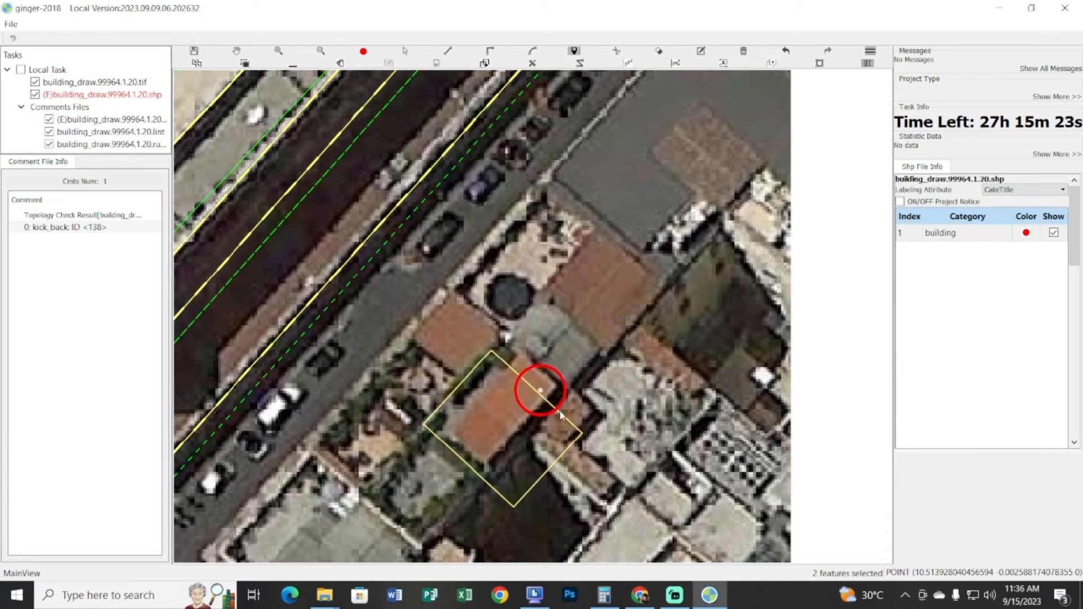
key("s")
left_click_drag(556, 397, 497, 444)
key("m")
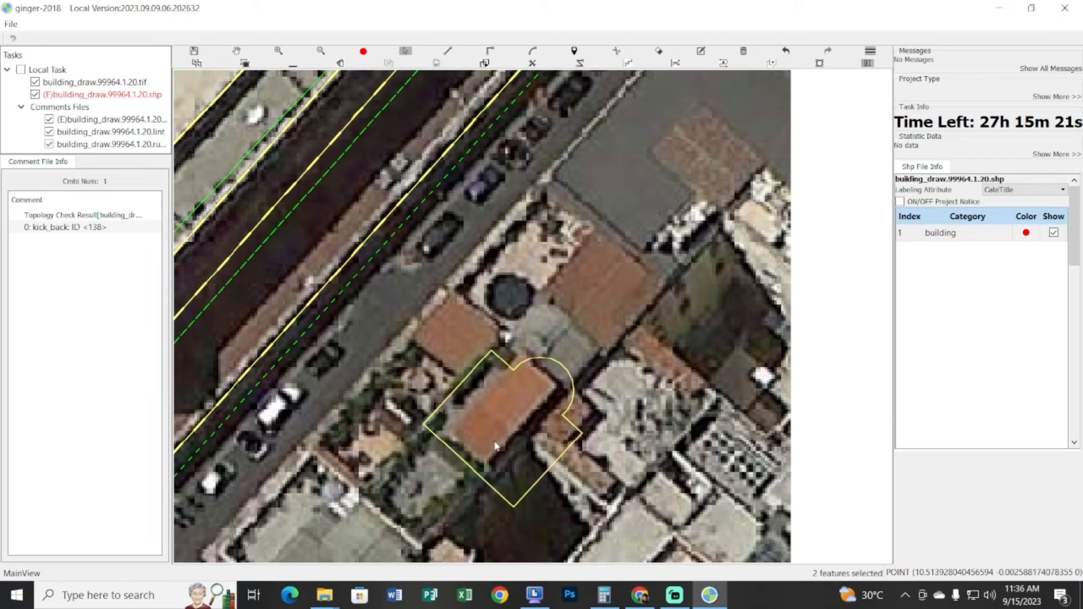
Switch to the Google Docs guide to check its toolbar shortcut chart, and return to the drawing in ginger-2018
key("h")
left_click_drag(555, 404, 544, 404)
scroll(512, 381, "down", 1)
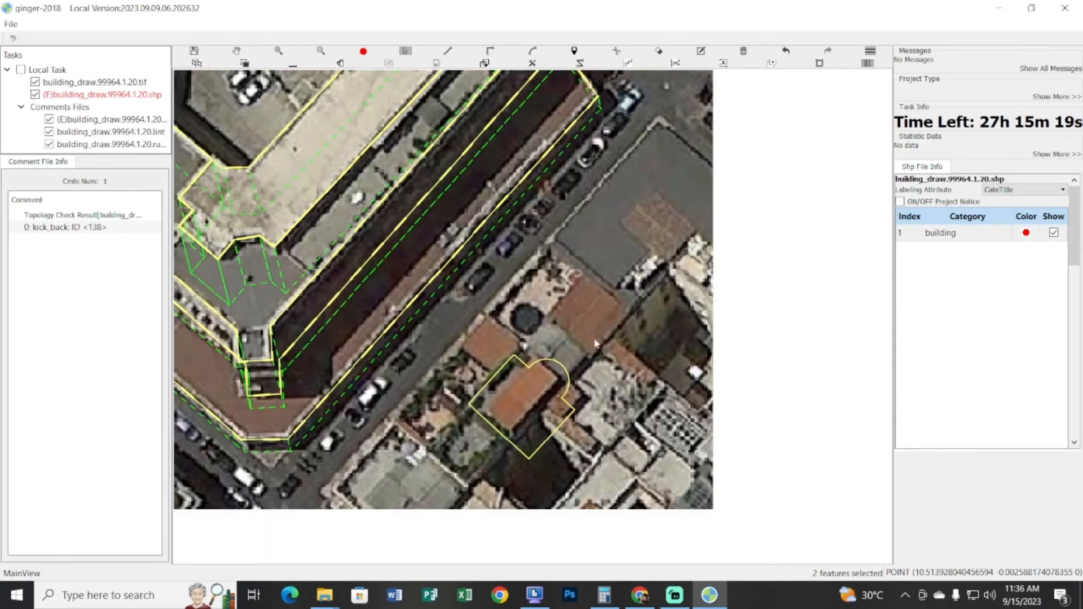
left_click(641, 595)
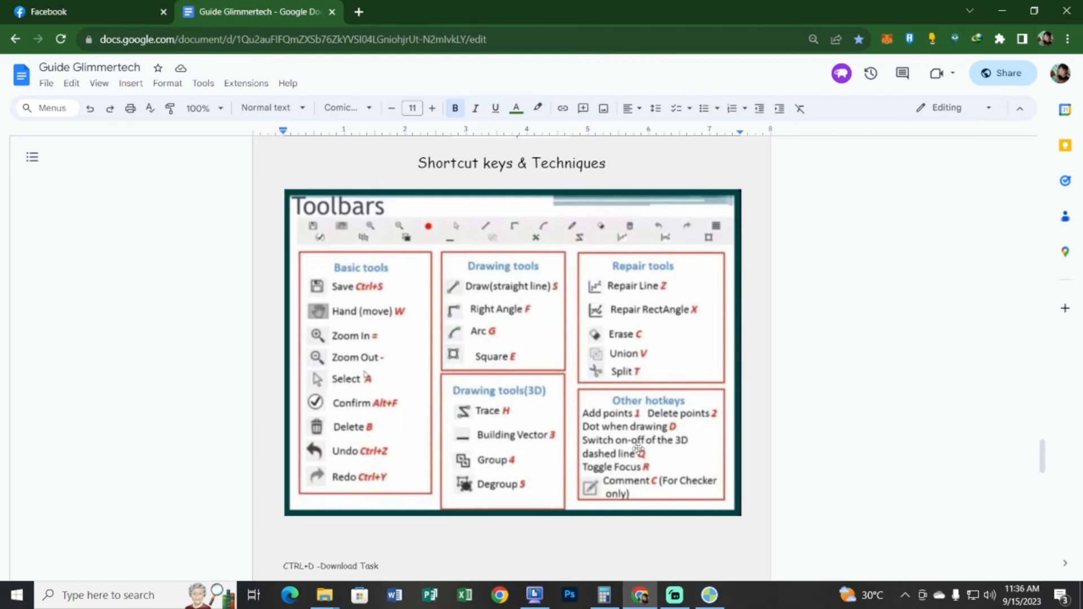
left_click(709, 595)
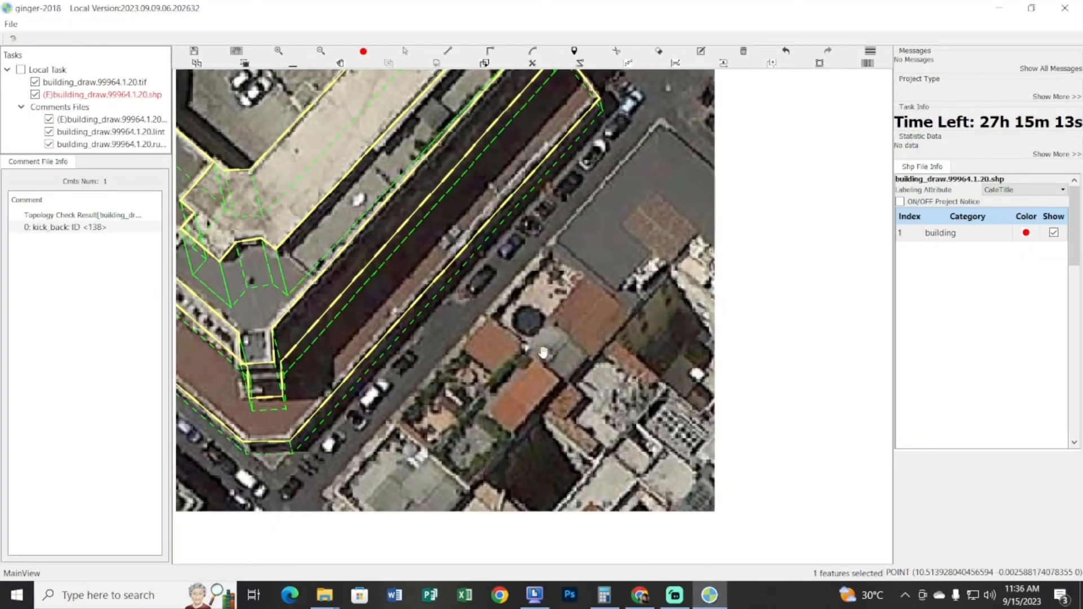
Draw a rectangular footprint over the rooftops southeast of the round tank and place its ground outline to the south
left_click(630, 354)
left_click(591, 434)
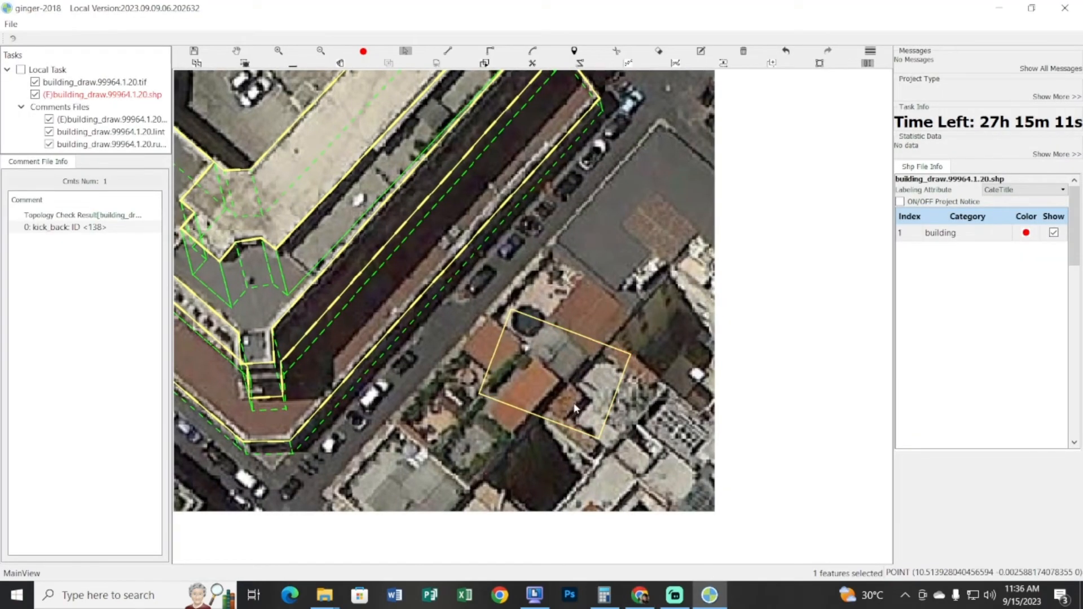
left_click(568, 371)
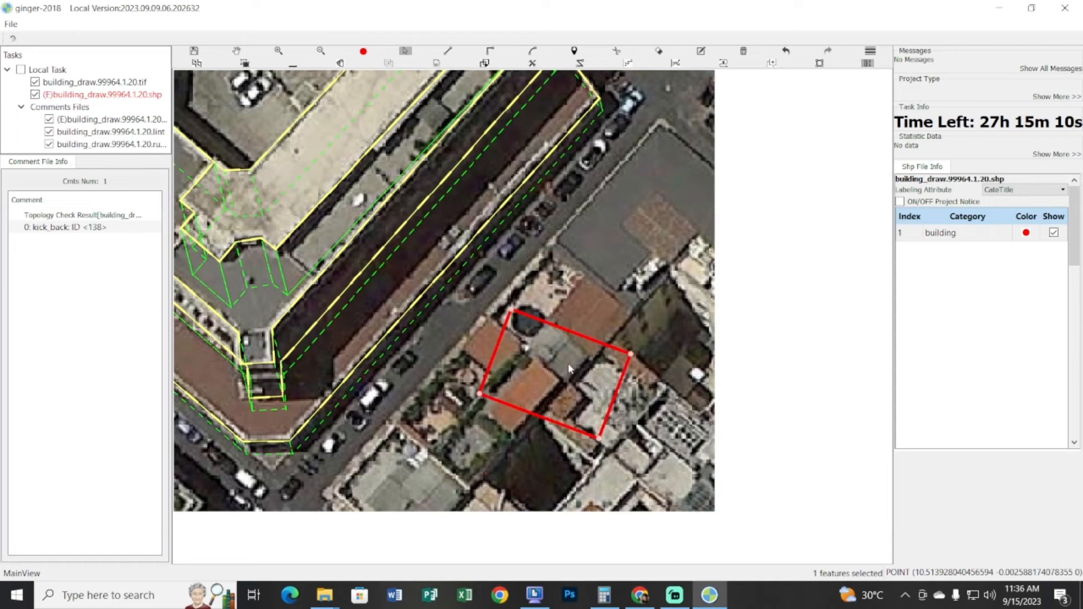
key("l")
left_click(602, 458)
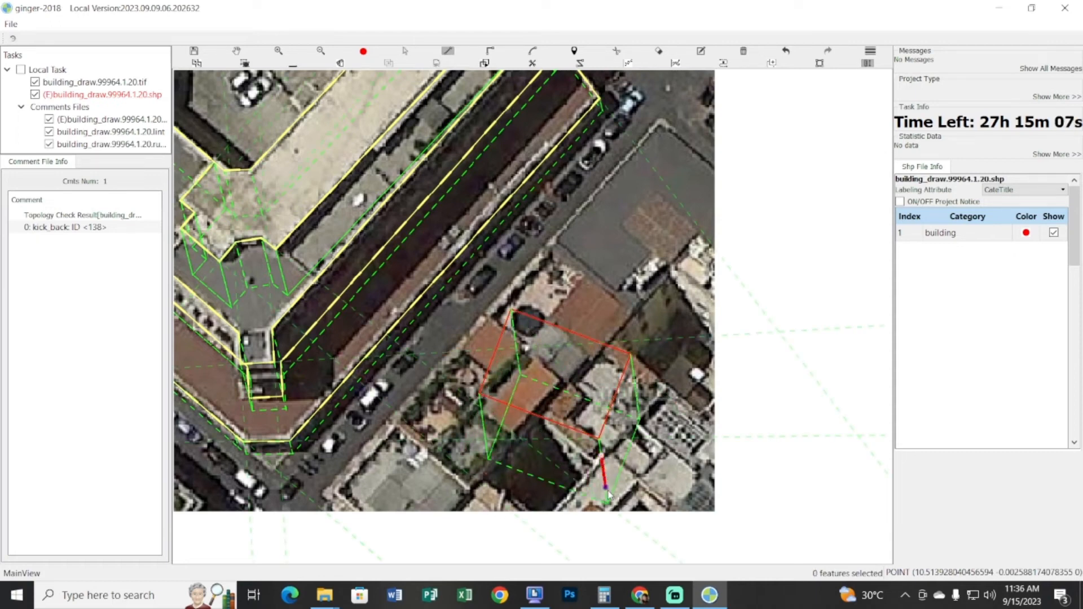
key("Escape")
key("s")
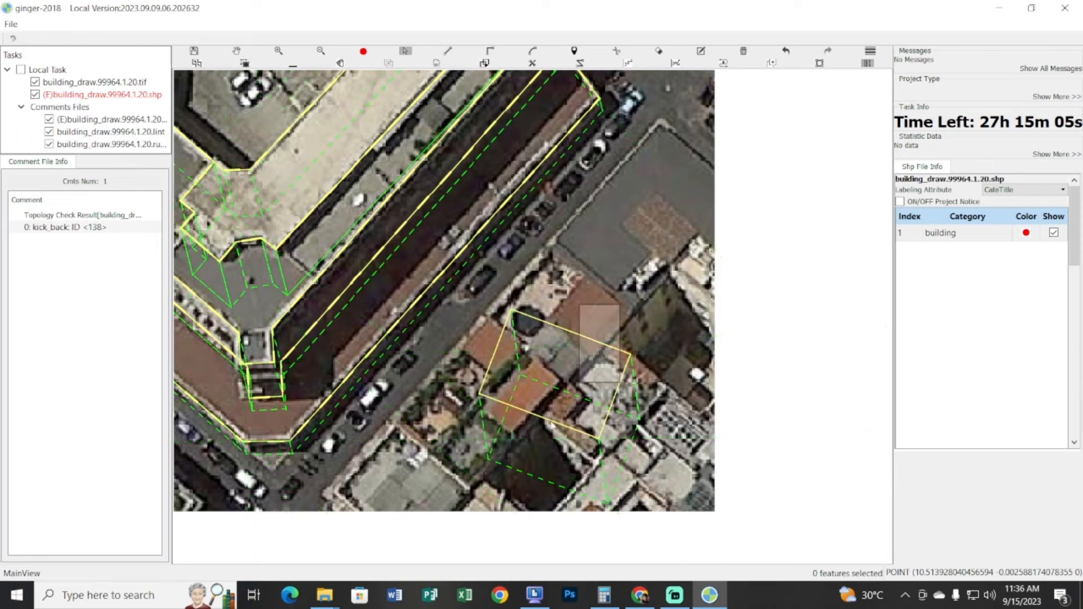
Move the rectangular footprint's ground outline closer to its roof outline
left_click(562, 406)
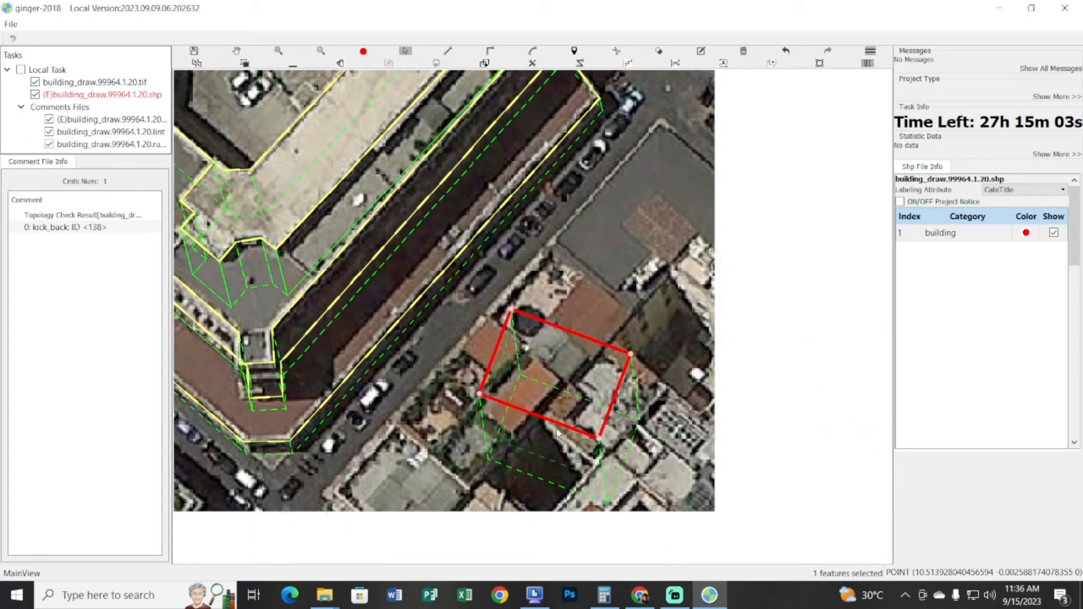
key("Escape")
key("s")
left_click_drag(589, 327, 593, 321)
left_click(568, 394)
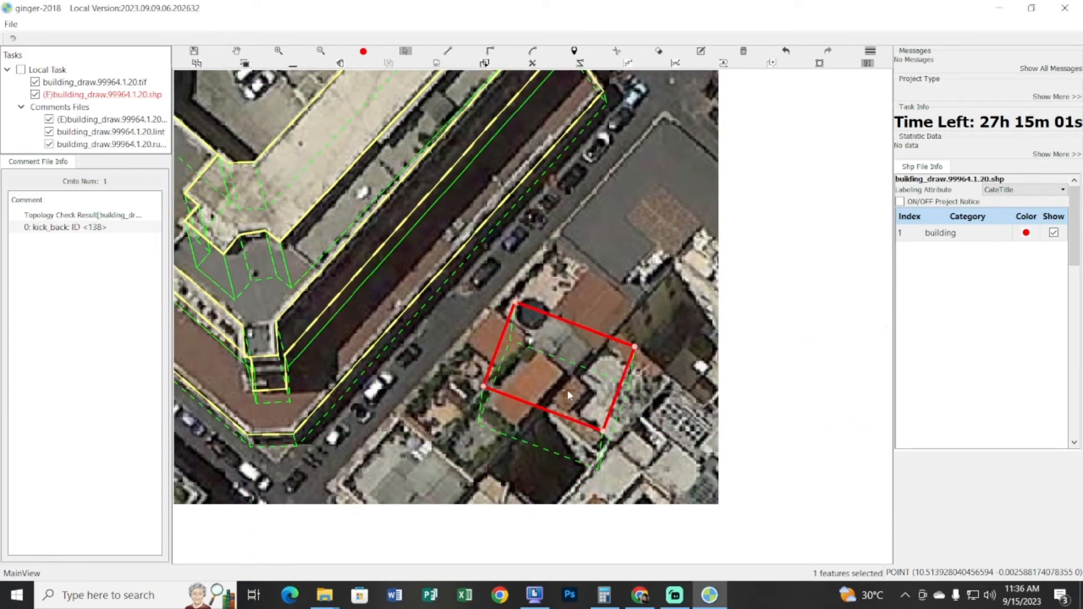
Delete the rectangular footprint southeast of the round tank together with its ground outline
key("Delete")
scroll(577, 312, "down", 2)
left_click_drag(480, 293, 577, 354)
left_click_drag(451, 327, 535, 369)
left_click_drag(411, 405, 533, 364)
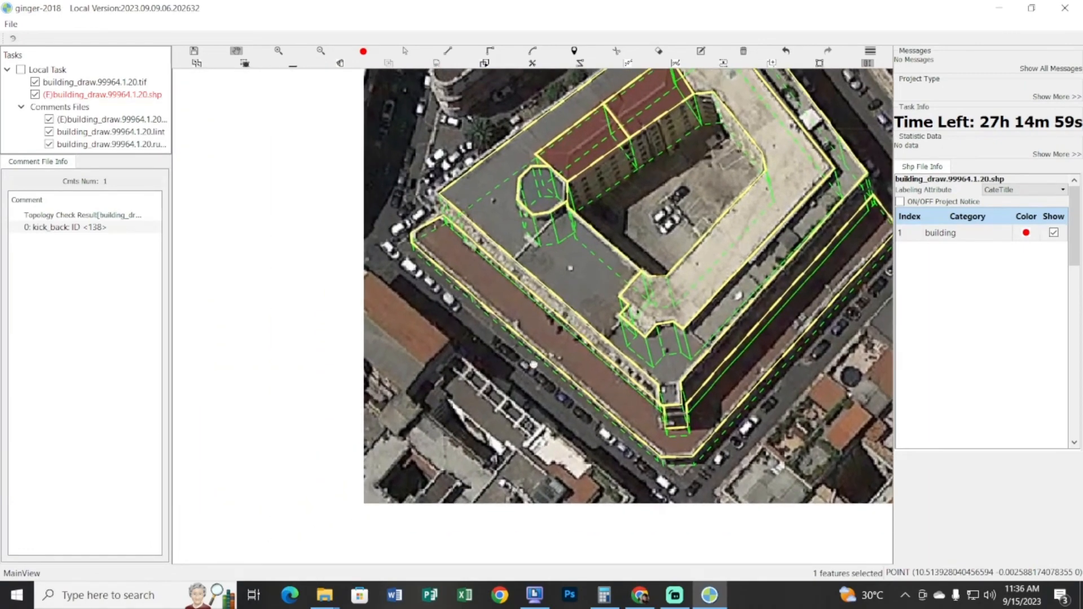
scroll(533, 364, "down", 2)
Switch to the Google Docs guide and find the written shortcut list below the toolbar chart
left_click(639, 595)
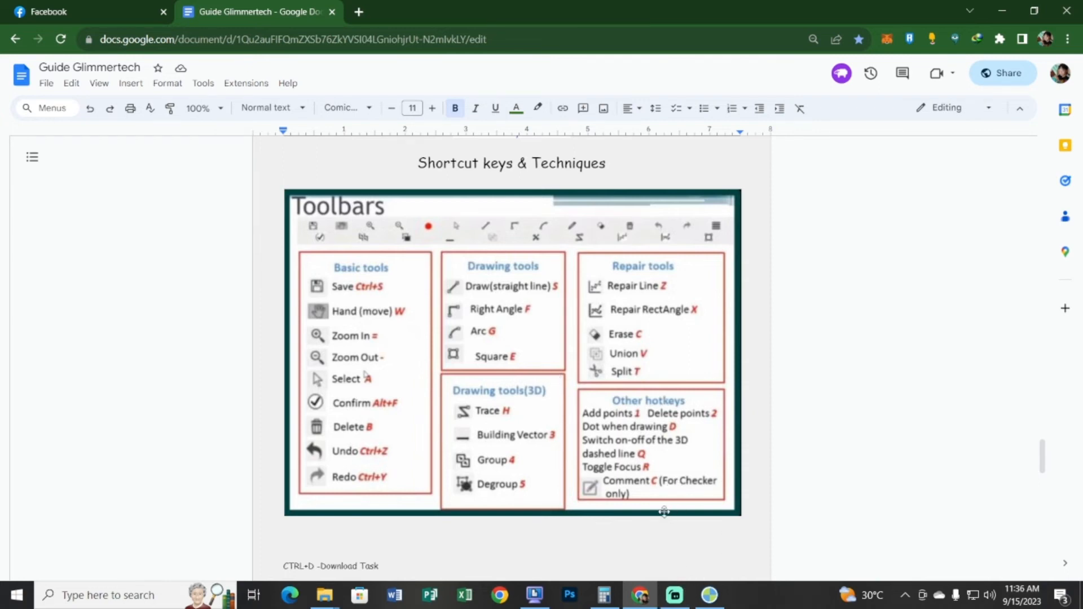
scroll(652, 488, "down", 1)
scroll(614, 485, "up", 20)
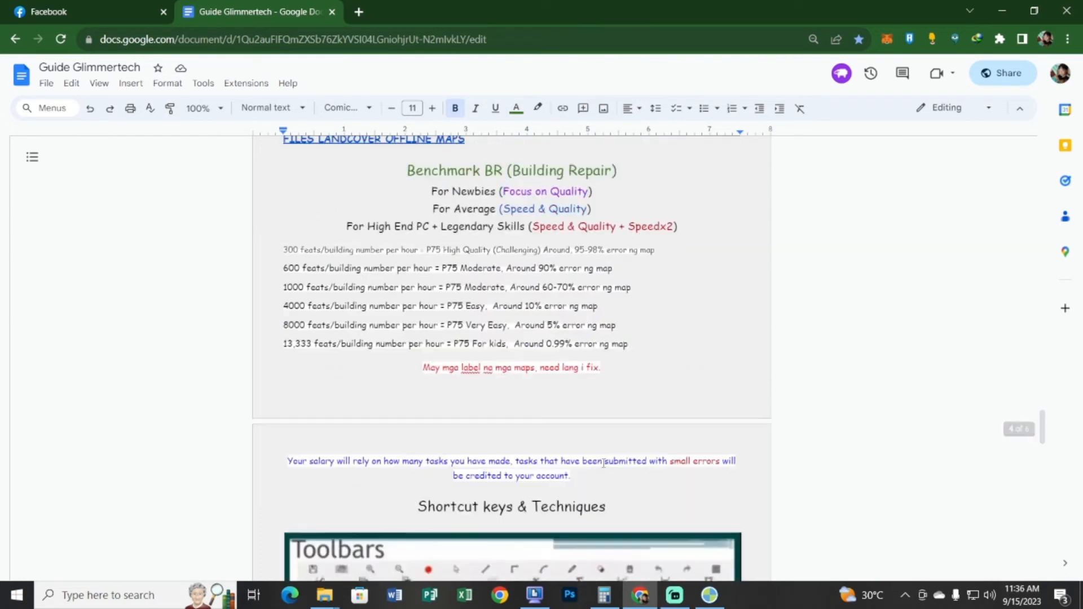
scroll(419, 256, "down", 15)
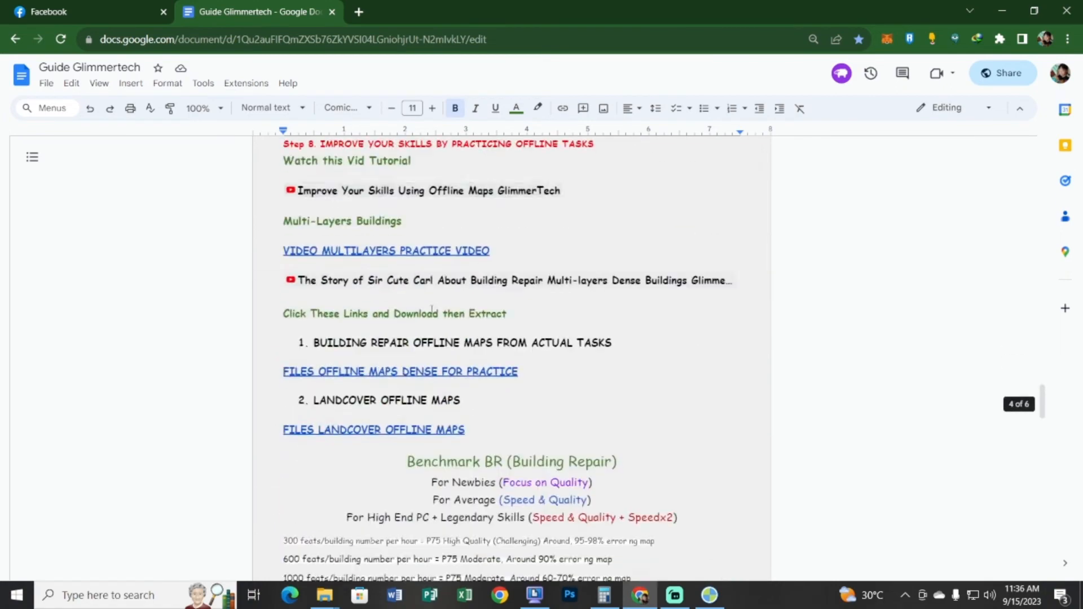
scroll(326, 304, "up", 3)
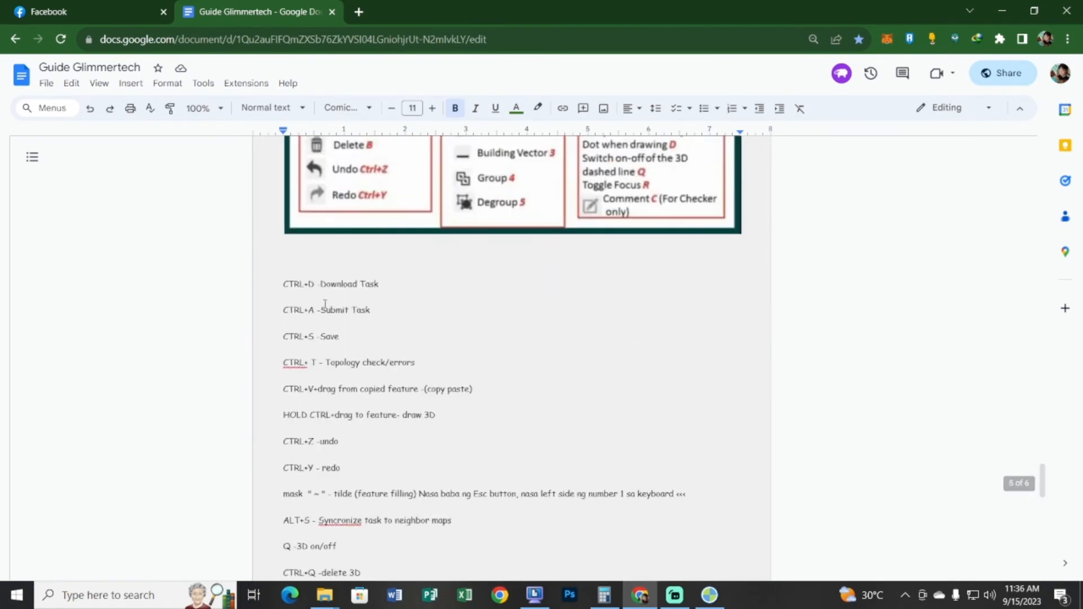
scroll(329, 268, "down", 1)
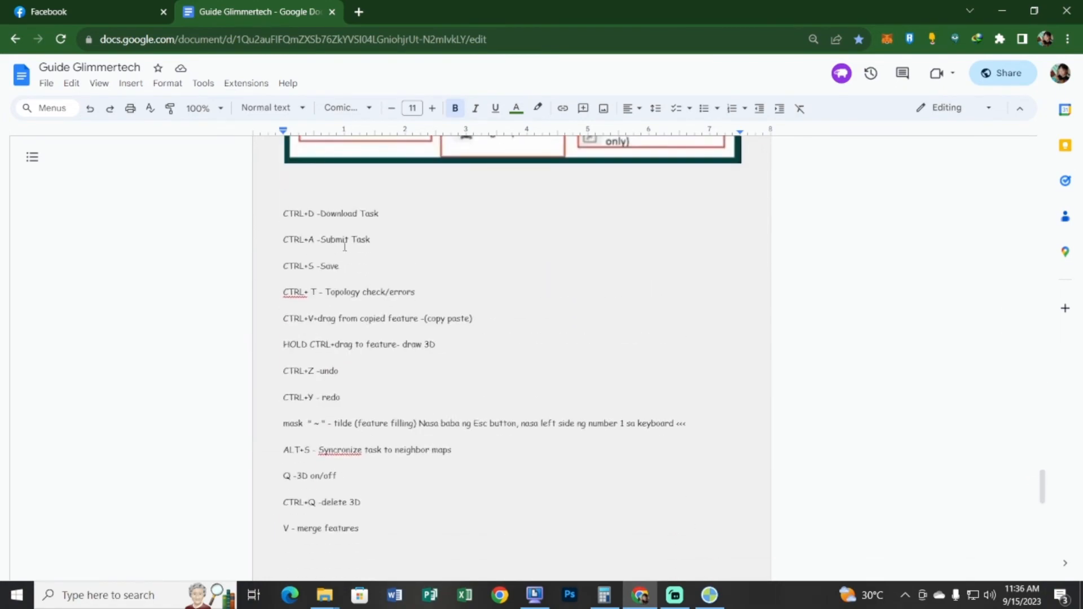
scroll(344, 247, "down", 1)
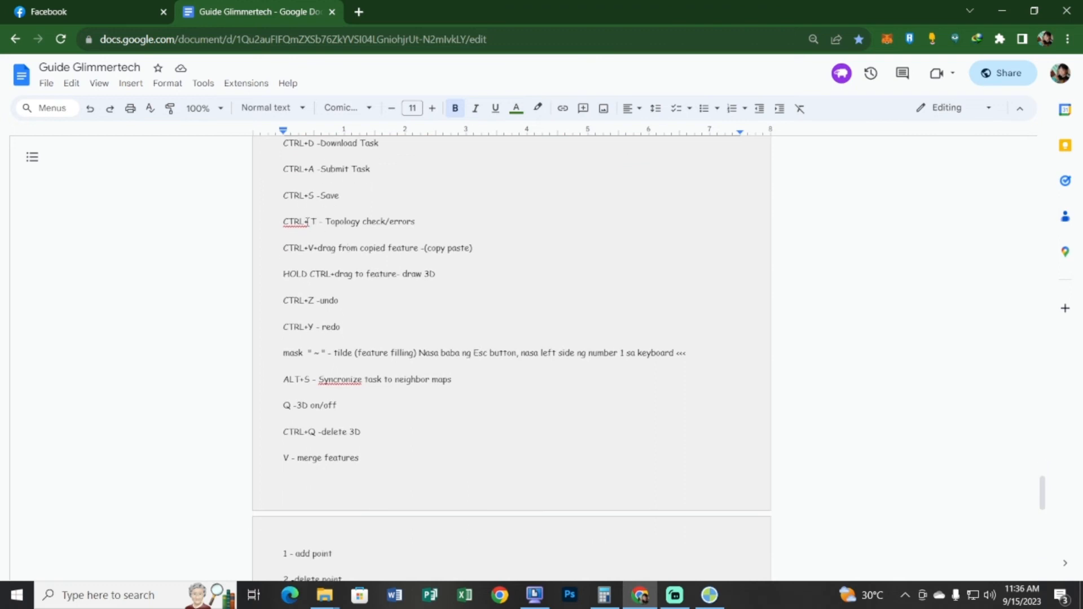
Read the guide's entries on copy-paste, 3D drawing, undo and redo, feature filling, task synchronization and 3D on/off
left_click_drag(288, 252, 368, 253)
left_click_drag(284, 281, 364, 281)
left_click_drag(299, 307, 338, 326)
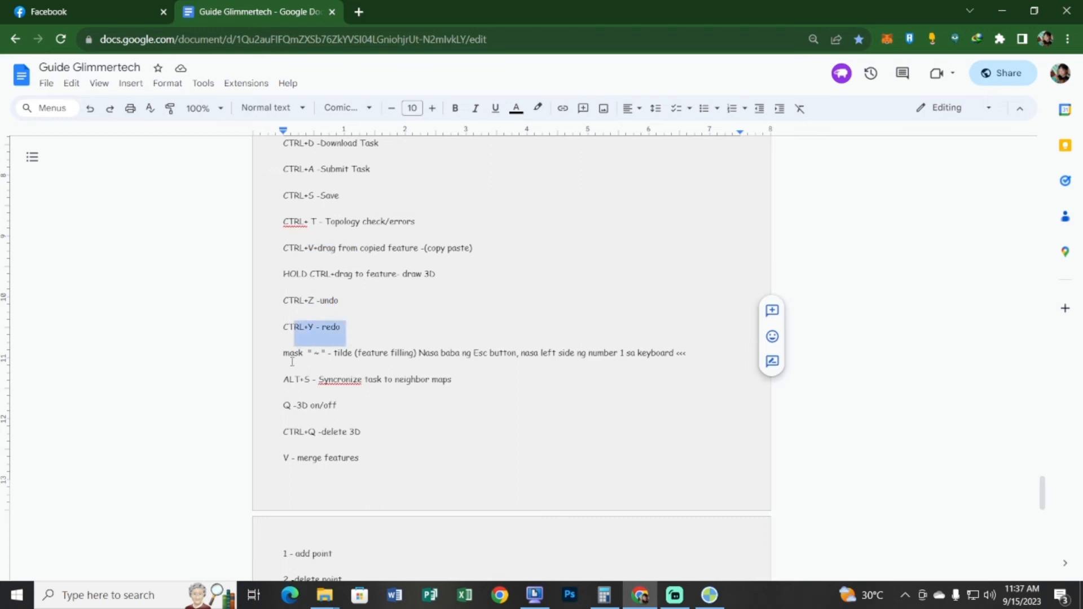
left_click_drag(290, 353, 328, 353)
scroll(333, 353, "down", 2)
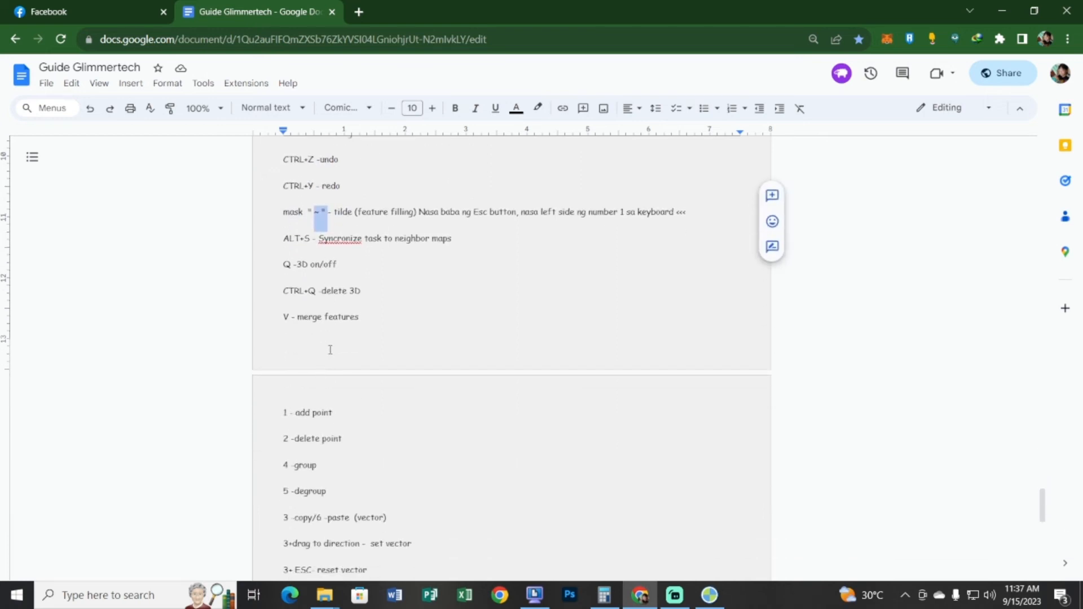
key("Right")
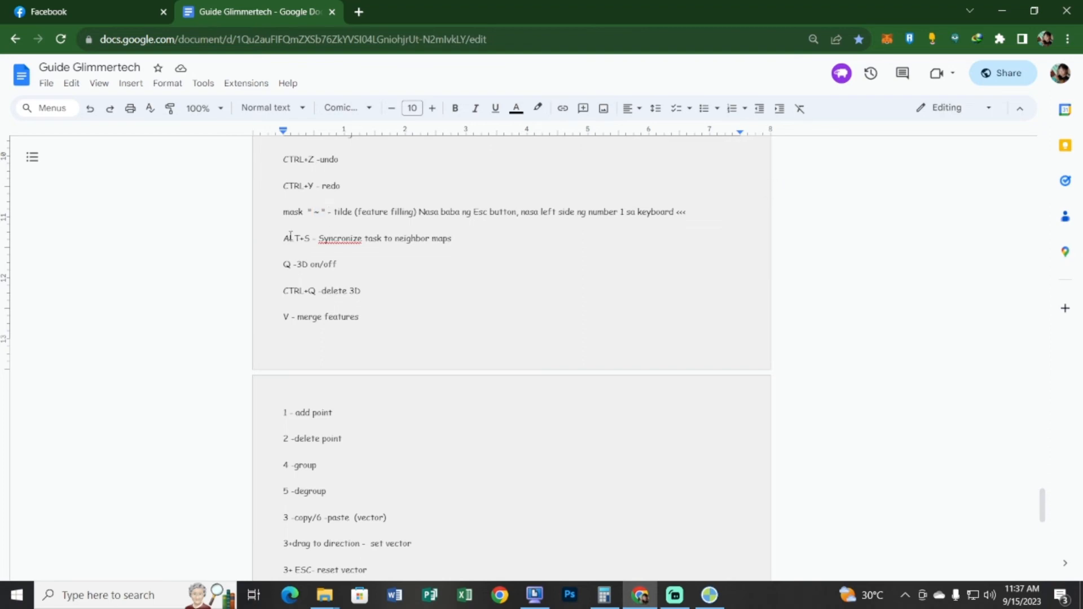
left_click_drag(290, 237, 312, 239)
left_click(293, 265)
Back in ginger-2018, draw a rectangular footprint with a ground outline on the grey flat roof, and remove that ground outline
left_click(709, 595)
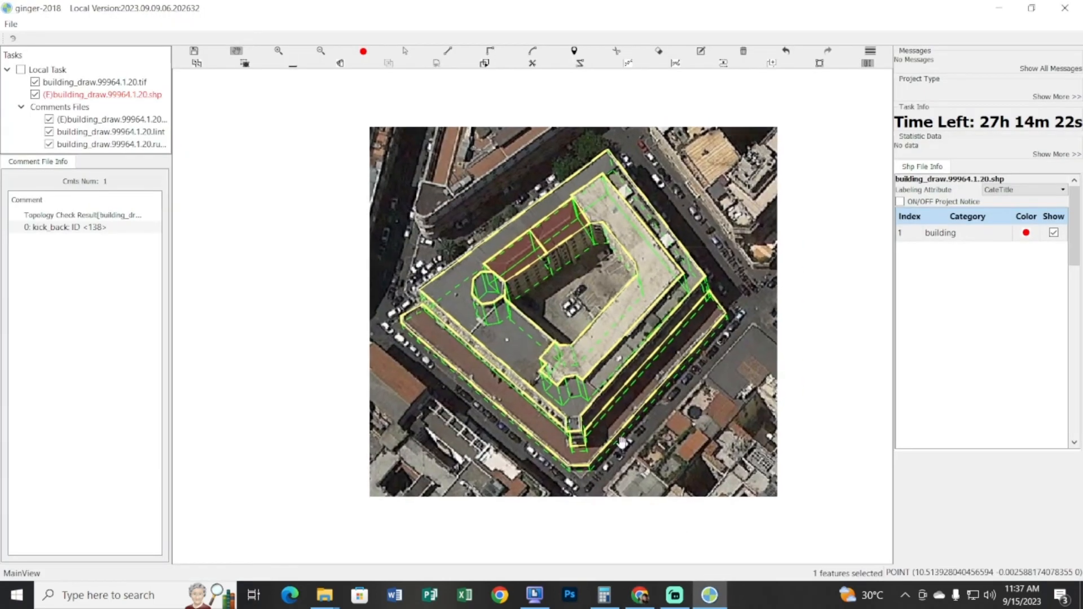
scroll(452, 423, "up", 3)
scroll(474, 347, "down", 1)
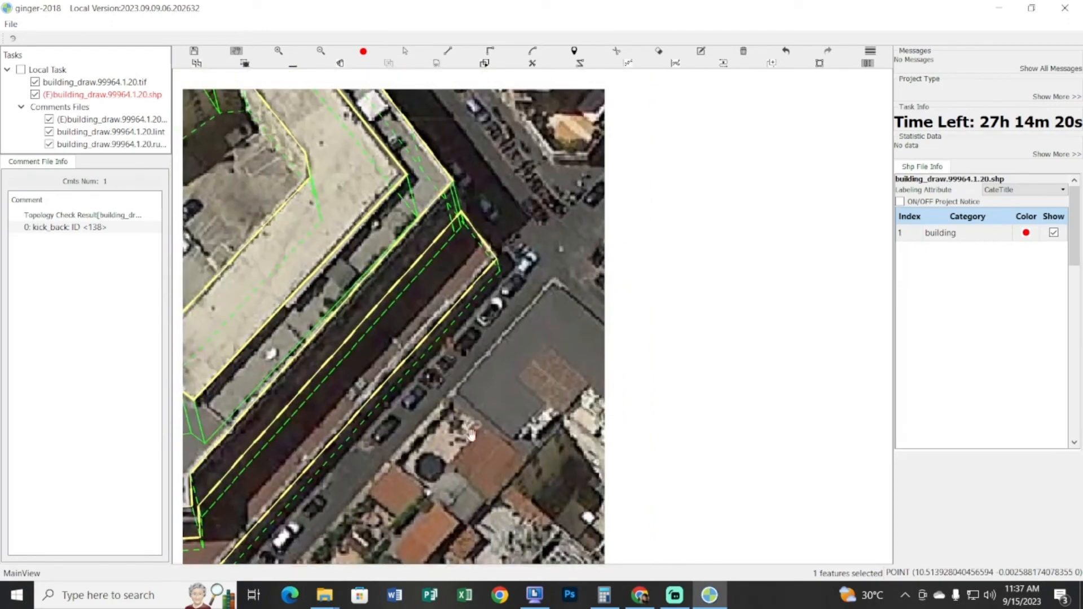
left_click(466, 425)
left_click(576, 395)
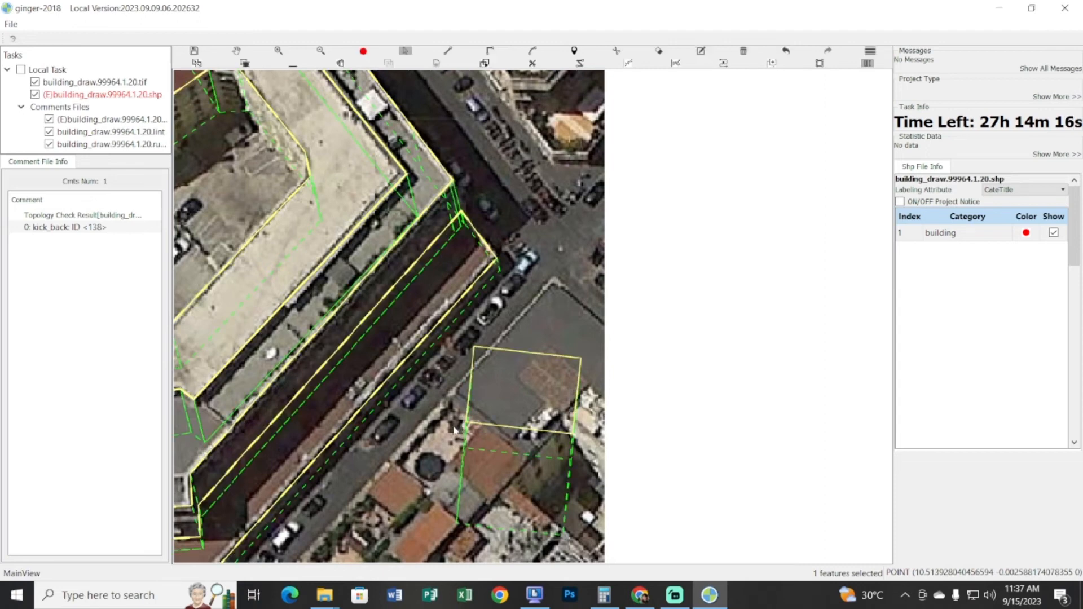
left_click(504, 428)
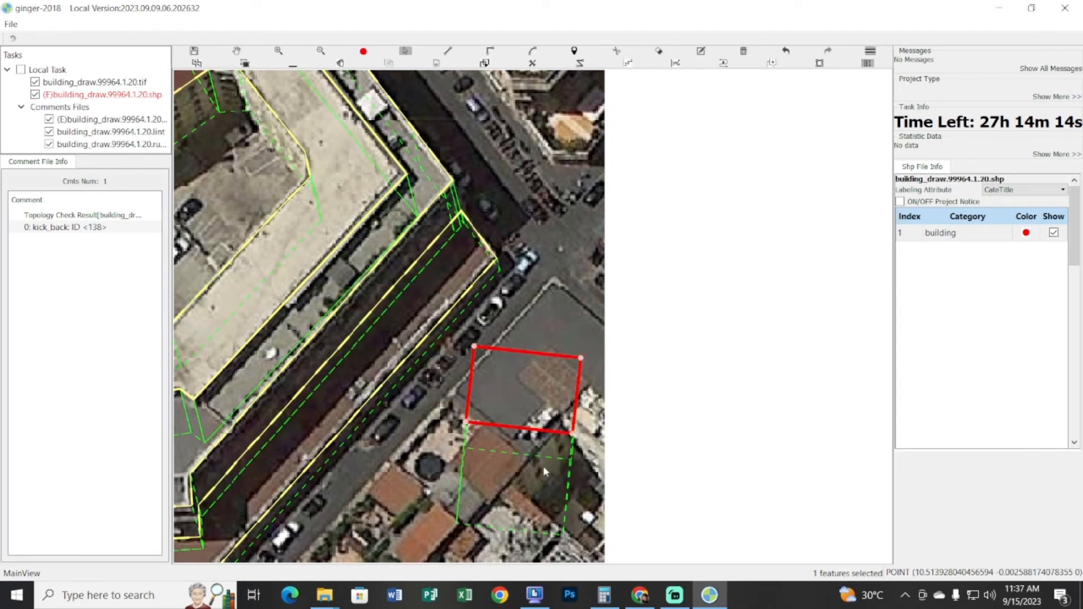
Switch to the Google Docs guide and review the shortcuts for toggling and deleting 3D
left_click(641, 595)
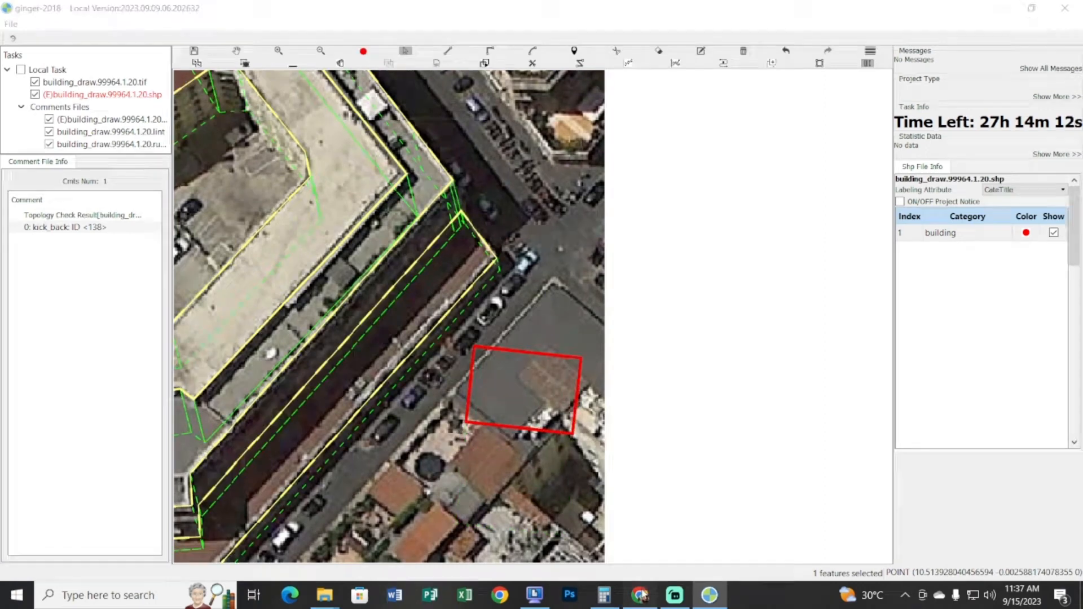
scroll(442, 490, "down", 3)
scroll(450, 488, "up", 4)
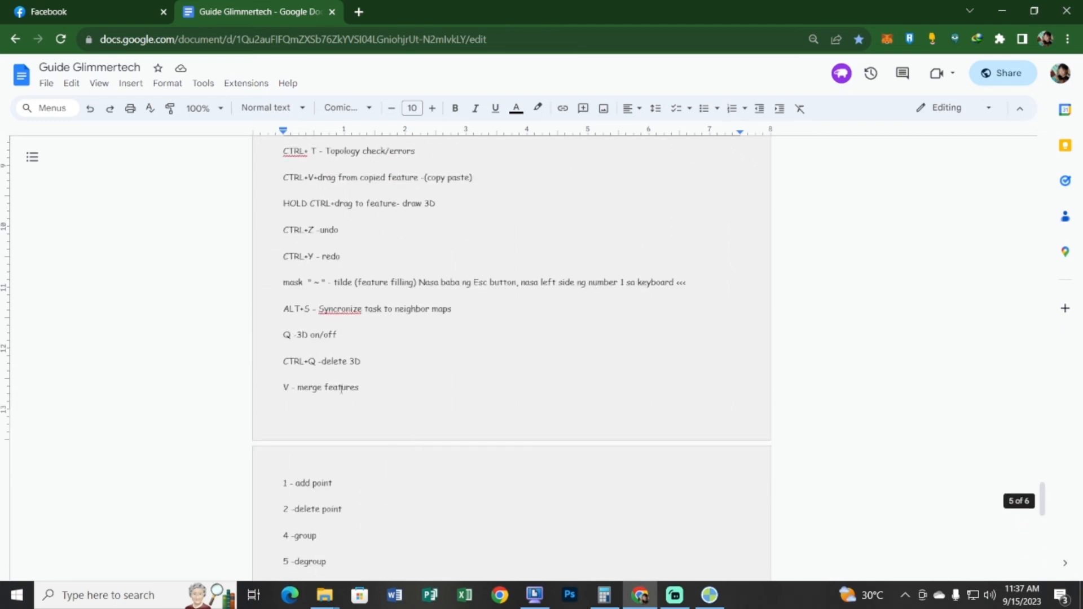
left_click_drag(282, 334, 359, 373)
left_click(361, 376)
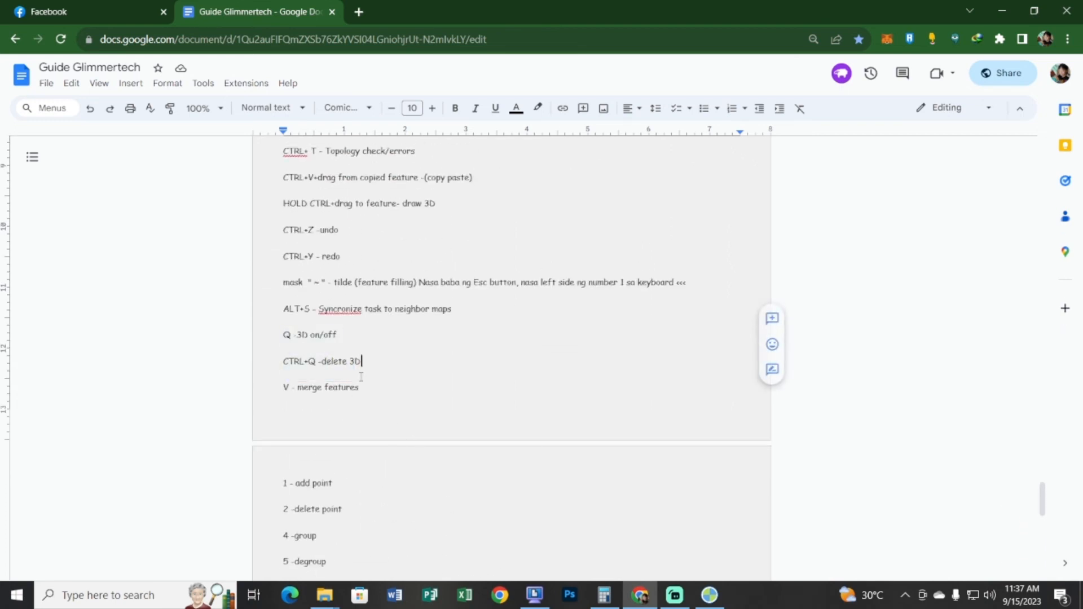
left_click(299, 335)
left_click_drag(288, 363, 361, 373)
left_click(327, 369)
Examine the guide's shortcuts for points, grouping, and copying and pasting a vector
scroll(308, 415, "down", 3)
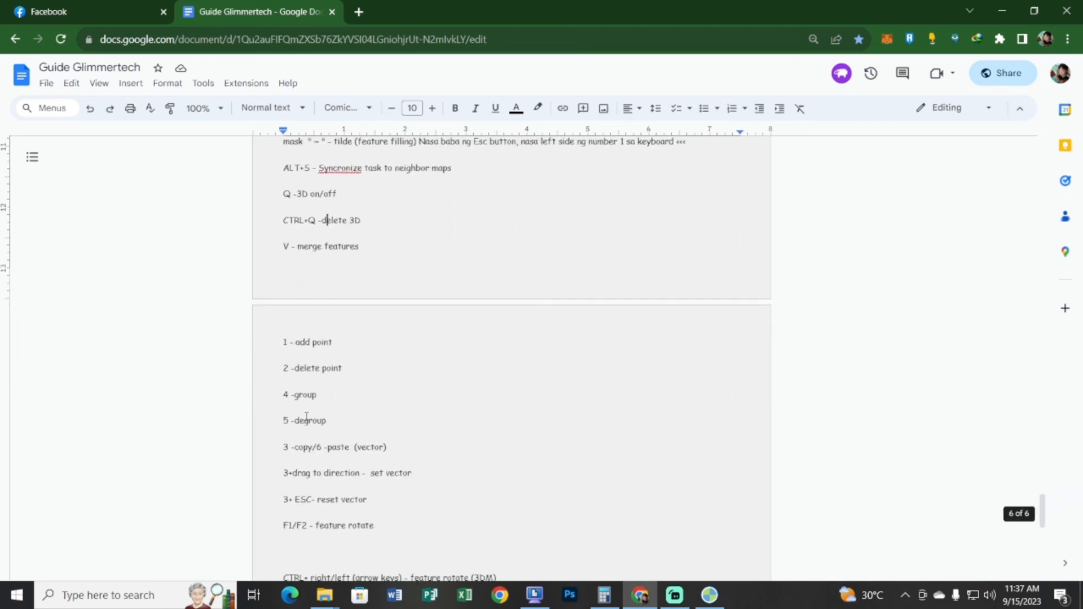
left_click(303, 447)
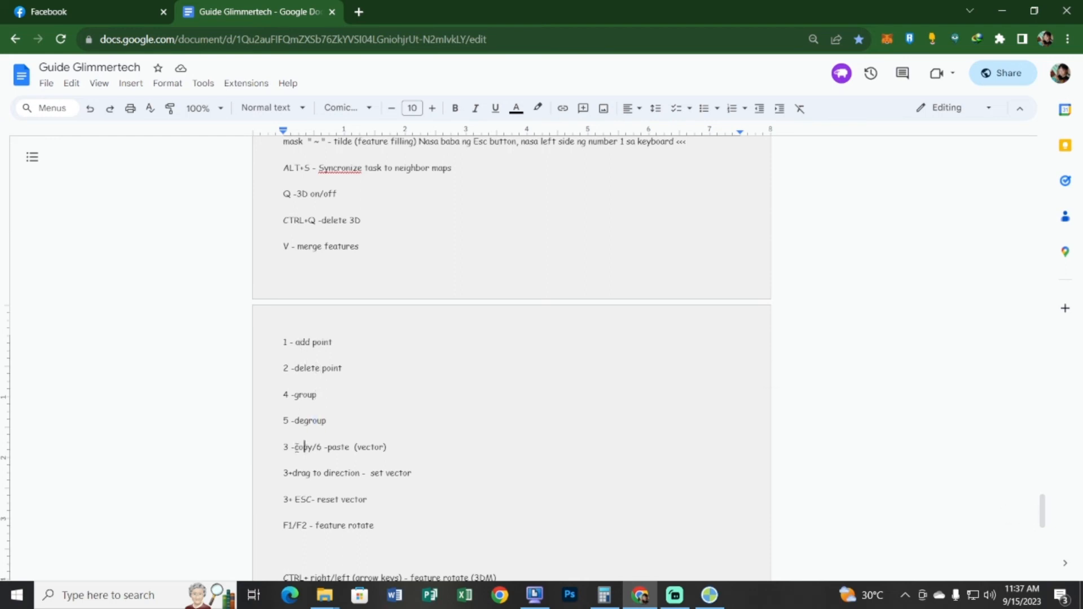
scroll(298, 446, "down", 1)
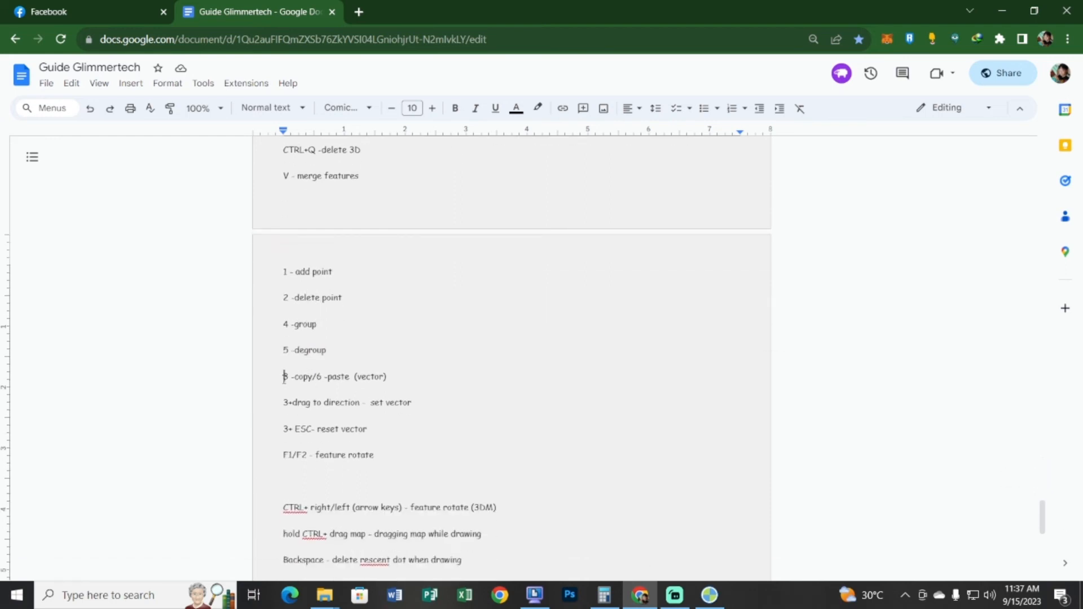
left_click_drag(284, 376, 386, 376)
Return to ginger-2018 and delete the rectangular footprint on the grey flat roof
left_click(710, 595)
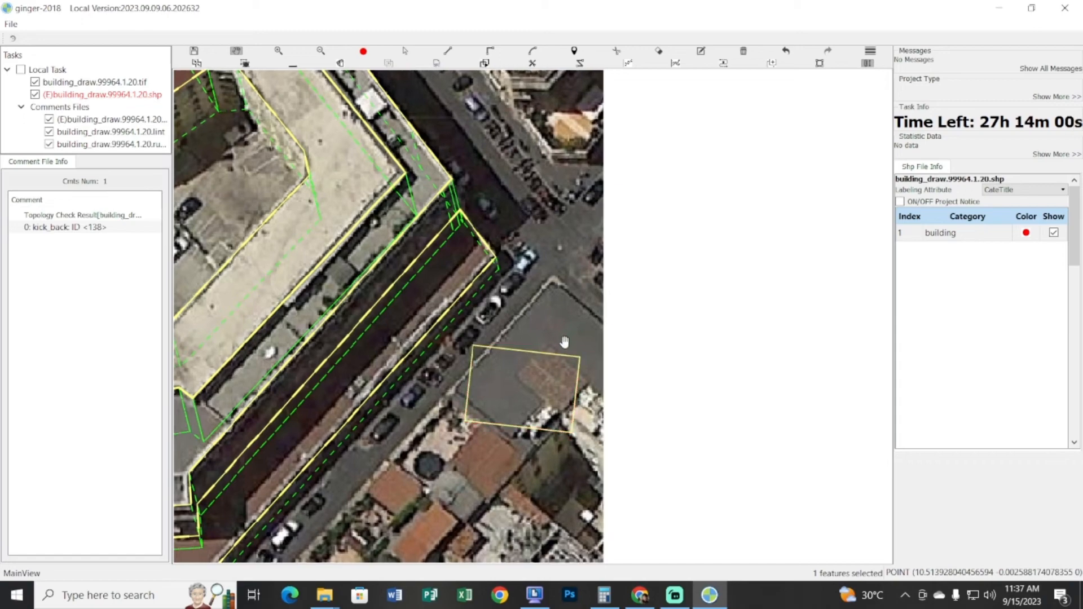
left_click_drag(564, 342, 623, 298)
left_click(555, 361)
key("Delete")
left_click_drag(513, 413, 489, 427)
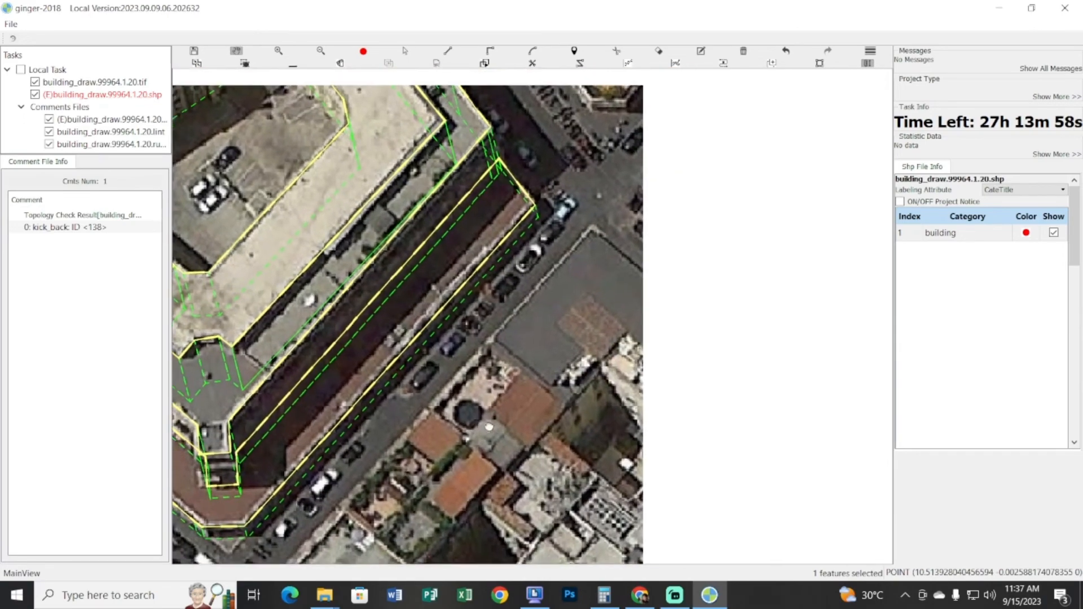
Draw a rectangular footprint around the round tank and adjoining roofs, and place its ground outline to the south
left_click(456, 351)
left_click(544, 373)
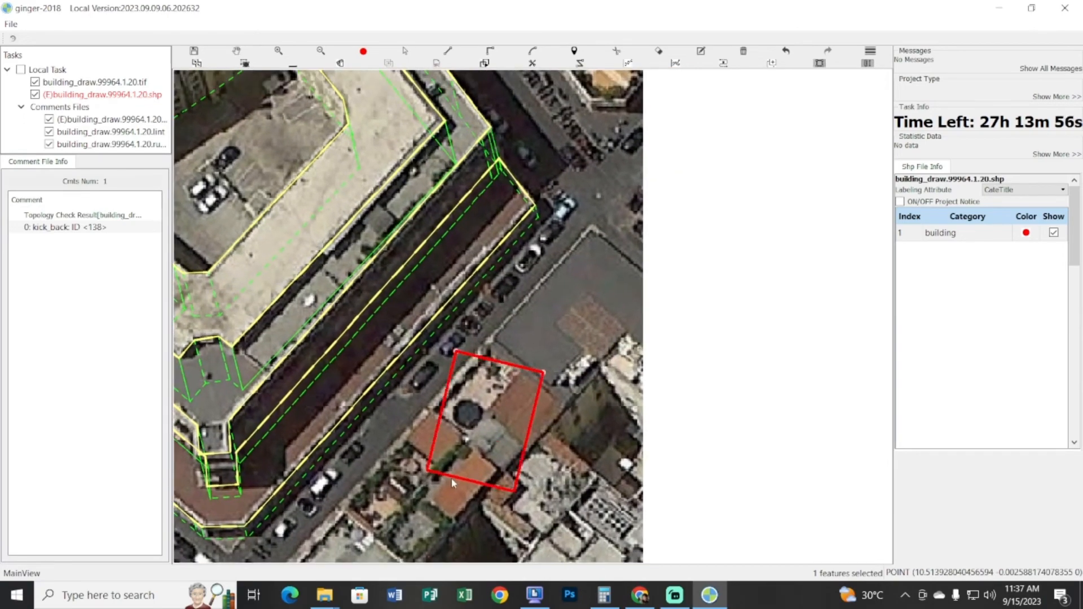
left_click(452, 478)
left_click(499, 420)
key("6")
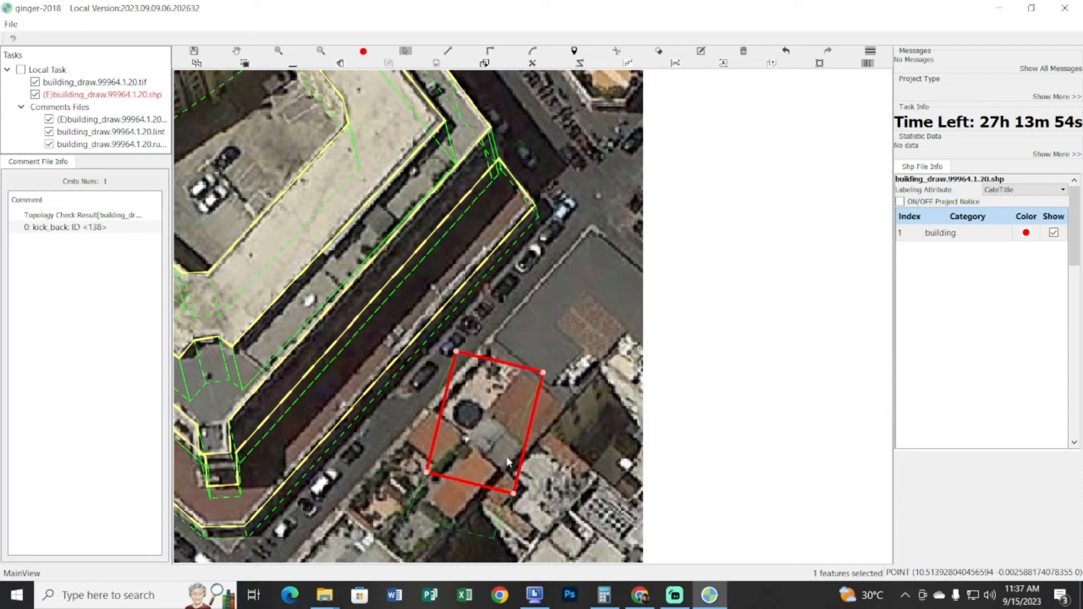
left_click(520, 462)
Draw a second, narrower rectangular footprint across the image's eastern edge and give it a ground outline to the south
left_click_drag(565, 440, 492, 347)
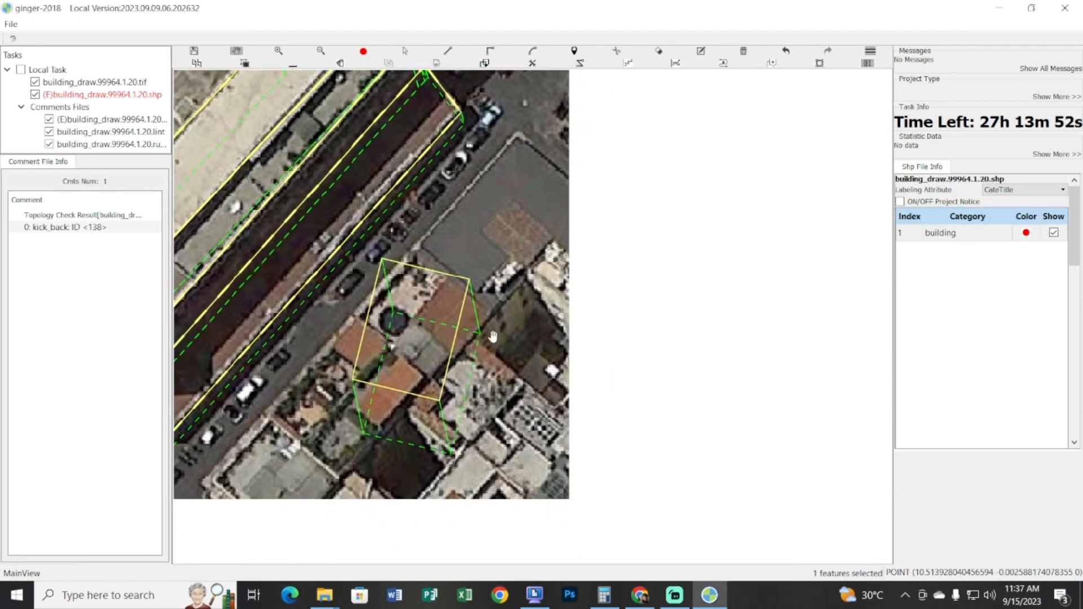
left_click_drag(522, 301, 517, 336)
scroll(517, 335, "up", 1)
key("r")
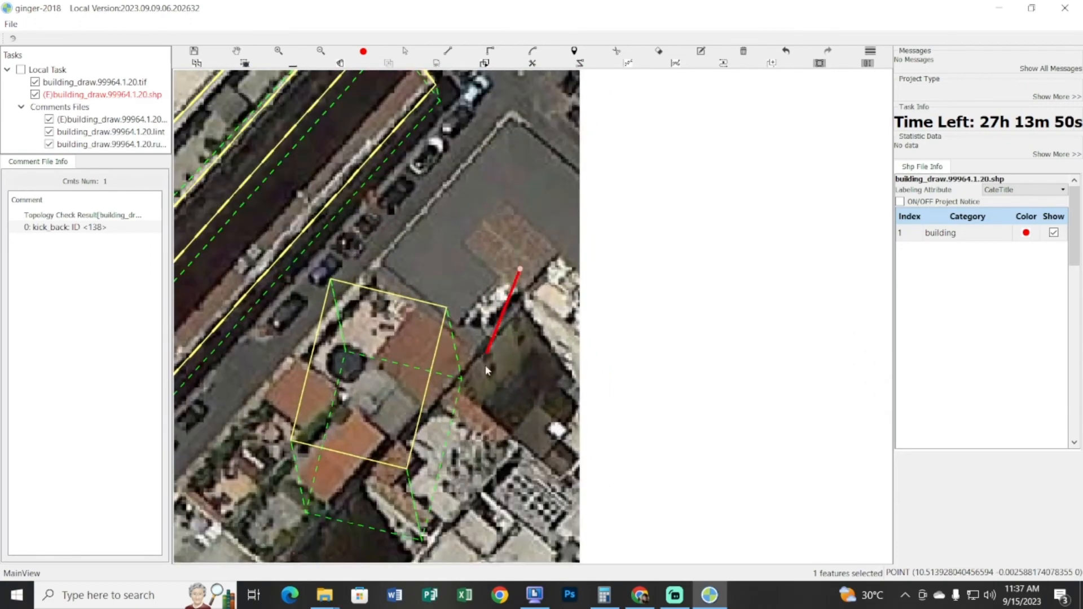
left_click(506, 458)
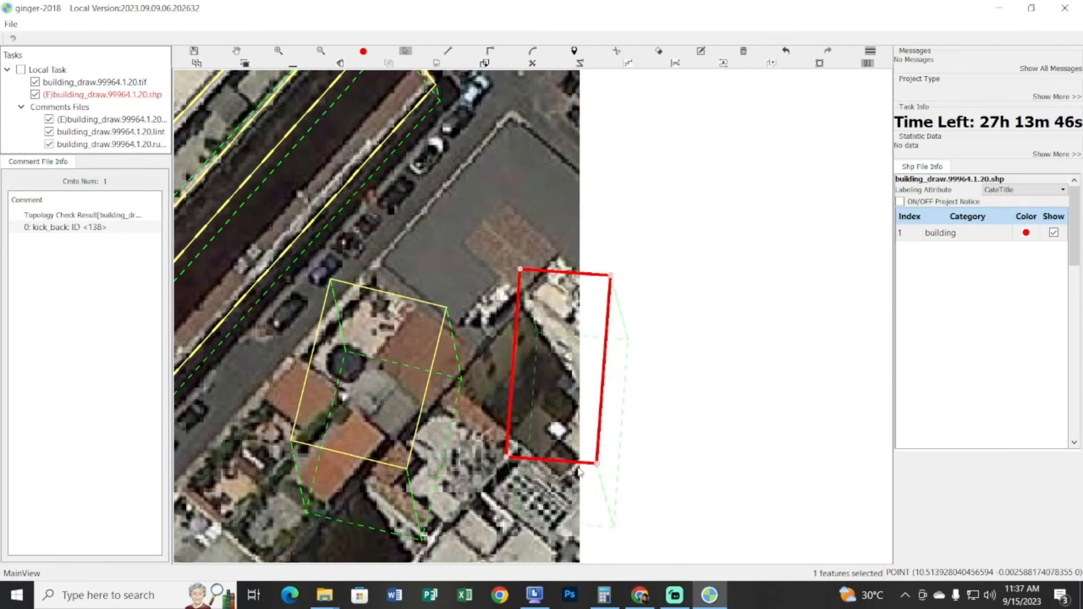
left_click(571, 464)
Shift the ground outline of the rectangle around the round tank to the southwest
left_click(386, 394)
left_click_drag(386, 391, 367, 420)
key("Escape")
key("s")
Try copying the eastern-edge rectangle's building vector onto the rectangle around the round tank, and undo the change
left_click_drag(491, 229, 595, 364)
key("v")
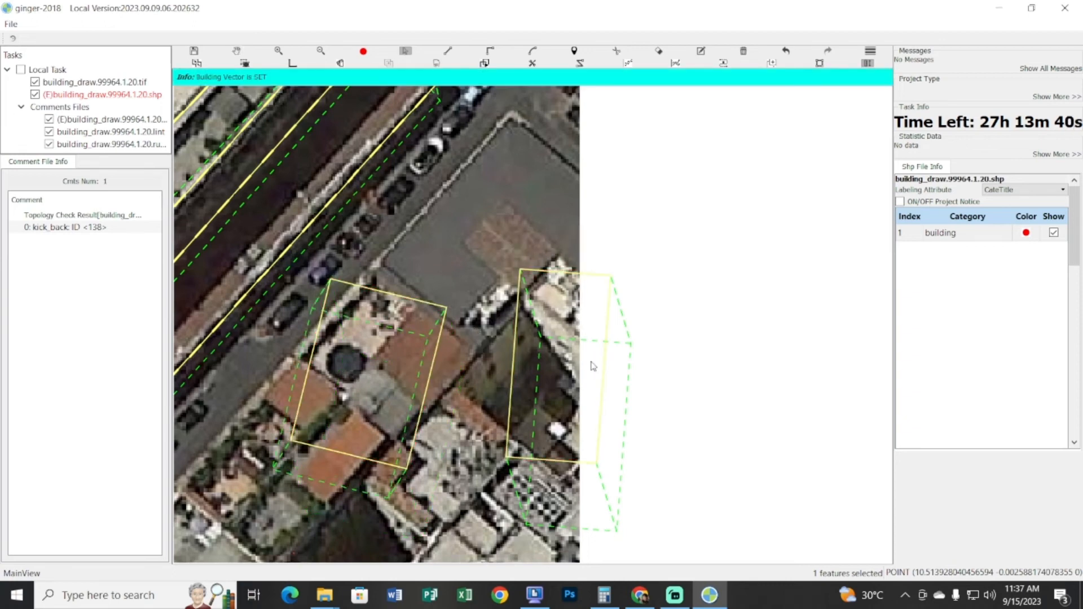
left_click(378, 378)
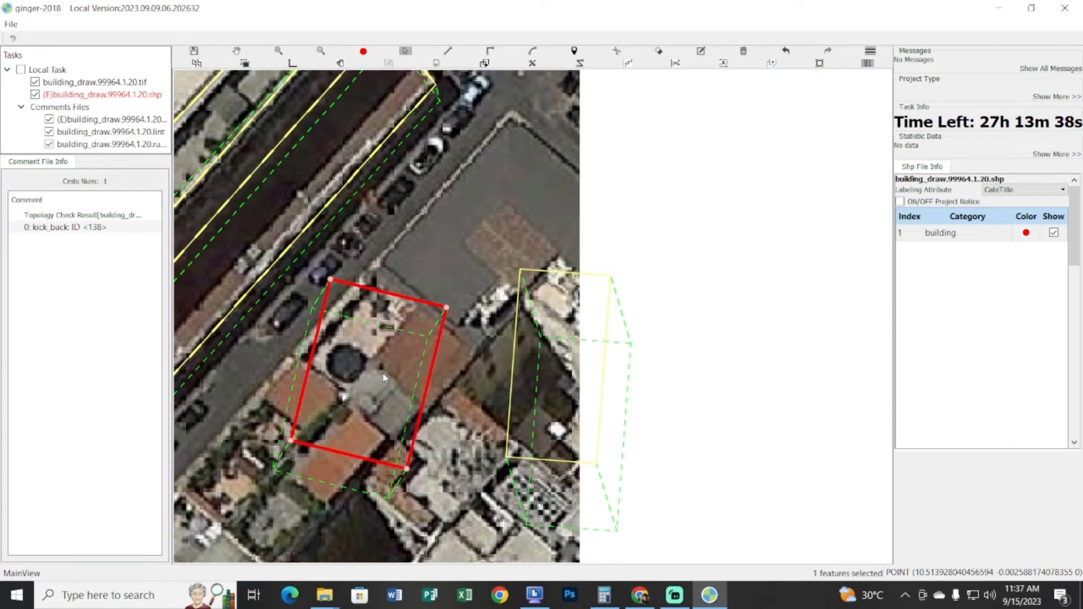
key("v")
key("space")
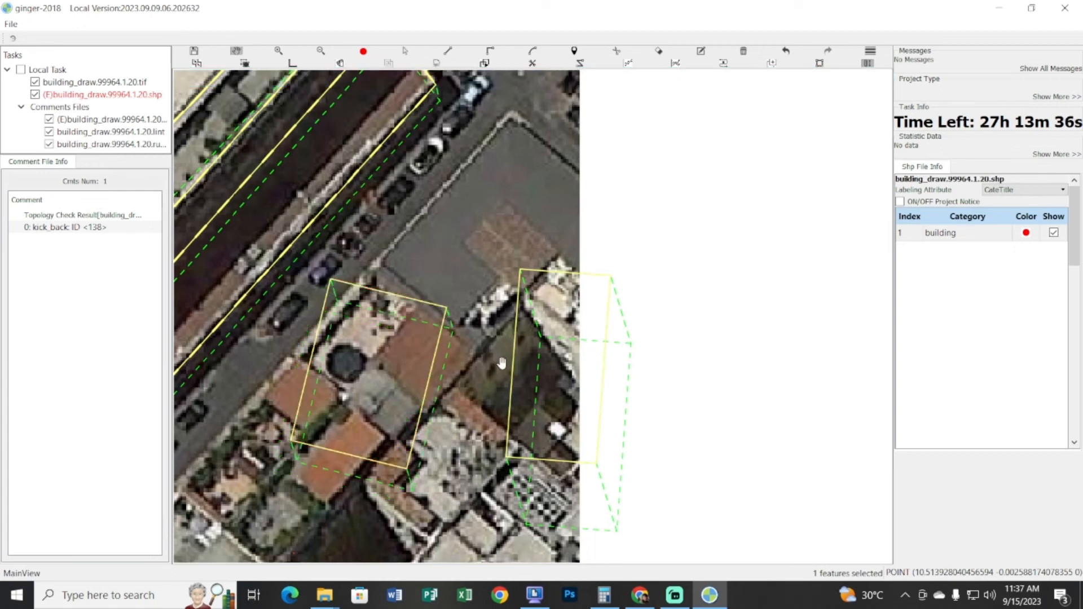
key("ctrl+z")
key("v")
left_click(528, 344)
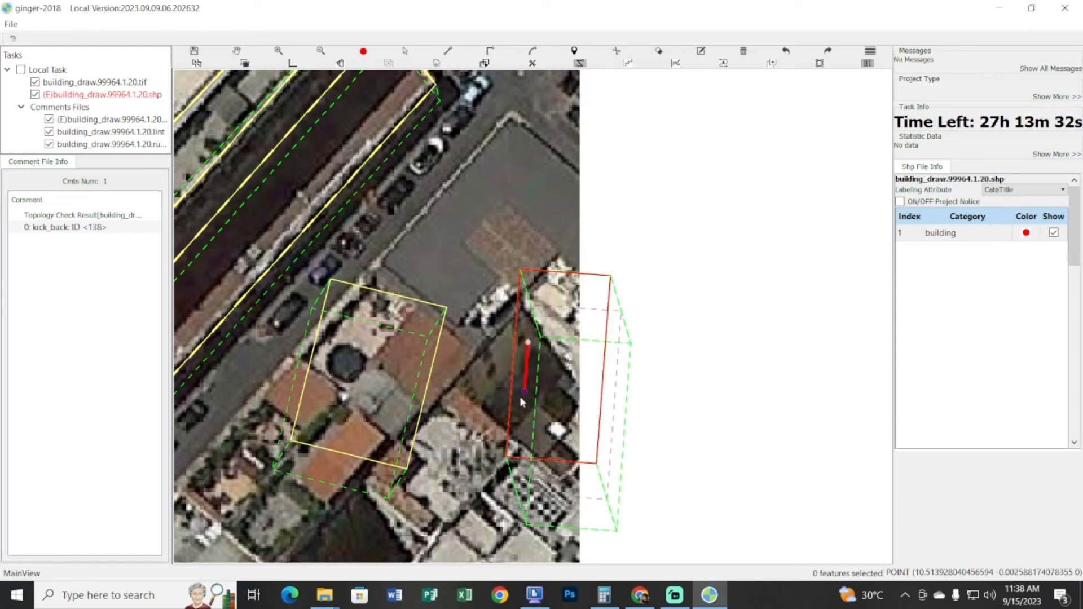
left_click(521, 418)
key("space")
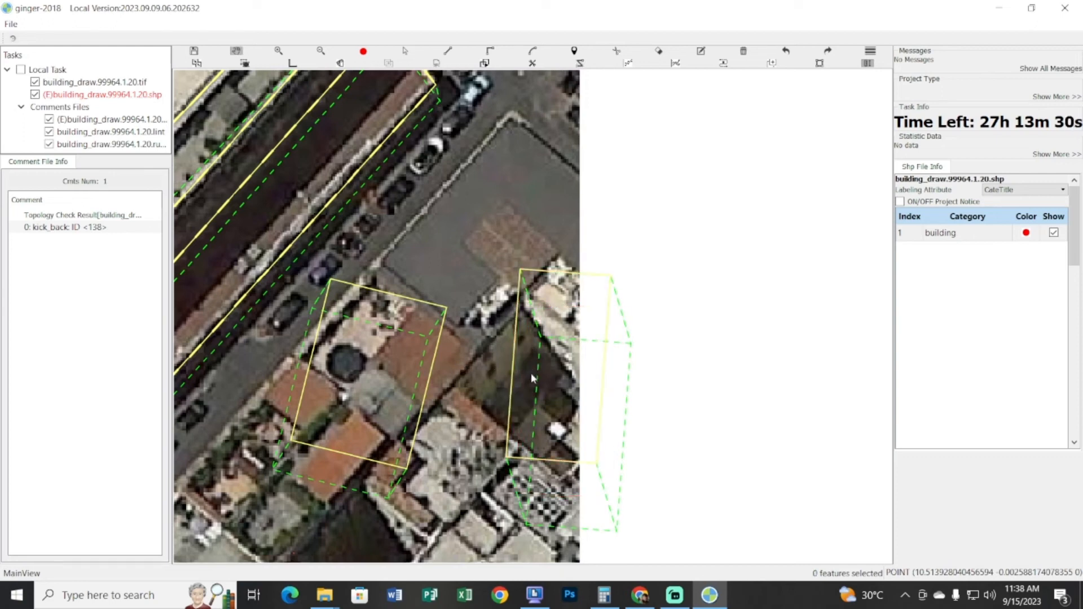
left_click(527, 345)
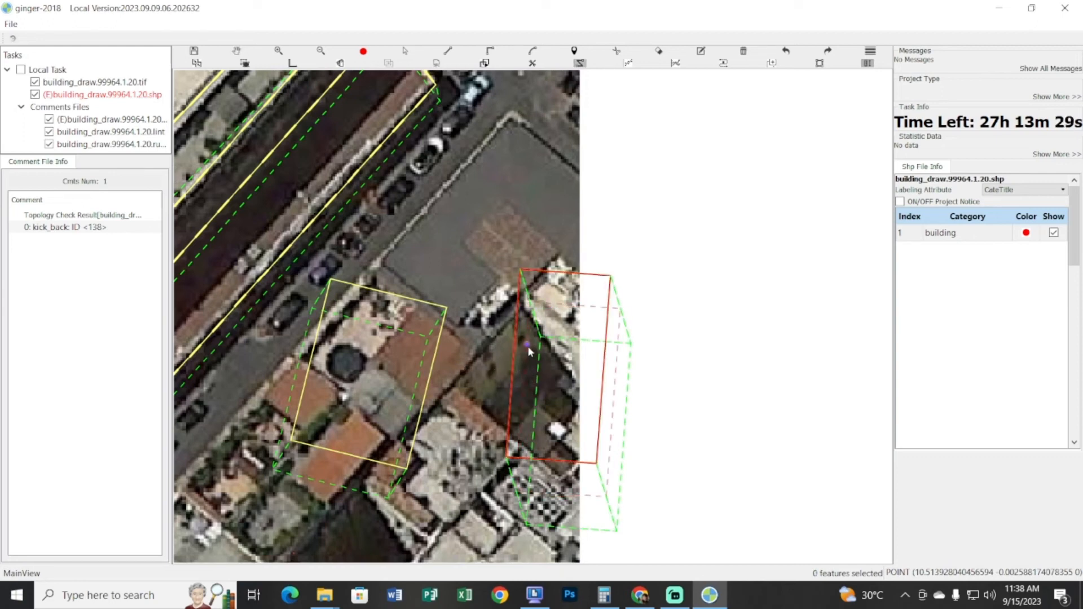
left_click(523, 406)
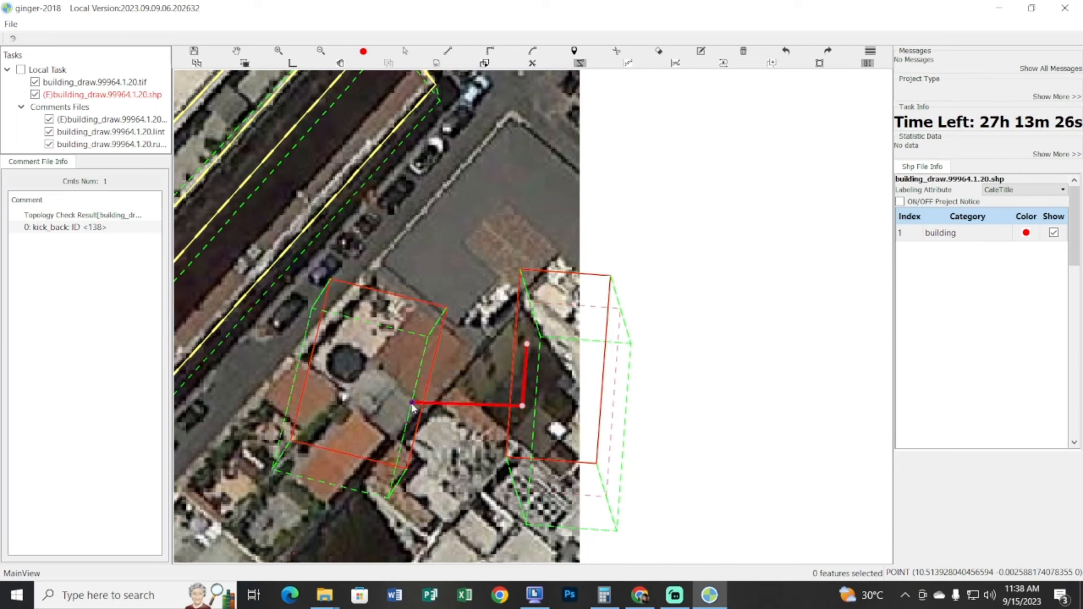
key("Escape")
Apply the eastern-edge rectangle's building vector to the rectangle around the round tank
key("s")
left_click_drag(477, 252, 364, 381)
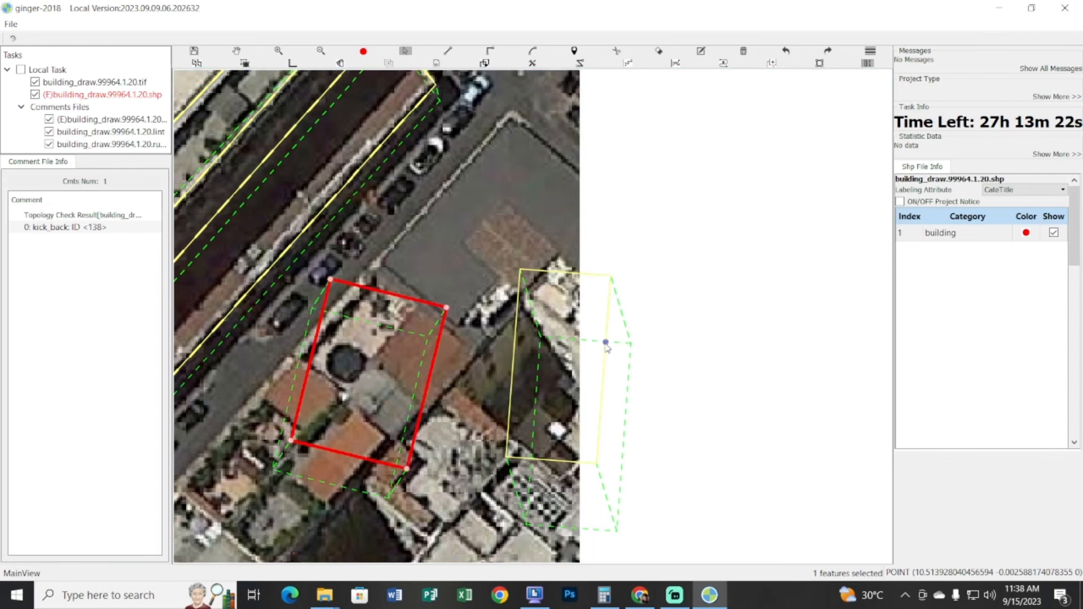
key("Escape")
key("s")
key("h")
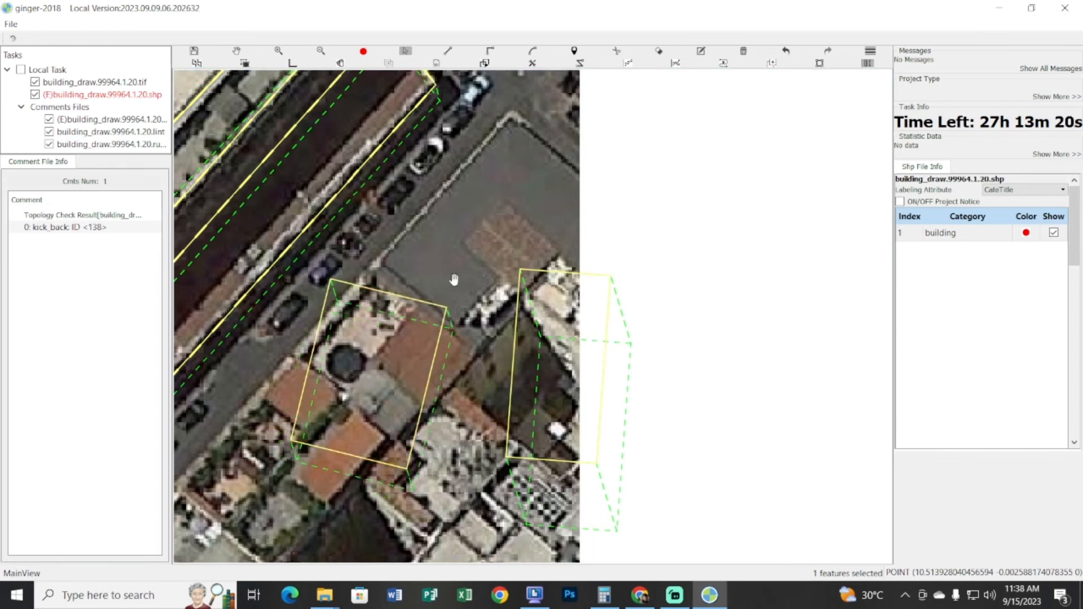
Draw a four-corner footprint bridging the gap between the two rectangles, and select all three footprints
key("r")
left_click(527, 344)
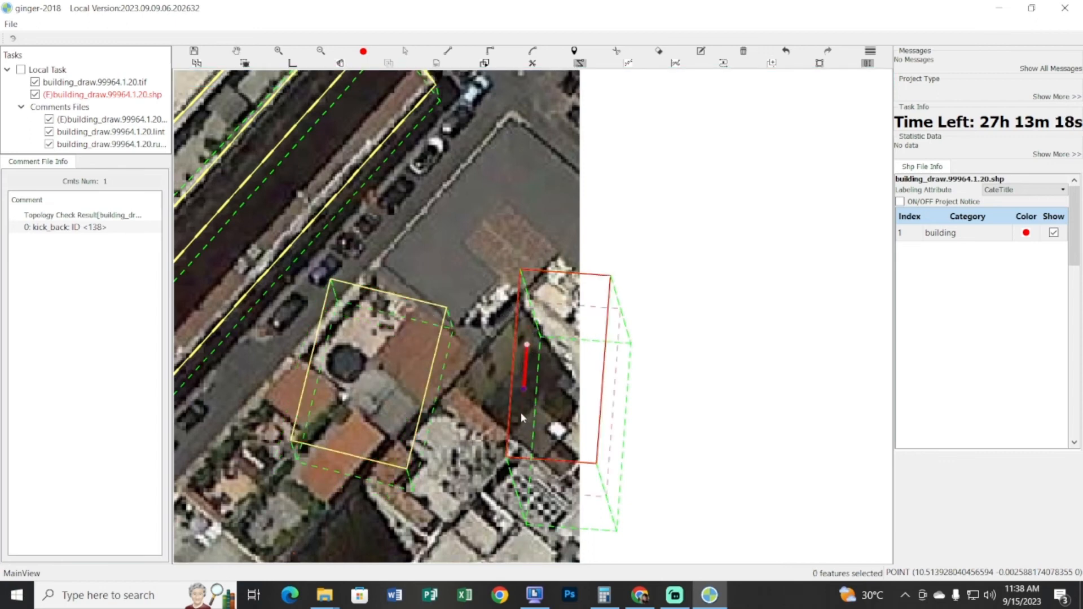
left_click(520, 423)
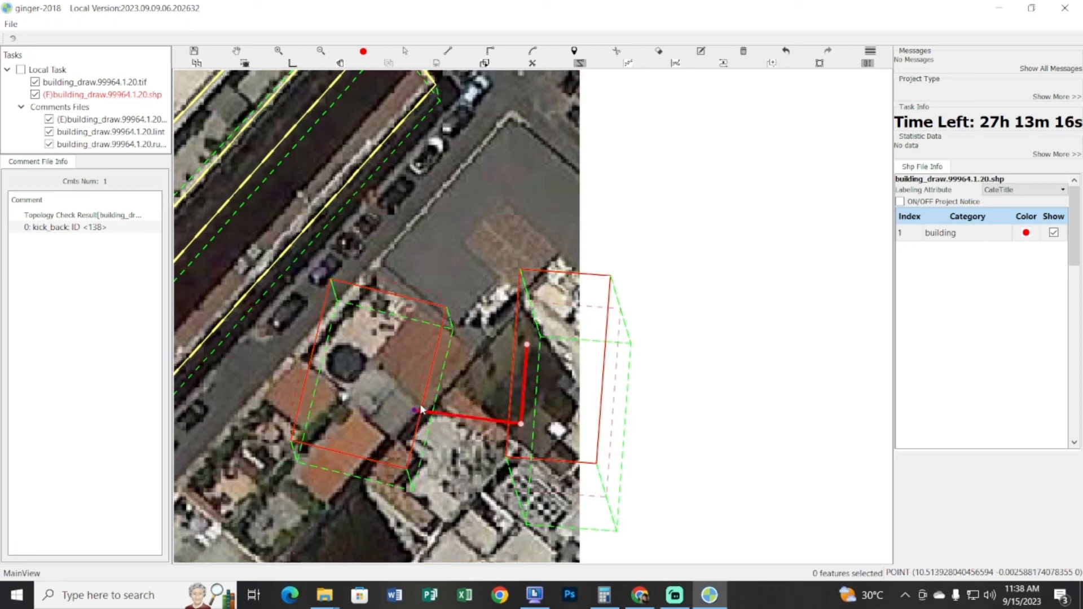
left_click(429, 346)
right_click(480, 365)
key("s")
left_click_drag(407, 246, 664, 478)
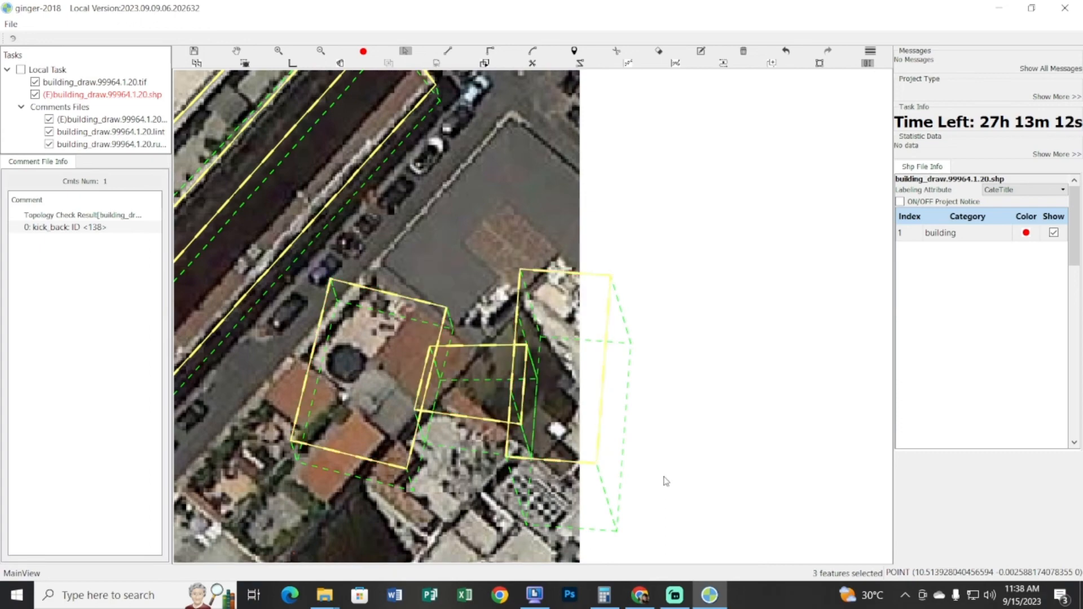
left_click(659, 480)
Undo the bridging footprint and the vector change on the rectangle around the round tank
scroll(659, 481, "down", 2)
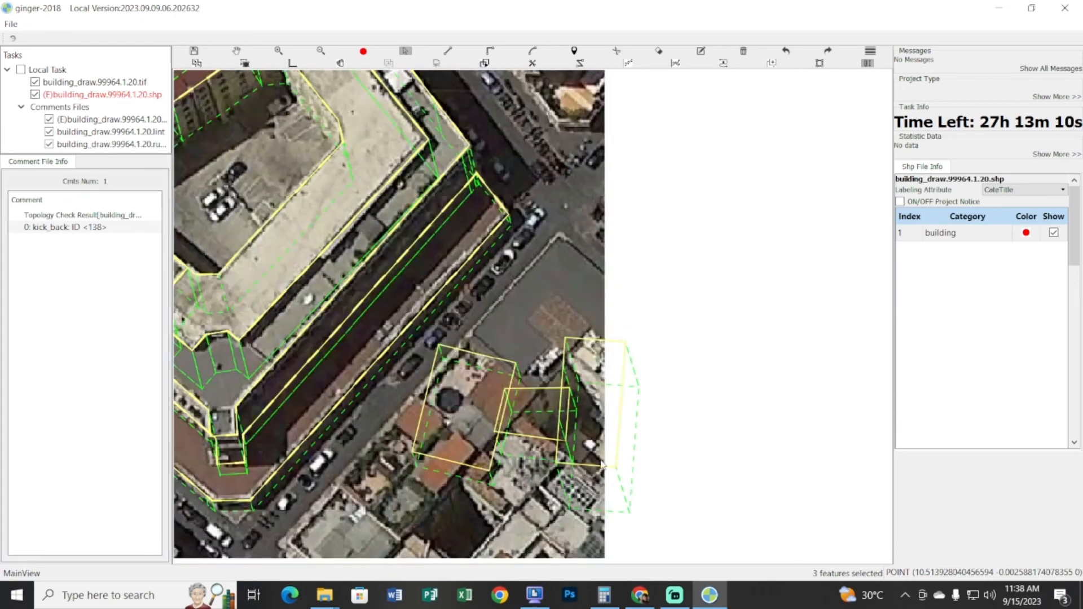
scroll(571, 462, "up", 3)
key("ctrl+z")
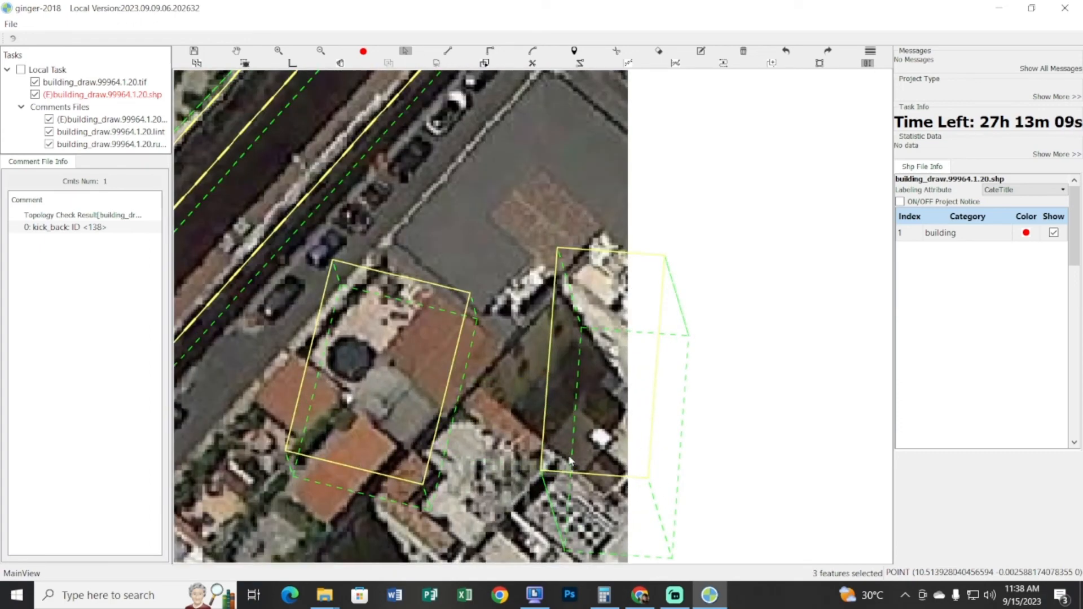
left_click(412, 380)
left_click(447, 417)
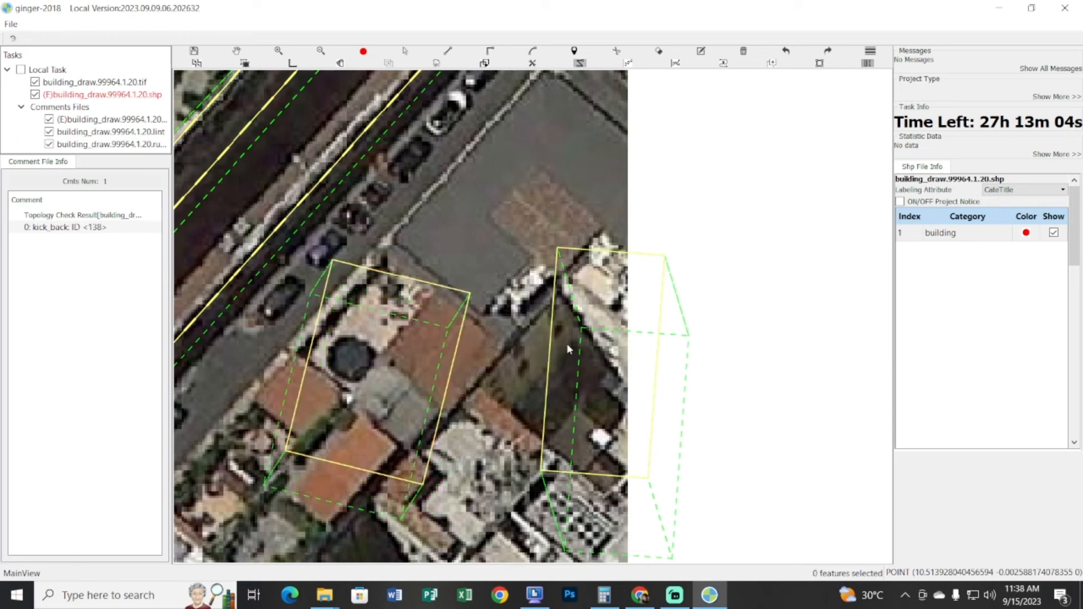
Redraw the four-corner footprint between the two rectangles and try to merge all three footprints
left_click(565, 348)
left_click(560, 418)
left_click(442, 410)
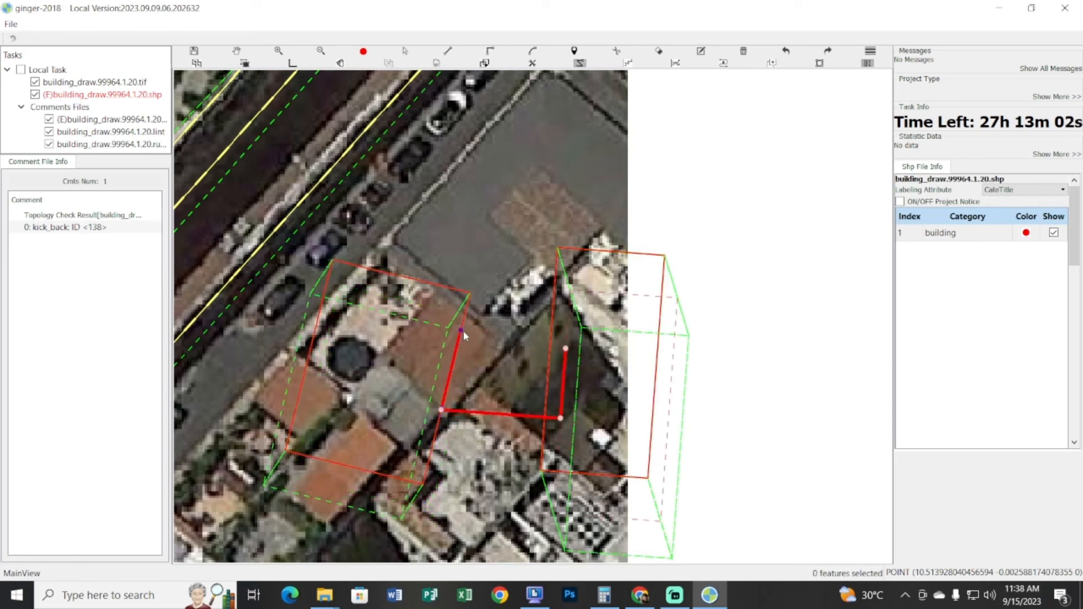
double_click(459, 338)
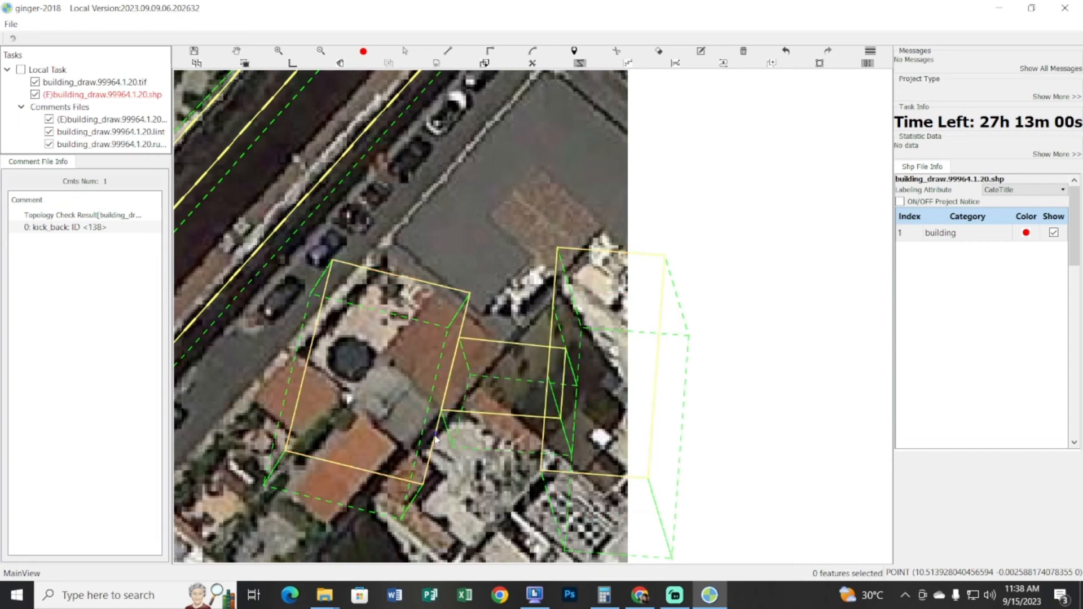
key("s")
left_click_drag(433, 266, 638, 473)
key("g")
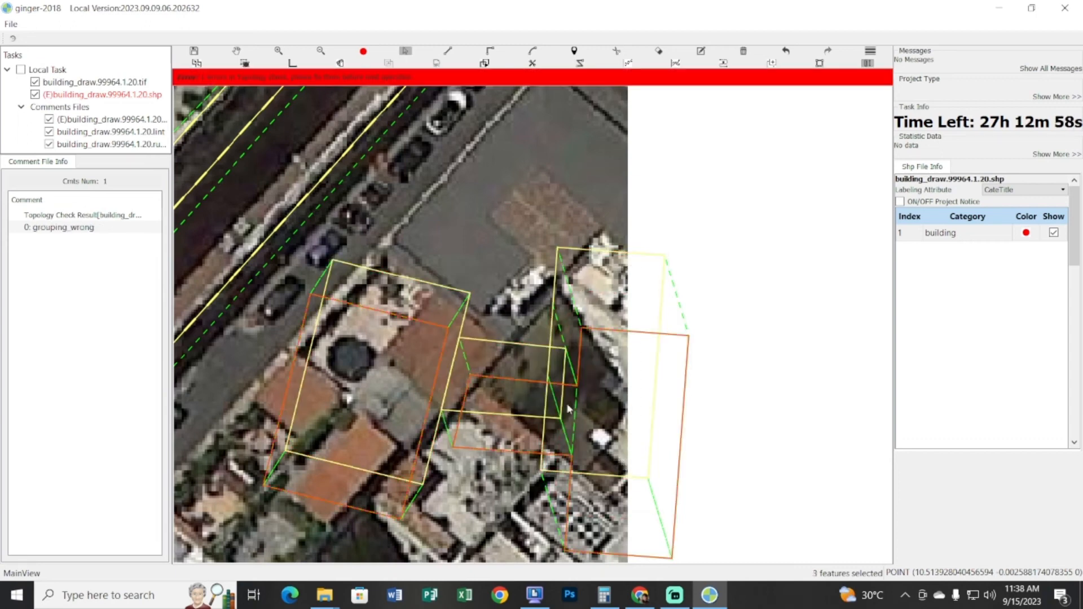
Shift the round-tank rectangle's ground outline southeast to match the neighbouring footprints, and retry merging all three
left_click_drag(505, 264, 603, 424)
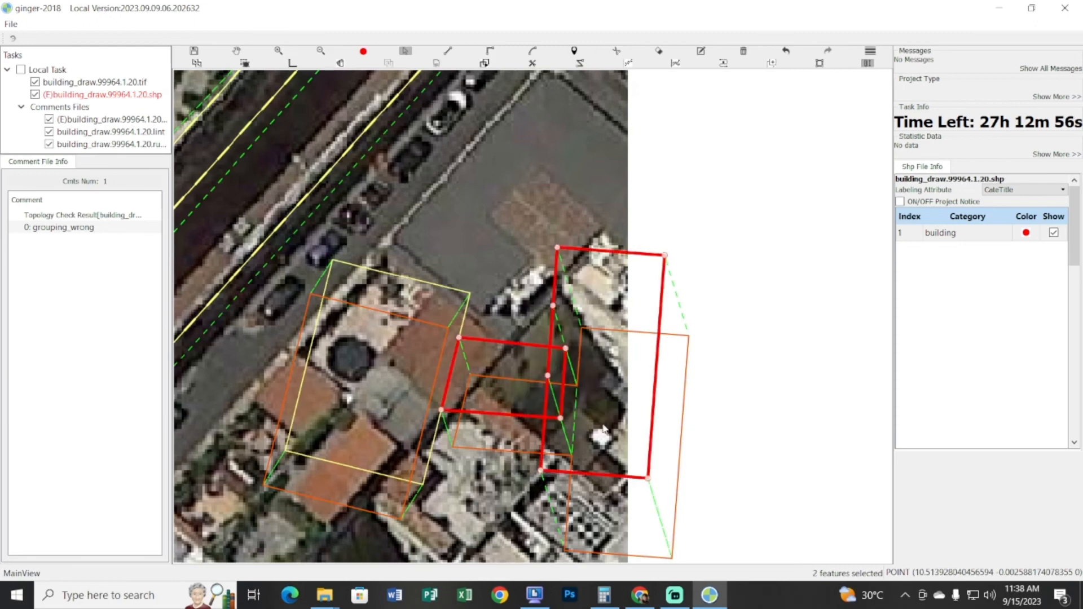
key("g")
left_click_drag(427, 250, 342, 322)
key("f")
left_click_drag(404, 258, 599, 434)
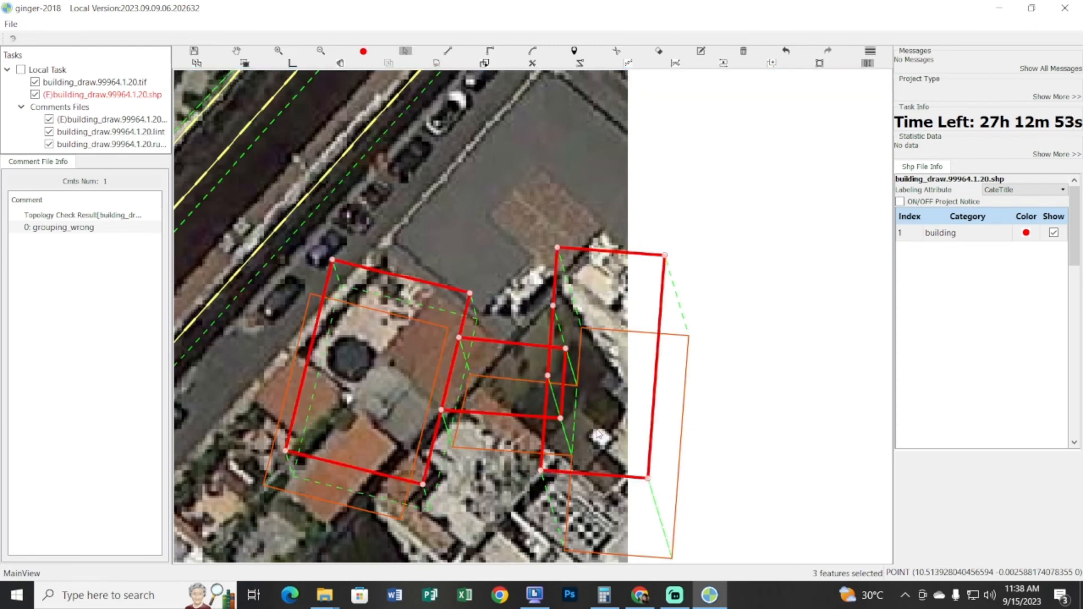
key("g")
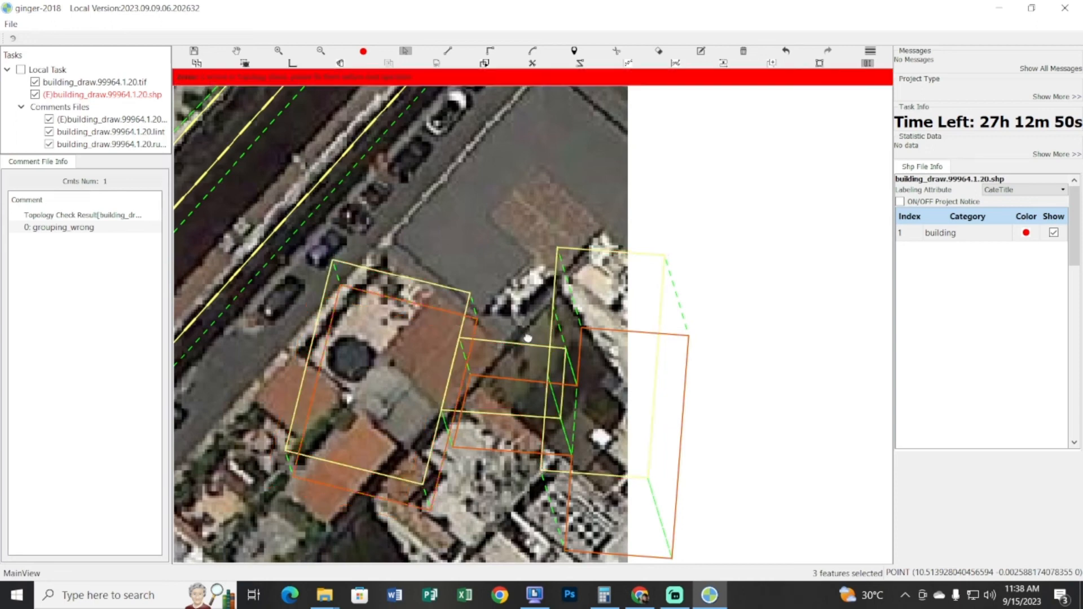
left_click_drag(405, 232, 623, 429)
key("g")
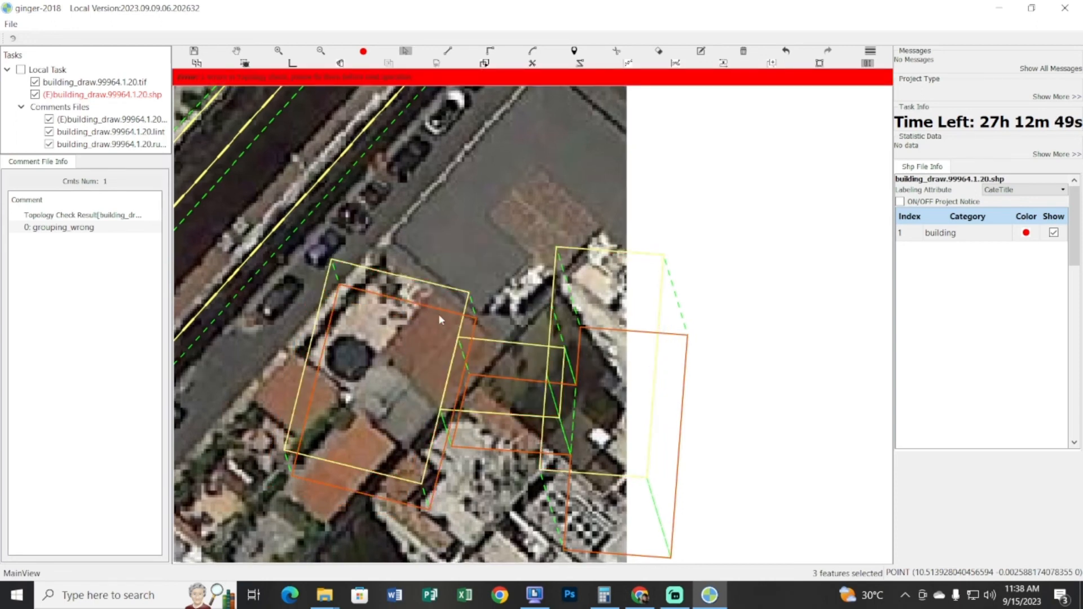
Undo the bridging footprint and outline shift, and copy the eastern-edge rectangle's building vector to the rectangle around the round tank
key("ctrl+z")
key("ctrl+z")
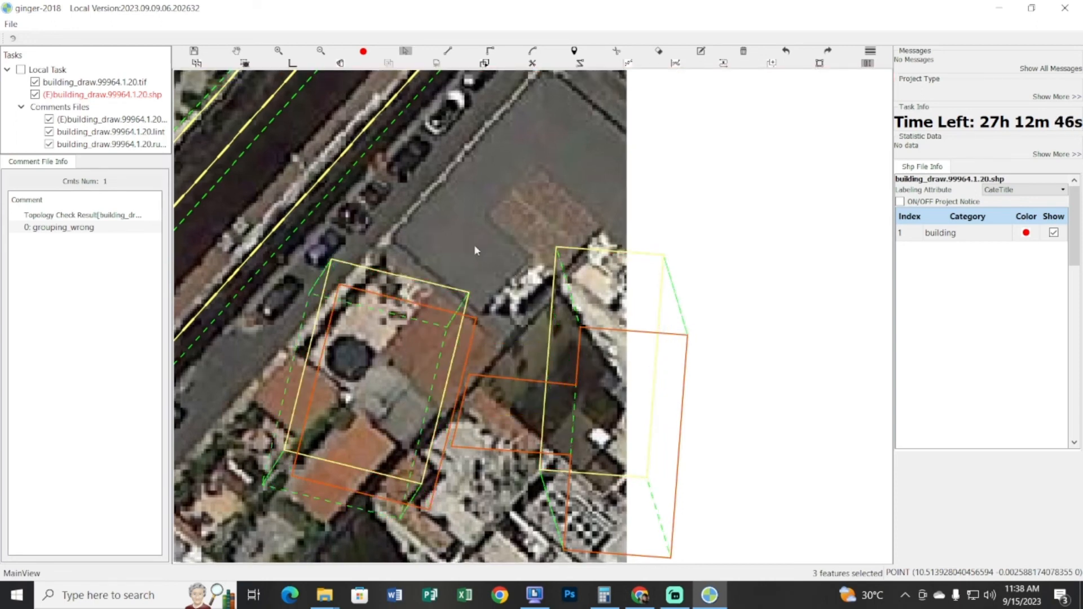
left_click(641, 356)
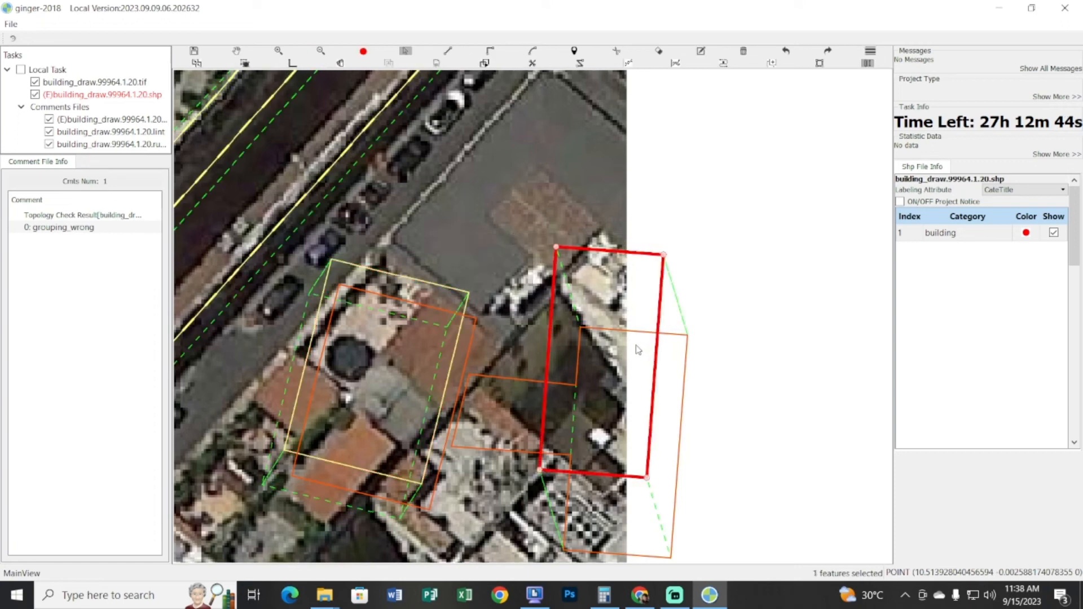
key("g")
left_click_drag(483, 230, 390, 364)
key("g")
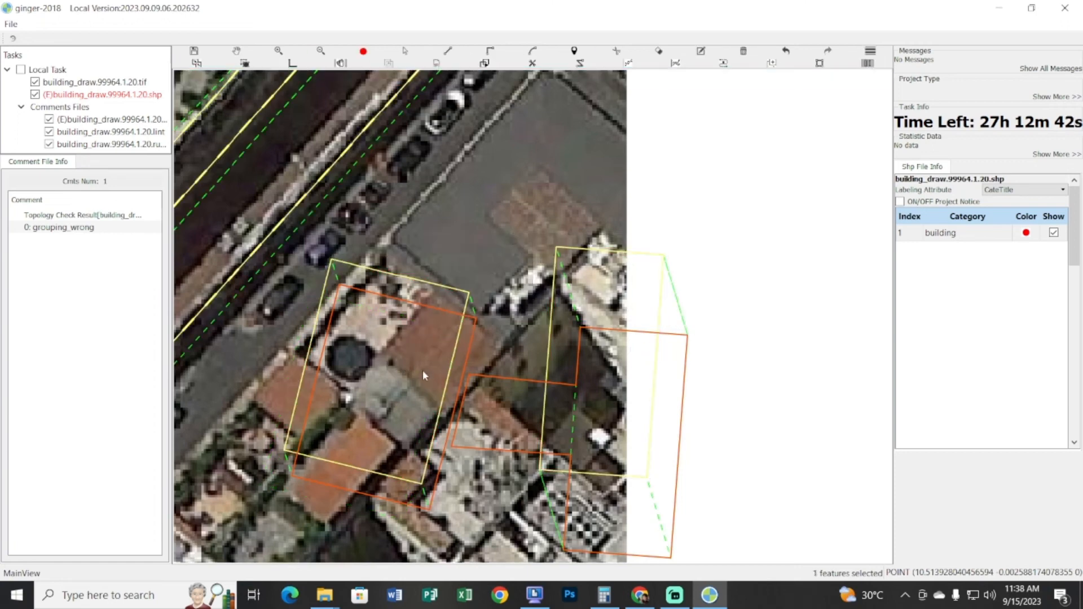
Select the two separate rectangles and try to merge them without a bridging footprint
scroll(423, 372, "down", 1)
scroll(443, 359, "down", 1)
key("g")
left_click_drag(485, 310, 427, 369)
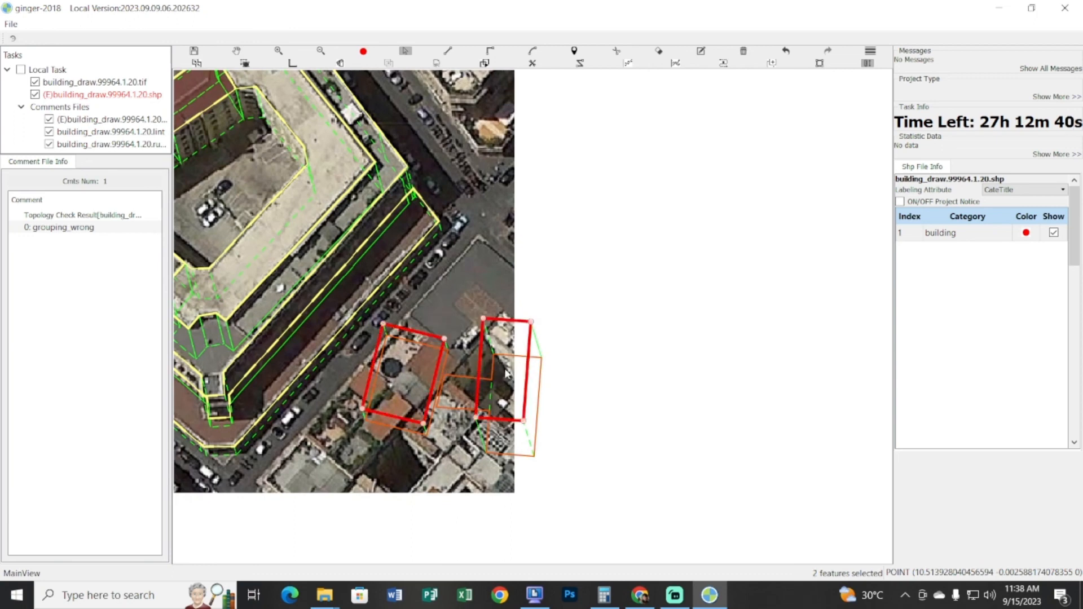
key("g")
Draw a rectangular footprint overlapping both rectangles and merge the three into a single footprint
scroll(429, 362, "up", 1)
left_click(412, 354)
left_click(535, 356)
left_click(515, 424)
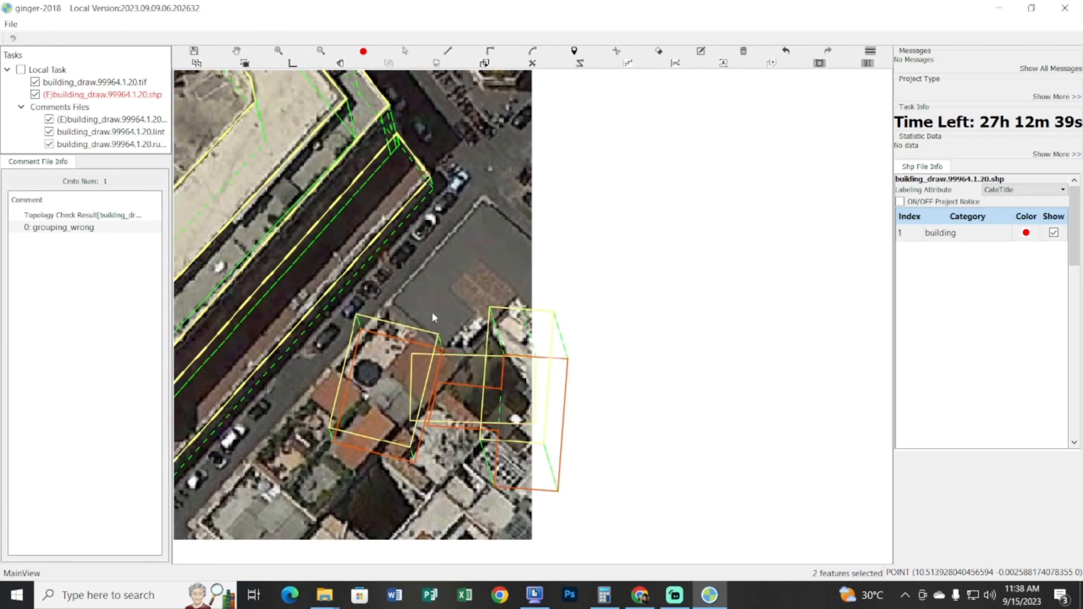
key("g")
left_click_drag(409, 307, 543, 421)
key("g")
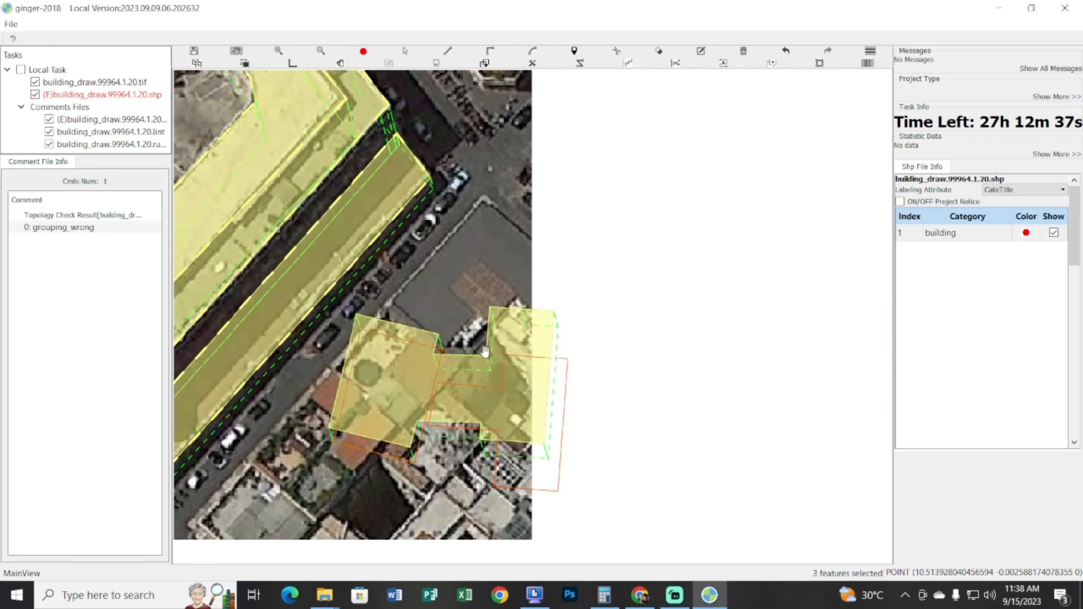
Restore the two separate rectangles from the merged footprint and clear the grouping_wrong comment with its leftover outlines
left_click_drag(468, 319, 500, 328)
left_click_drag(492, 408, 512, 421)
scroll(497, 408, "up", 2)
key("s")
left_click(485, 414)
key("Delete")
key("g")
scroll(507, 419, "down", 2)
Draw a thin rectangular footprint from the red roof across to the eastern rectangle, and merge all three footprints
key("r")
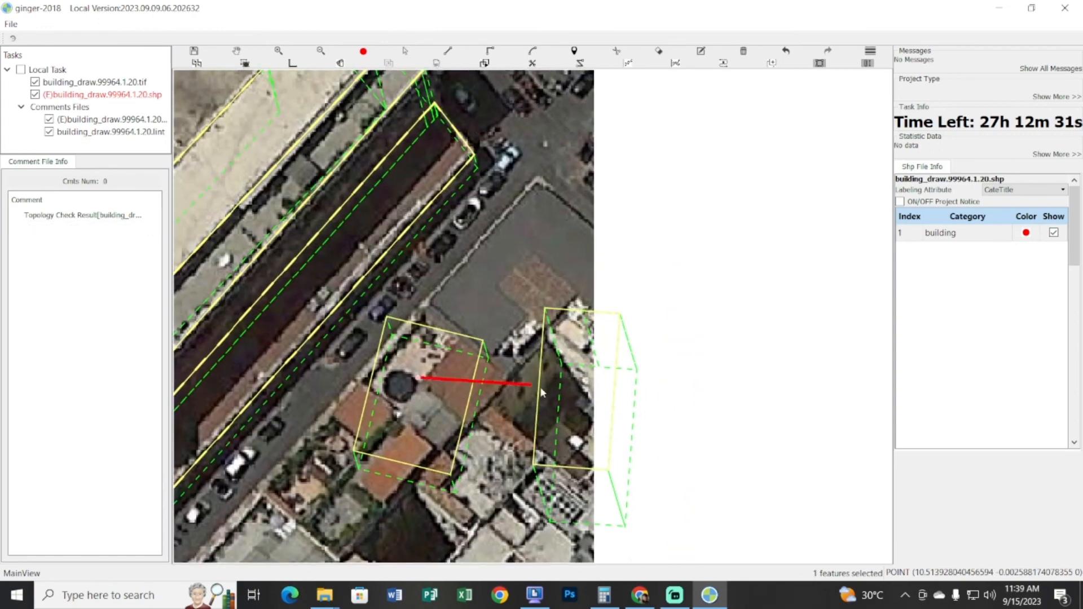
key("g")
key("r")
left_click(449, 377)
left_click(577, 390)
left_click(575, 413)
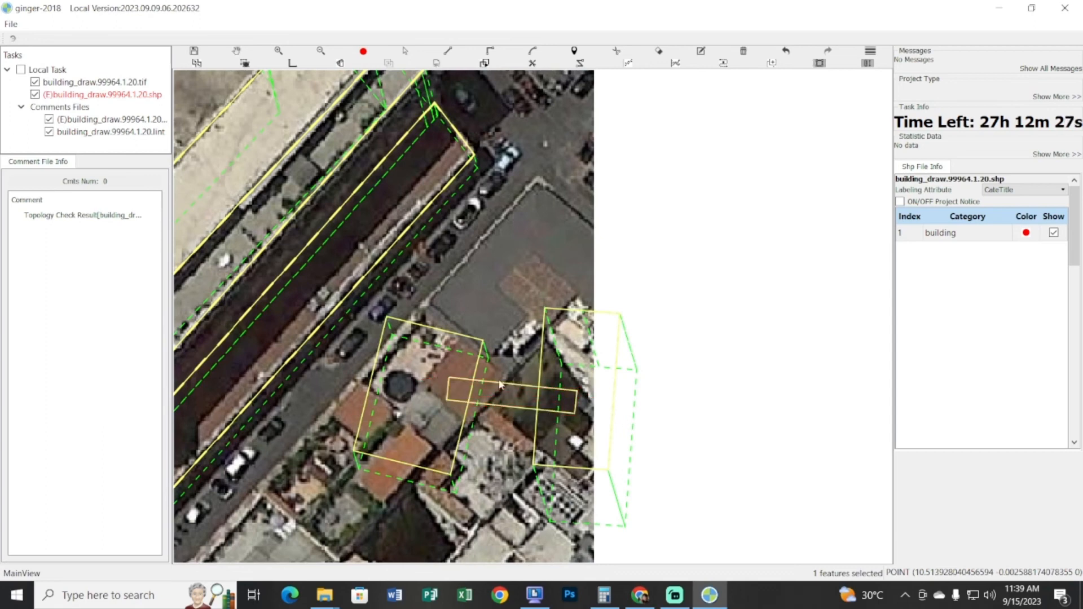
key("s")
left_click_drag(438, 313, 598, 450)
key("g")
scroll(530, 426, "up", 1)
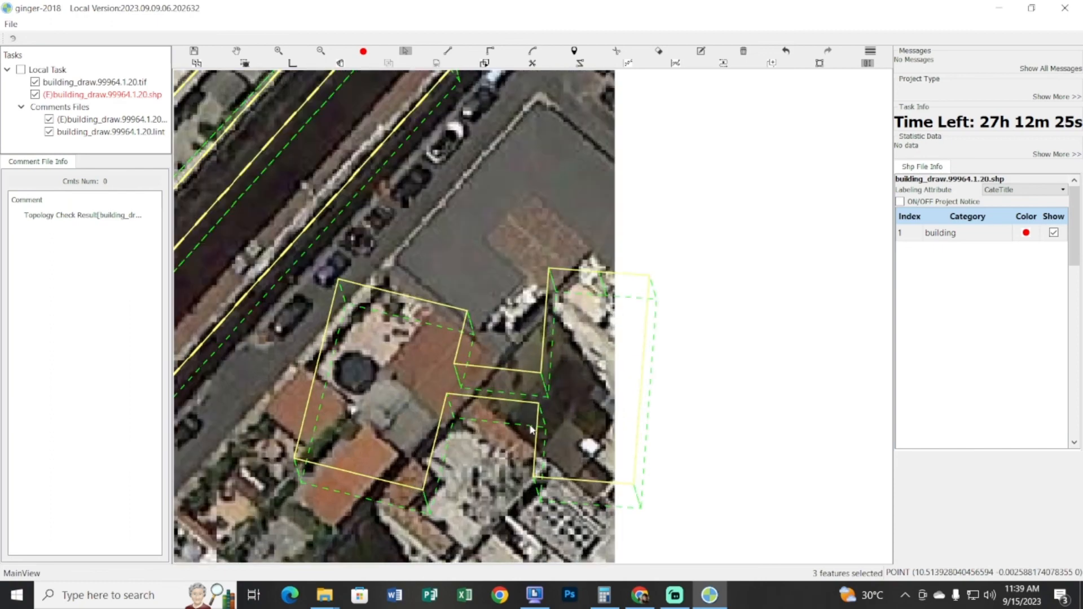
Undo the merge and draw a narrow four-corner footprint overlapping the facing edges of the two rectangles
scroll(514, 379, "up", 1)
key("e")
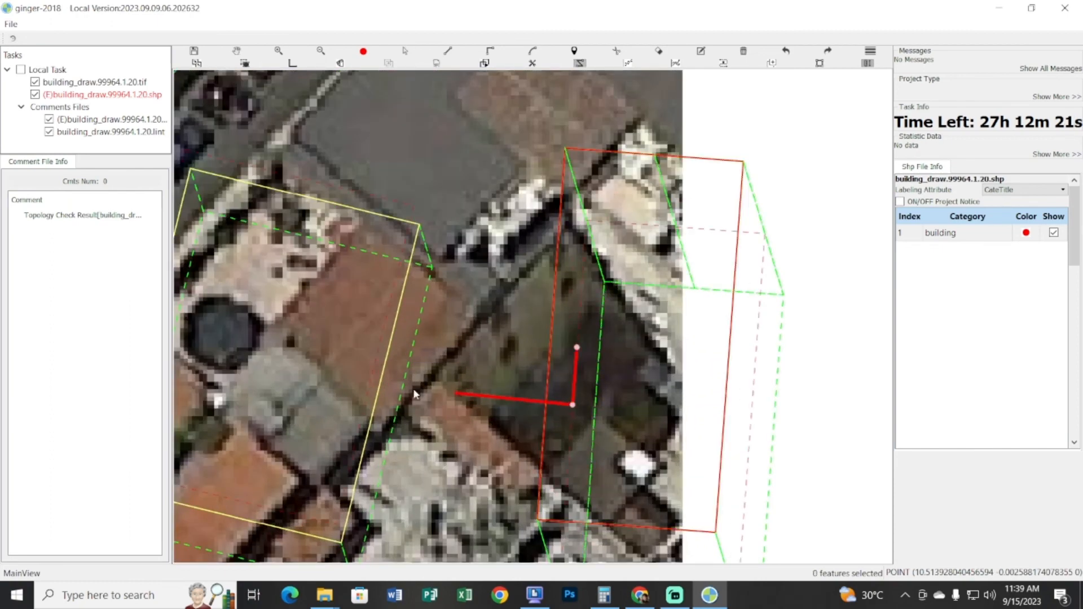
left_click(373, 374)
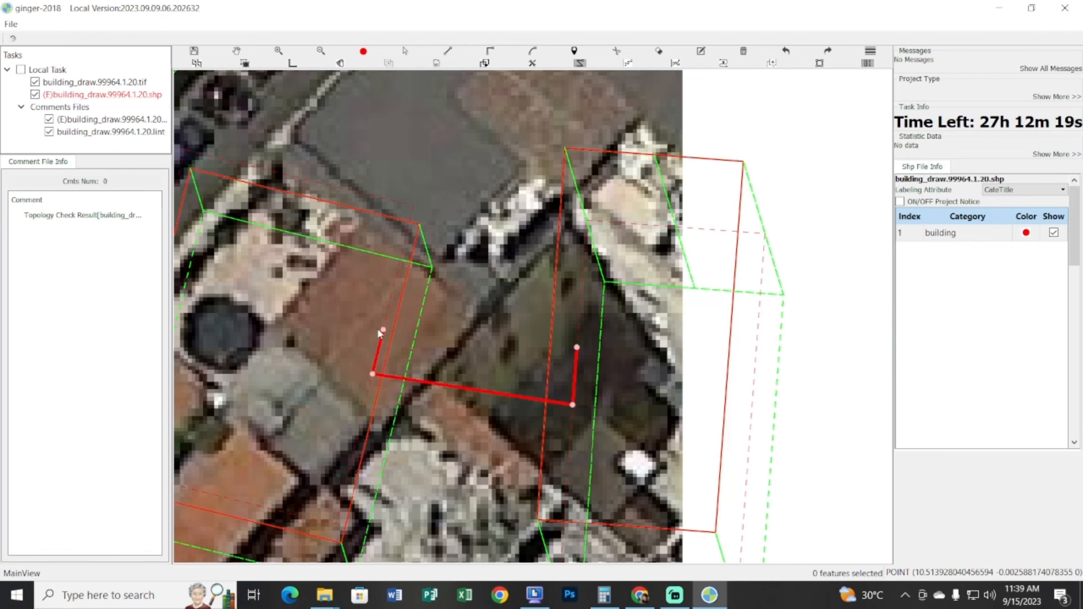
left_click(383, 330)
scroll(559, 421, "down", 1)
key("s")
left_click_drag(423, 218, 649, 429)
key("Escape")
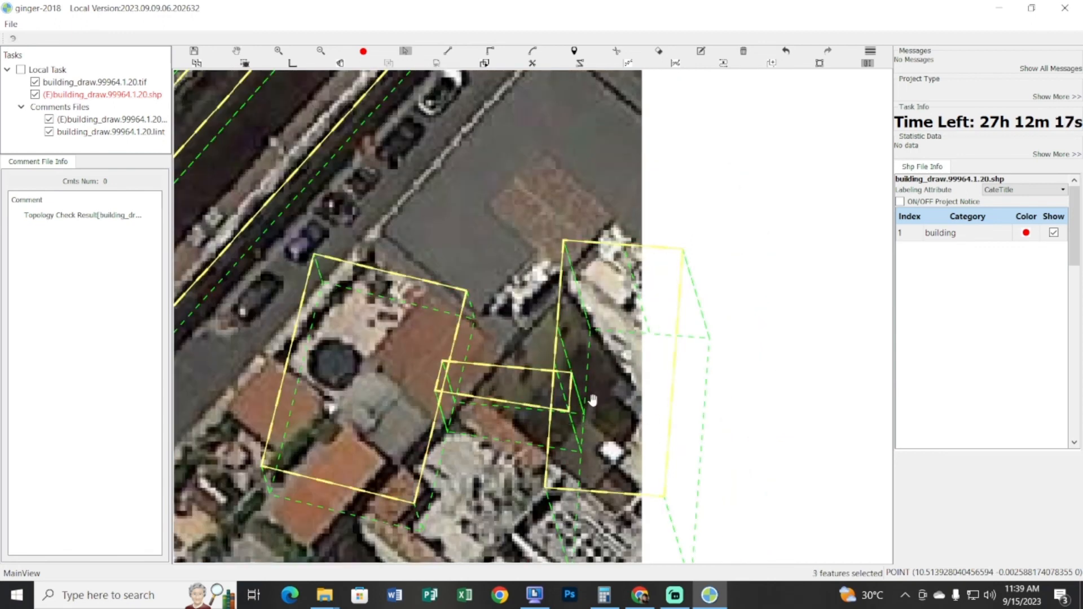
Delete the two rectangles and the narrow footprint bridging them
left_click_drag(532, 389, 526, 385)
scroll(526, 385, "down", 2)
key("s")
left_click_drag(456, 270, 612, 422)
key("Delete")
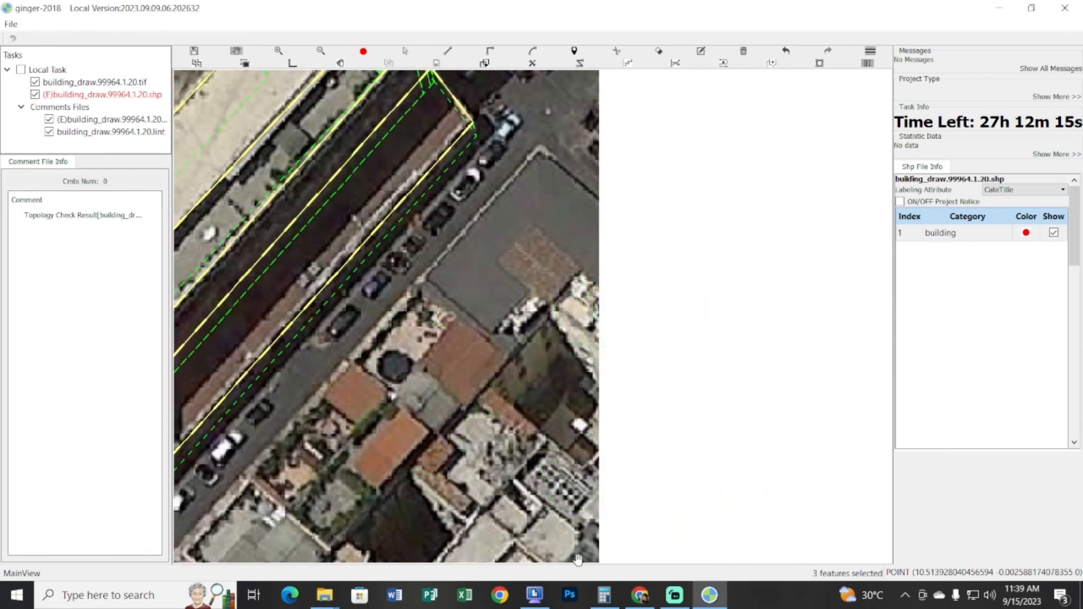
Check the guide's shortcut list, then draw a rectangular footprint over the red-roofed houses across the street and select it
left_click(640, 594)
scroll(326, 380, "down", 3)
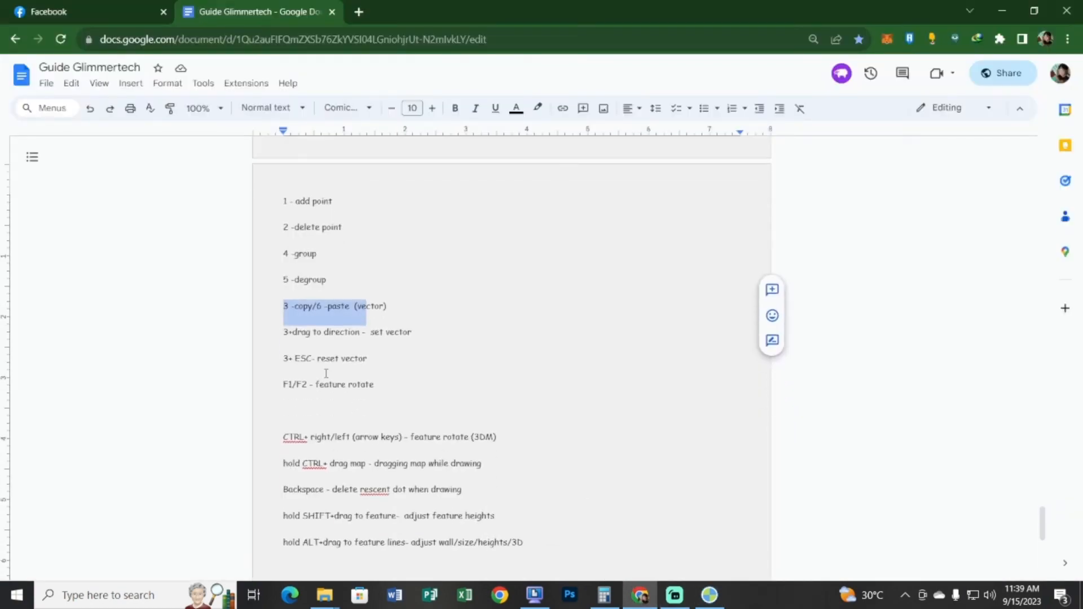
left_click(712, 595)
mouse_move(376, 316)
left_mouse_down()
mouse_move(452, 372)
mouse_move(483, 356)
mouse_move(619, 416)
mouse_move(615, 472)
mouse_move(602, 482)
mouse_move(632, 493)
mouse_move(611, 489)
mouse_move(622, 486)
left_mouse_up()
key("Escape")
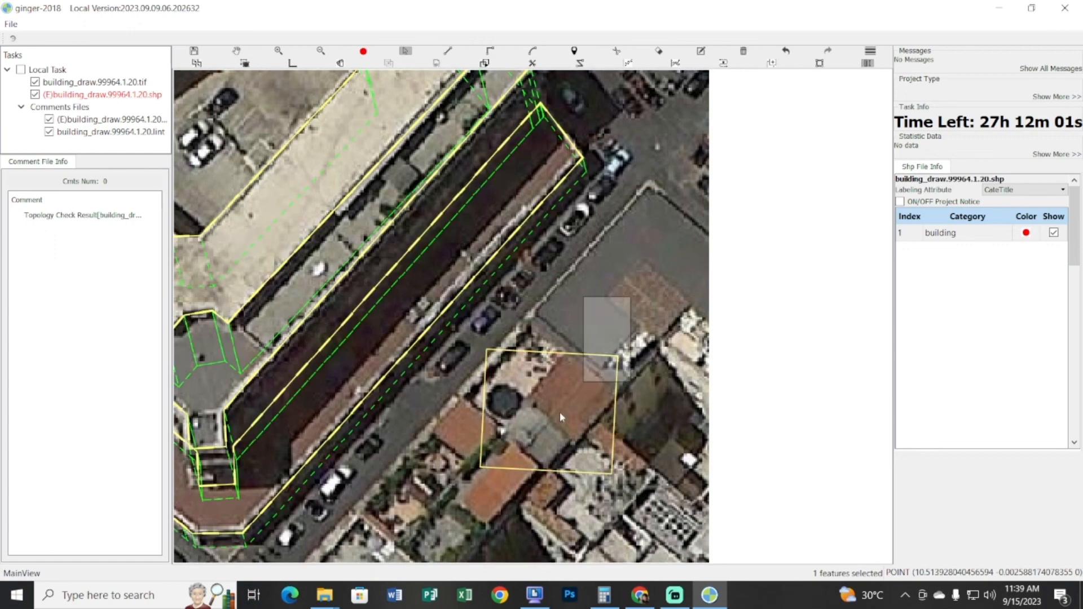
left_click(555, 453)
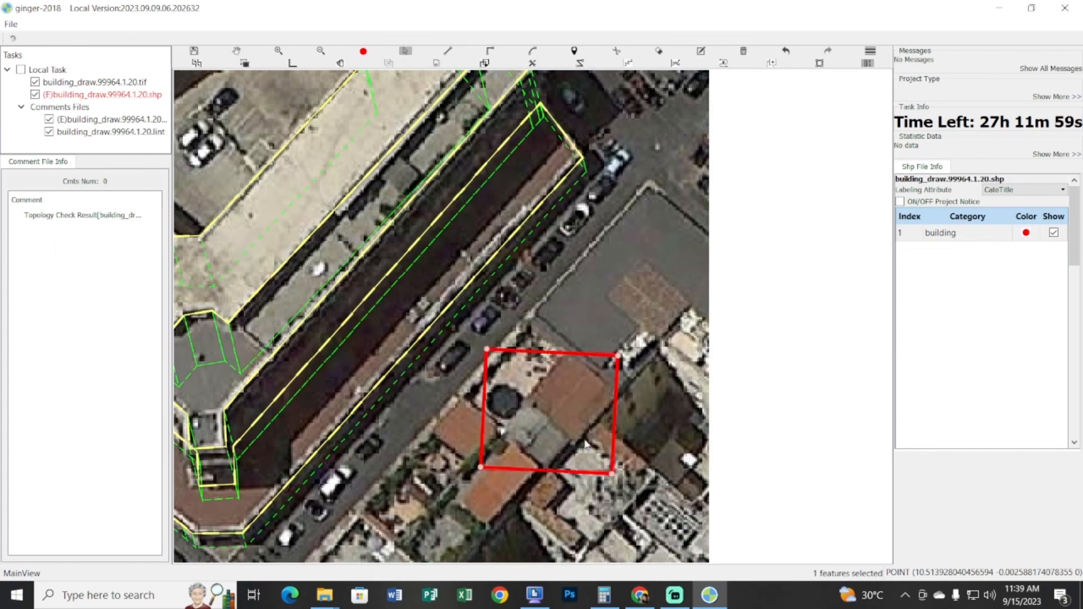
Rotate the selected rectangular footprint counterclockwise in small increments
key("Left")
key("Left")
key("Left")
key("Left")
key("Left")
key("Left")
key("Left")
key("Left")
key("Left")
key("Left")
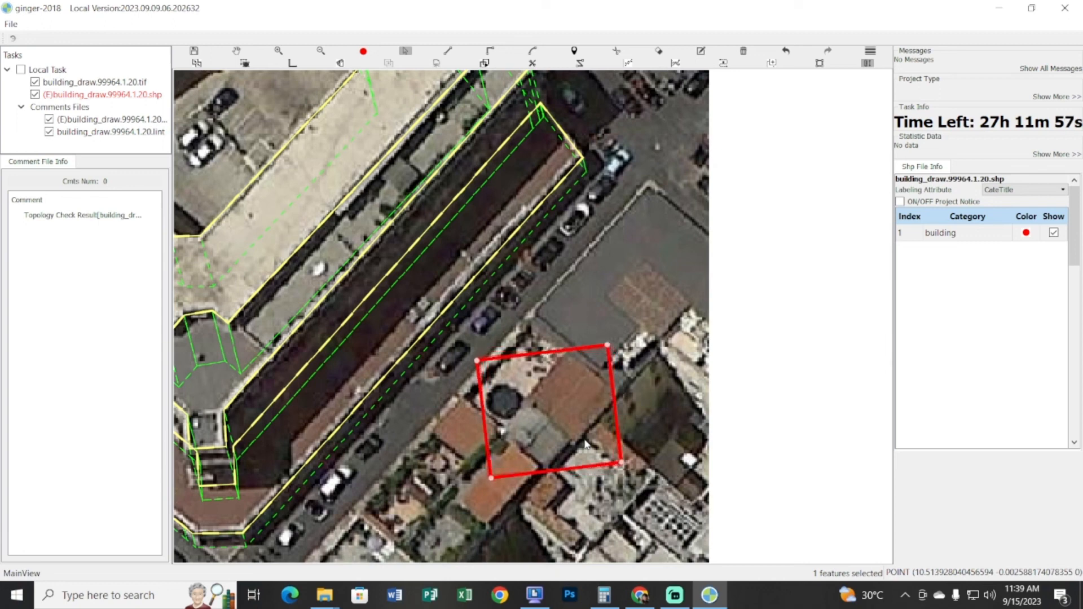
Rotate the rectangular footprint back clockwise to its earlier tilt and dismiss the save reminder
key("Right")
key("Right")
key("Right")
key("Right")
key("Right")
key("Right")
key("Right")
key("Right")
key("Right")
key("Right")
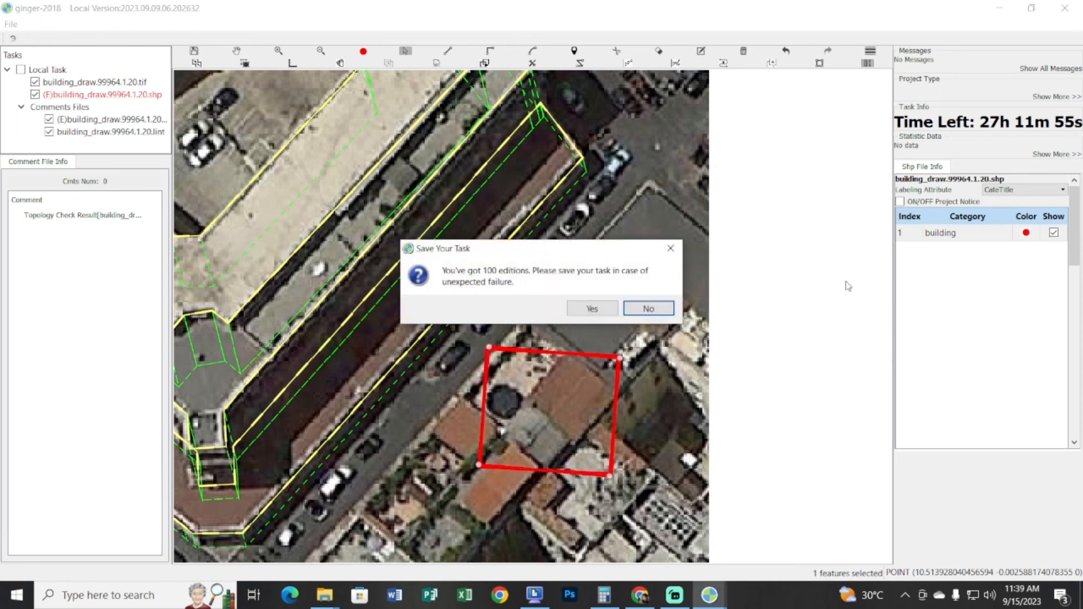
left_click(669, 250)
left_click_drag(644, 308, 562, 444)
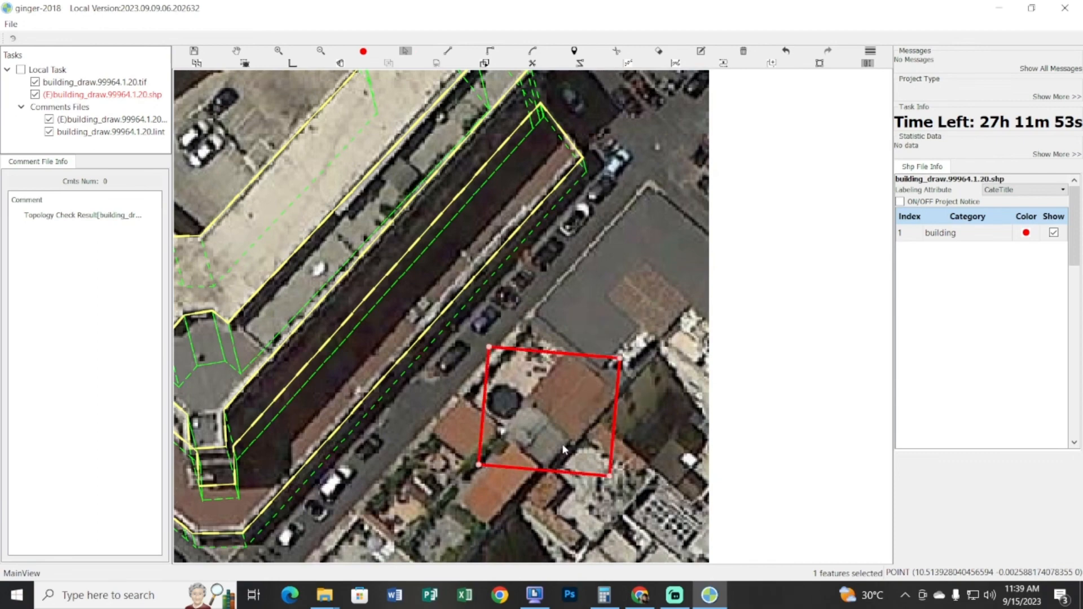
Repeat the rotation of the rectangular footprint in both directions, ending at its starting angle
key("Left")
key("Left")
key("Left")
key("Left")
key("Left")
key("Right")
key("Right")
key("Right")
key("Right")
key("Right")
key("space")
left_click_drag(630, 302, 548, 455)
left_click_drag(560, 425, 712, 230)
key("space")
left_click_drag(706, 253, 610, 438)
key("Left")
key("Left")
key("Left")
key("Left")
key("Left")
key("Left")
key("Left")
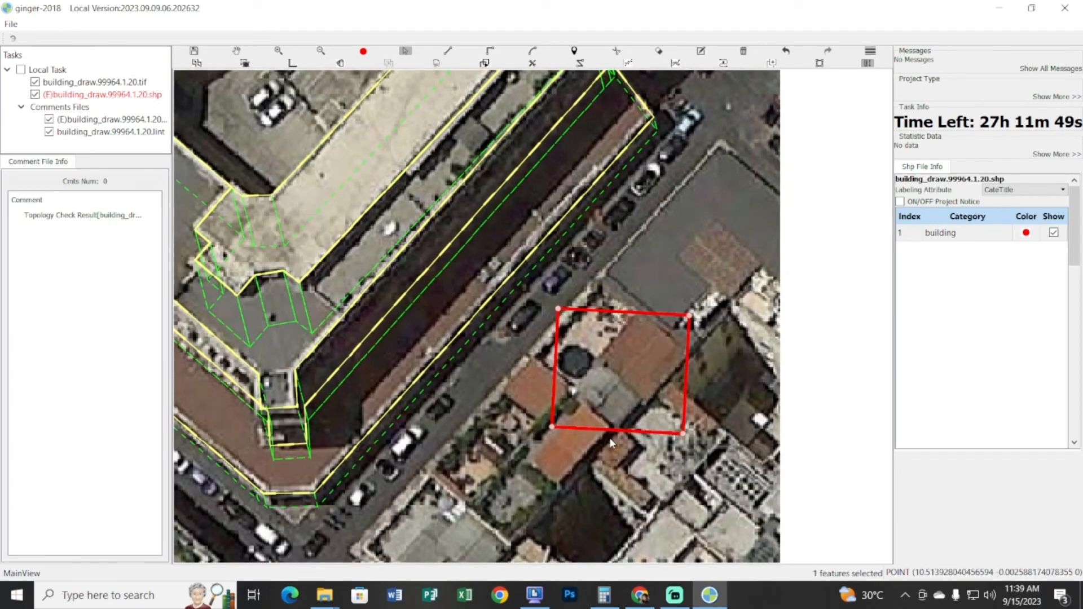
key("ctrl+Right")
key("ctrl+Right")
key("ctrl+Right")
key("ctrl+Right")
key("ctrl+Right")
key("ctrl+Right")
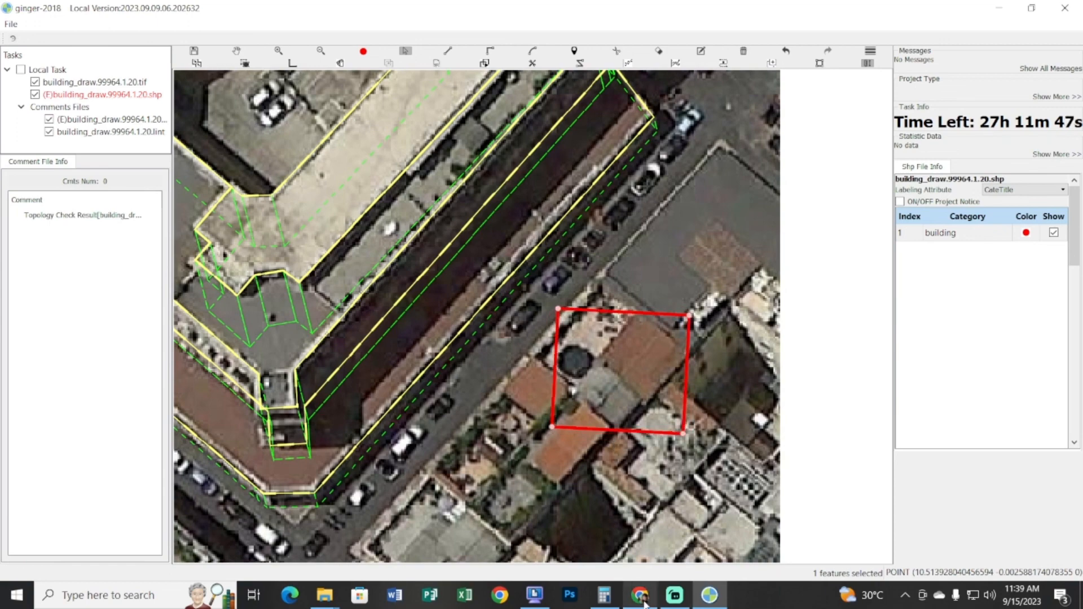
Switch to the Google Docs guide and highlight the "3+ ESC- reset vector" shortcut line
left_click(640, 596)
left_click(294, 261)
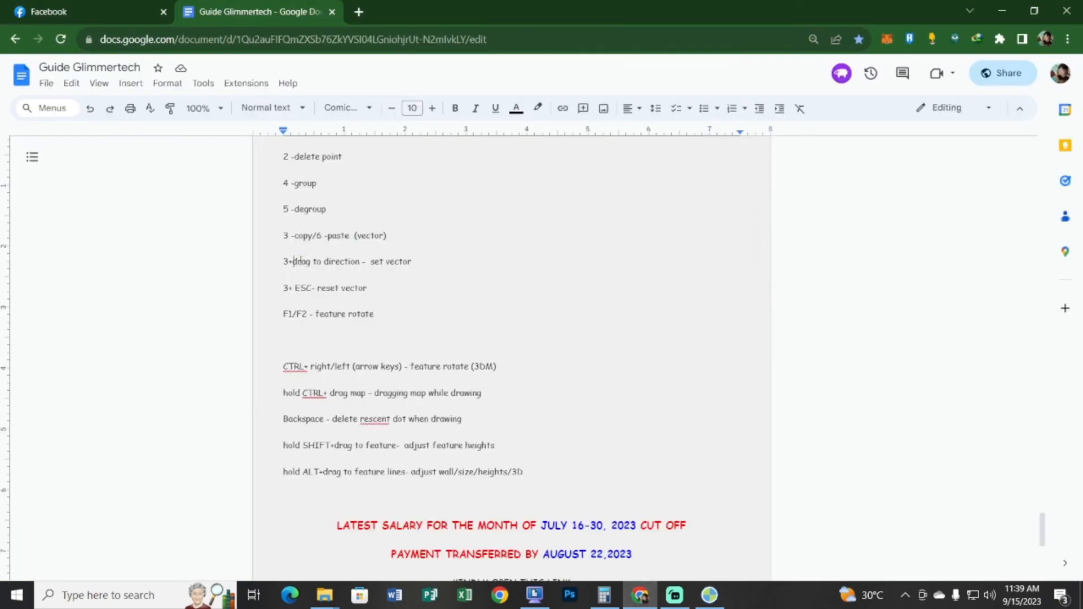
left_click_drag(286, 289, 345, 316)
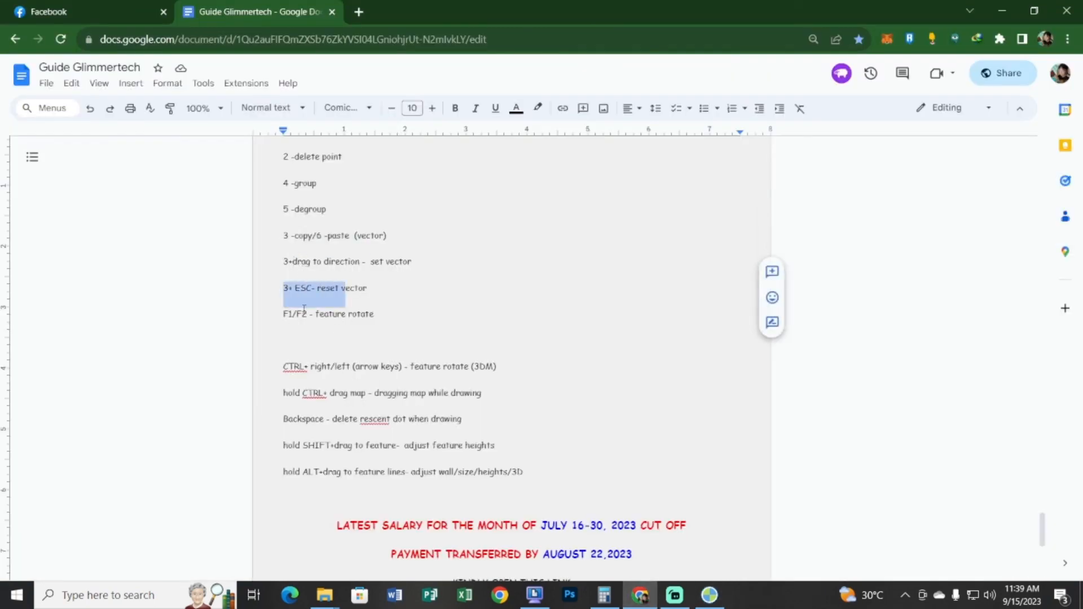
left_click_drag(288, 289, 343, 287)
left_click(298, 287)
left_click(289, 288)
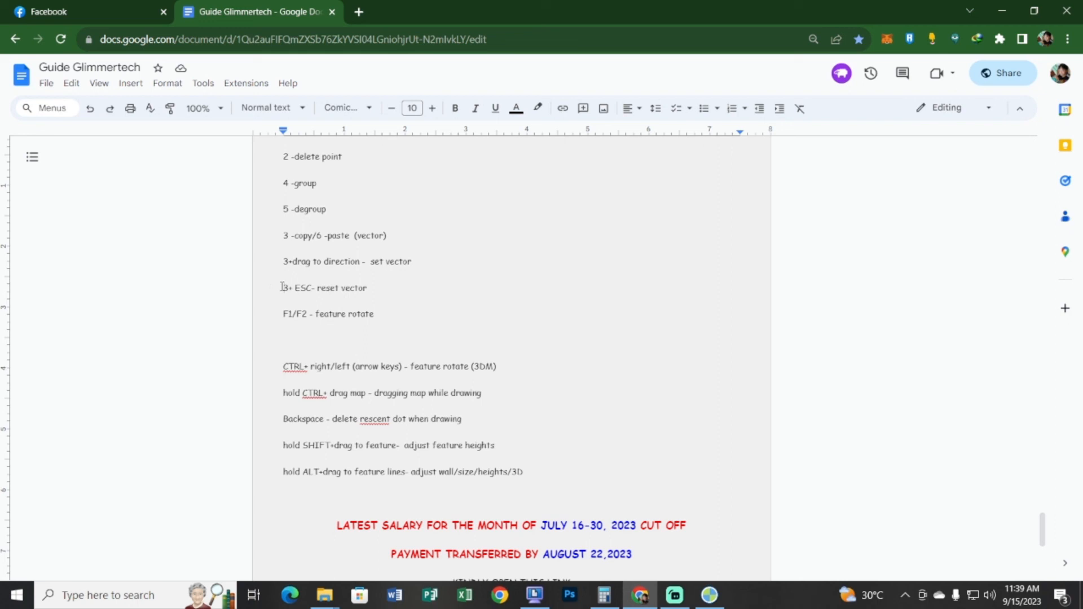
Append "or S+3+ ESC- reset vector" to the guide's "3+ ESC- reset vector" line
left_click_drag(381, 287, 278, 288)
key("ctrl+c")
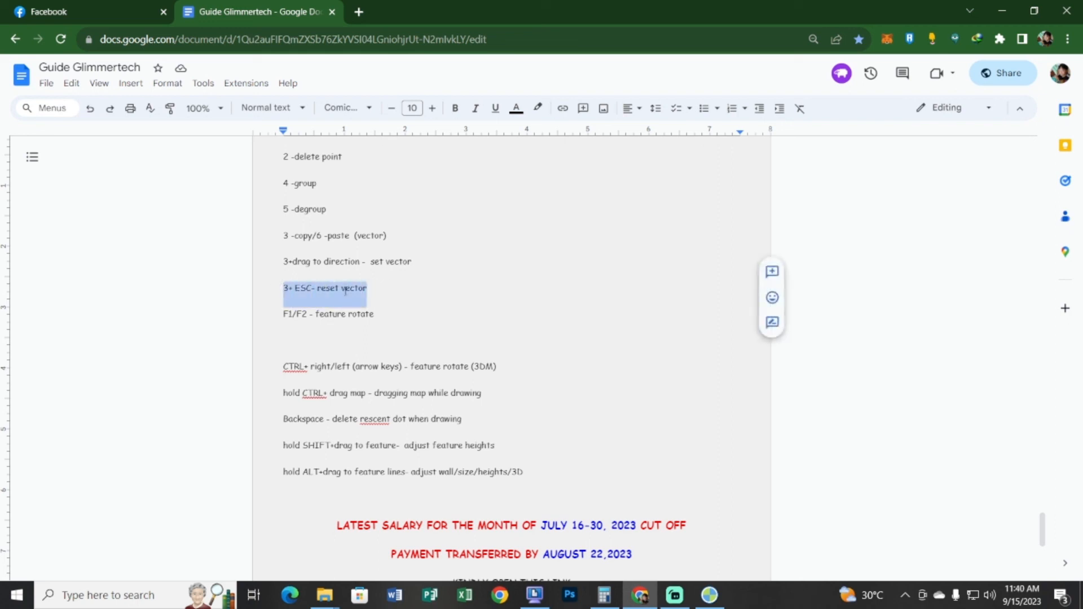
left_click(370, 288)
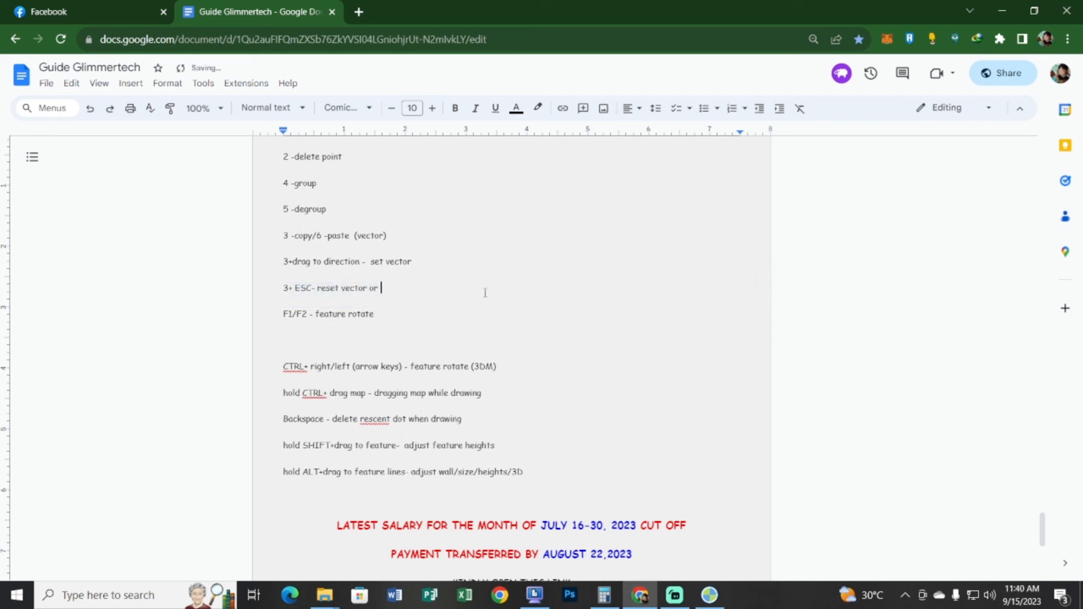
type("or")
key("ctrl+v")
type("SHIFT")
type("+")
scroll(435, 354, "down", 2)
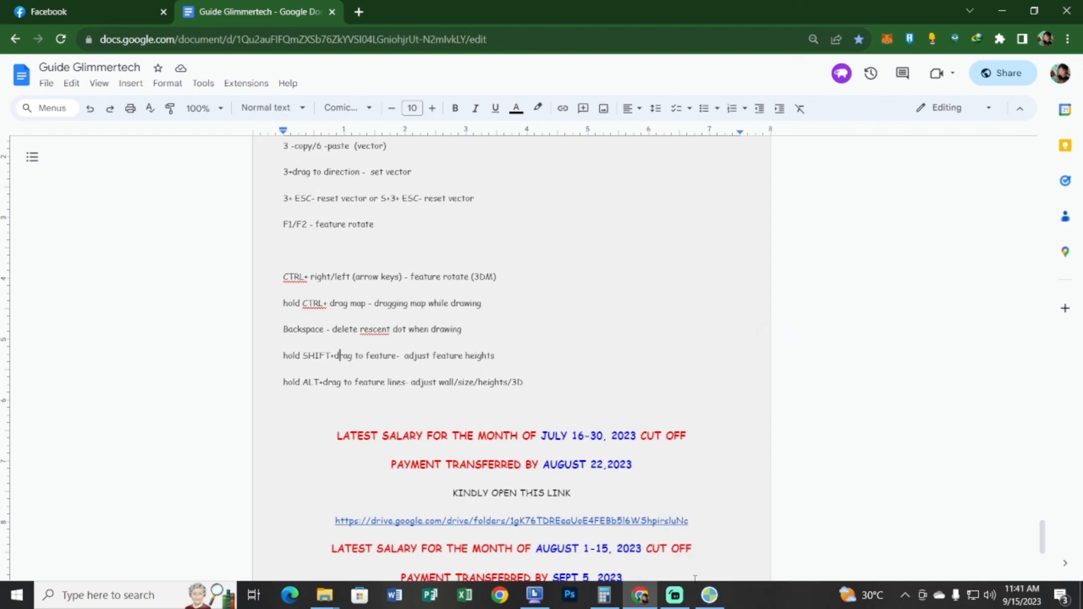
Return to the ginger drawing and give the rectangular footprint a height, with its ground outline offset toward the southeast
left_click(710, 595)
left_click_drag(643, 422, 639, 421)
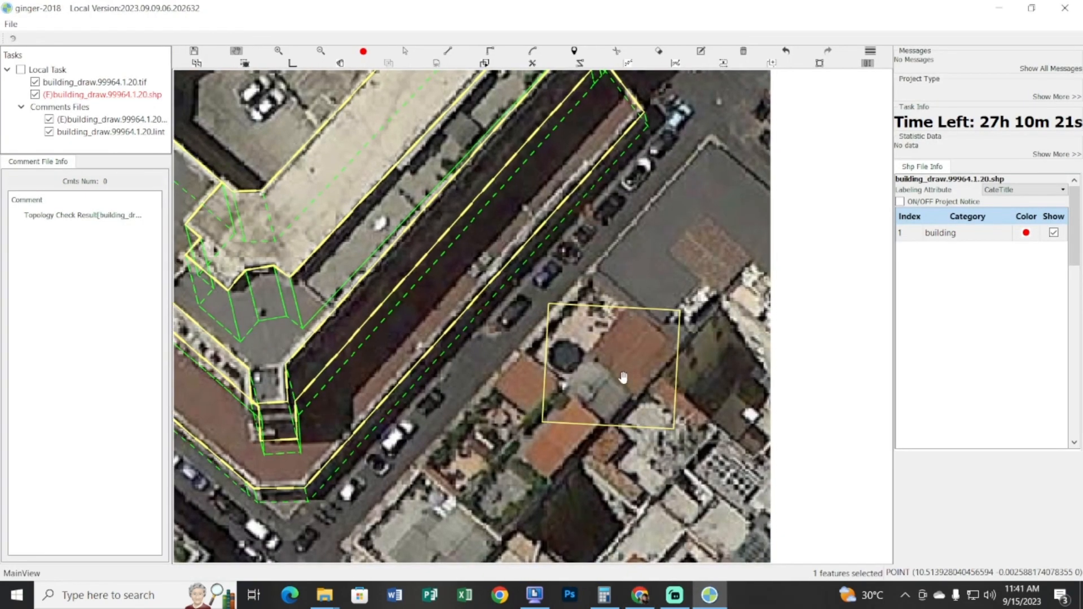
left_click_drag(676, 275, 648, 244)
left_click_drag(651, 243, 595, 359)
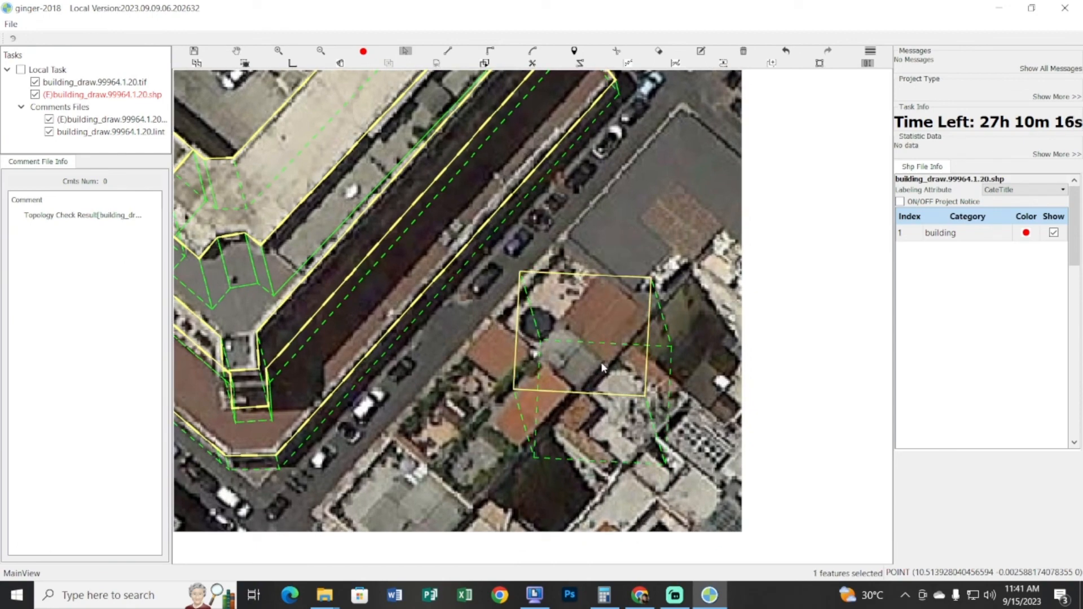
Stretch the rectangle's height until its roof outline overlaps the courtyard building, then lower it back over the red roofs
scroll(617, 250, "down", 2)
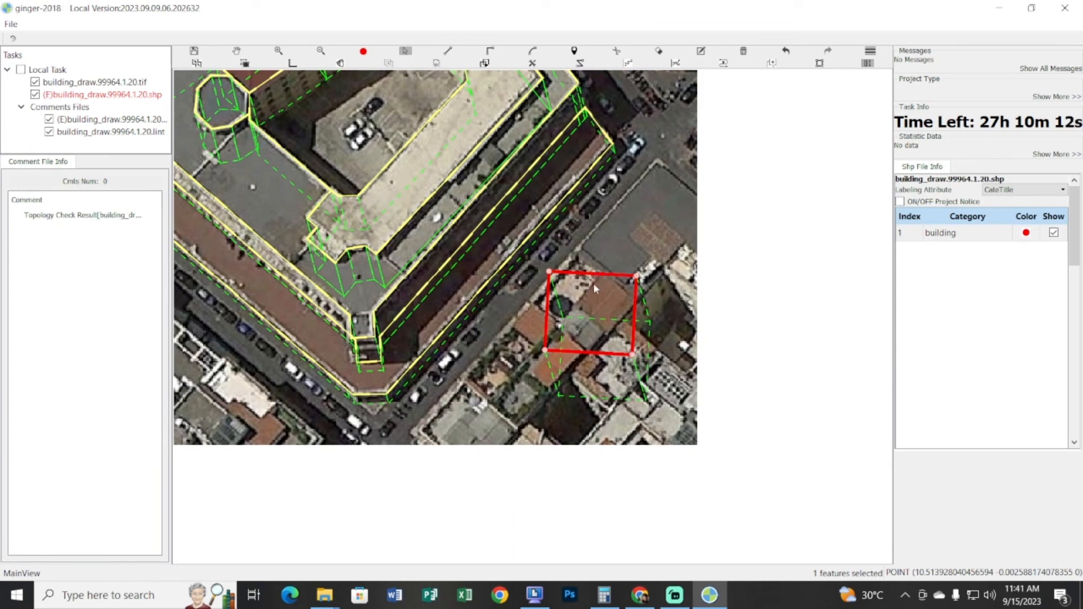
left_click_drag(606, 311, 491, 128)
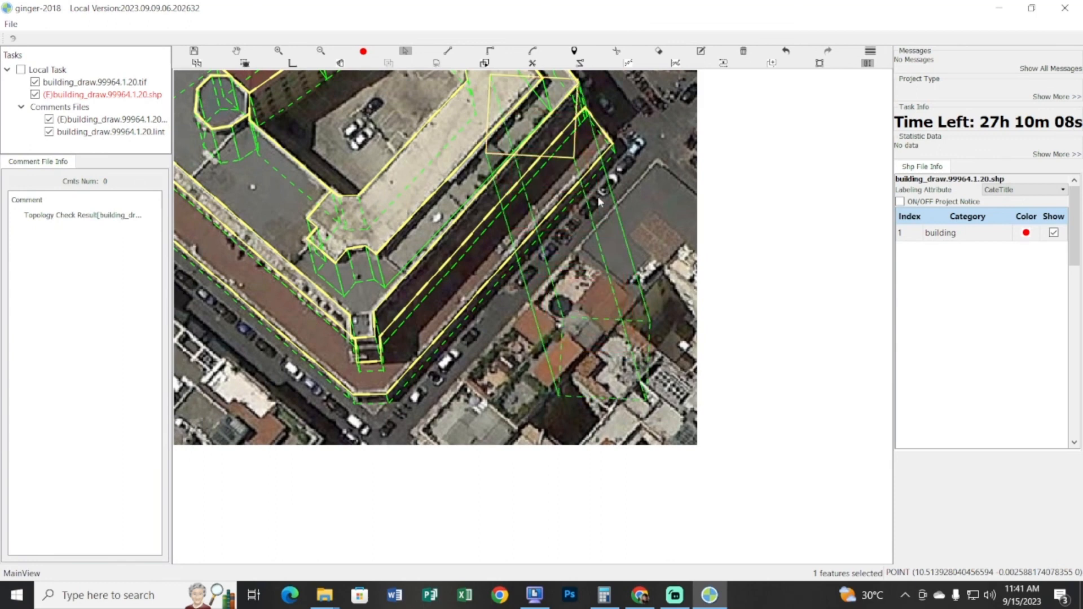
left_click_drag(545, 95, 611, 314)
left_click_drag(644, 231, 557, 226)
left_click_drag(561, 230, 520, 318)
key("h")
left_click_drag(590, 239, 593, 215)
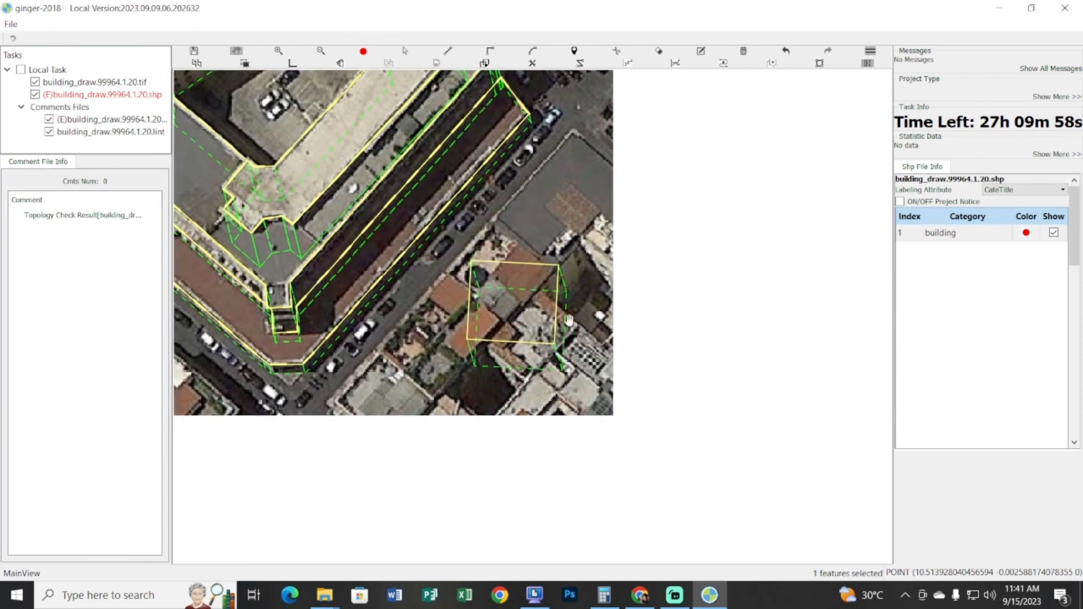